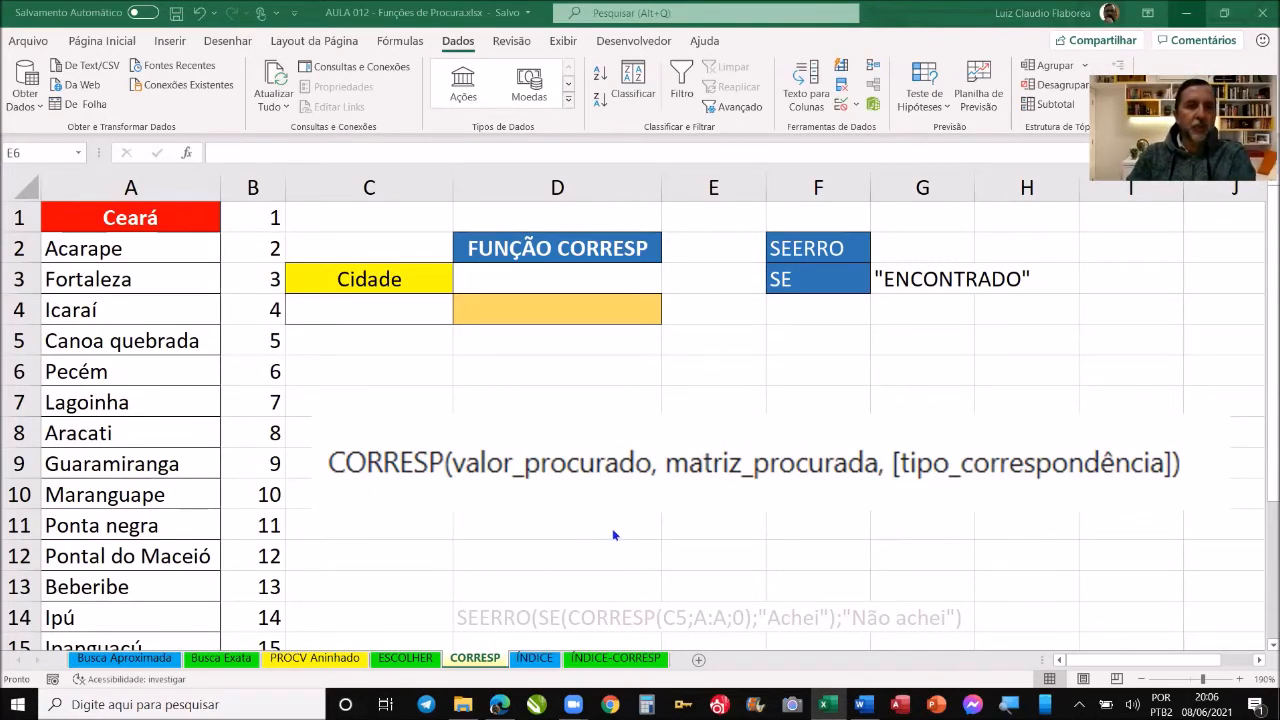
- Review the workbook's lookup-function sheets from Busca Aproximada through ÍNDICE-CORRESP, and return to the CORRESP sheet
{"action": "left_click", "coordinate": [135, 662]}
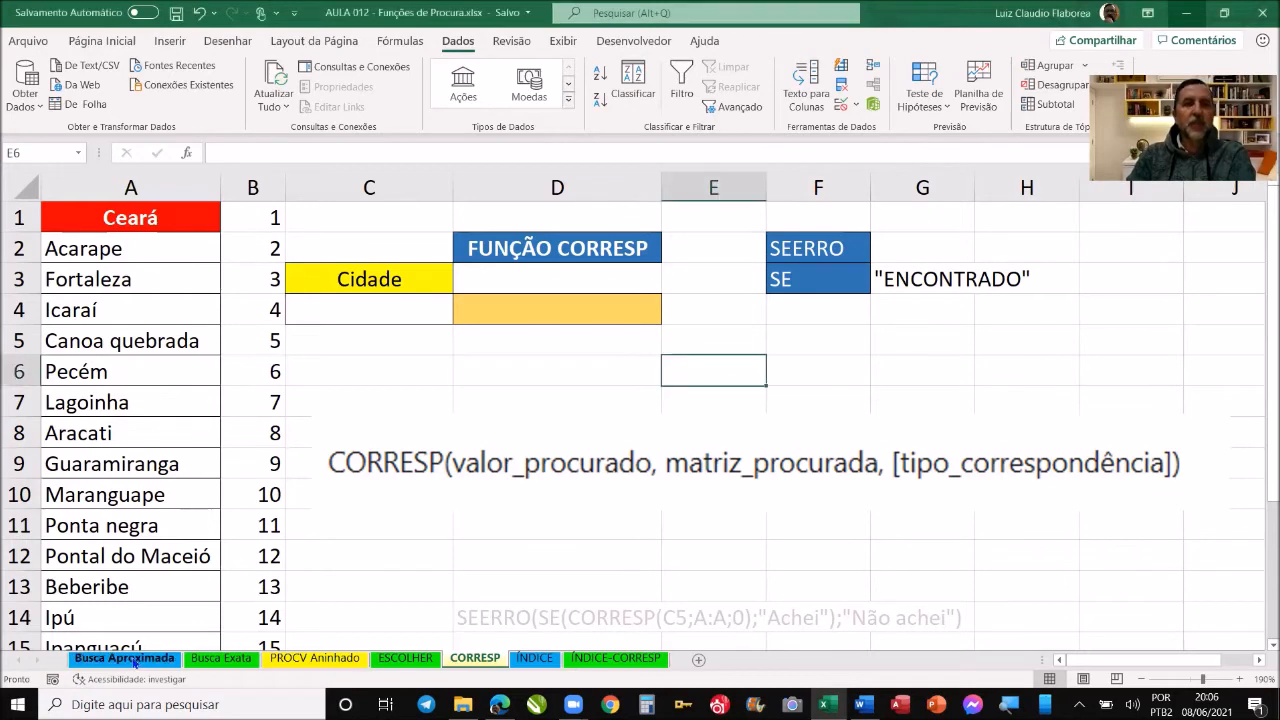
{"action": "left_click", "coordinate": [135, 660]}
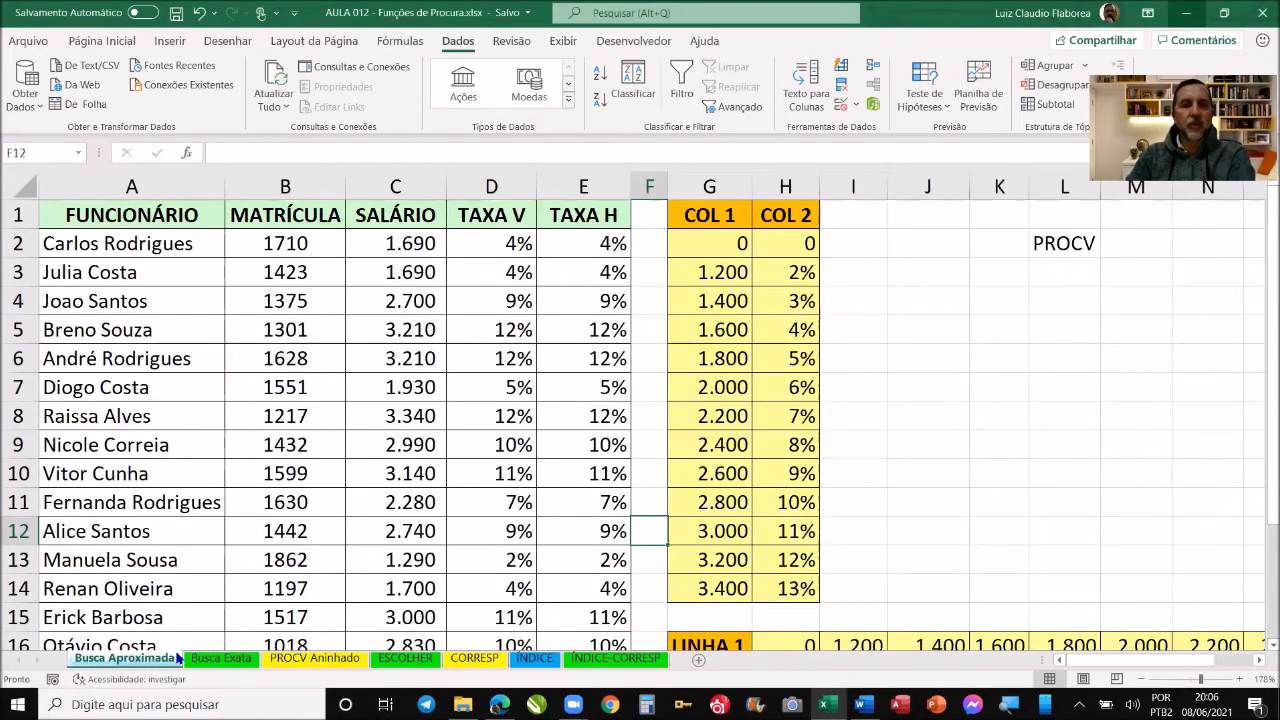
{"action": "left_click", "coordinate": [228, 660]}
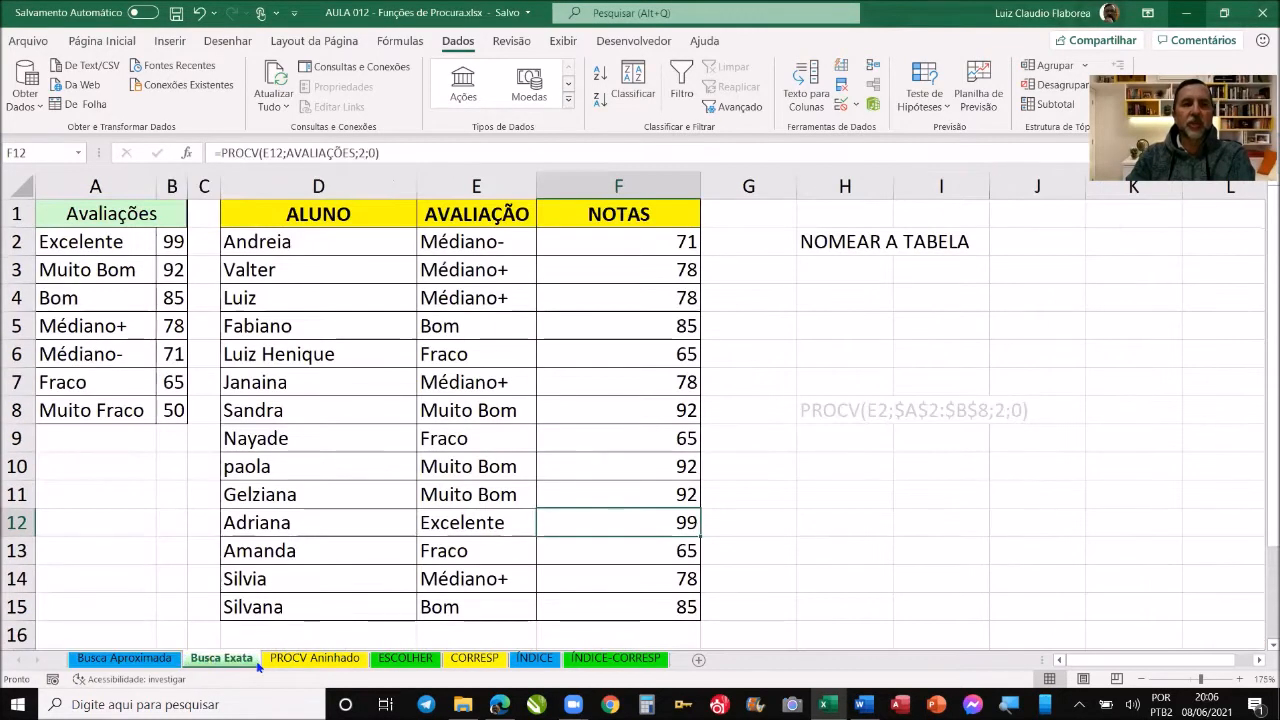
{"action": "left_click", "coordinate": [301, 662]}
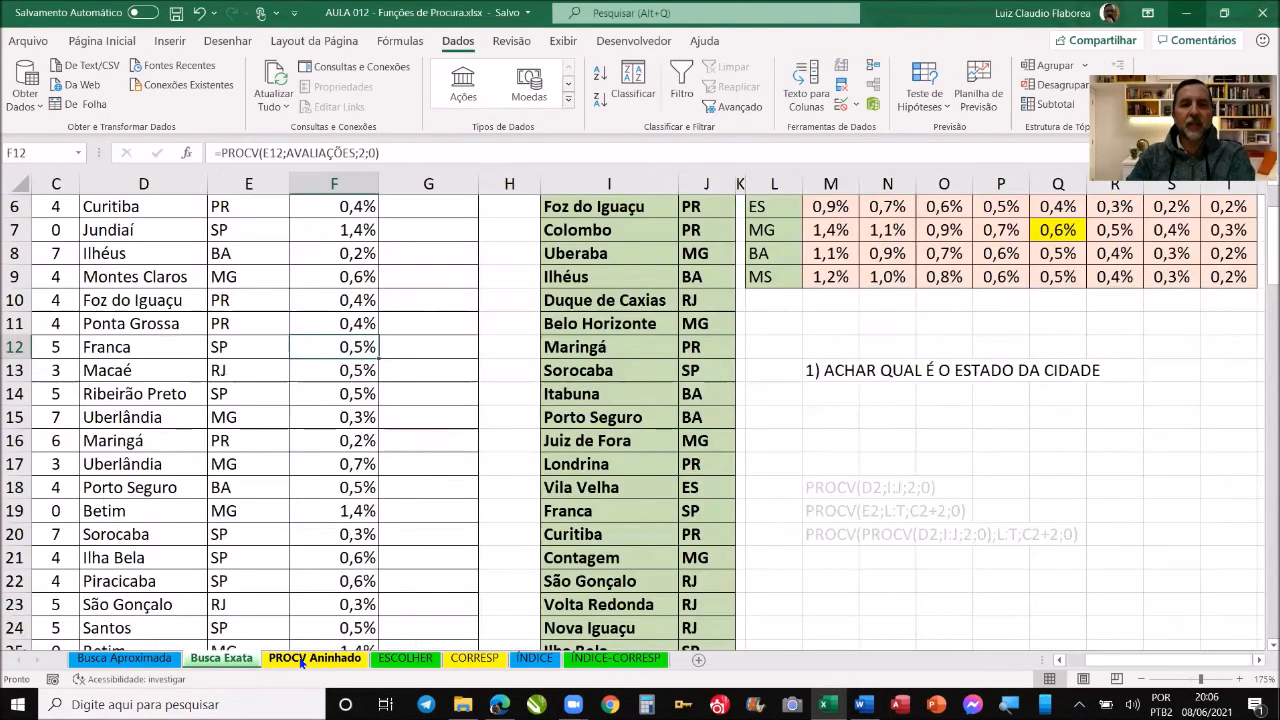
{"action": "left_click", "coordinate": [414, 663]}
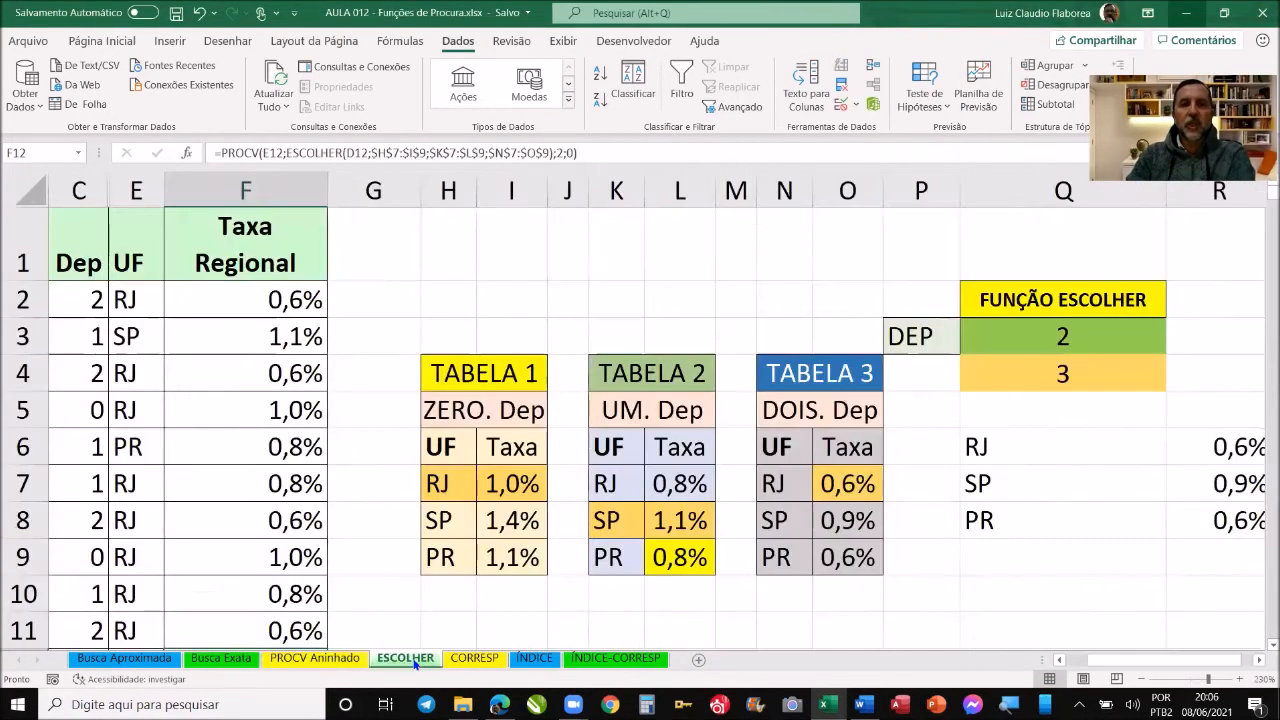
{"action": "left_click", "coordinate": [476, 662]}
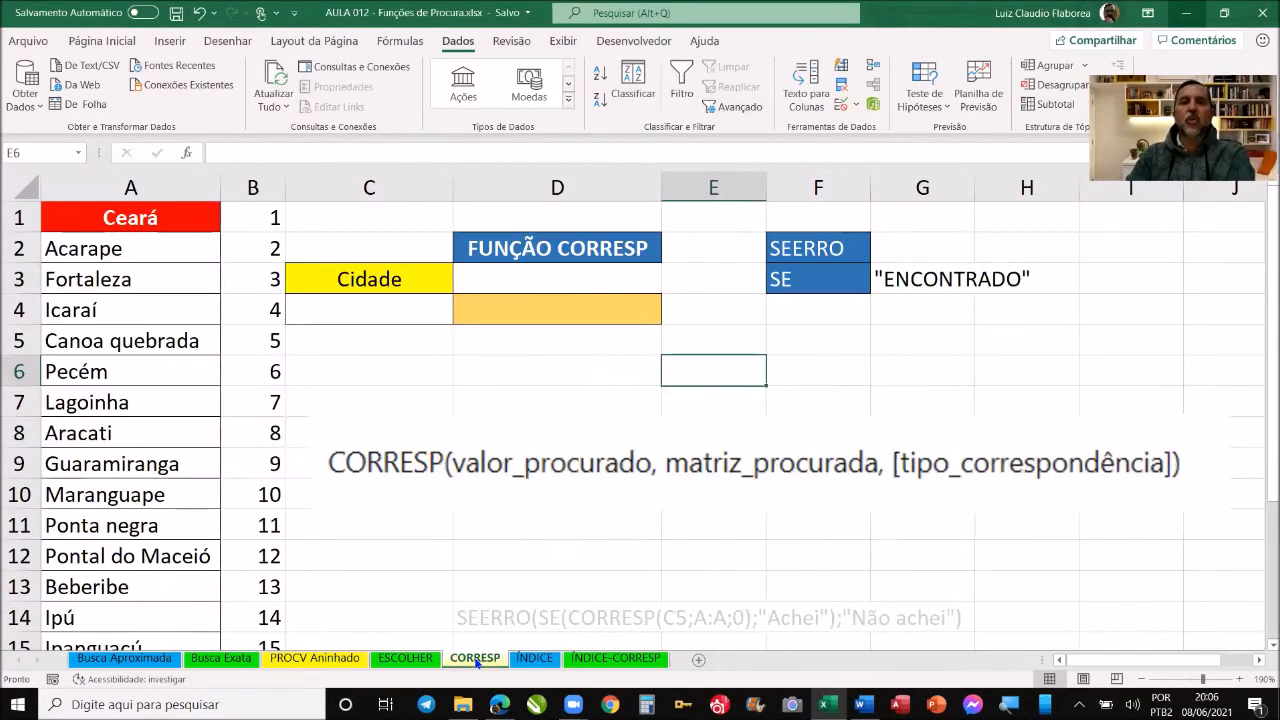
{"action": "left_click", "coordinate": [537, 662]}
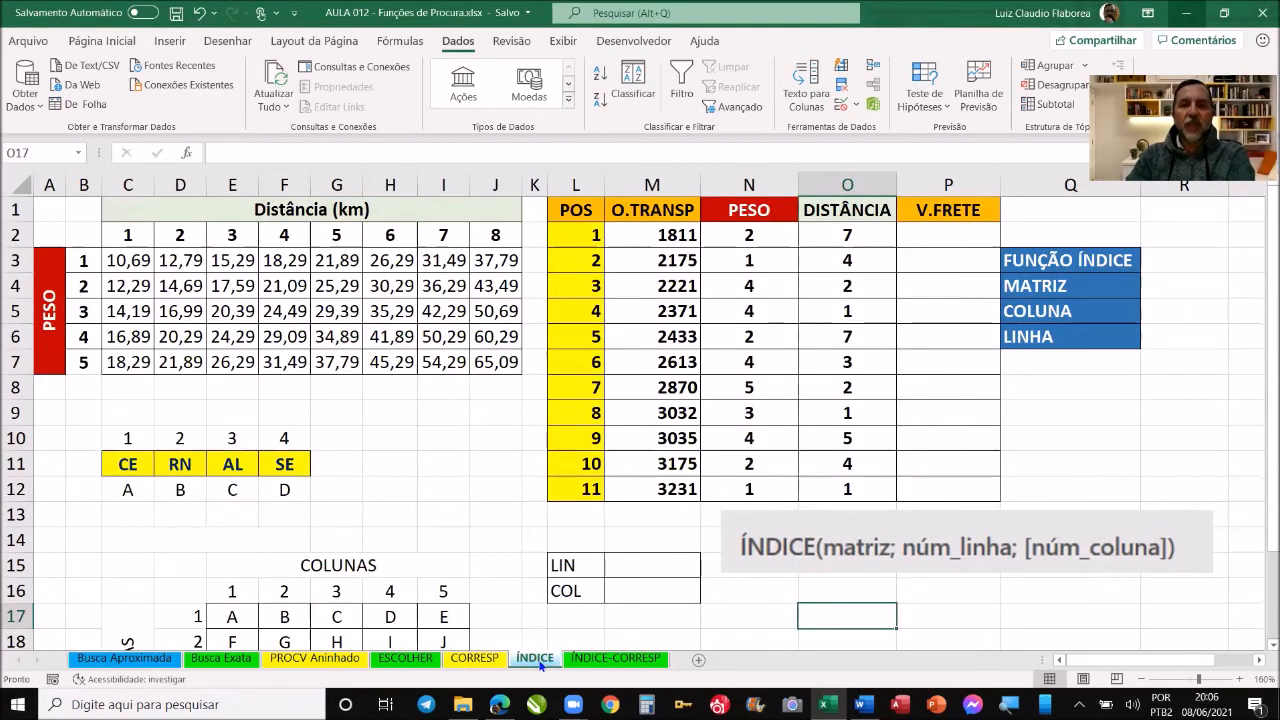
{"action": "left_click", "coordinate": [630, 662]}
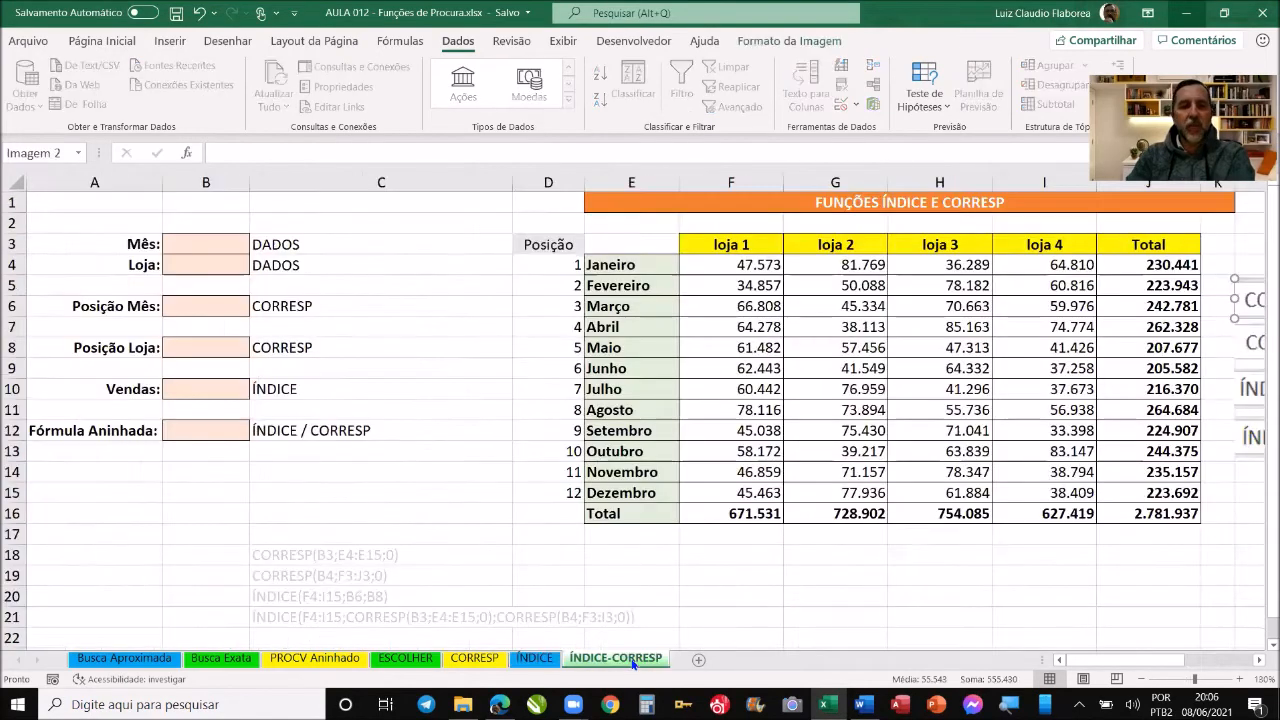
{"action": "left_click", "coordinate": [476, 662]}
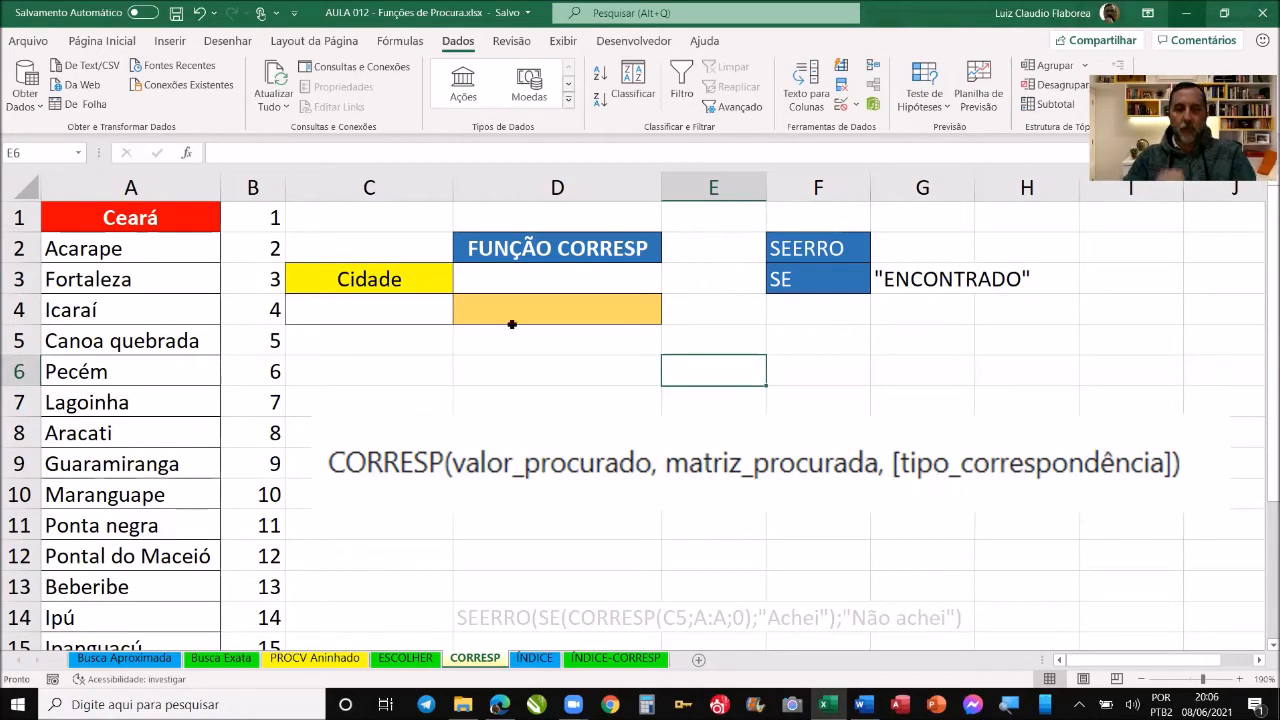
- Start a CORRESP formula in D4 with the city cell C4 as the lookup value
{"action": "left_click", "coordinate": [517, 279]}
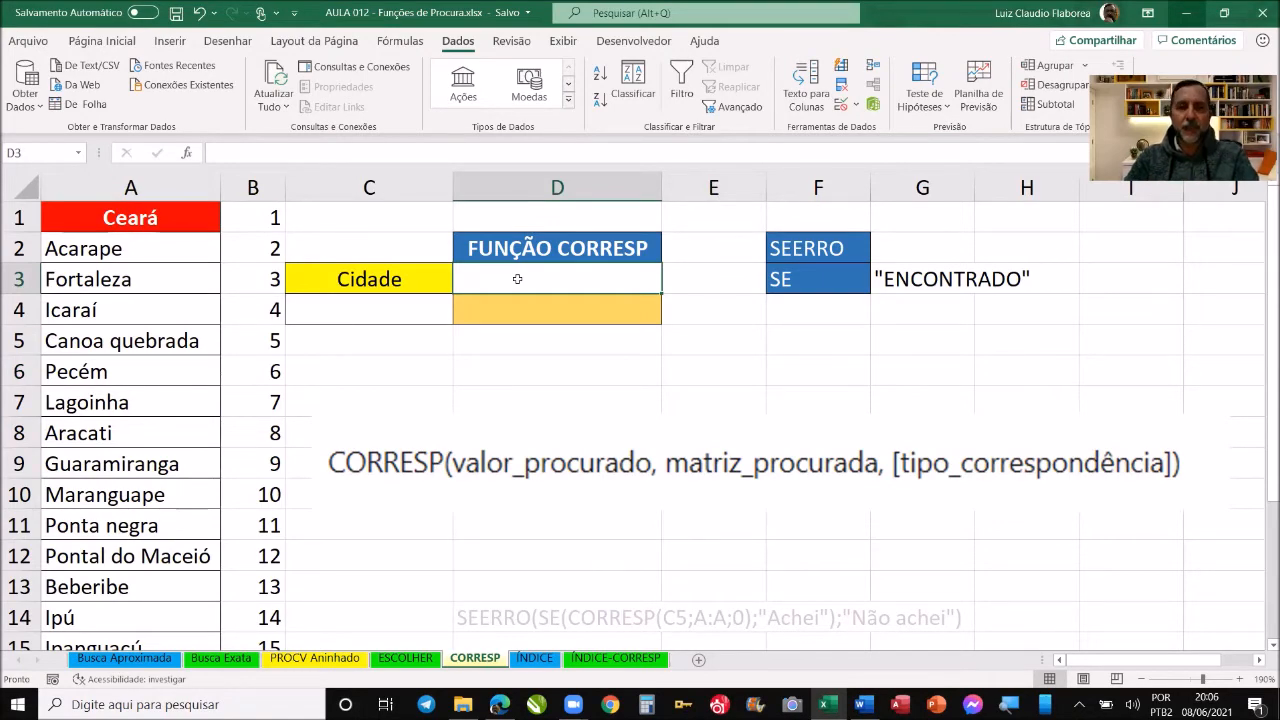
{"action": "left_click", "coordinate": [405, 312]}
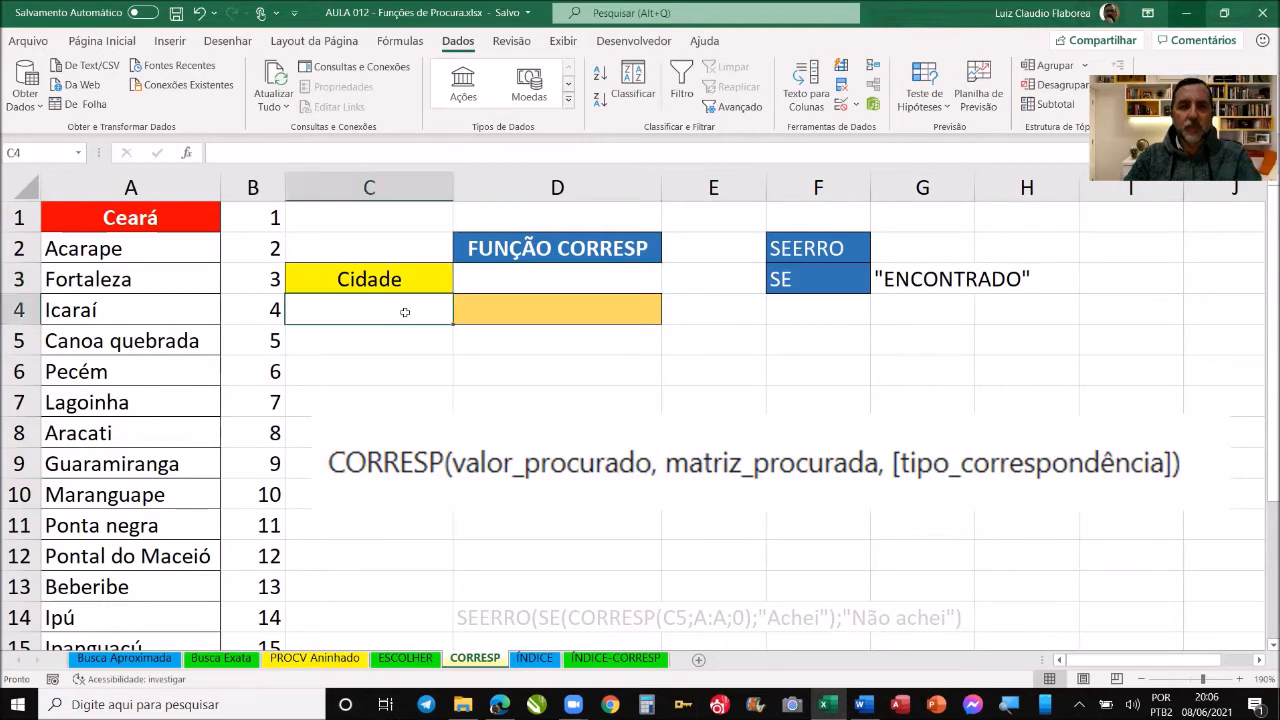
{"action": "left_click", "coordinate": [494, 312]}
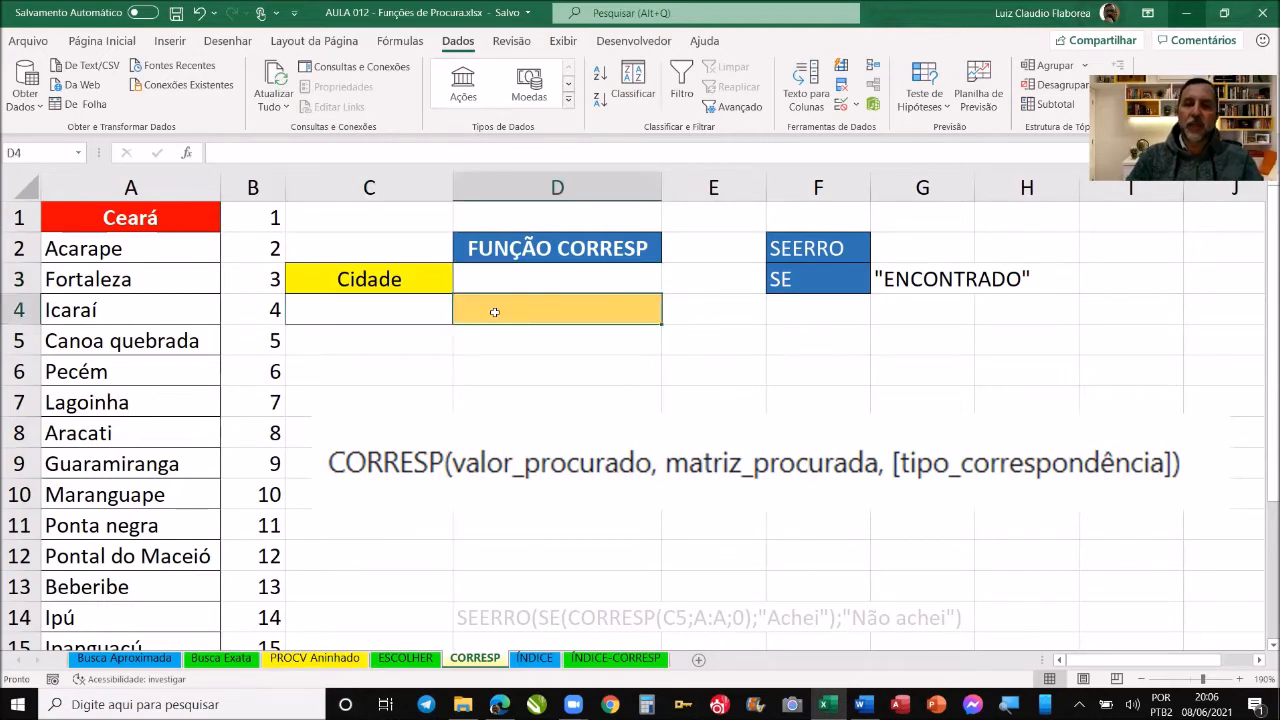
{"action": "type", "text": "=COR"}
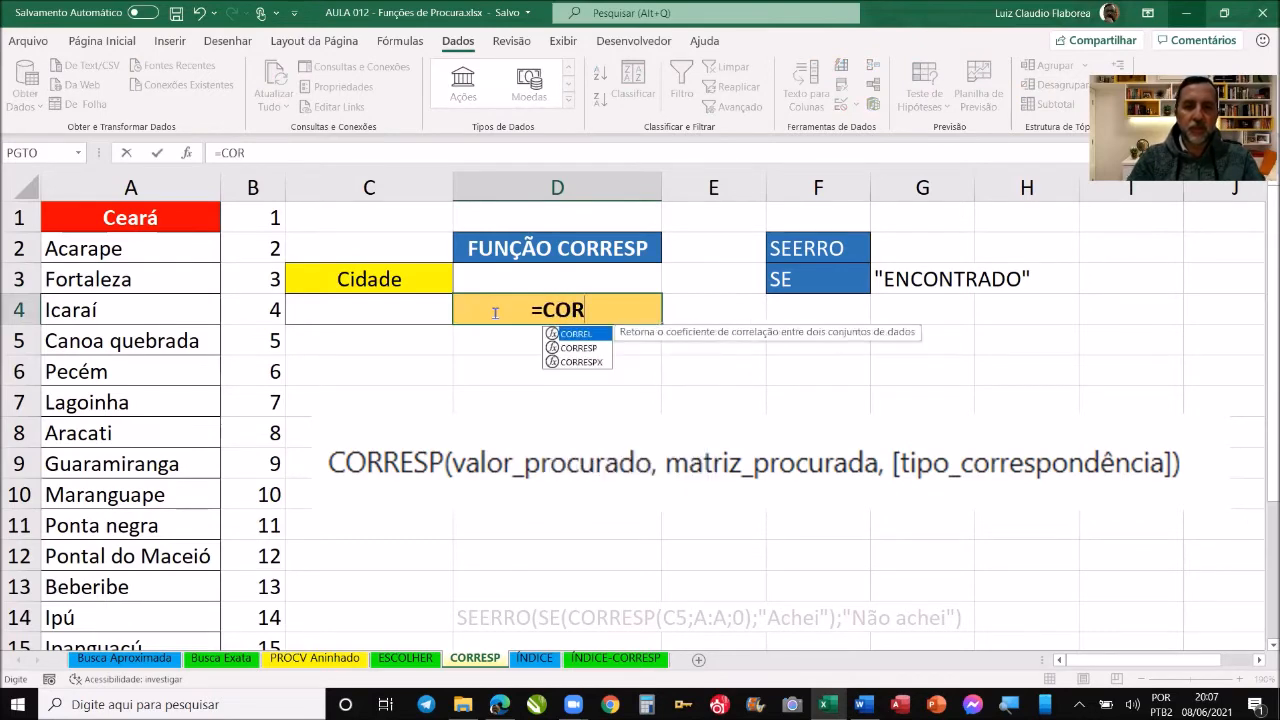
{"action": "key", "text": "Down"}
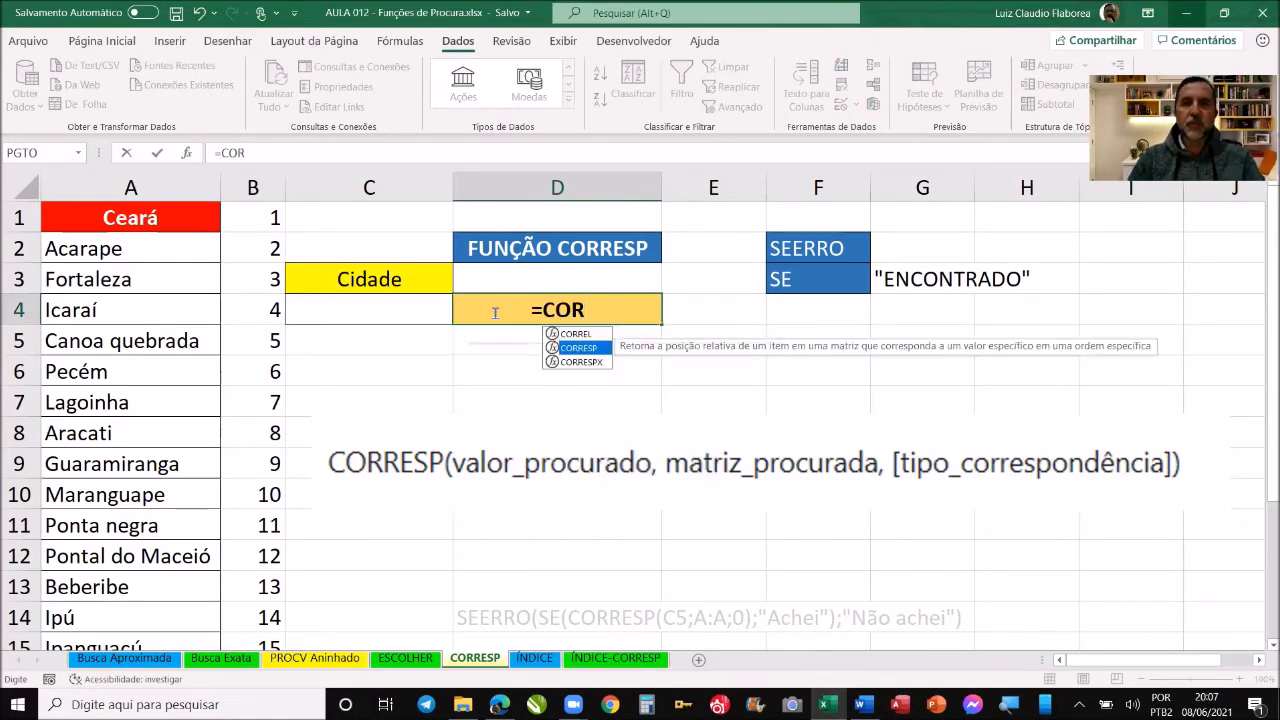
{"action": "key", "text": "Tab"}
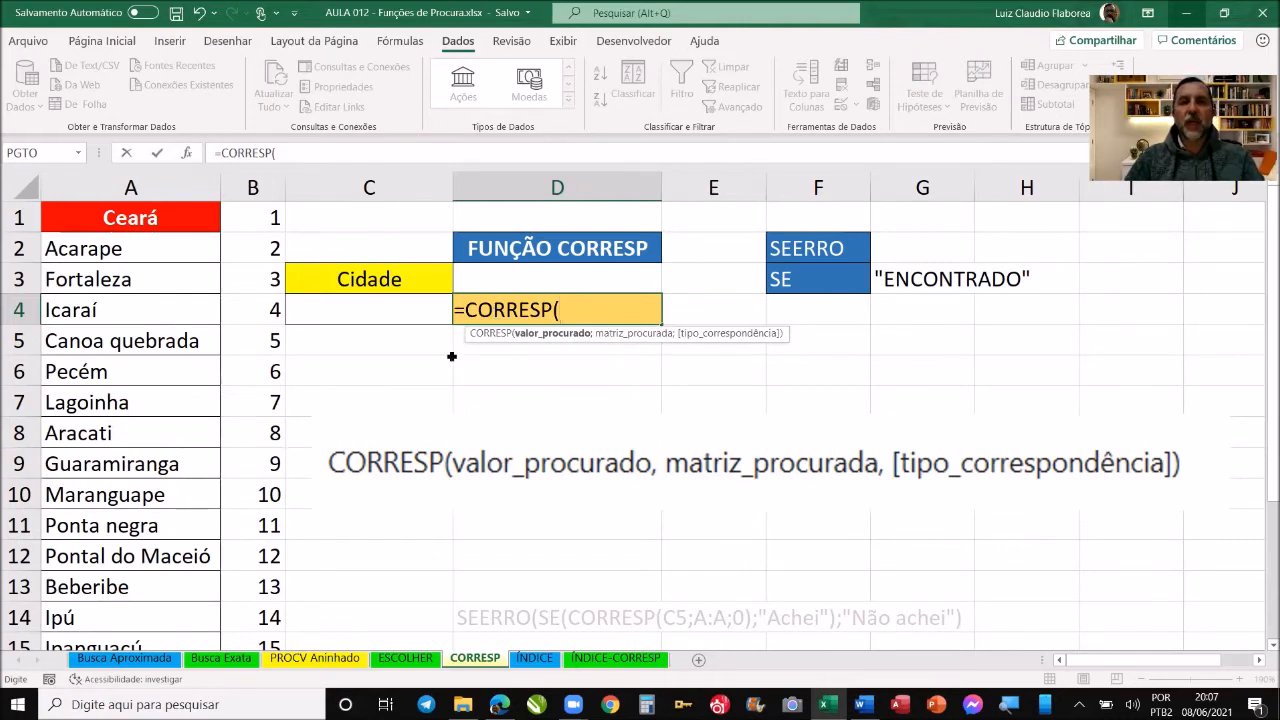
{"action": "left_click", "coordinate": [381, 311]}
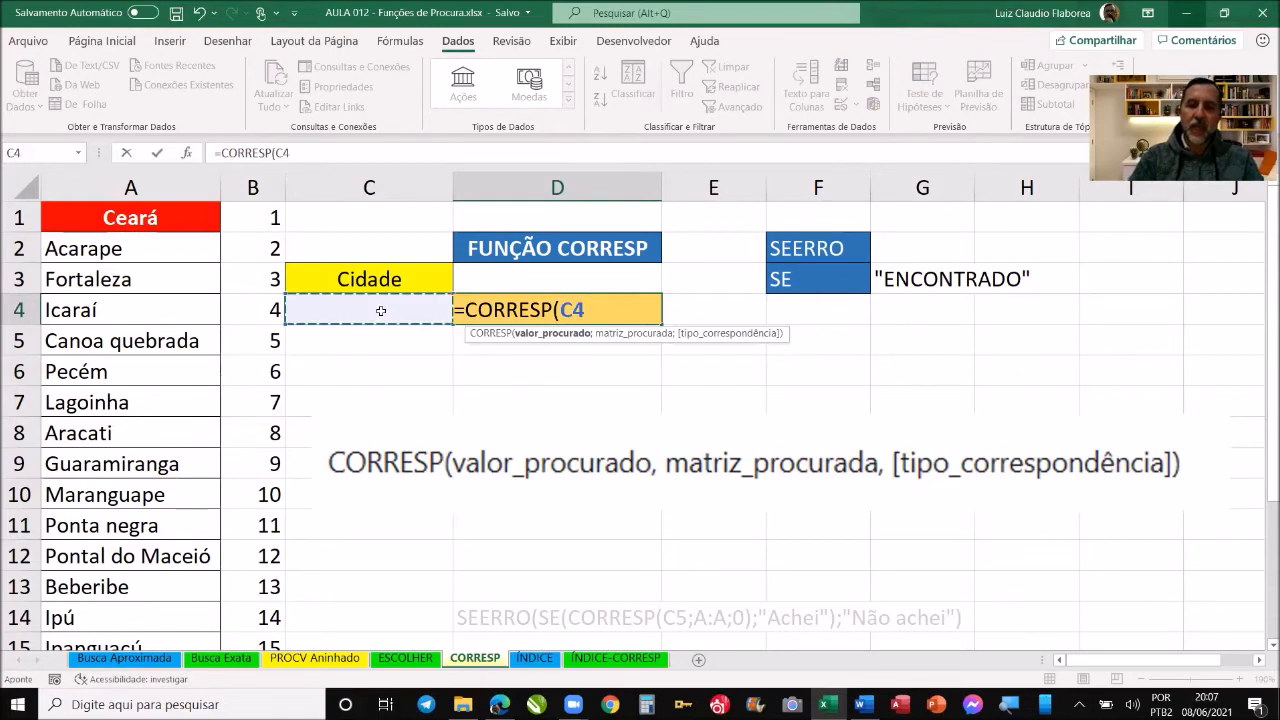
{"action": "type", "text": ";"}
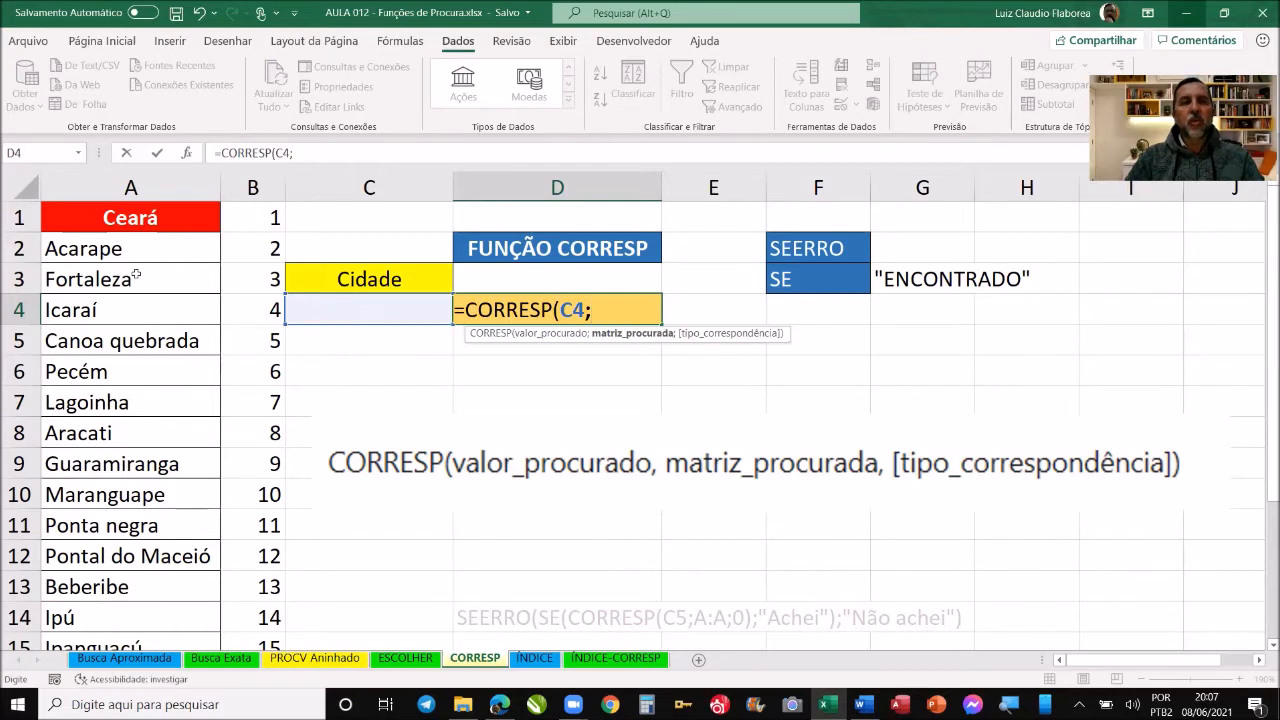
- Complete the D4 formula with all of column A as the lookup array and match type 0, giving =CORRESP(C4;A:A;0)
{"action": "scroll", "coordinate": [132, 320], "scroll_direction": "down", "scroll_amount": 3}
{"action": "scroll", "coordinate": [130, 332], "scroll_direction": "down", "scroll_amount": 1}
{"action": "scroll", "coordinate": [128, 331], "scroll_direction": "up", "scroll_amount": 4}
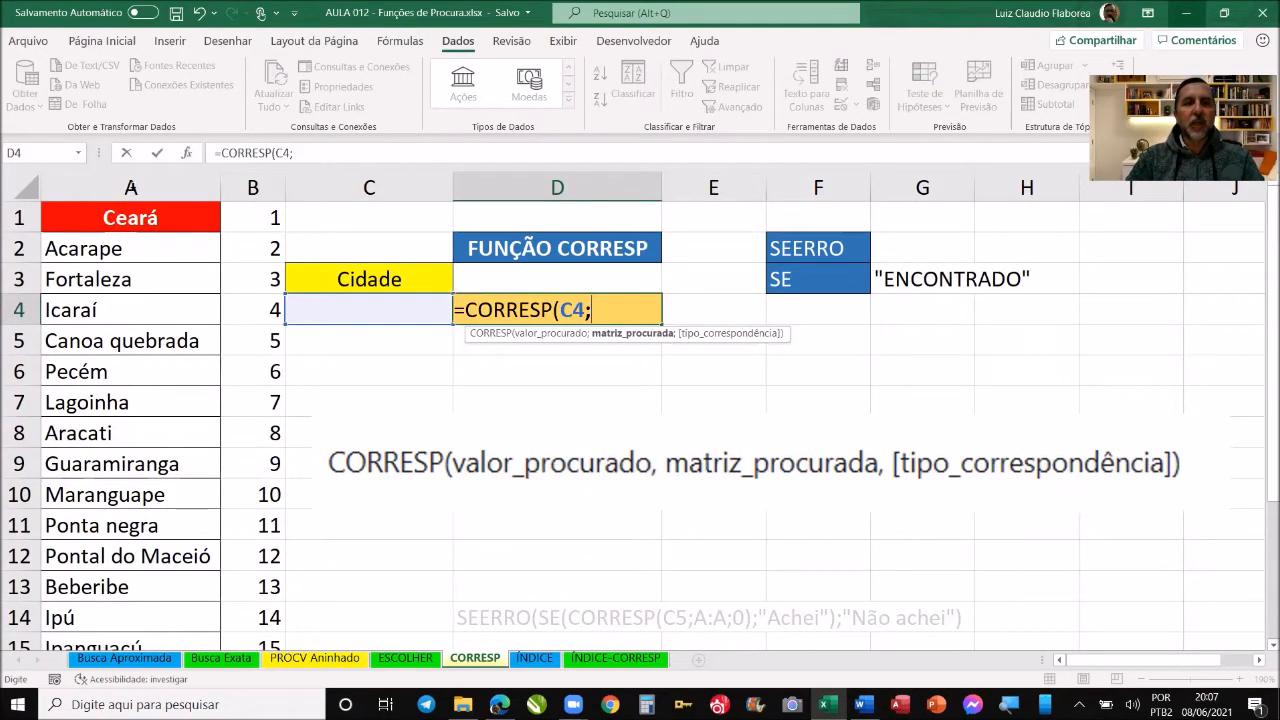
{"action": "left_click", "coordinate": [130, 187]}
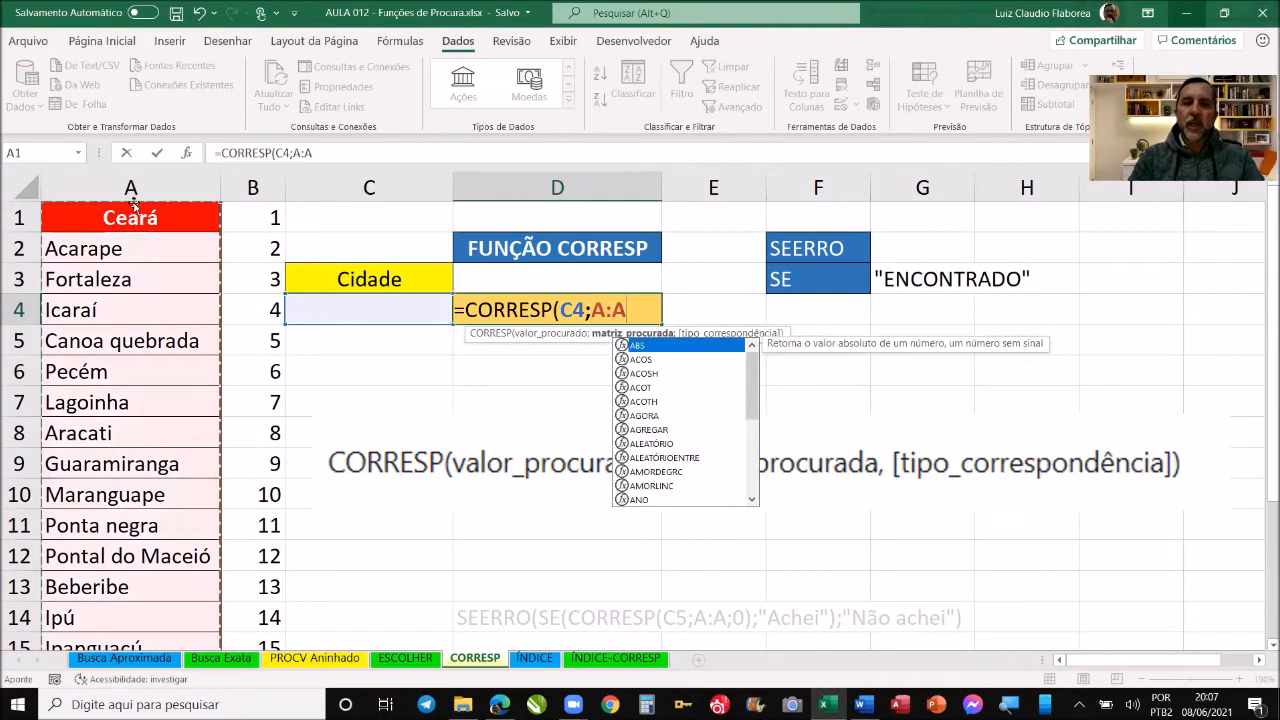
{"action": "type", "text": ";"}
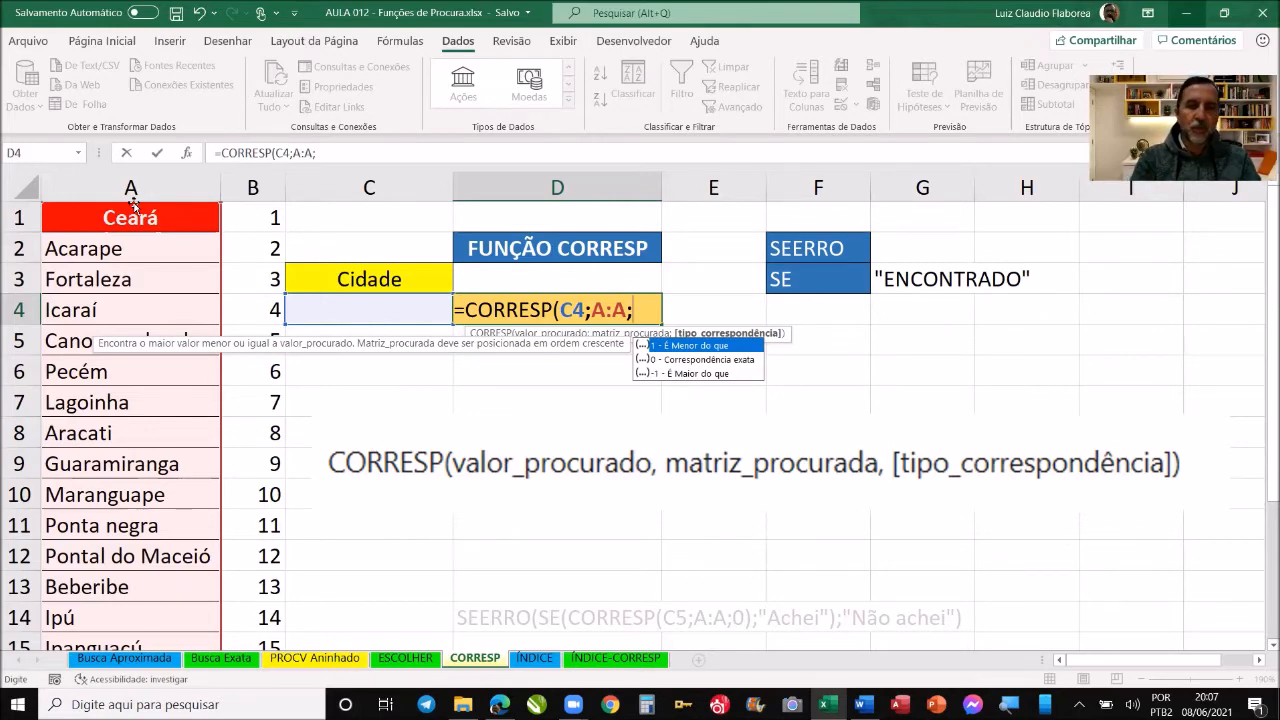
{"action": "type", "text": "0"}
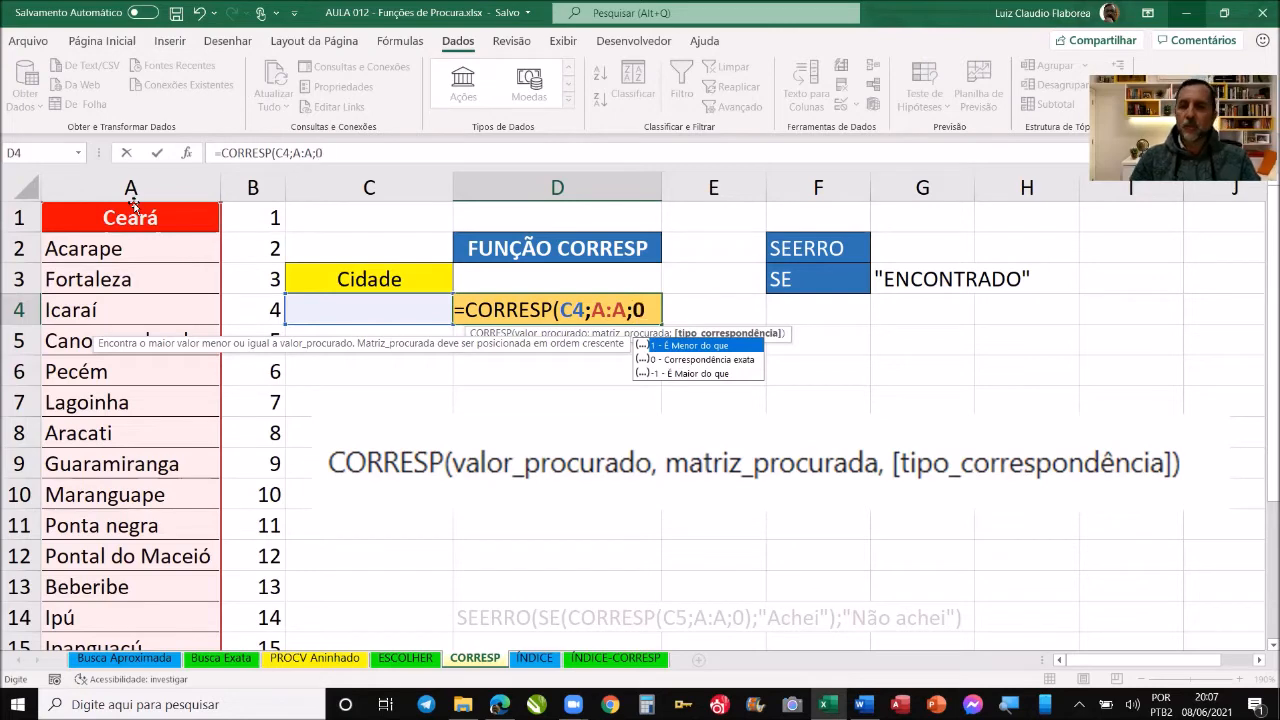
{"action": "type", "text": ")"}
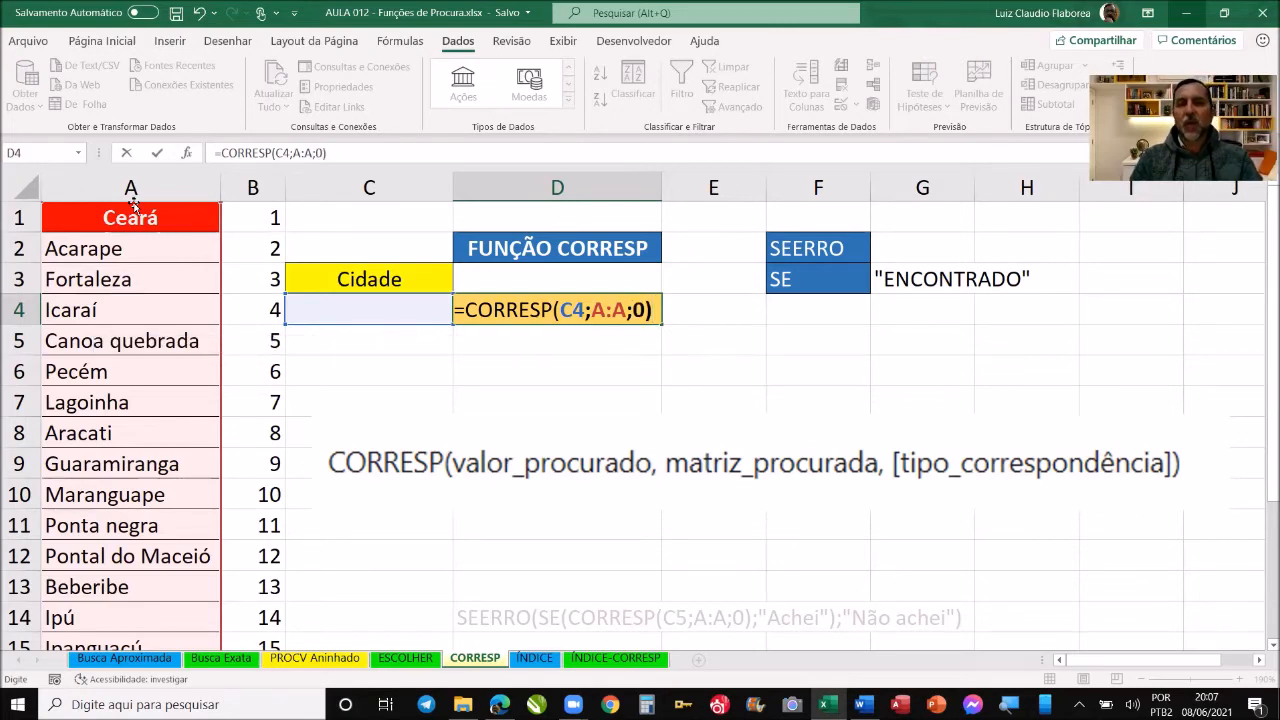
{"action": "key", "text": "Return"}
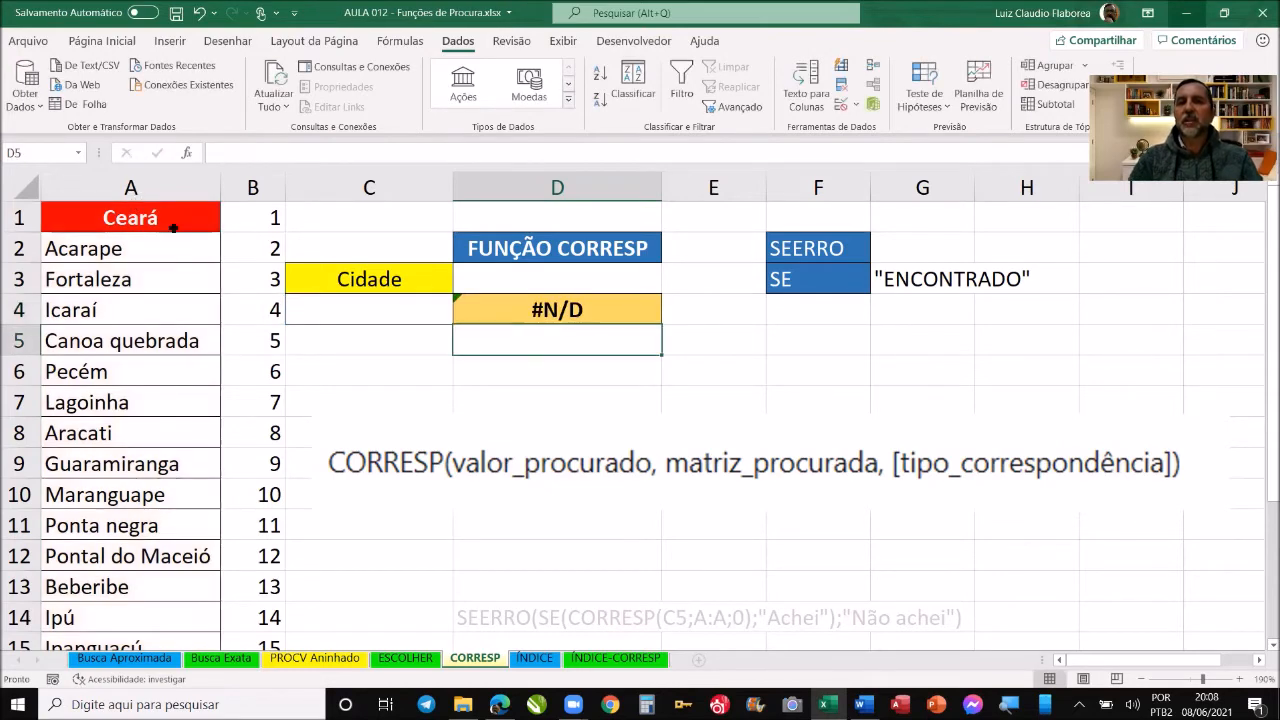
- Enter Icaraí in C4 as the city to look up
{"action": "left_click", "coordinate": [494, 310]}
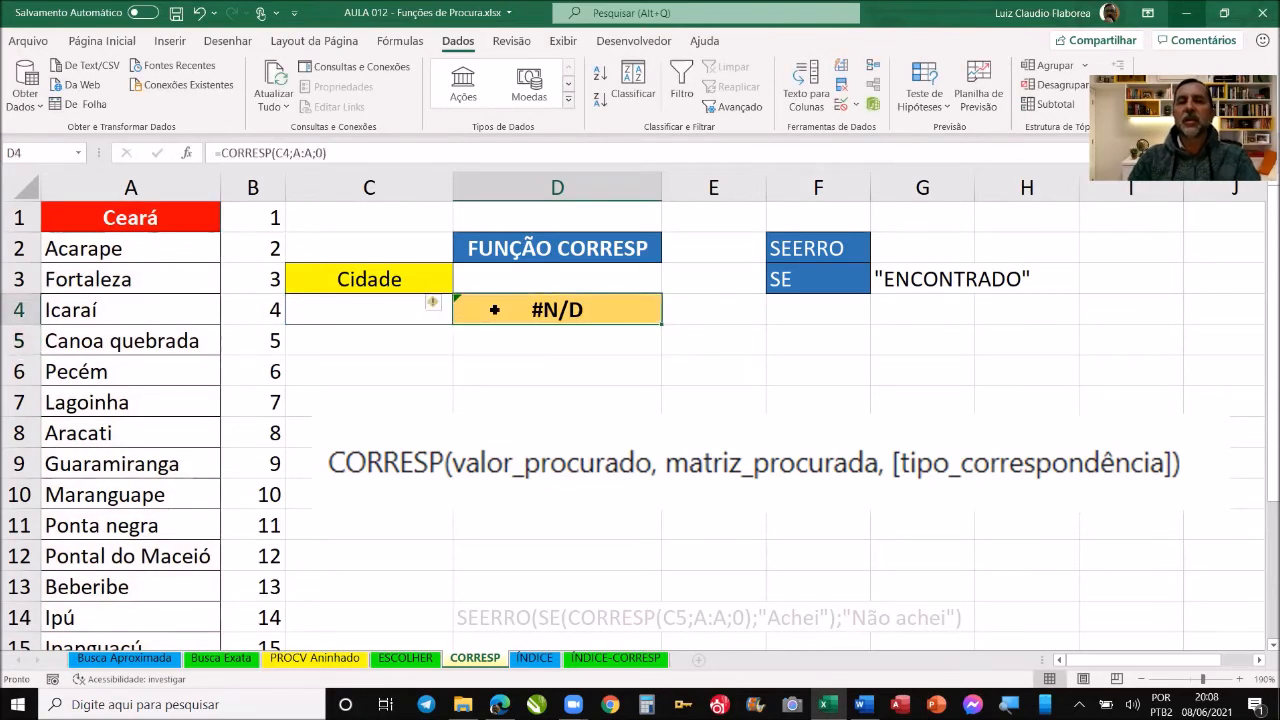
{"action": "left_click", "coordinate": [372, 307]}
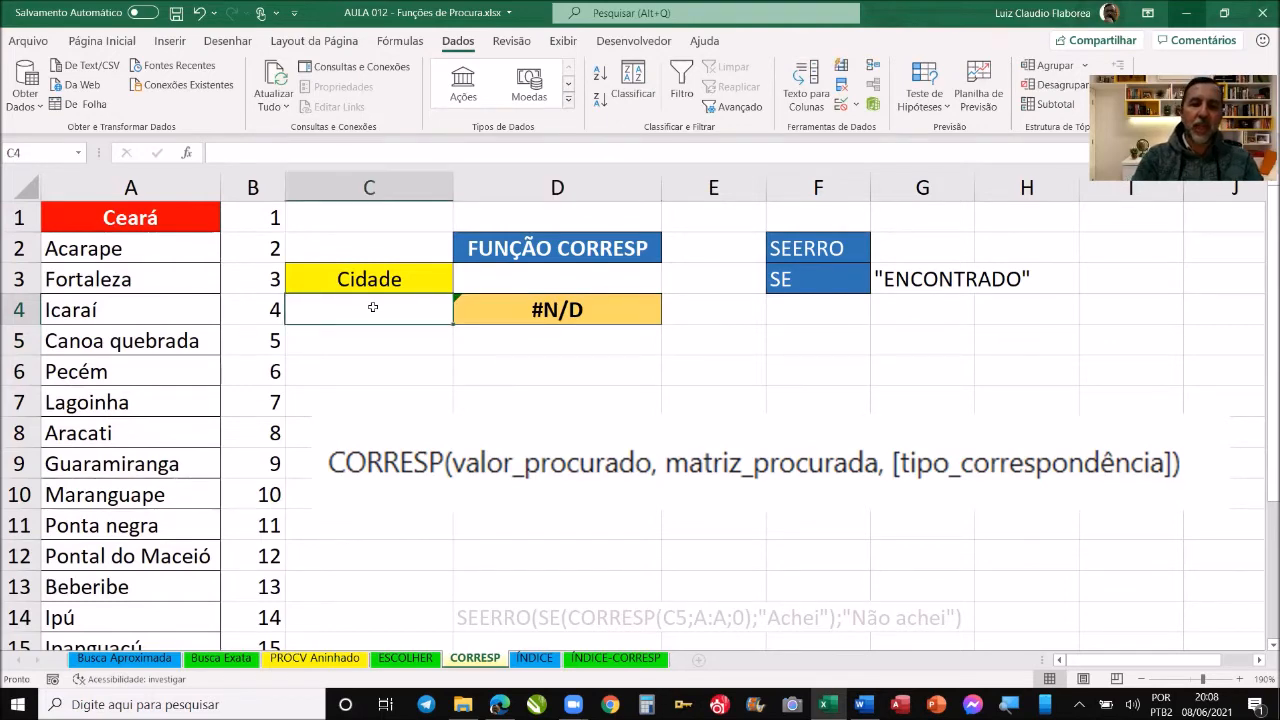
{"action": "type", "text": "I"}
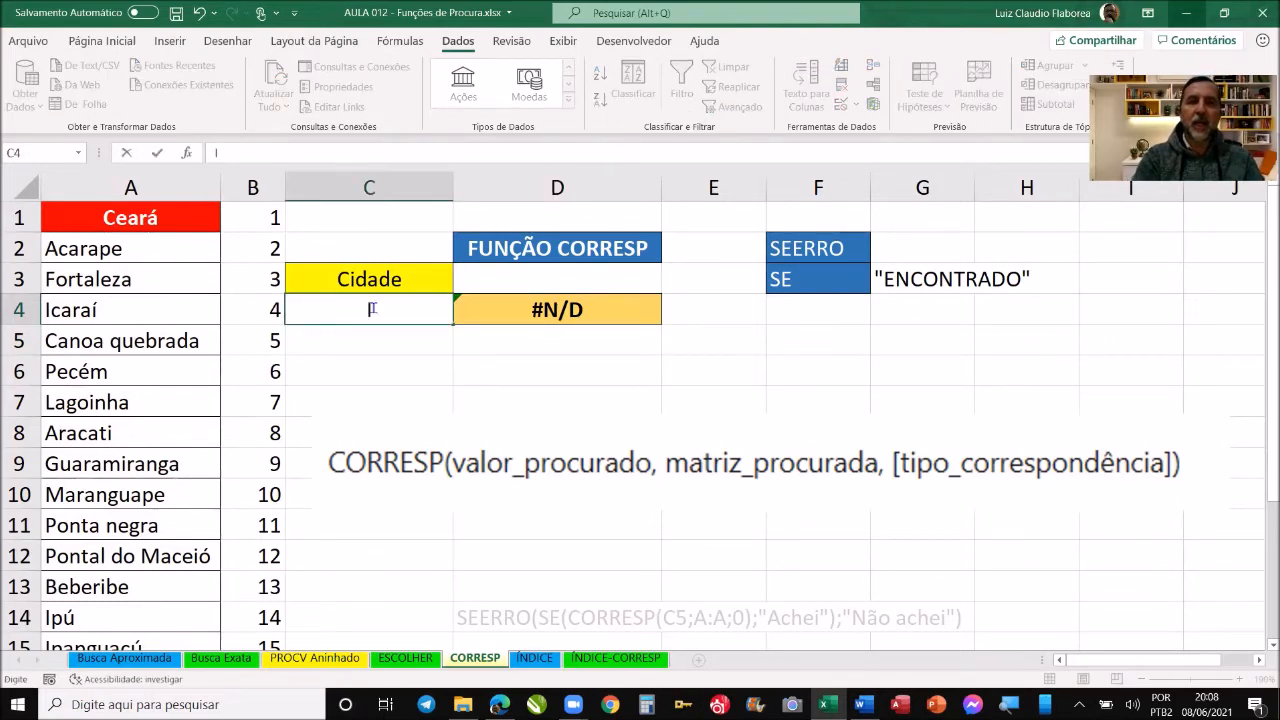
{"action": "type", "text": "caraí"}
{"action": "key", "text": "Return"}
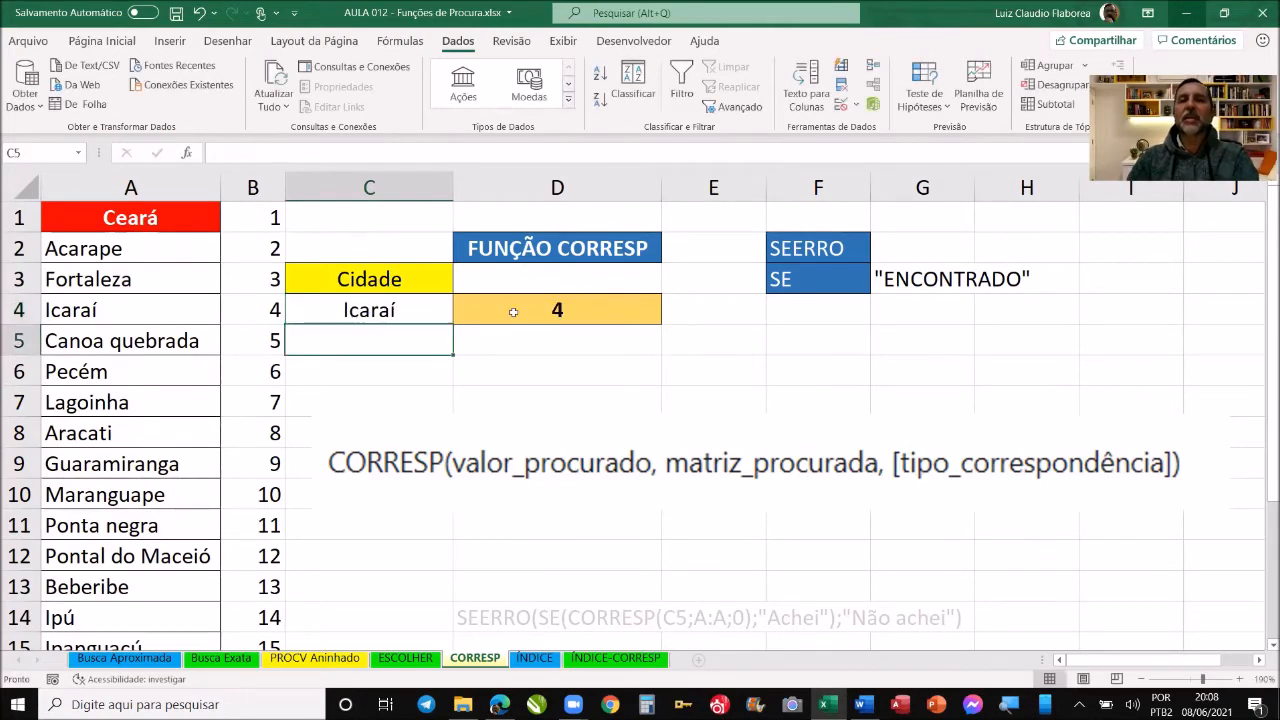
- Compare the CORRESP result in D4 with Icaraí's place in the column A list and its number in column B
{"action": "left_click", "coordinate": [513, 312]}
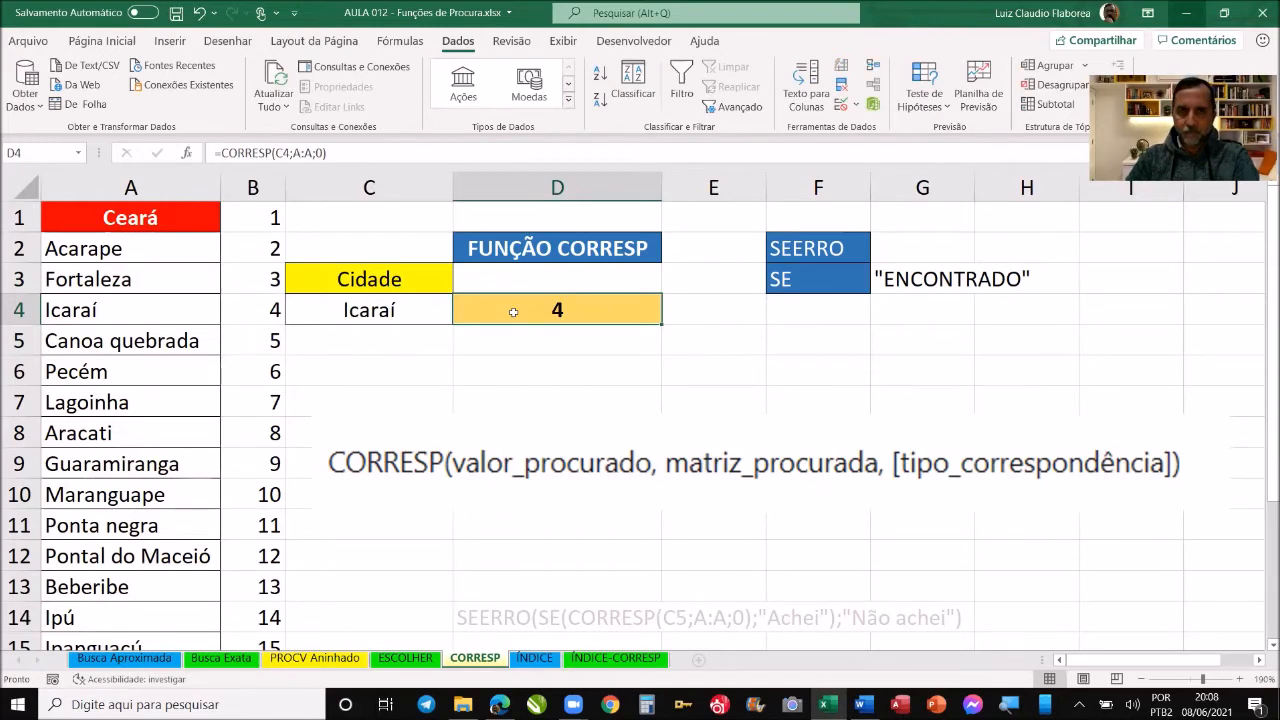
{"action": "left_click", "coordinate": [425, 317]}
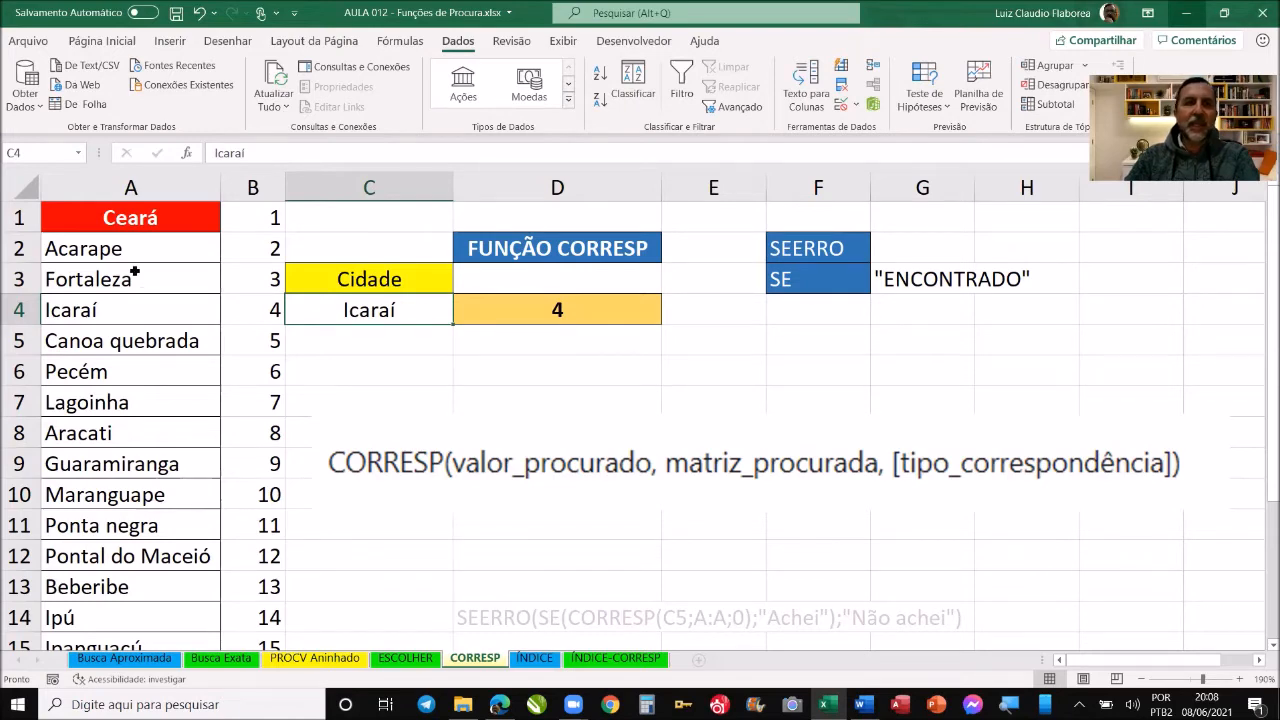
{"action": "left_click_drag", "start_coordinate": [252, 219], "coordinate": [251, 280]}
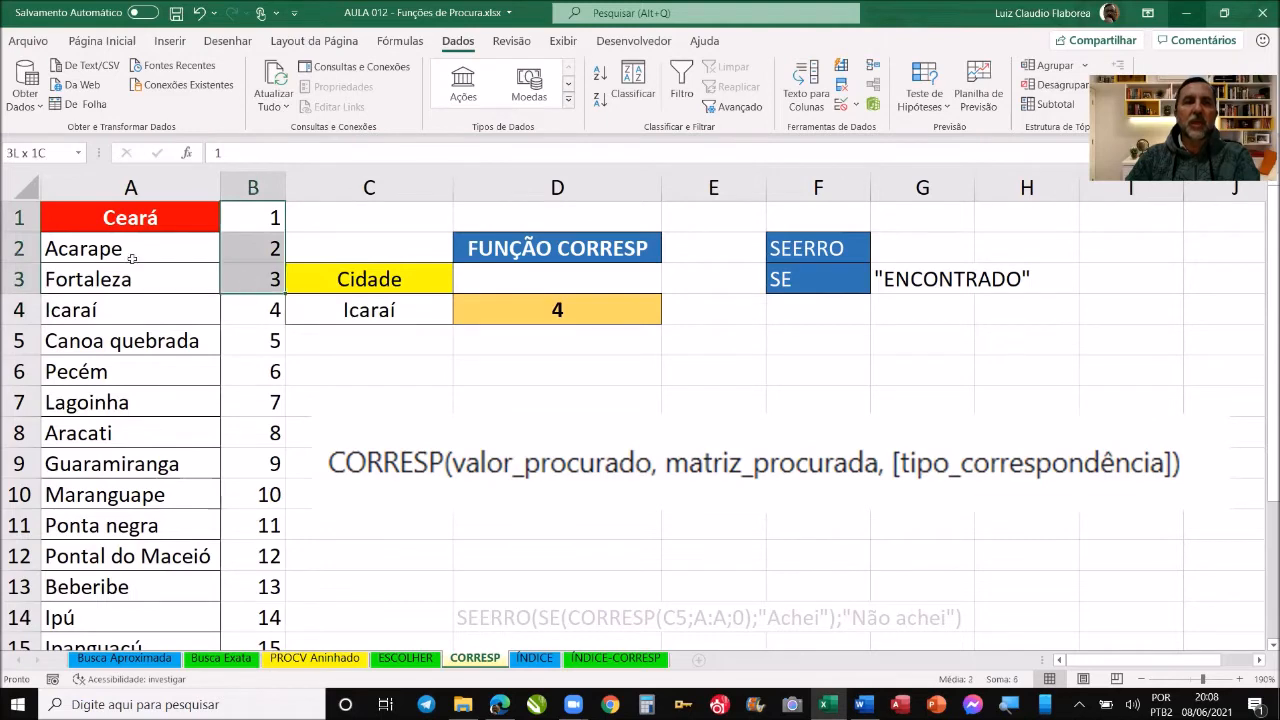
{"action": "left_click", "coordinate": [133, 188]}
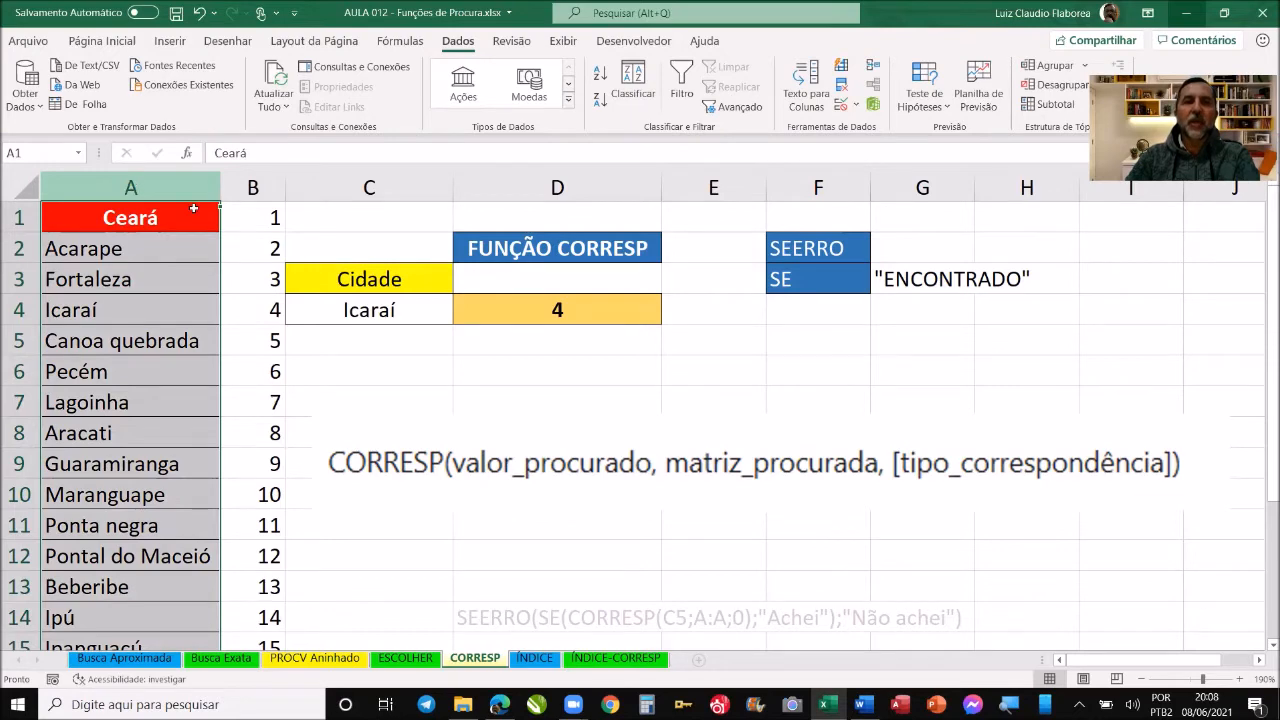
{"action": "left_click", "coordinate": [164, 311]}
{"action": "left_click_drag", "start_coordinate": [163, 308], "coordinate": [233, 308]}
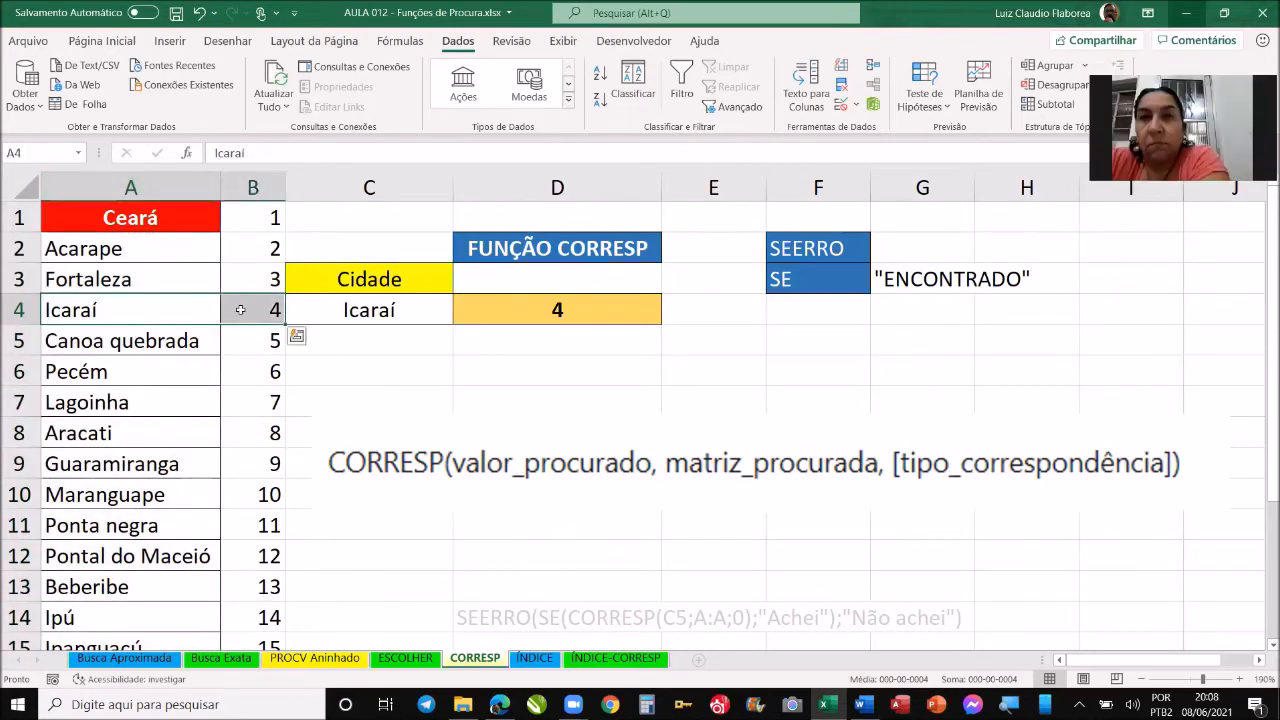
- Enter Pecém in C4 as the city to look up
{"action": "left_click", "coordinate": [347, 341]}
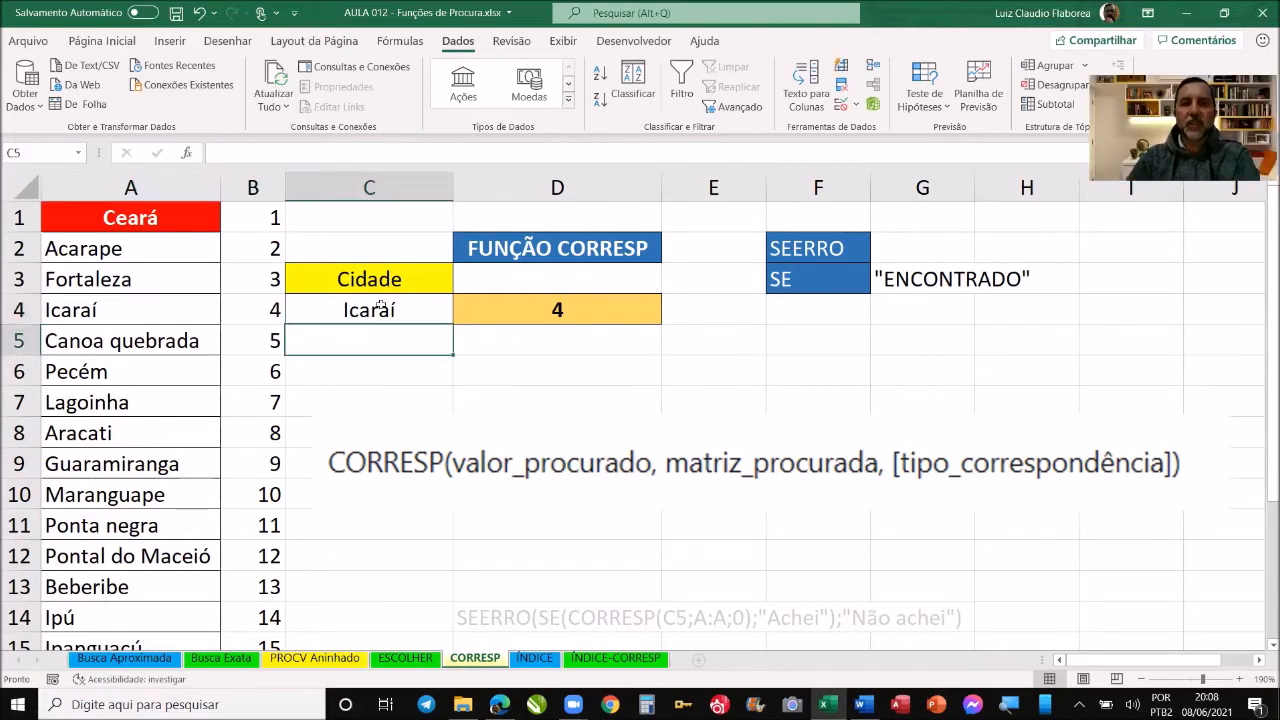
{"action": "left_click", "coordinate": [380, 314]}
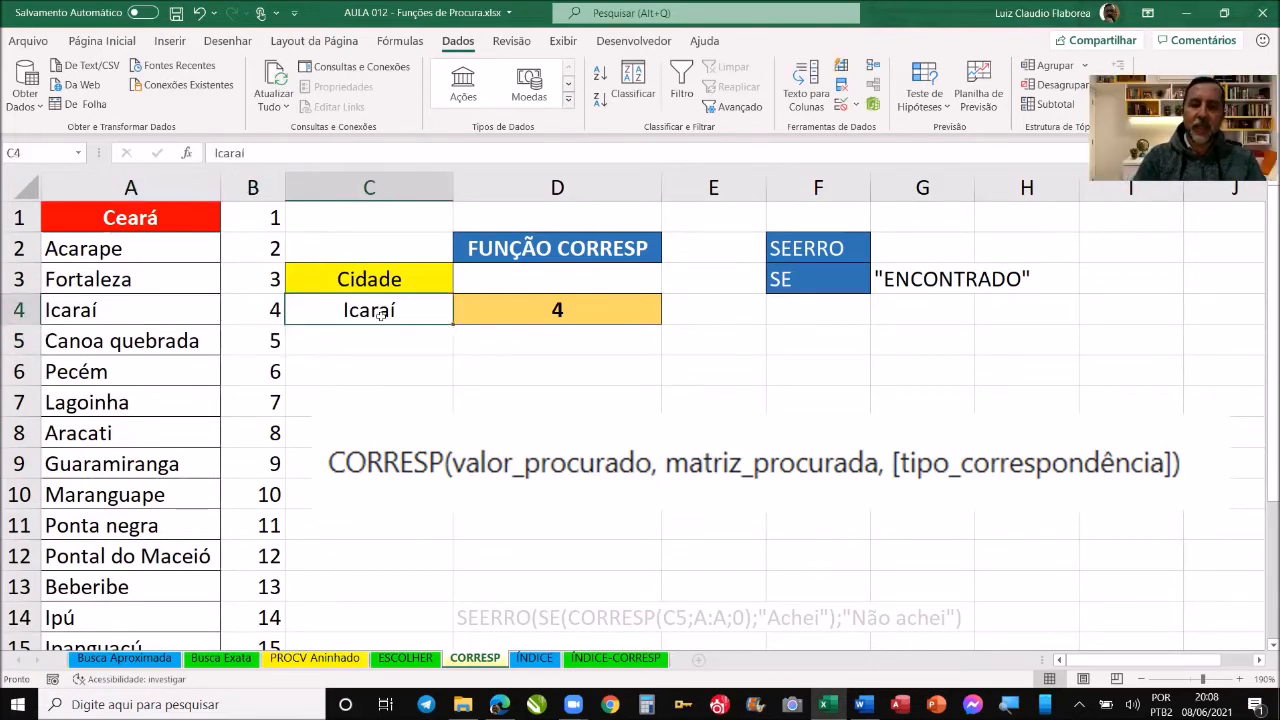
{"action": "type", "text": "Pec"}
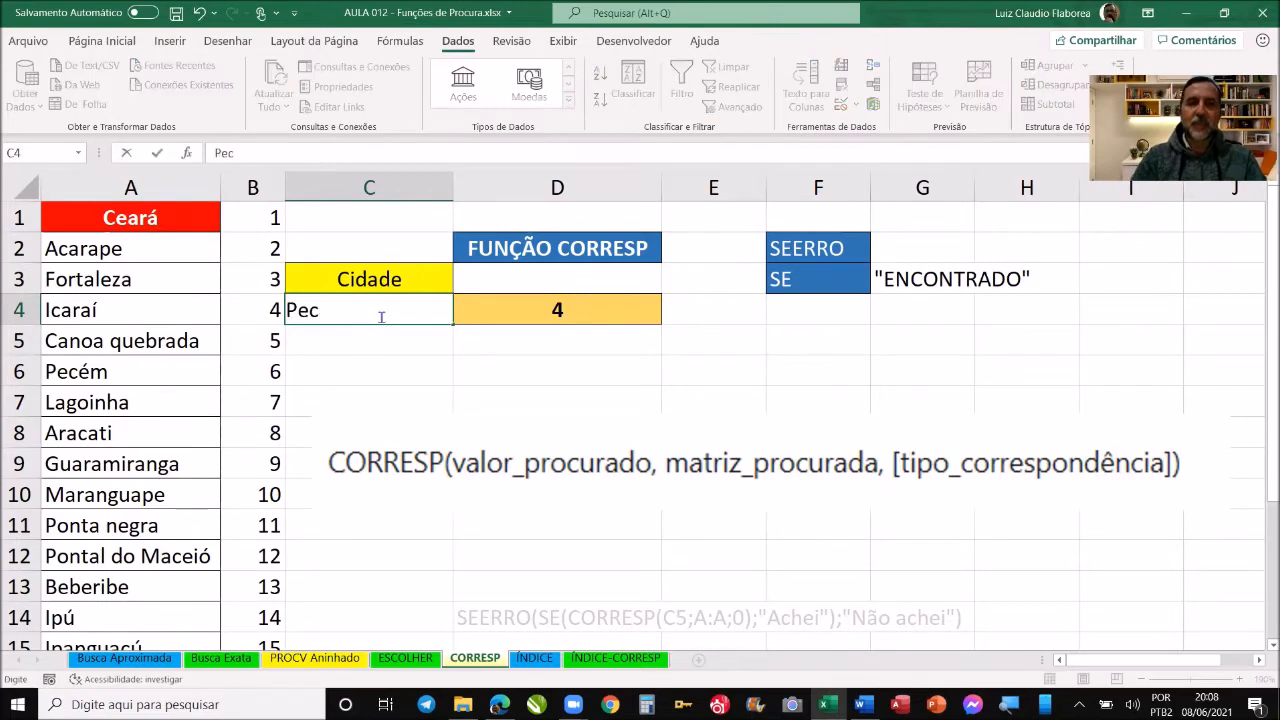
{"action": "type", "text": "ém"}
{"action": "key", "text": "Return"}
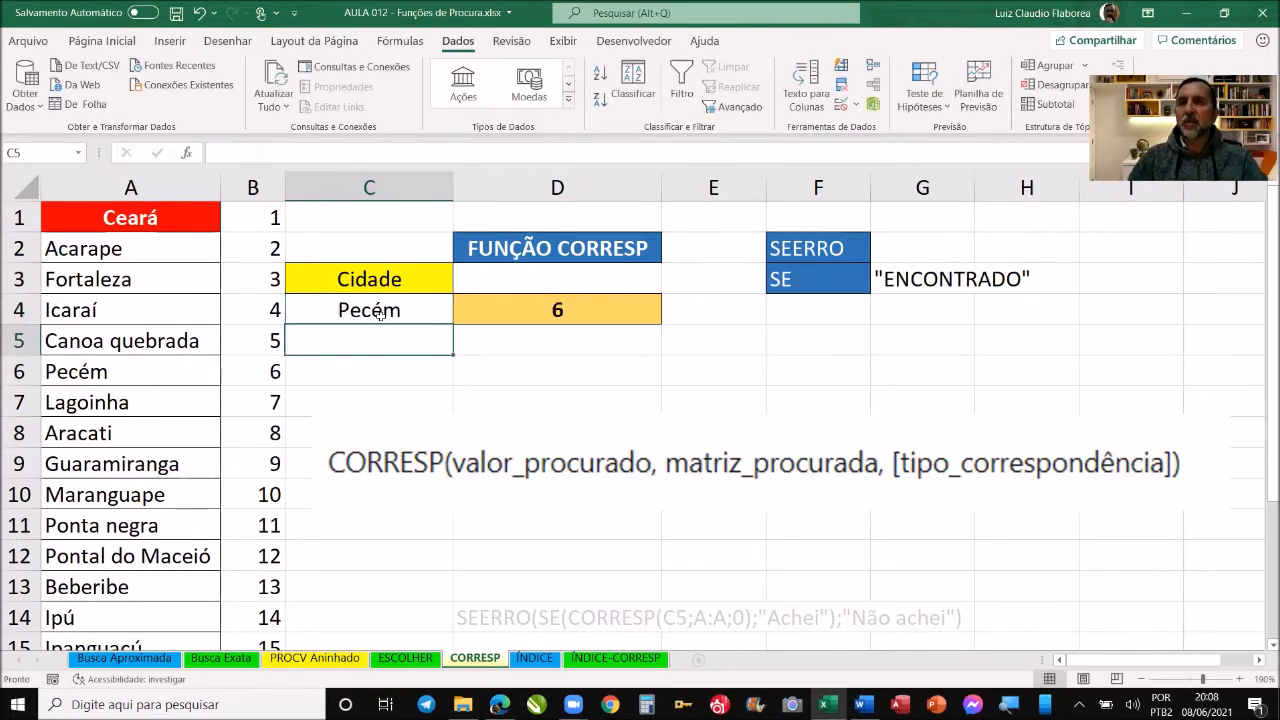
- Clear the city name from C4, leaving the lookup cell empty
{"action": "left_click", "coordinate": [380, 314]}
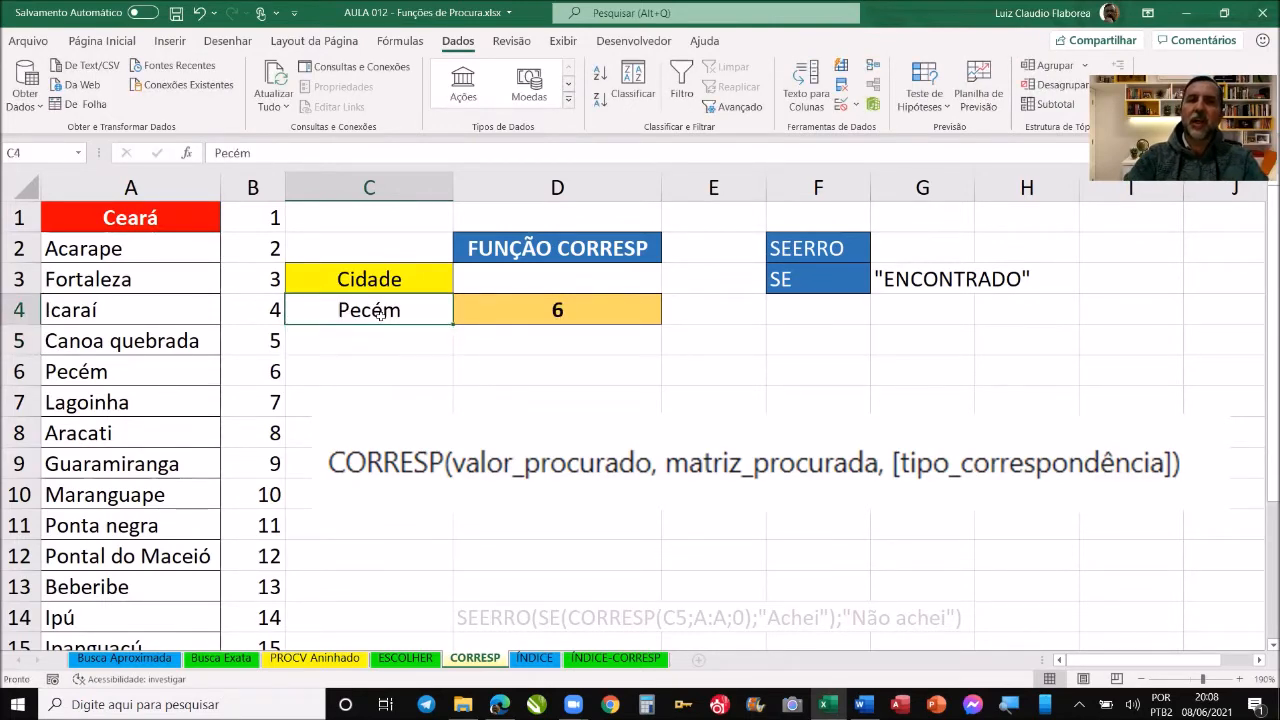
{"action": "key", "text": "Delete"}
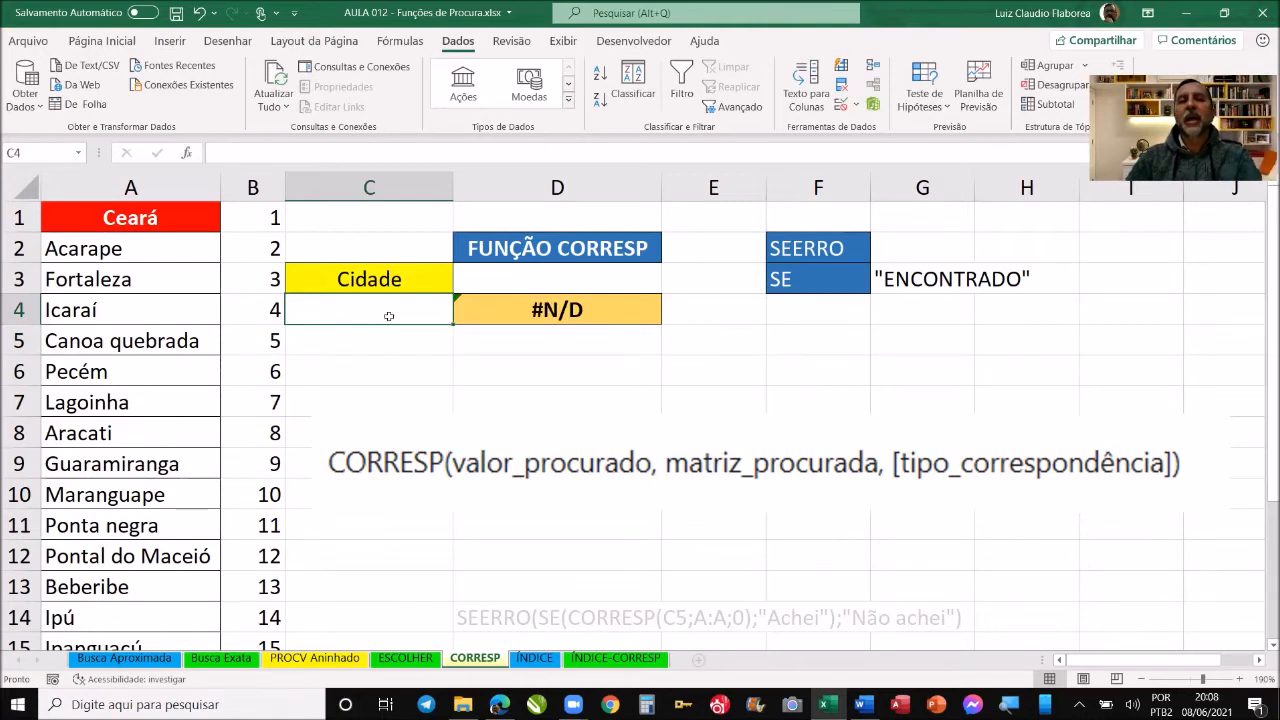
{"action": "key", "text": "Return"}
{"action": "left_click", "coordinate": [387, 316]}
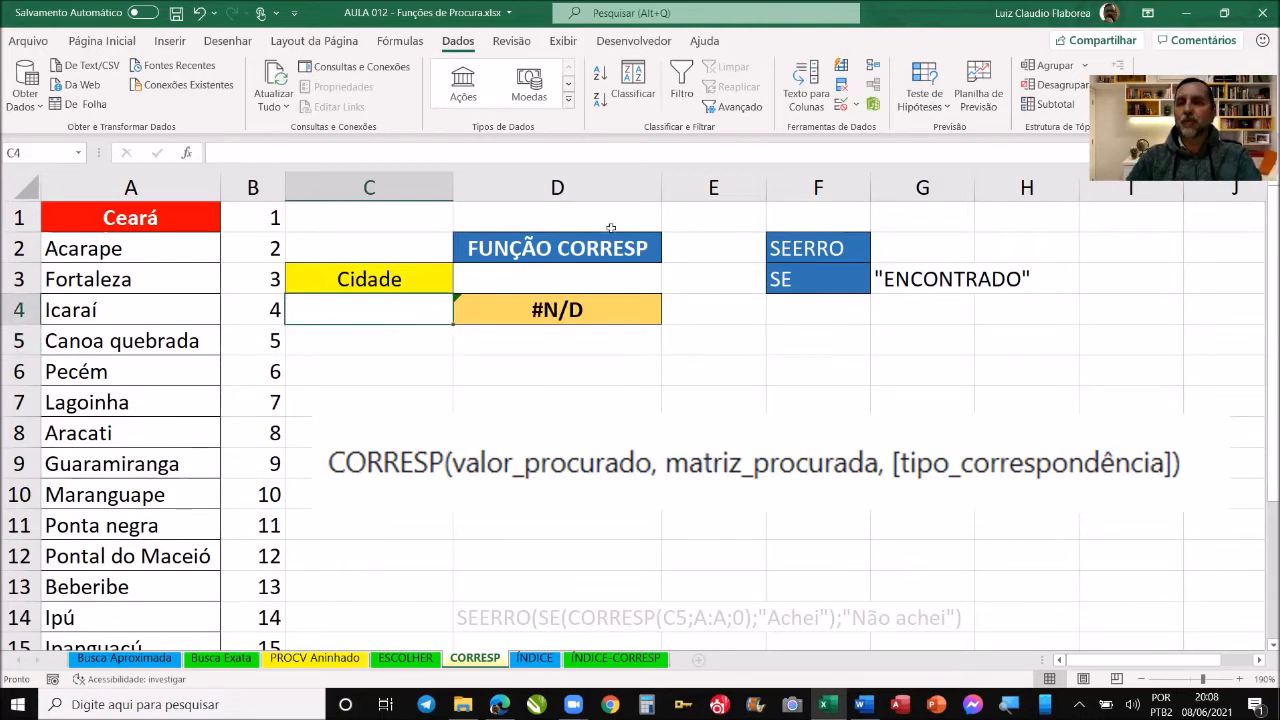
- Open data validation for C4 and set the allowed value type to Lista
{"action": "left_click", "coordinate": [925, 113]}
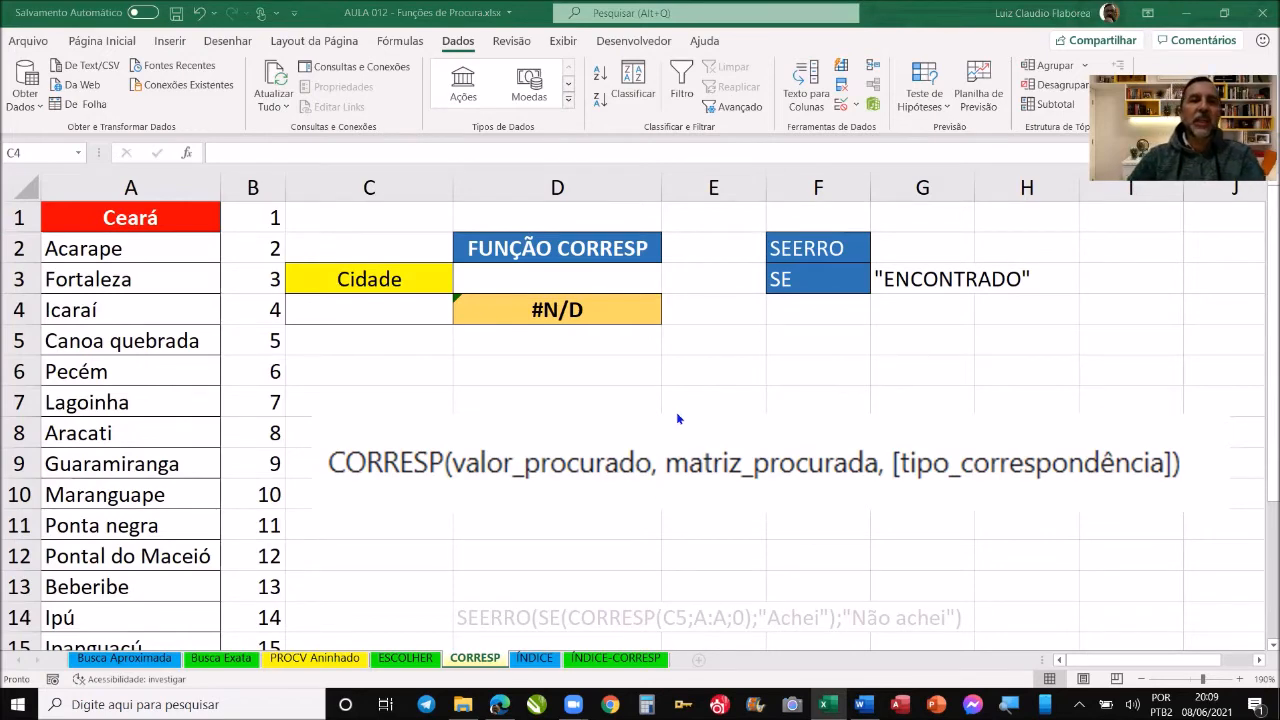
{"action": "left_click", "coordinate": [389, 311]}
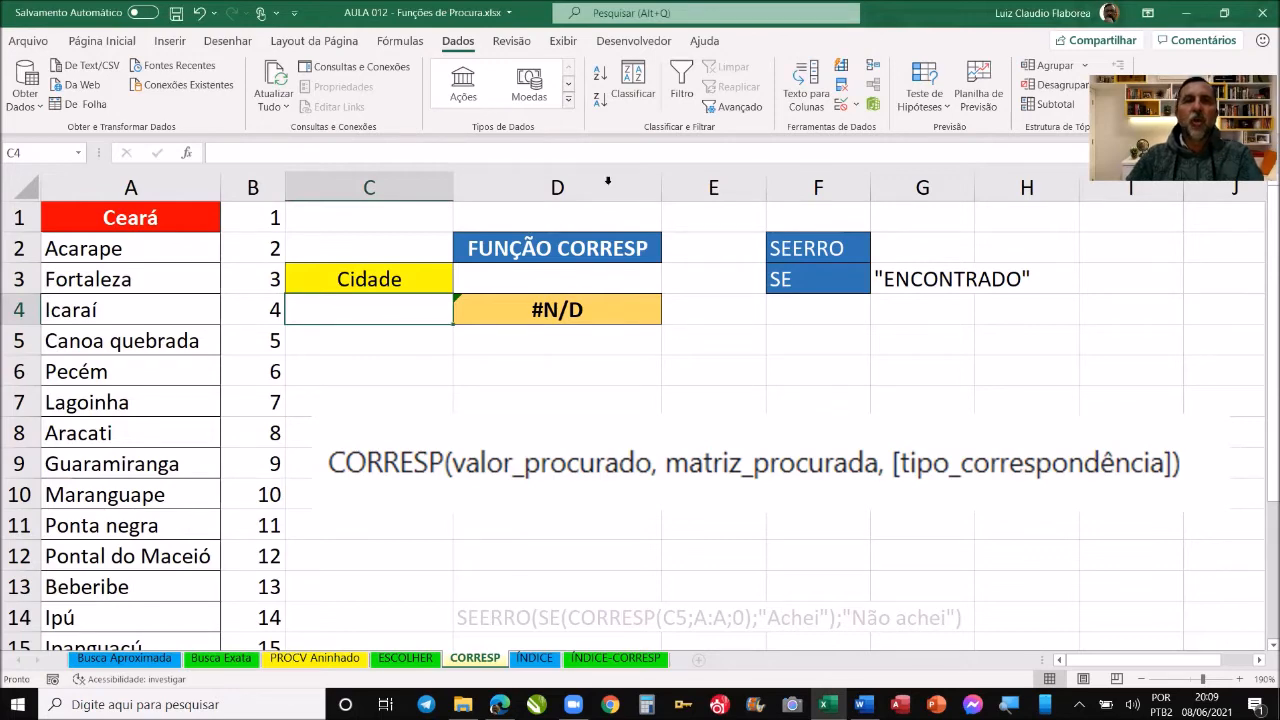
{"action": "left_click", "coordinate": [857, 106]}
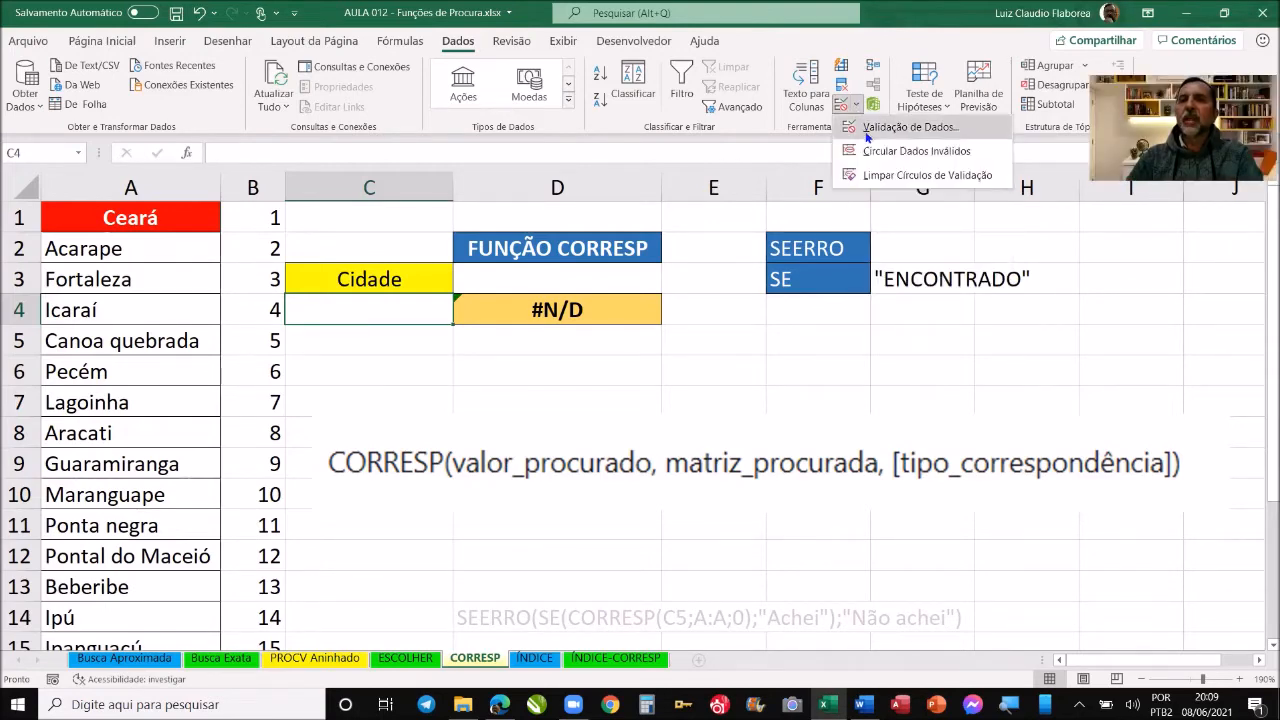
{"action": "left_click", "coordinate": [869, 133]}
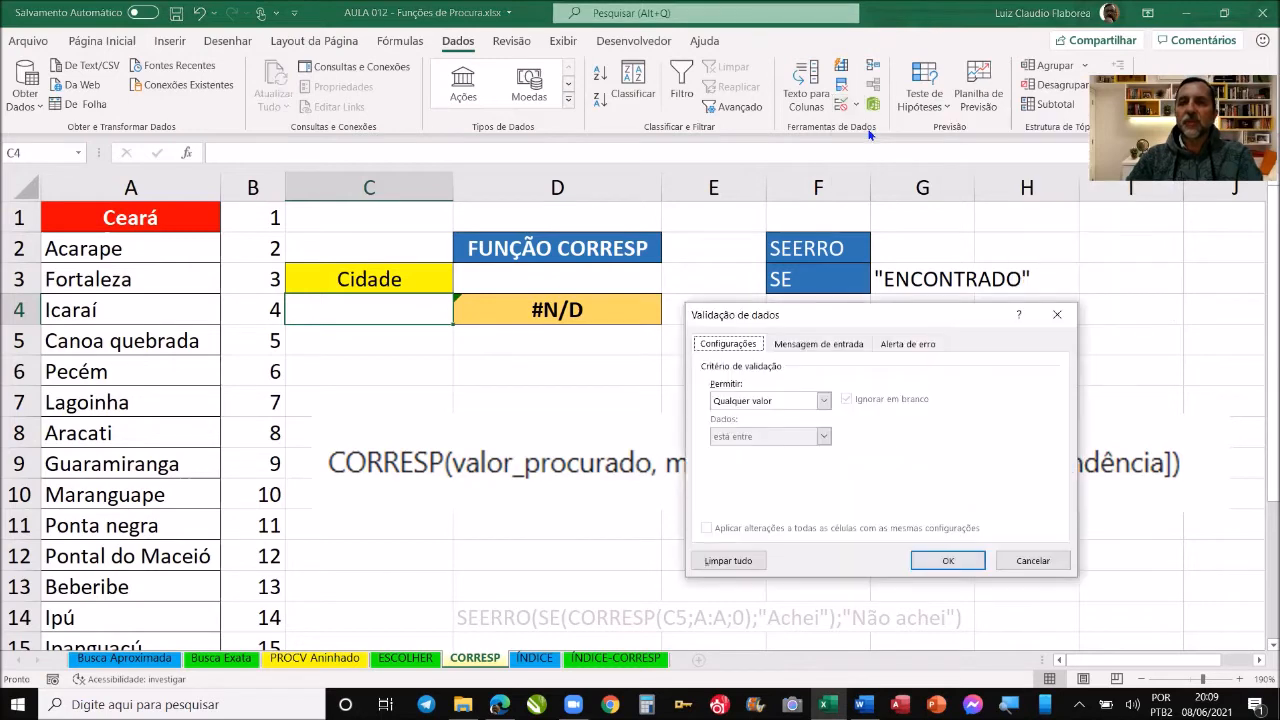
{"action": "left_click_drag", "start_coordinate": [838, 316], "coordinate": [628, 128]}
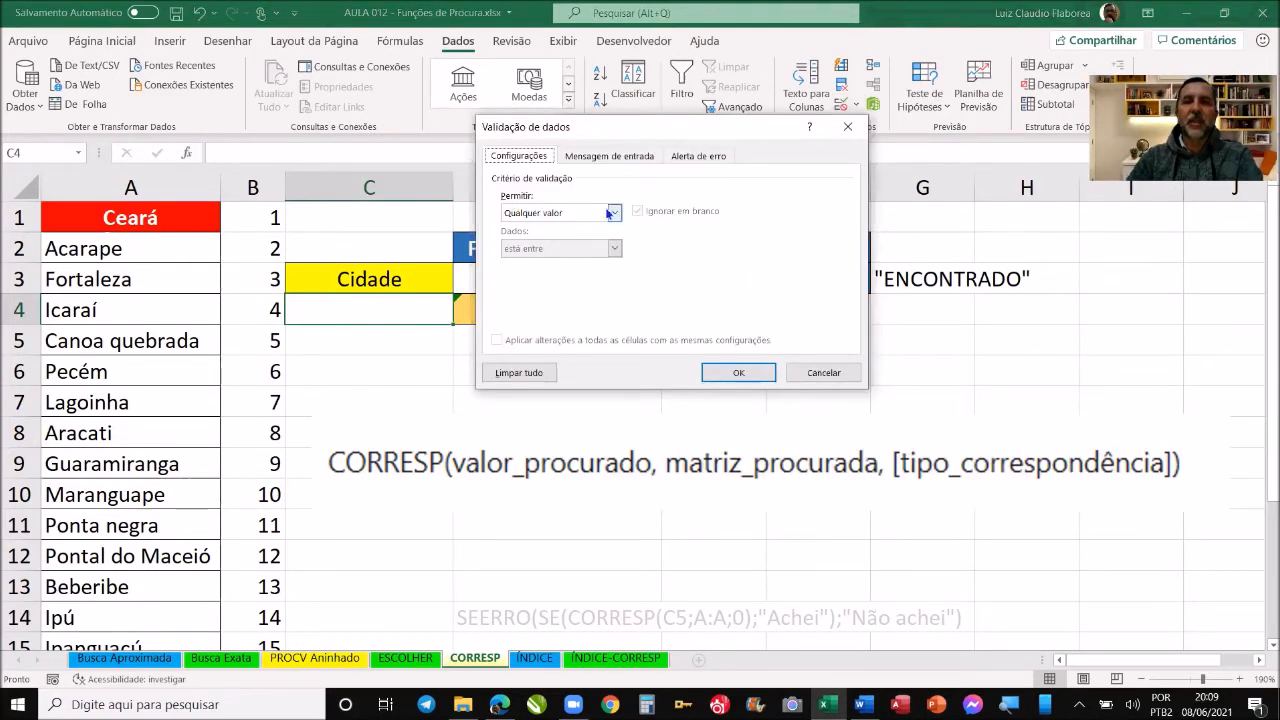
{"action": "left_click", "coordinate": [615, 214]}
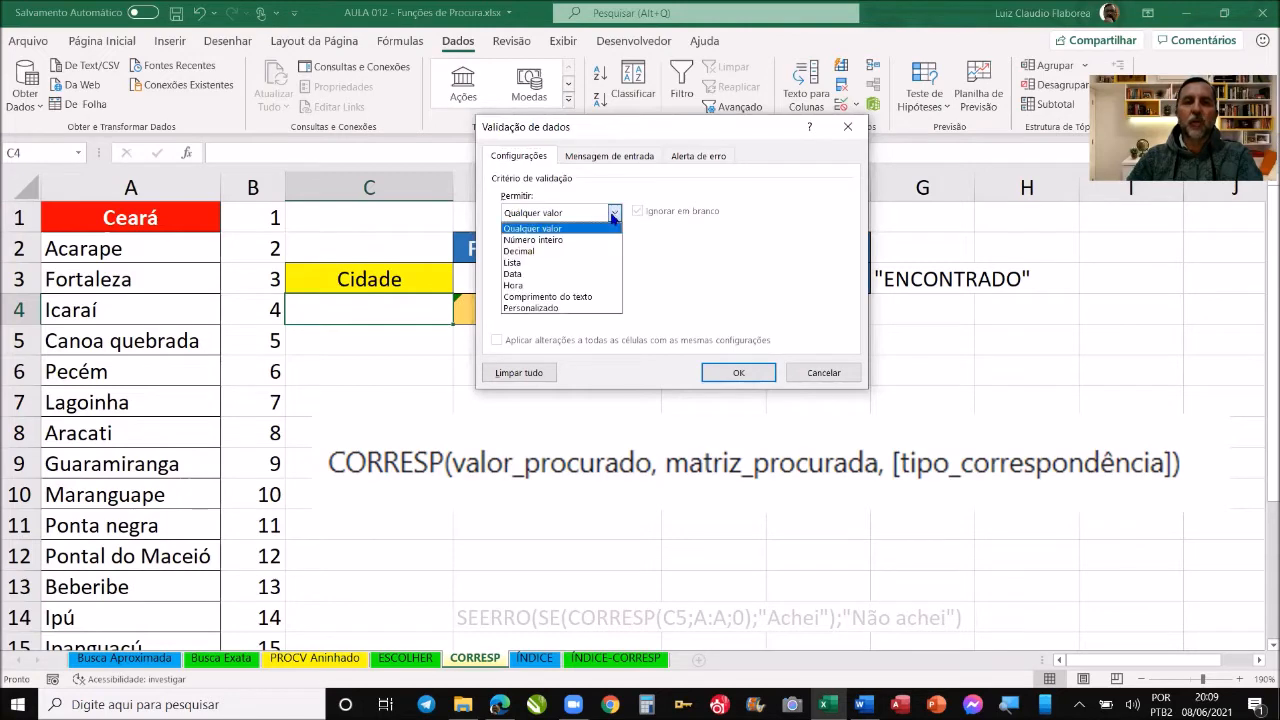
{"action": "left_click", "coordinate": [588, 262]}
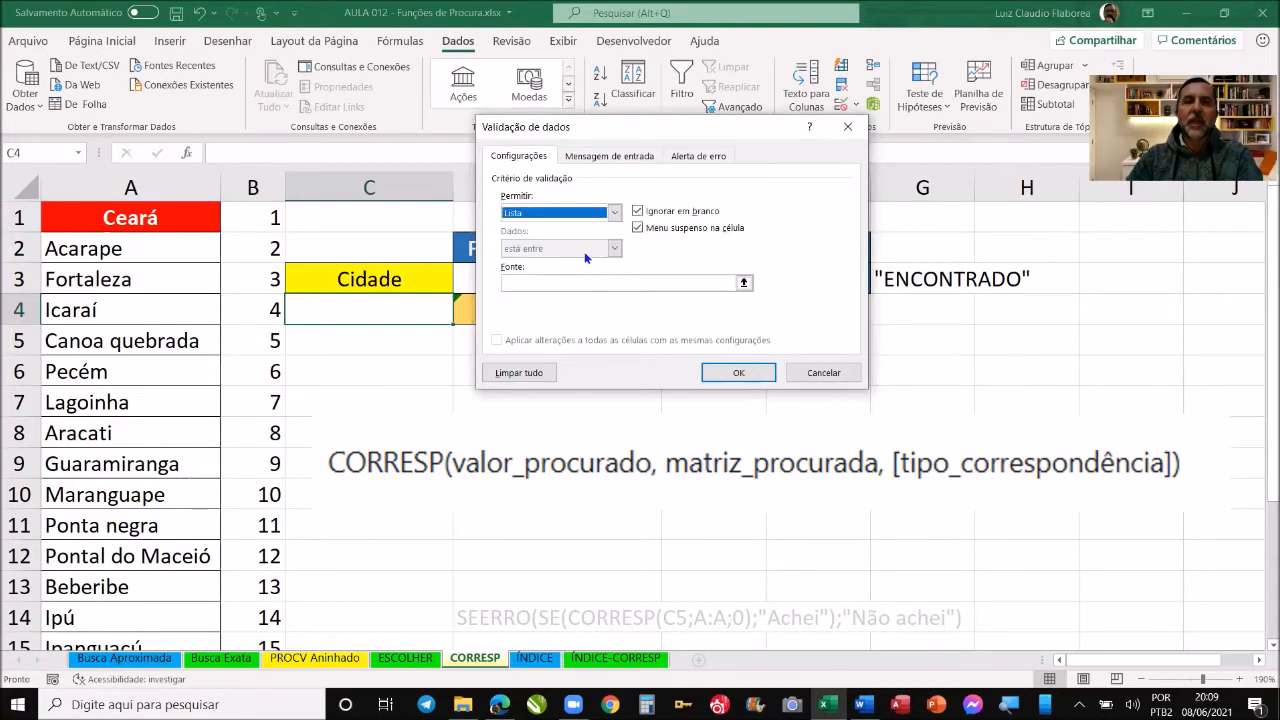
- Use the cities in =$A$2:$A$15 as the list source and apply the validation to C4
{"action": "left_click", "coordinate": [574, 283]}
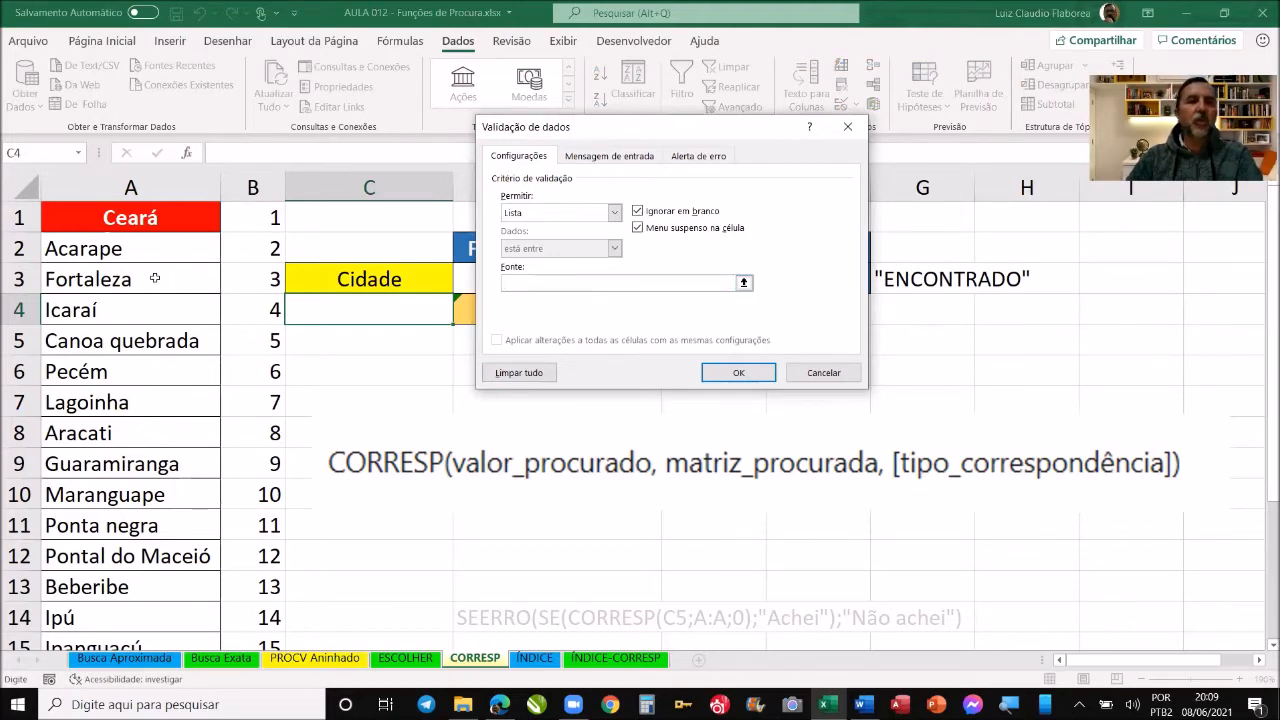
{"action": "left_click", "coordinate": [131, 258]}
{"action": "left_click_drag", "start_coordinate": [131, 258], "coordinate": [118, 588]}
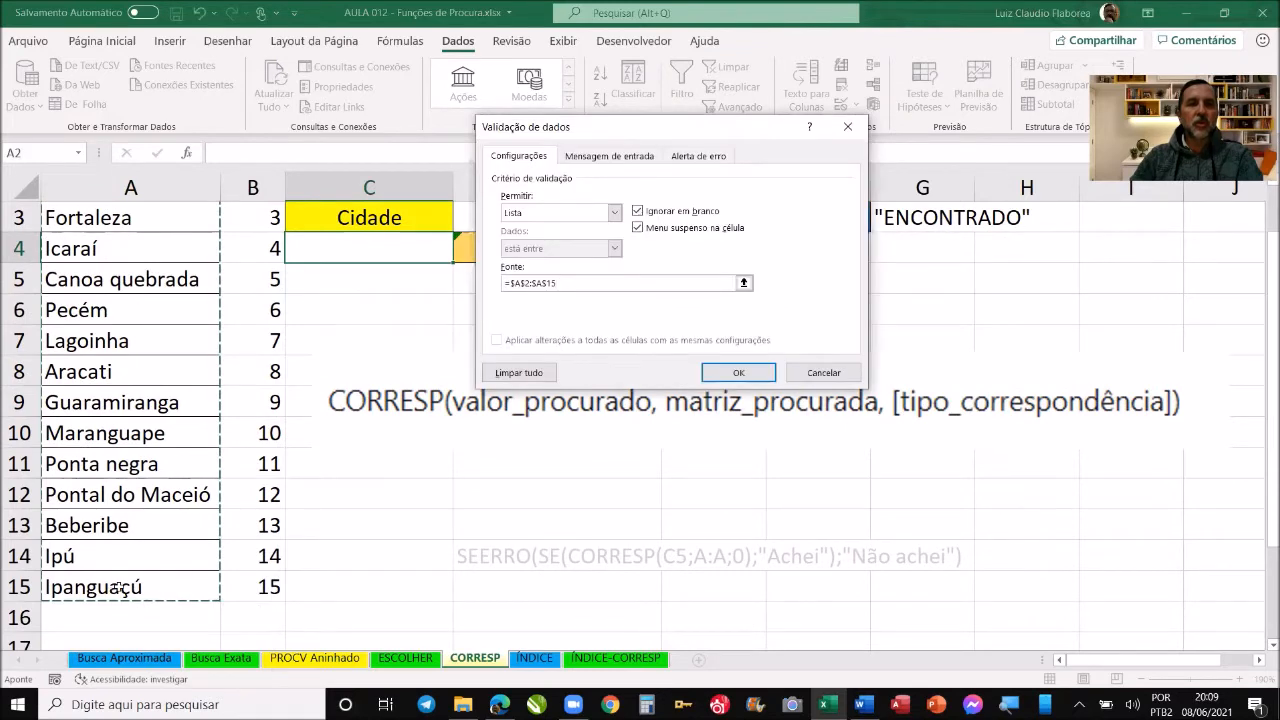
{"action": "left_click", "coordinate": [763, 370]}
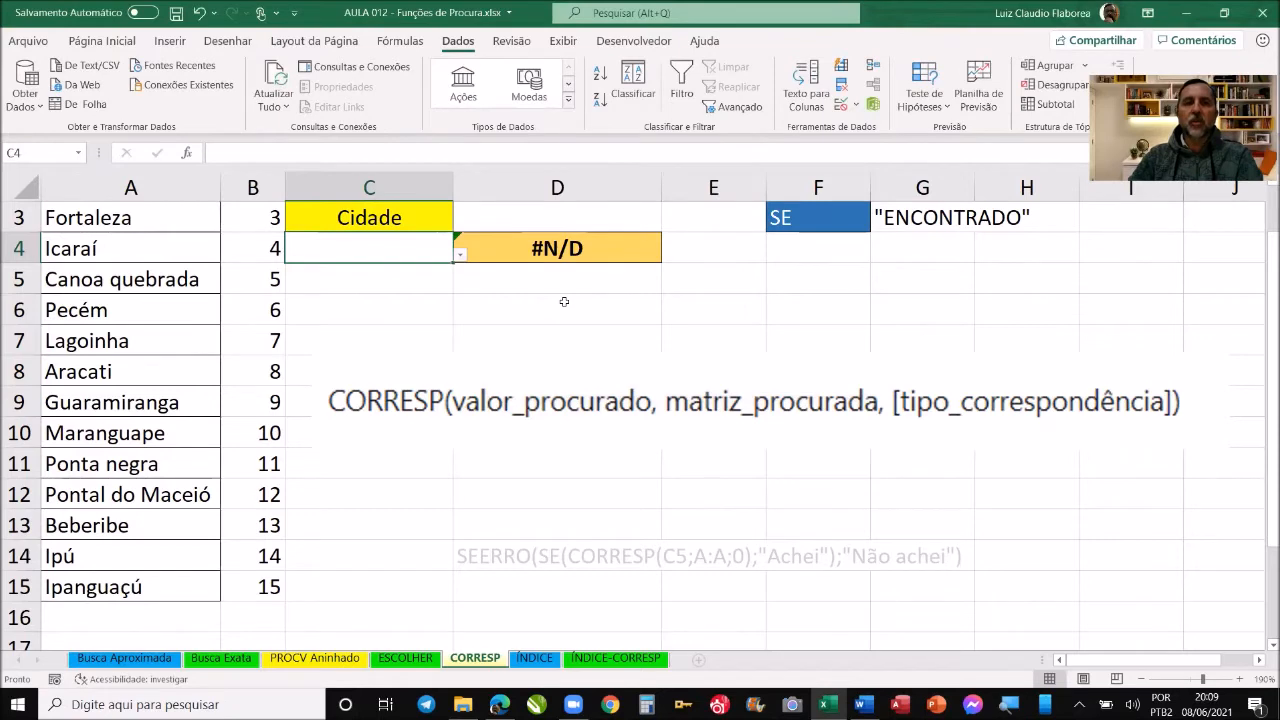
- Fill the city cell C4 with a light green theme colour
{"action": "scroll", "coordinate": [564, 301], "scroll_direction": "up", "scroll_amount": 1}
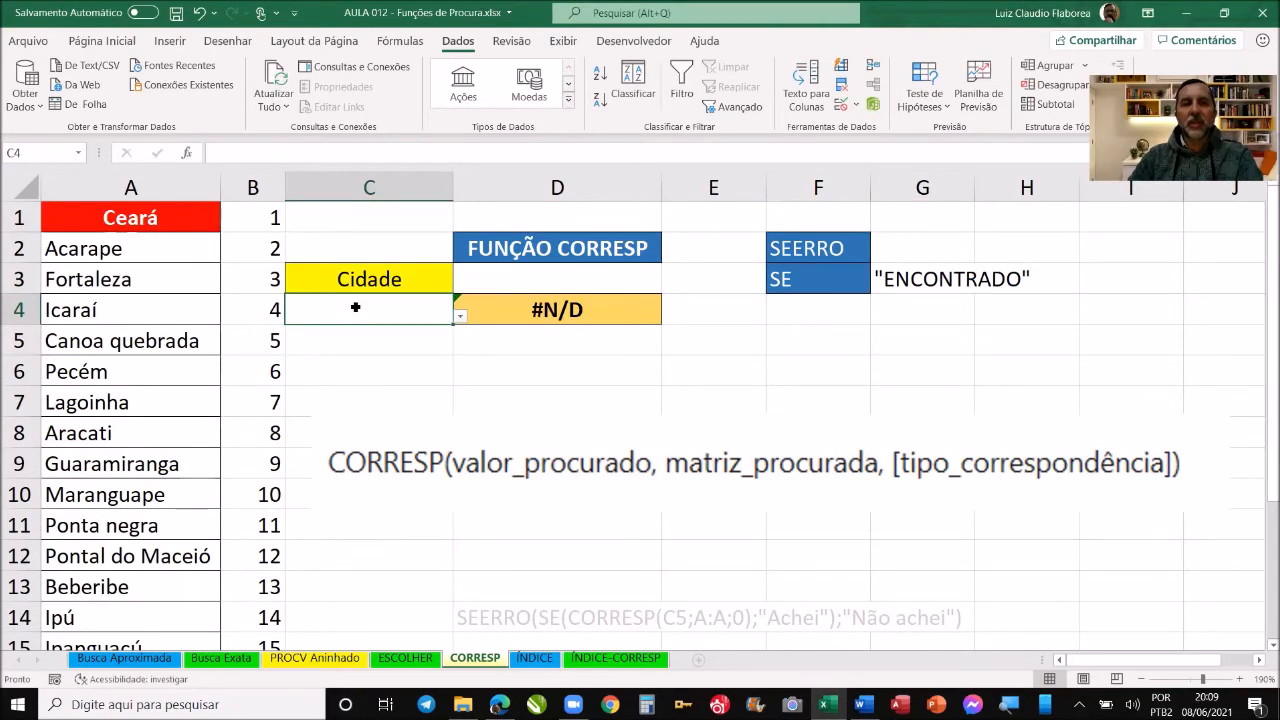
{"action": "left_click", "coordinate": [100, 41]}
{"action": "left_click", "coordinate": [247, 100]}
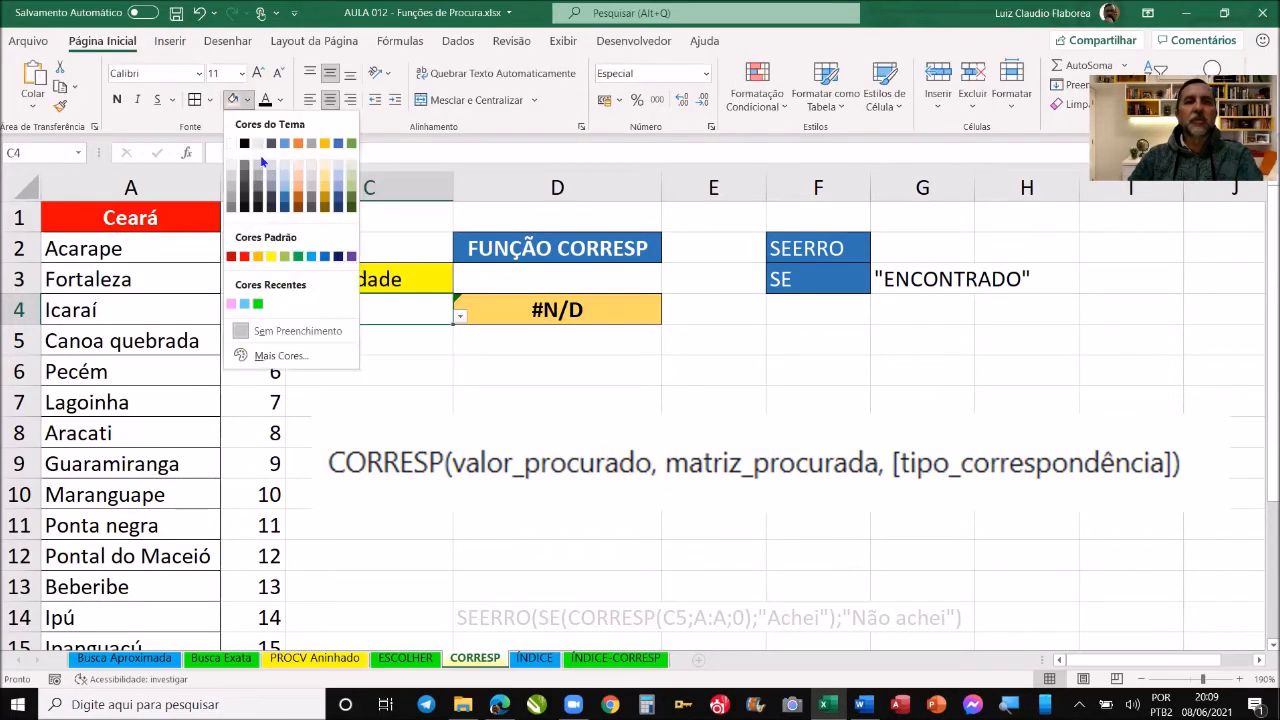
{"action": "left_click", "coordinate": [348, 170]}
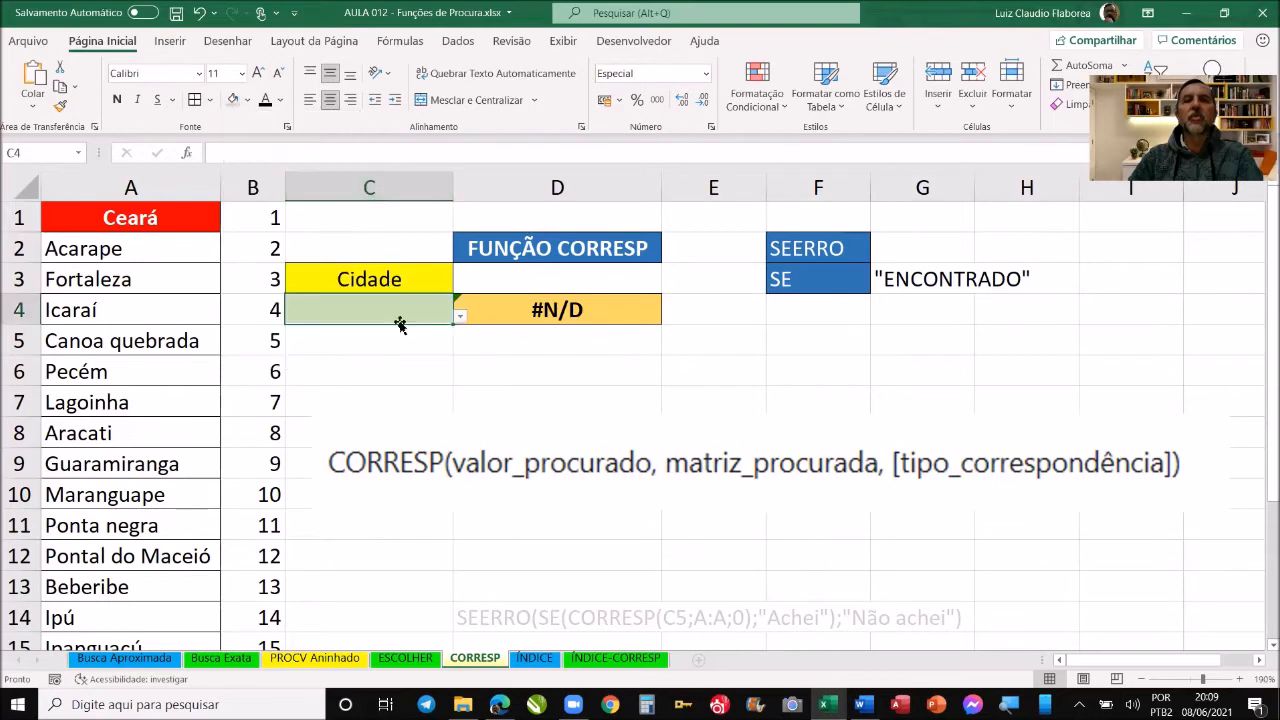
- Choose Pontal do Maceió from the city list in C4
{"action": "left_click", "coordinate": [460, 317]}
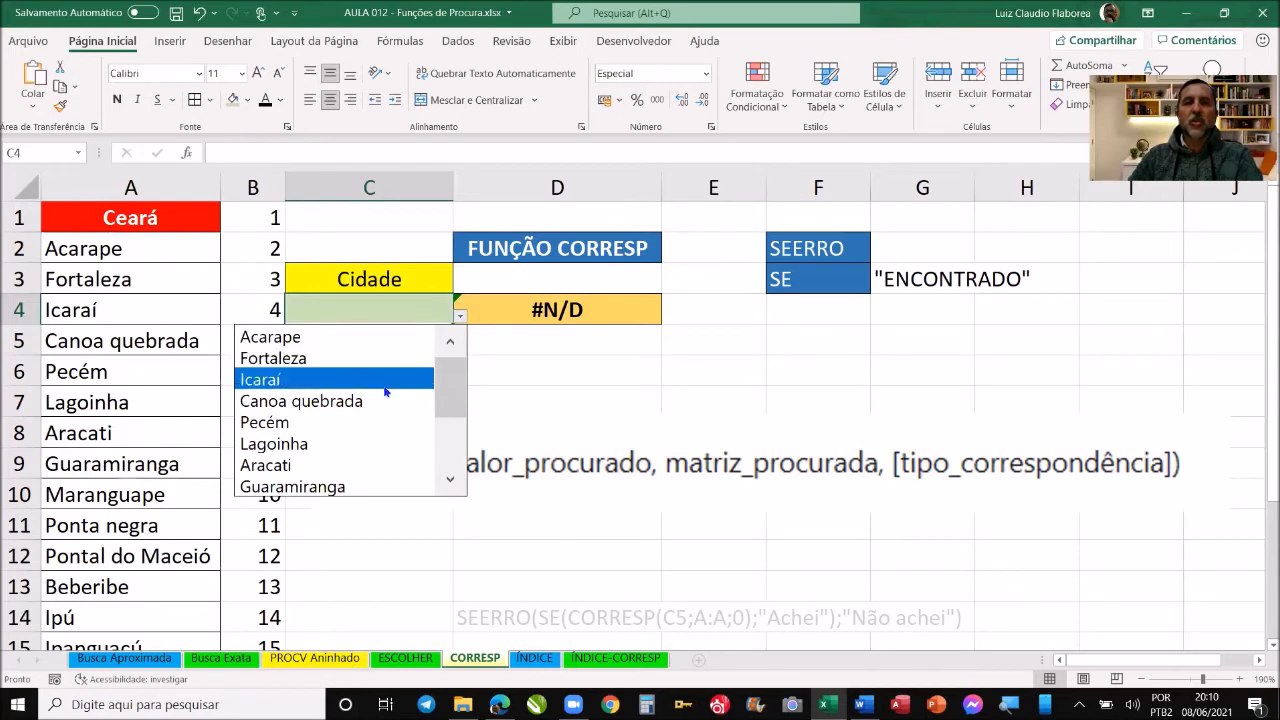
{"action": "left_click_drag", "start_coordinate": [447, 388], "coordinate": [446, 460]}
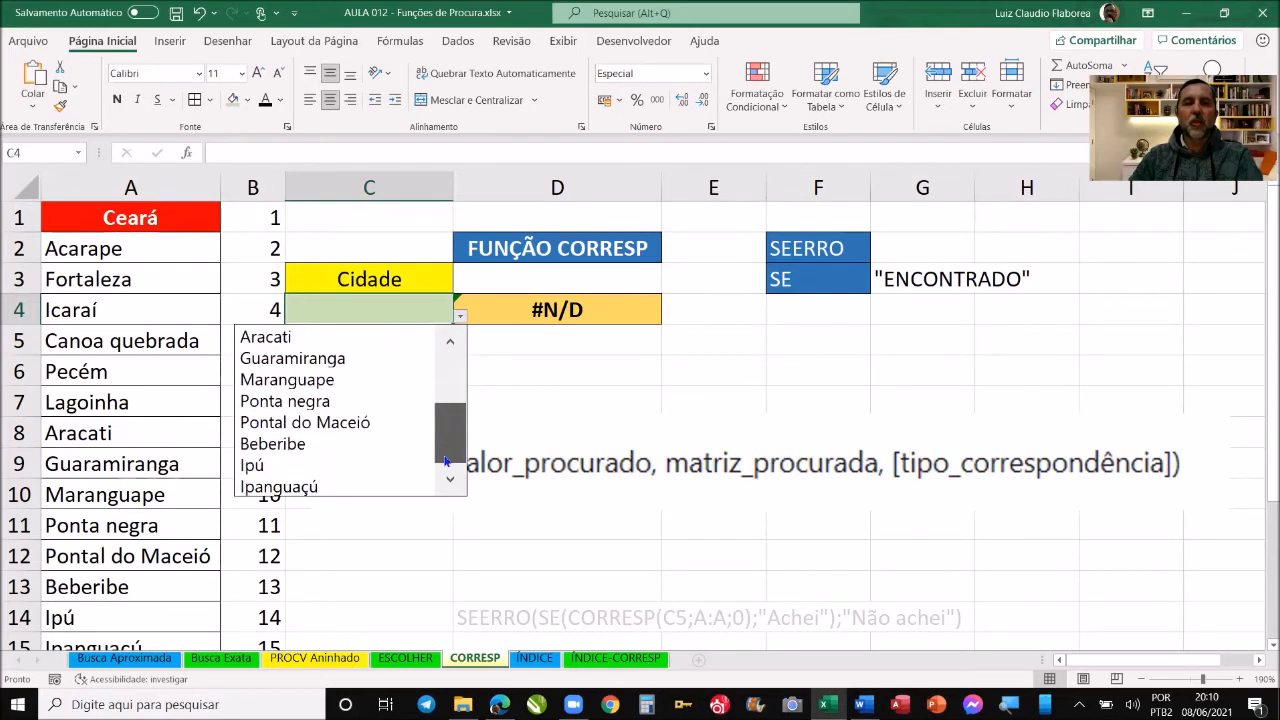
{"action": "left_click", "coordinate": [358, 424]}
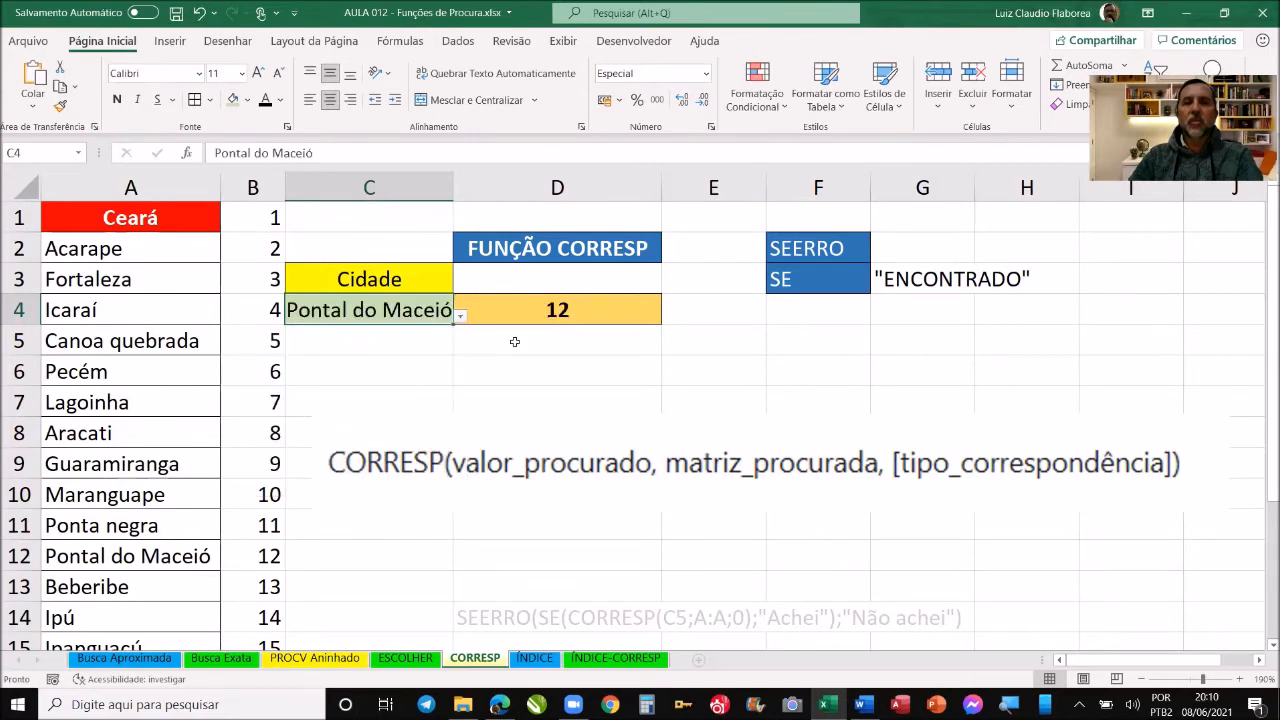
- Compare the CORRESP result in D4 with Pontal do Maceió's row in columns A and B and the syntax image
{"action": "left_click_drag", "start_coordinate": [252, 220], "coordinate": [256, 556]}
{"action": "left_click", "coordinate": [130, 557]}
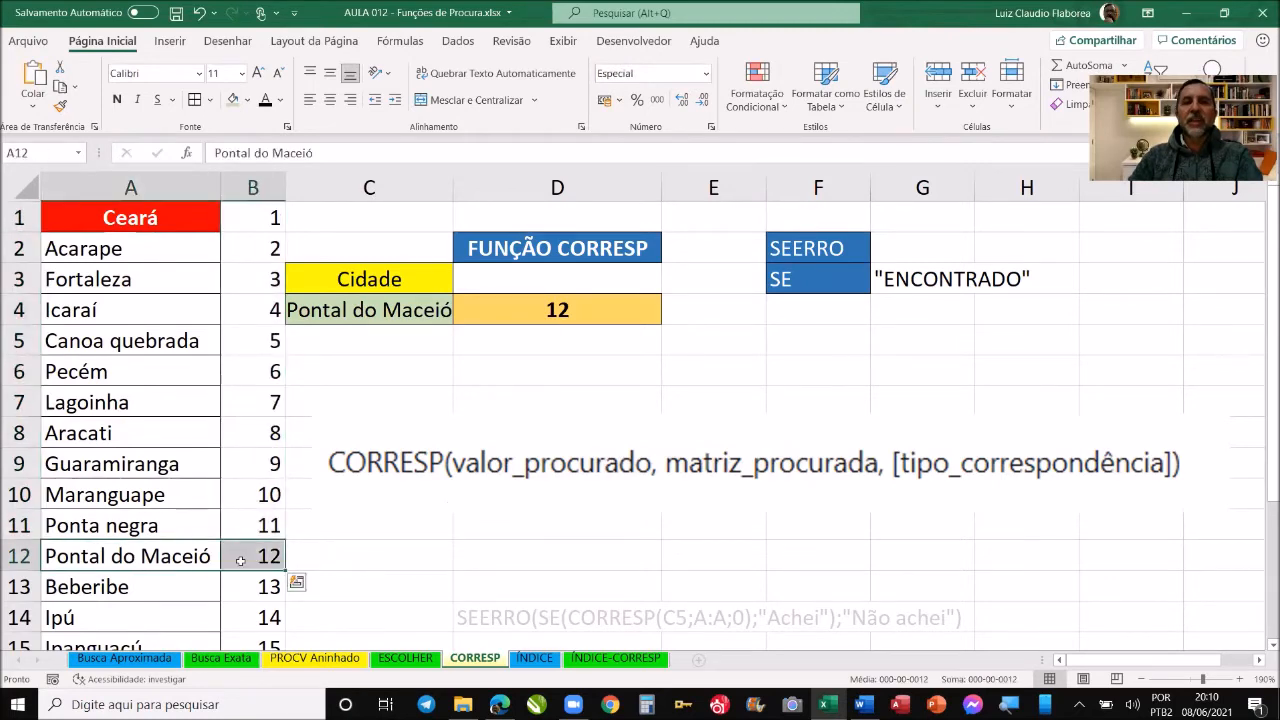
{"action": "left_click", "coordinate": [432, 476]}
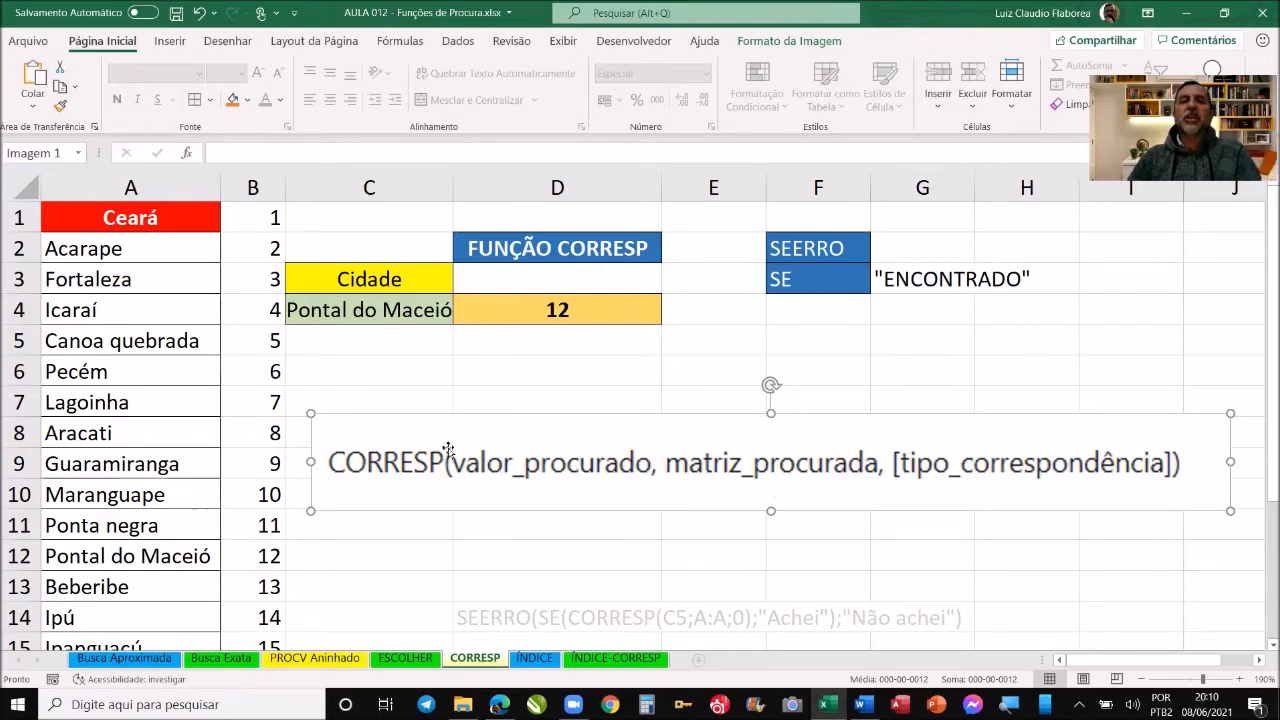
{"action": "left_click", "coordinate": [414, 312]}
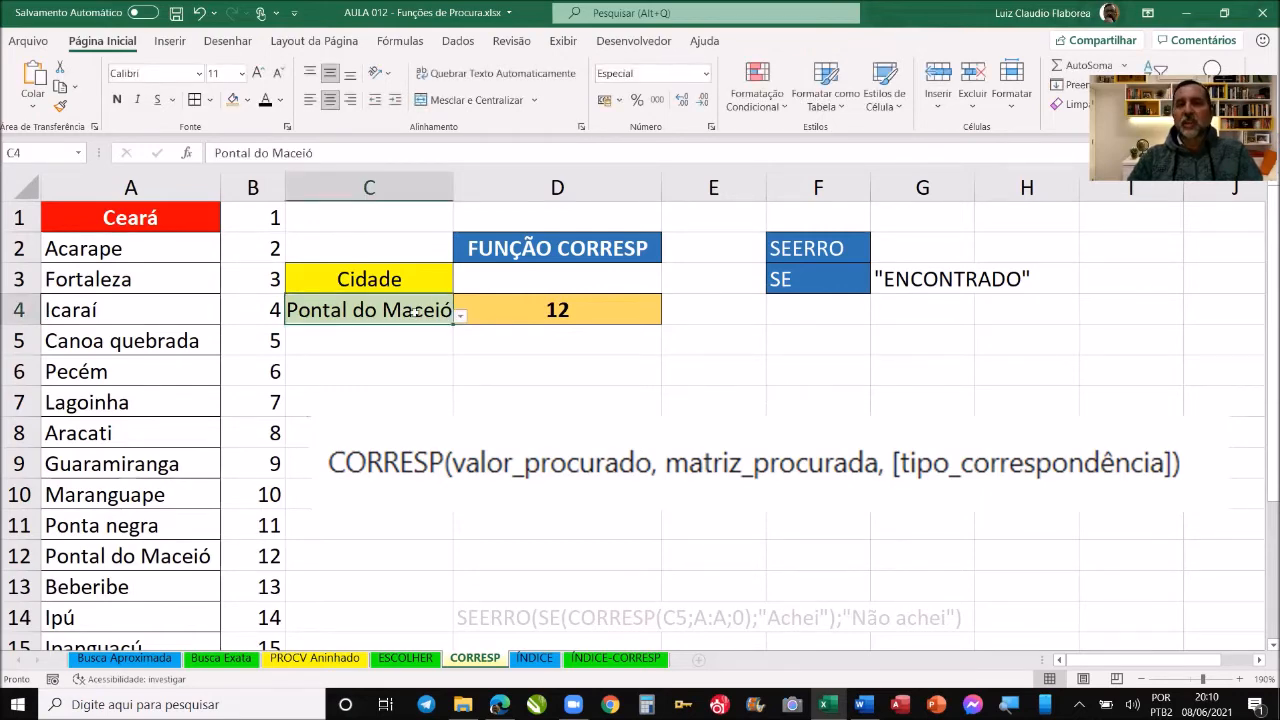
{"action": "left_click_drag", "start_coordinate": [170, 249], "coordinate": [145, 608]}
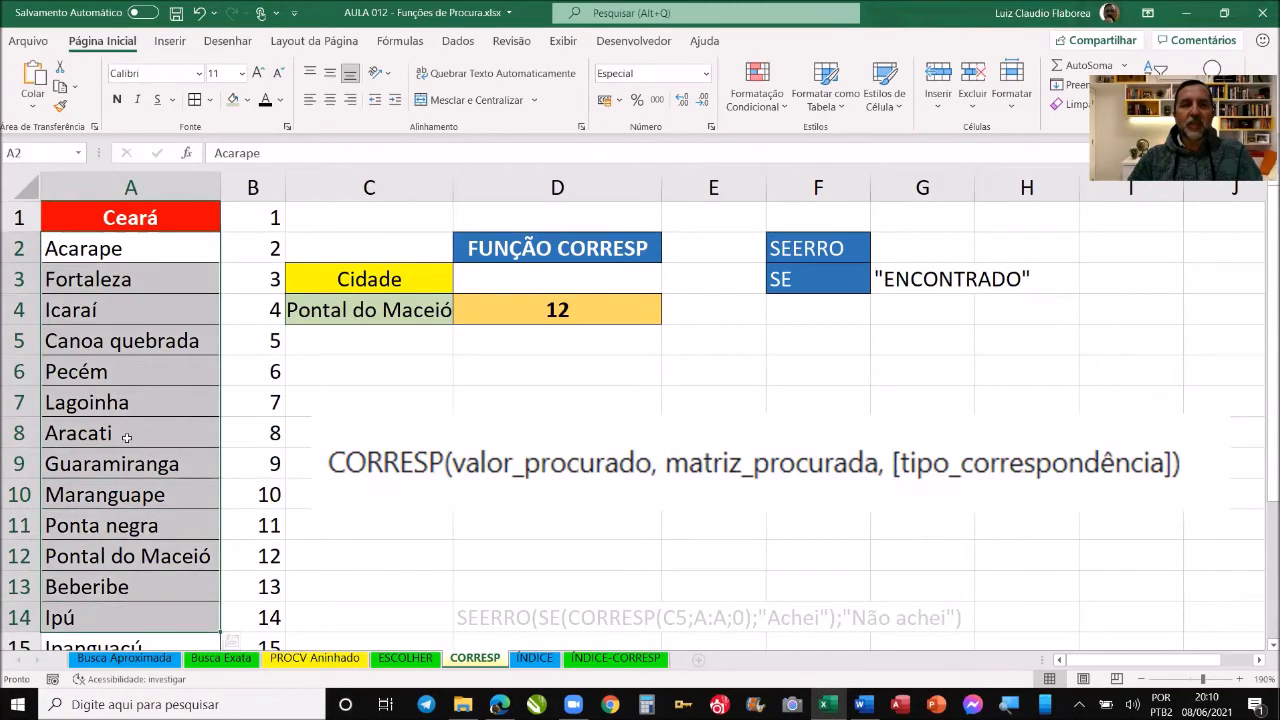
{"action": "left_click", "coordinate": [266, 560]}
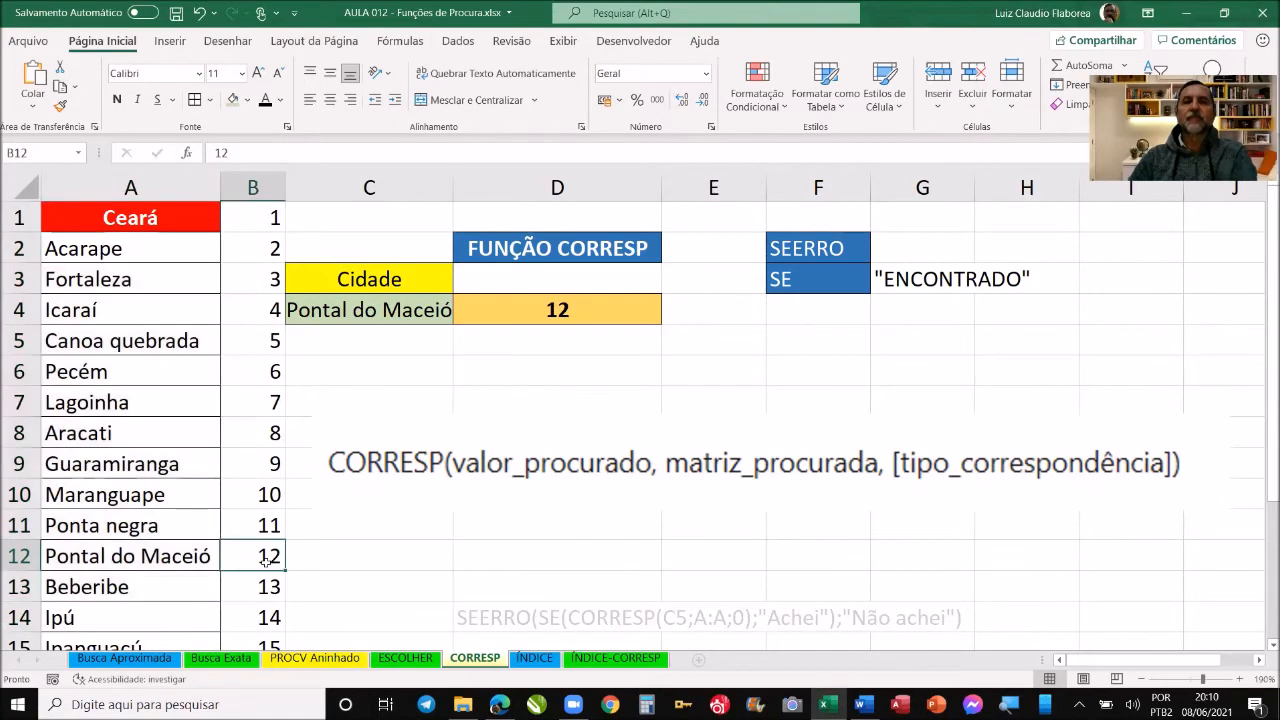
{"action": "left_click_drag", "start_coordinate": [180, 556], "coordinate": [255, 555]}
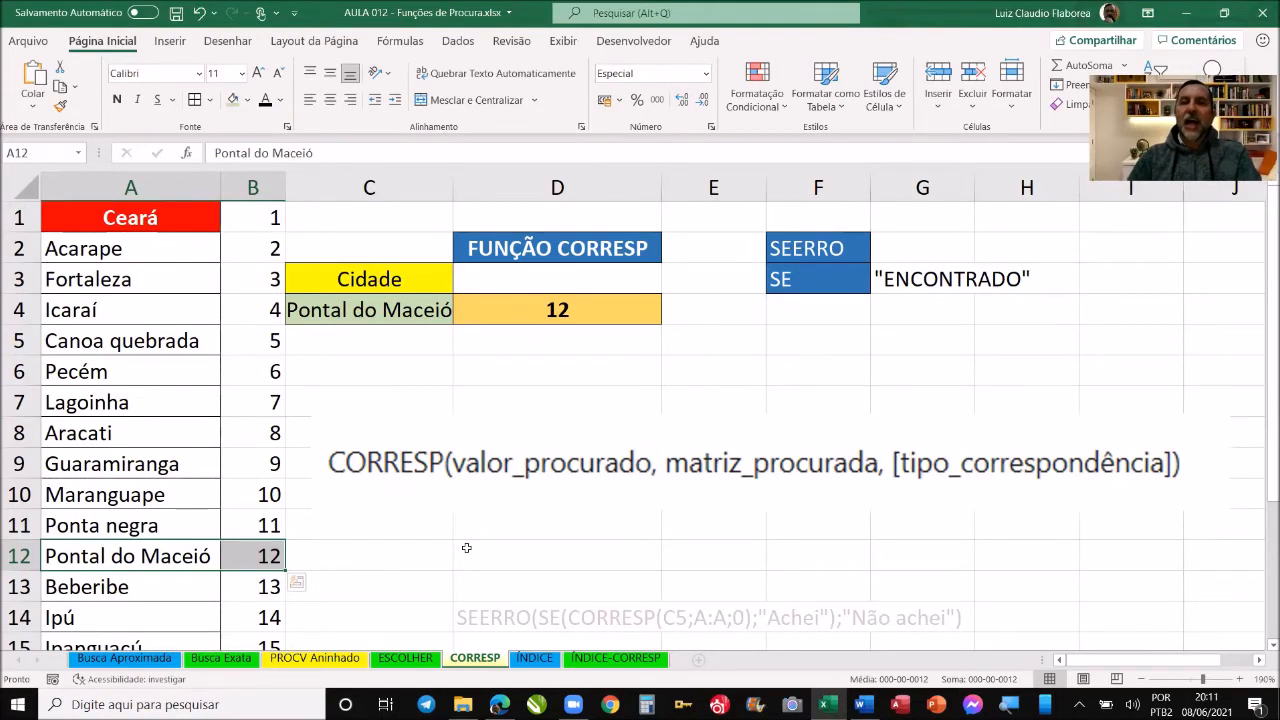
{"action": "left_click", "coordinate": [544, 316]}
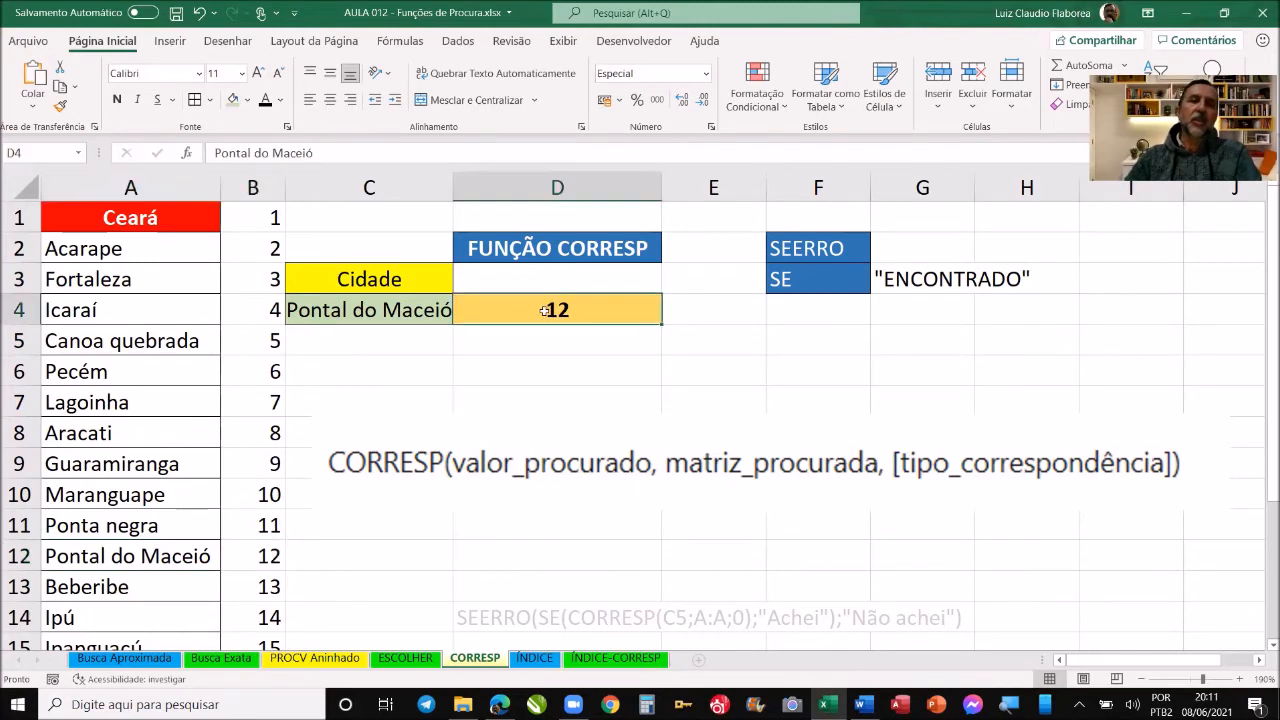
- Clear the city in C4 and start wrapping D4's CORRESP formula in the SEERRO function
{"action": "left_click", "coordinate": [416, 313]}
{"action": "key", "text": "Delete"}
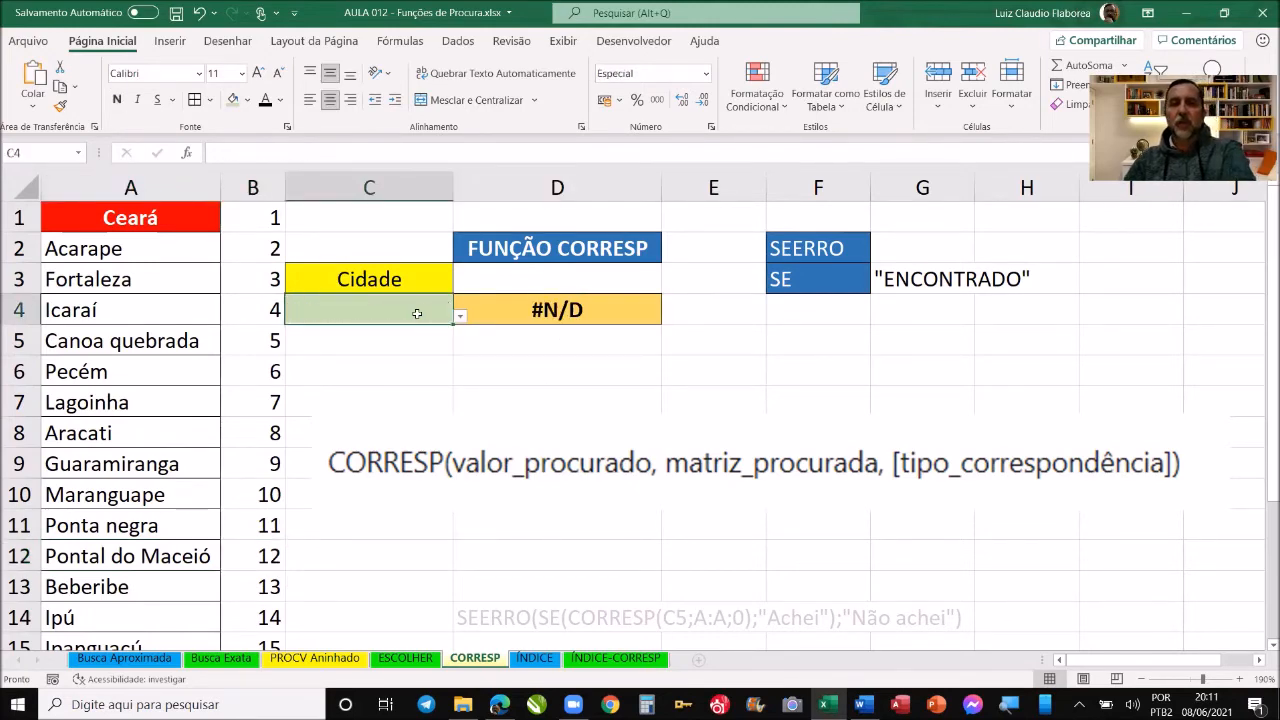
{"action": "double_click", "coordinate": [548, 312]}
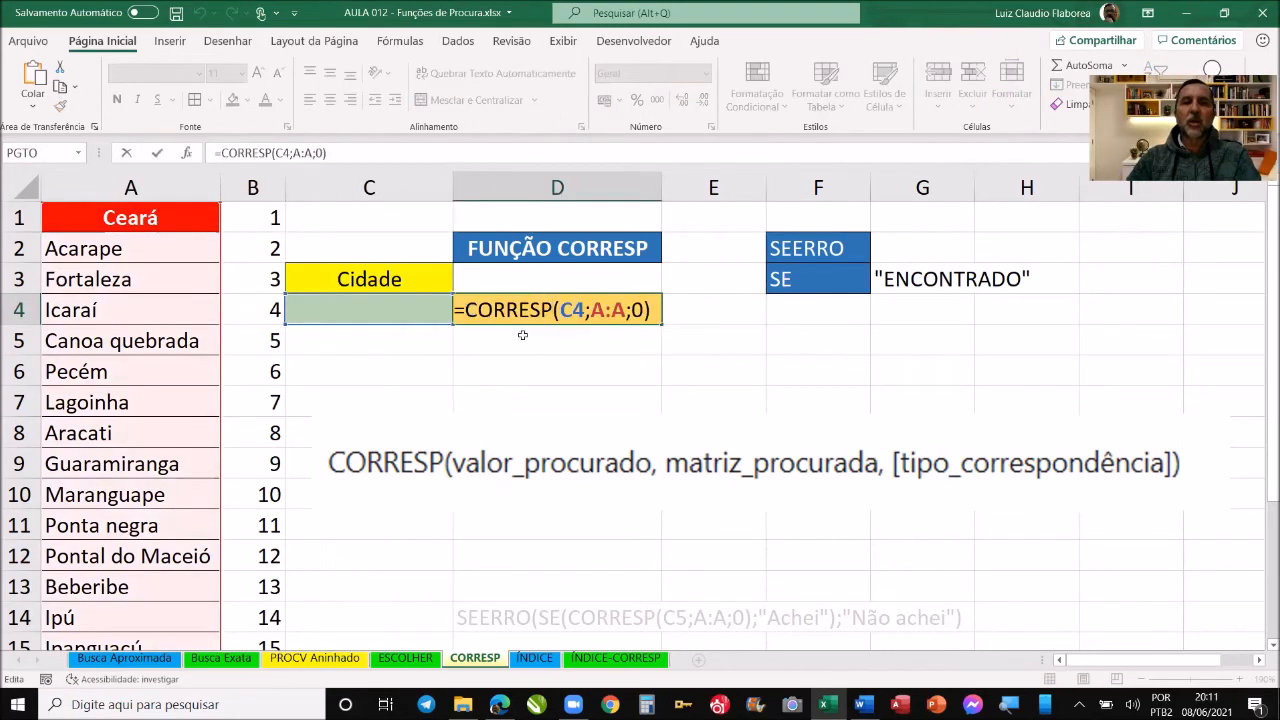
{"action": "key", "text": "Home"}
{"action": "key", "text": "Right"}
{"action": "type", "text": "se"}
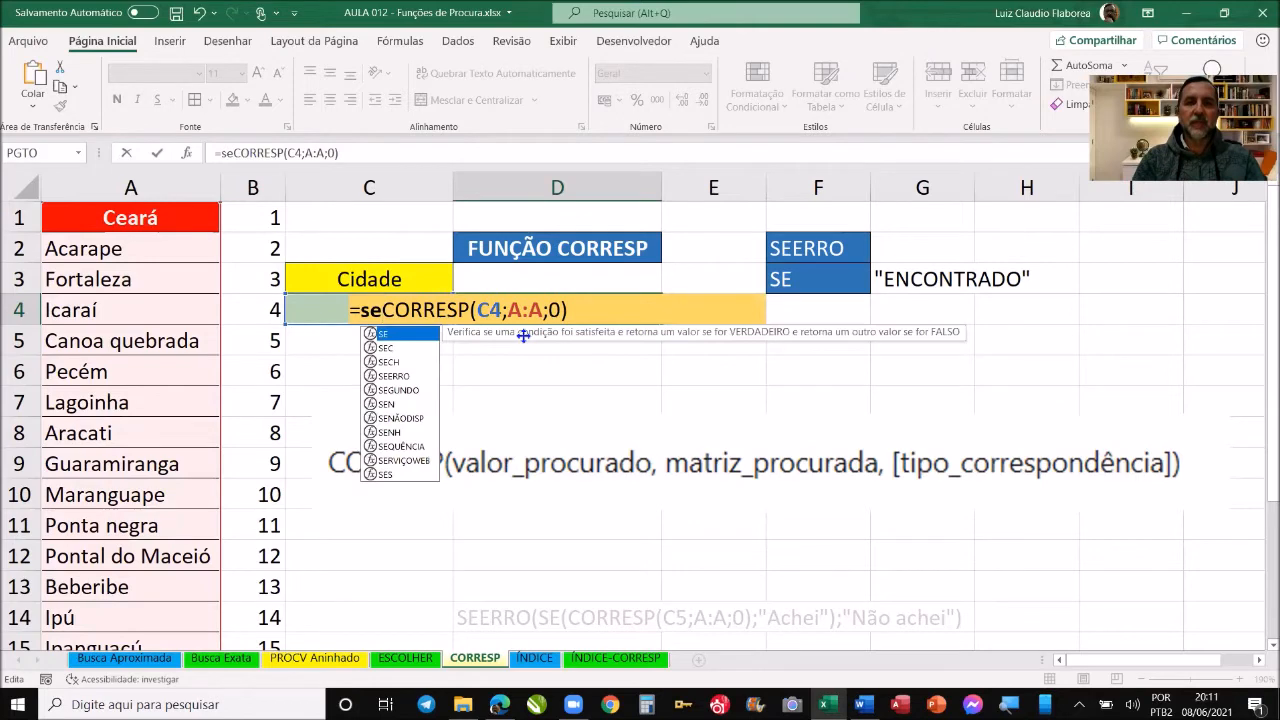
{"action": "key", "text": "BackSpace"}
{"action": "key", "text": "BackSpace"}
{"action": "type", "text": "SEE"}
{"action": "key", "text": "Tab"}
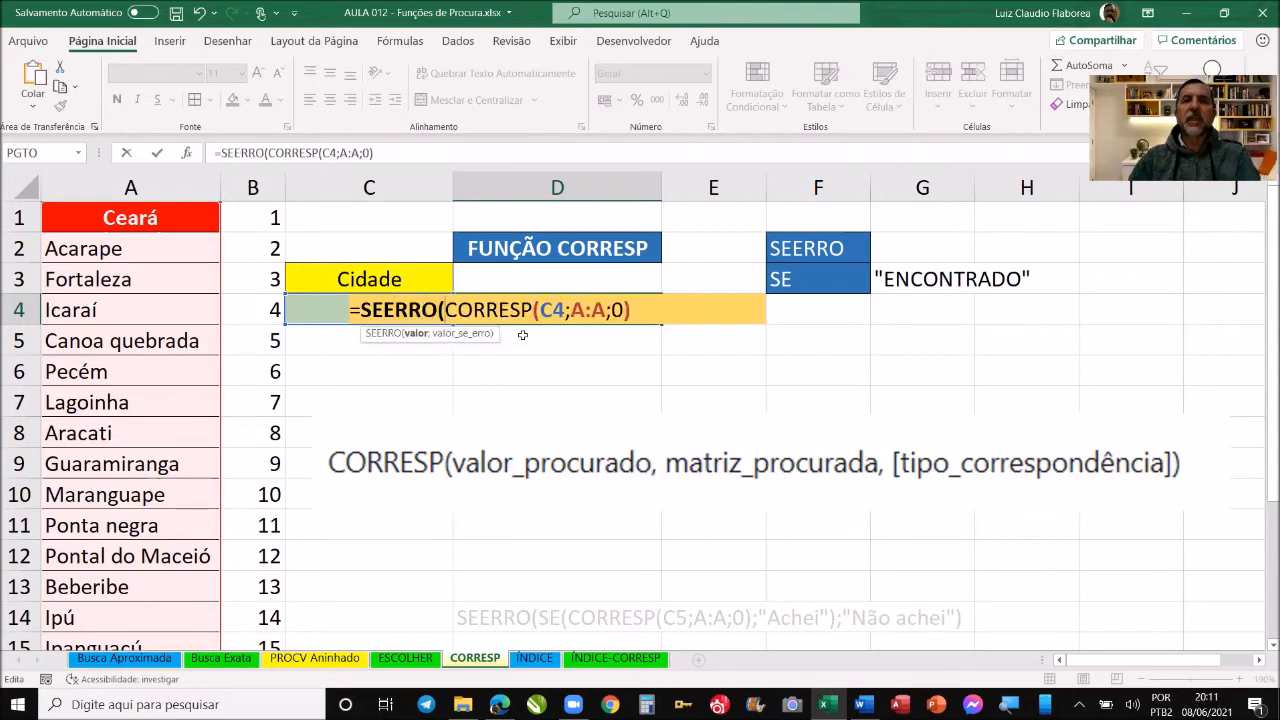
- Complete D4 as =SEERRO(CORRESP(C4;A:A;0);"NÃO EXISTE")
{"action": "left_click_drag", "start_coordinate": [445, 310], "coordinate": [628, 311]}
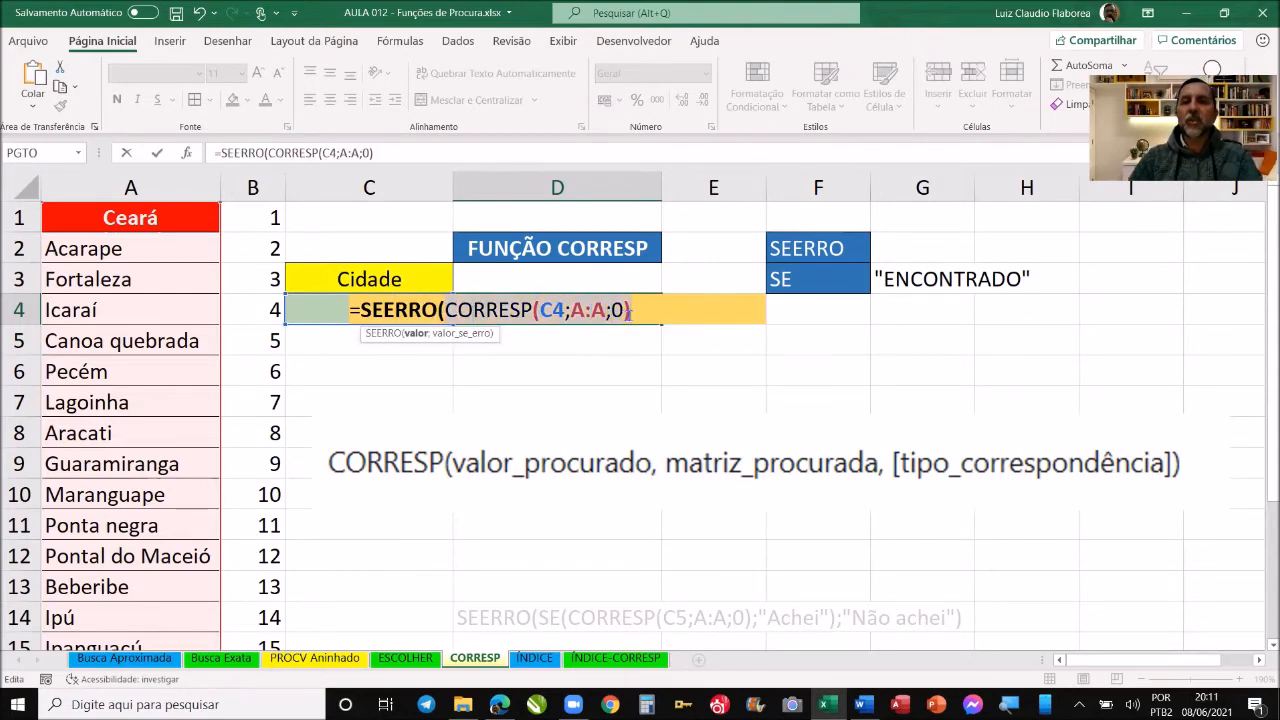
{"action": "left_click", "coordinate": [632, 311]}
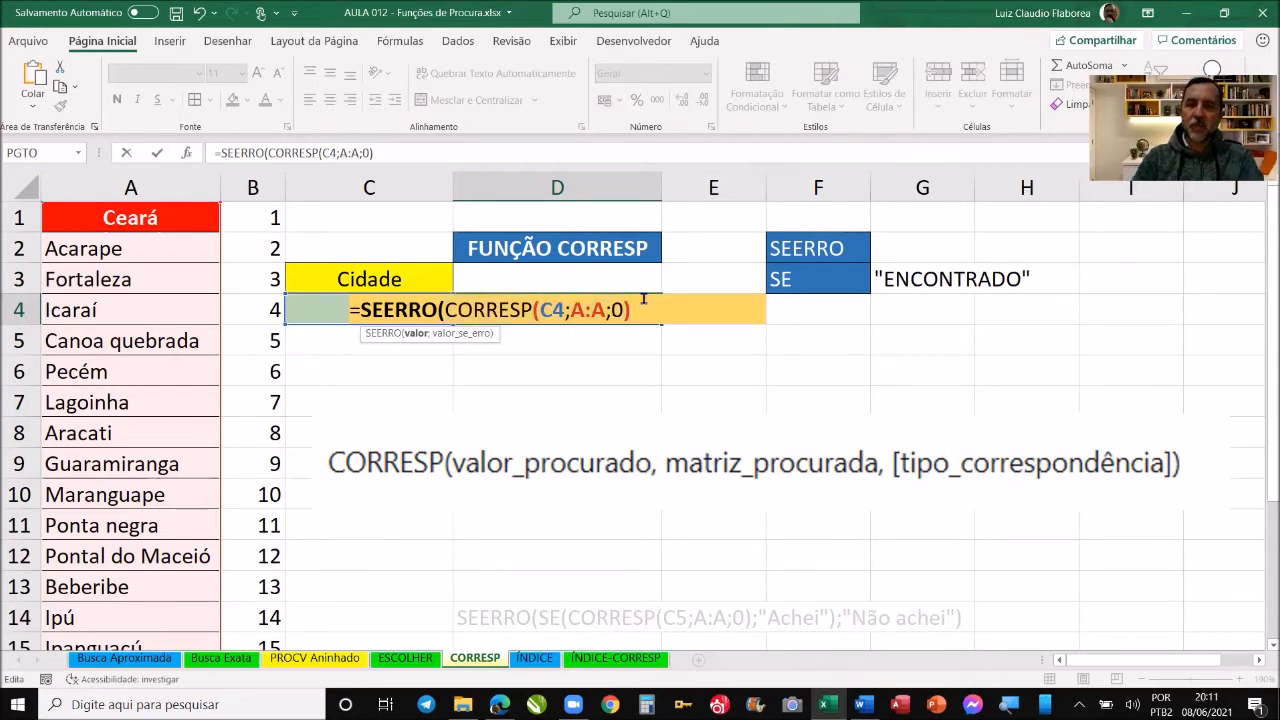
{"action": "type", "text": ";"}
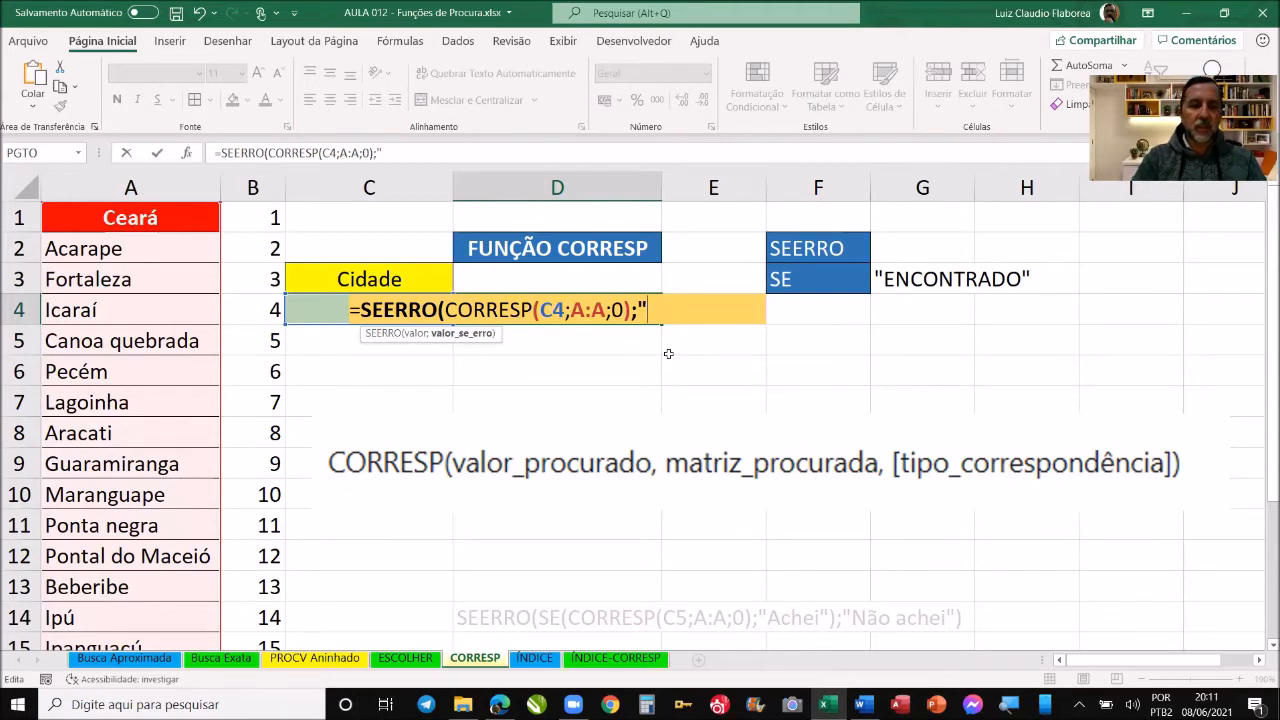
{"action": "type", "text": "NÃO E"}
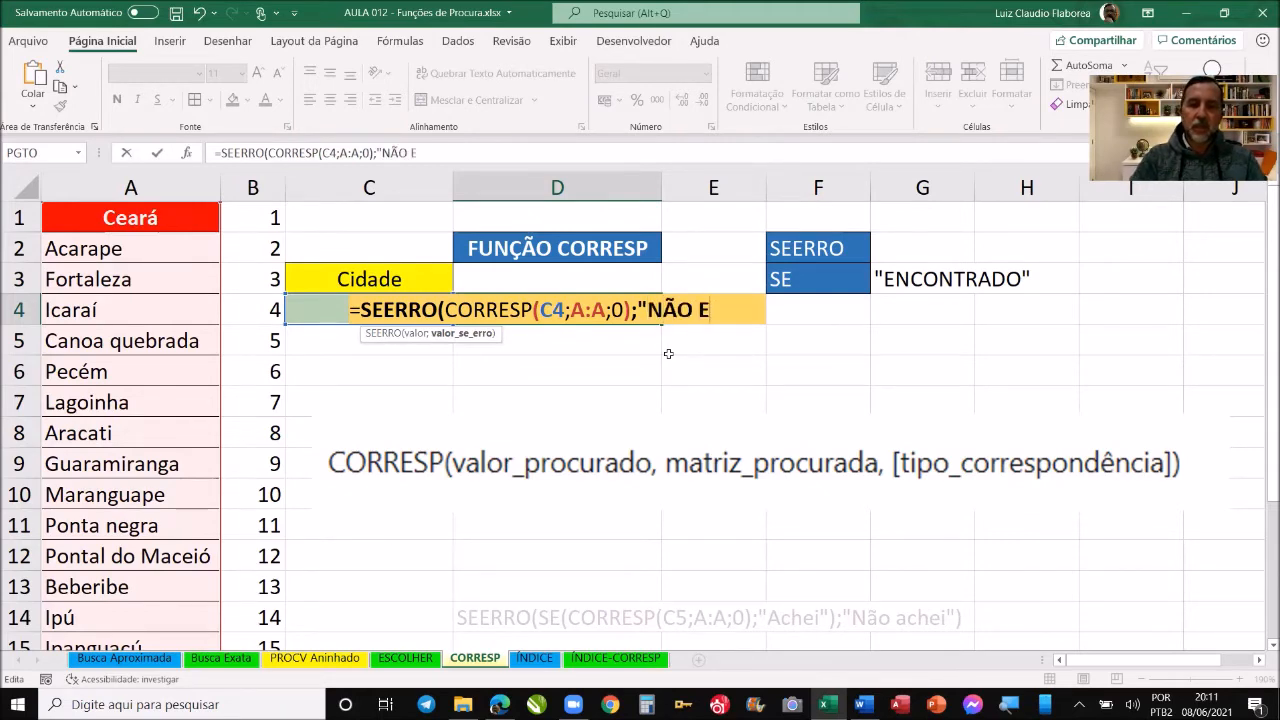
{"action": "type", "text": "XISTE\""}
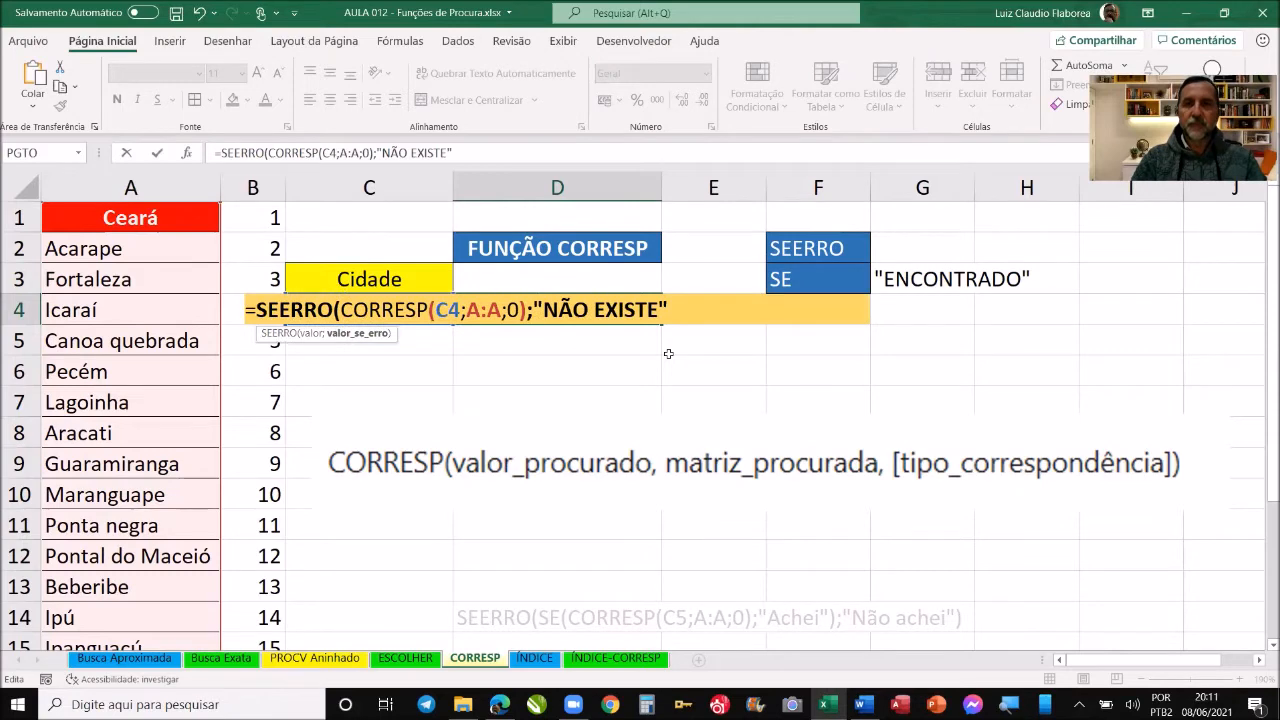
{"action": "type", "text": ")"}
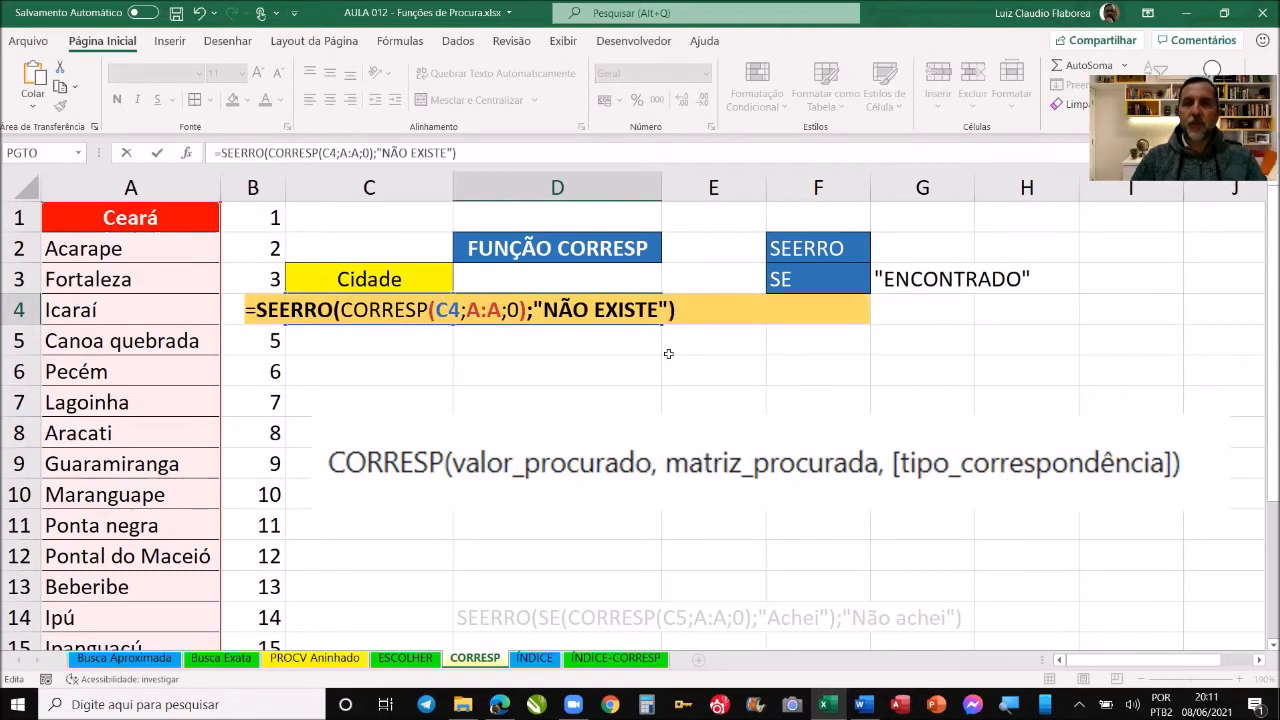
{"action": "key", "text": "Return"}
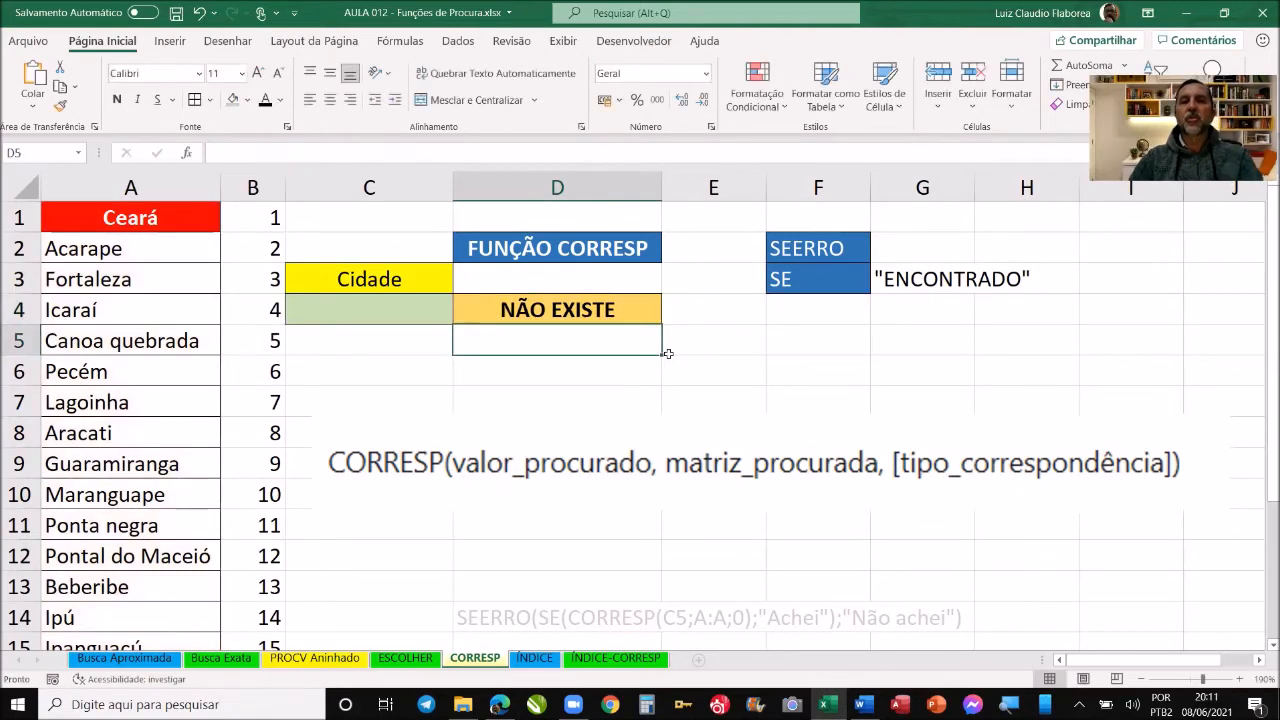
- Choose Canoa quebrada from the city list in C4 and compare the D4 result with that city's row in columns A and B
{"action": "left_click", "coordinate": [388, 306]}
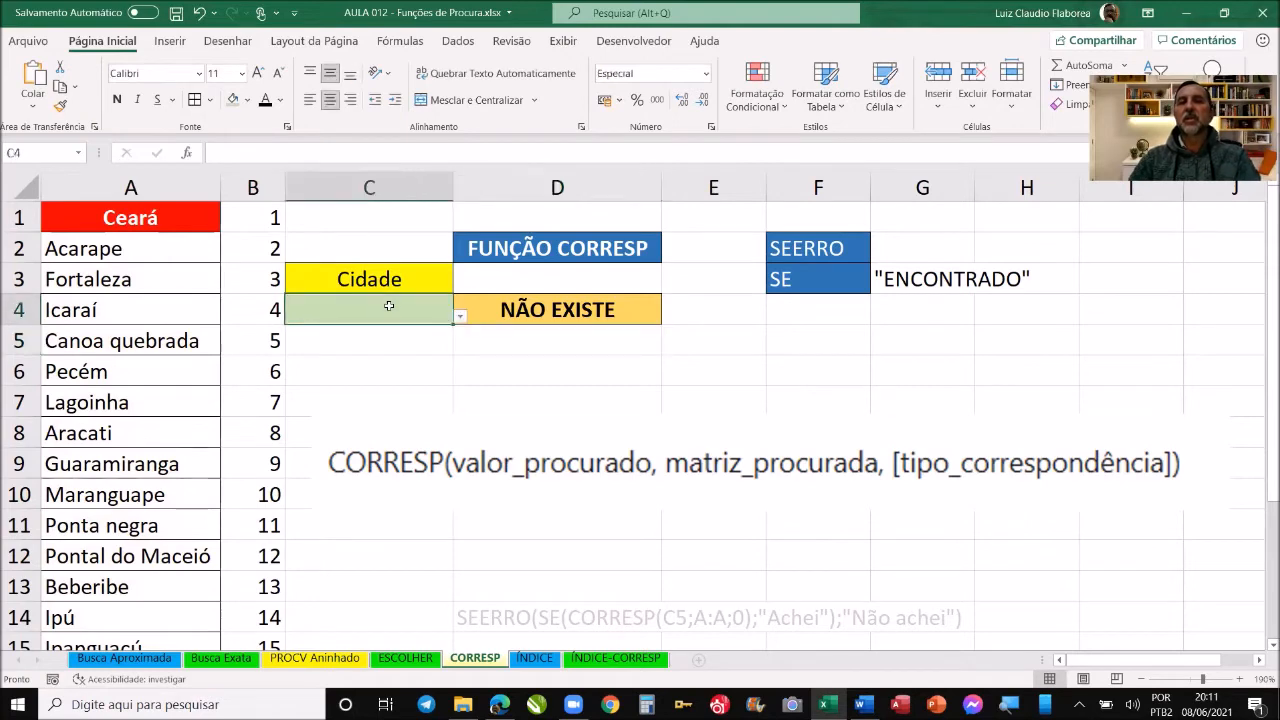
{"action": "left_click", "coordinate": [461, 318]}
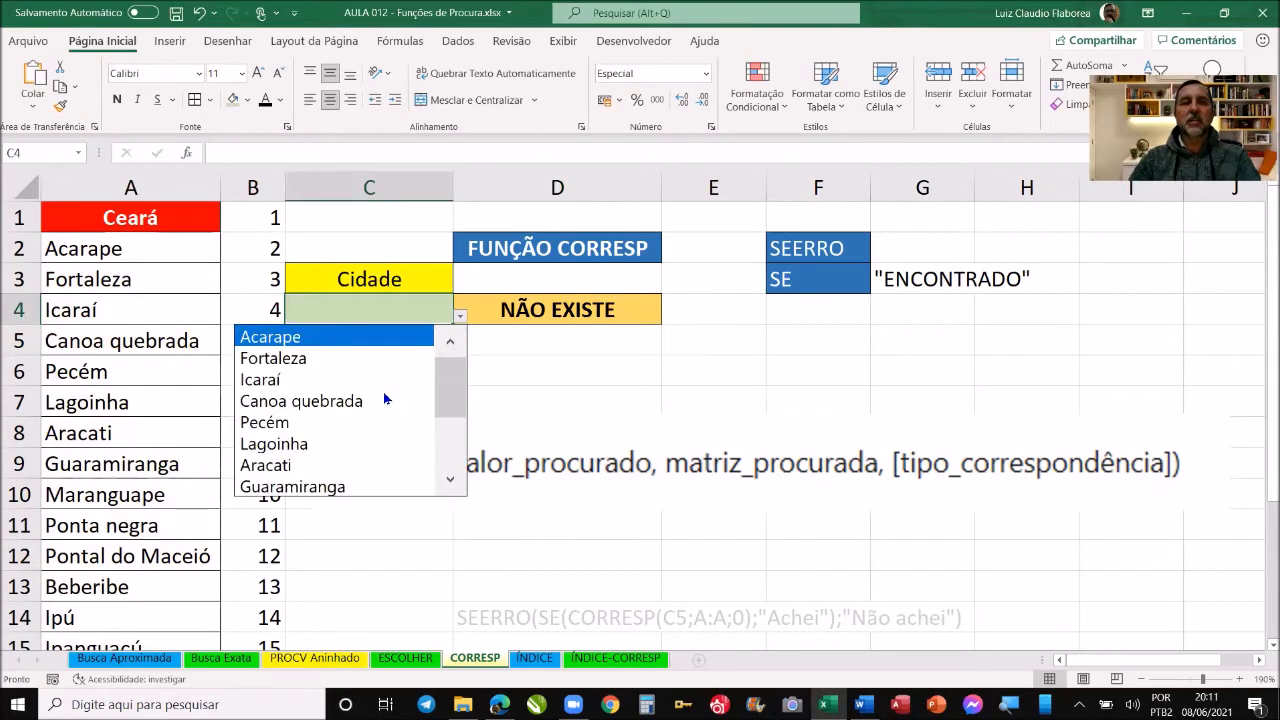
{"action": "left_click", "coordinate": [368, 401]}
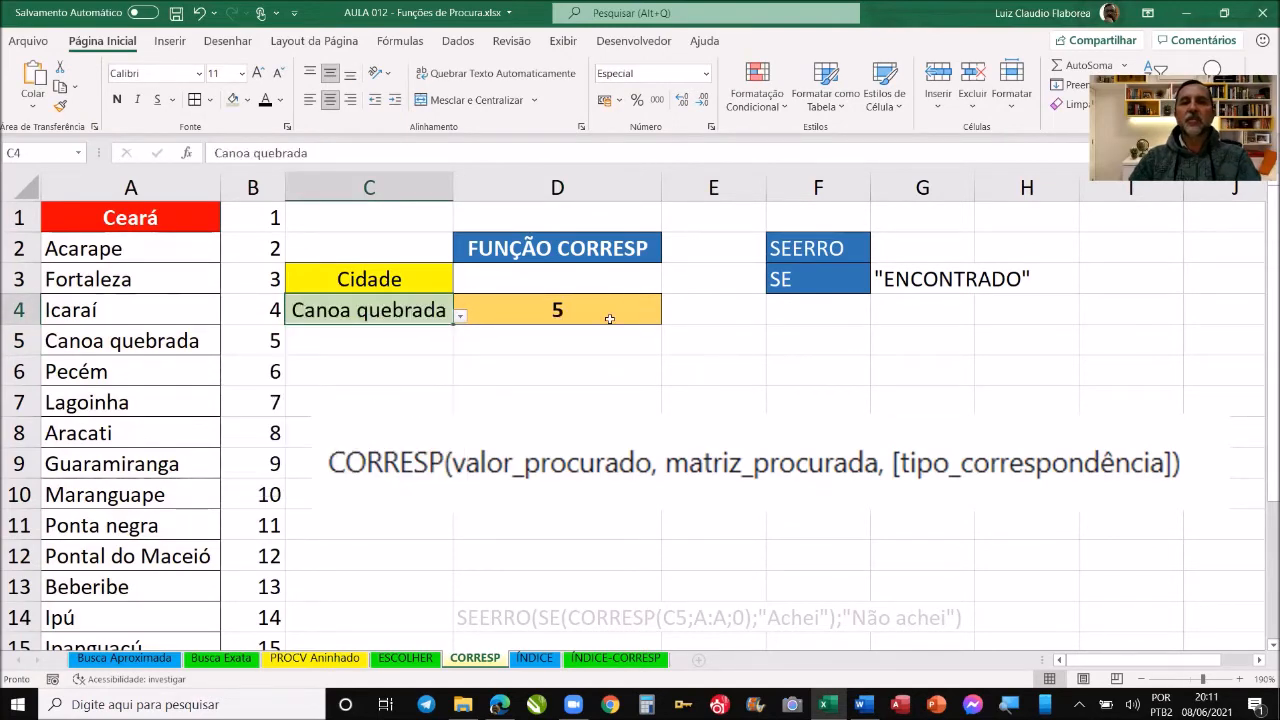
{"action": "left_click_drag", "start_coordinate": [190, 342], "coordinate": [262, 342]}
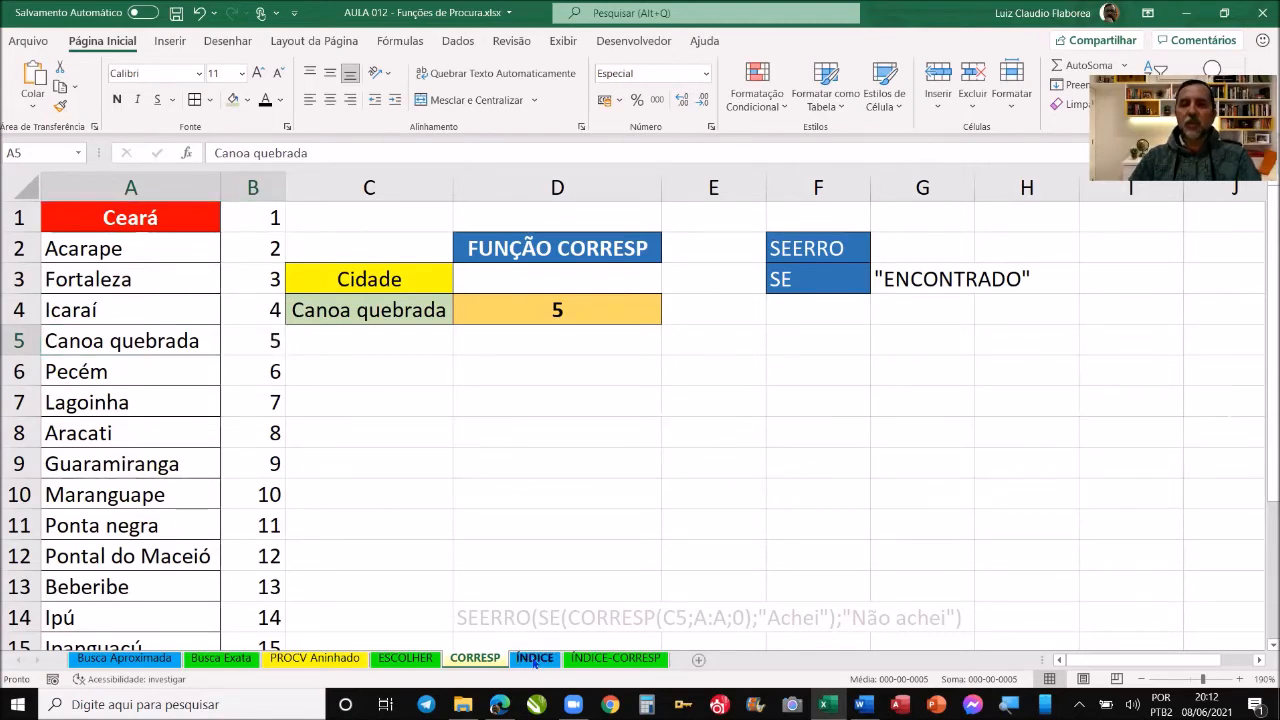
- Go to the ÍNDICE sheet and move the ÍNDICE syntax image just above the LINHAS/COLUNAS letter table
{"action": "left_click", "coordinate": [535, 659]}
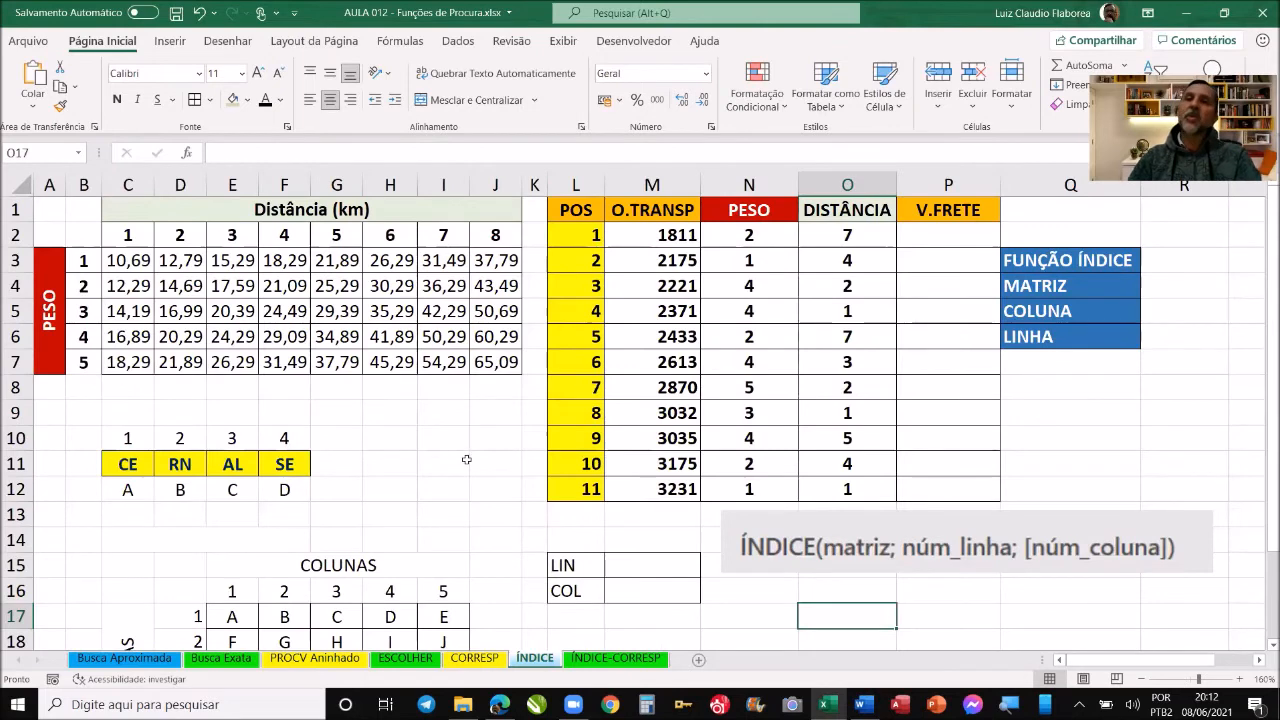
{"action": "scroll", "coordinate": [470, 454], "scroll_direction": "down", "scroll_amount": 2}
{"action": "scroll", "coordinate": [474, 453], "scroll_direction": "down", "scroll_amount": 1}
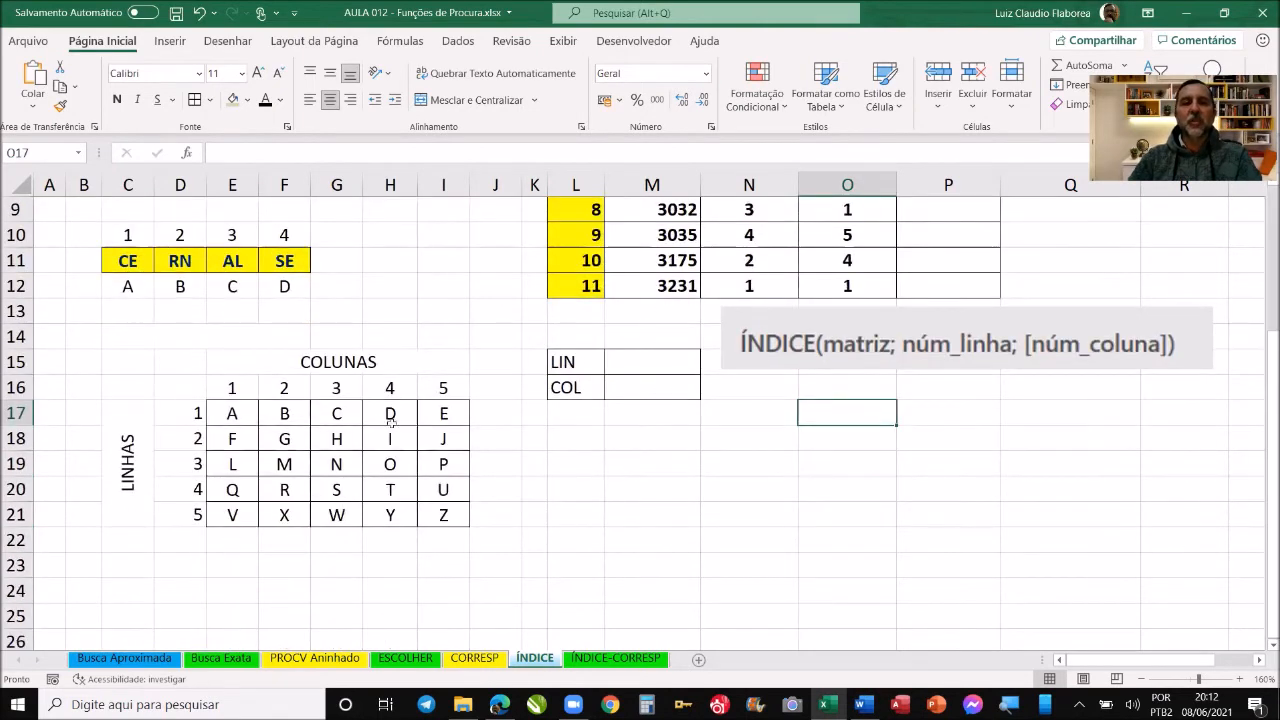
{"action": "left_click_drag", "start_coordinate": [144, 364], "coordinate": [450, 516]}
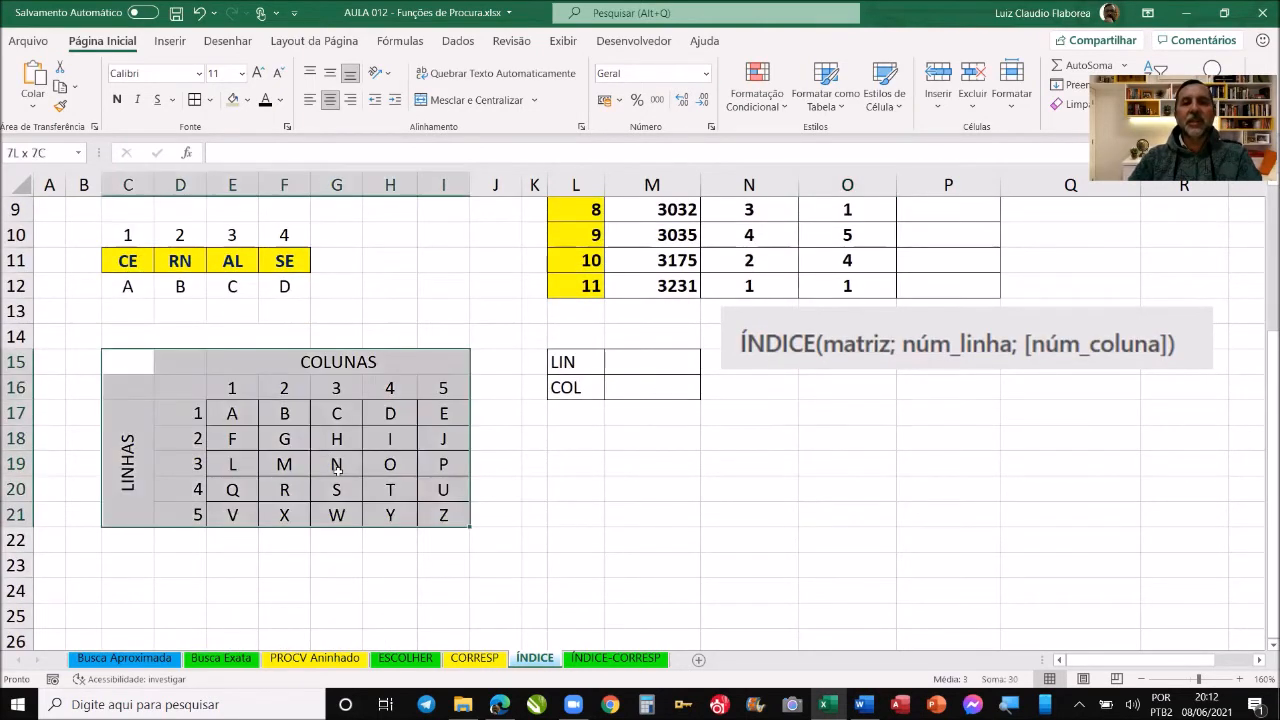
{"action": "left_click", "coordinate": [550, 531]}
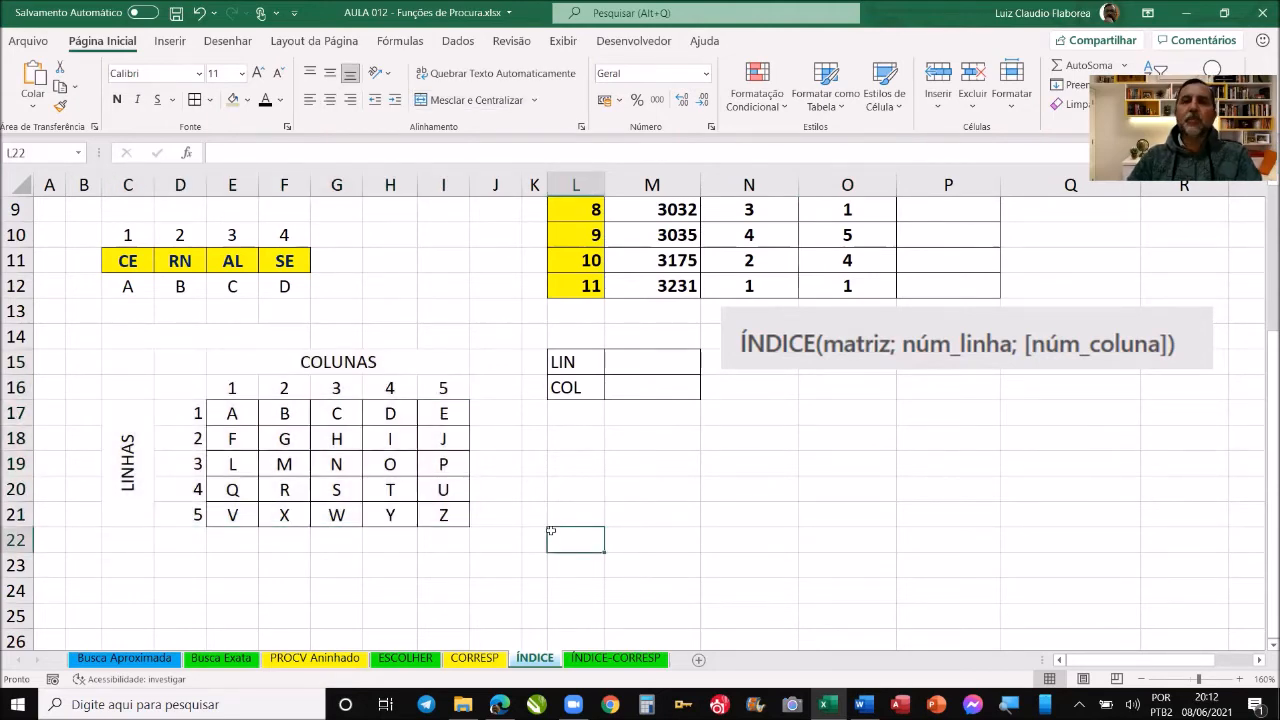
{"action": "left_click_drag", "start_coordinate": [765, 370], "coordinate": [371, 255]}
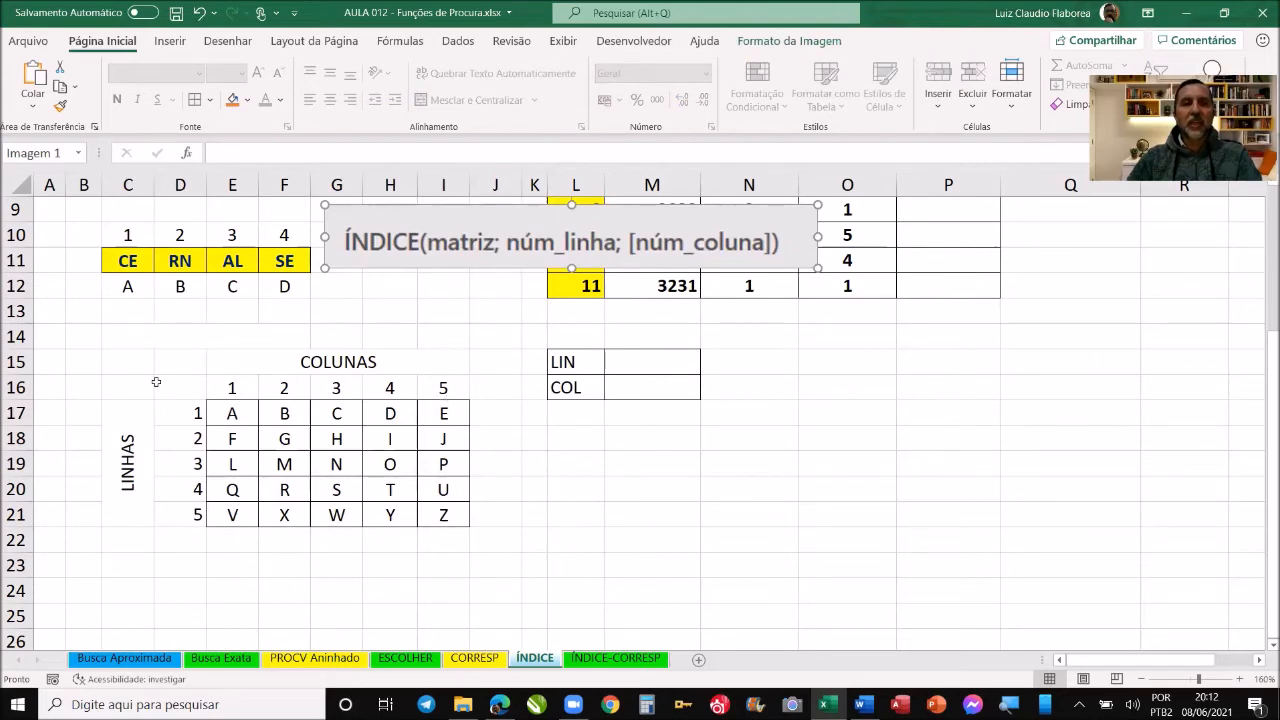
{"action": "key", "text": "Escape"}
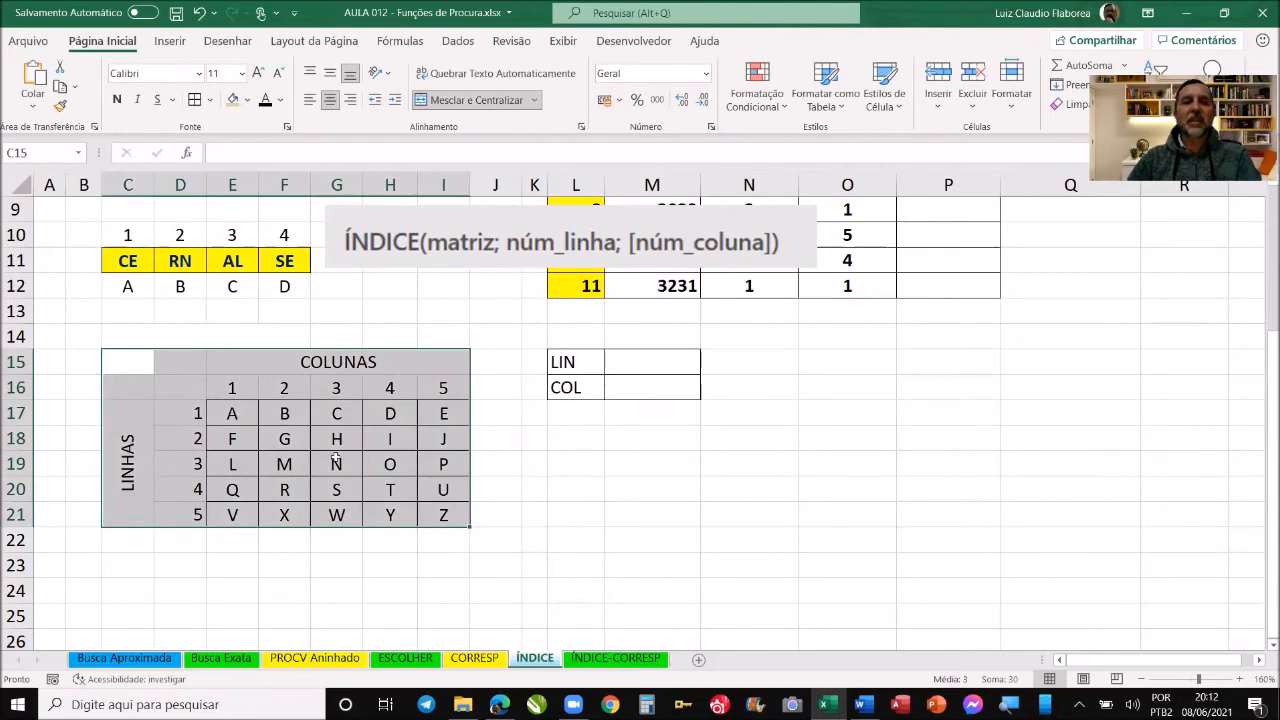
- Fill the letter matrix E17:I21 with the lightest gold theme colour
{"action": "left_click_drag", "start_coordinate": [232, 414], "coordinate": [392, 490]}
{"action": "left_click_drag", "start_coordinate": [425, 509], "coordinate": [443, 515]}
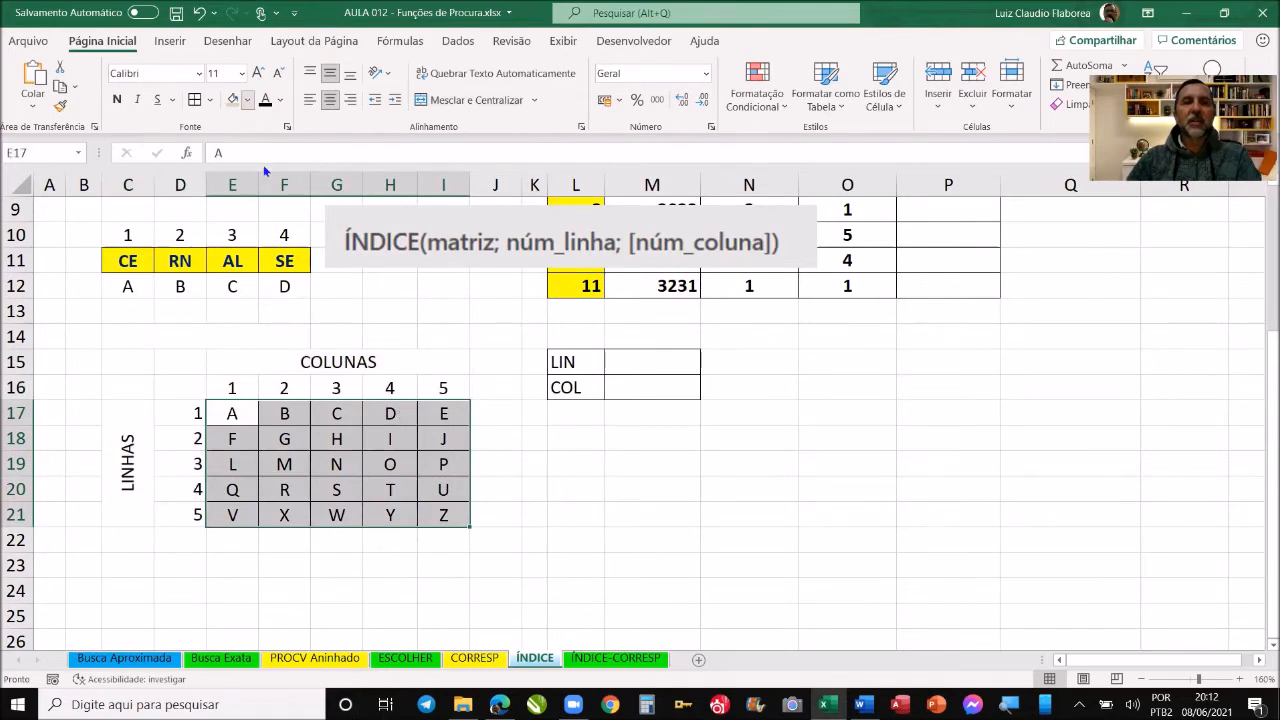
{"action": "left_click", "coordinate": [247, 100]}
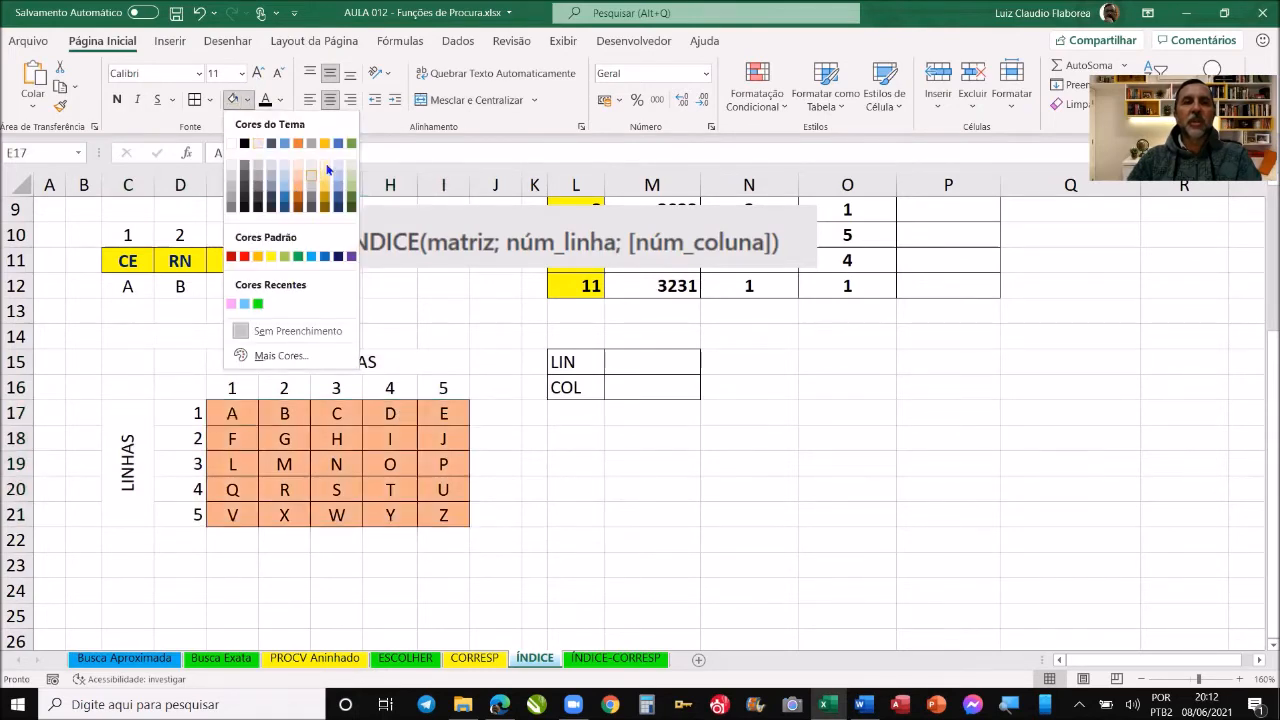
{"action": "left_click", "coordinate": [328, 168]}
{"action": "left_click", "coordinate": [508, 453]}
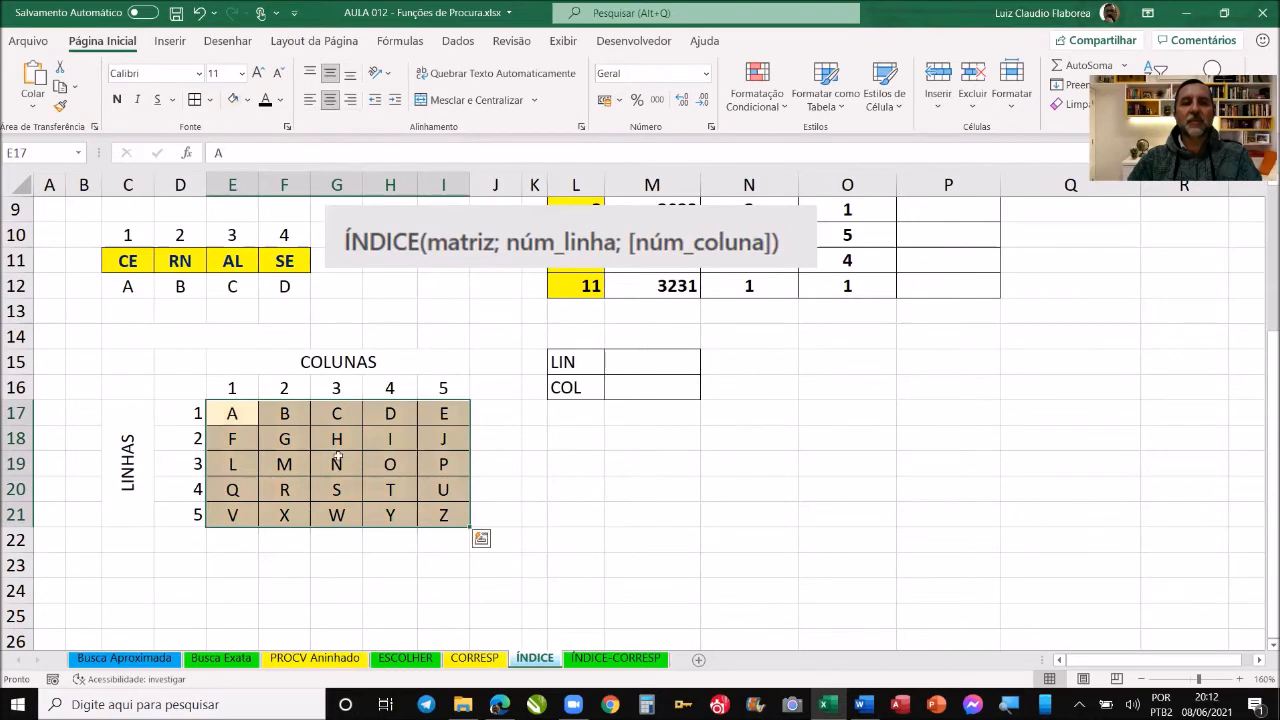
- Examine the matrix E17:I21 and each of its rows 1 to 5 against the LINHAS numbers in D17:D21
{"action": "left_click", "coordinate": [232, 413]}
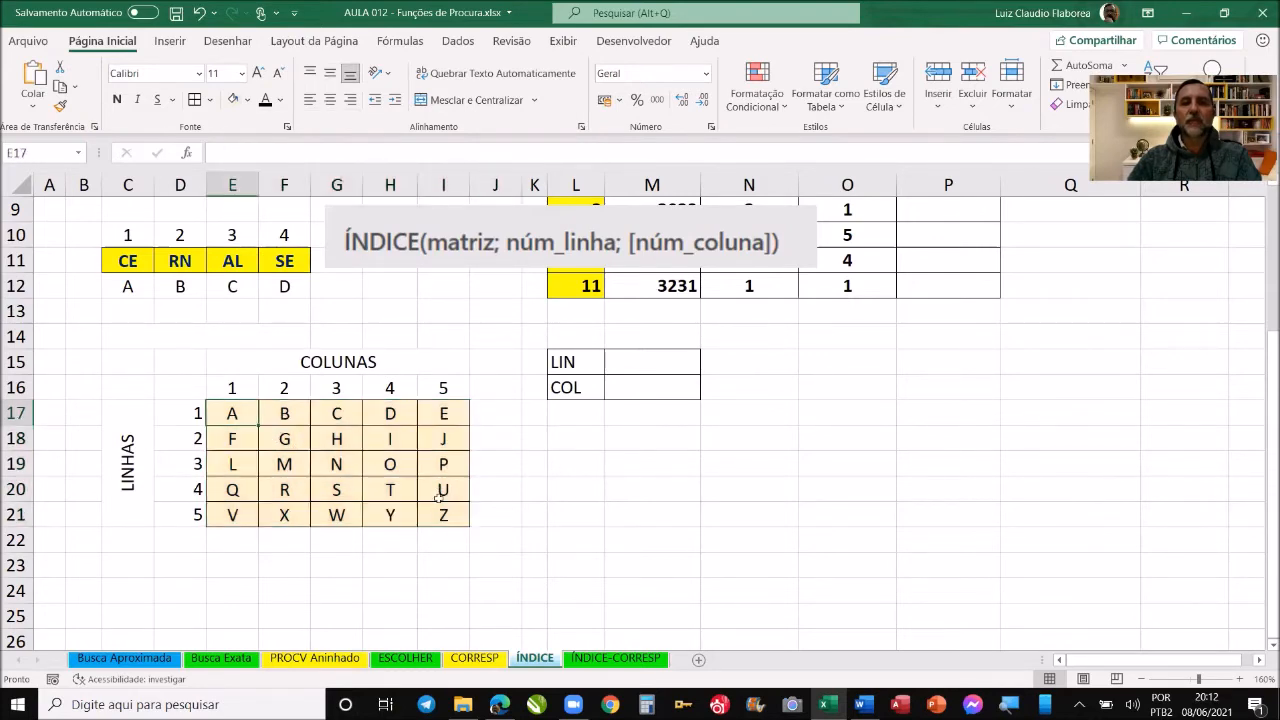
{"action": "left_click", "coordinate": [441, 508], "text": "shift"}
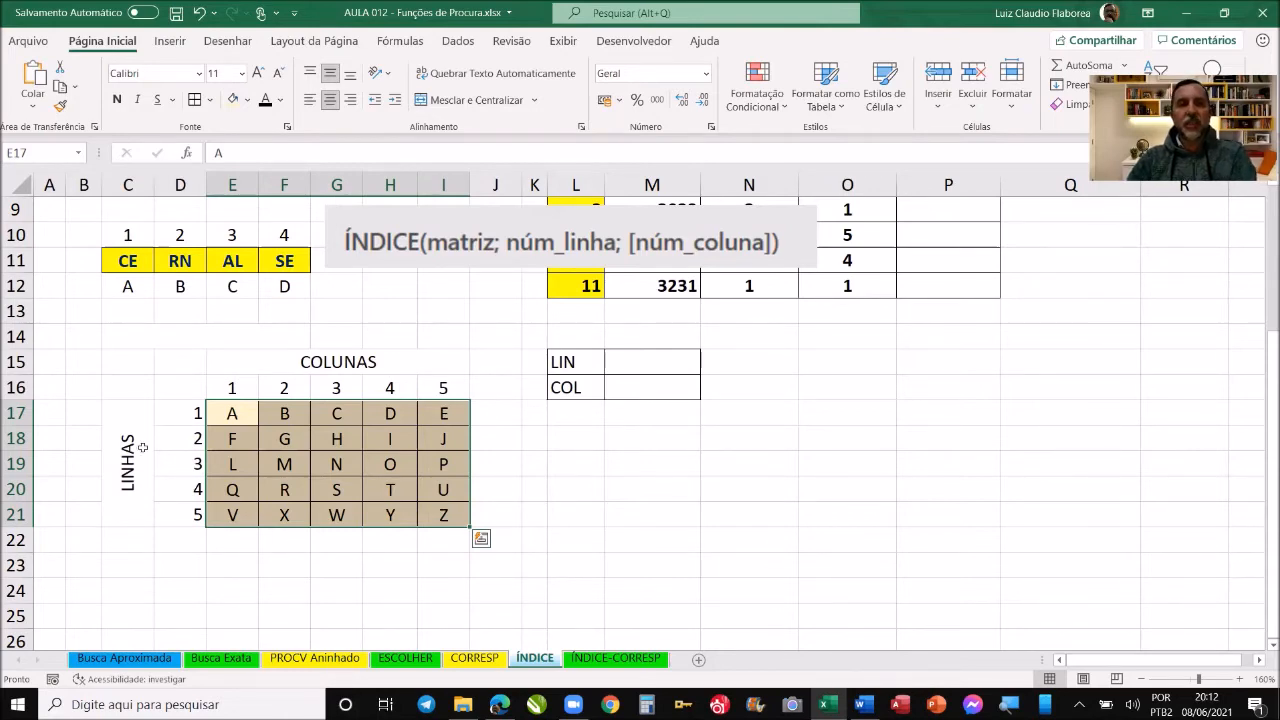
{"action": "left_click_drag", "start_coordinate": [184, 415], "coordinate": [439, 420]}
{"action": "left_click", "coordinate": [194, 441]}
{"action": "left_click_drag", "start_coordinate": [314, 464], "coordinate": [470, 445]}
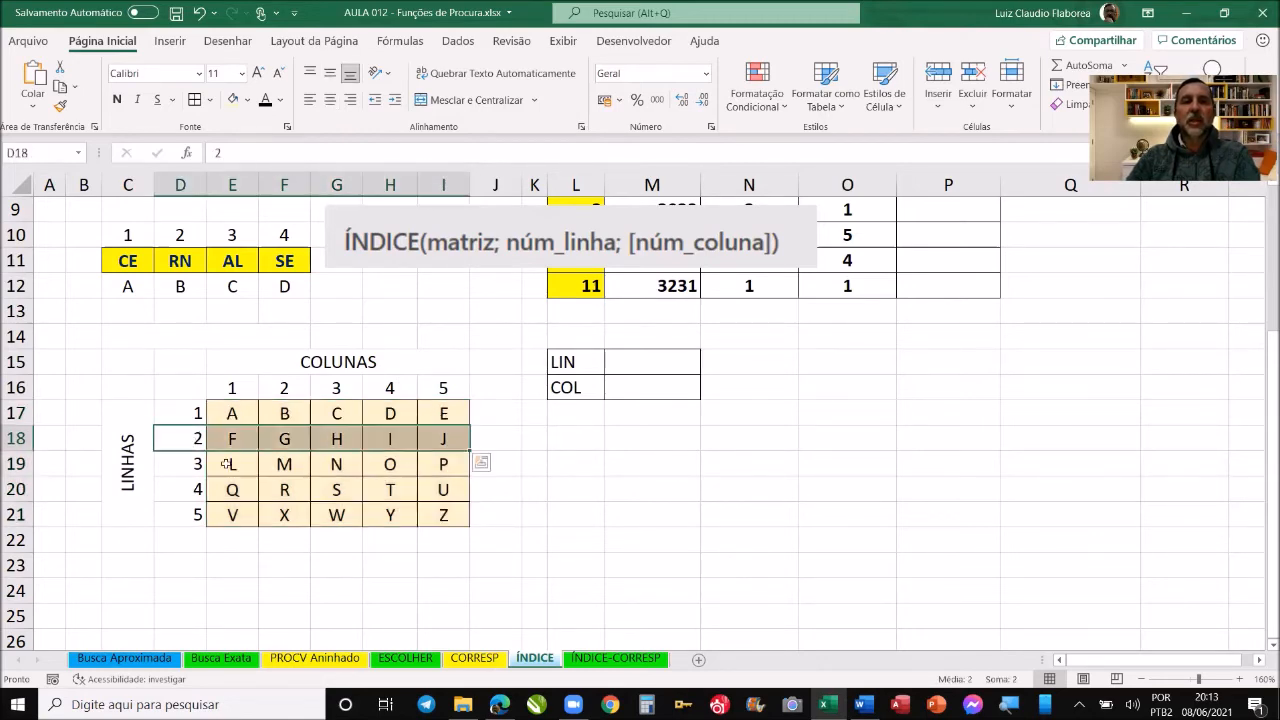
{"action": "left_click_drag", "start_coordinate": [190, 465], "coordinate": [404, 475]}
{"action": "left_click_drag", "start_coordinate": [221, 494], "coordinate": [298, 489]}
{"action": "left_click_drag", "start_coordinate": [180, 515], "coordinate": [372, 520]}
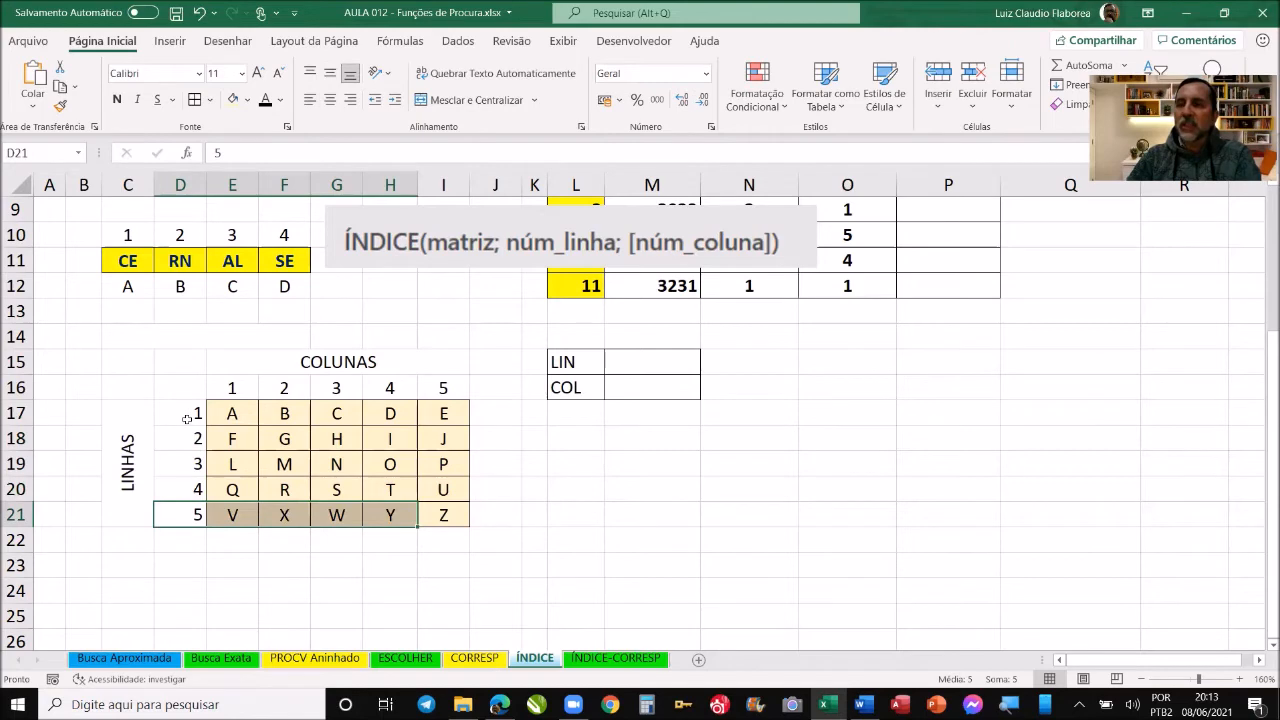
{"action": "left_click_drag", "start_coordinate": [186, 419], "coordinate": [181, 511]}
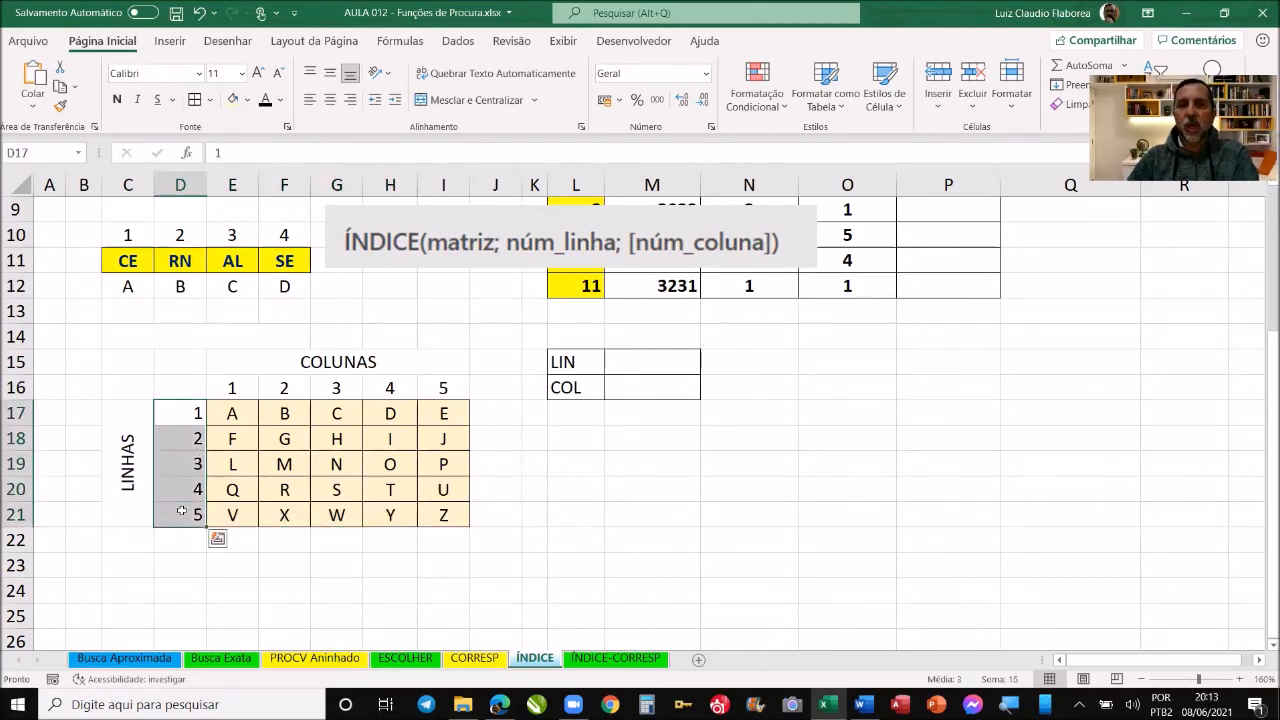
{"action": "left_click", "coordinate": [181, 414]}
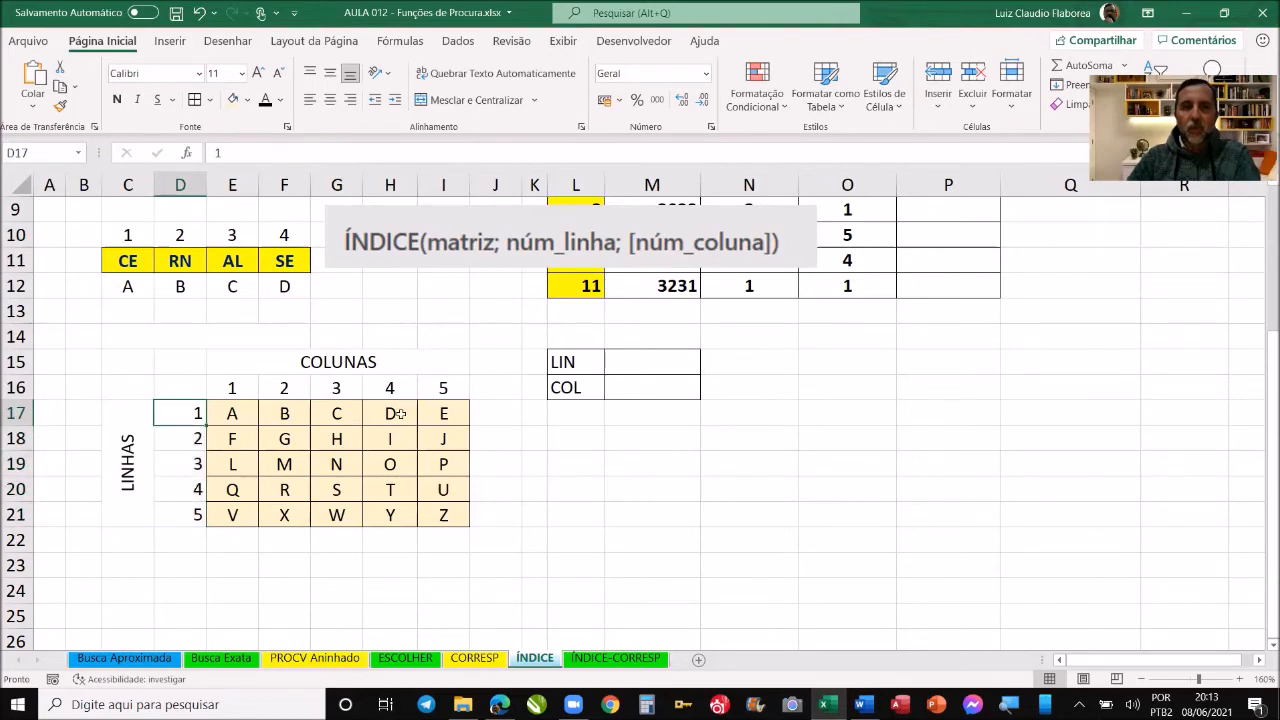
{"action": "left_click_drag", "start_coordinate": [426, 413], "coordinate": [426, 413]}
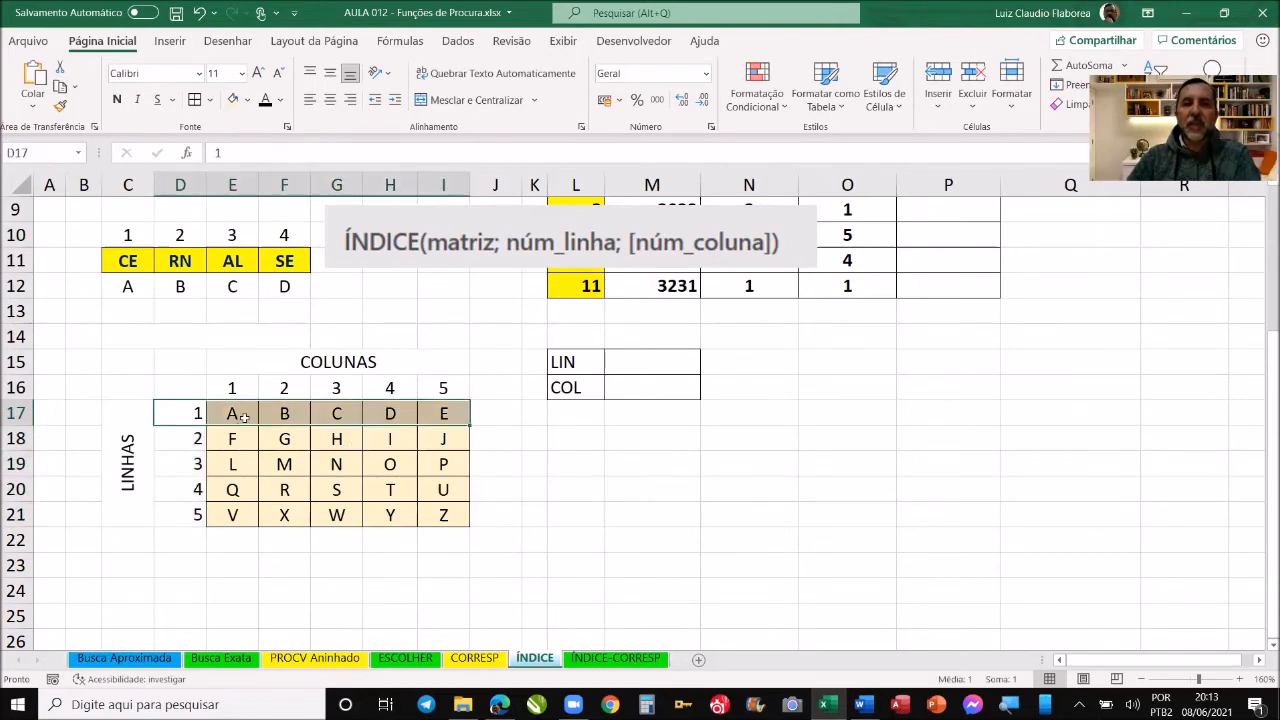
{"action": "left_click_drag", "start_coordinate": [232, 413], "coordinate": [427, 514]}
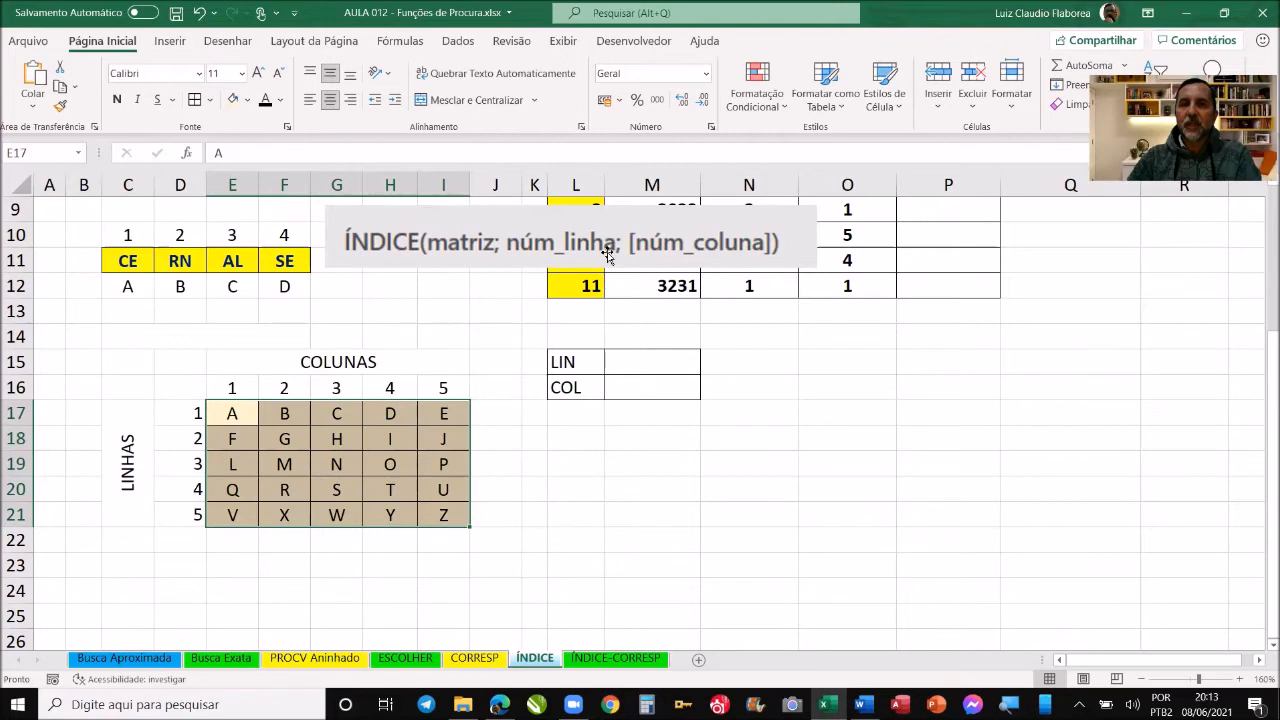
- Examine row 3, columns 1, 2, 4 and 5, and rows 1 and 5 of the letter matrix against their LINHAS and COLUNAS numbers
{"action": "left_click", "coordinate": [191, 464]}
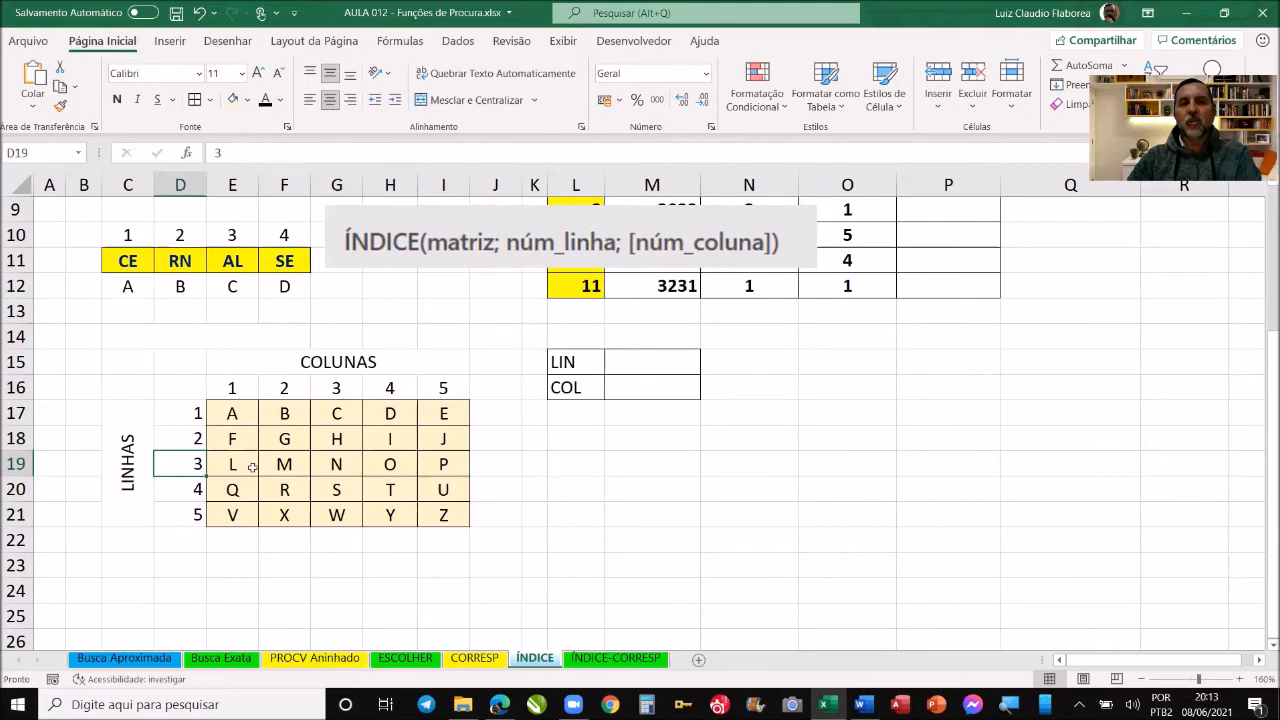
{"action": "left_click_drag", "start_coordinate": [307, 467], "coordinate": [430, 465]}
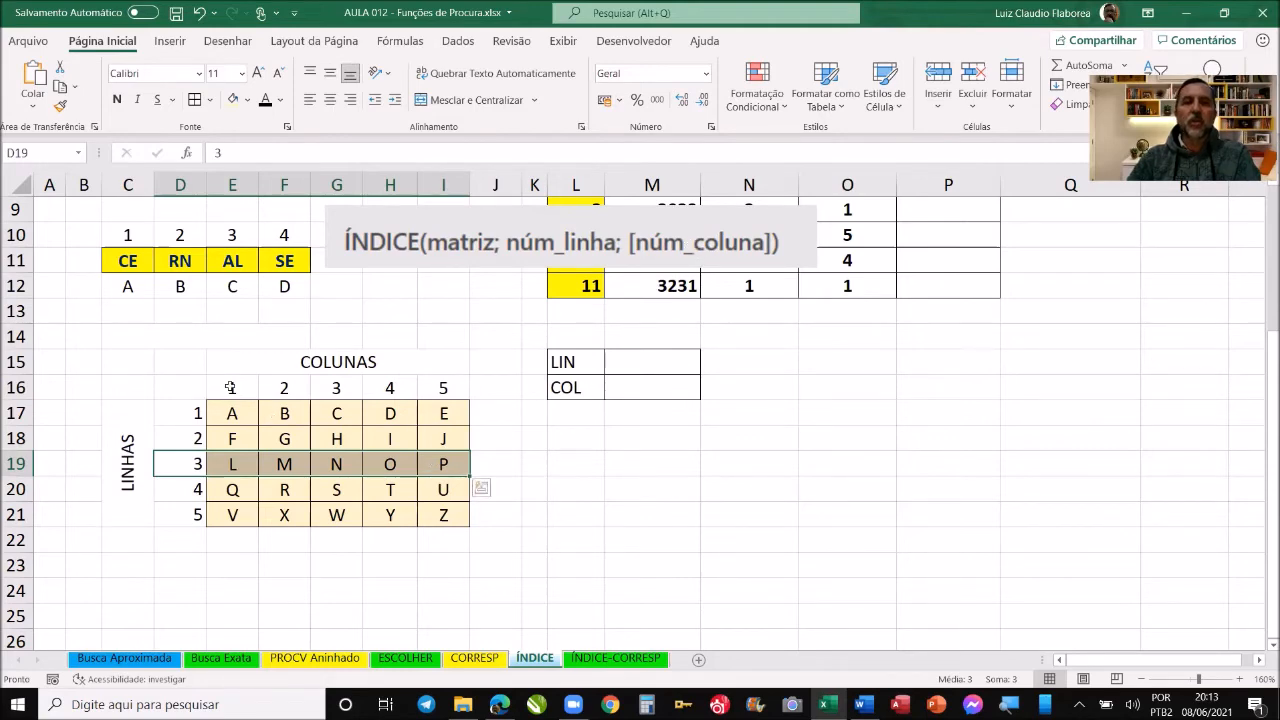
{"action": "left_click_drag", "start_coordinate": [240, 386], "coordinate": [242, 445]}
{"action": "left_click_drag", "start_coordinate": [289, 401], "coordinate": [232, 540]}
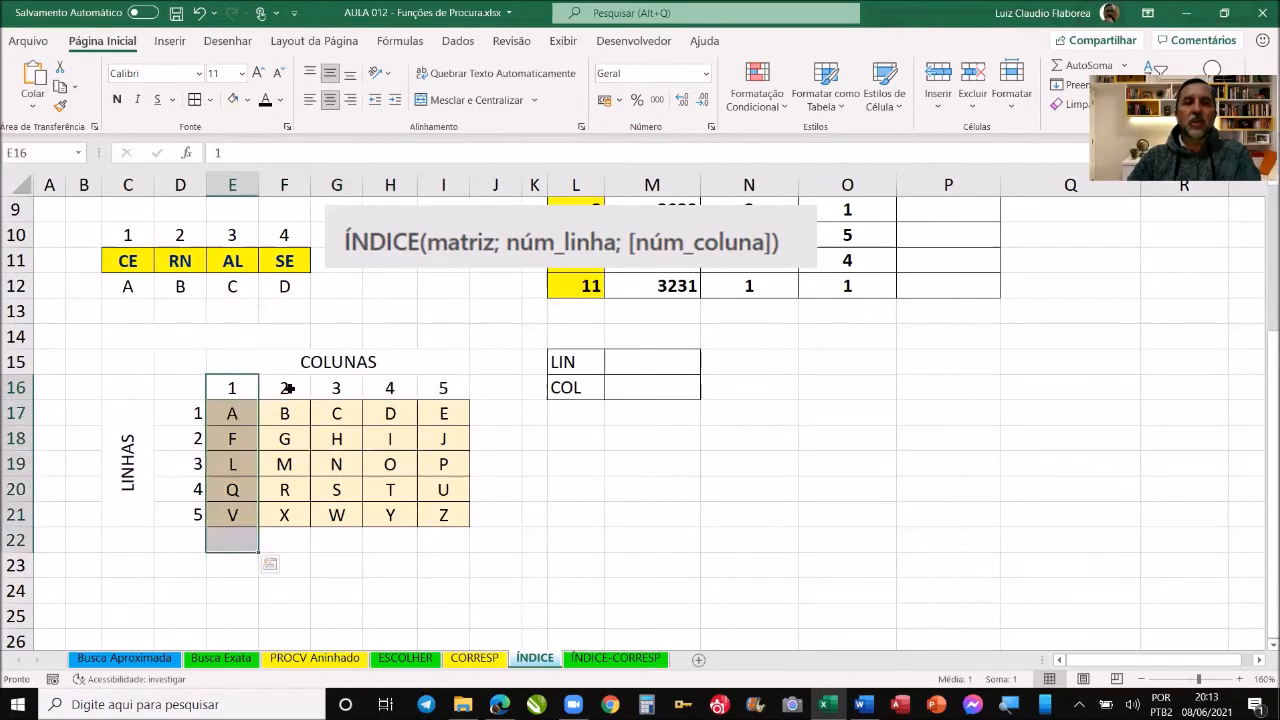
{"action": "left_click_drag", "start_coordinate": [287, 388], "coordinate": [286, 550]}
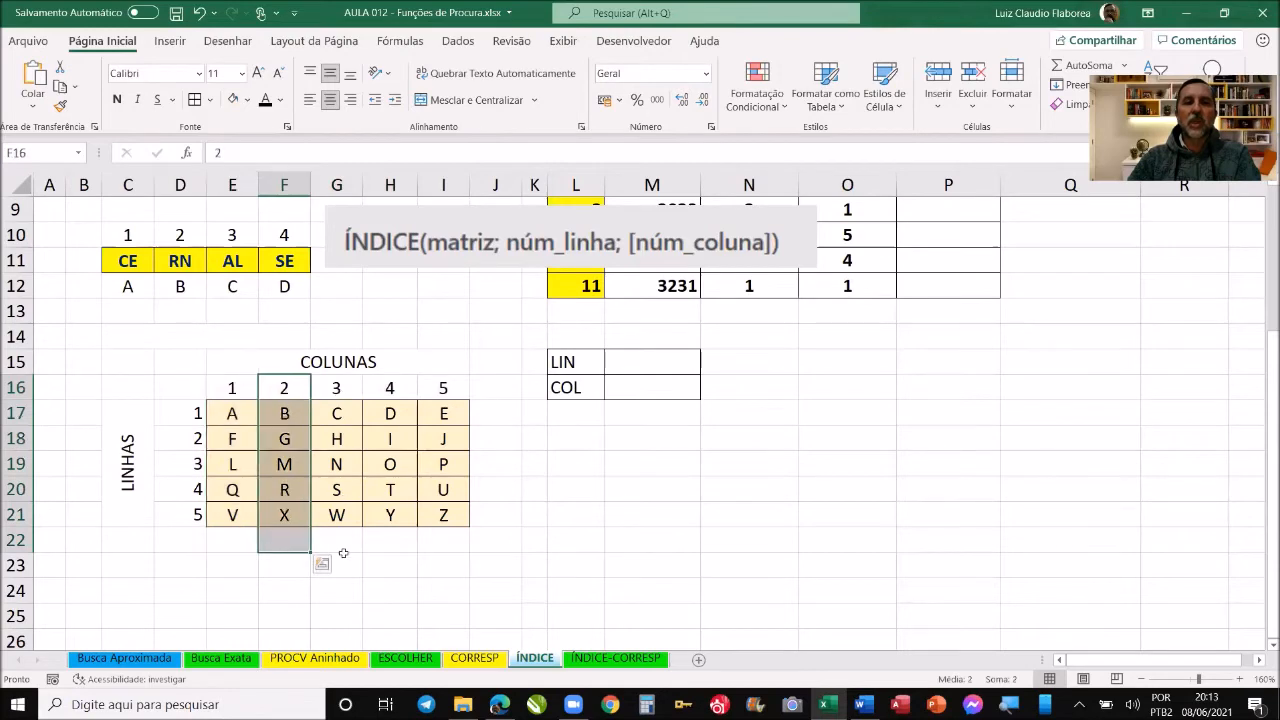
{"action": "left_click_drag", "start_coordinate": [393, 387], "coordinate": [390, 557]}
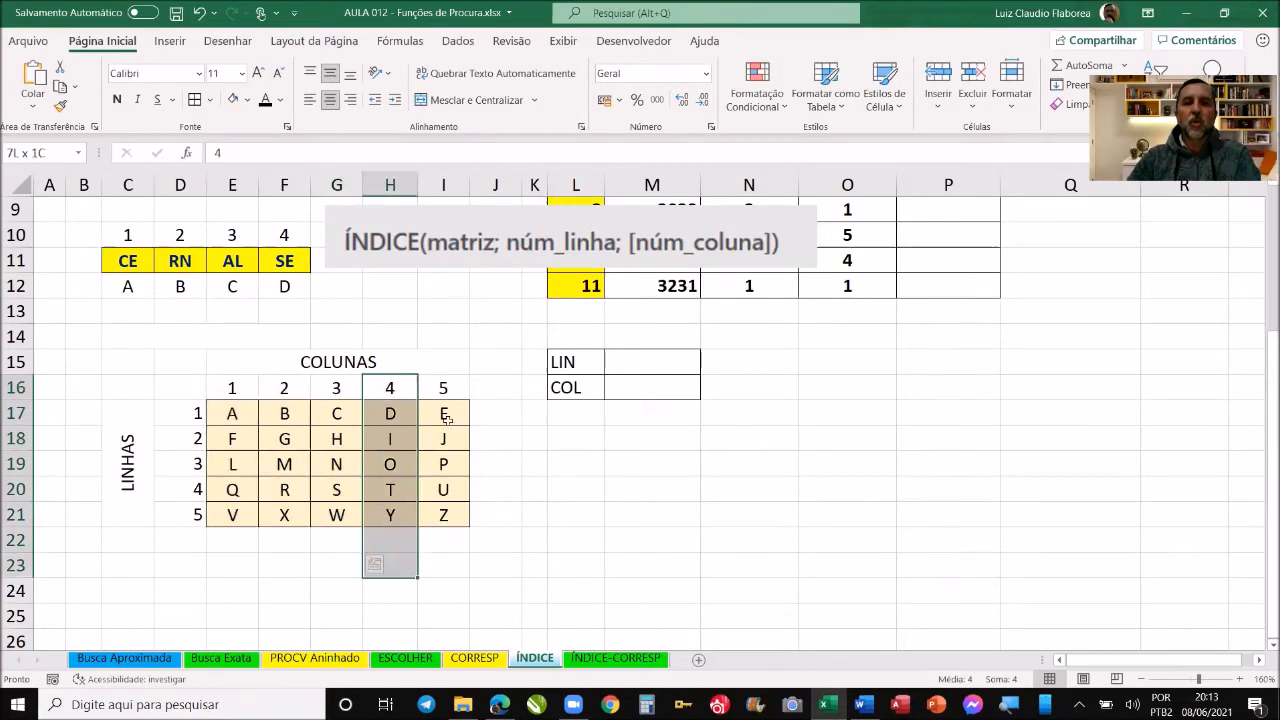
{"action": "left_click_drag", "start_coordinate": [445, 518], "coordinate": [449, 541]}
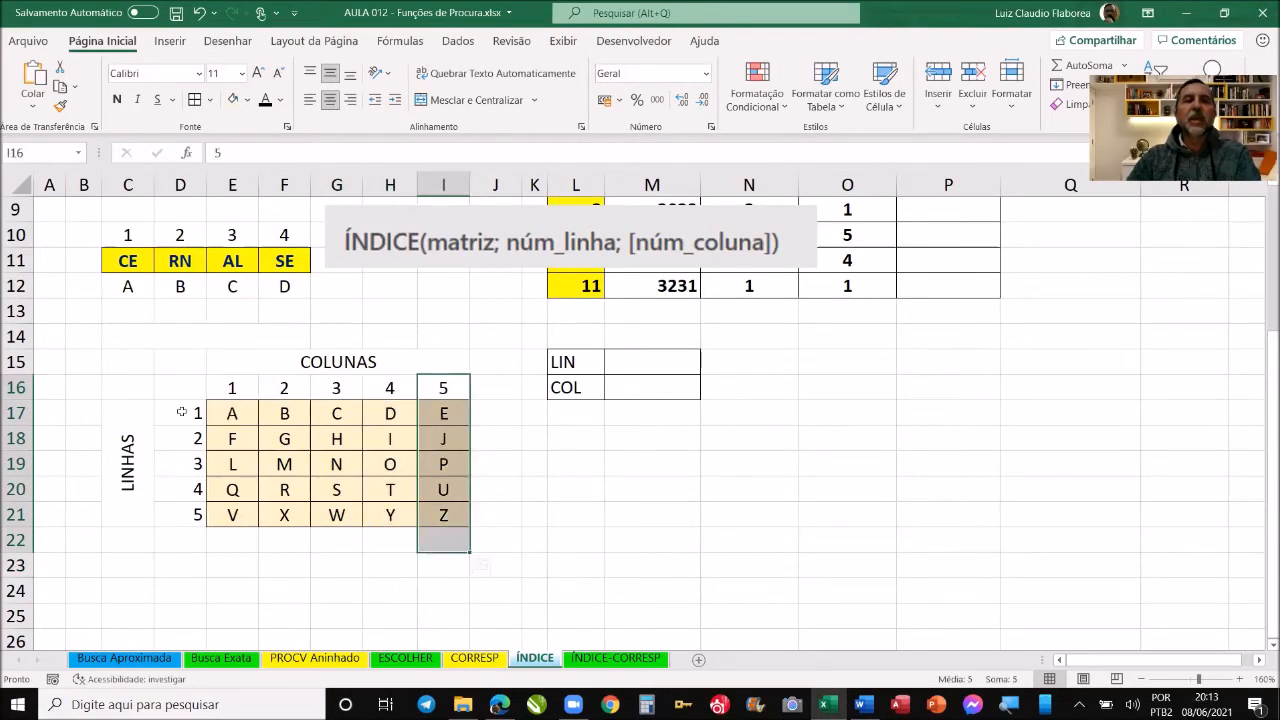
{"action": "left_click_drag", "start_coordinate": [197, 413], "coordinate": [404, 432]}
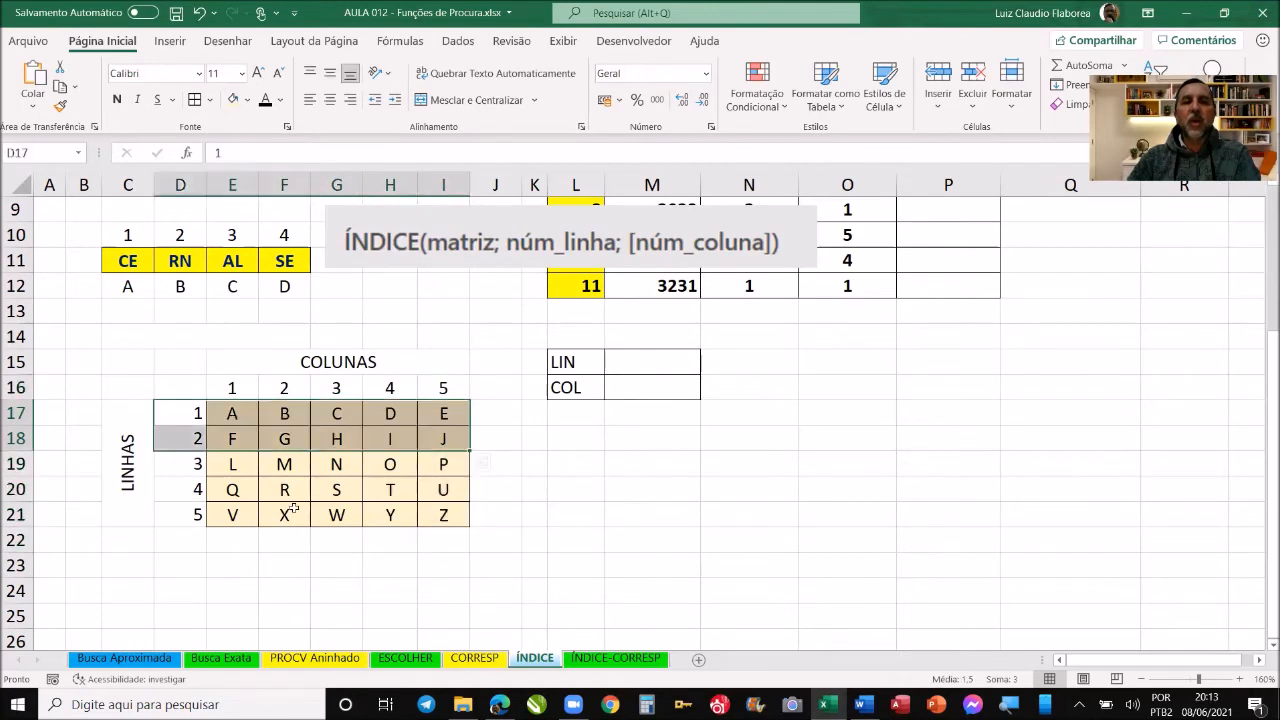
{"action": "left_click_drag", "start_coordinate": [197, 514], "coordinate": [428, 515]}
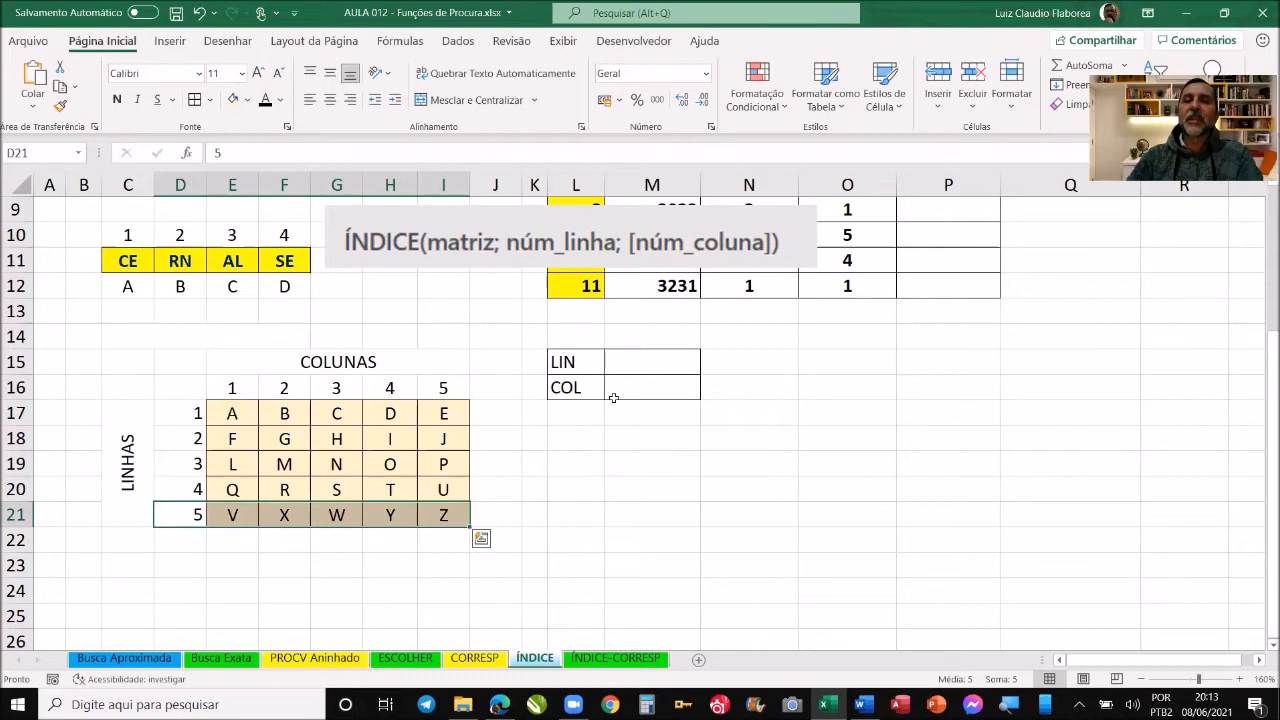
- Set LIN in M15 to 3 and COL in M16 to 4, and trace row 3 and column 4 to their intersection in the matrix
{"action": "left_click", "coordinate": [567, 358]}
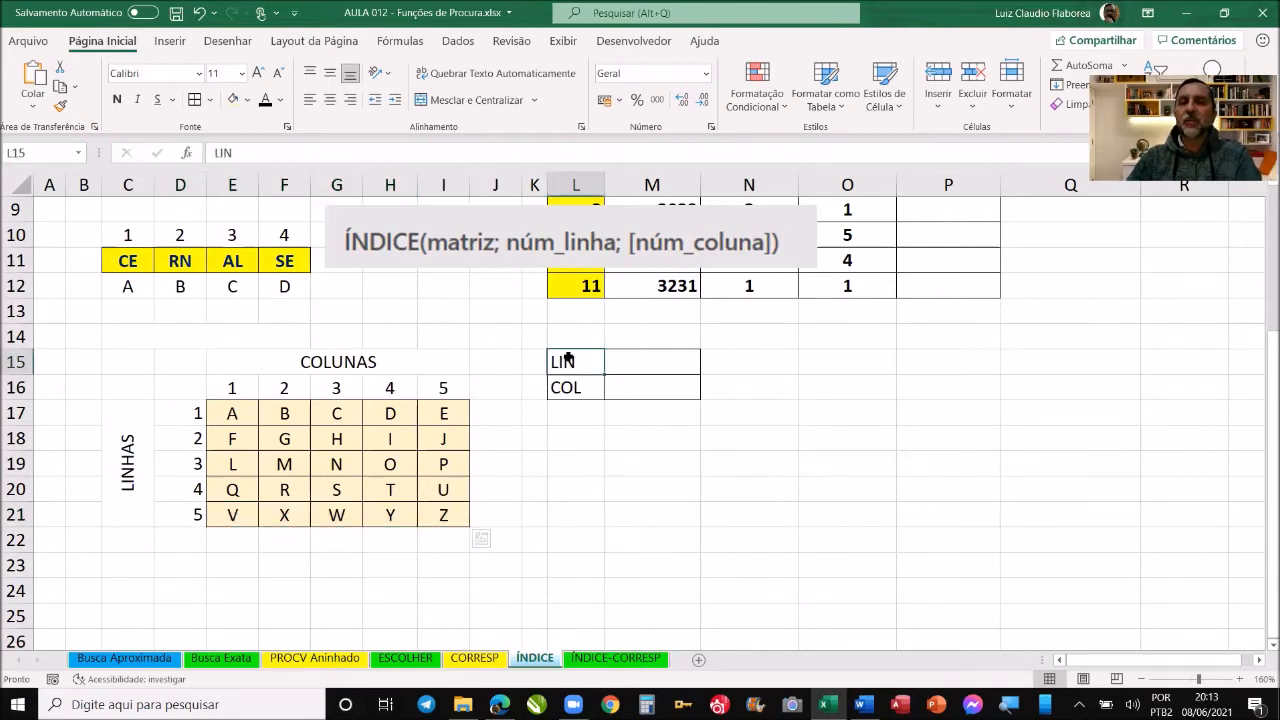
{"action": "key", "text": "shift+Right"}
{"action": "key", "text": "shift+Down"}
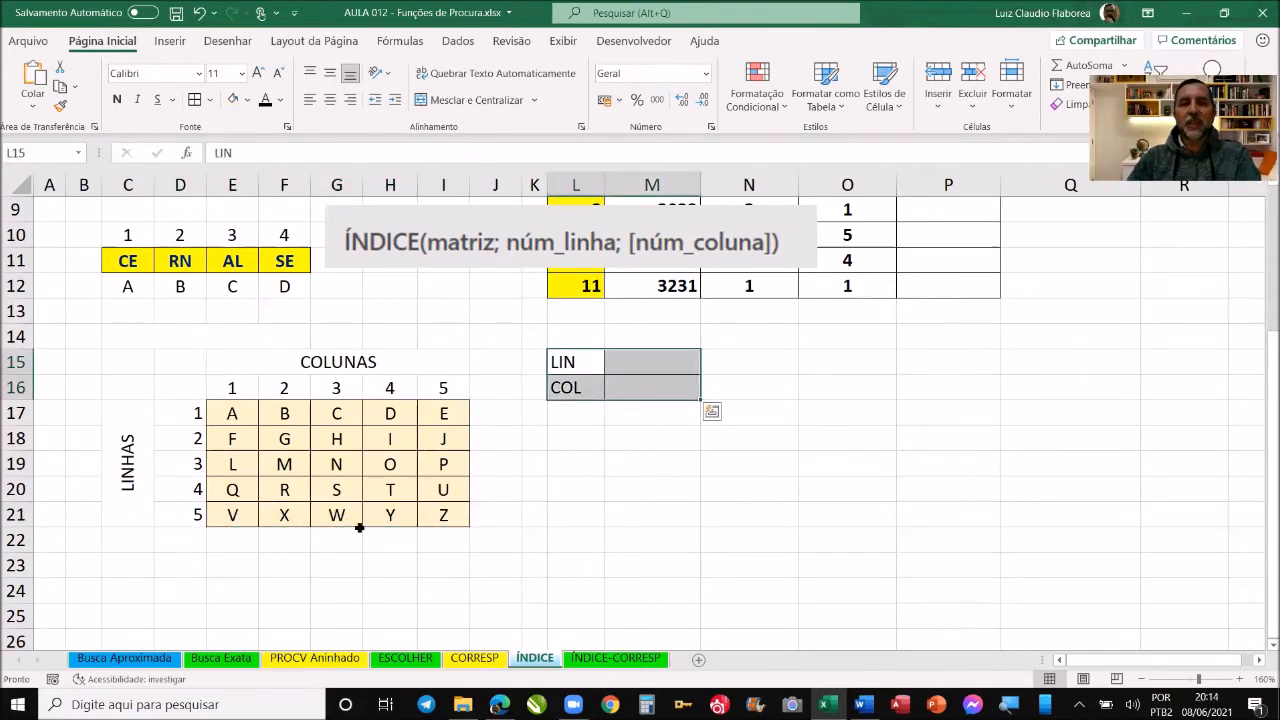
{"action": "left_click", "coordinate": [566, 361]}
{"action": "left_click", "coordinate": [640, 374]}
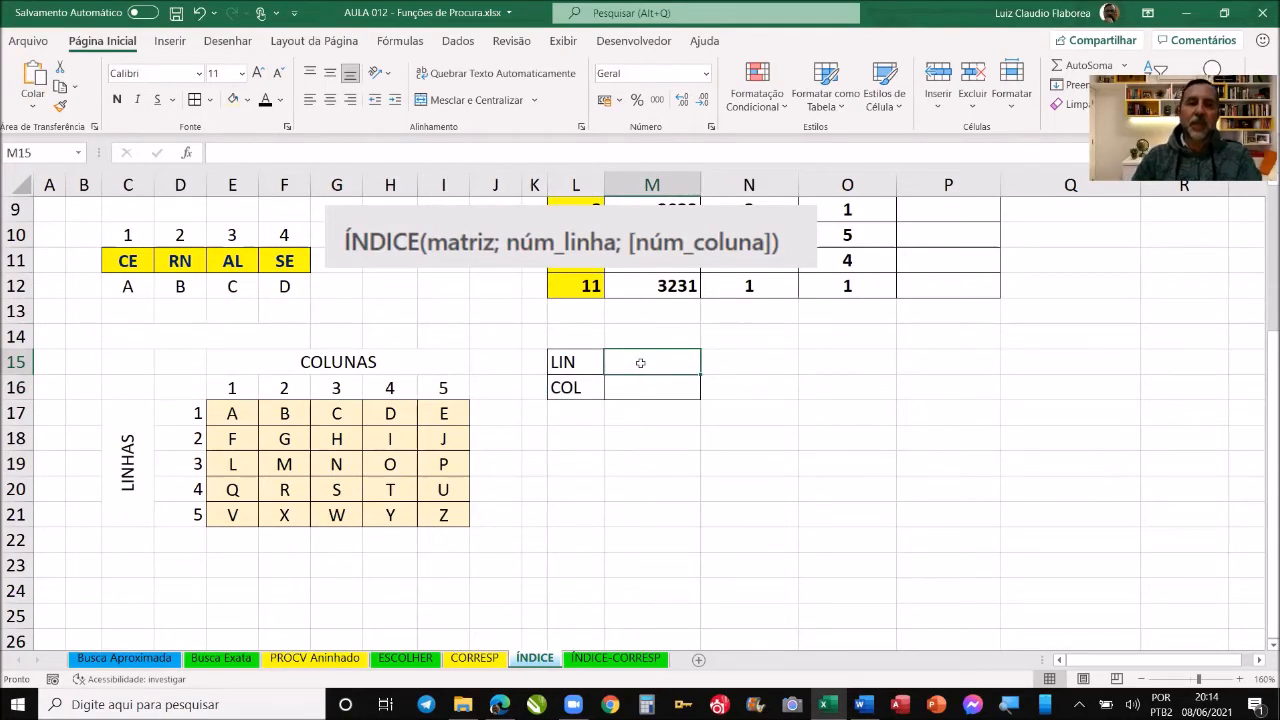
{"action": "type", "text": "3"}
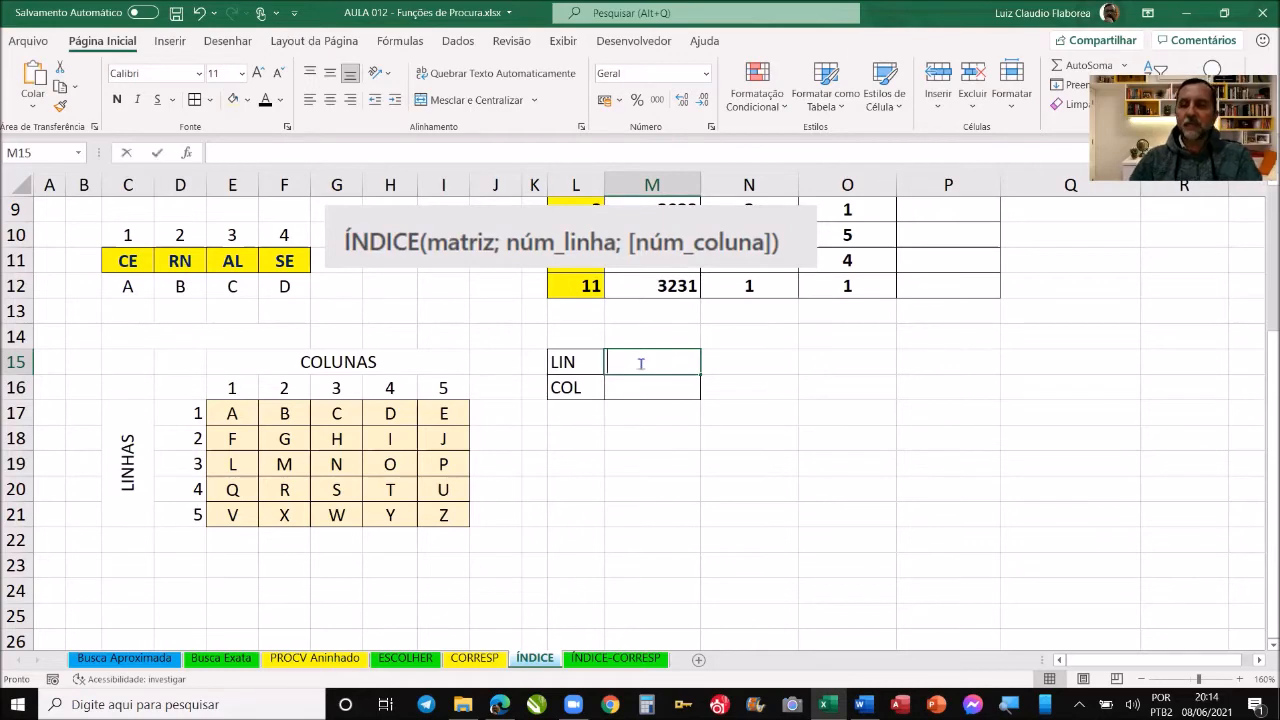
{"action": "key", "text": "Return"}
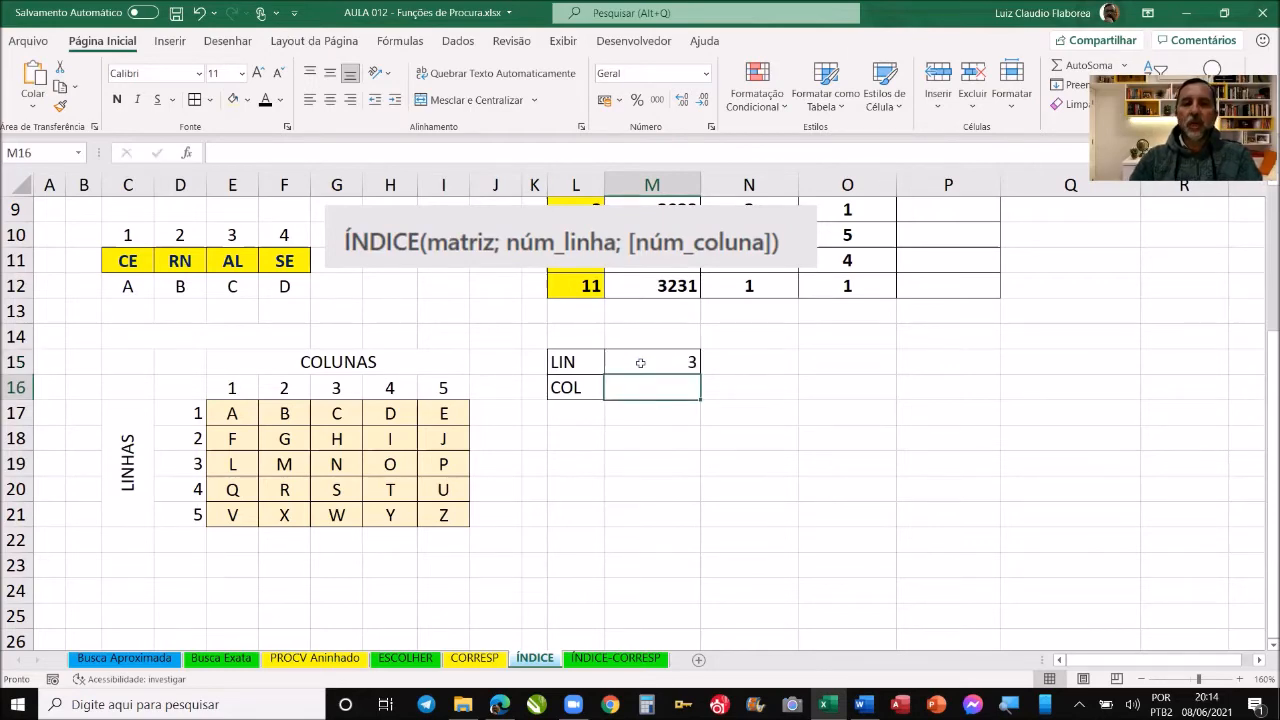
{"action": "type", "text": "4"}
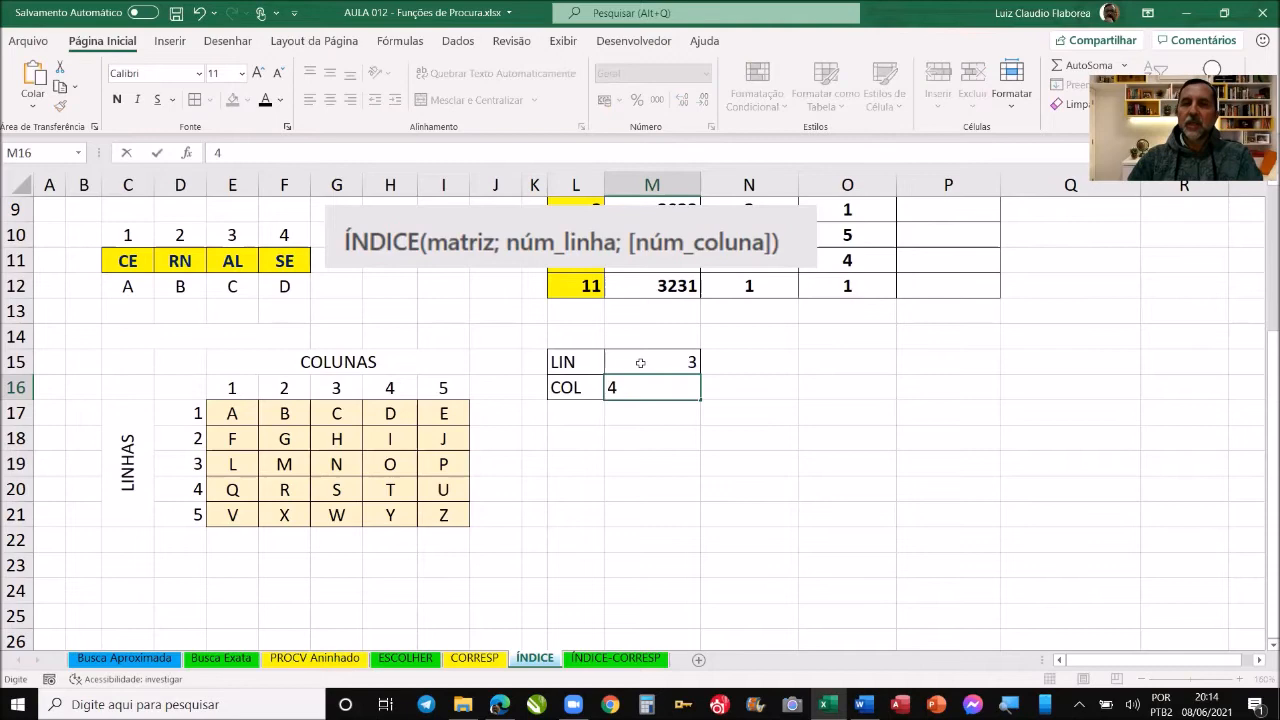
{"action": "key", "text": "Return"}
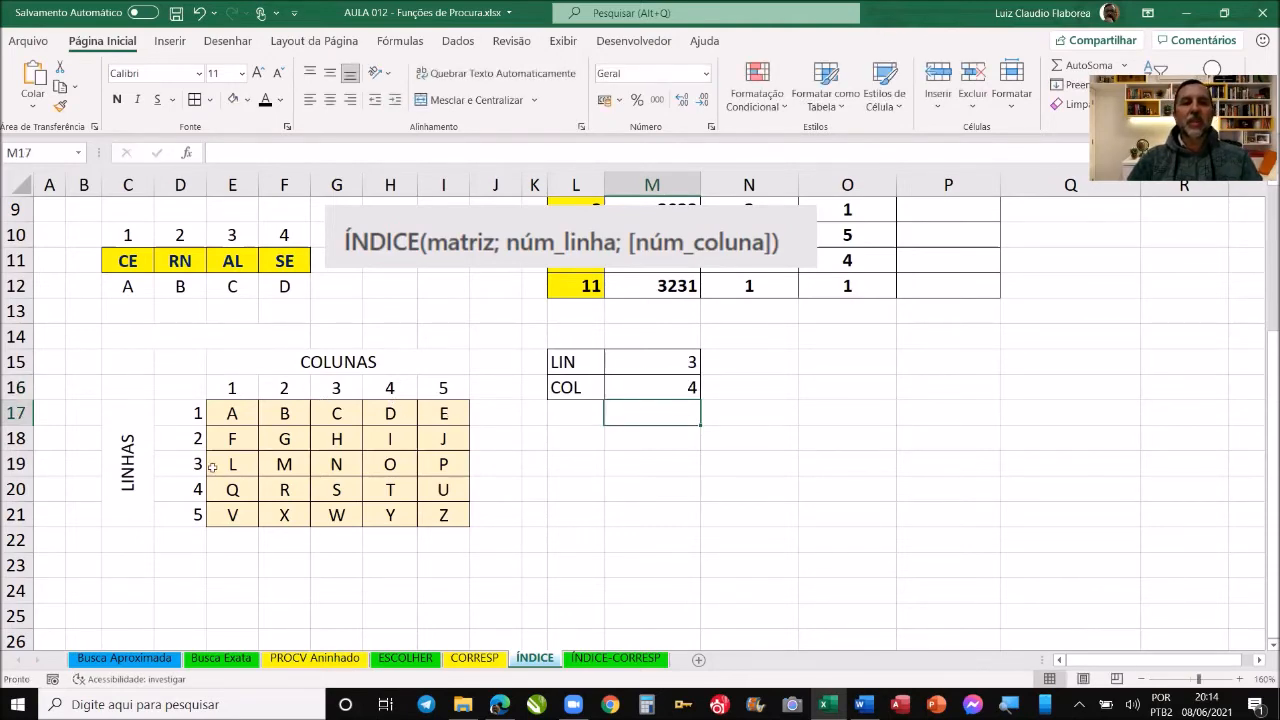
{"action": "left_click_drag", "start_coordinate": [194, 466], "coordinate": [392, 460]}
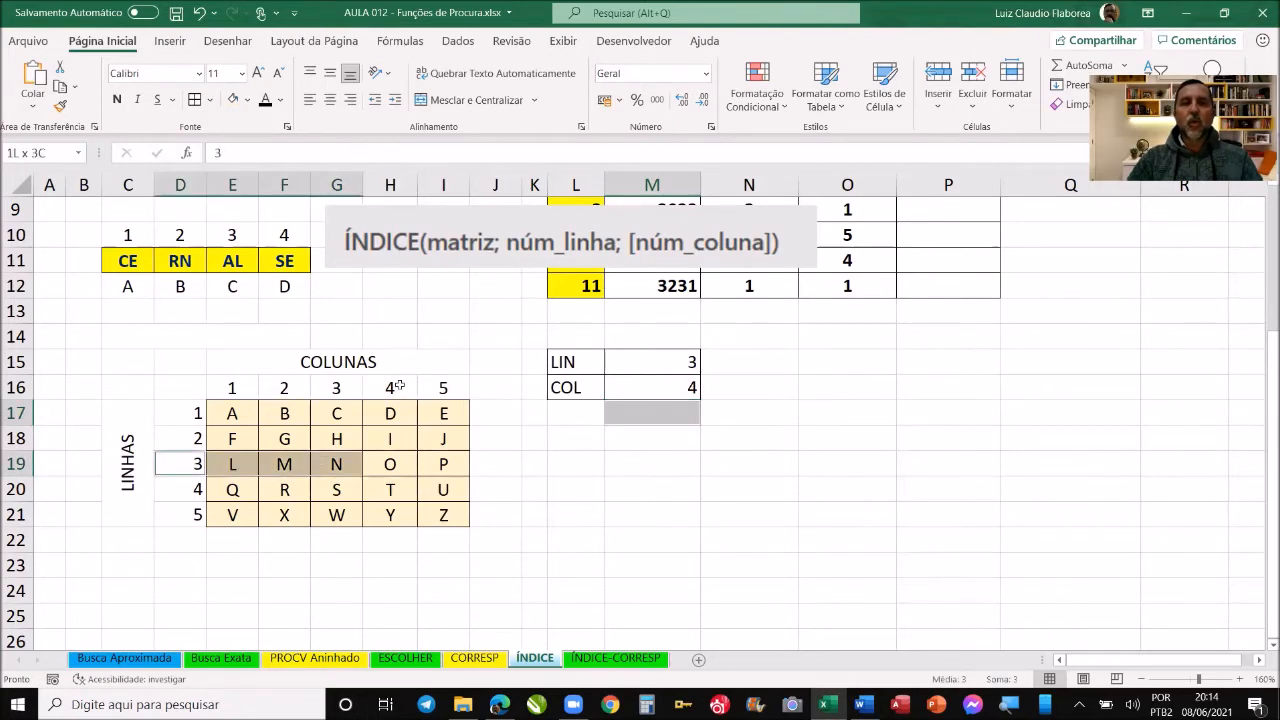
{"action": "left_click", "coordinate": [392, 387], "text": "ctrl"}
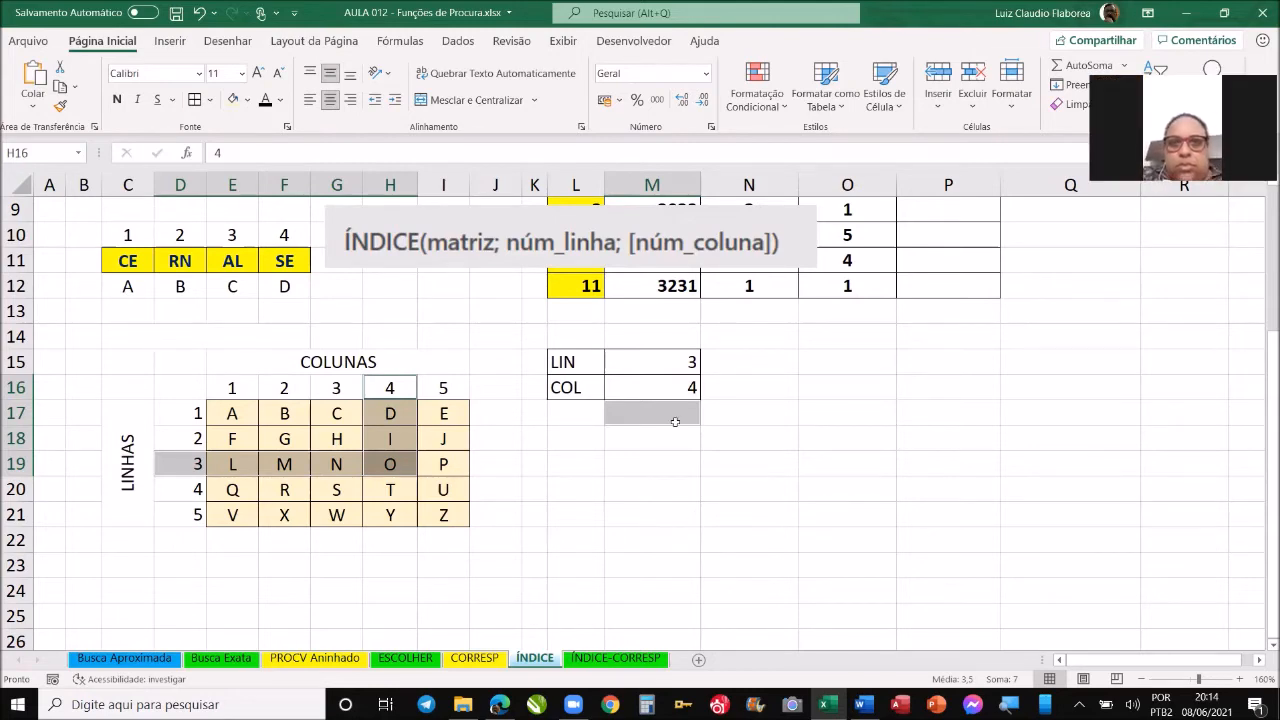
- Set LIN in M15 to 1 and COL in M16 to 5, and trace matrix row 1 to its intersection with column 5
{"action": "left_click", "coordinate": [670, 361]}
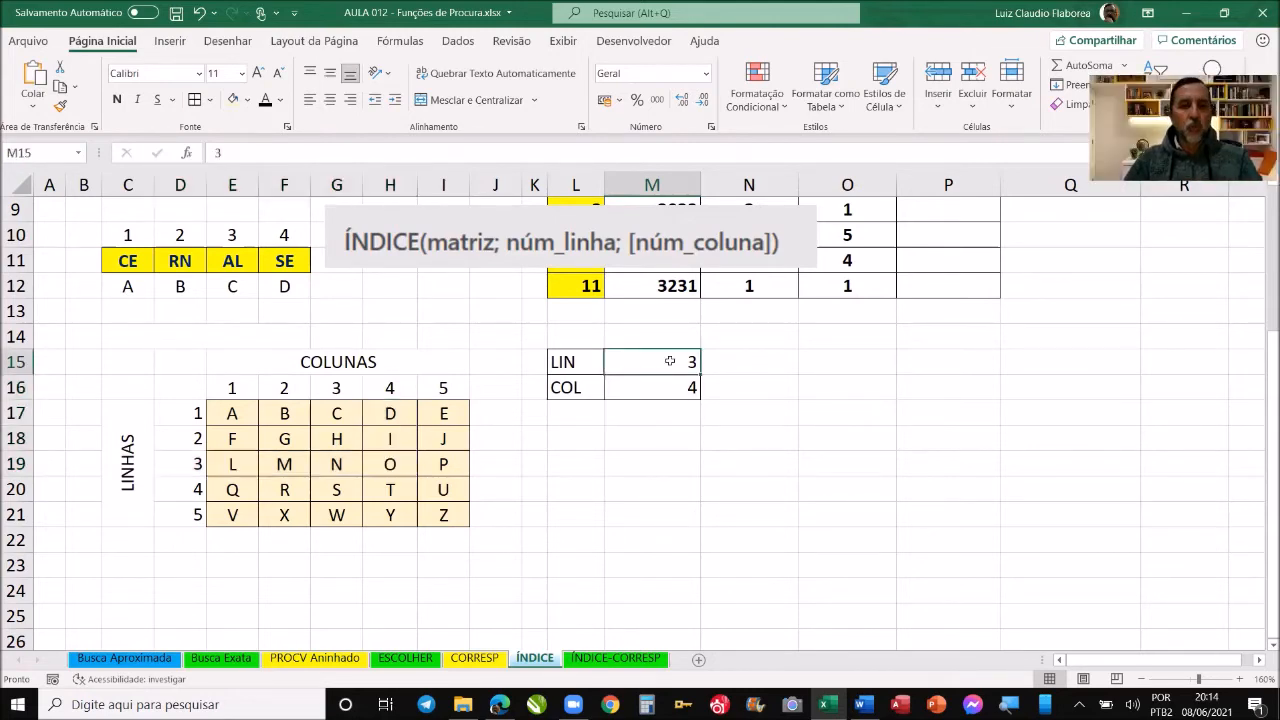
{"action": "type", "text": "1"}
{"action": "key", "text": "Return"}
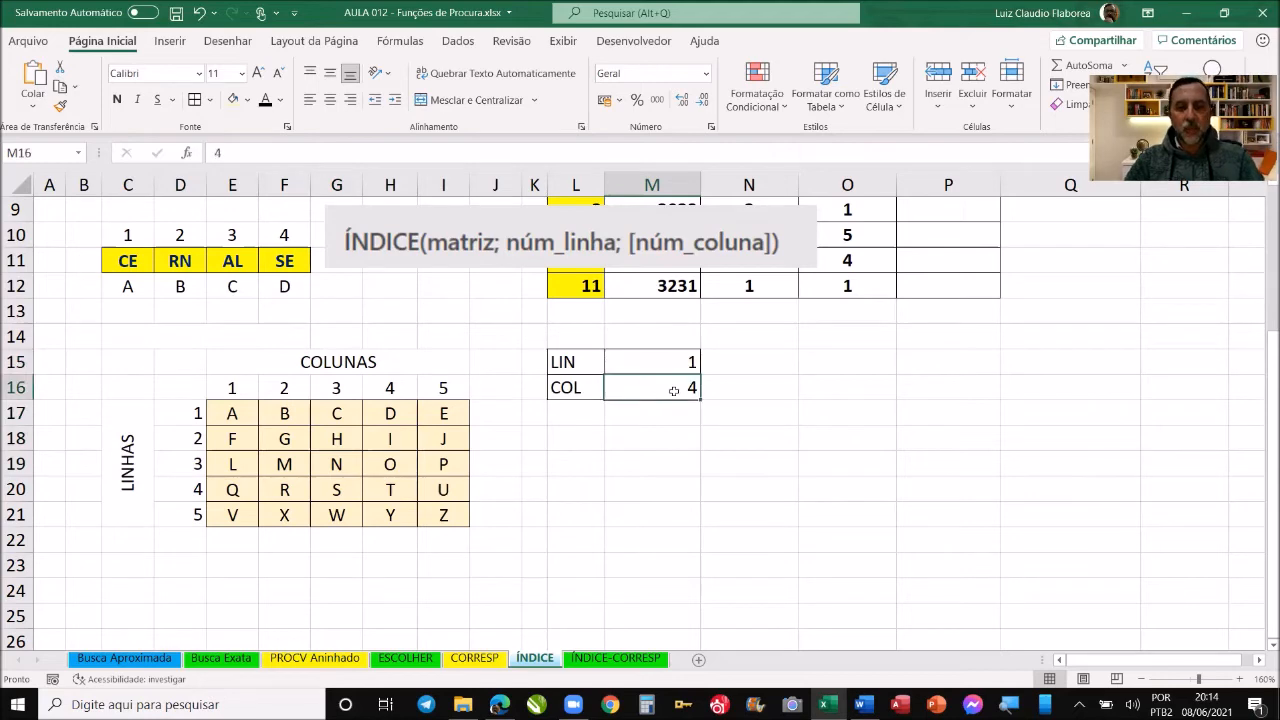
{"action": "type", "text": "5"}
{"action": "left_click_drag", "start_coordinate": [183, 416], "coordinate": [440, 415]}
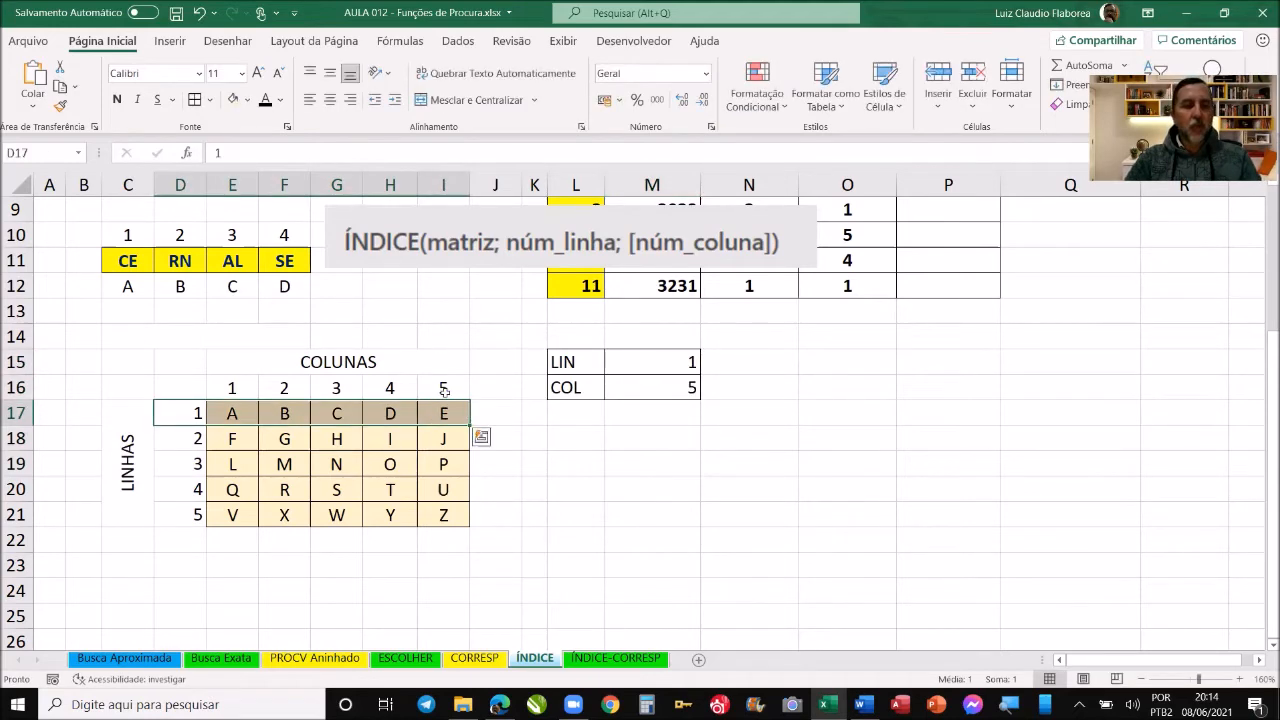
{"action": "left_click", "coordinate": [444, 390], "text": "ctrl"}
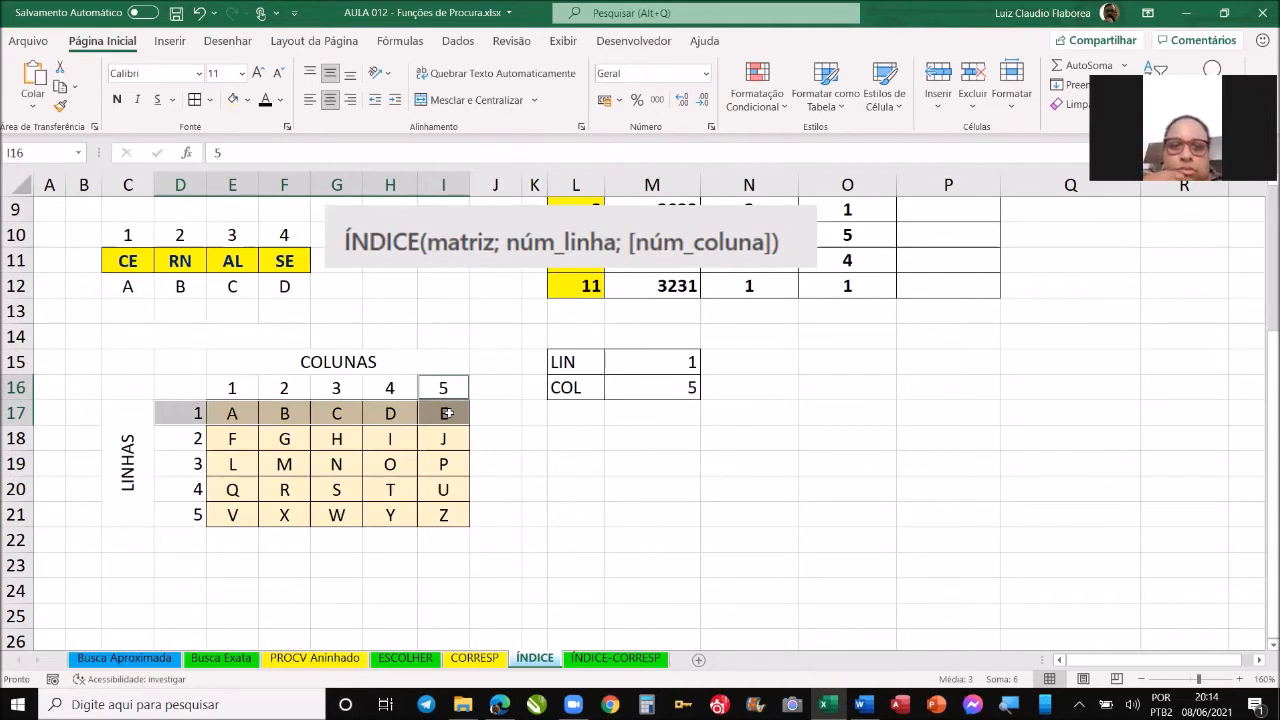
{"action": "left_click", "coordinate": [603, 490]}
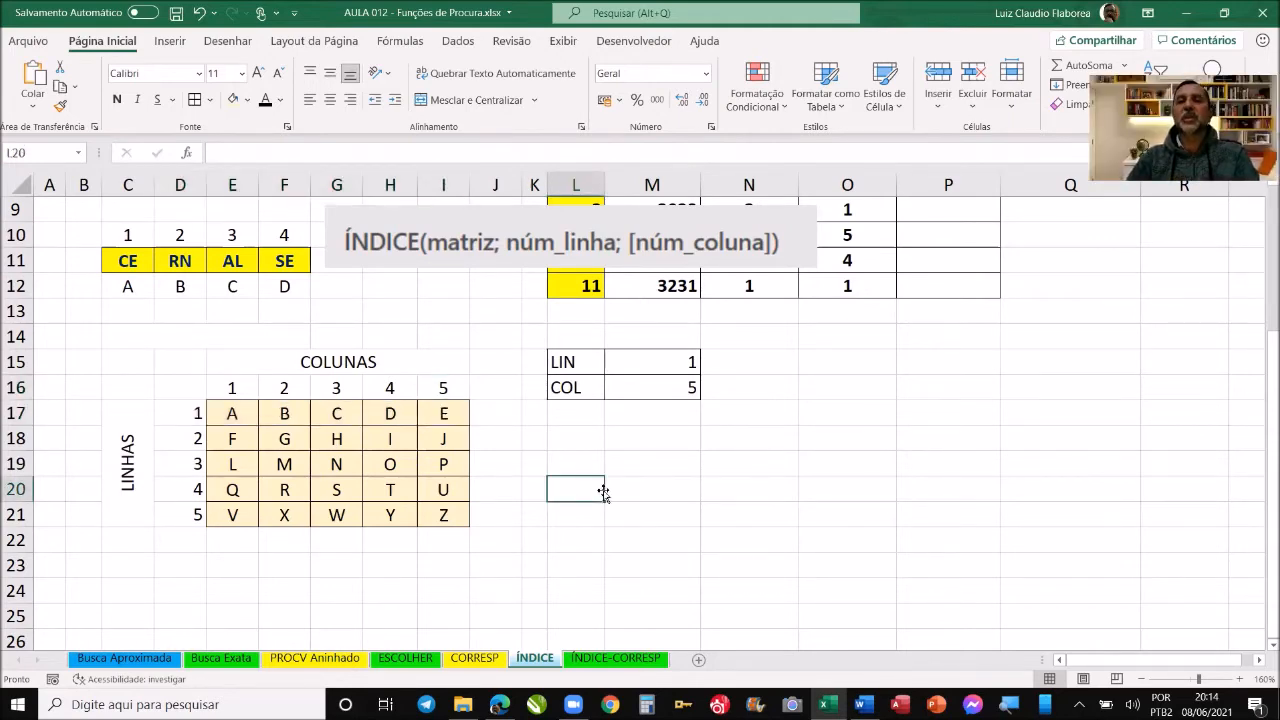
- Enter the formula =ÍNDICE(E17:I21;M15;M16) in M18 to return the matrix letter at the LIN and COL values
{"action": "left_click", "coordinate": [636, 434]}
{"action": "type", "text": "="}
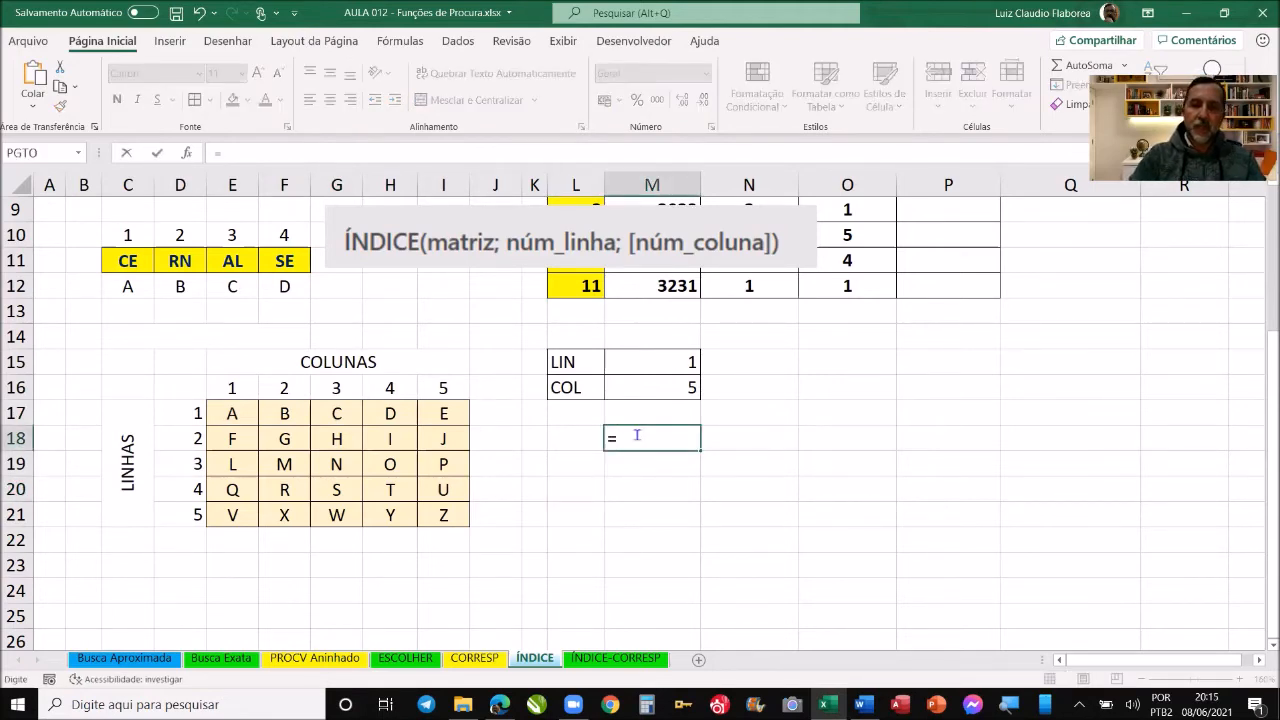
{"action": "type", "text": "ÍNDICE"}
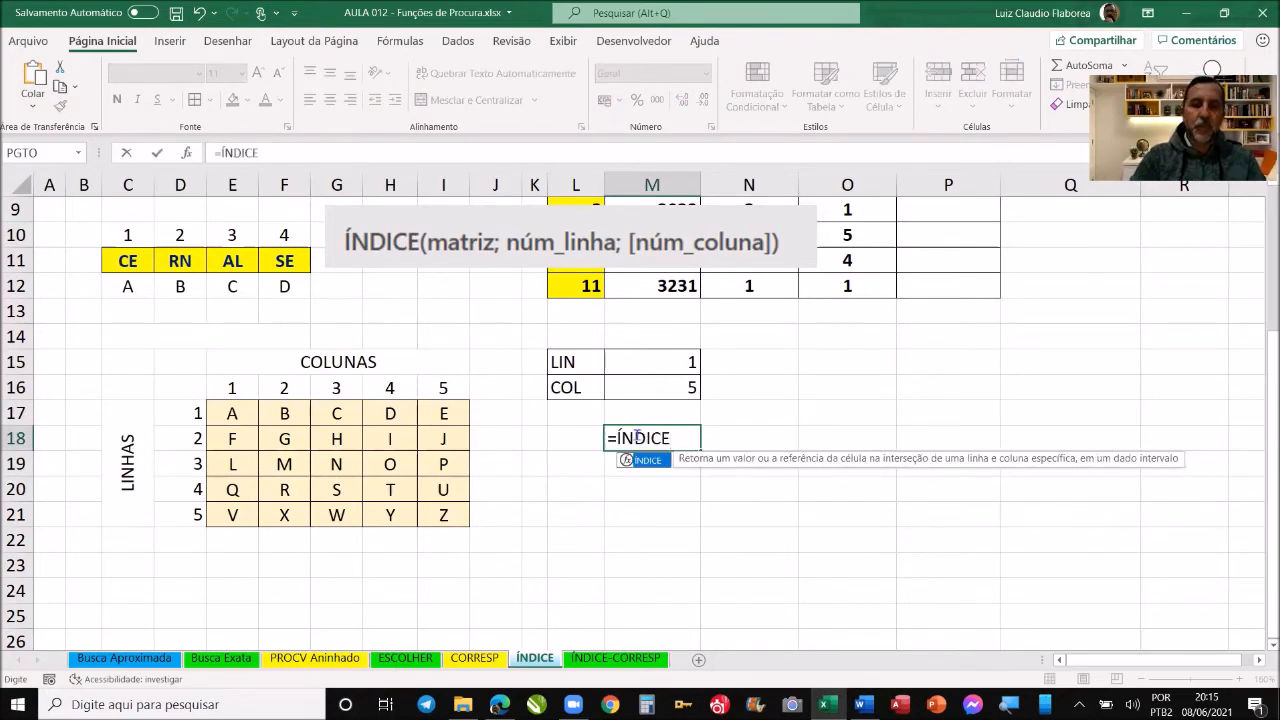
{"action": "type", "text": "("}
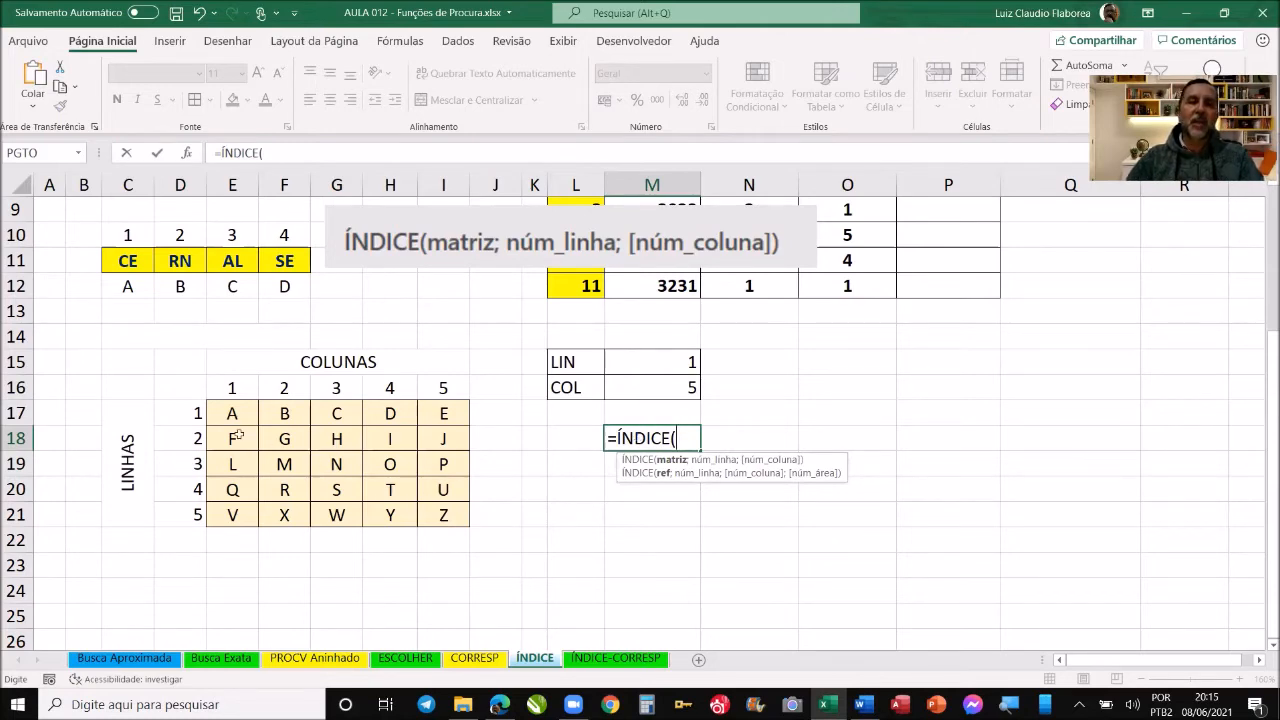
{"action": "left_click_drag", "start_coordinate": [231, 413], "coordinate": [430, 514]}
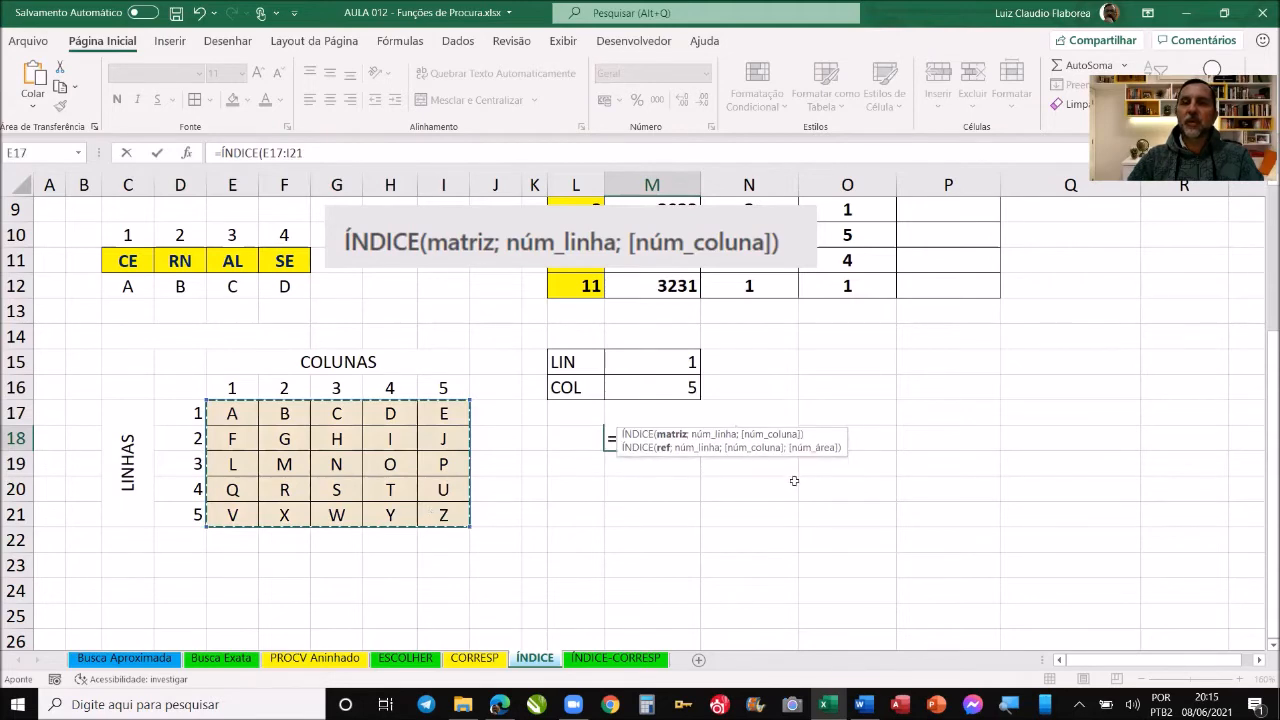
{"action": "left_click_drag", "start_coordinate": [821, 440], "coordinate": [818, 547]}
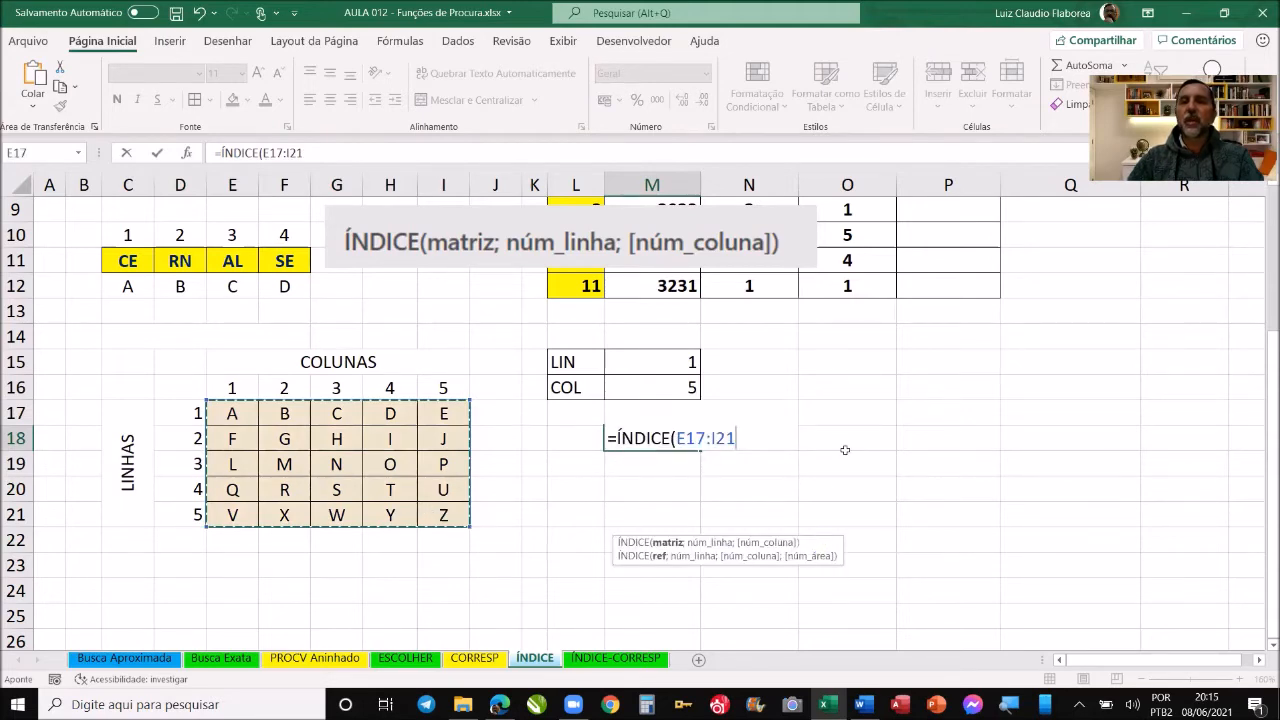
{"action": "type", "text": ";"}
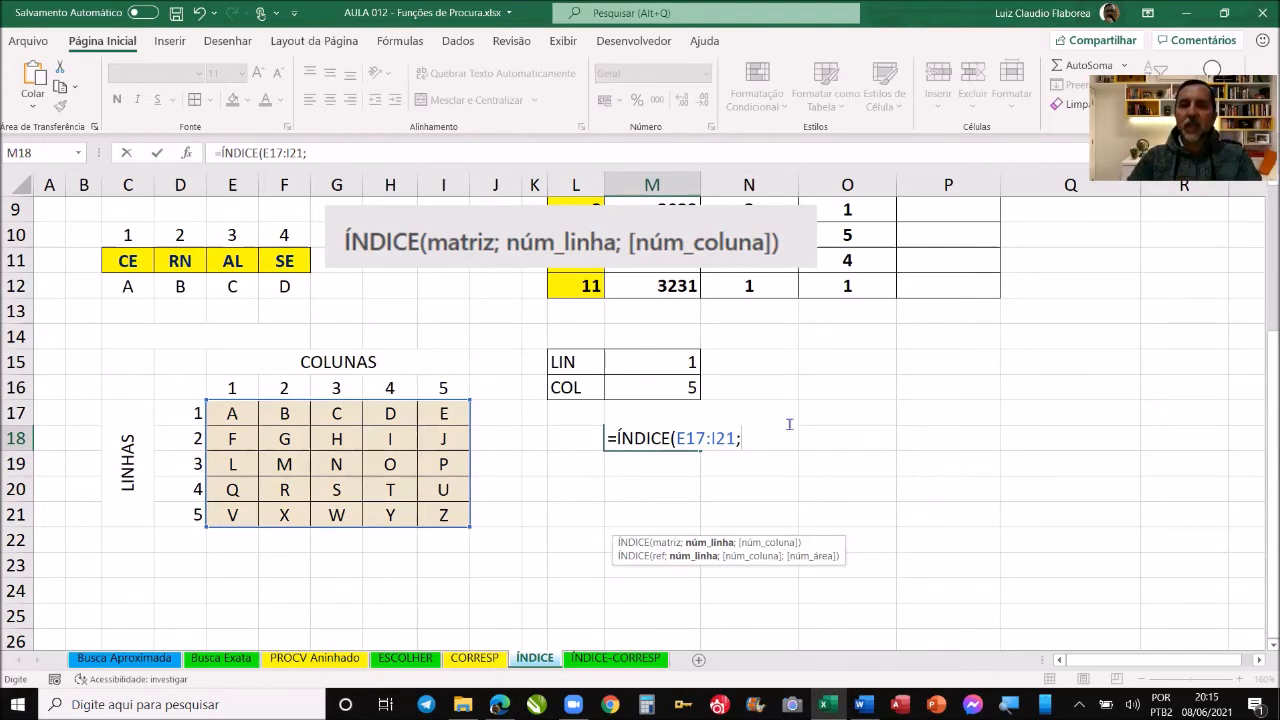
{"action": "left_click", "coordinate": [658, 362]}
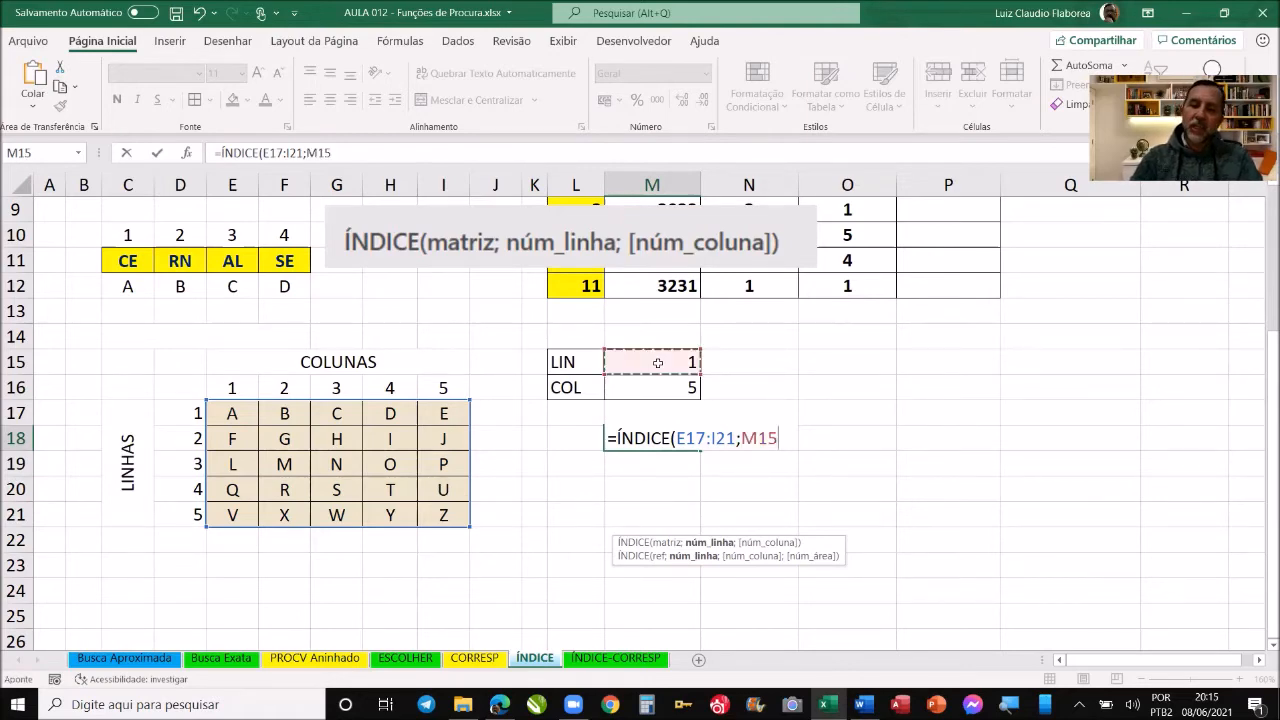
{"action": "type", "text": ";"}
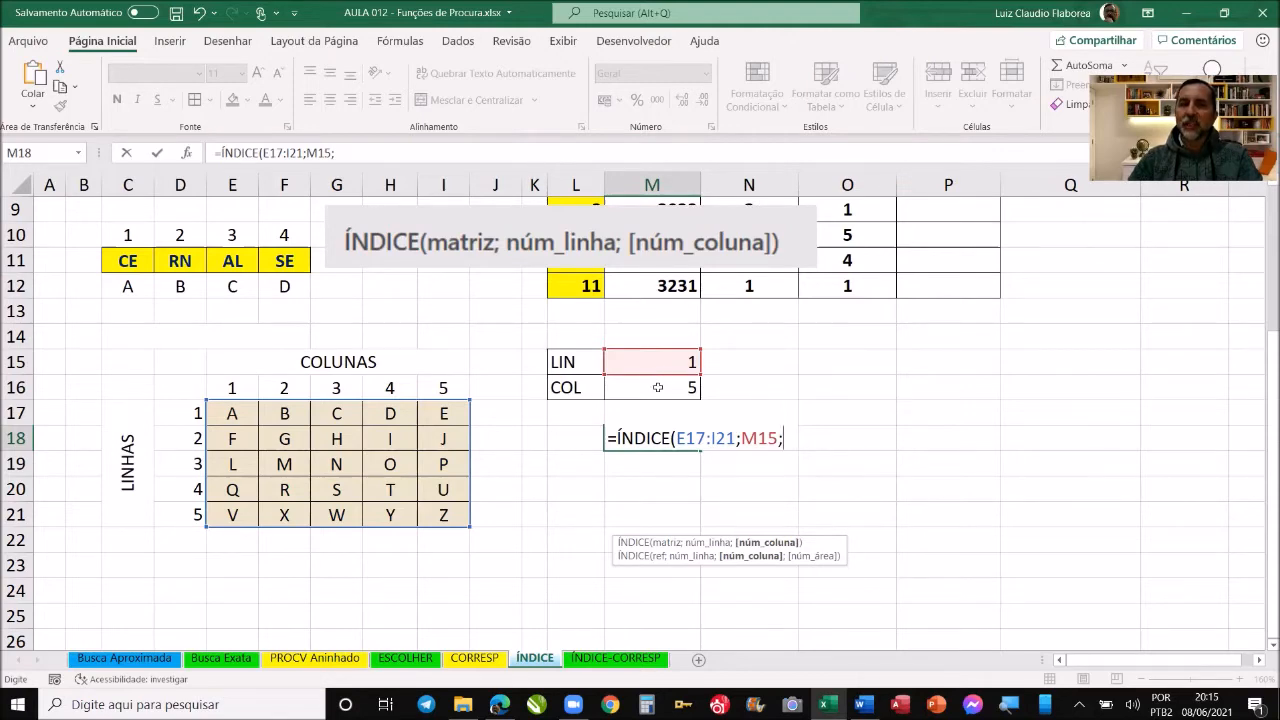
{"action": "left_click", "coordinate": [658, 387]}
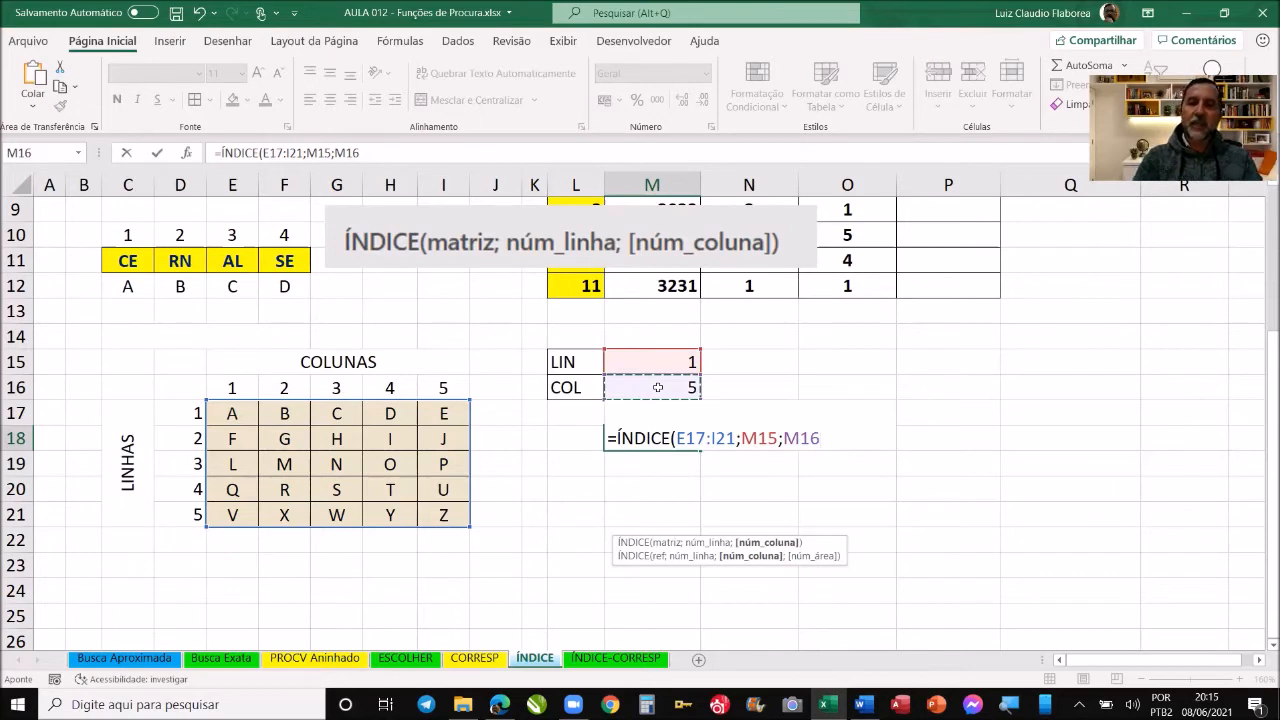
{"action": "type", "text": ")"}
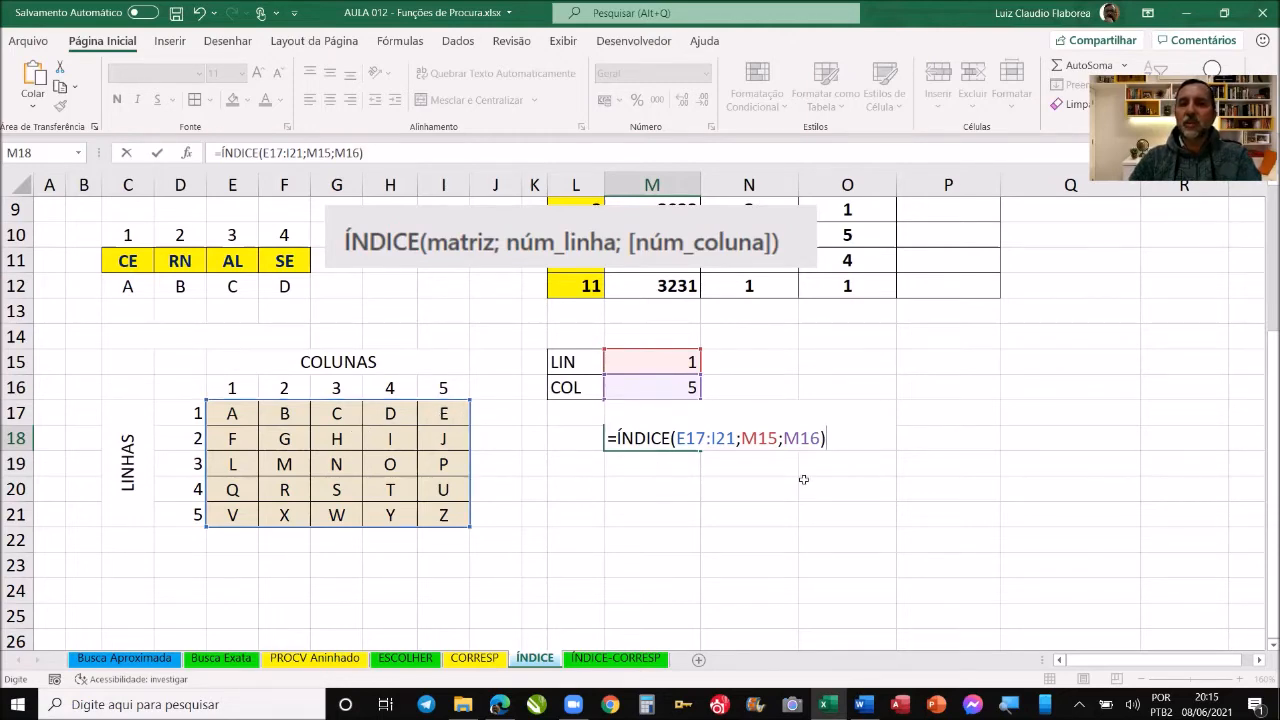
{"action": "key", "text": "Return"}
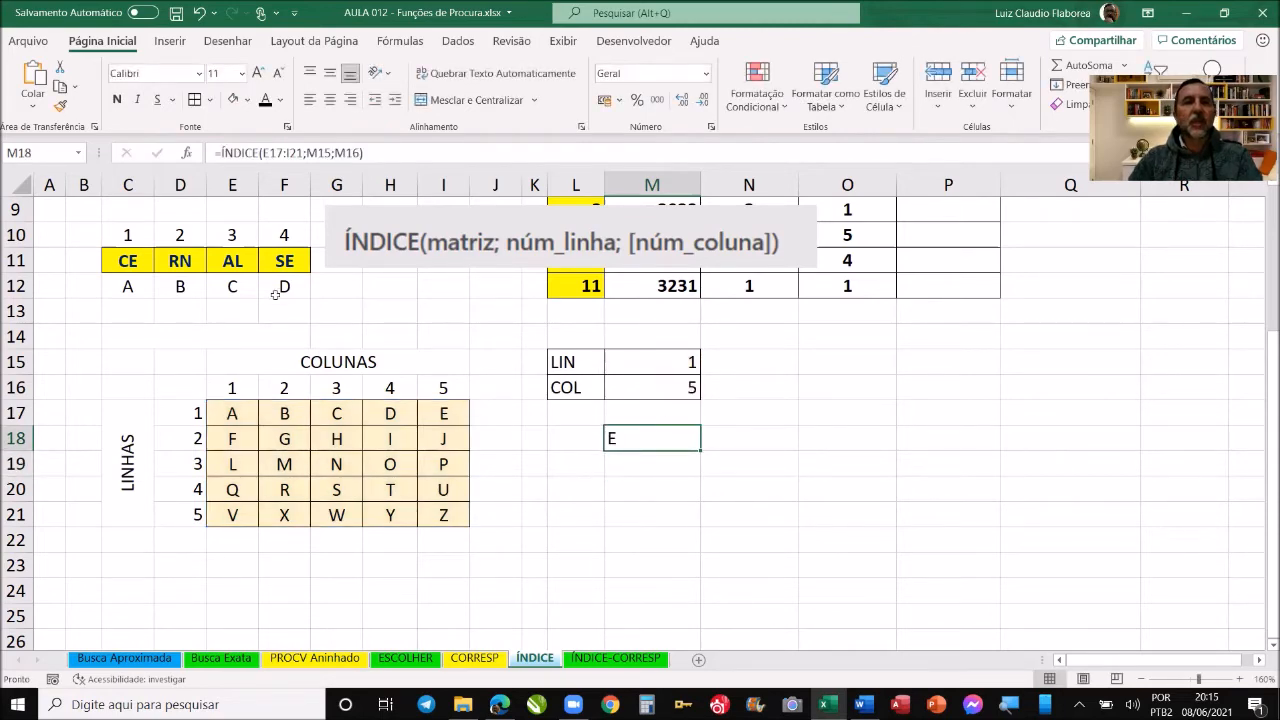
- Format the ÍNDICE result in M18 with the same light gold fill as the matrix, centred alignment and bold text
{"action": "left_click", "coordinate": [232, 99]}
{"action": "left_click", "coordinate": [329, 99]}
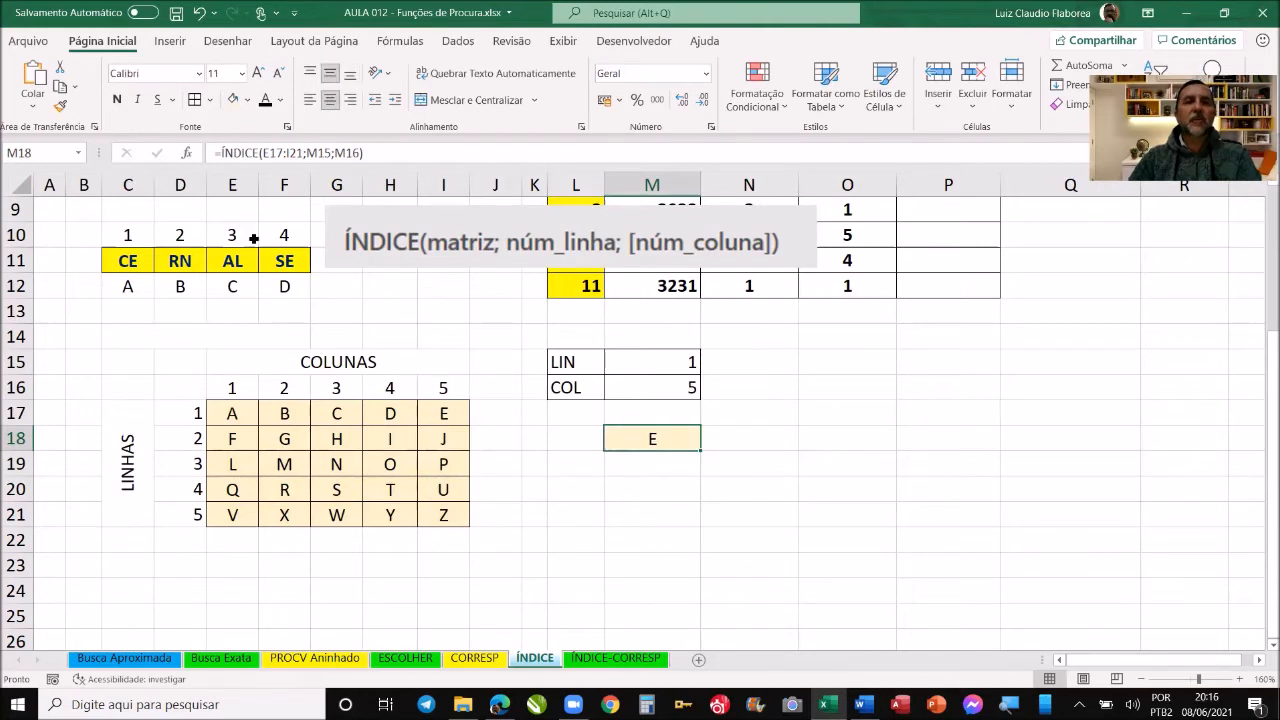
{"action": "left_click", "coordinate": [116, 99]}
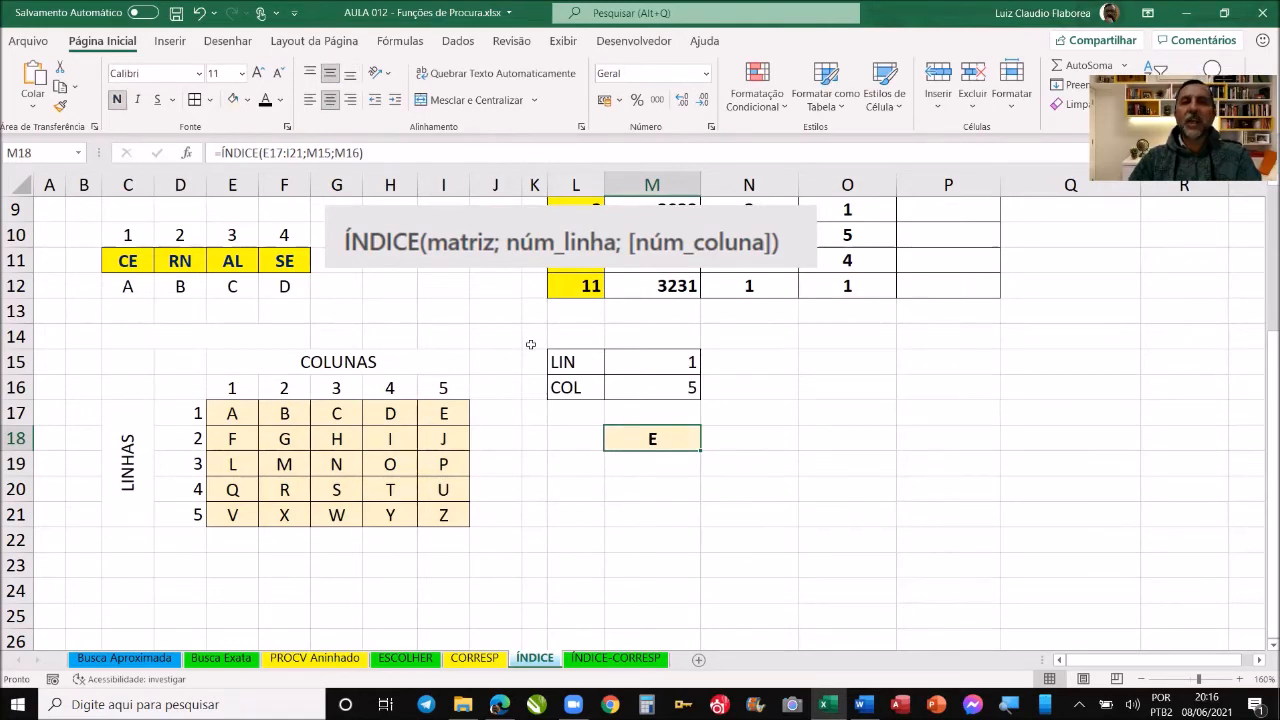
- Set LIN in M15 to 2 and COL in M16 to 4, and trace row 2 and column 4 to their intersection
{"action": "left_click", "coordinate": [665, 360]}
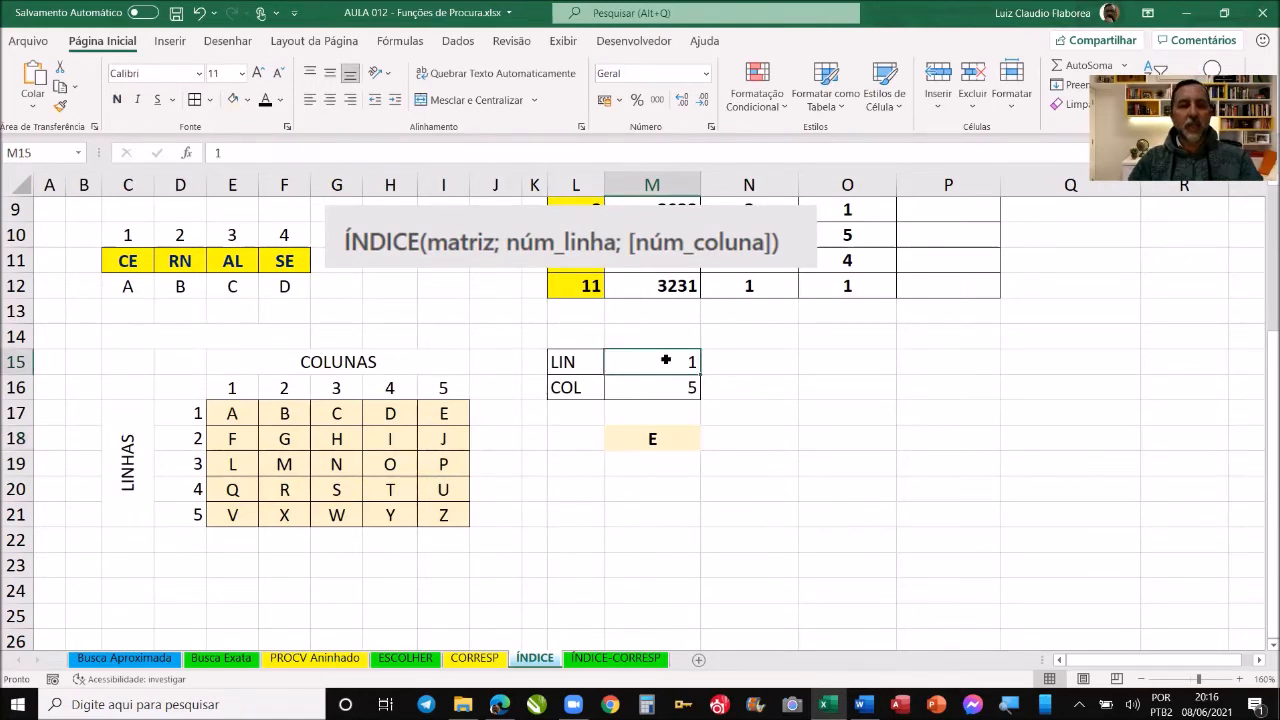
{"action": "type", "text": "2"}
{"action": "key", "text": "Return"}
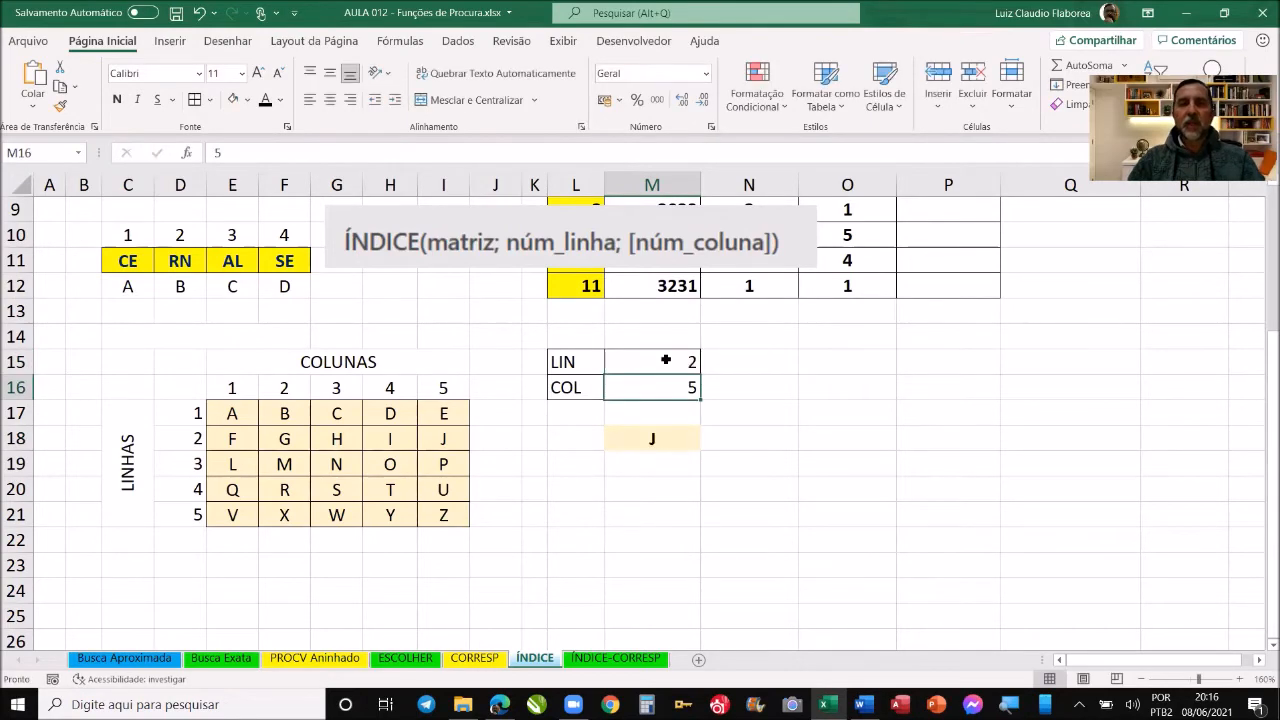
{"action": "type", "text": "4"}
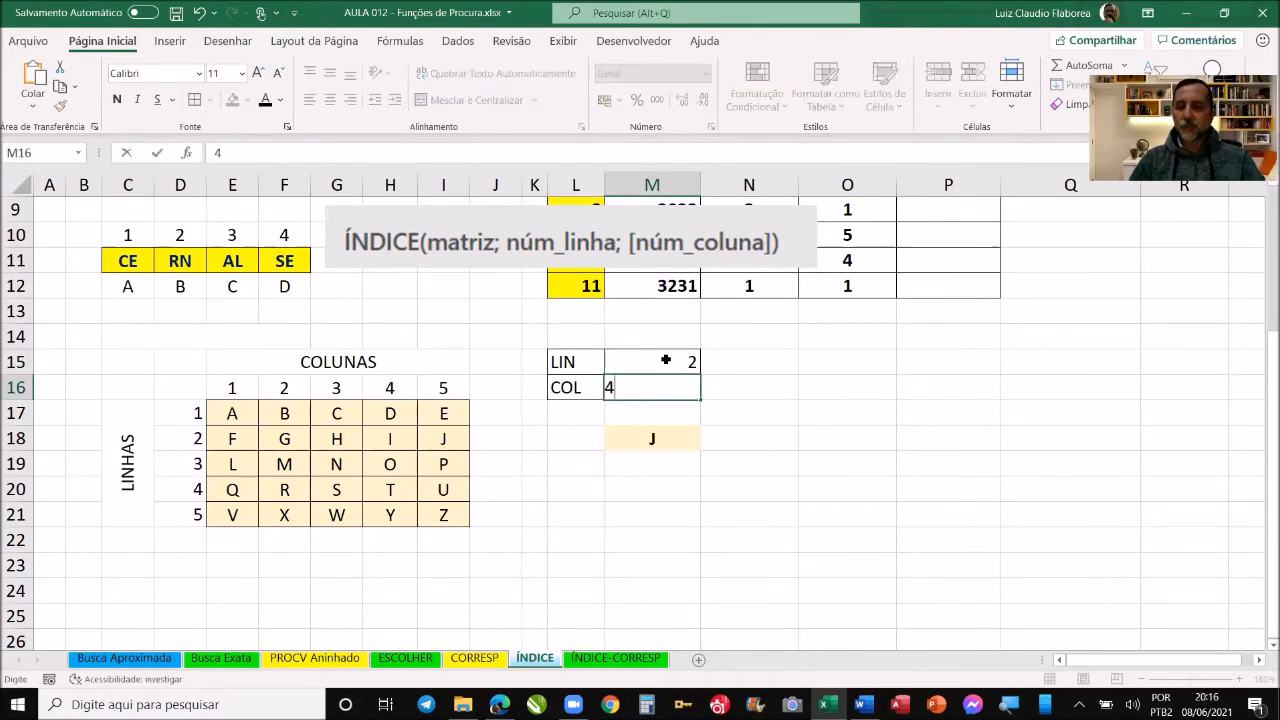
{"action": "key", "text": "Return"}
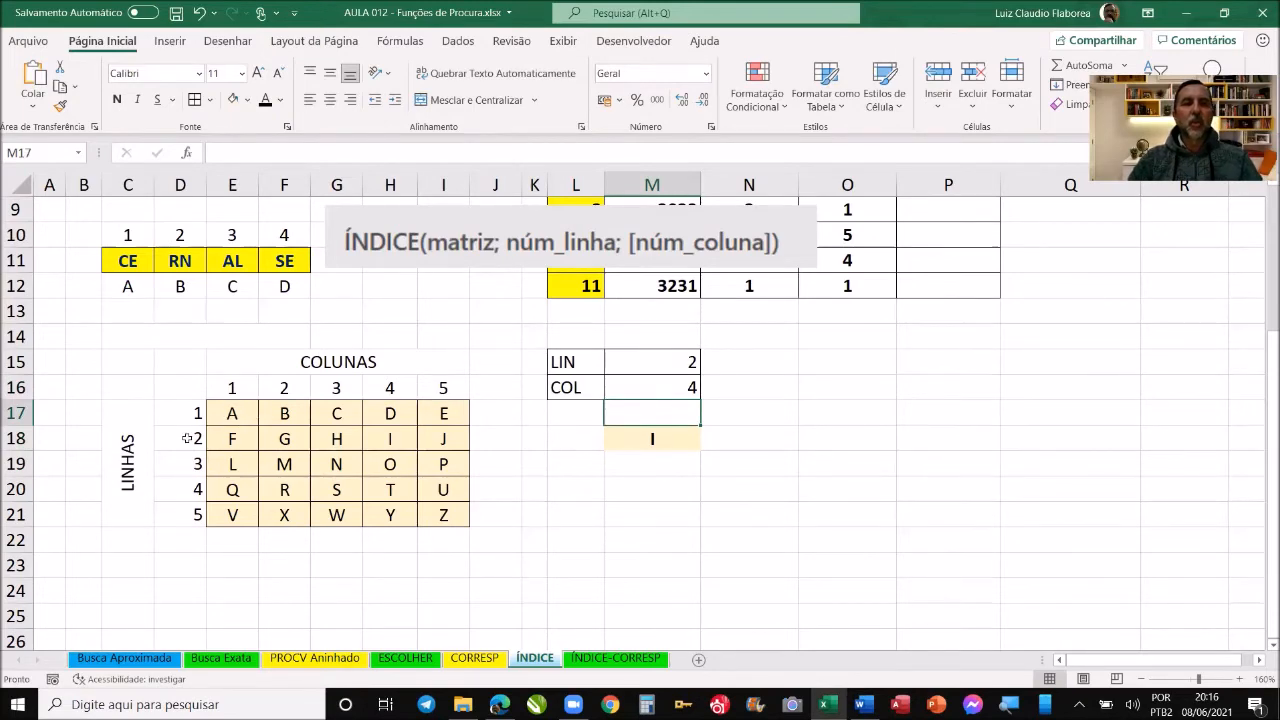
{"action": "left_click_drag", "start_coordinate": [186, 438], "coordinate": [395, 442]}
{"action": "left_click_drag", "start_coordinate": [390, 387], "coordinate": [390, 440]}
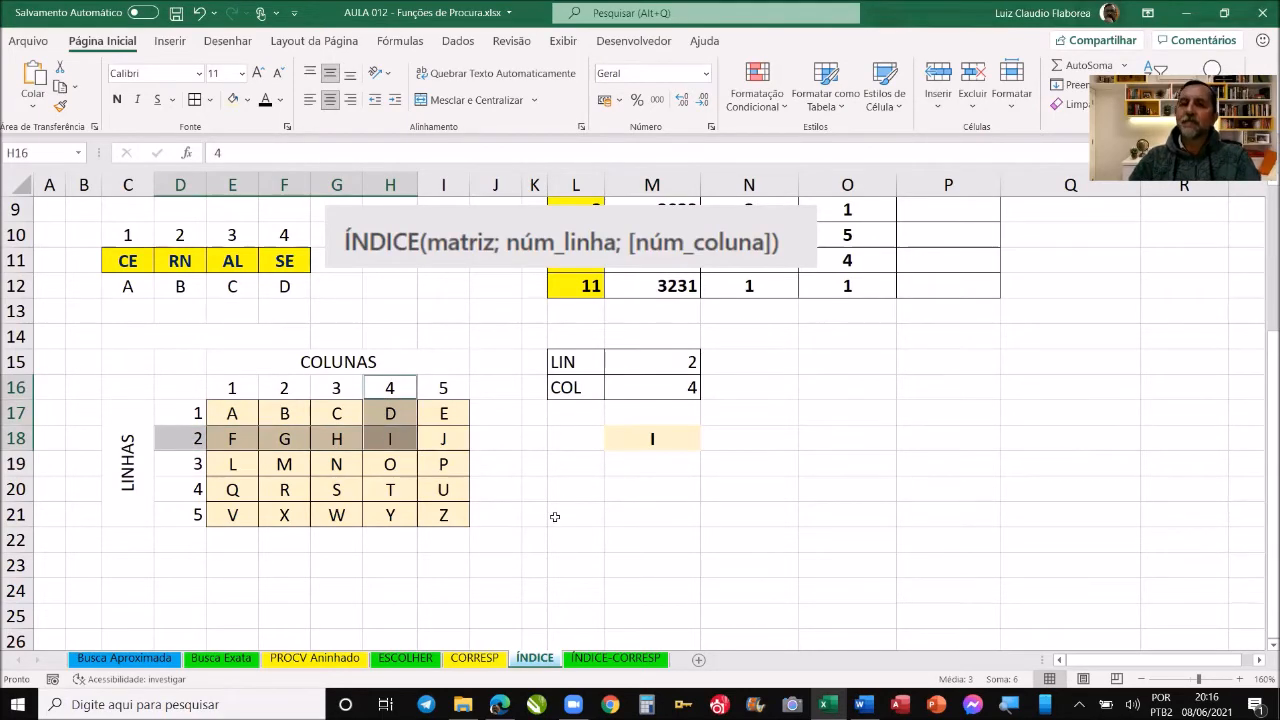
{"action": "left_click", "coordinate": [555, 516]}
- Replace the letter at row 2, column 4 of the letter matrix (H18) with a person's first name
{"action": "left_click", "coordinate": [400, 443]}
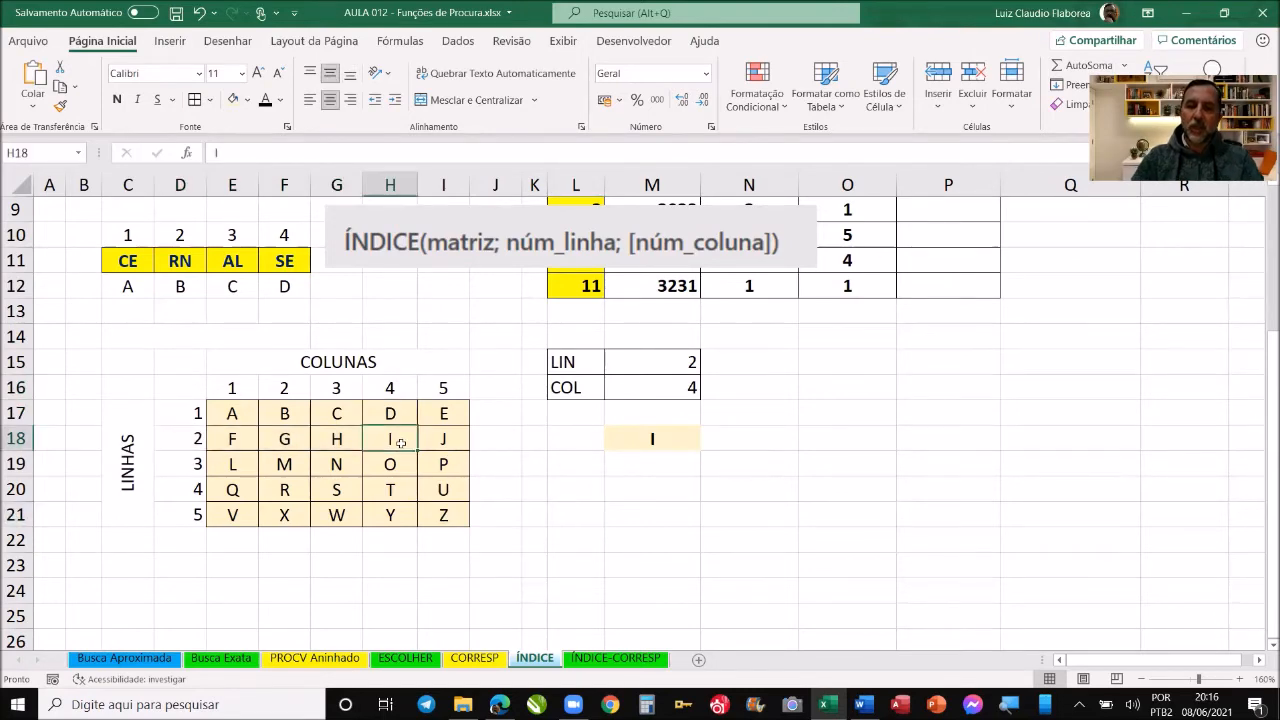
{"action": "type", "text": "LUIZ"}
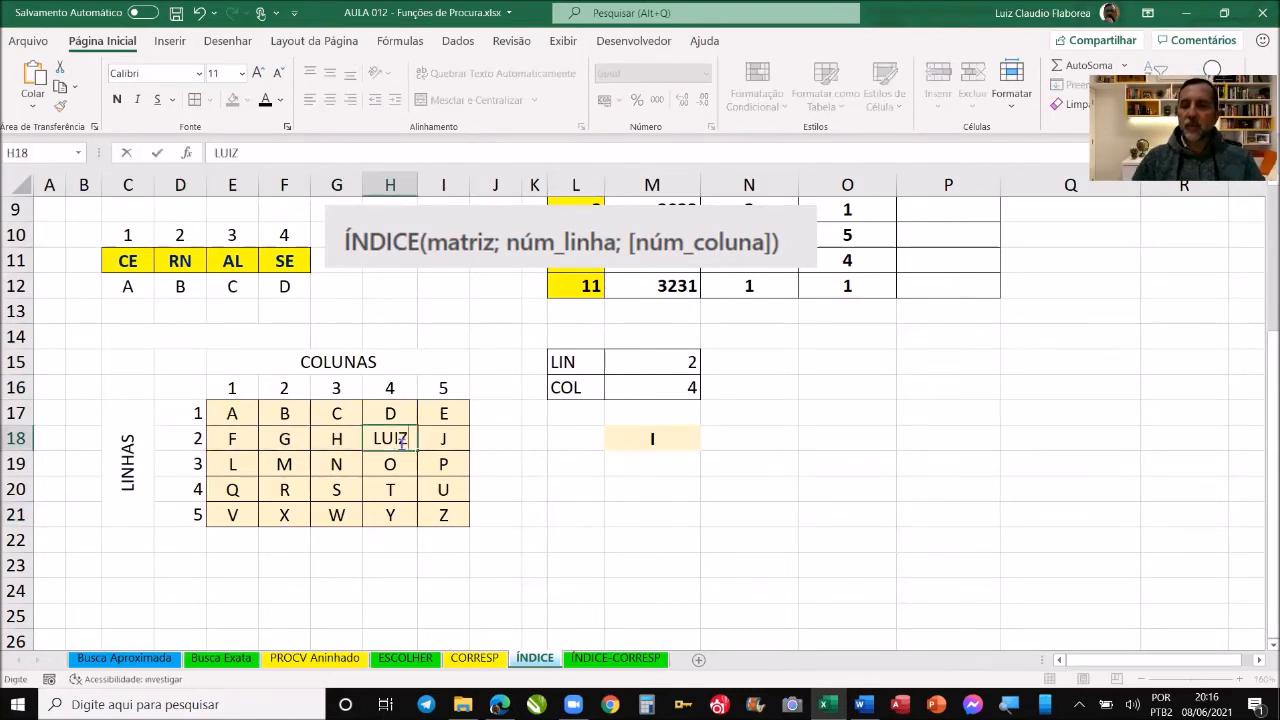
{"action": "key", "text": "Return"}
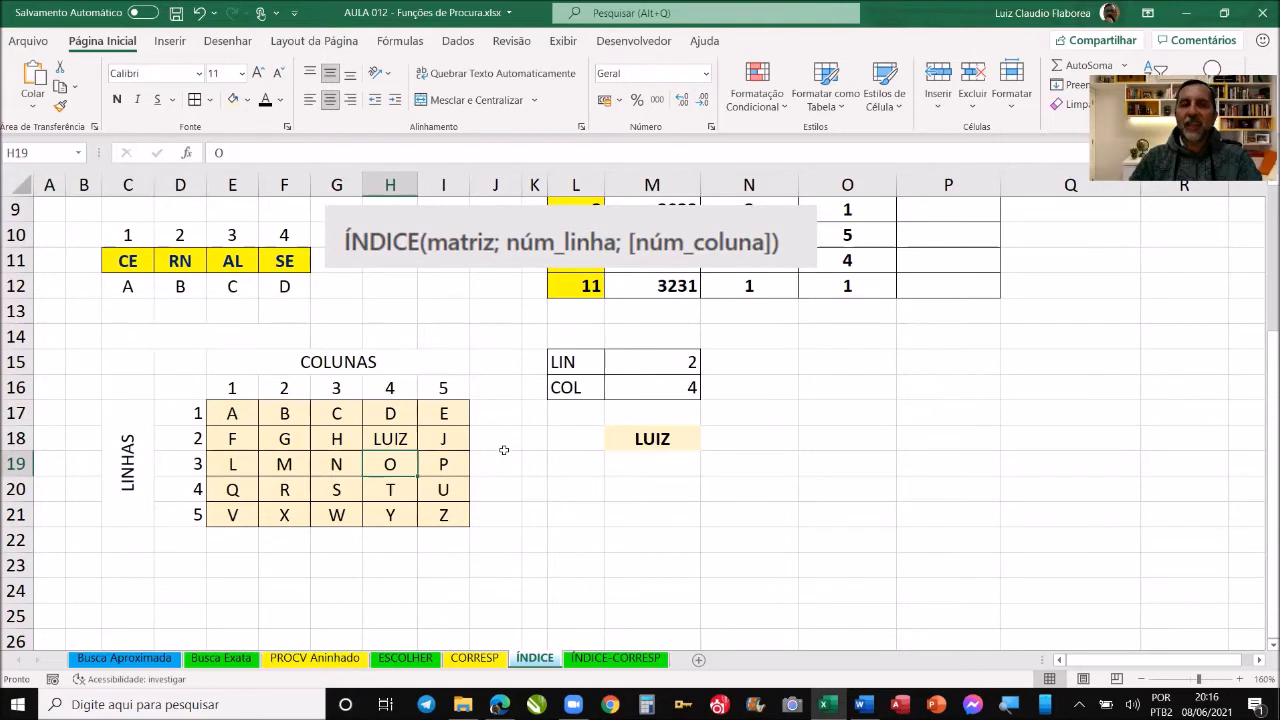
- Move the ÍNDICE syntax image to the empty area beside the LIN and COL cells, below the freight order table
{"action": "scroll", "coordinate": [504, 450], "scroll_direction": "up", "scroll_amount": 1}
{"action": "scroll", "coordinate": [504, 450], "scroll_direction": "up", "scroll_amount": 1}
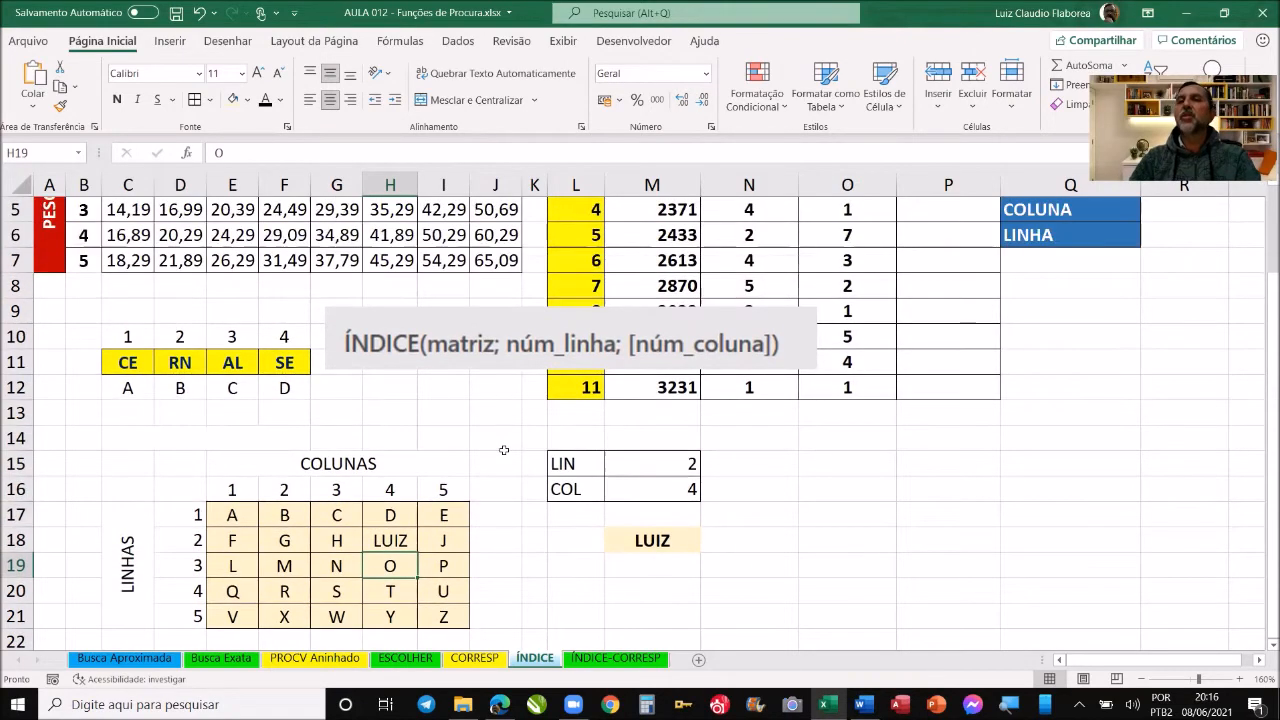
{"action": "left_click_drag", "start_coordinate": [453, 343], "coordinate": [847, 475]}
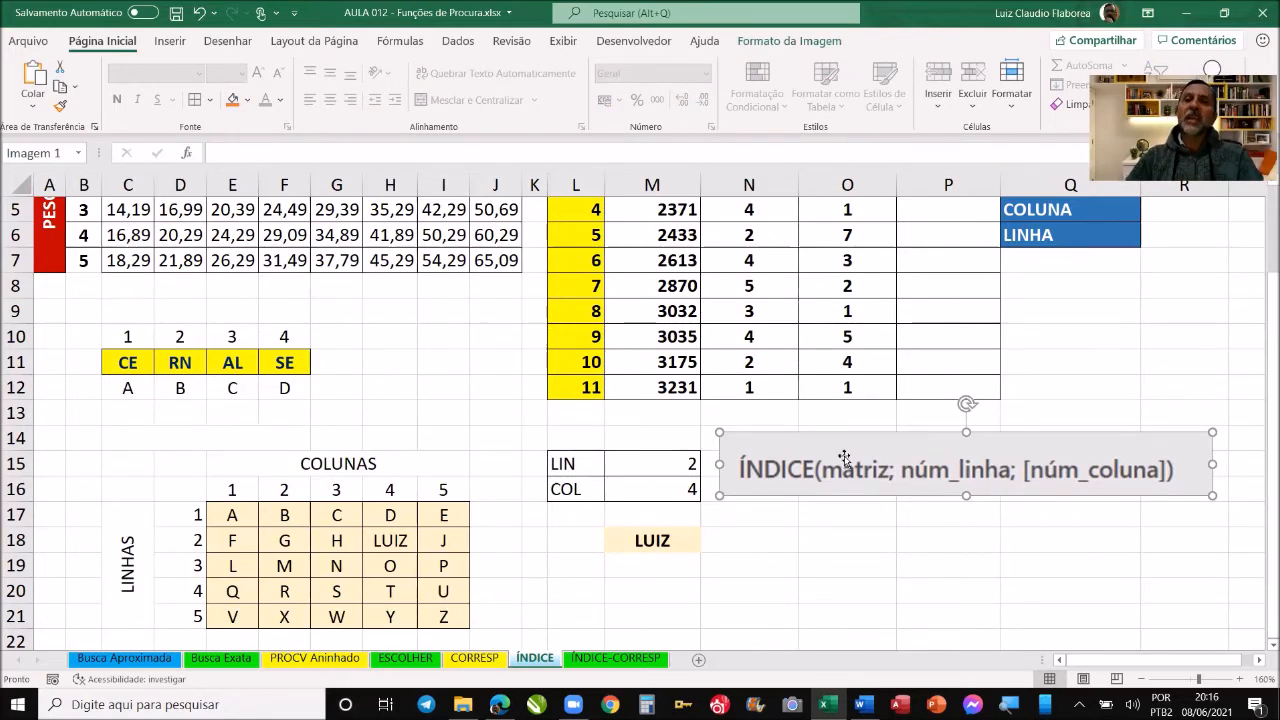
- Examine the freight value matrix C3:J7, its PESO row numbers B3:B7 and its Distância column numbers C2:J2
{"action": "scroll", "coordinate": [846, 474], "scroll_direction": "up", "scroll_amount": 2}
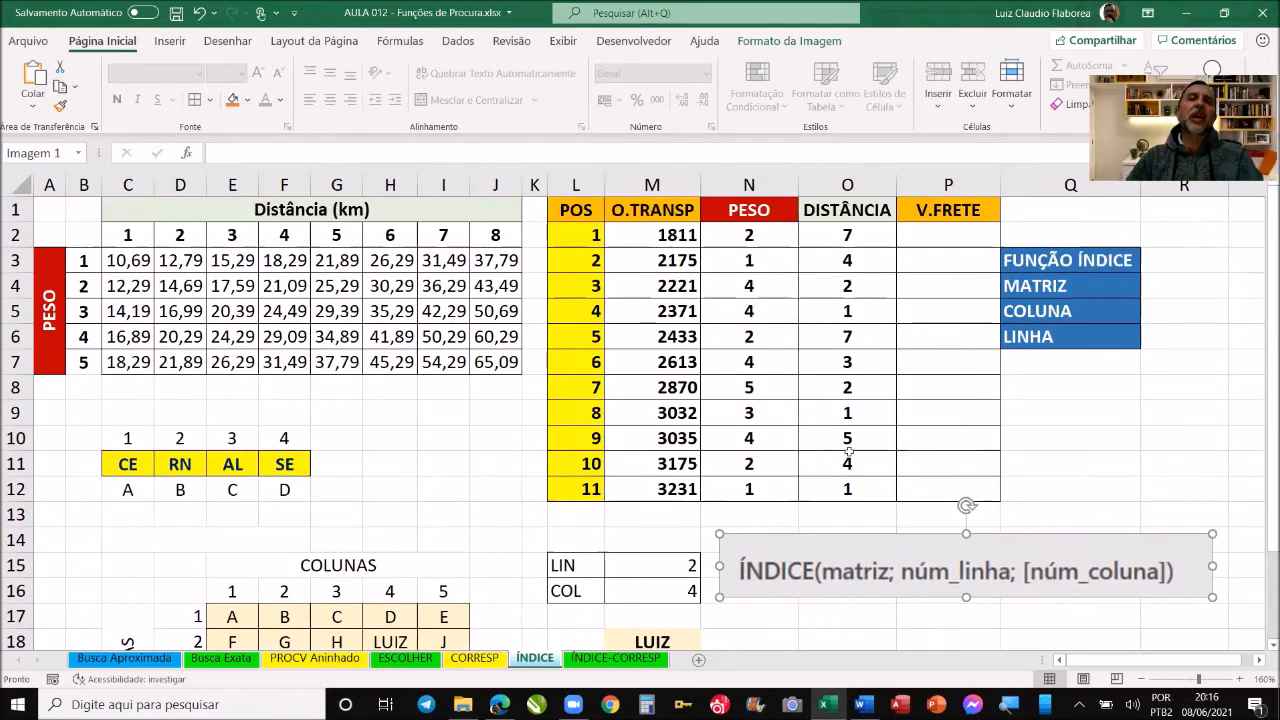
{"action": "left_click", "coordinate": [940, 232]}
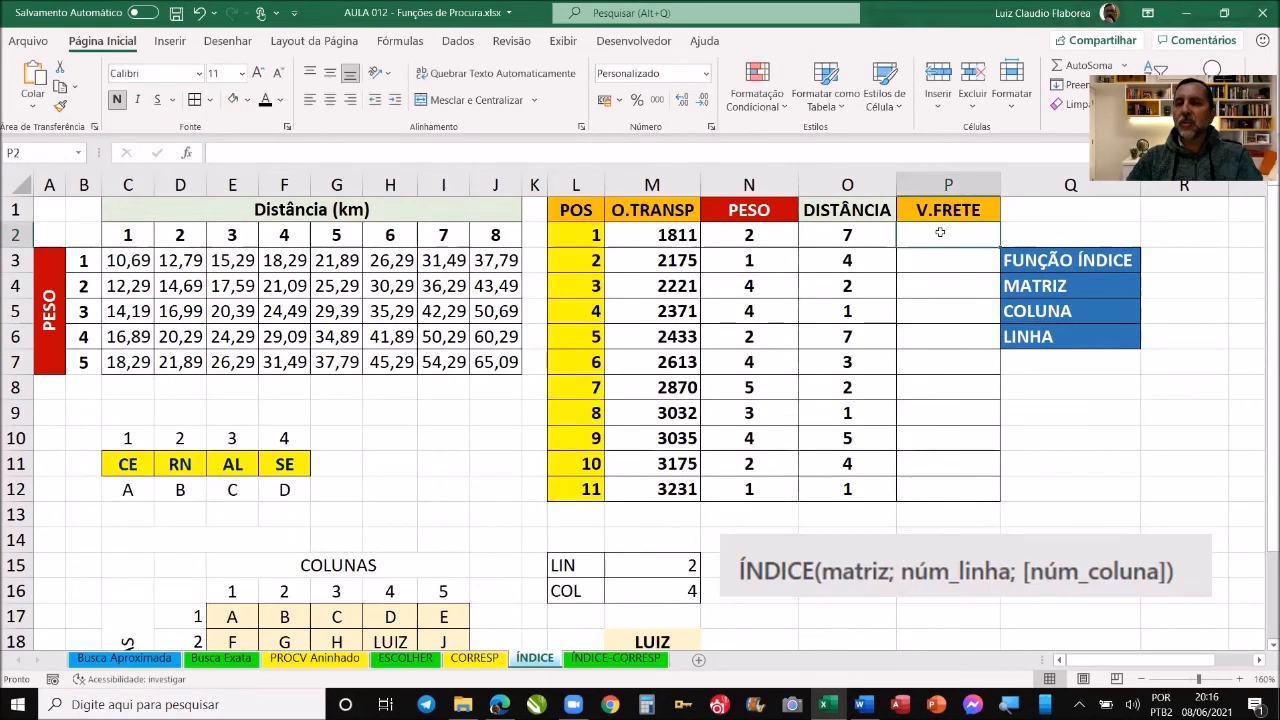
{"action": "left_click_drag", "start_coordinate": [110, 259], "coordinate": [495, 361]}
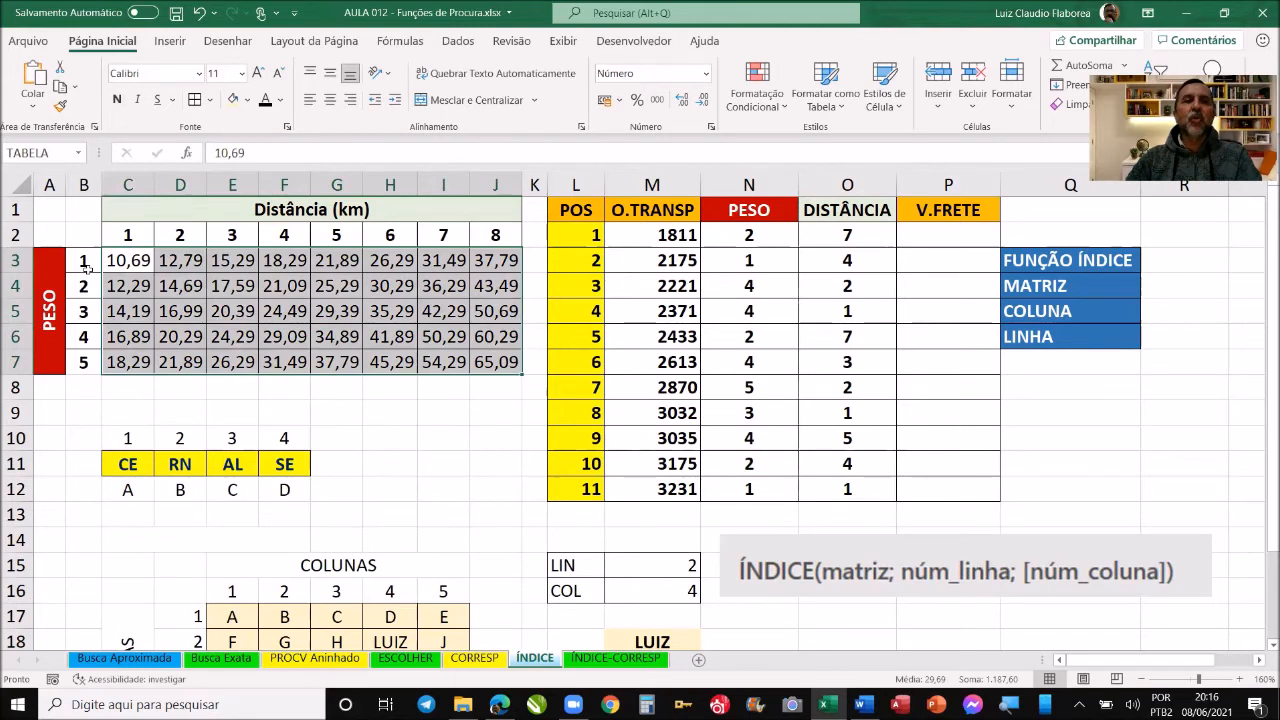
{"action": "left_click", "coordinate": [87, 261]}
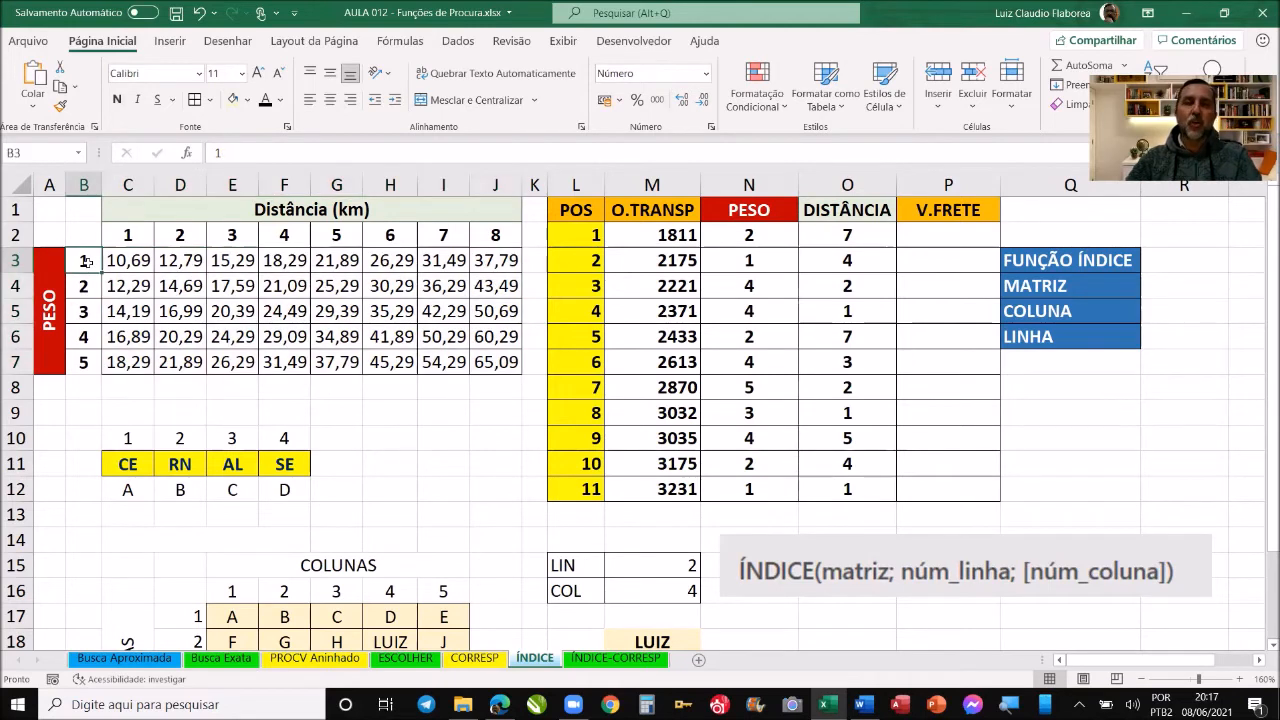
{"action": "left_click_drag", "start_coordinate": [87, 262], "coordinate": [83, 362]}
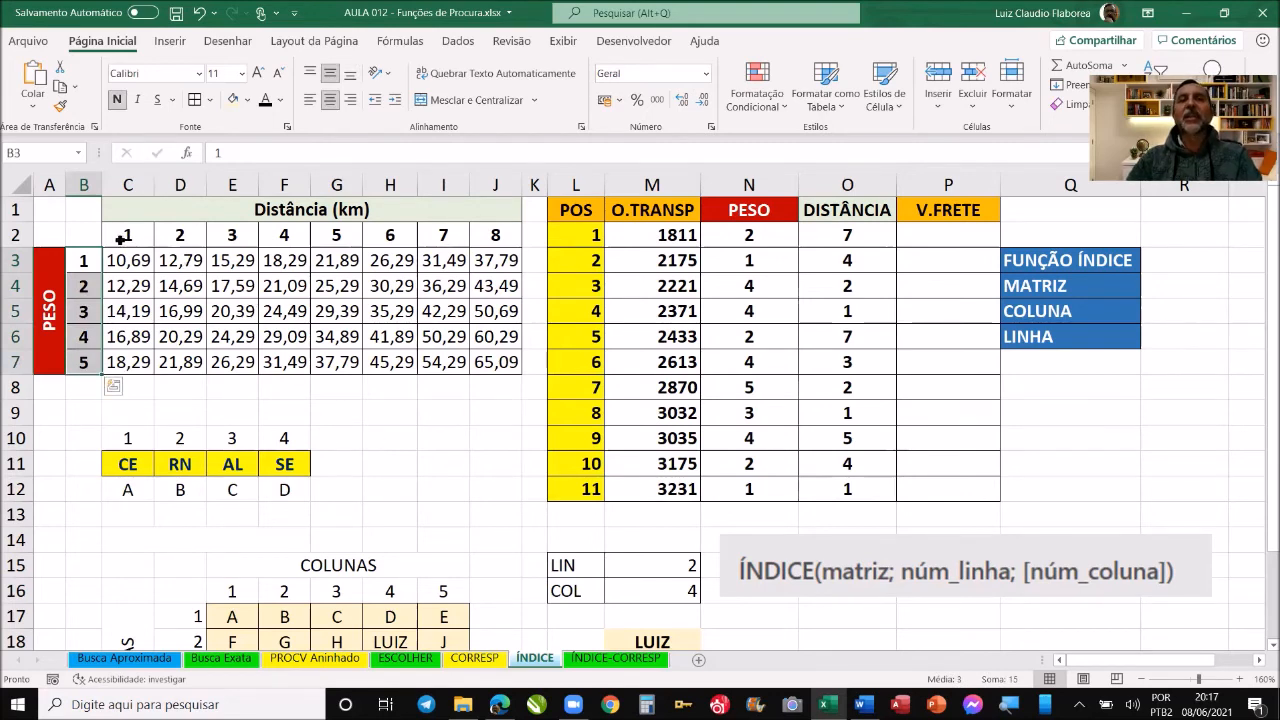
{"action": "left_click_drag", "start_coordinate": [131, 234], "coordinate": [493, 235]}
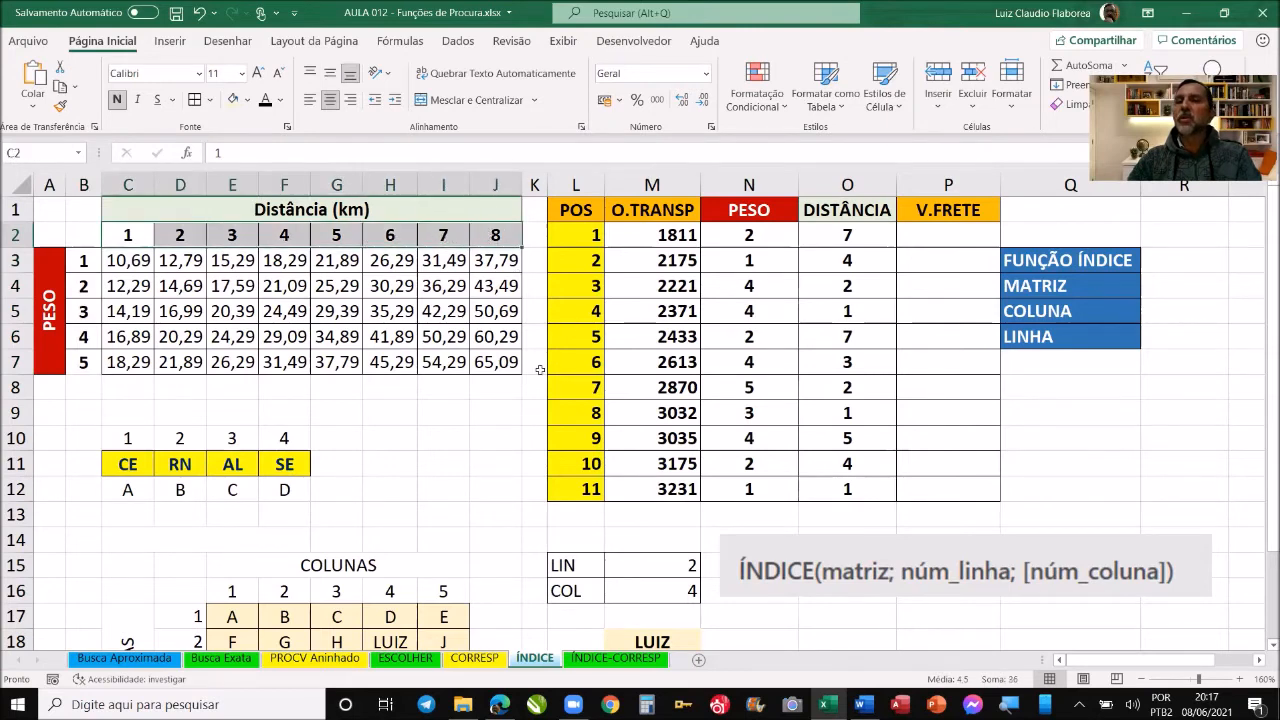
- Start an ÍNDICE formula in P2 with the named range TABELA (C3:J7) as matrix, and move the syntax tooltip below the formula
{"action": "left_click", "coordinate": [938, 234]}
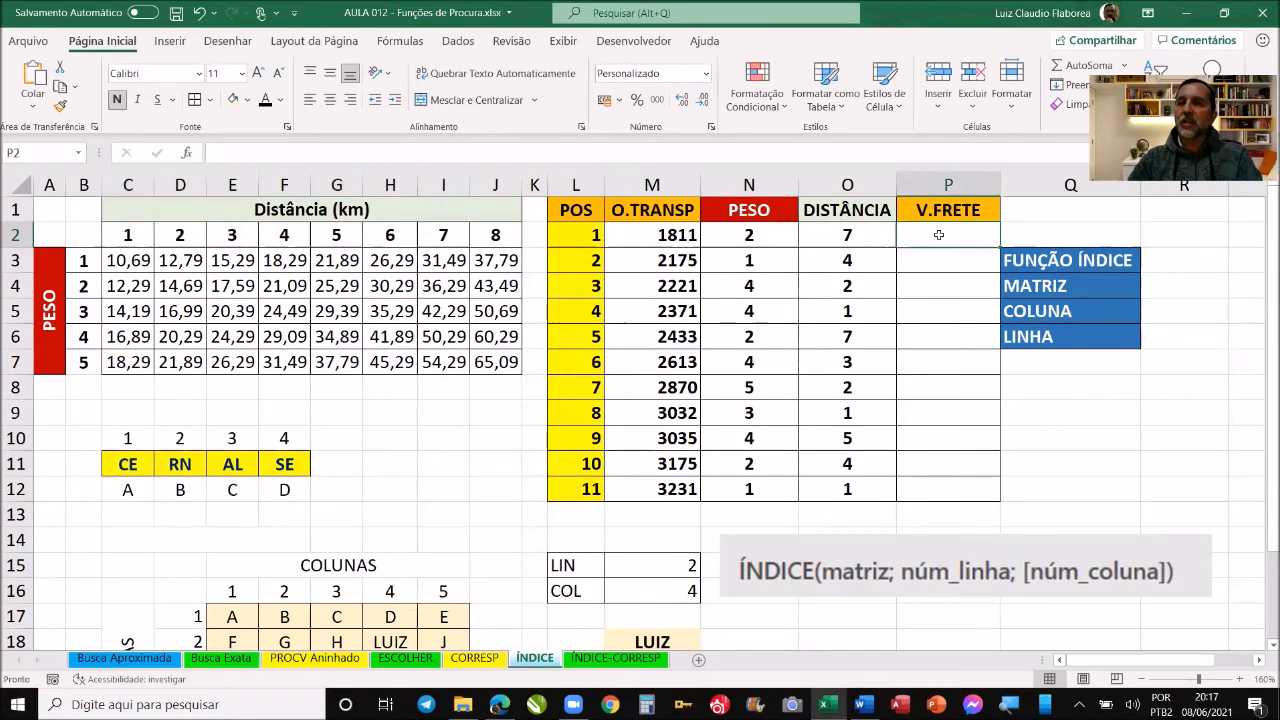
{"action": "type", "text": "="}
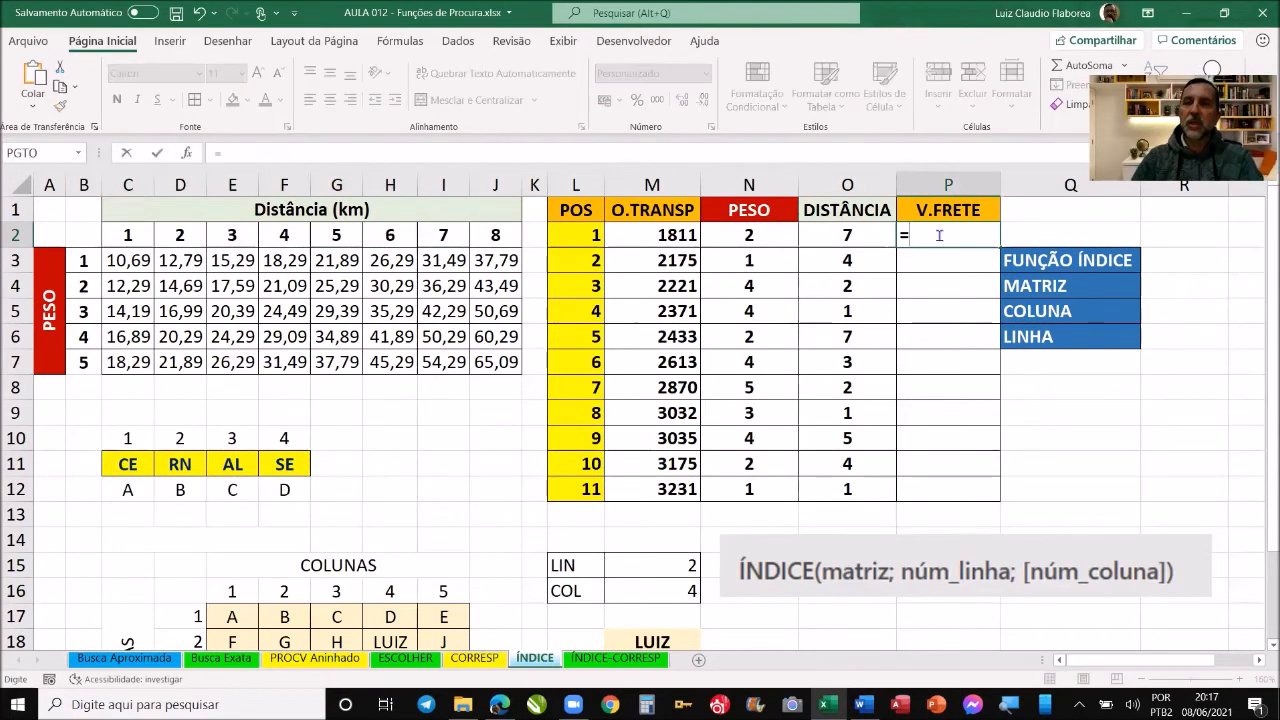
{"action": "type", "text": "ÍN"}
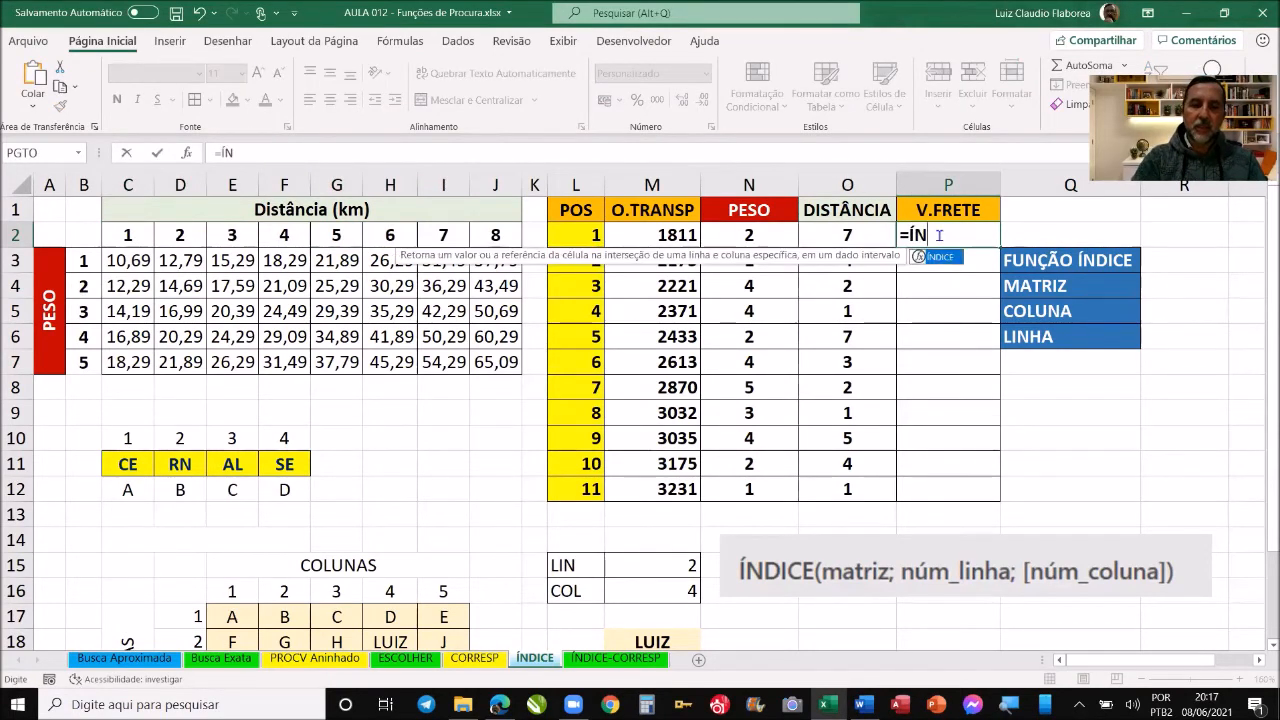
{"action": "type", "text": "DICE("}
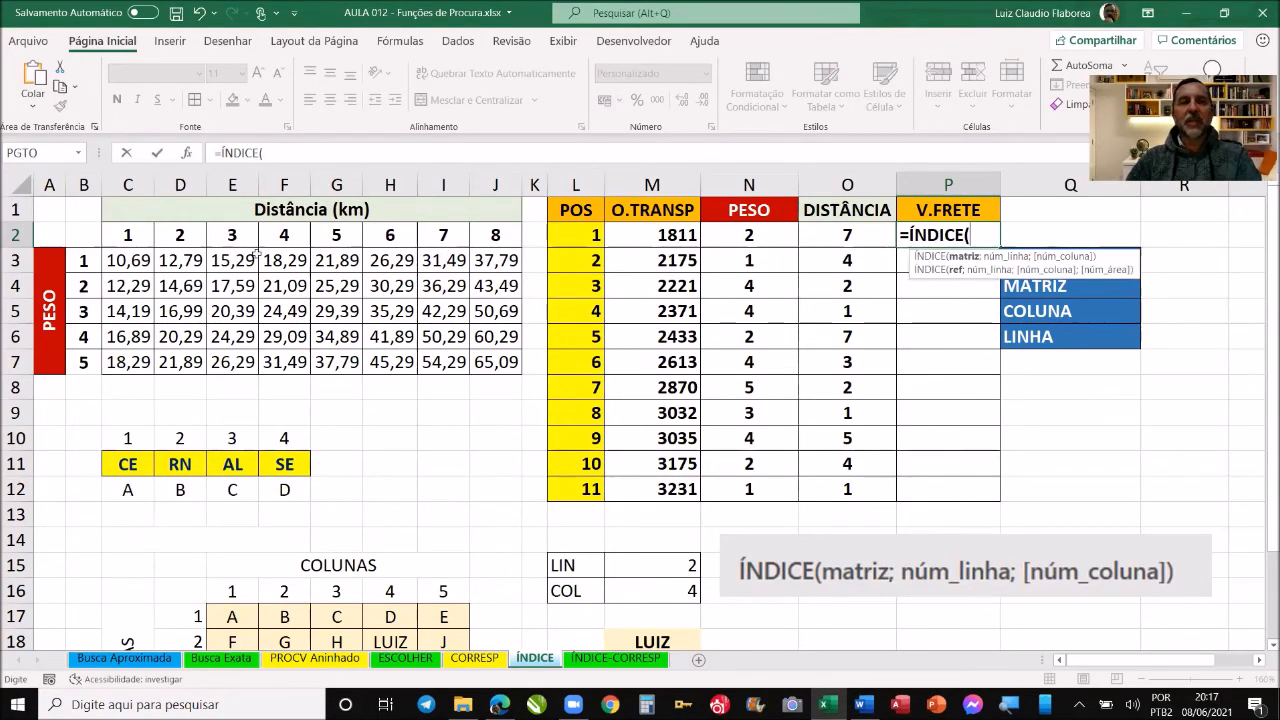
{"action": "left_click_drag", "start_coordinate": [130, 260], "coordinate": [475, 356]}
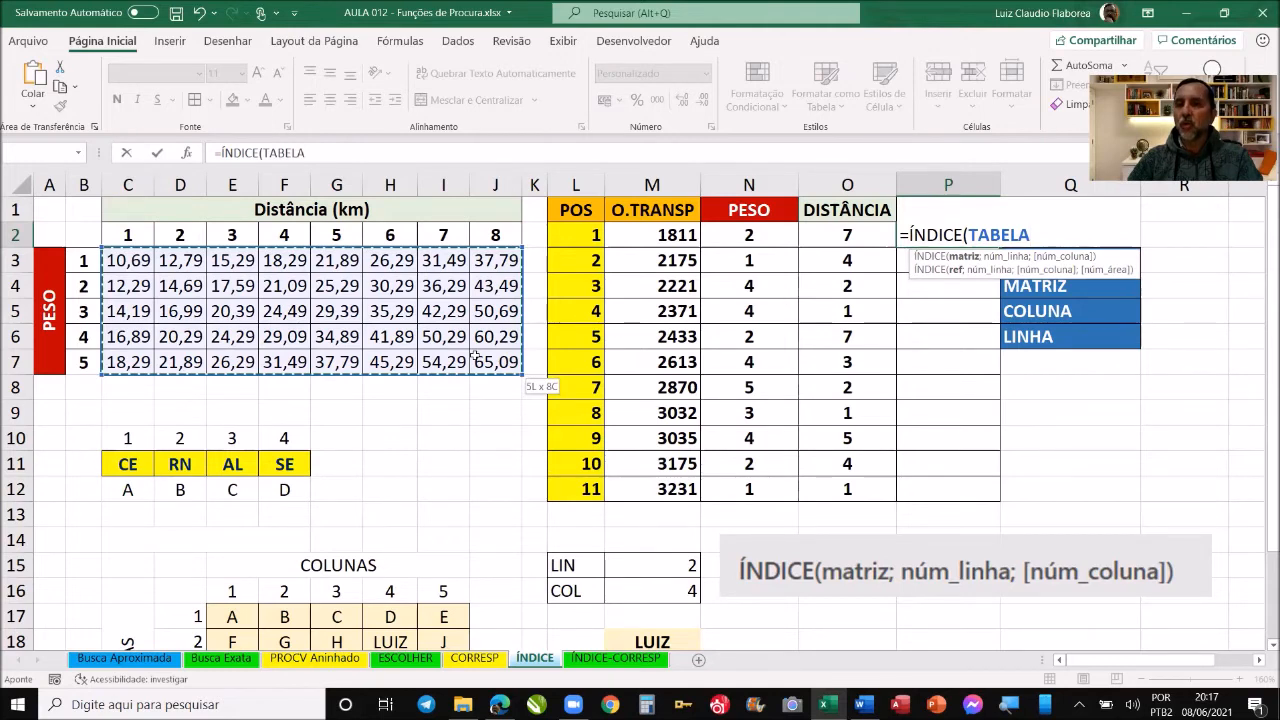
{"action": "mouse_move", "coordinate": [475, 355]}
{"action": "left_mouse_down"}
{"action": "mouse_move", "coordinate": [456, 344]}
{"action": "mouse_move", "coordinate": [473, 353]}
{"action": "left_mouse_up"}
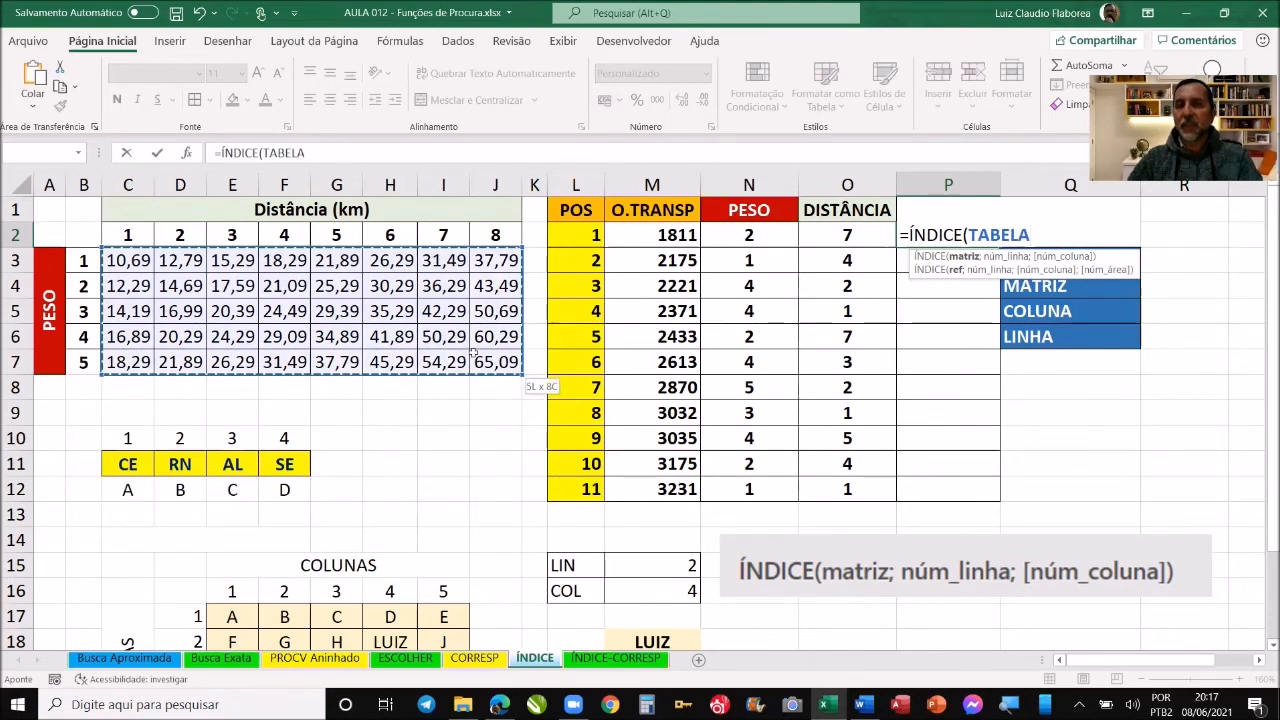
{"action": "left_click_drag", "start_coordinate": [474, 354], "coordinate": [474, 354]}
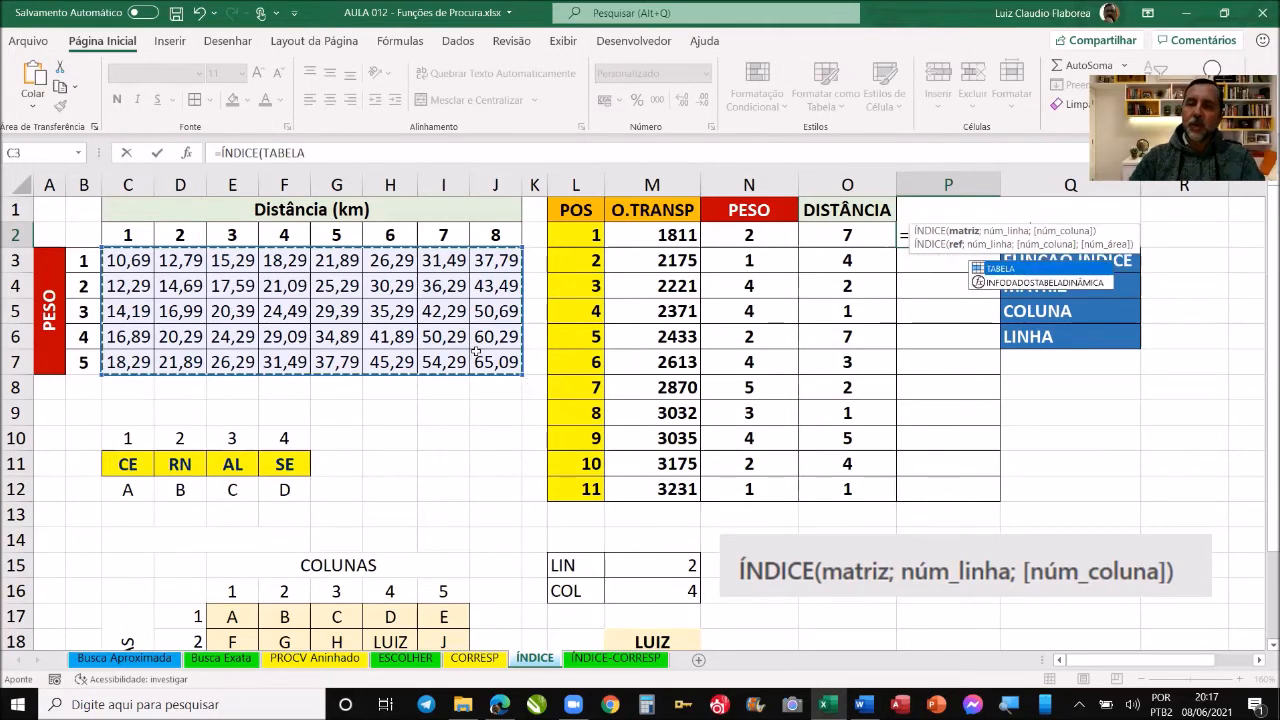
{"action": "left_click_drag", "start_coordinate": [1106, 240], "coordinate": [1100, 357]}
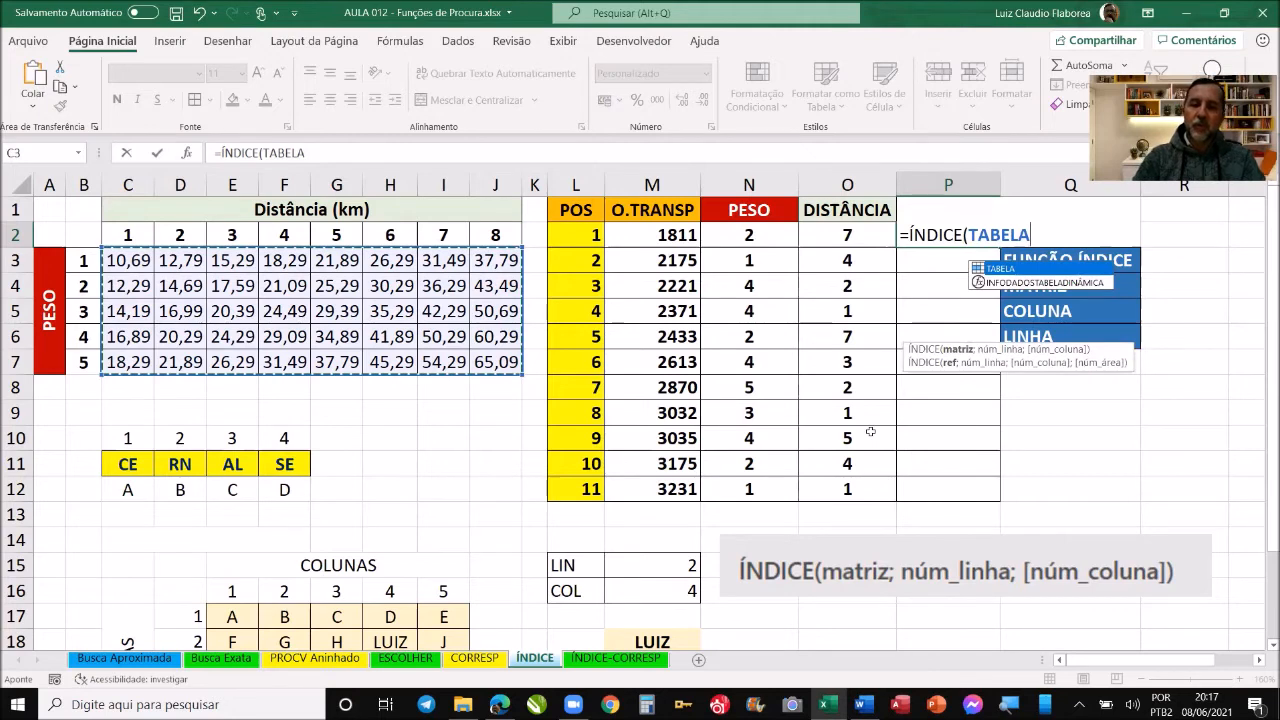
- Complete the P2 formula as =ÍNDICE(TABELA;N2;O2), using PESO as the row and DISTÂNCIA as the column
{"action": "type", "text": ";"}
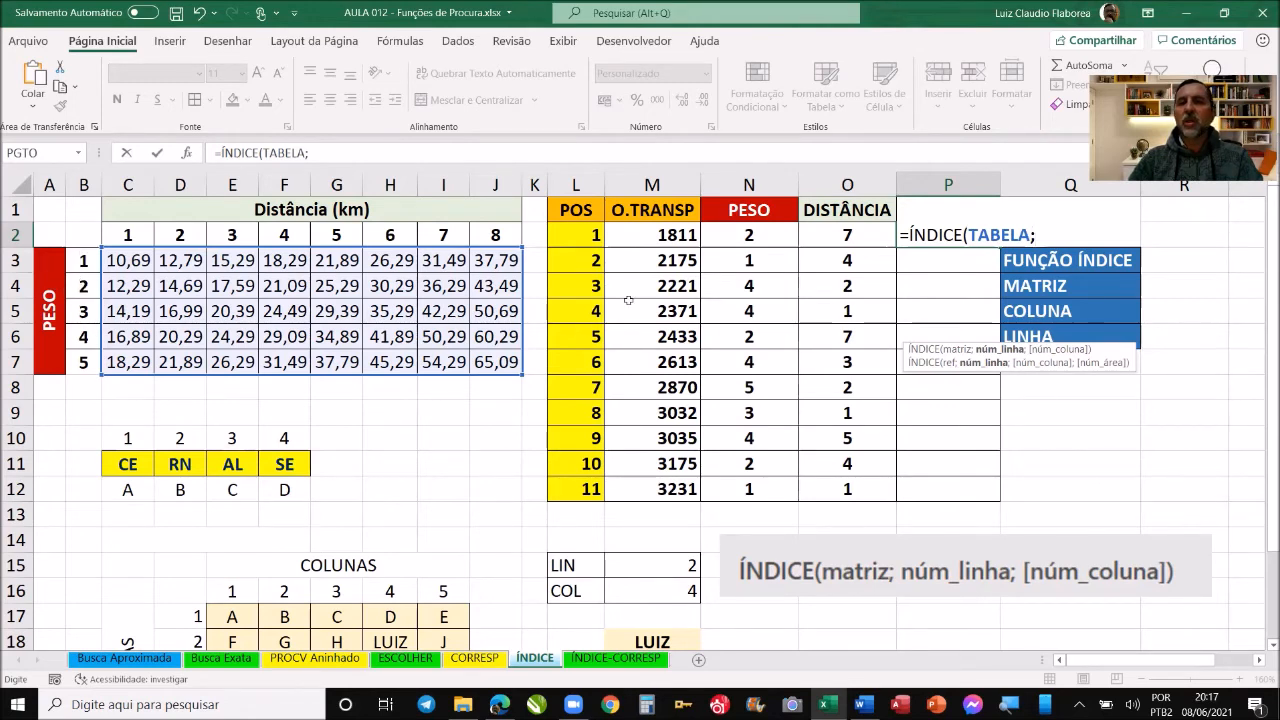
{"action": "left_click", "coordinate": [777, 234]}
{"action": "type", "text": ";"}
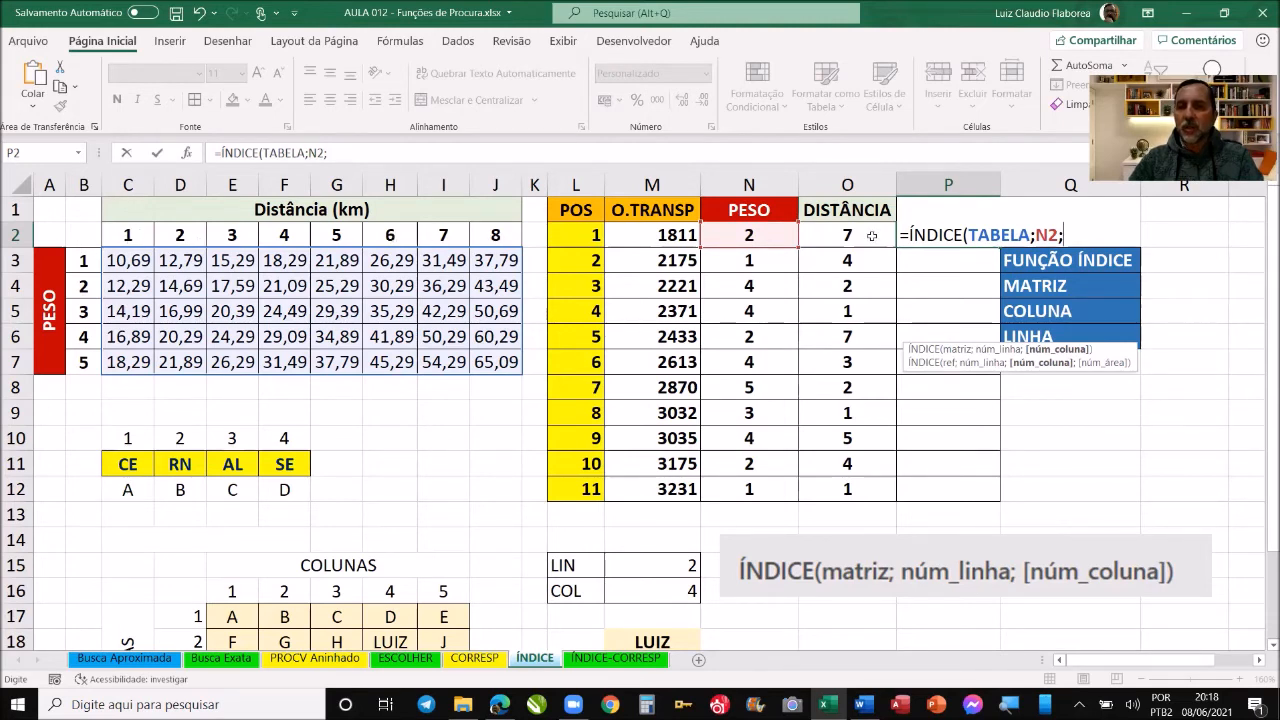
{"action": "left_click", "coordinate": [872, 236]}
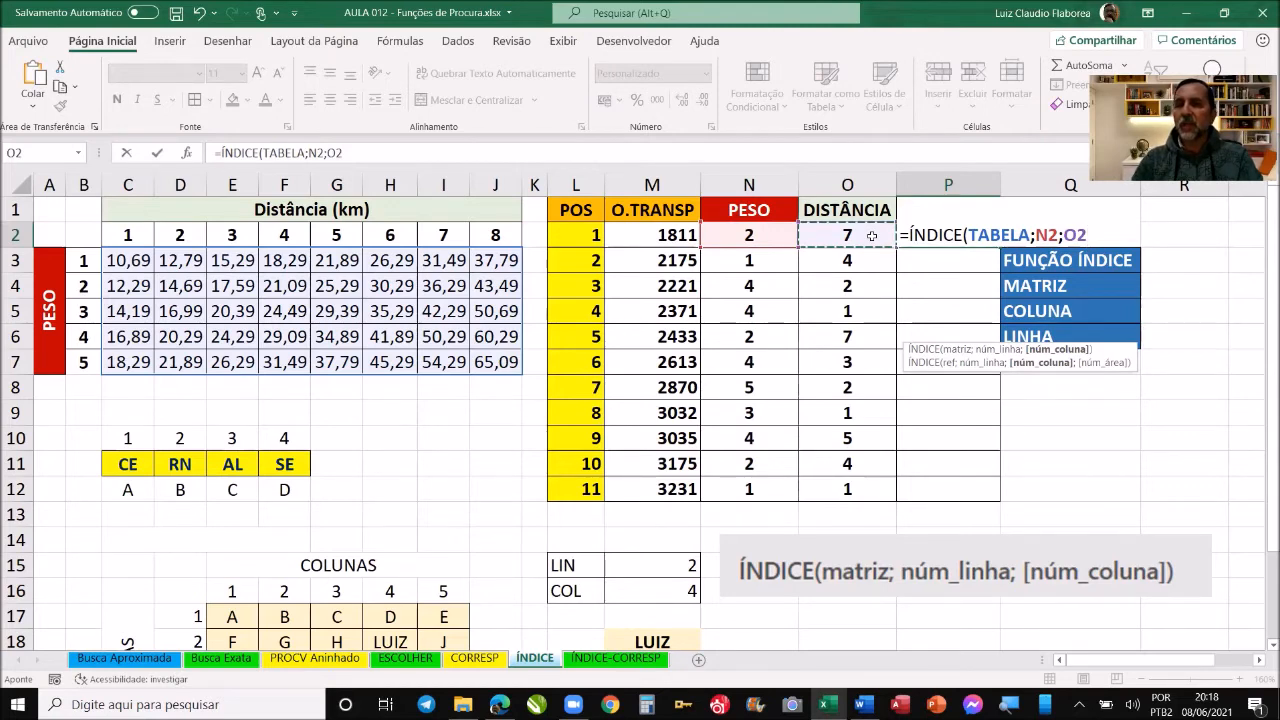
{"action": "key", "text": "ctrl+Return"}
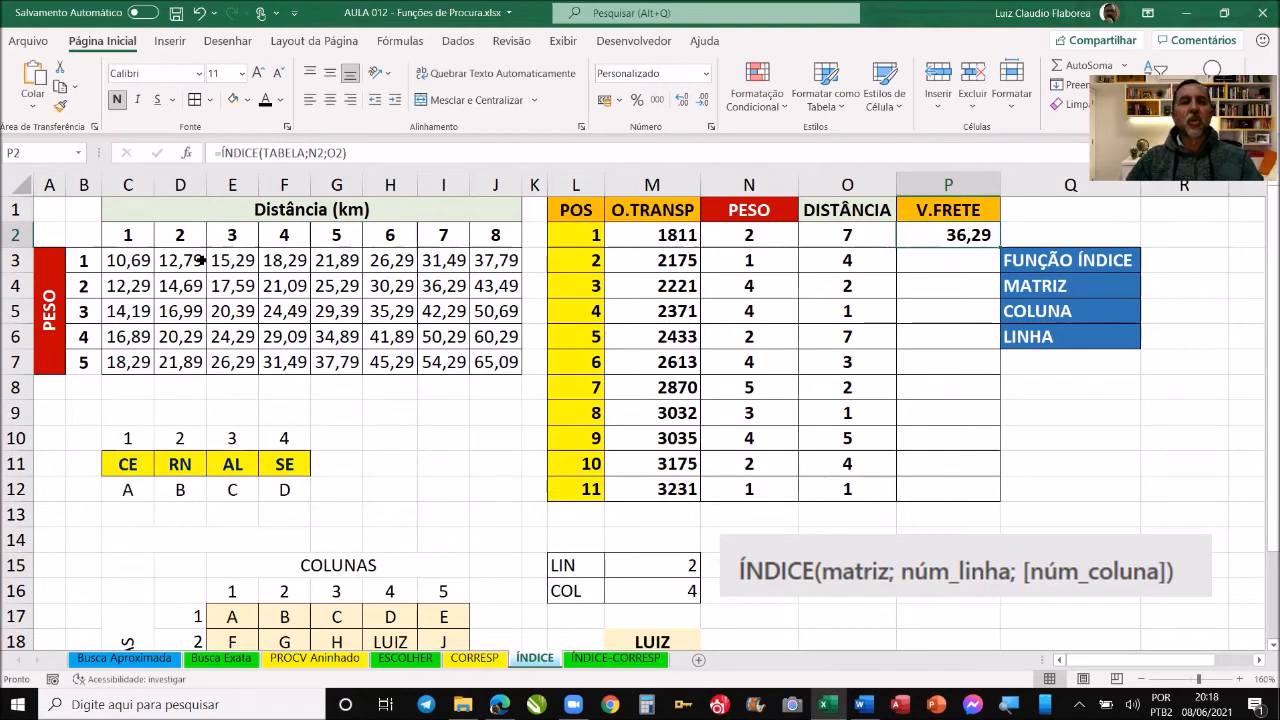
- Trace PESO 2 and distance 7 to their intersection in the freight matrix, and fill the P2 formula down to P12
{"action": "left_click_drag", "start_coordinate": [88, 289], "coordinate": [425, 300]}
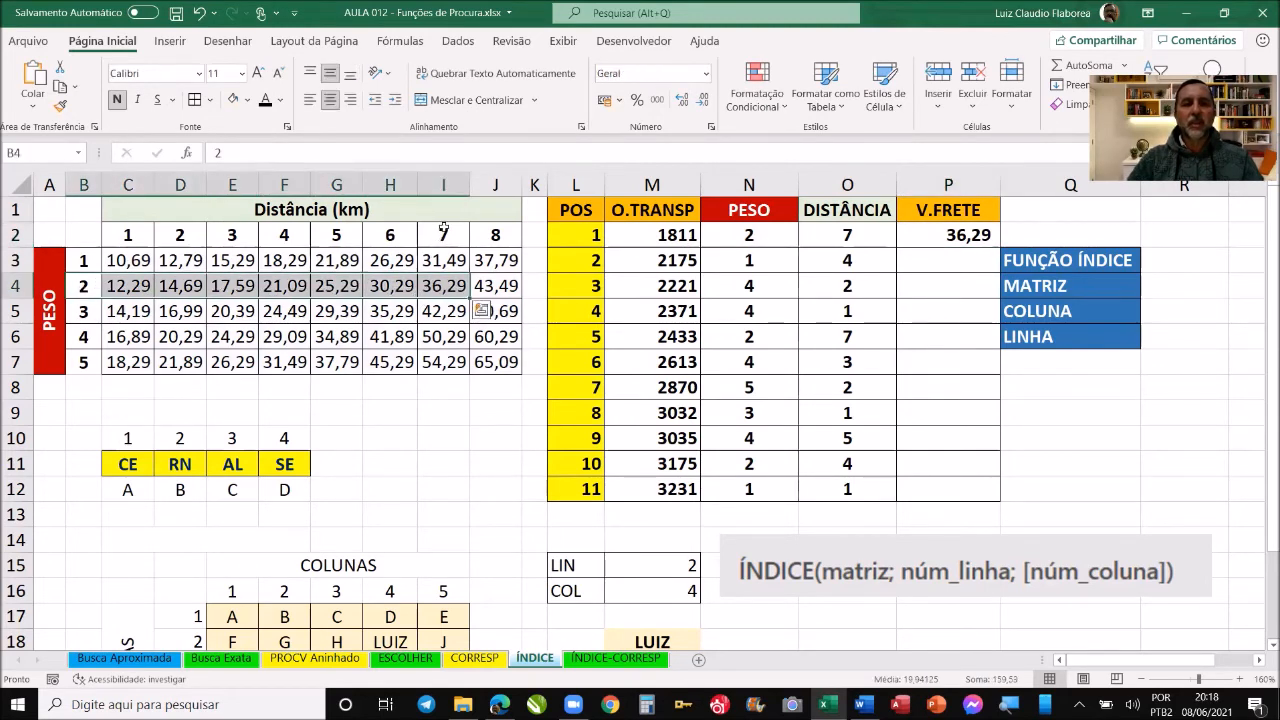
{"action": "left_click_drag", "start_coordinate": [443, 232], "coordinate": [443, 262]}
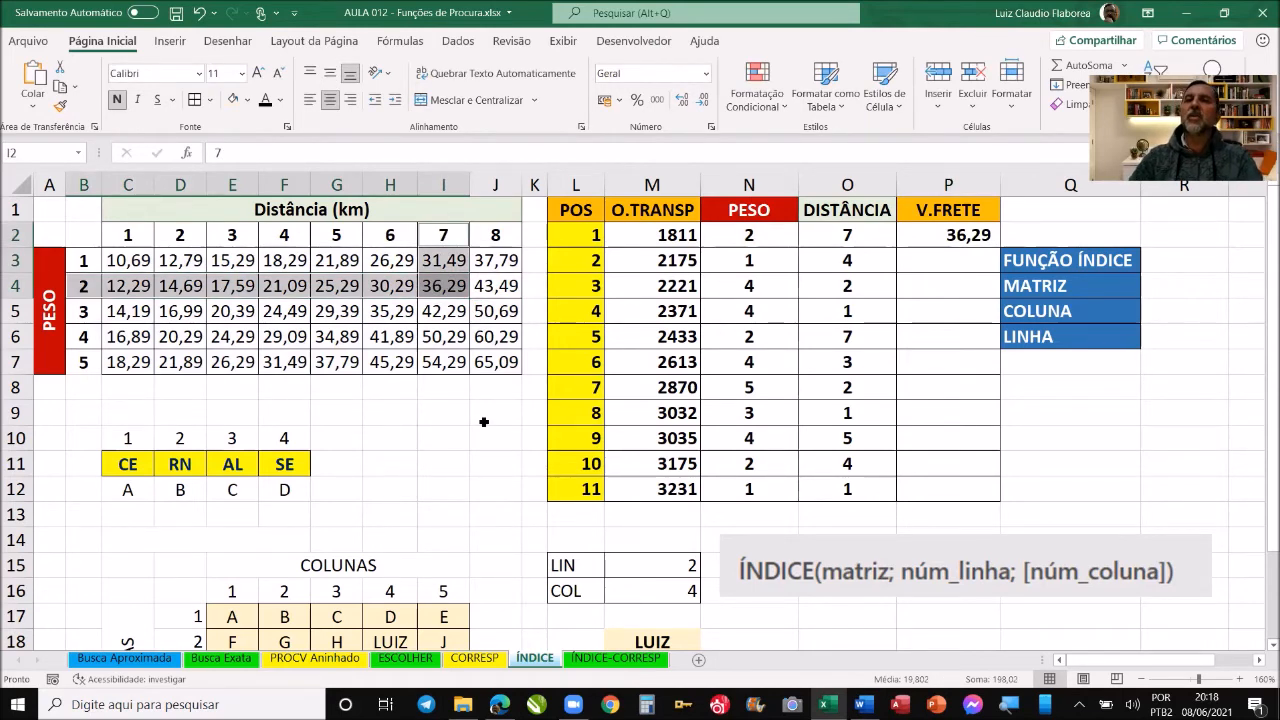
{"action": "left_click", "coordinate": [921, 235]}
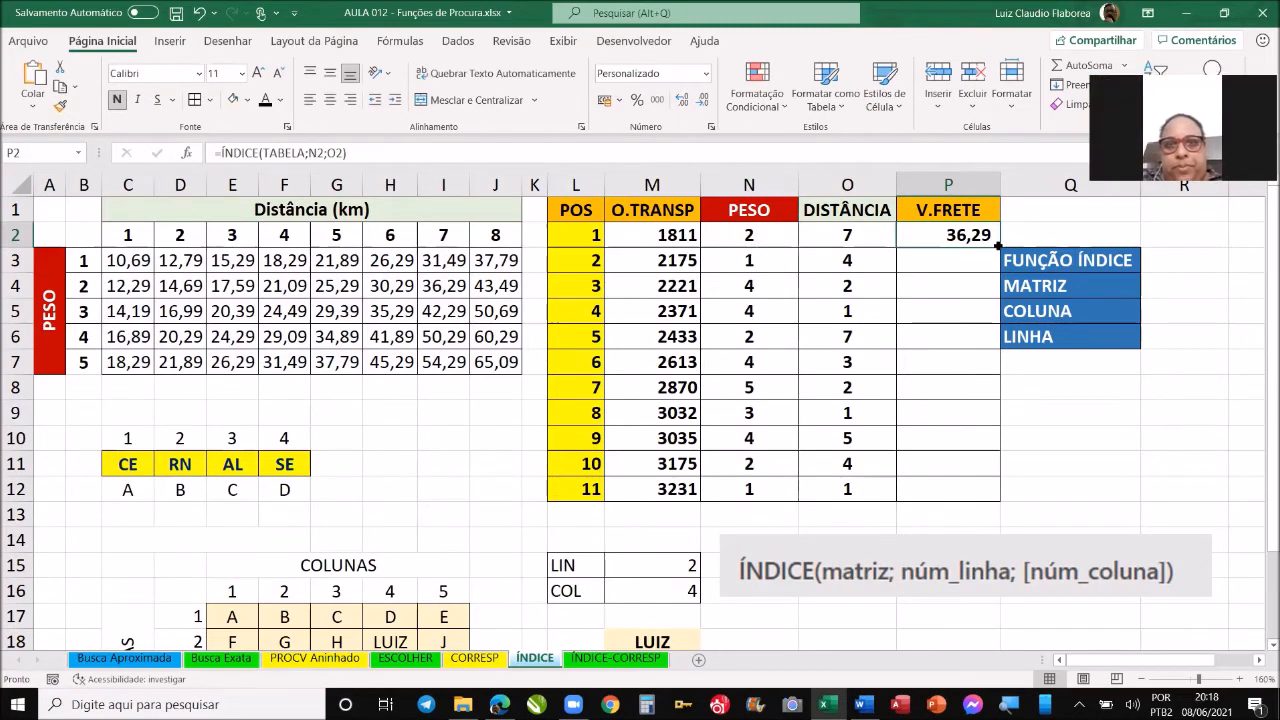
{"action": "double_click", "coordinate": [998, 245]}
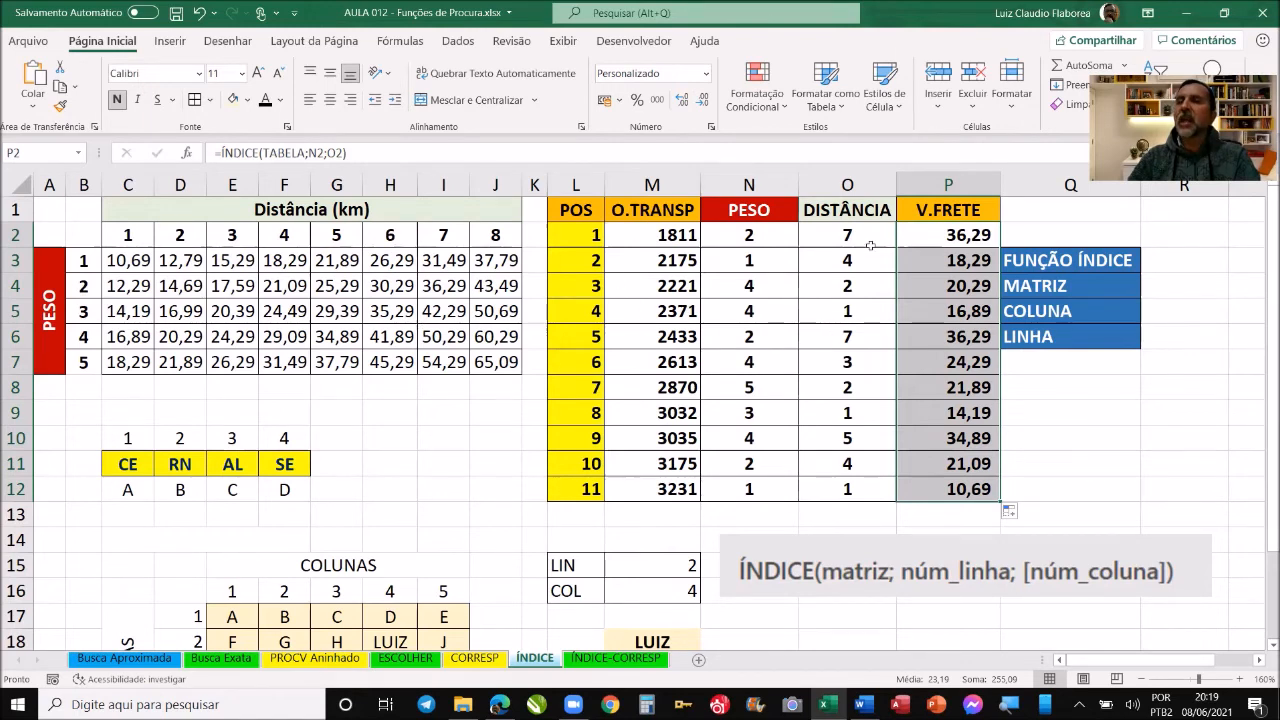
- Clear the V.FRETE formulas from P2:P12 and reselect P2
{"action": "left_click_drag", "start_coordinate": [957, 232], "coordinate": [966, 480]}
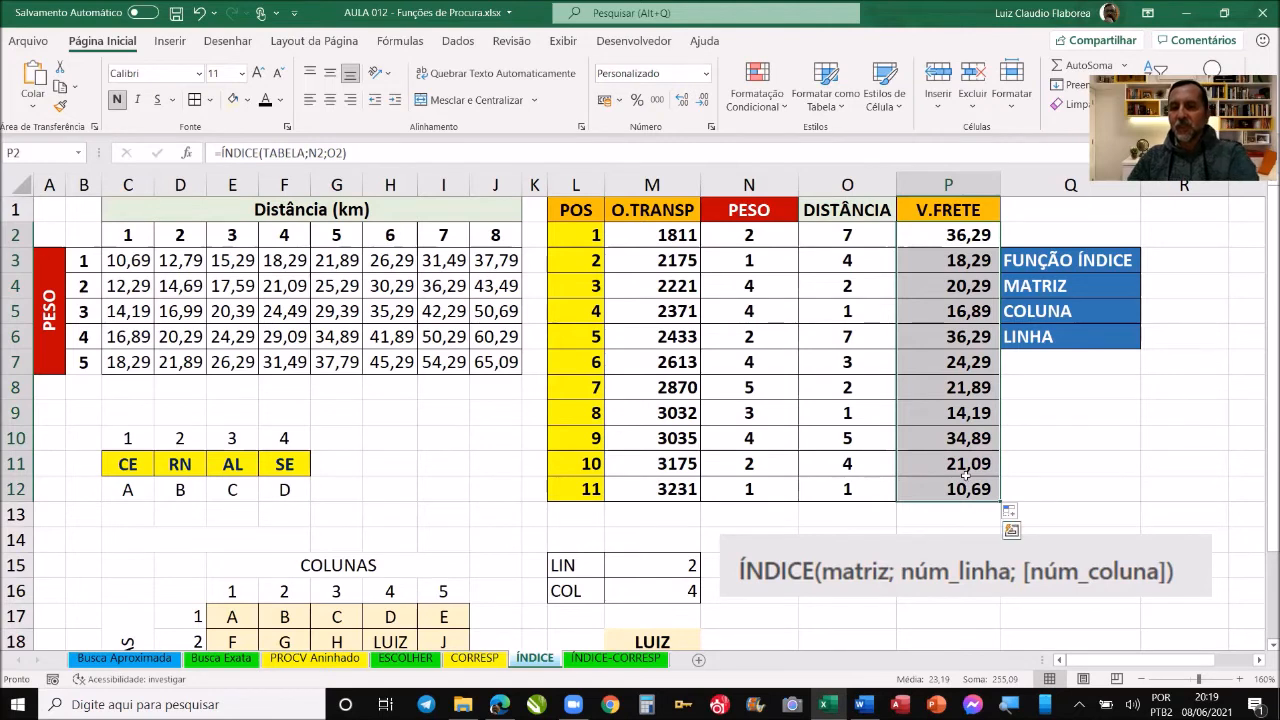
{"action": "key", "text": "Delete"}
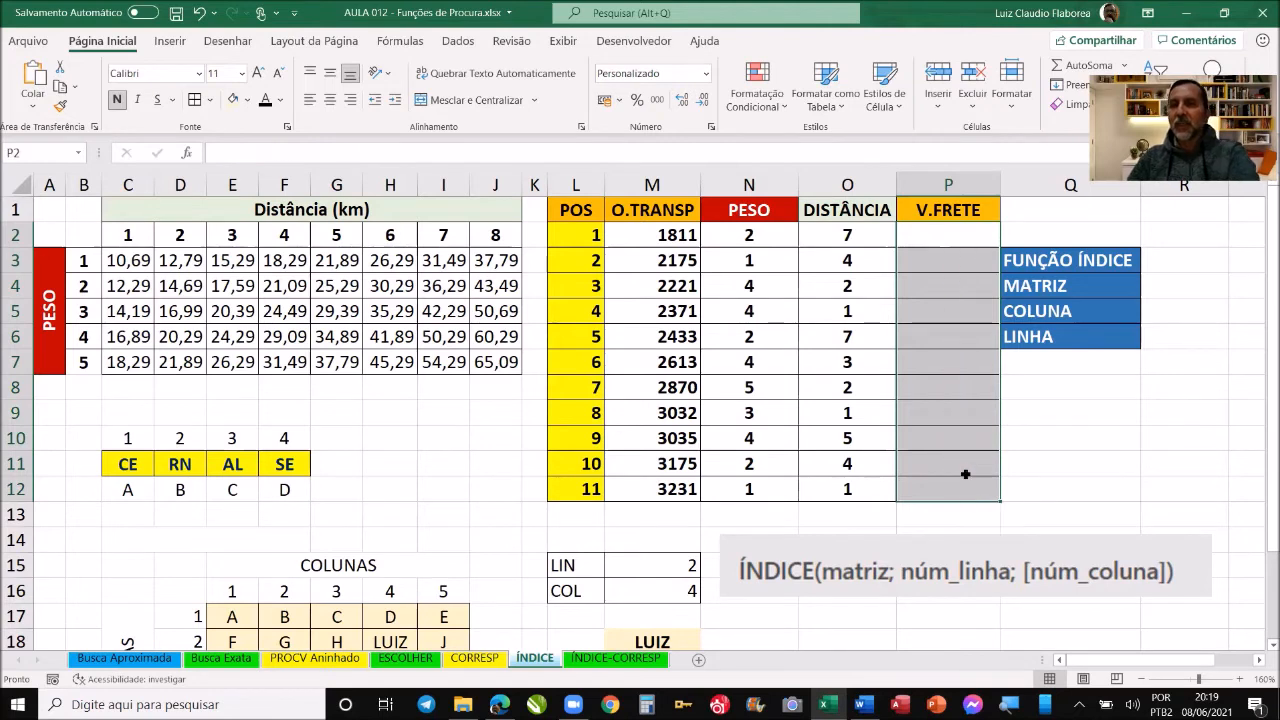
{"action": "left_click", "coordinate": [941, 233]}
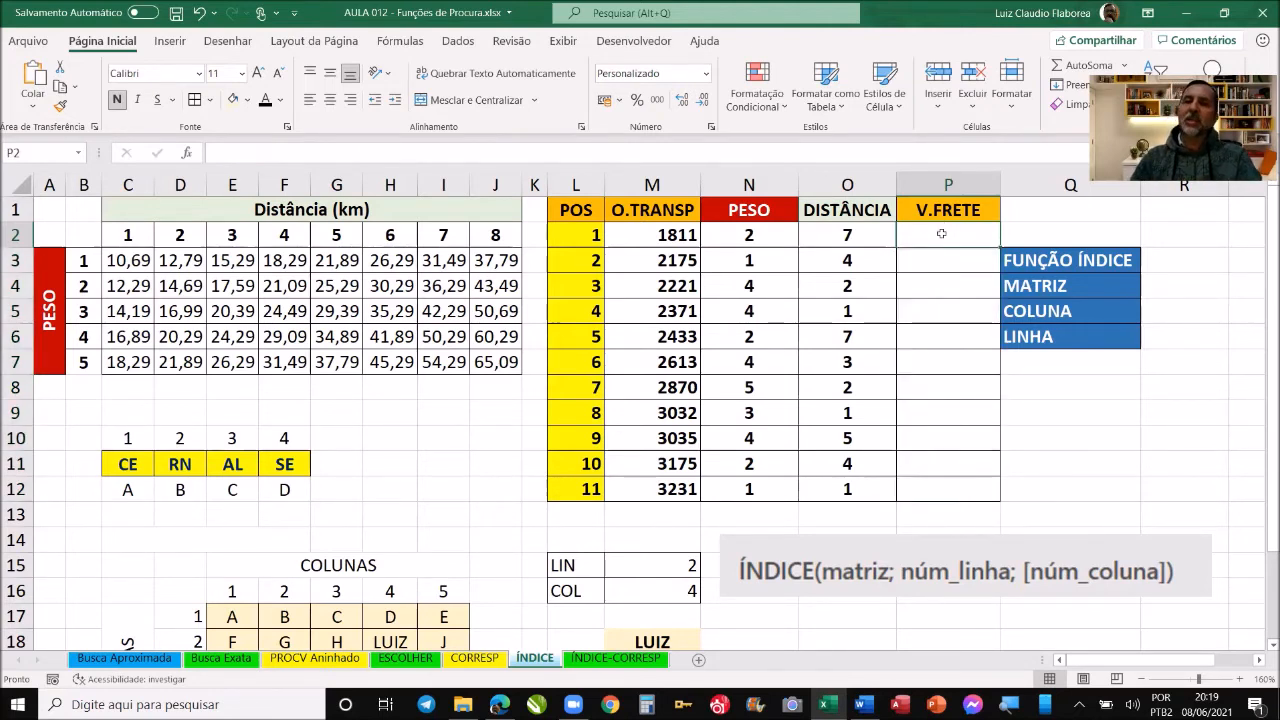
{"action": "left_click_drag", "start_coordinate": [1034, 232], "coordinate": [1054, 376]}
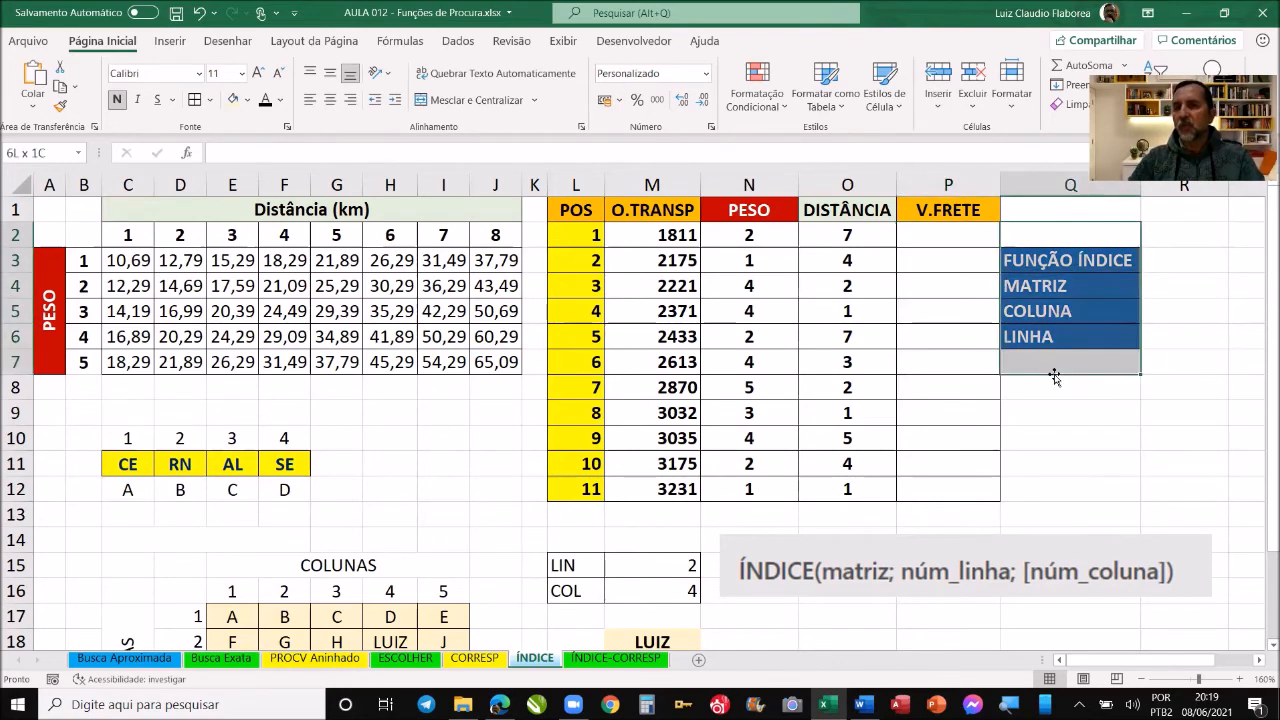
{"action": "left_click", "coordinate": [1064, 436]}
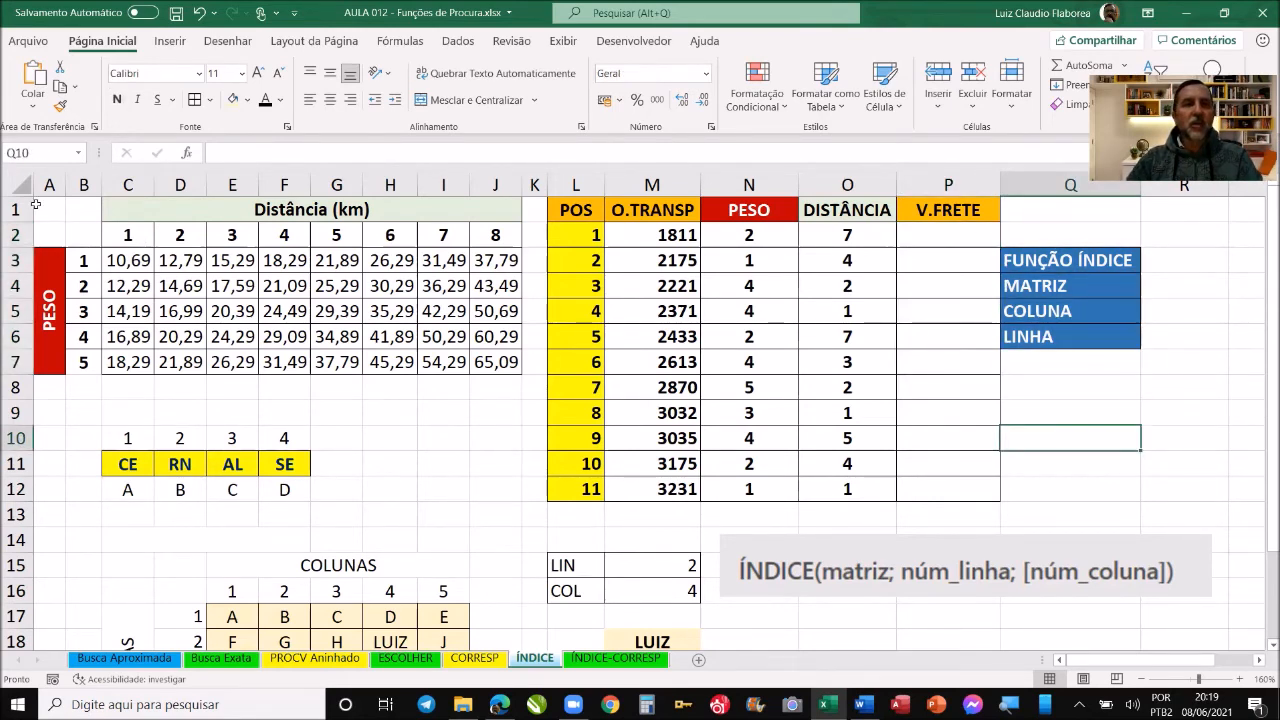
{"action": "left_click_drag", "start_coordinate": [40, 208], "coordinate": [918, 292]}
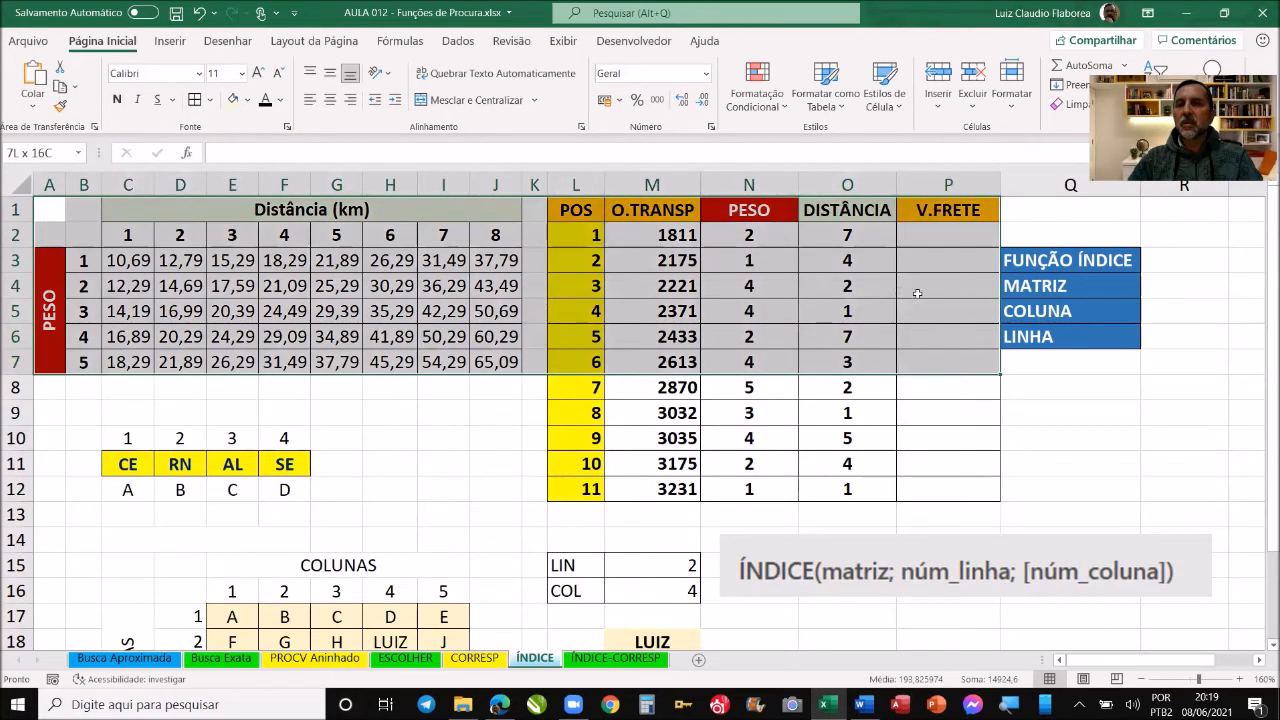
{"action": "left_click_drag", "start_coordinate": [653, 412], "coordinate": [917, 486]}
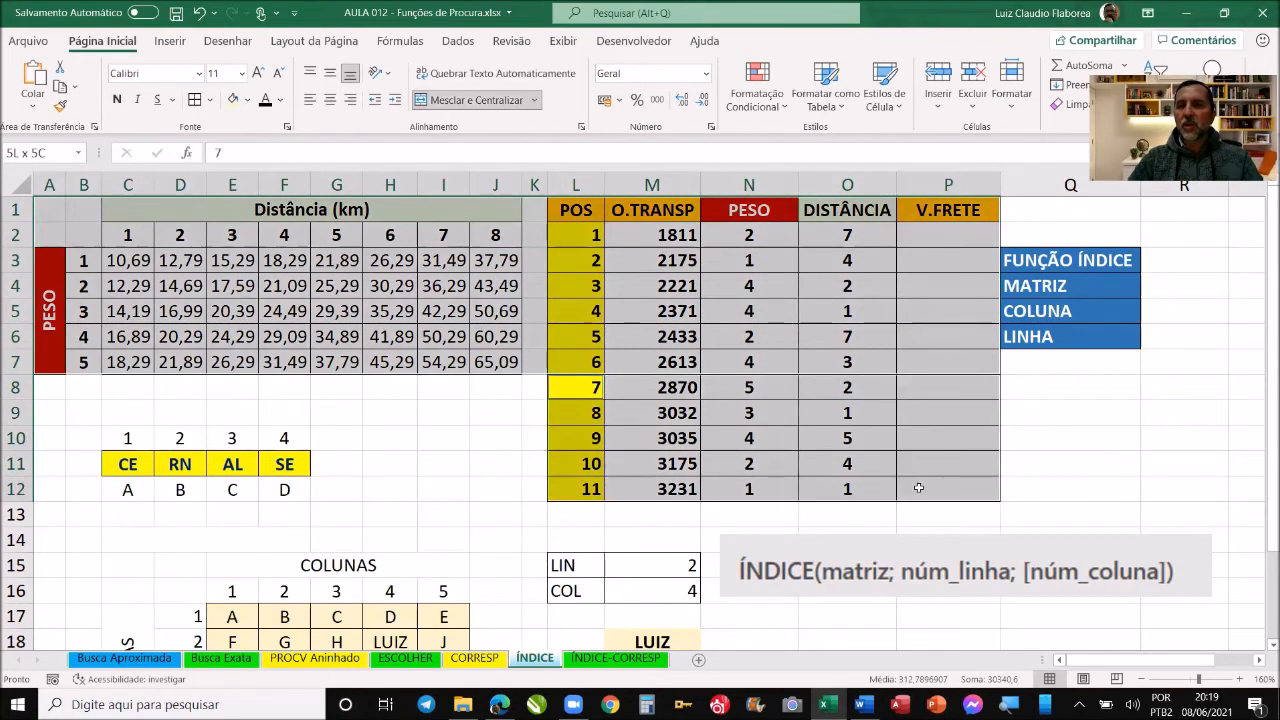
{"action": "left_click", "coordinate": [1052, 467]}
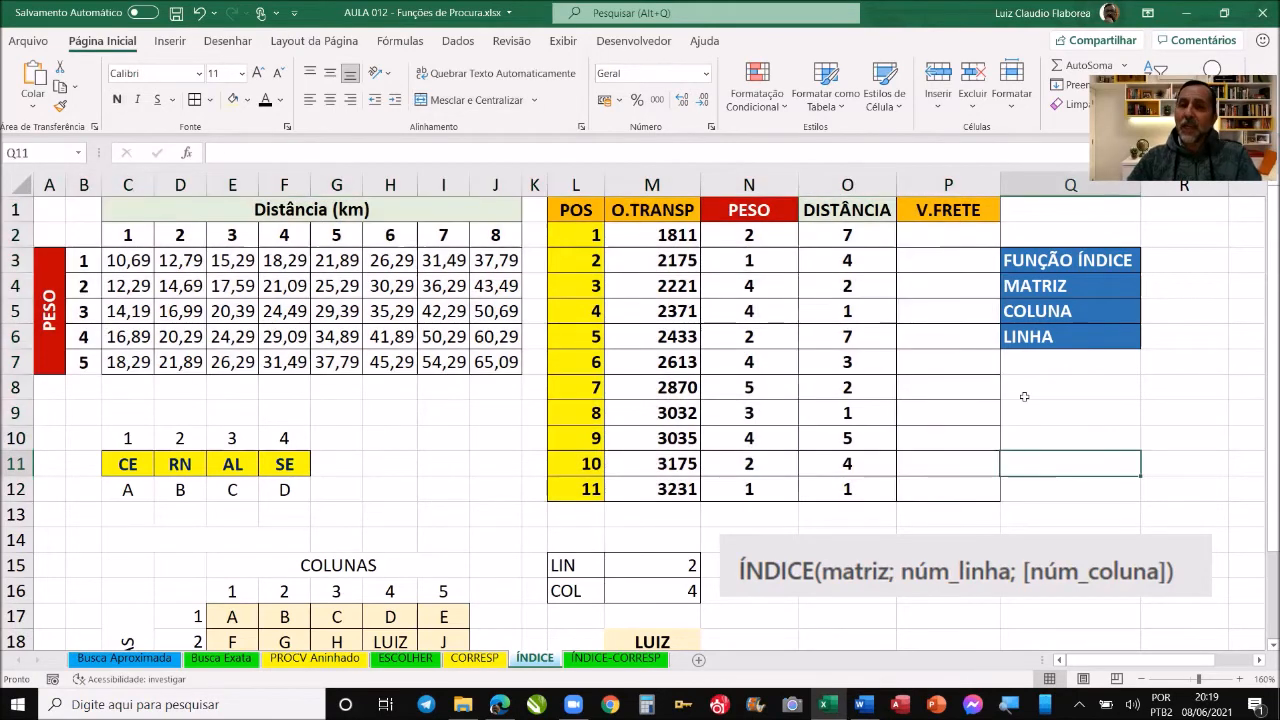
- Start an ÍNDICE formula in P2 with TABELA (C3:J7) as the matrix, moving the syntax tooltip below the blue labels
{"action": "left_click", "coordinate": [946, 233]}
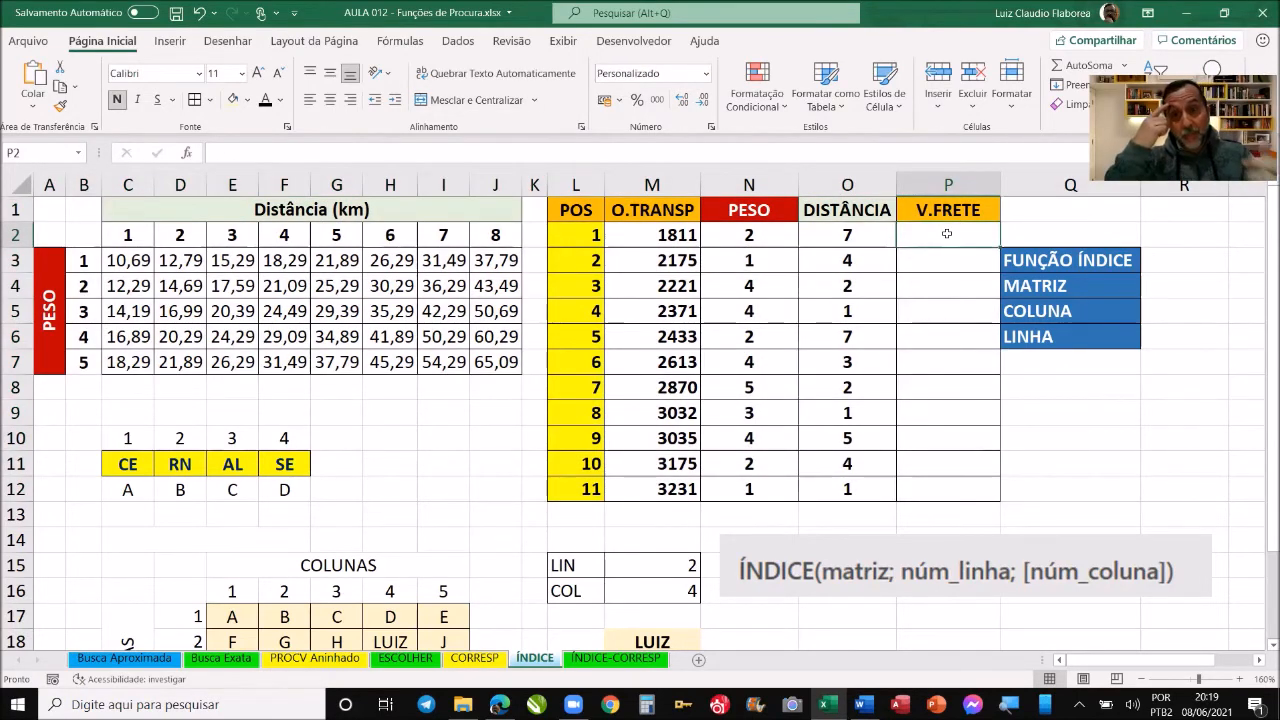
{"action": "type", "text": "="}
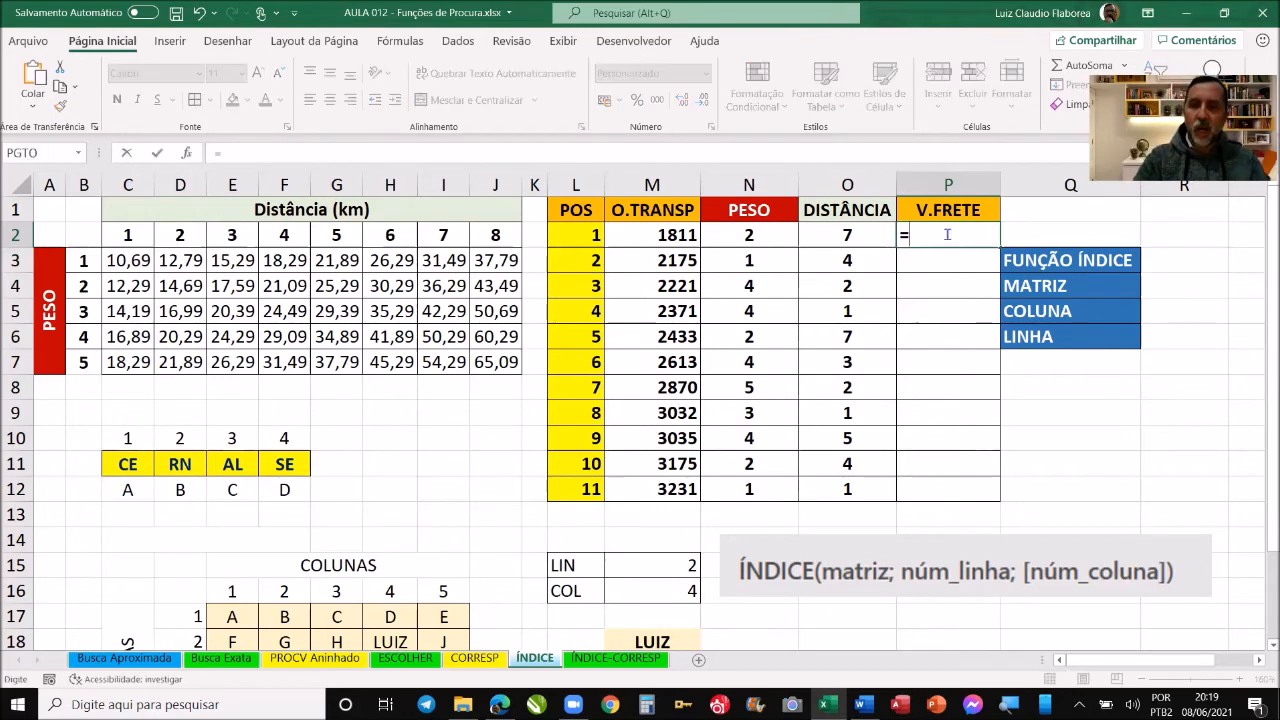
{"action": "type", "text": "ÍNDICE"}
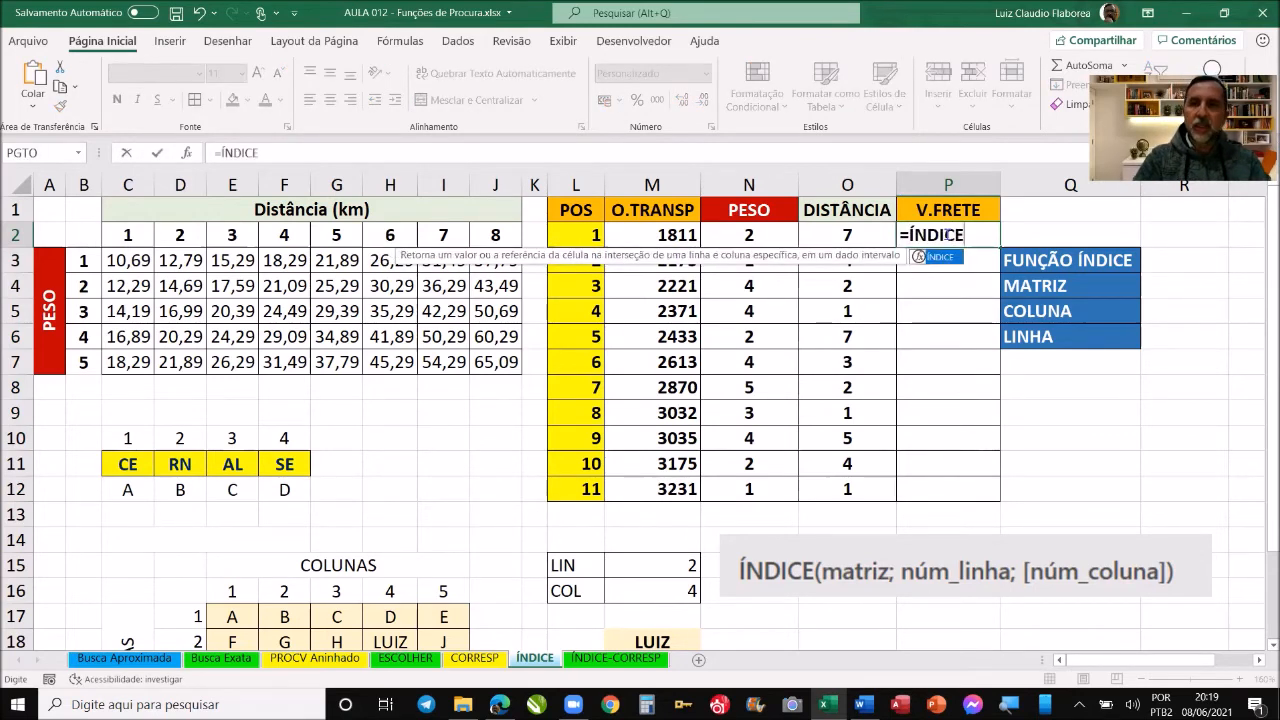
{"action": "type", "text": "("}
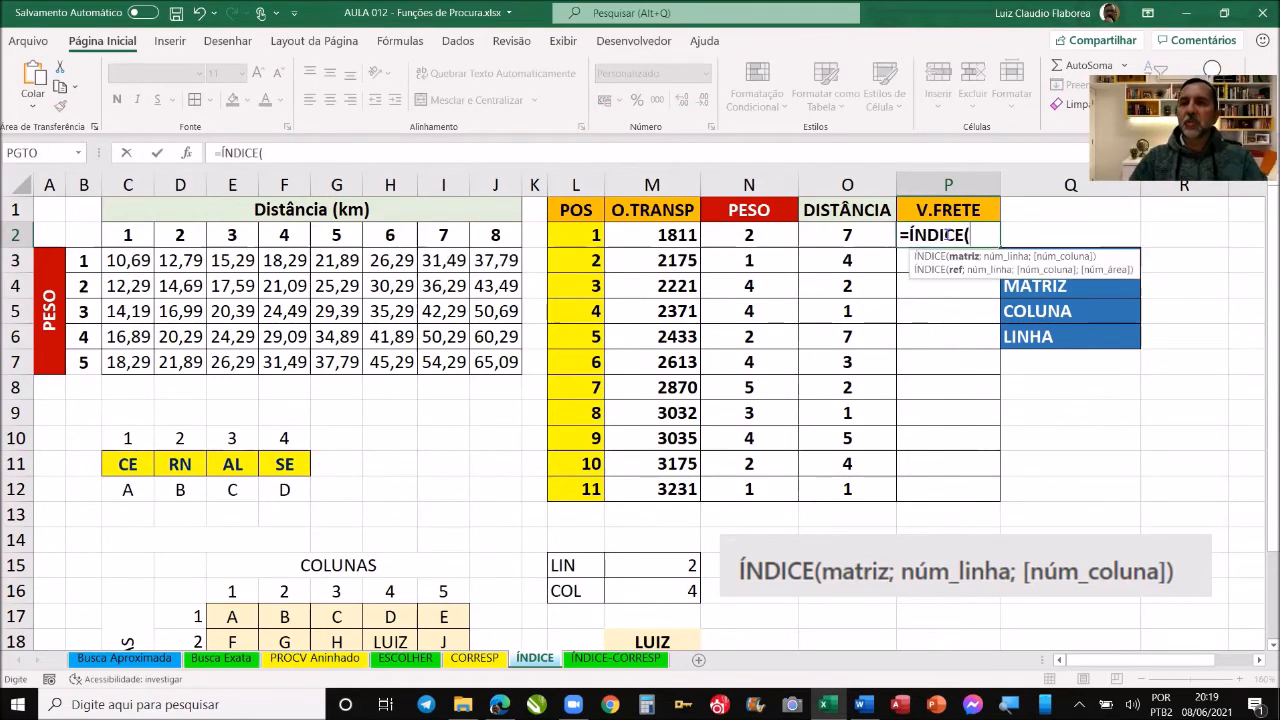
{"action": "left_click_drag", "start_coordinate": [983, 277], "coordinate": [980, 390]}
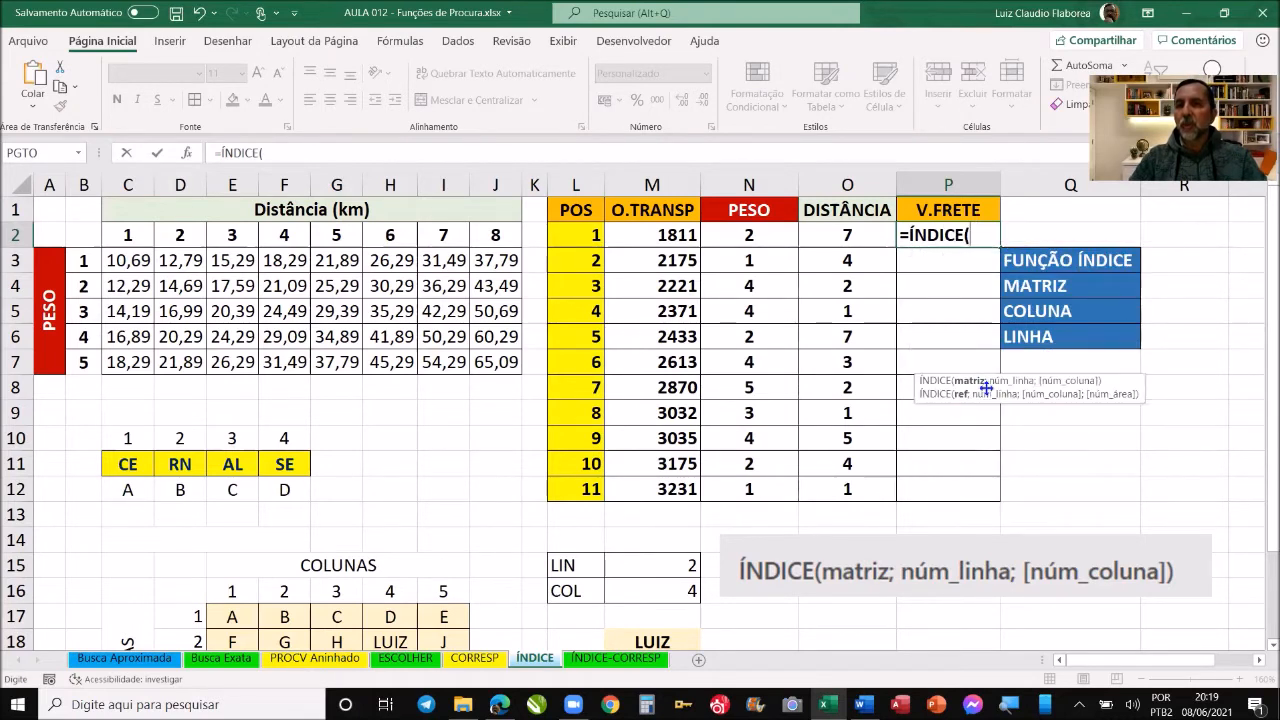
{"action": "left_click_drag", "start_coordinate": [118, 262], "coordinate": [488, 358]}
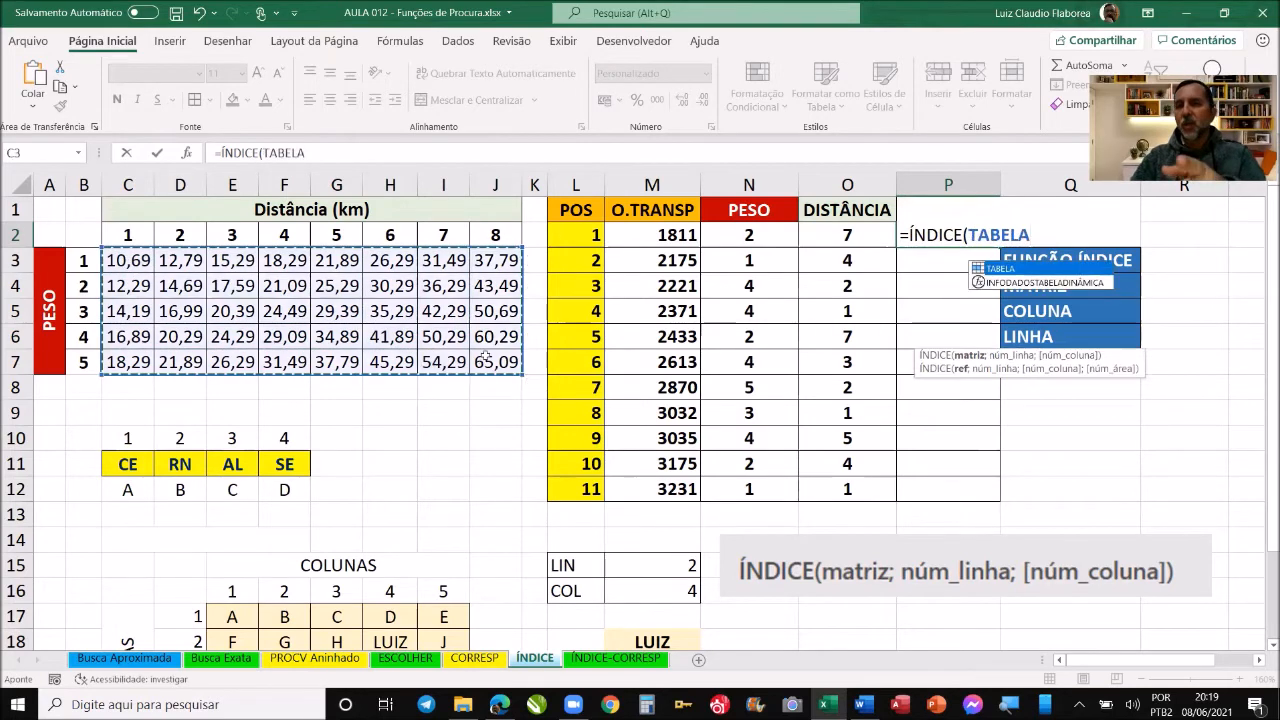
{"action": "type", "text": ";"}
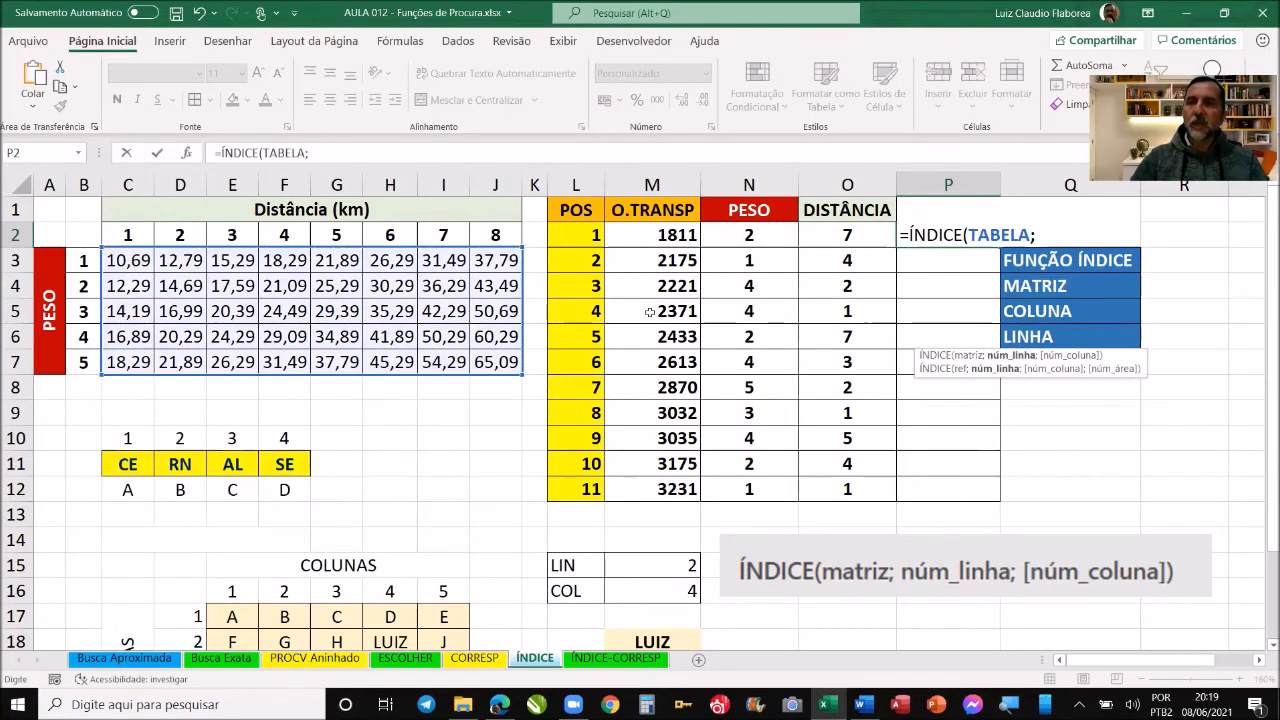
- Finish the P2 formula as =ÍNDICE(TABELA;N2;O2) and fill it down through P12
{"action": "left_click", "coordinate": [750, 238]}
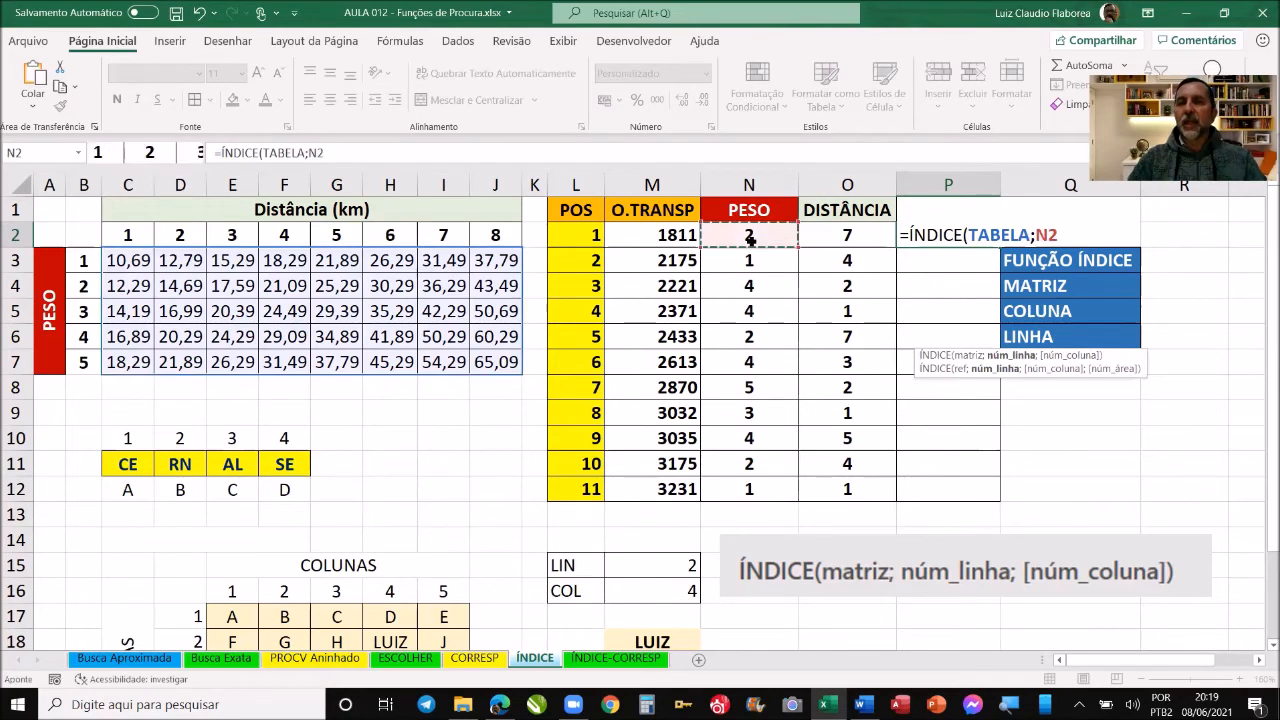
{"action": "type", "text": ";"}
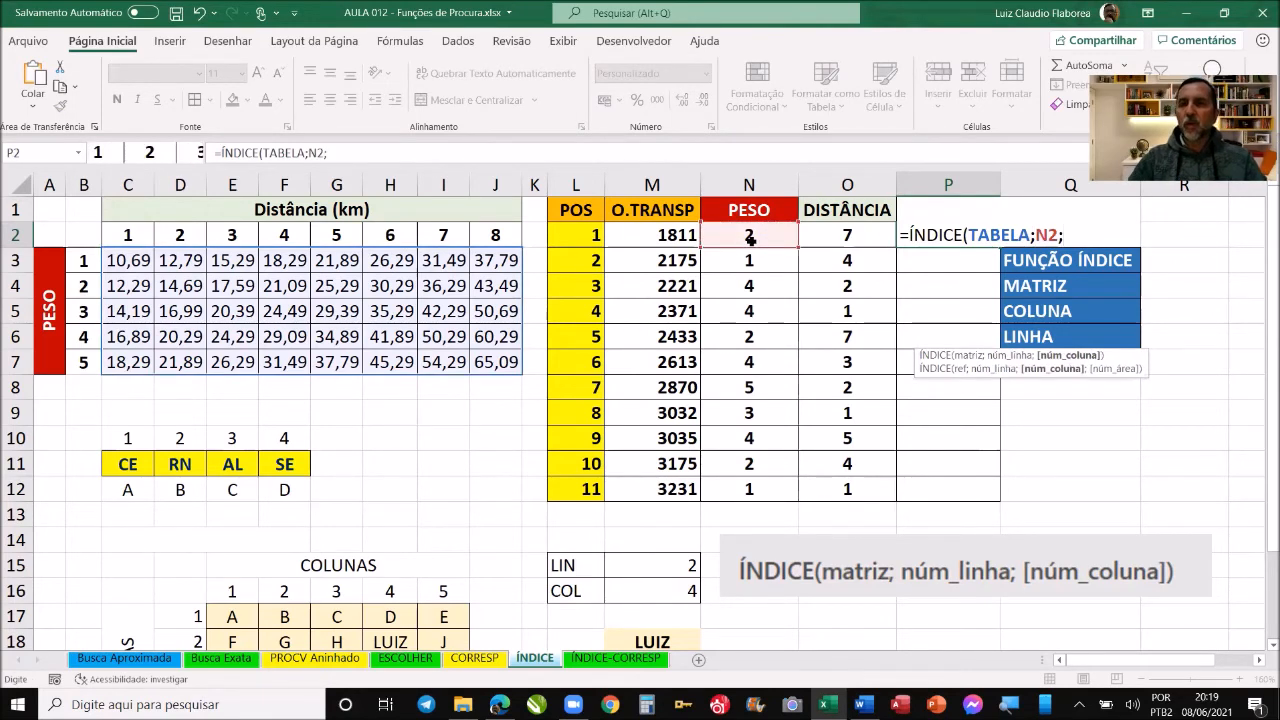
{"action": "left_click", "coordinate": [860, 236]}
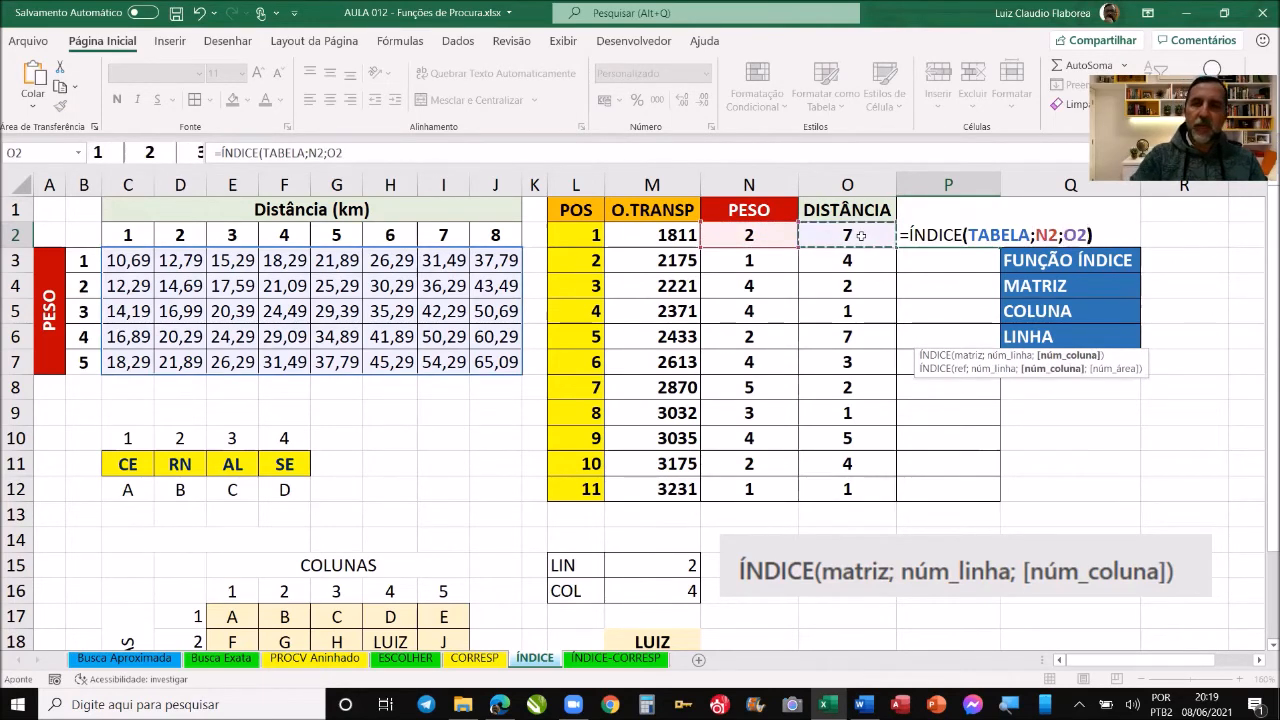
{"action": "type", "text": ")"}
{"action": "key", "text": "Return"}
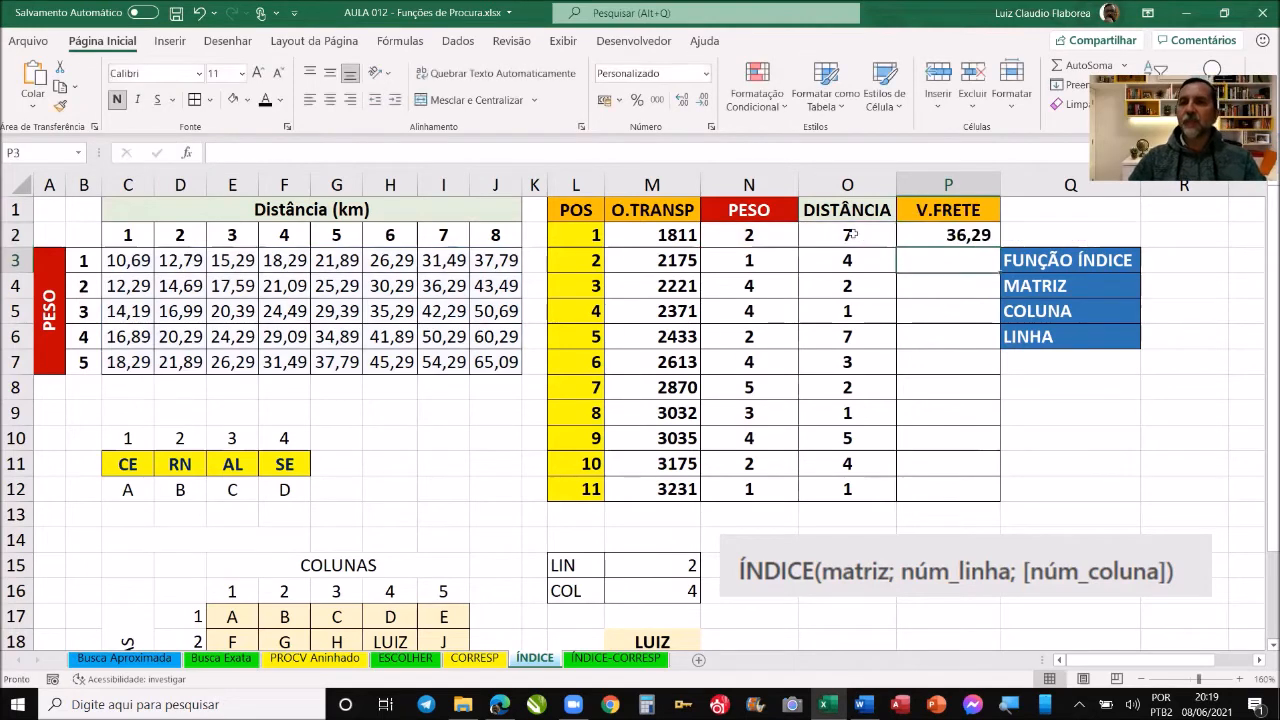
{"action": "left_click", "coordinate": [990, 237]}
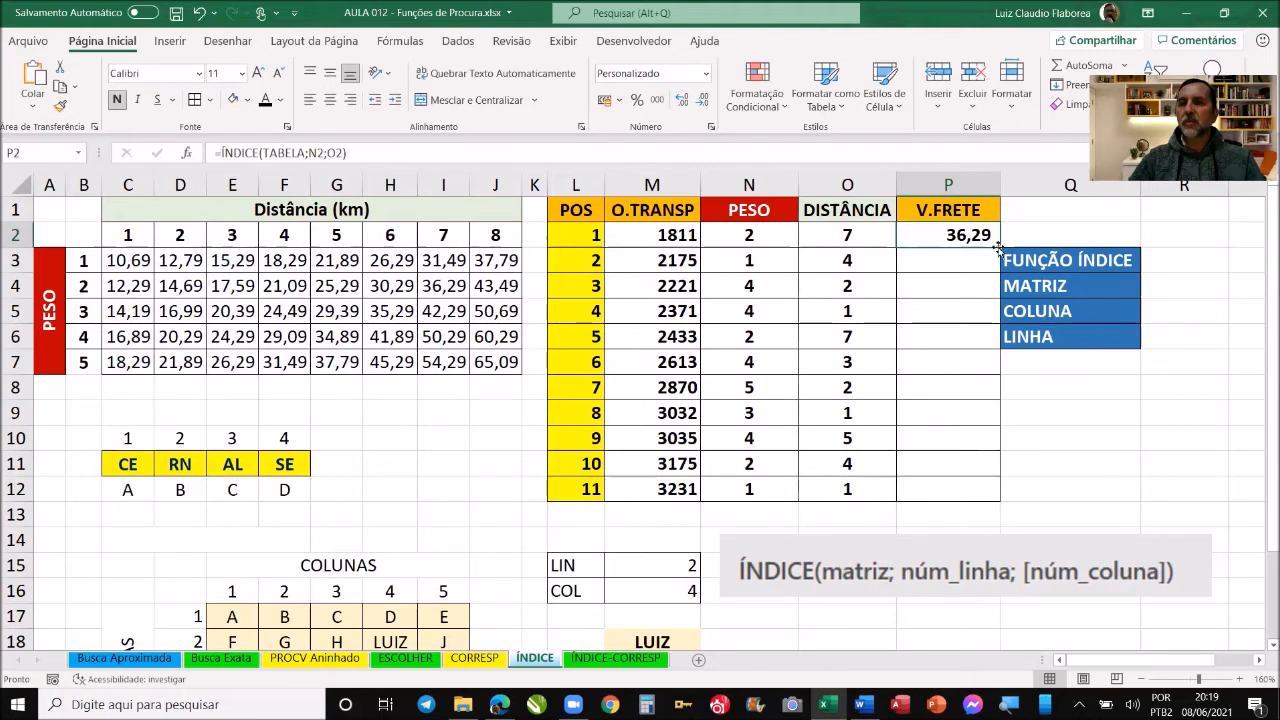
{"action": "double_click", "coordinate": [999, 248]}
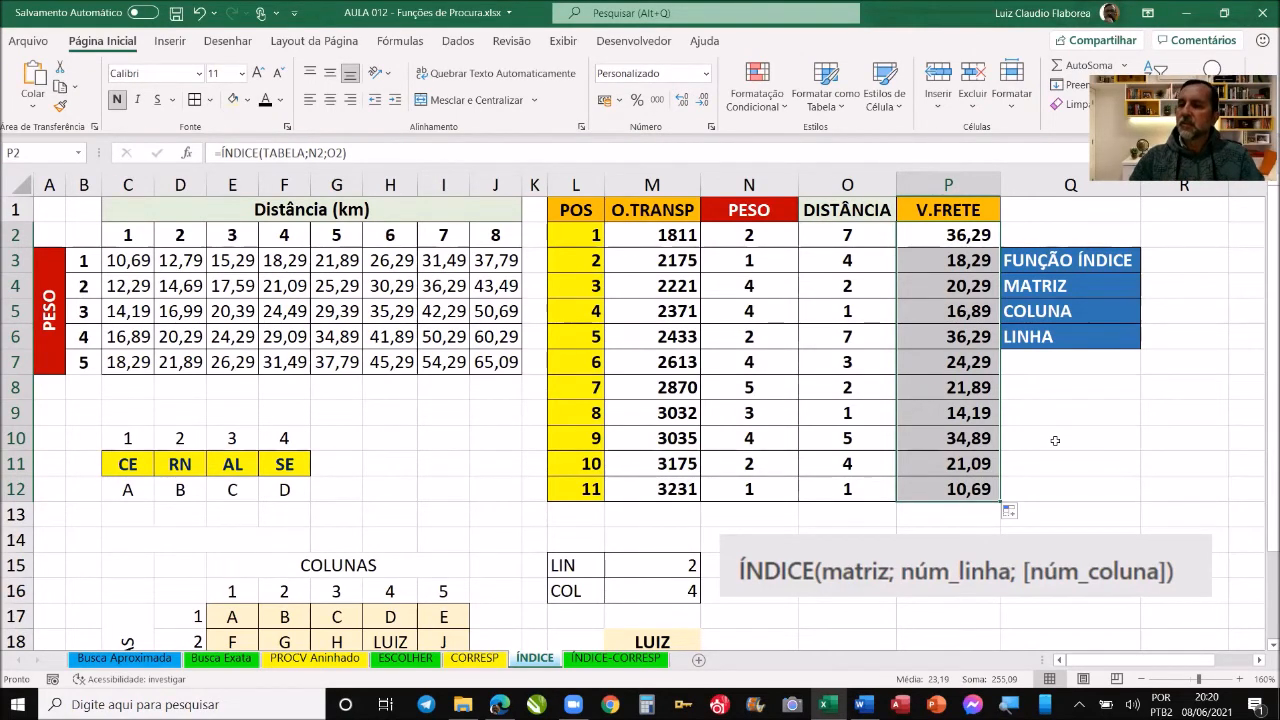
- Review the V.FRETE results in P2:P12 and inspect the formulas in P4 and P2
{"action": "left_click", "coordinate": [952, 235]}
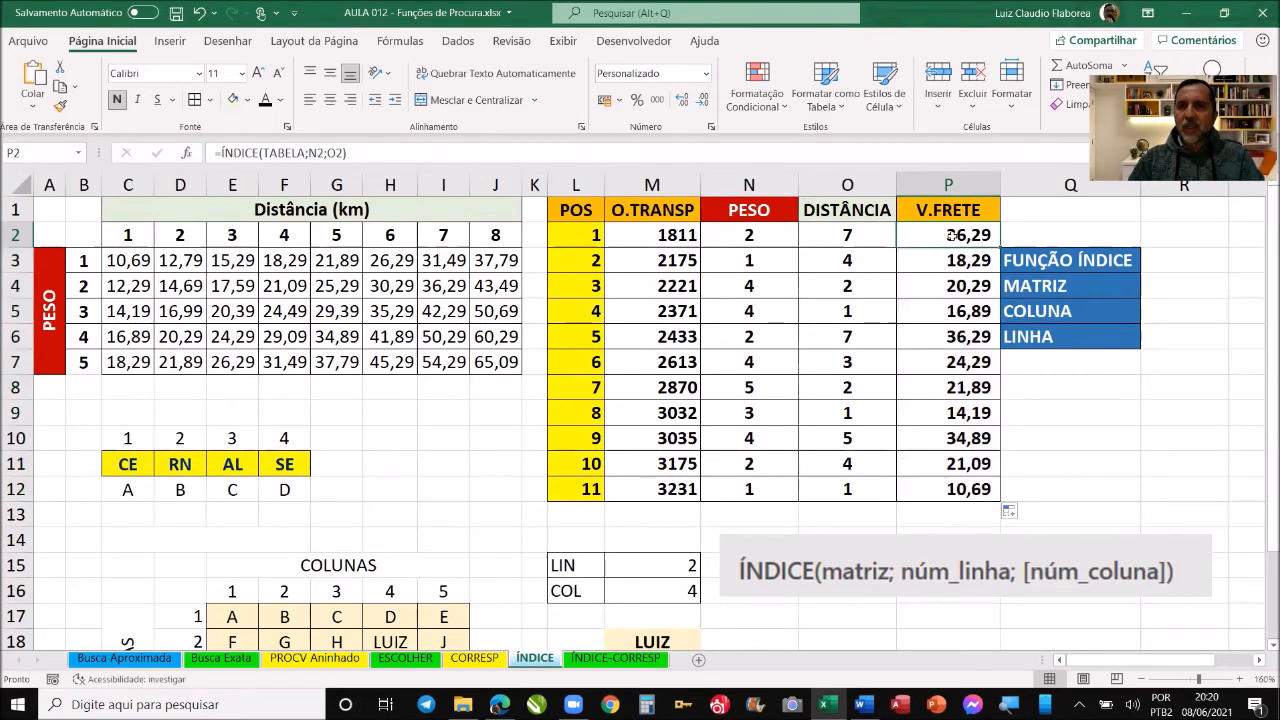
{"action": "left_click_drag", "start_coordinate": [952, 235], "coordinate": [955, 489]}
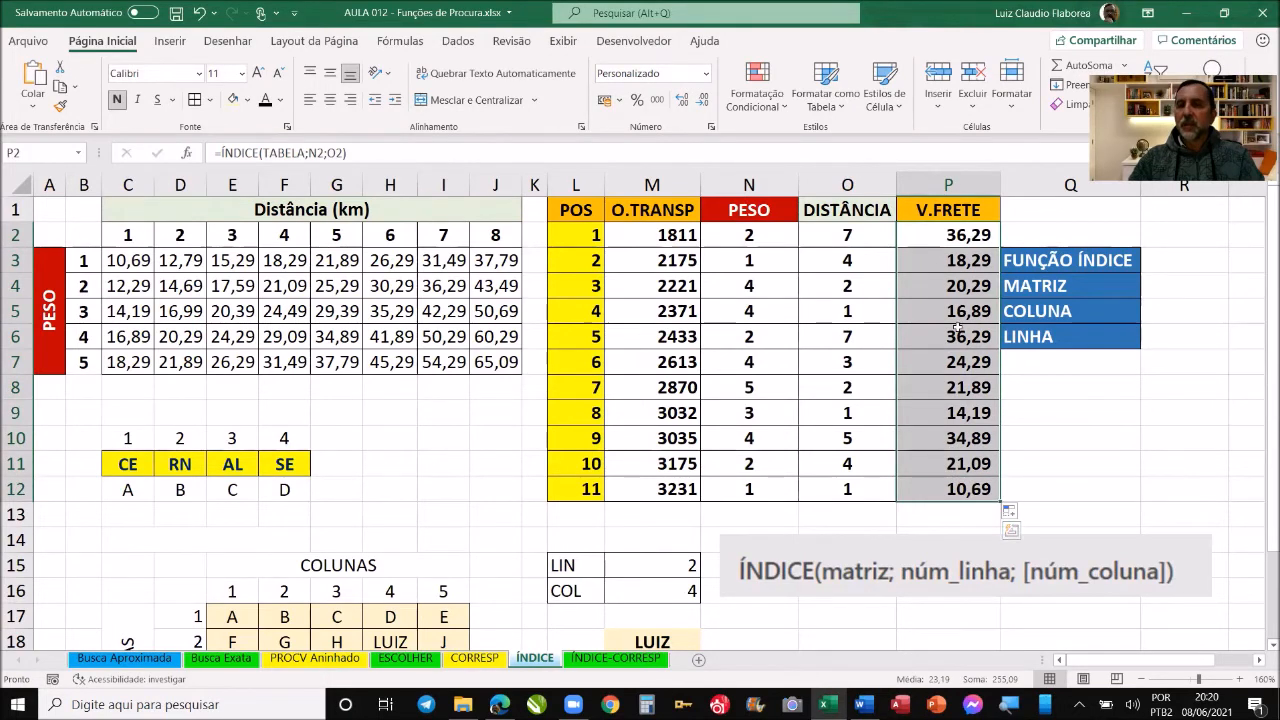
{"action": "left_click_drag", "start_coordinate": [948, 245], "coordinate": [958, 484]}
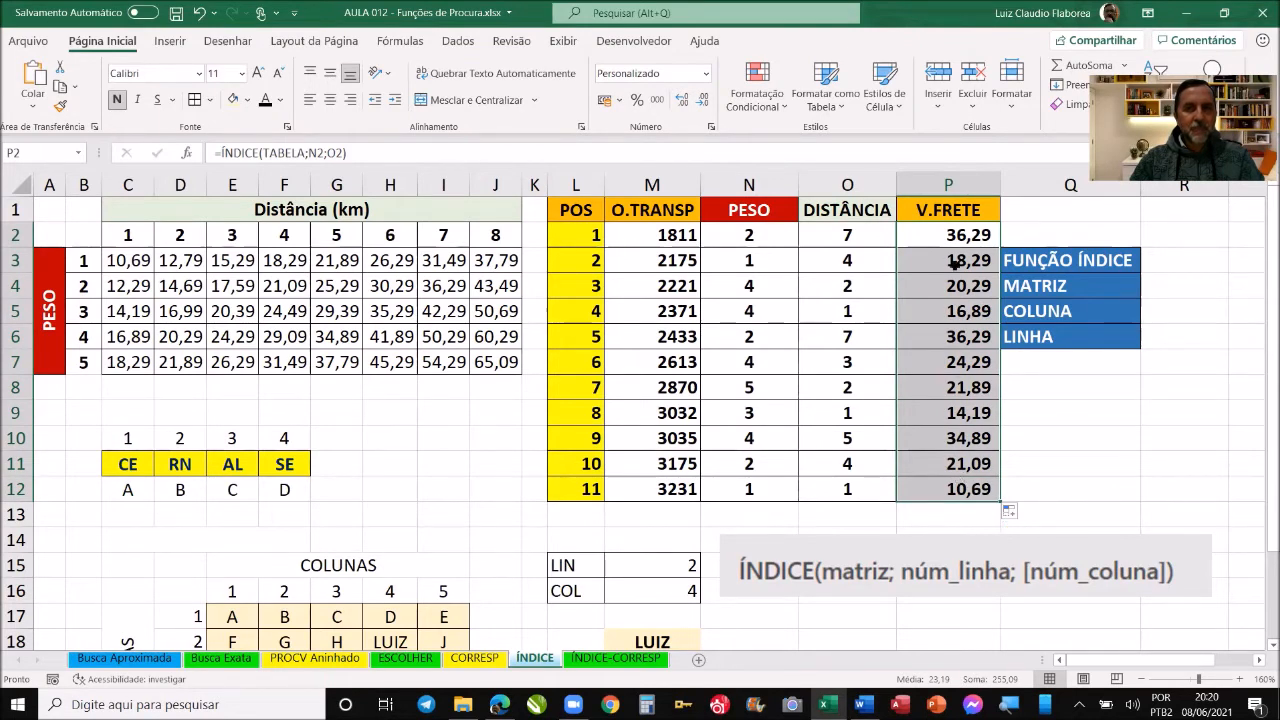
{"action": "left_click_drag", "start_coordinate": [950, 237], "coordinate": [962, 490]}
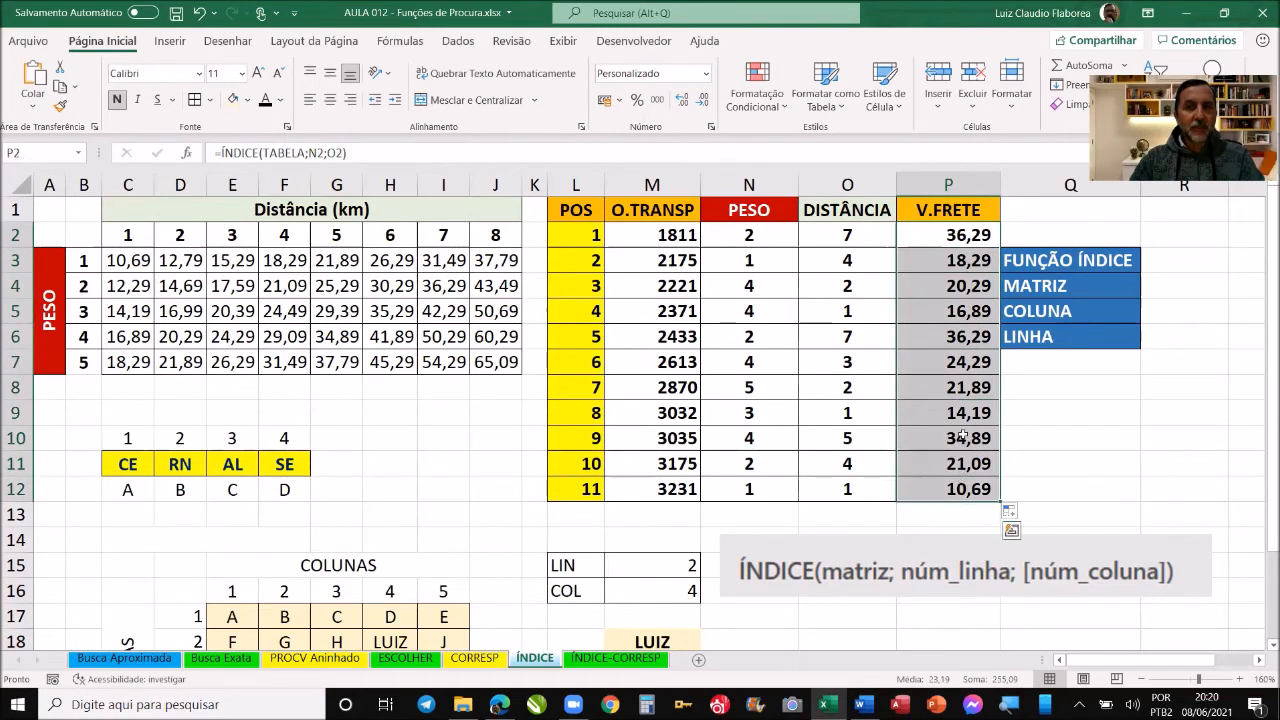
{"action": "left_click", "coordinate": [957, 290]}
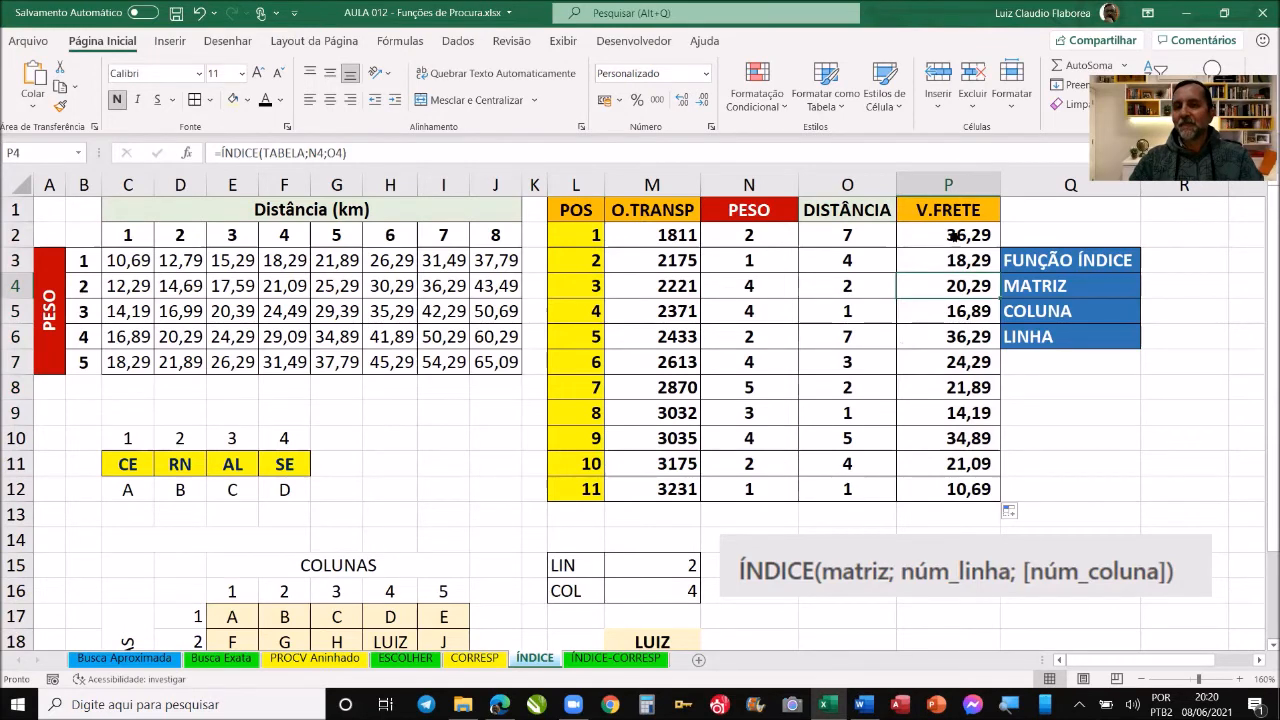
{"action": "left_click", "coordinate": [955, 236]}
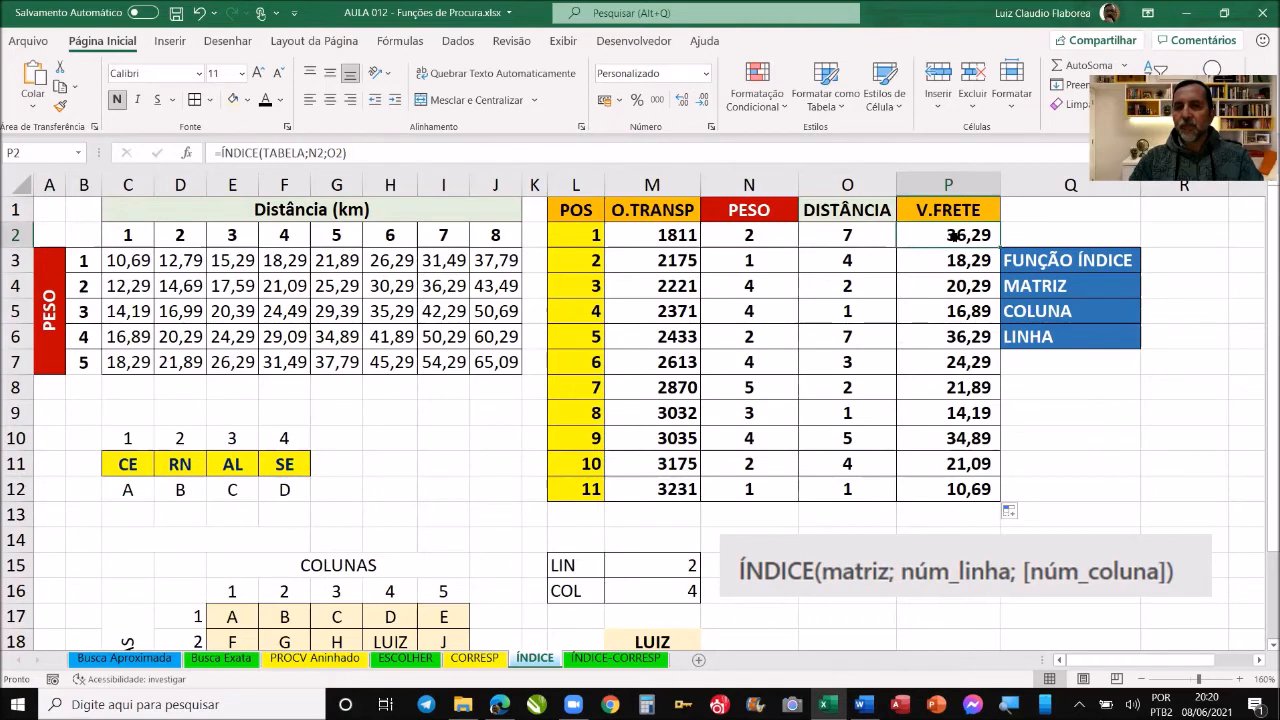
- Enlarge the ÍNDICE syntax image for viewing, shrink it again, and place it beside the blue labels at column R
{"action": "left_click_drag", "start_coordinate": [920, 558], "coordinate": [461, 302]}
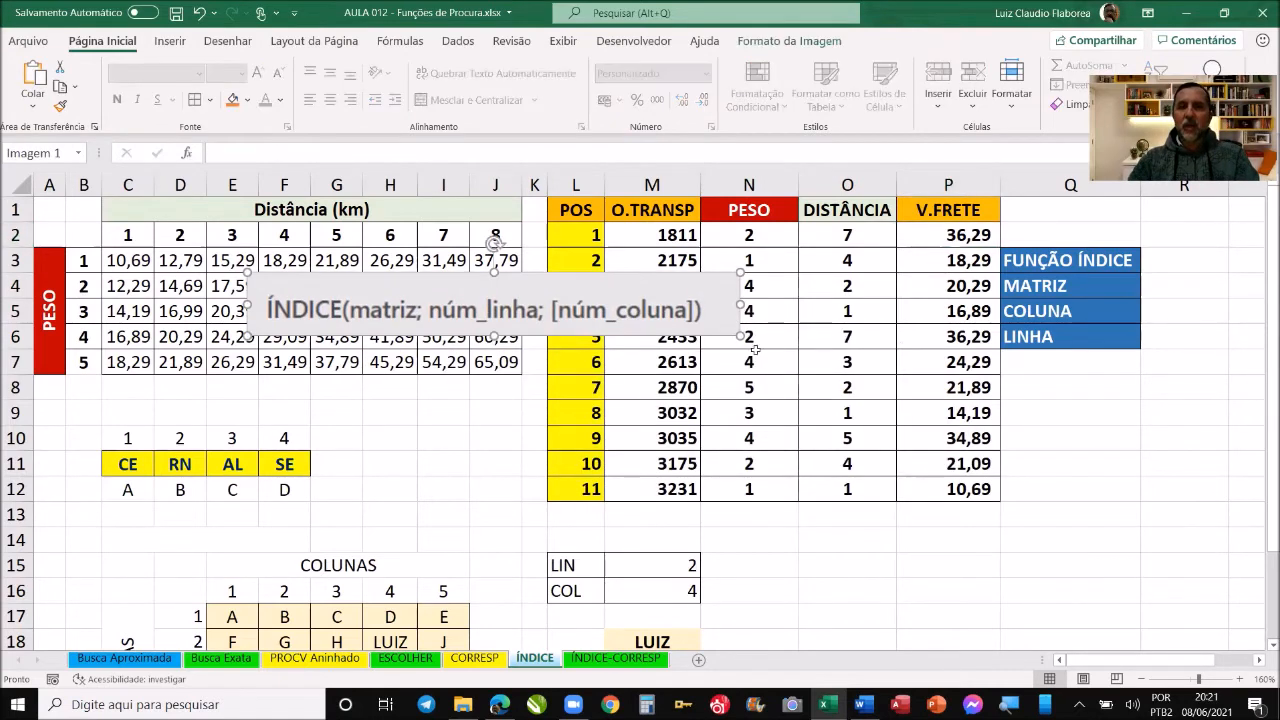
{"action": "left_click_drag", "start_coordinate": [742, 336], "coordinate": [766, 381]}
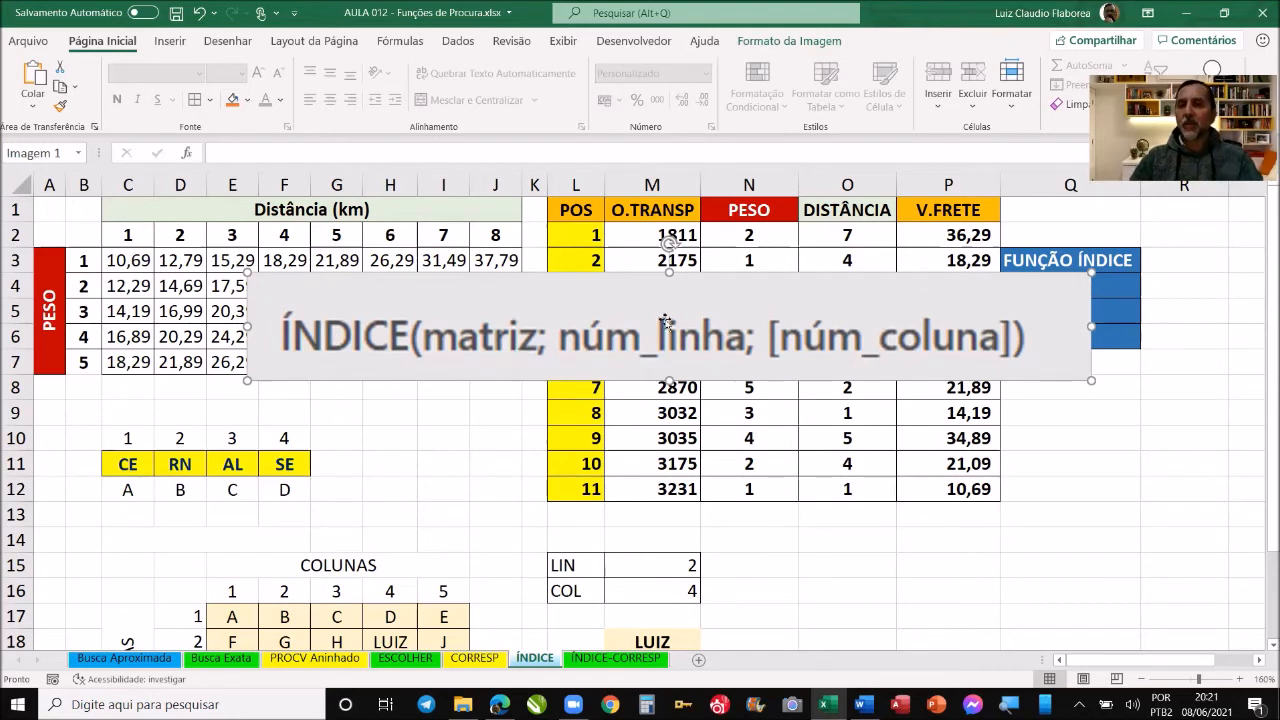
{"action": "left_click_drag", "start_coordinate": [949, 337], "coordinate": [906, 543]}
{"action": "left_click_drag", "start_coordinate": [1057, 490], "coordinate": [745, 577]}
{"action": "left_click_drag", "start_coordinate": [423, 566], "coordinate": [1202, 290]}
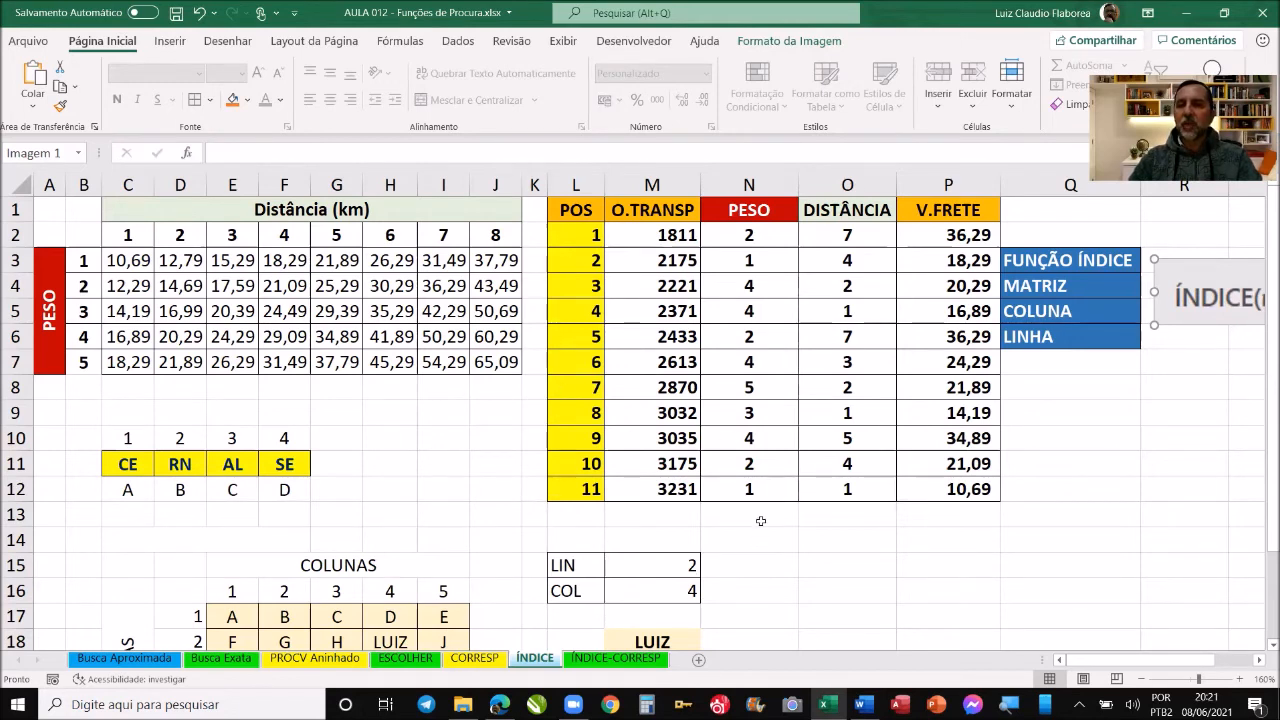
- Try to enter =ÍNDICE(E17:I21) in O16, giving only the letter matrix as argument, and dismiss the alert
{"action": "scroll", "coordinate": [755, 521], "scroll_direction": "down", "scroll_amount": 5}
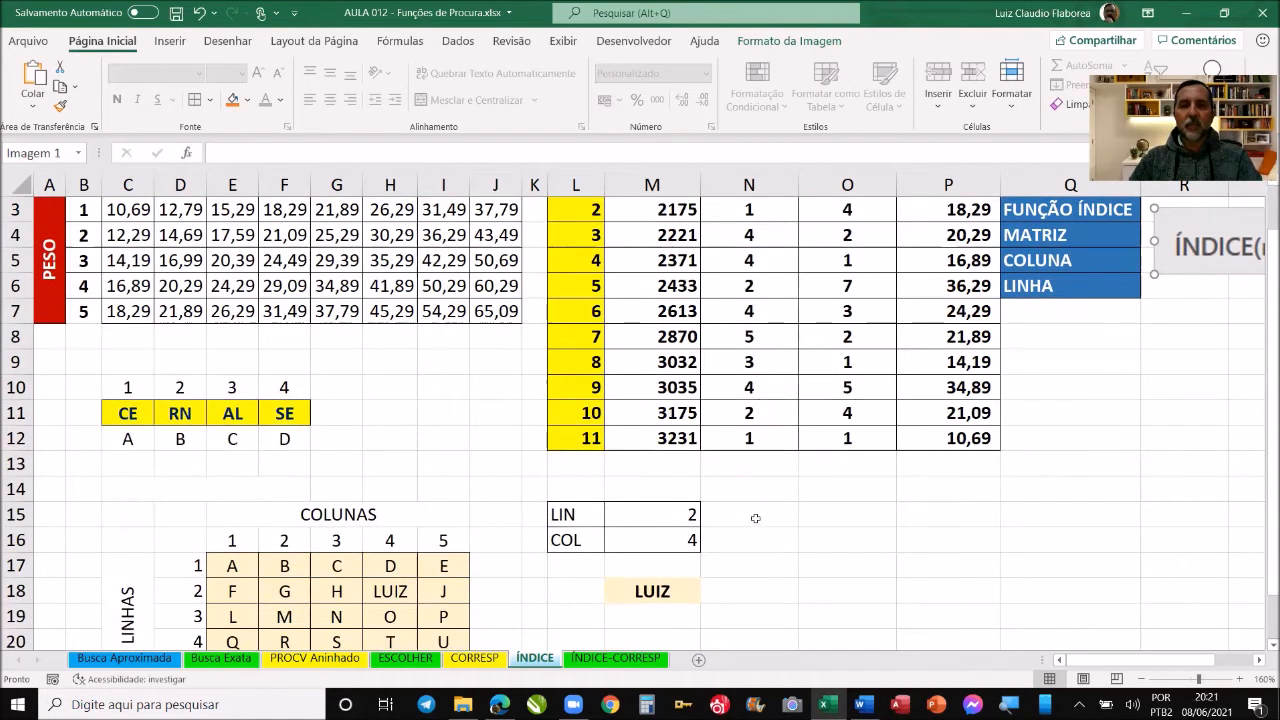
{"action": "scroll", "coordinate": [667, 511], "scroll_direction": "down", "scroll_amount": 1}
{"action": "left_click_drag", "start_coordinate": [224, 388], "coordinate": [445, 489]}
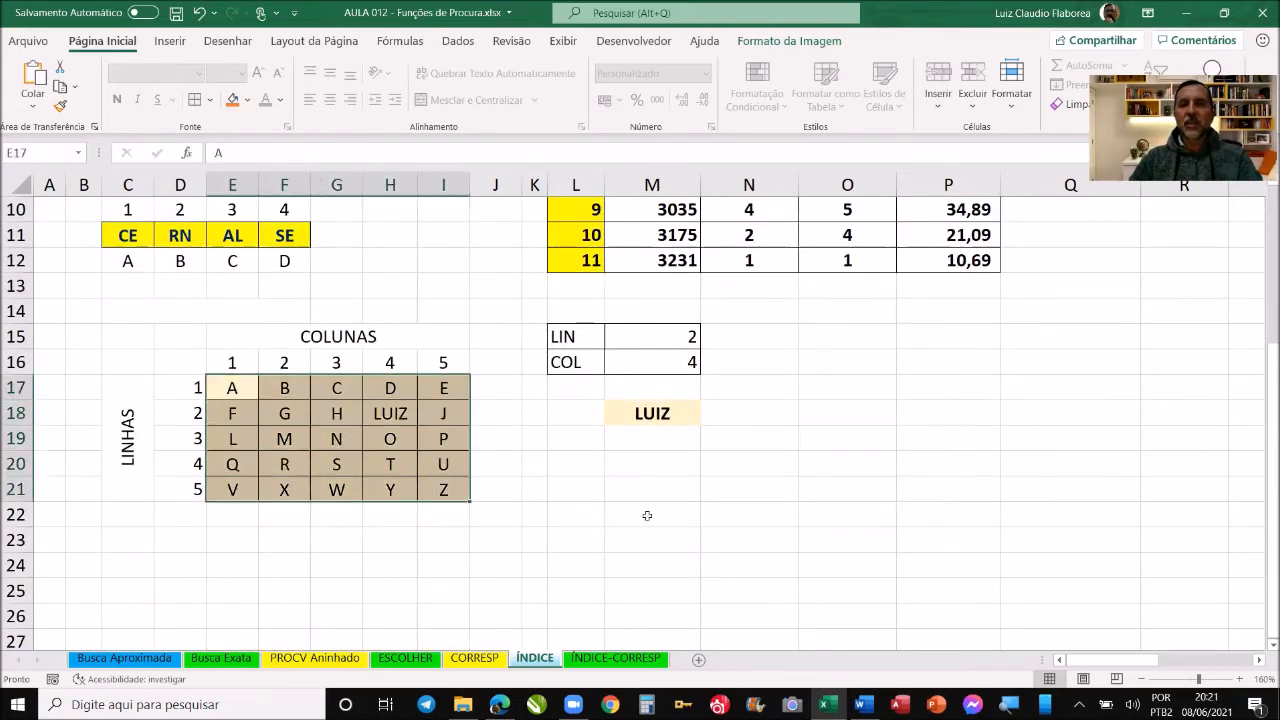
{"action": "left_click", "coordinate": [842, 361]}
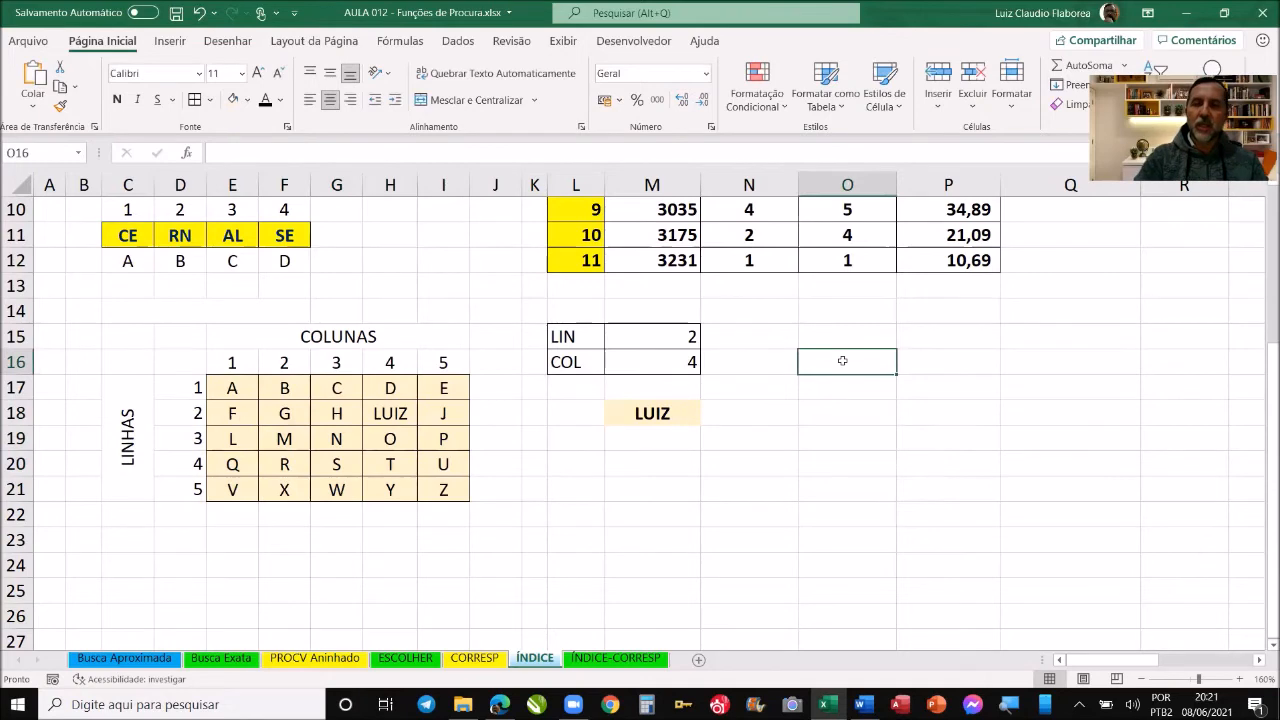
{"action": "type", "text": "=ÍNDI"}
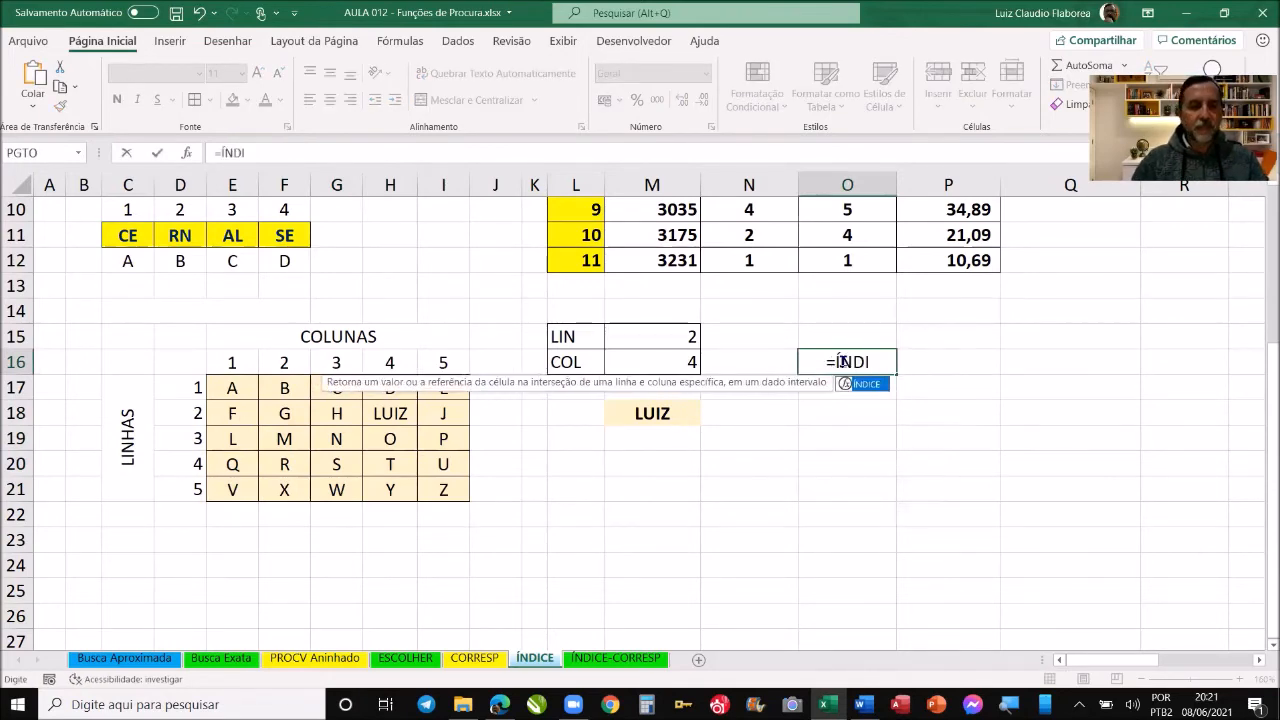
{"action": "key", "text": "Tab"}
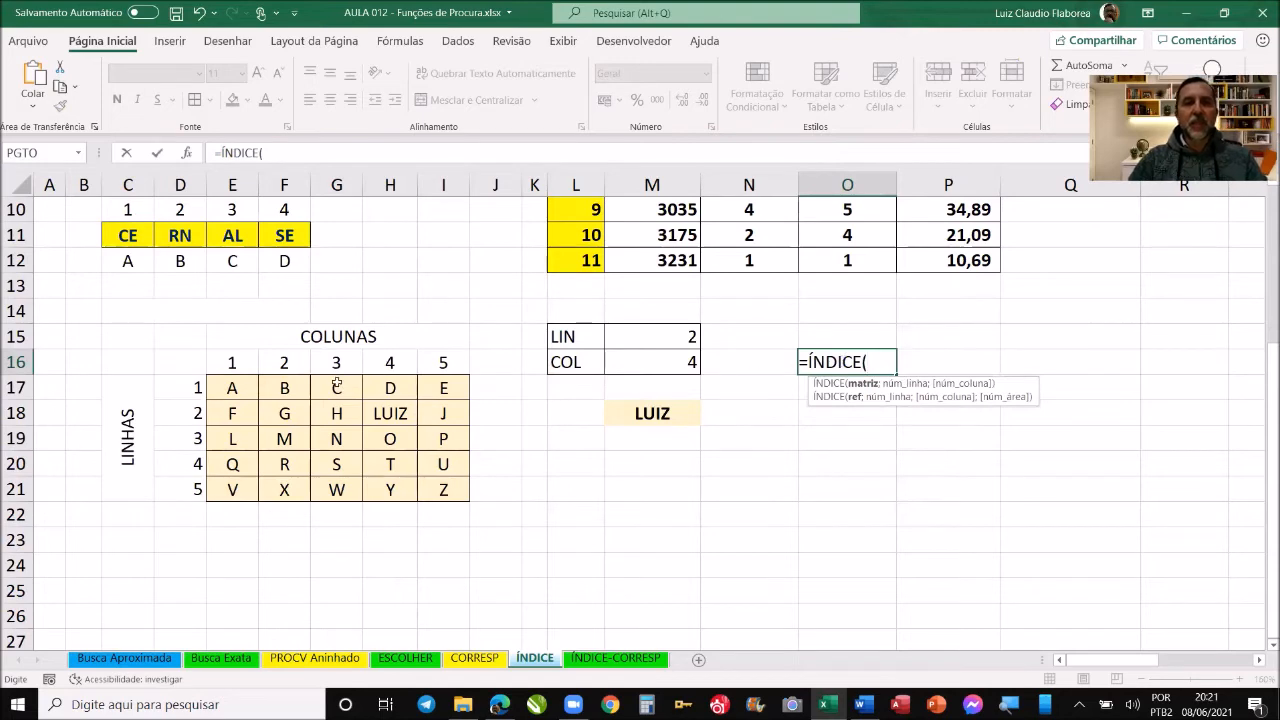
{"action": "left_click_drag", "start_coordinate": [232, 390], "coordinate": [421, 490]}
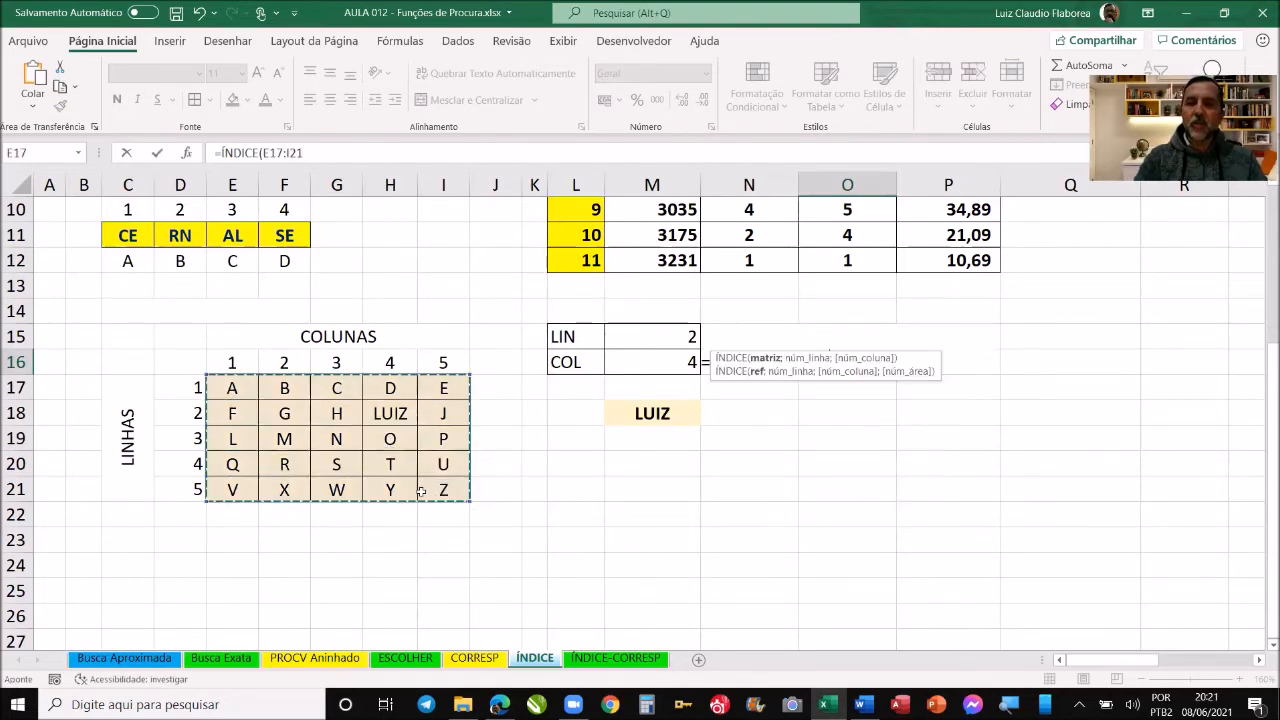
{"action": "type", "text": ")"}
{"action": "key", "text": "Return"}
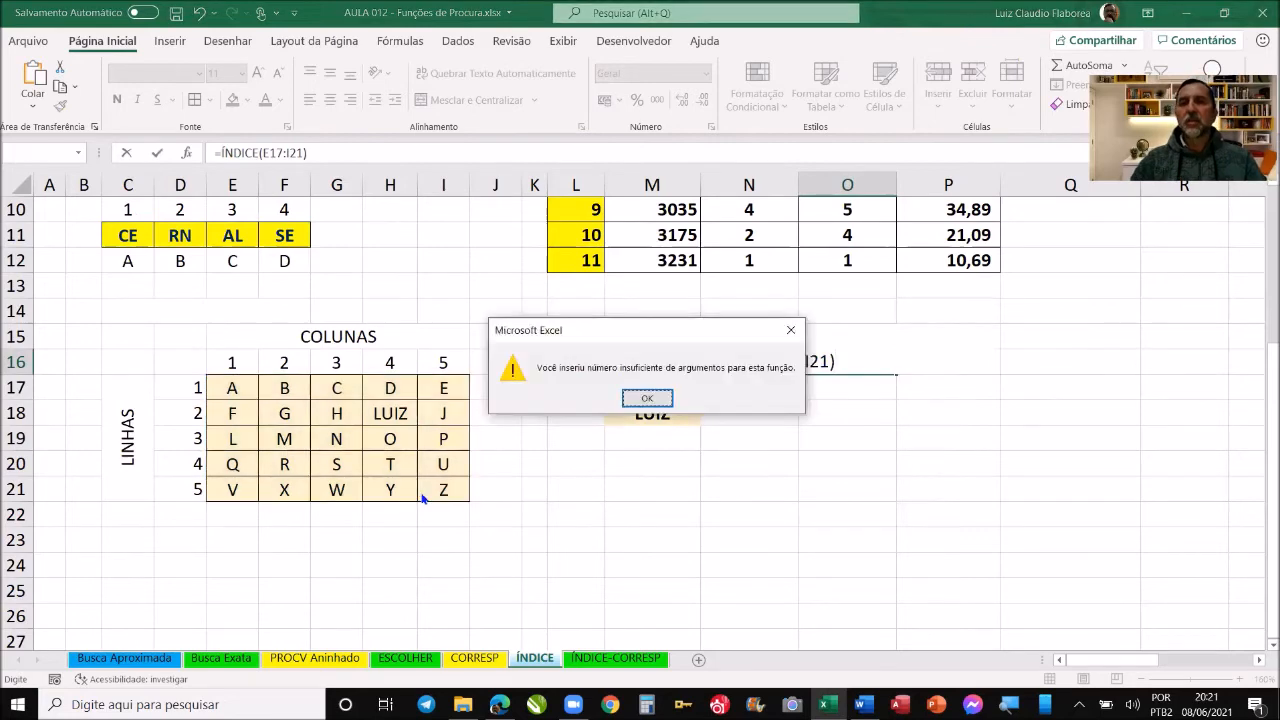
{"action": "left_click", "coordinate": [634, 399]}
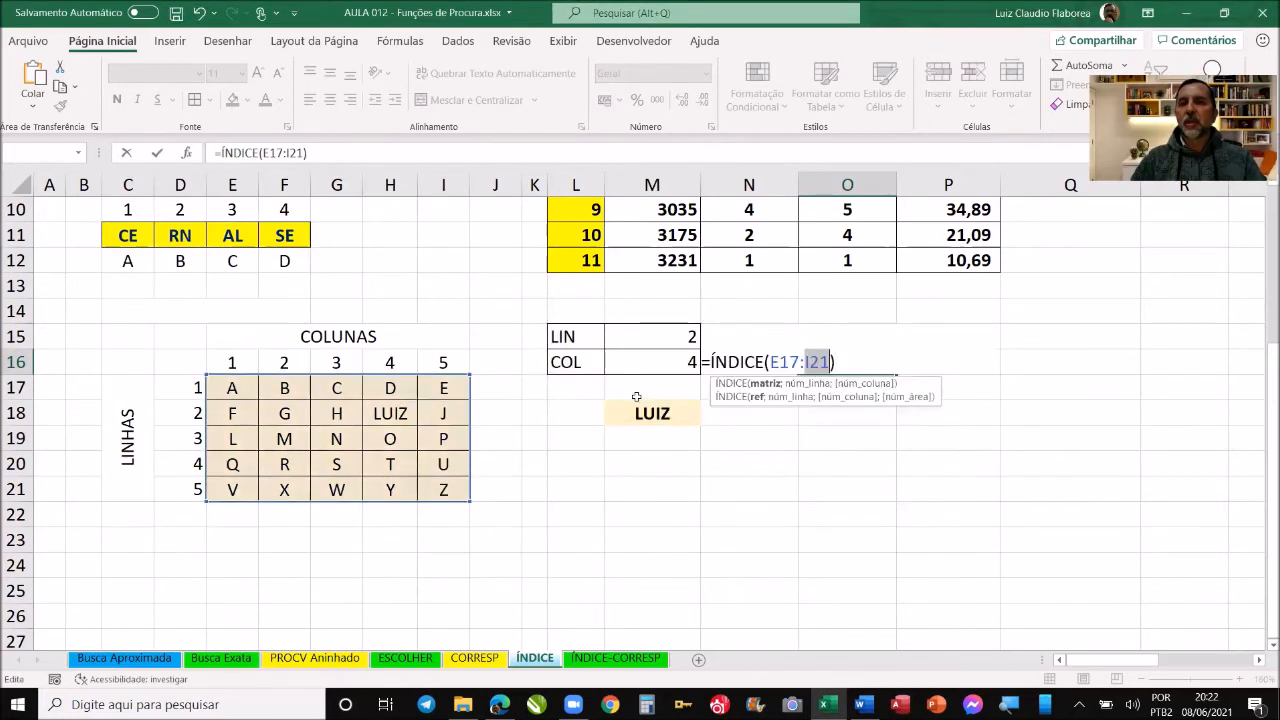
- Add M15 as the row argument in O16 and enter the formula =ÍNDICE(E17:I21;M15)
{"action": "left_click", "coordinate": [831, 360]}
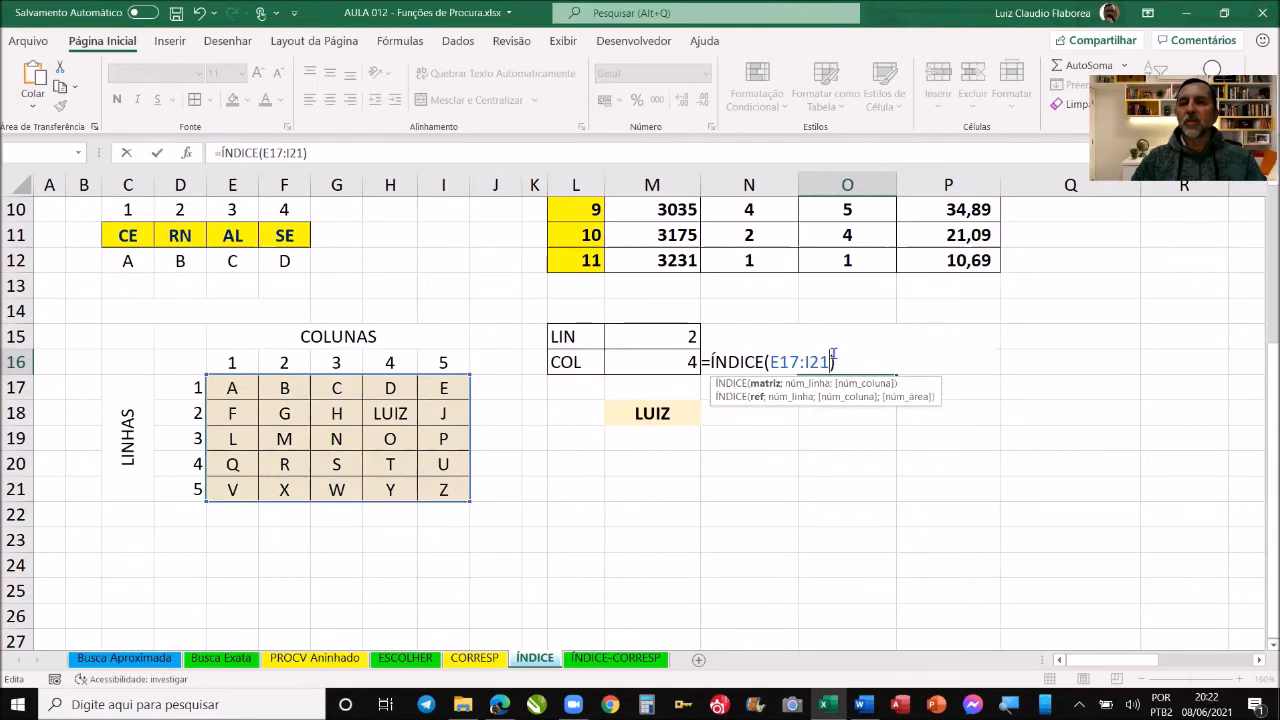
{"action": "type", "text": ";"}
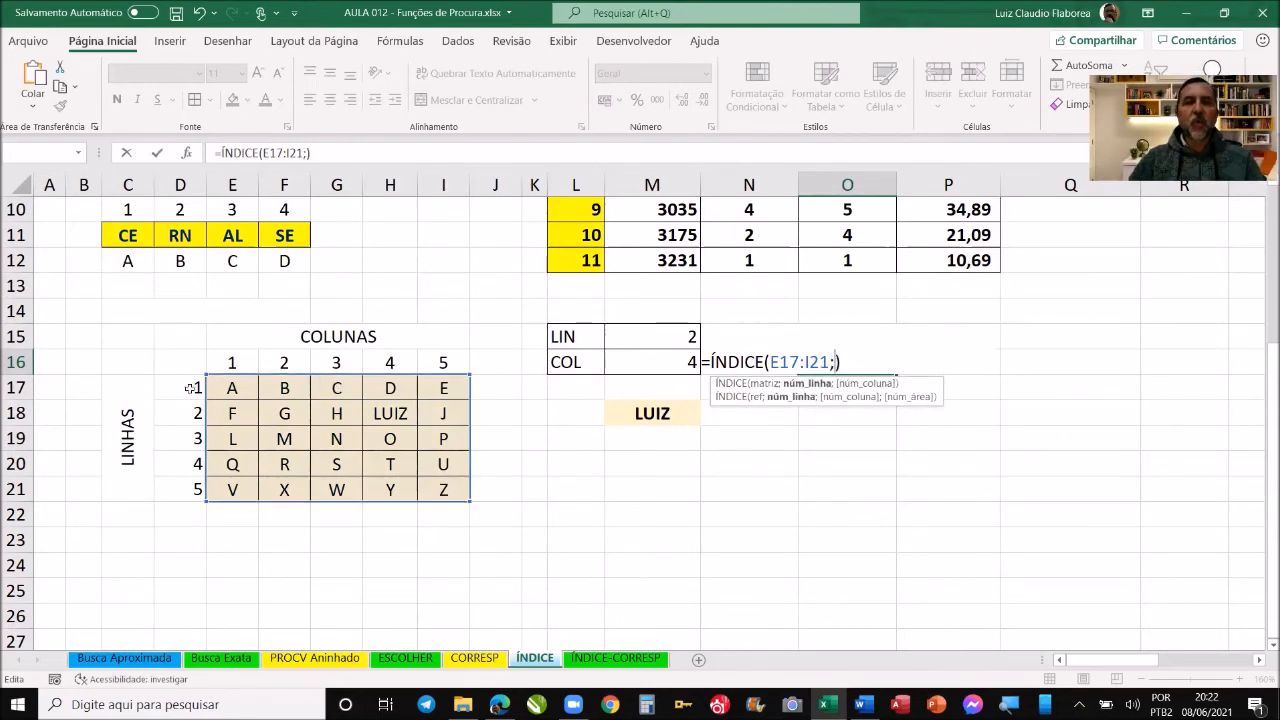
{"action": "left_click", "coordinate": [616, 335]}
{"action": "type", "text": ")"}
{"action": "key", "text": "Return"}
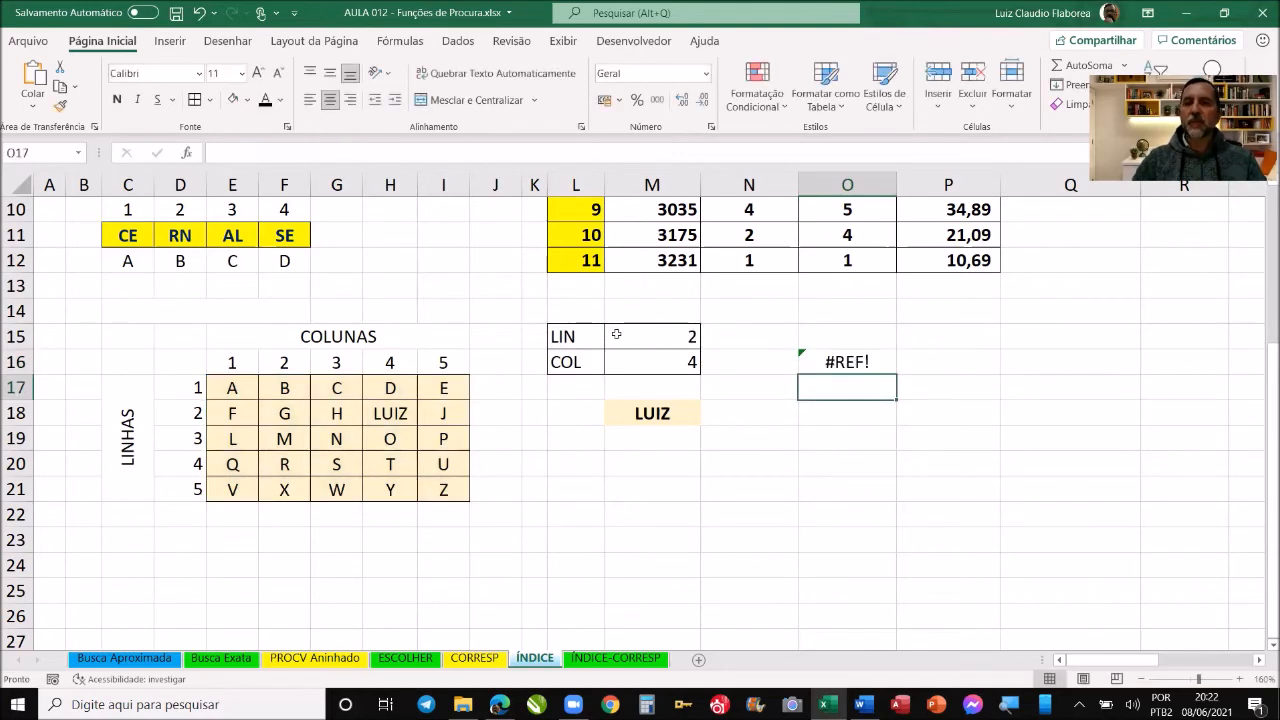
- Inspect the arguments of the two-argument ÍNDICE formula in O16, then leave the cell
{"action": "left_click", "coordinate": [830, 362]}
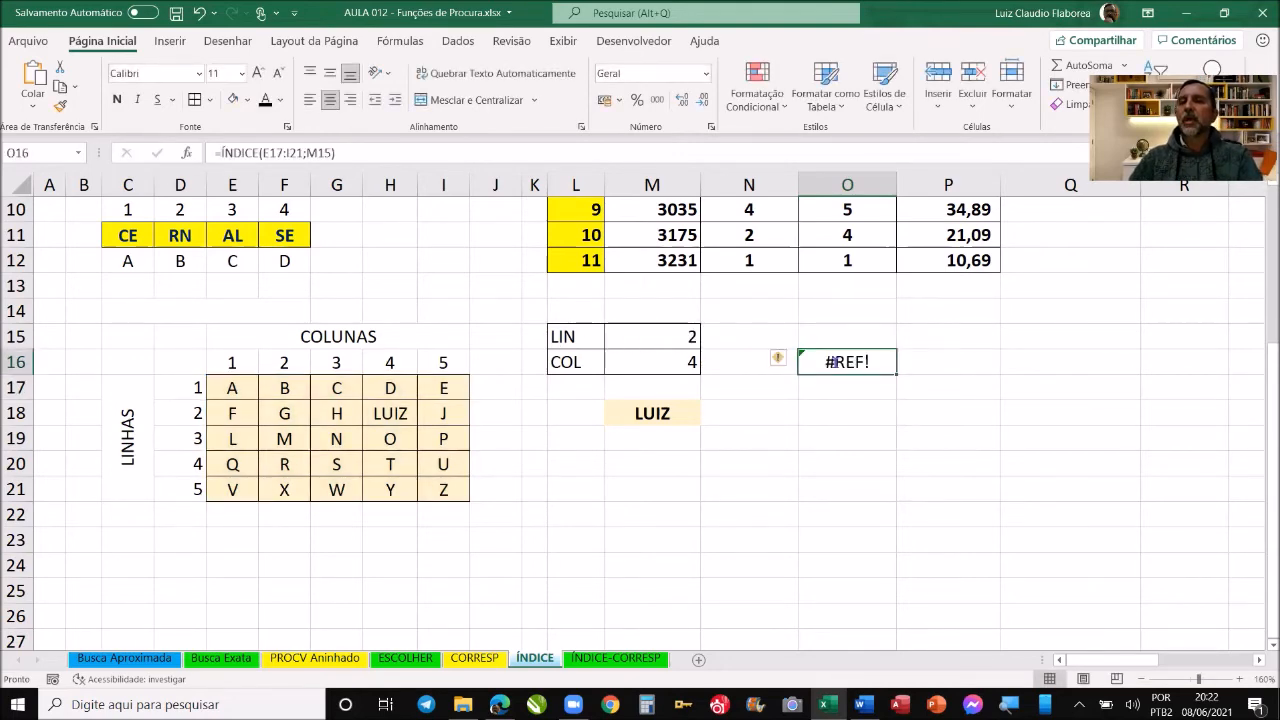
{"action": "double_click", "coordinate": [836, 362]}
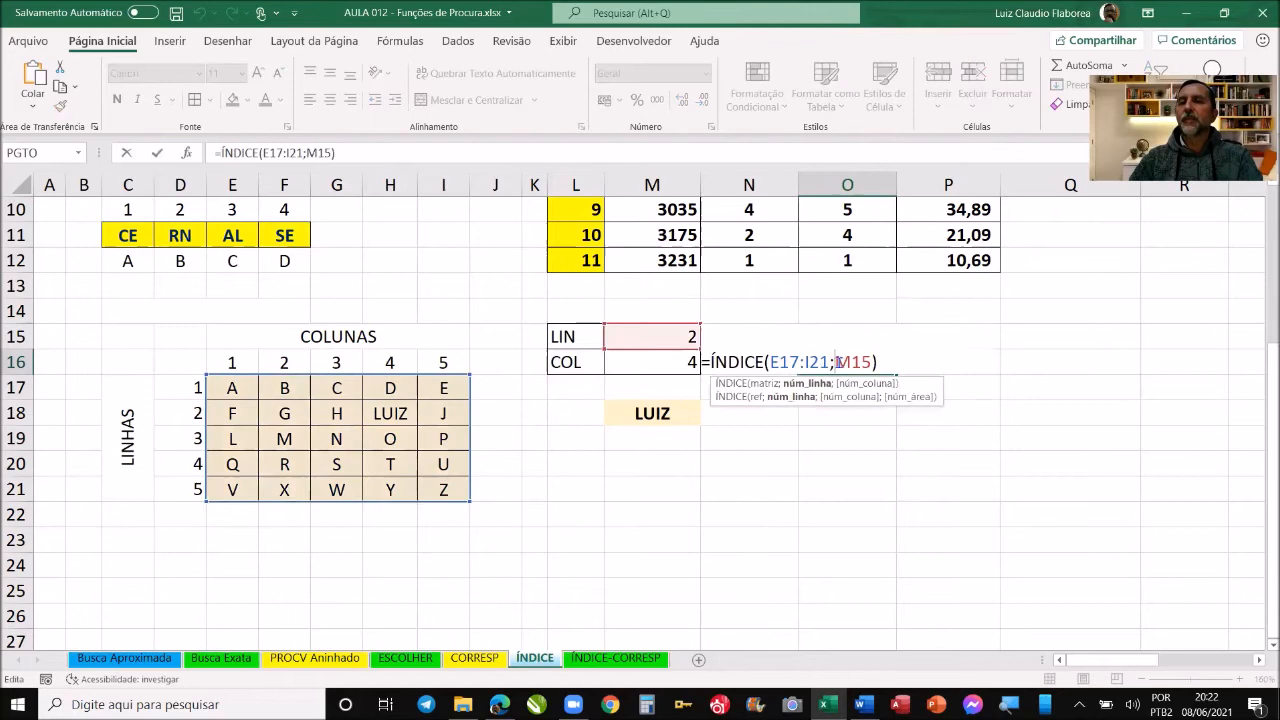
{"action": "key", "text": "Escape"}
{"action": "left_click", "coordinate": [843, 433]}
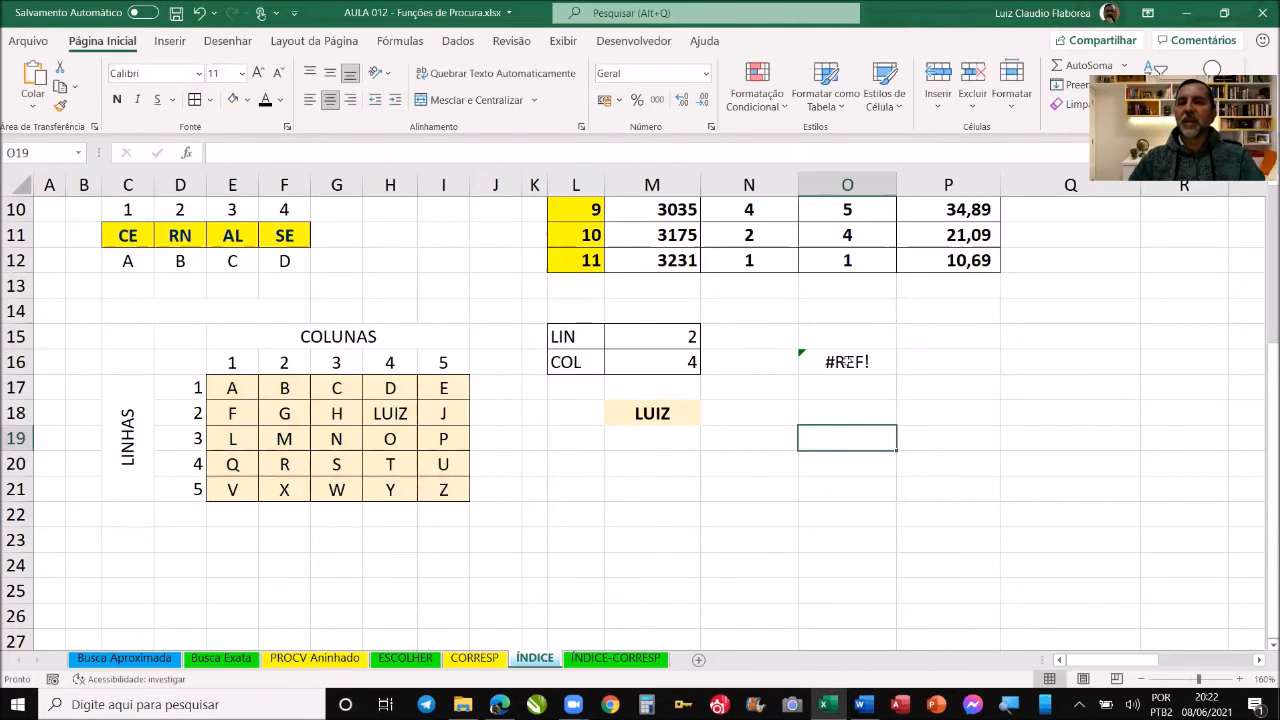
- Add M16 as the column argument in O16, completing the formula as =ÍNDICE(E17:I21;M15;M16)
{"action": "double_click", "coordinate": [858, 363]}
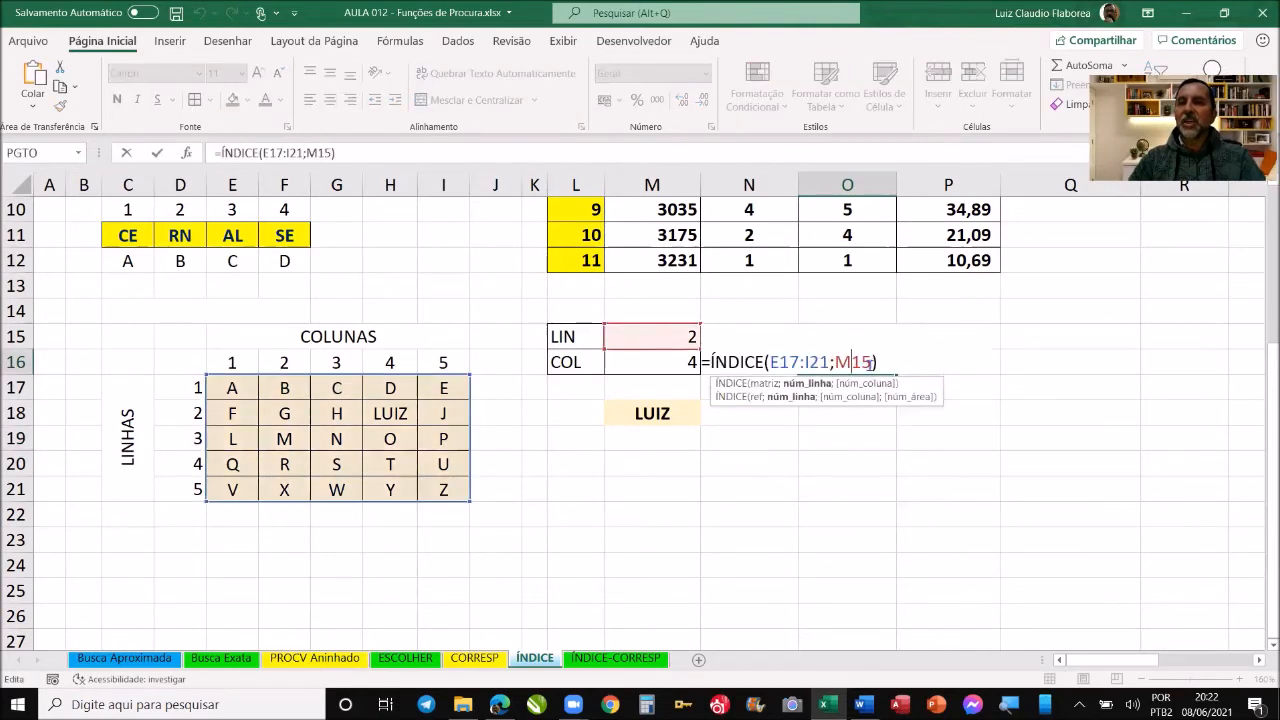
{"action": "type", "text": ";"}
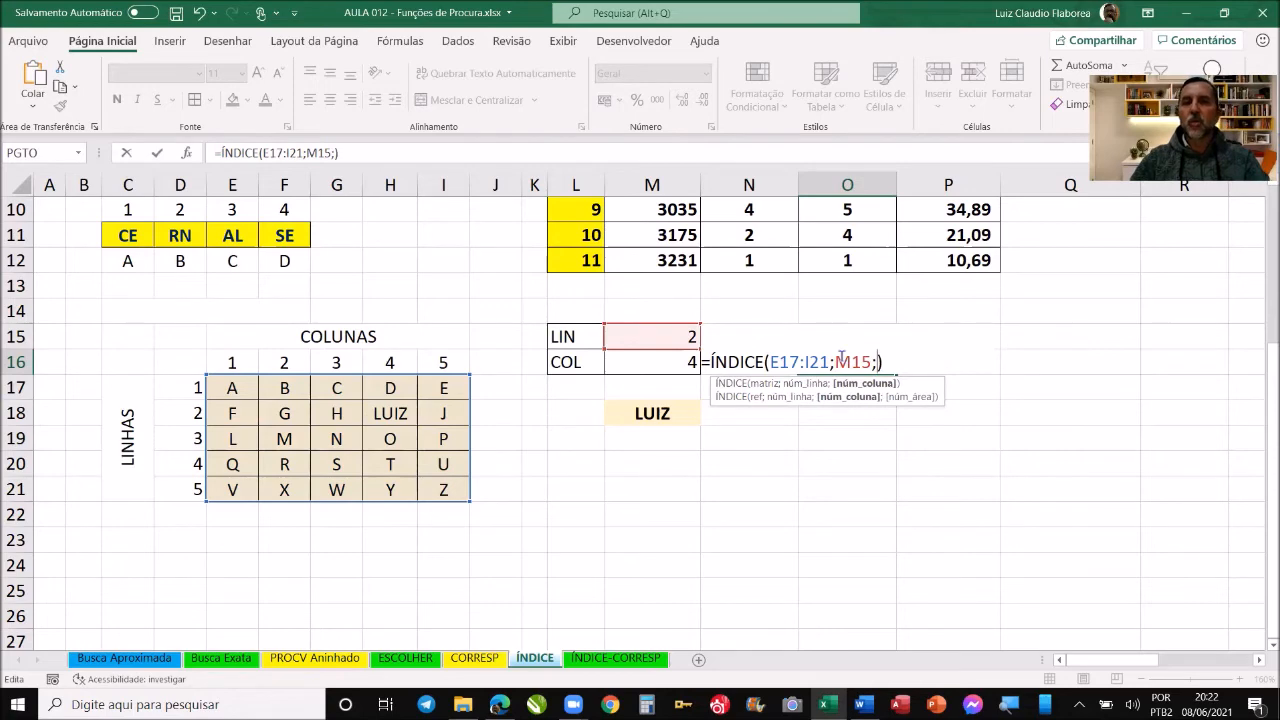
{"action": "left_click", "coordinate": [681, 362]}
{"action": "key", "text": "Return"}
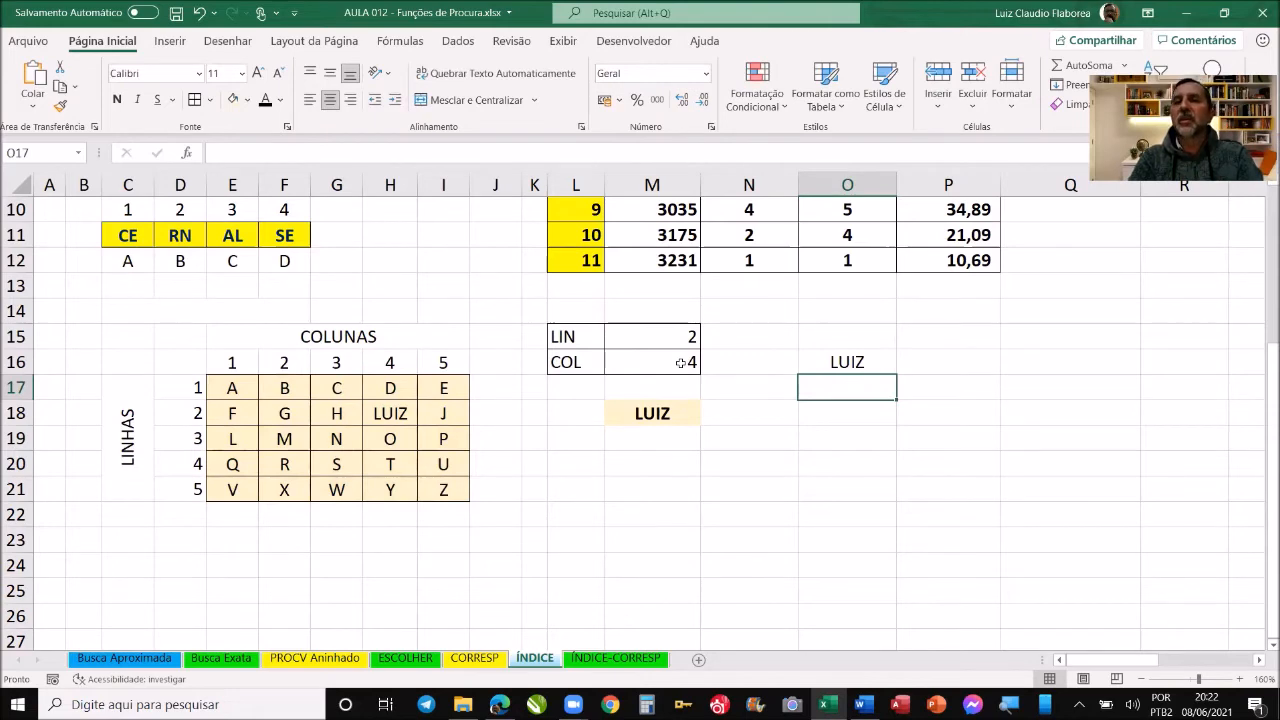
- Review the completed O16 formula against its ÍNDICE syntax hint, moving the hint slightly below the formula, and close the cell
{"action": "left_click", "coordinate": [820, 365]}
{"action": "double_click", "coordinate": [820, 365]}
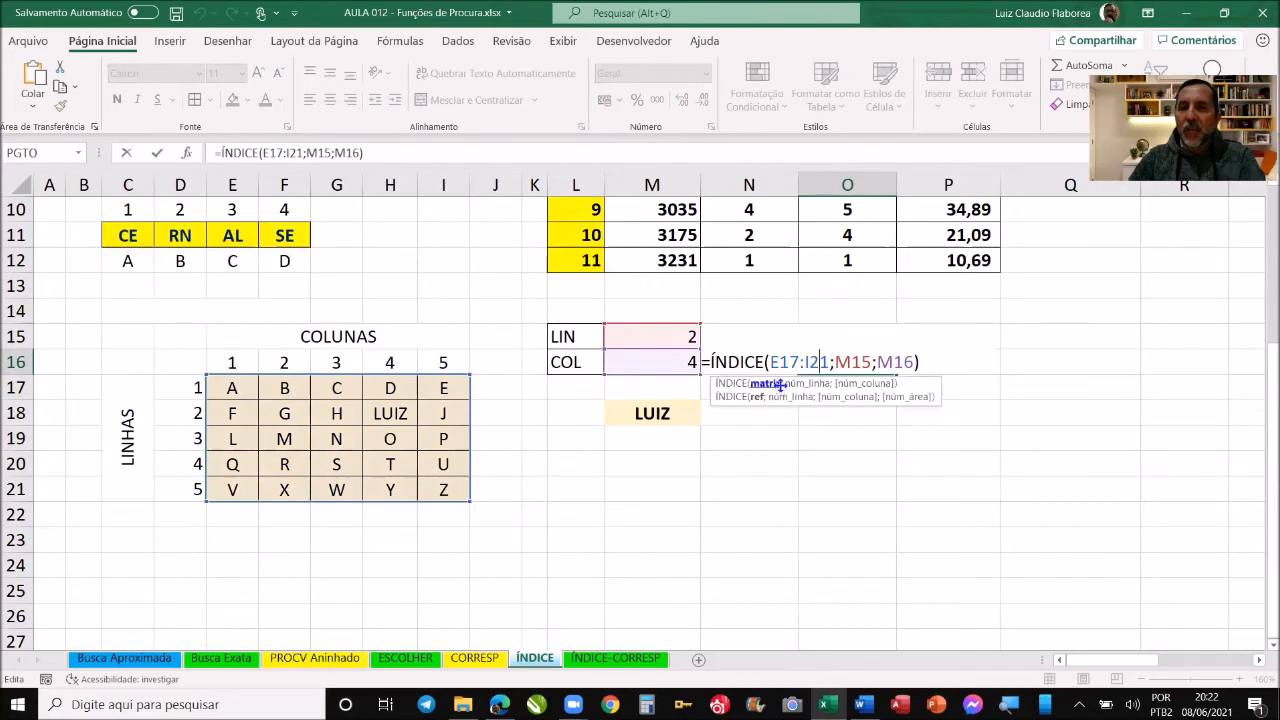
{"action": "mouse_move", "coordinate": [907, 383]}
{"action": "left_mouse_down"}
{"action": "mouse_move", "coordinate": [946, 417]}
{"action": "mouse_move", "coordinate": [986, 329]}
{"action": "mouse_move", "coordinate": [737, 289]}
{"action": "mouse_move", "coordinate": [493, 271]}
{"action": "mouse_move", "coordinate": [726, 300]}
{"action": "mouse_move", "coordinate": [889, 443]}
{"action": "mouse_move", "coordinate": [918, 393]}
{"action": "mouse_move", "coordinate": [914, 427]}
{"action": "mouse_move", "coordinate": [915, 399]}
{"action": "left_mouse_up"}
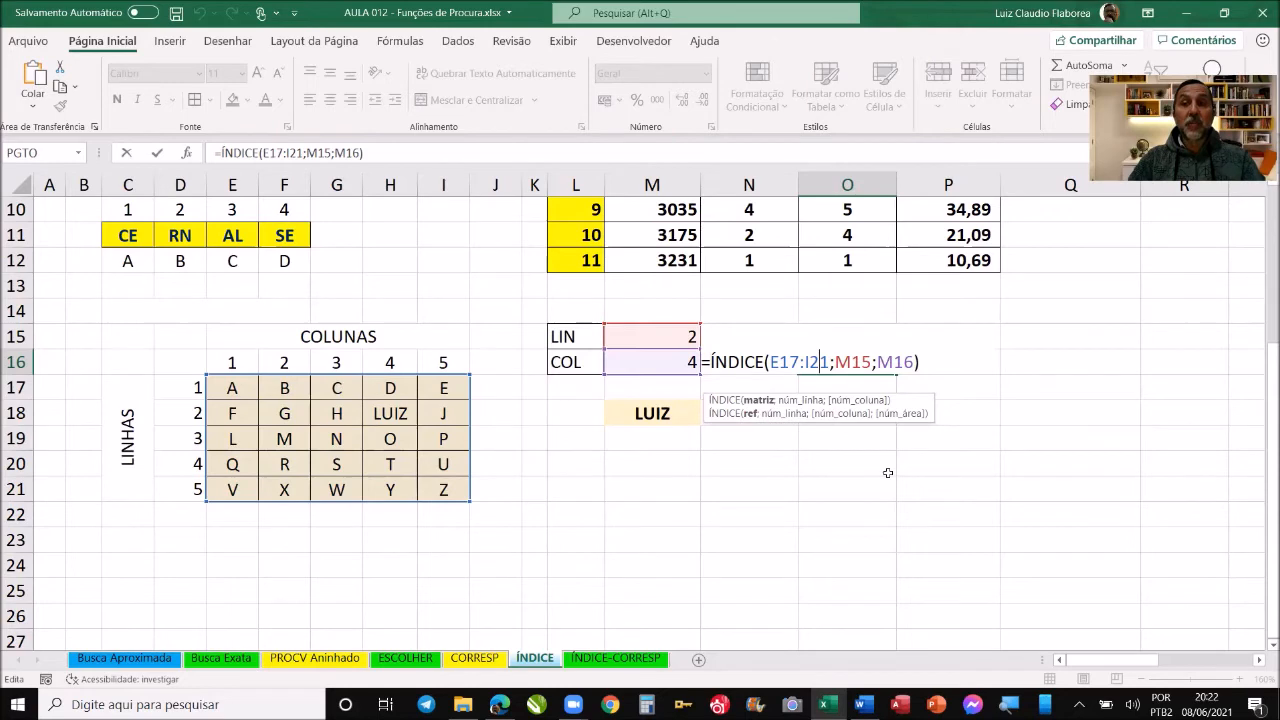
{"action": "key", "text": "ctrl+Return"}
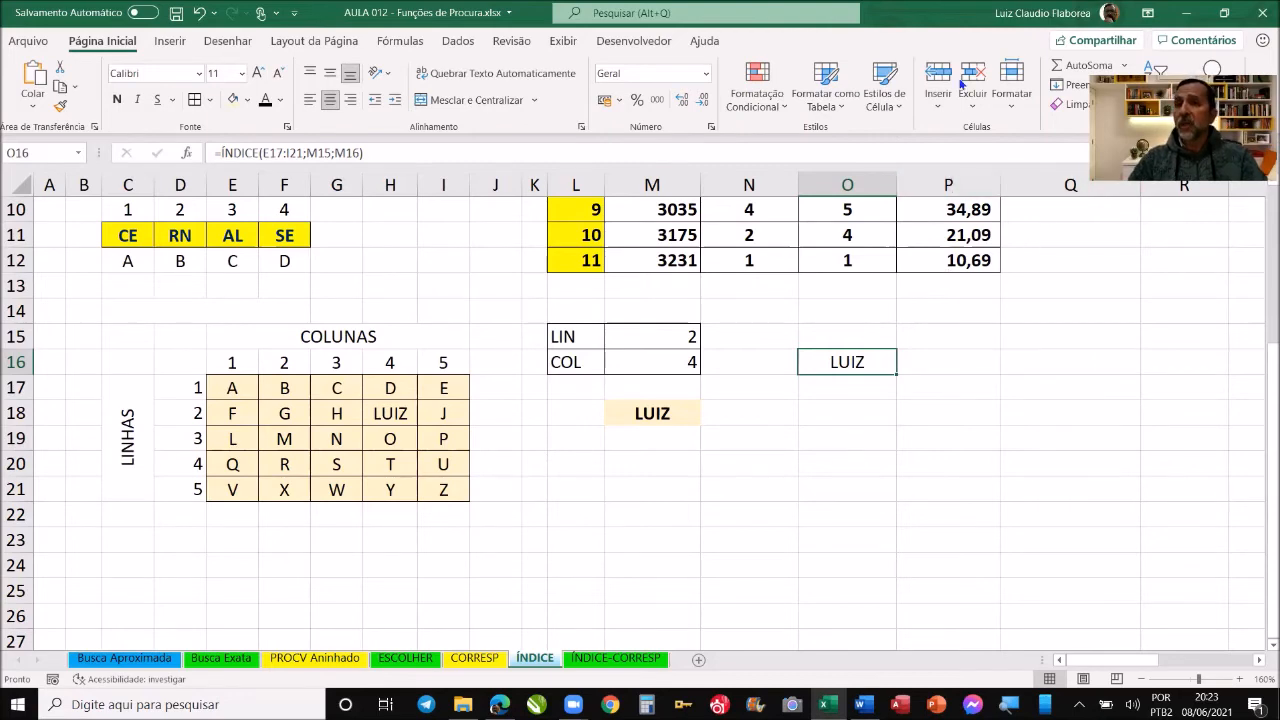
- Review the CORRESP sheet: the formula in D4, the searched city in C4 and the city list in column A
{"action": "left_click", "coordinate": [1020, 132]}
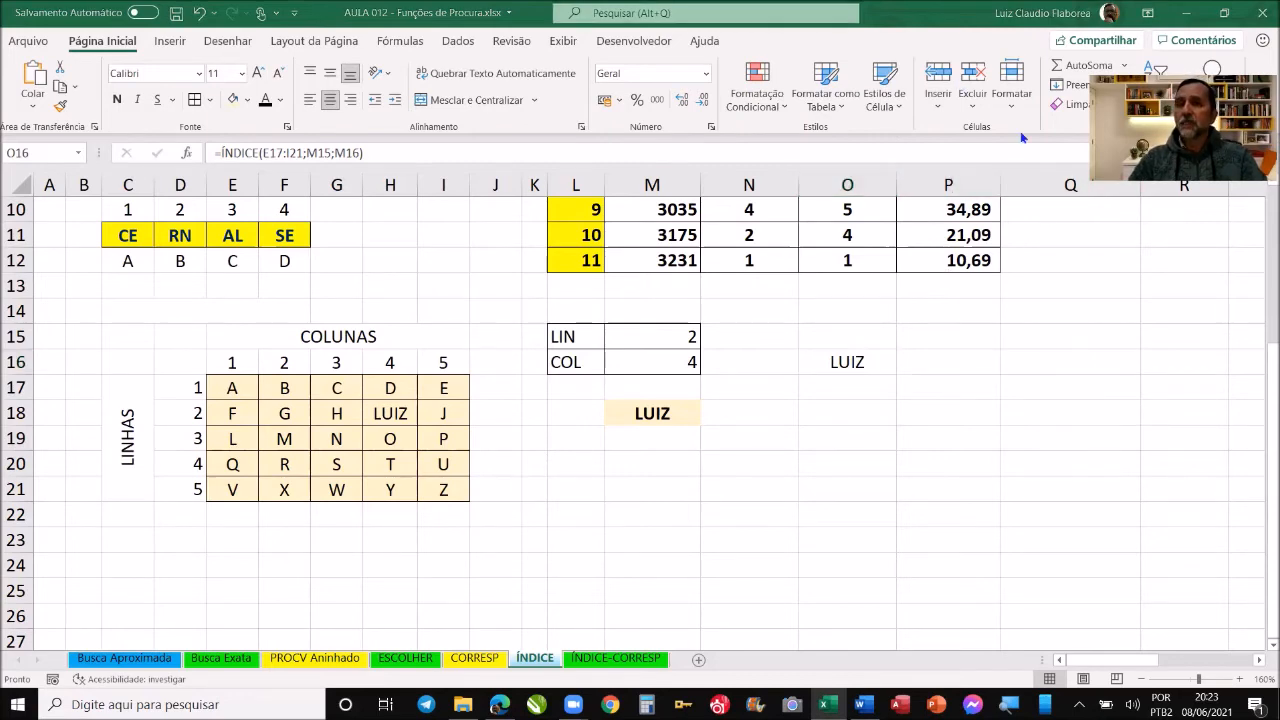
{"action": "left_click", "coordinate": [857, 414]}
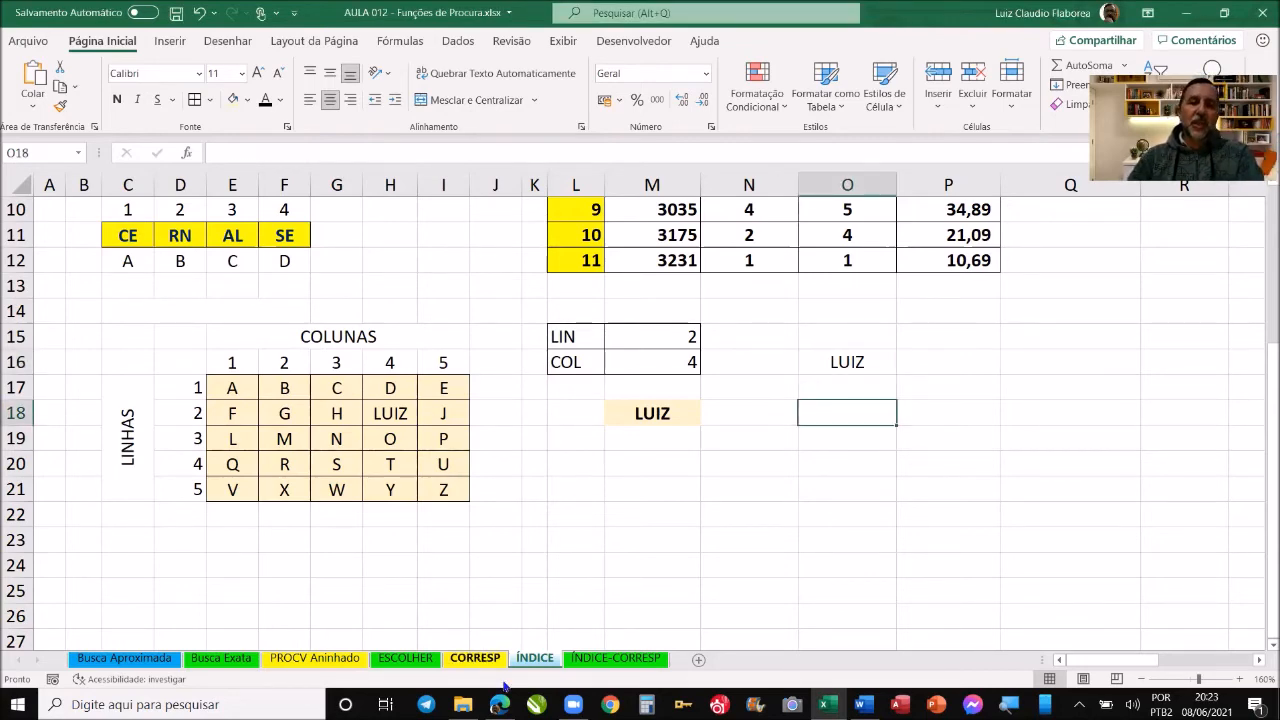
{"action": "left_click", "coordinate": [476, 658]}
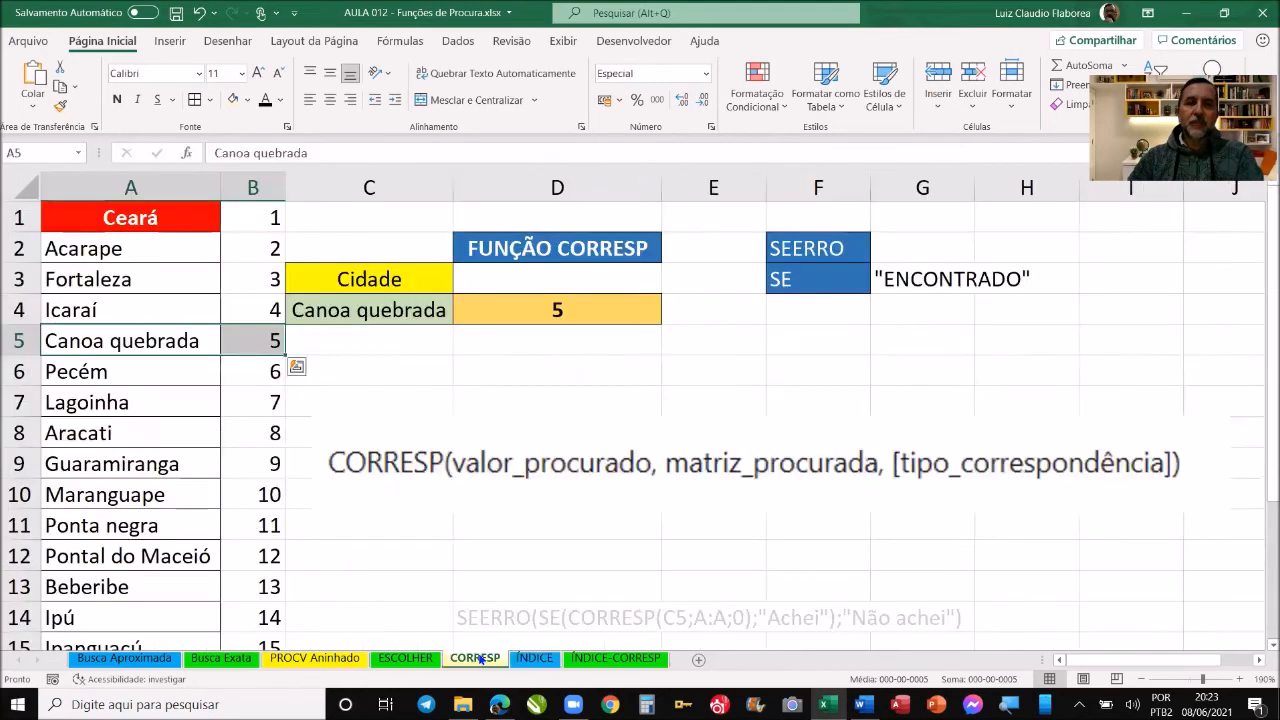
{"action": "left_click", "coordinate": [526, 305]}
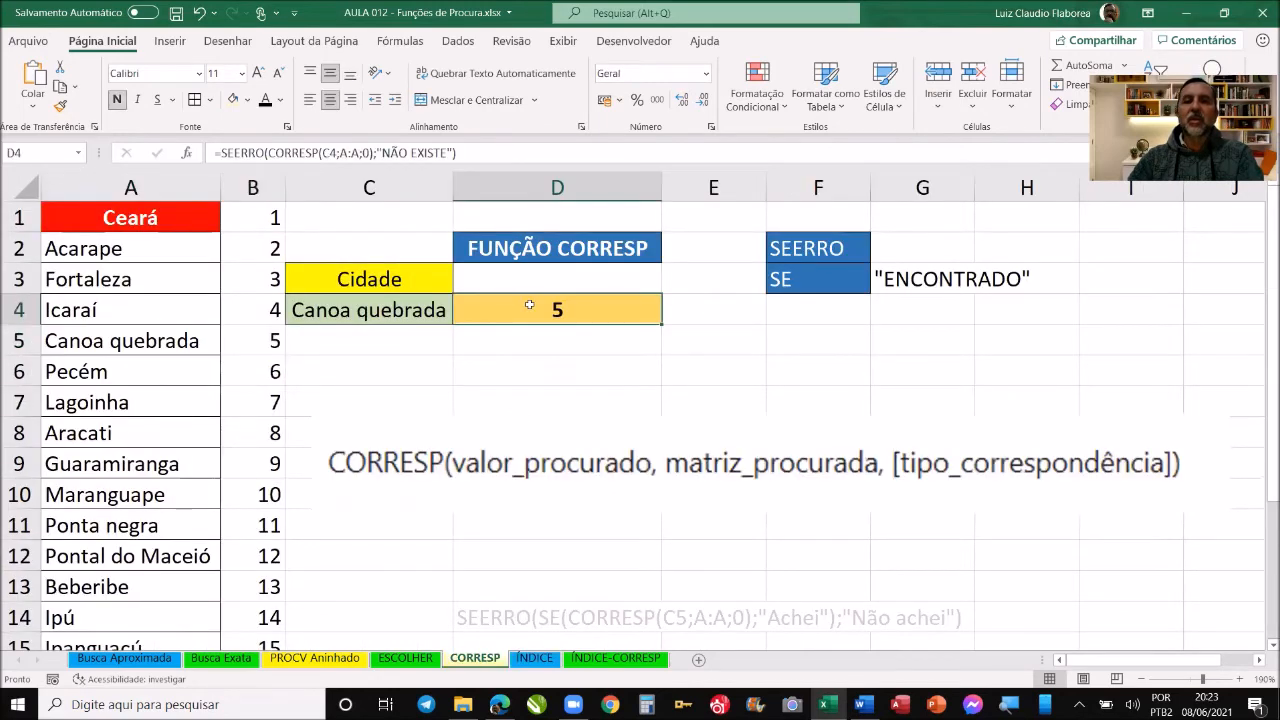
{"action": "left_click", "coordinate": [370, 310]}
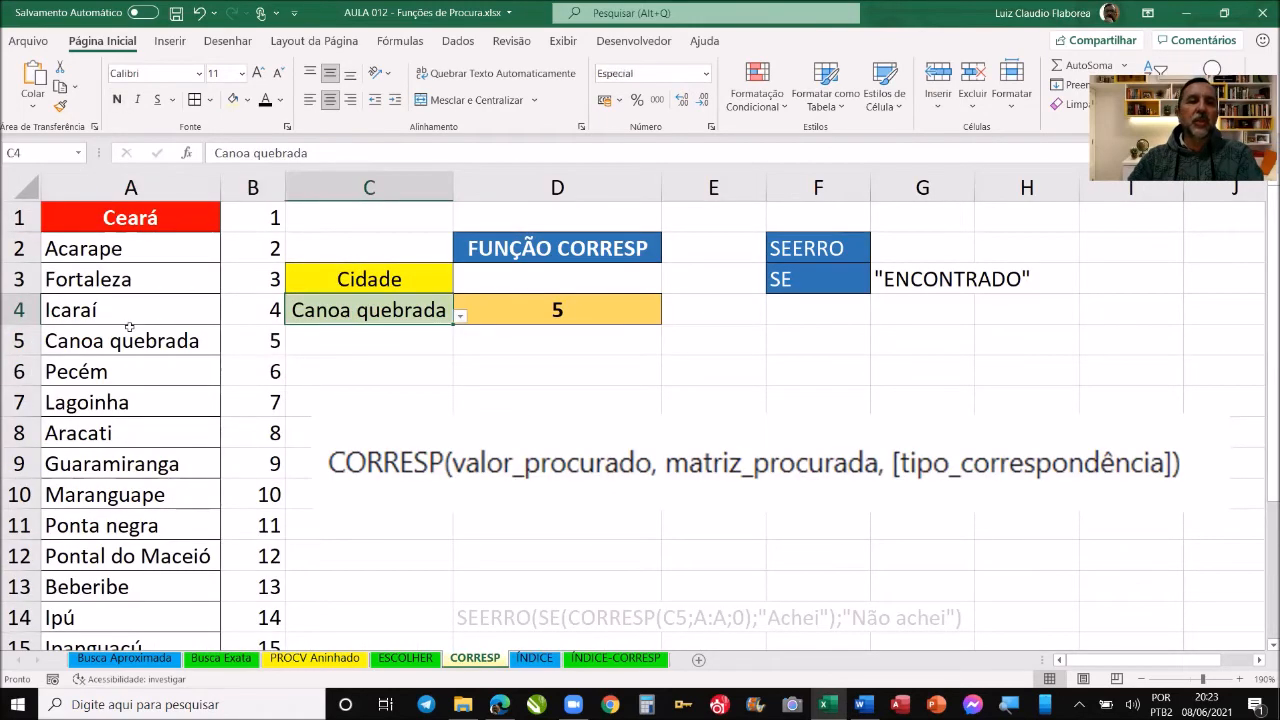
{"action": "left_click_drag", "start_coordinate": [84, 248], "coordinate": [124, 637]}
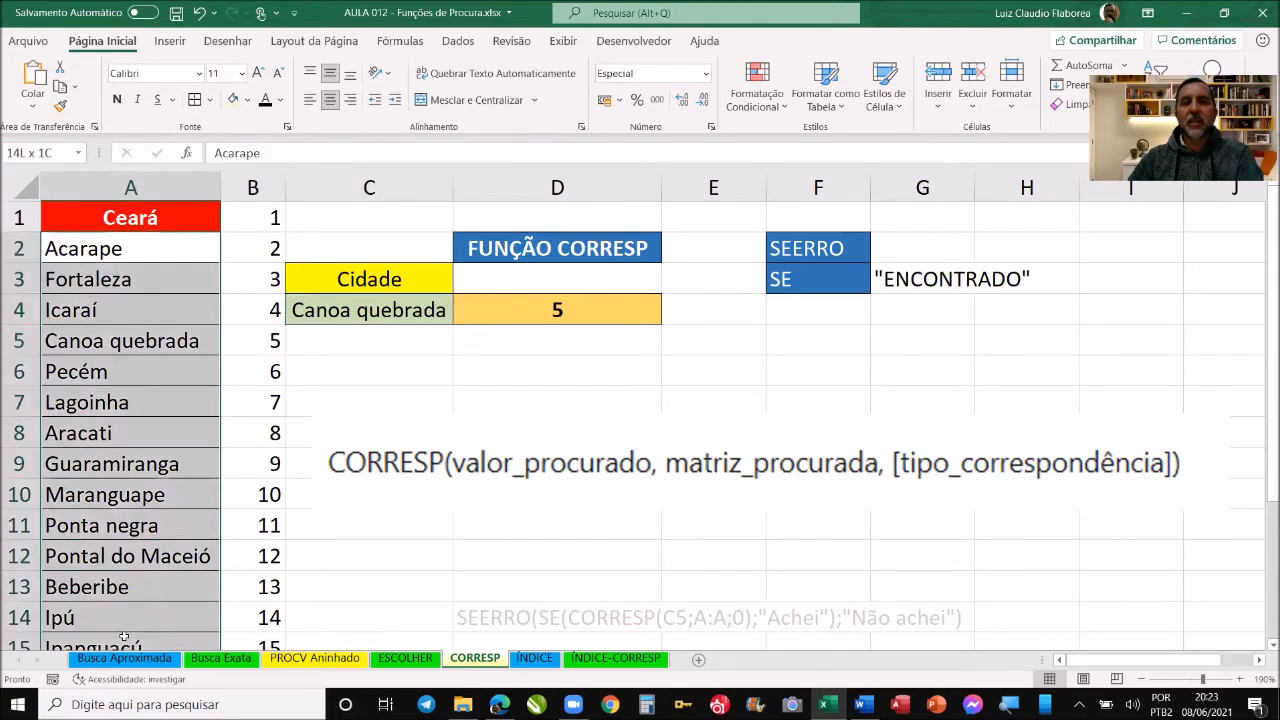
- Examine the matrix E17:I21 on the ÍNDICE sheet, its row and column numbers, and the intersection of row 2 with column 4
{"action": "left_click", "coordinate": [536, 658]}
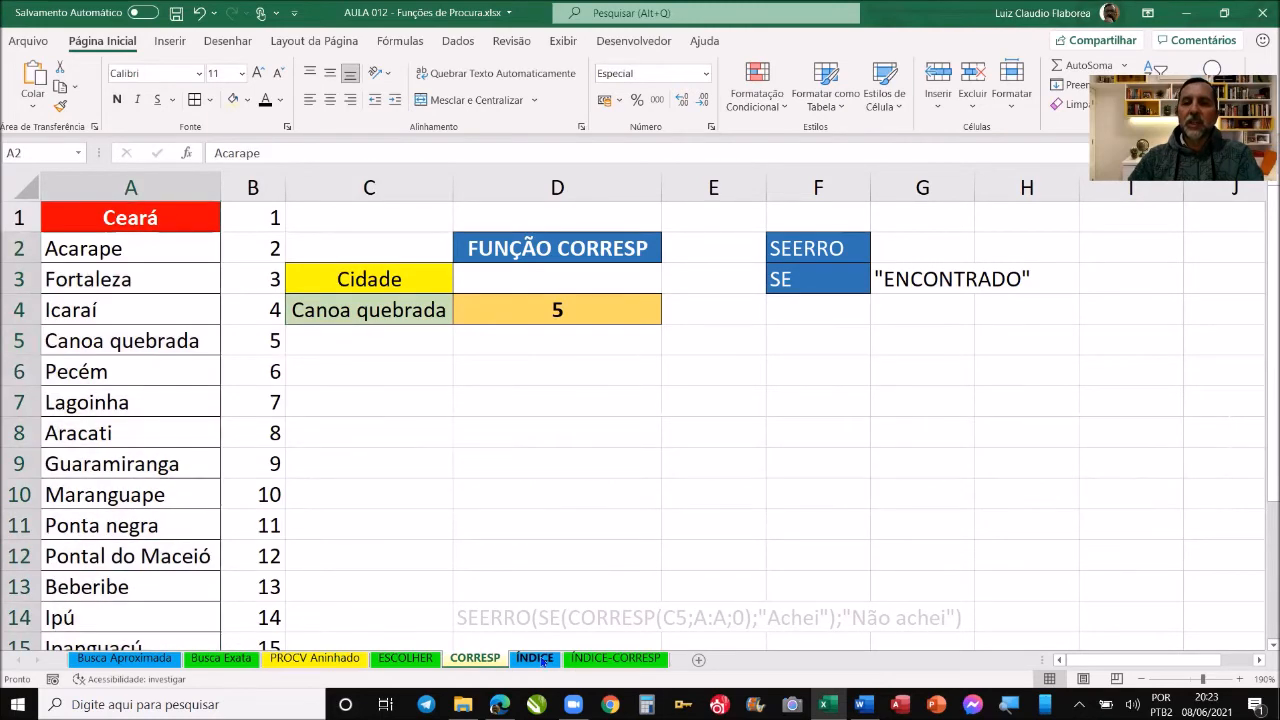
{"action": "left_click_drag", "start_coordinate": [232, 390], "coordinate": [451, 489]}
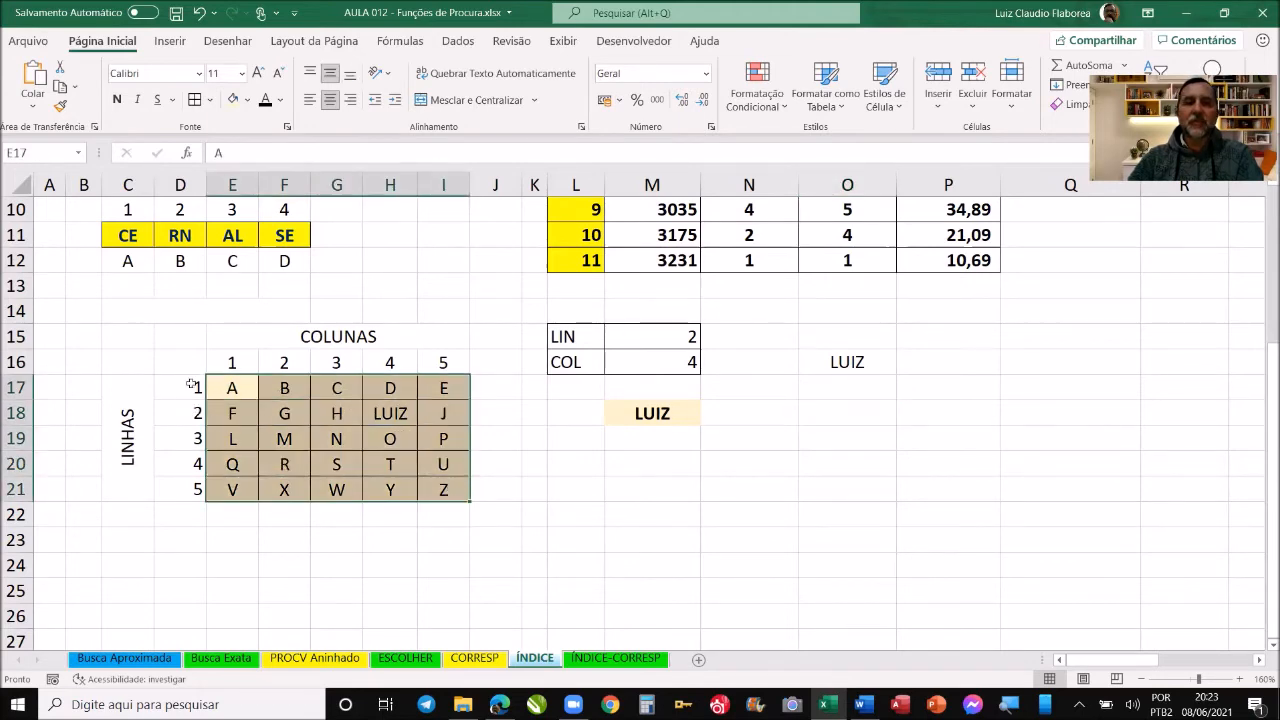
{"action": "left_click_drag", "start_coordinate": [191, 386], "coordinate": [199, 490]}
{"action": "left_click", "coordinate": [230, 362]}
{"action": "left_click_drag", "start_coordinate": [321, 362], "coordinate": [446, 362]}
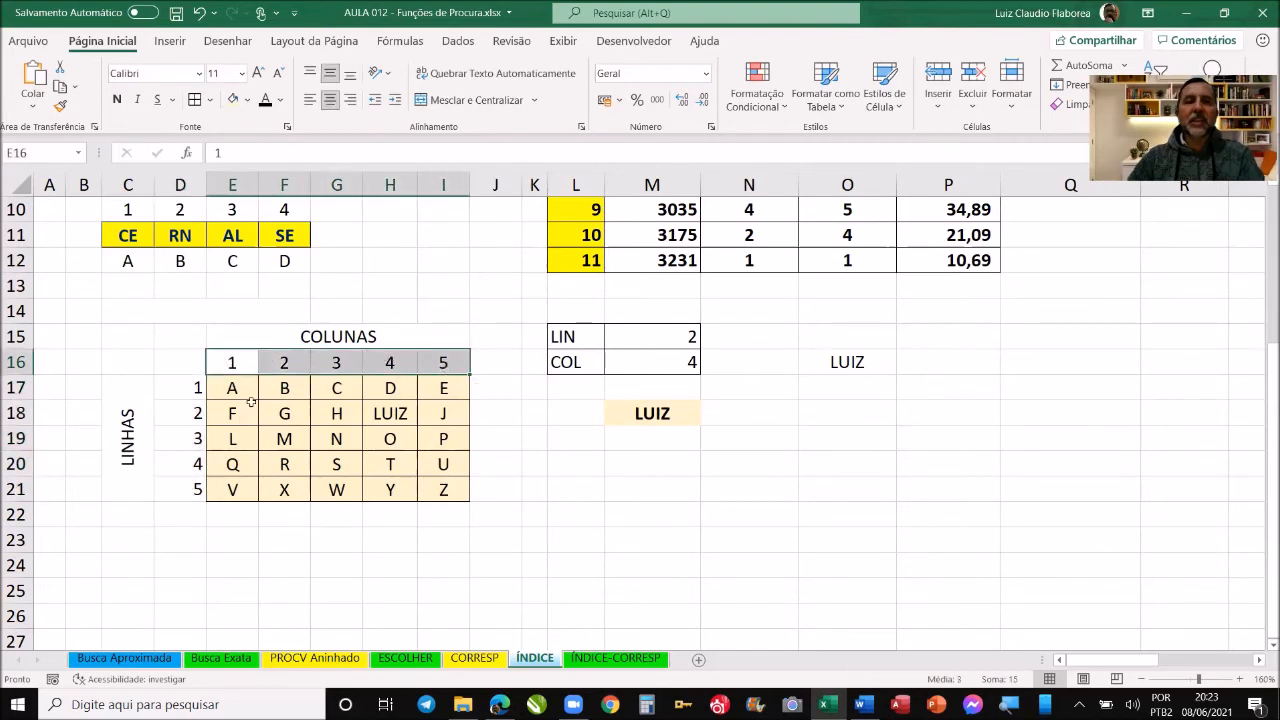
{"action": "left_click_drag", "start_coordinate": [190, 412], "coordinate": [390, 412]}
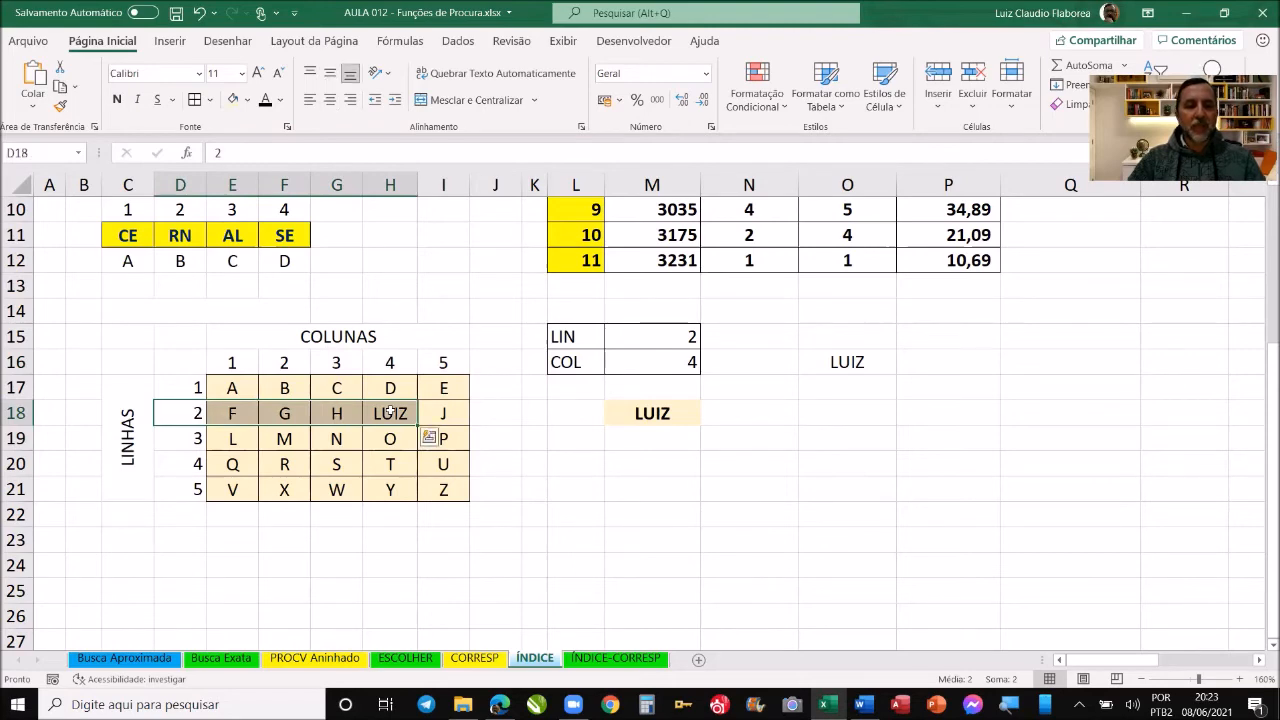
{"action": "left_click", "coordinate": [395, 362]}
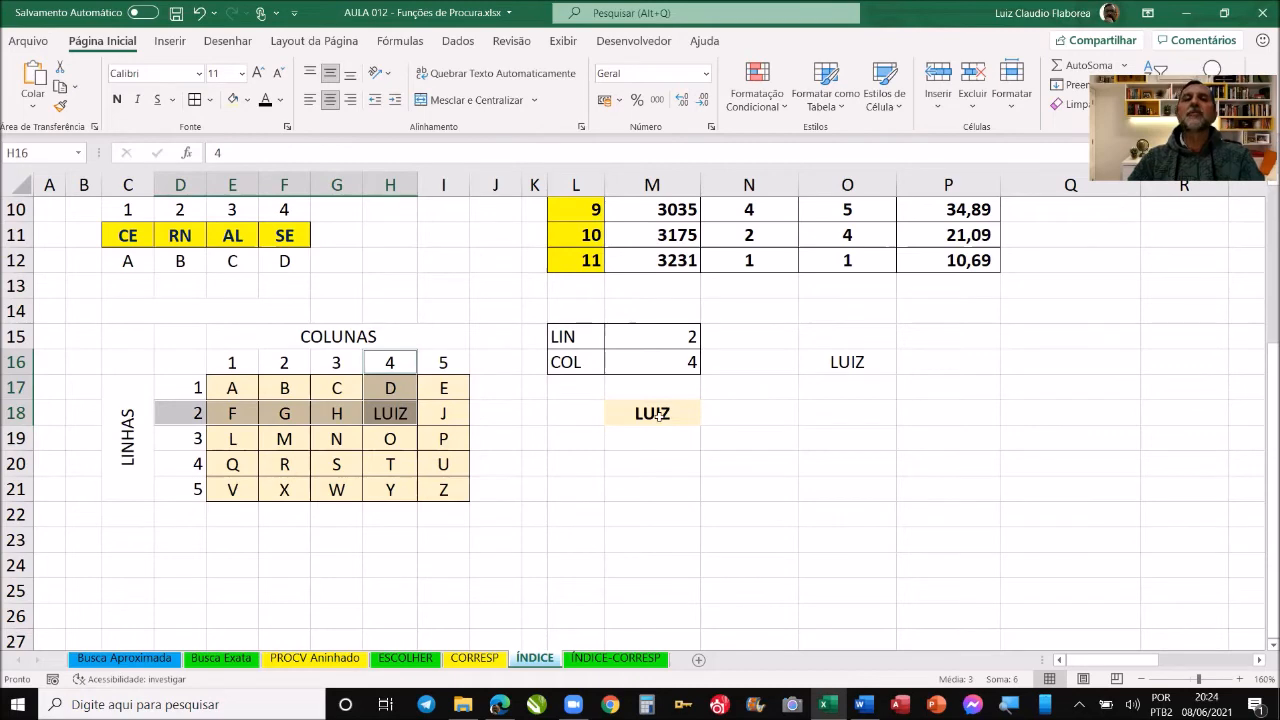
- Examine the sales table on the ÍNDICE-CORRESP sheet: the store headings, the January values and the month names
{"action": "left_click", "coordinate": [617, 658]}
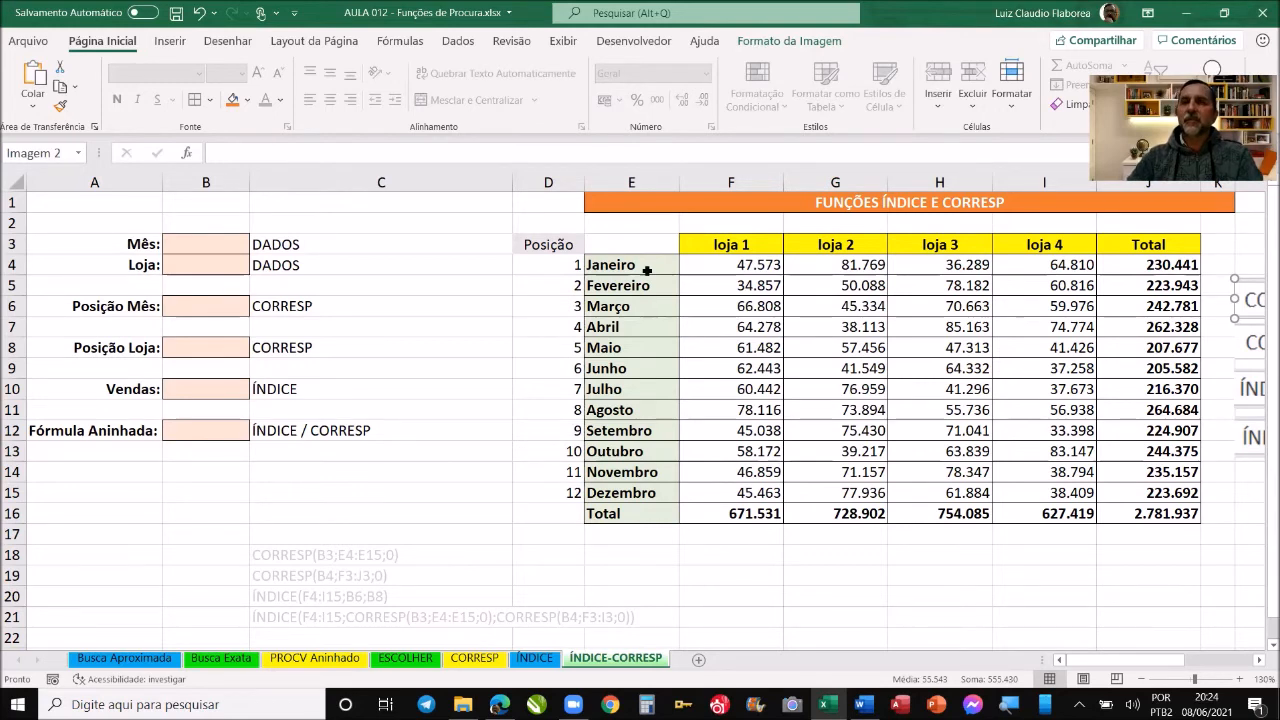
{"action": "left_click_drag", "start_coordinate": [718, 244], "coordinate": [1034, 250]}
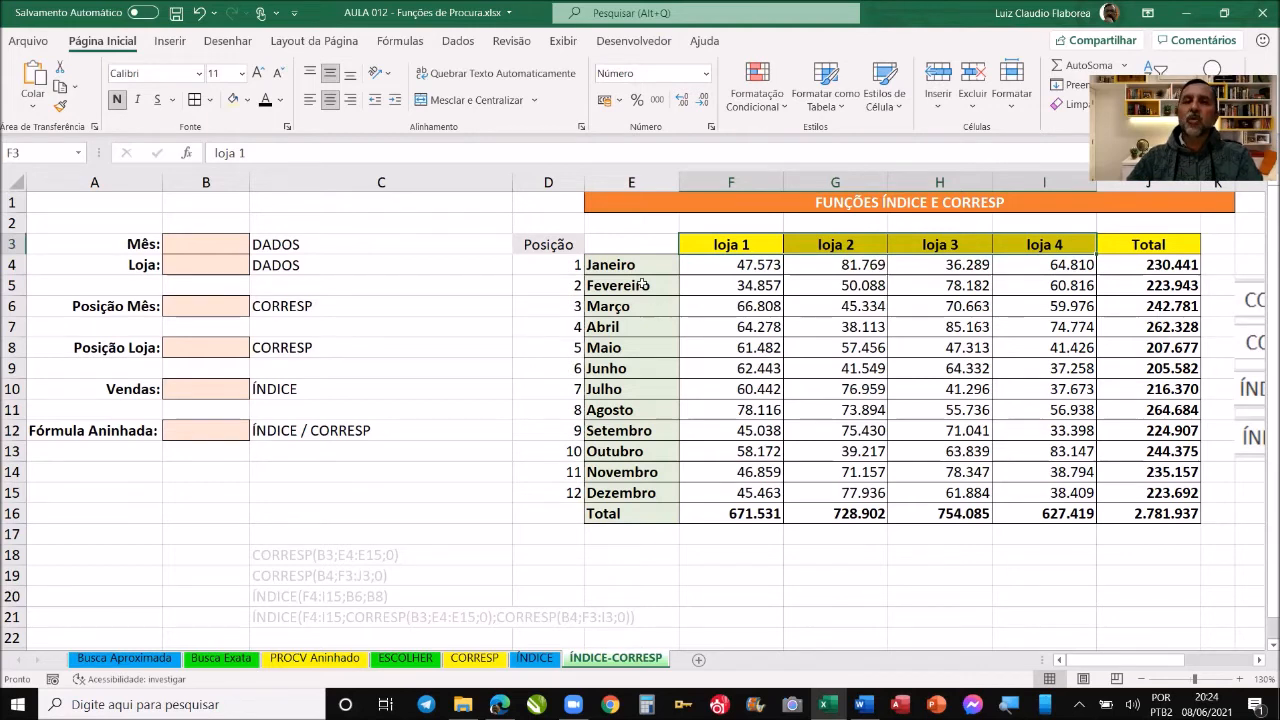
{"action": "left_click", "coordinate": [700, 266]}
{"action": "left_click_drag", "start_coordinate": [835, 267], "coordinate": [1045, 266]}
{"action": "left_click_drag", "start_coordinate": [647, 267], "coordinate": [652, 495]}
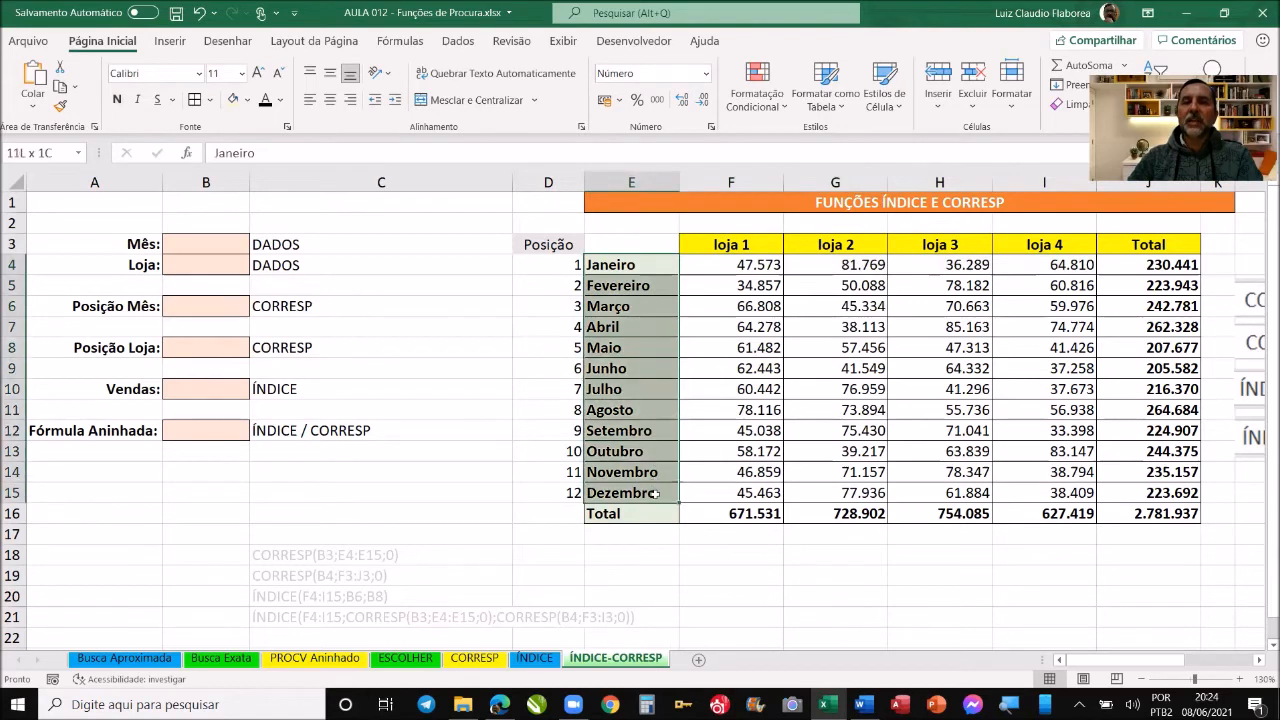
{"action": "left_click", "coordinate": [701, 565]}
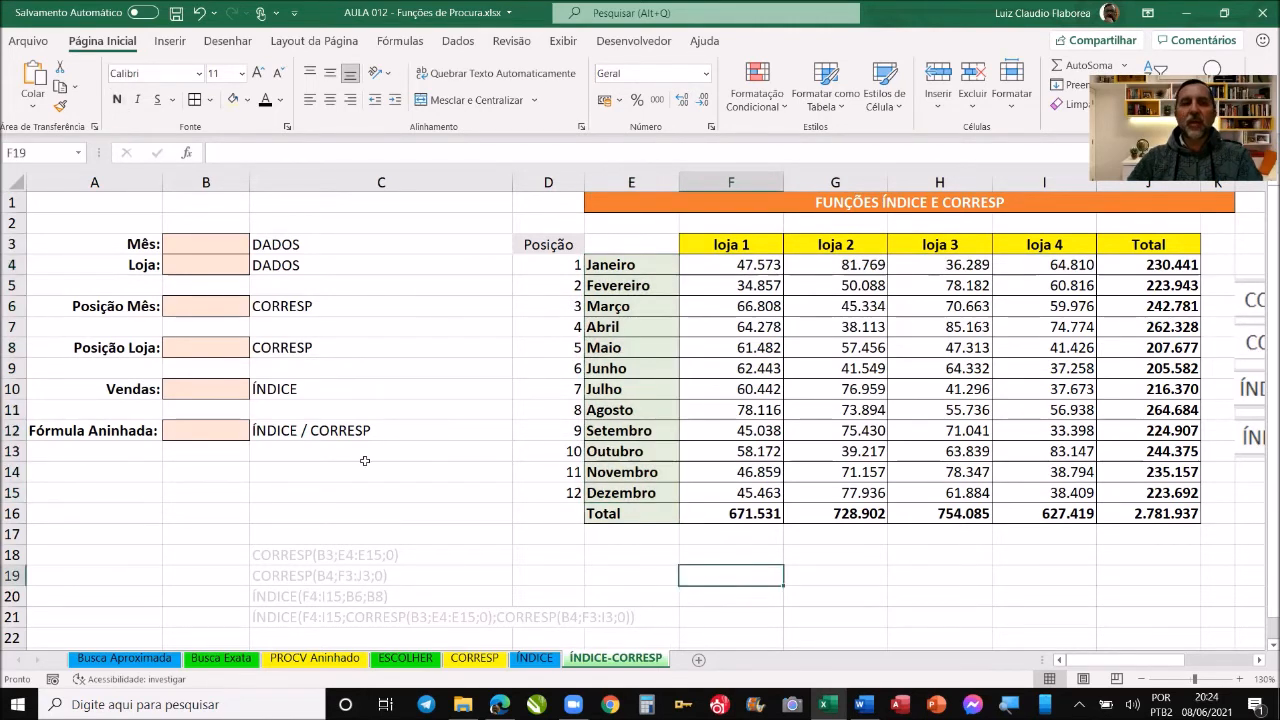
- Review the empty Mês, Loja, Posição Mês, Posição Loja and Vendas cells in column B
{"action": "left_click", "coordinate": [198, 244]}
{"action": "left_click_drag", "start_coordinate": [199, 252], "coordinate": [193, 262]}
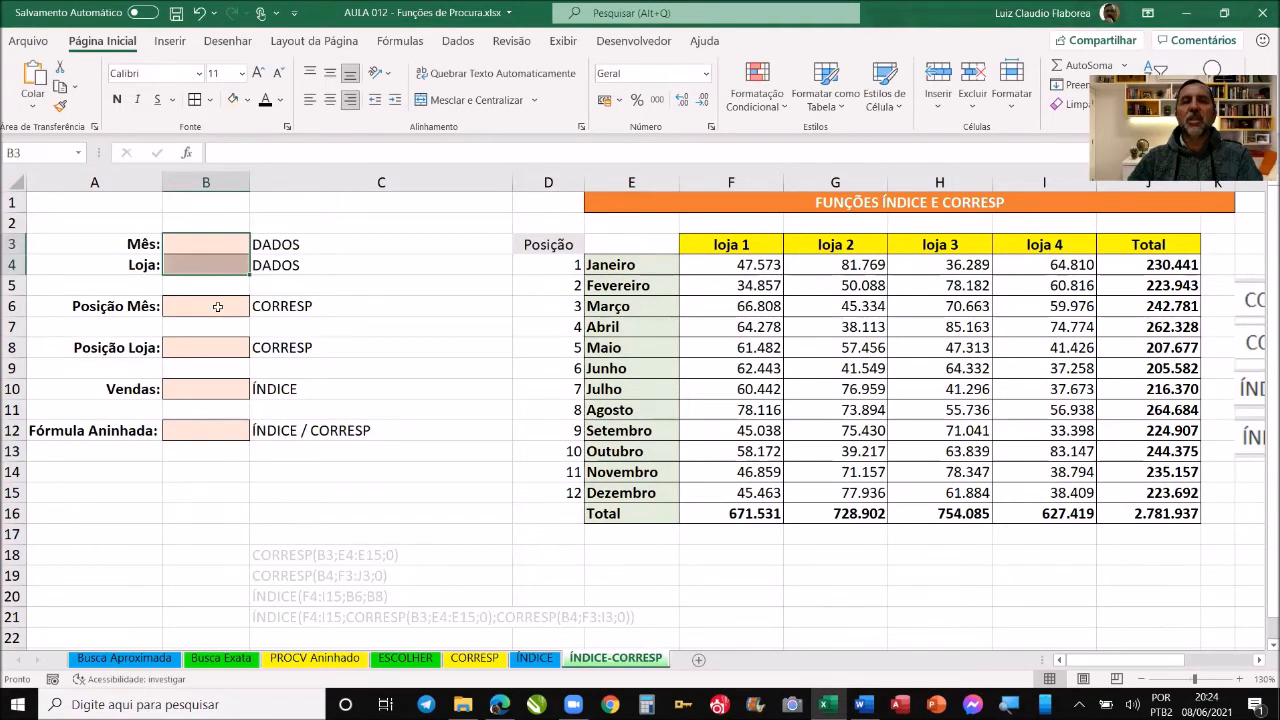
{"action": "left_click", "coordinate": [217, 306]}
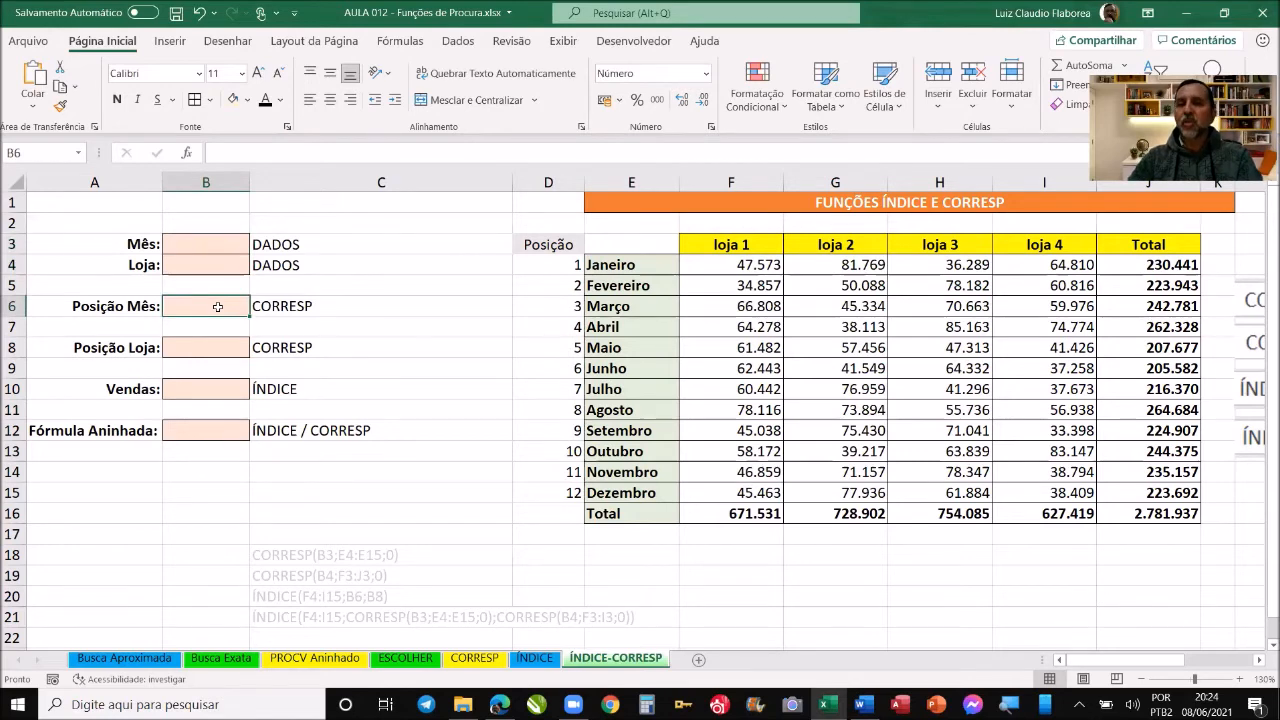
{"action": "left_click_drag", "start_coordinate": [195, 243], "coordinate": [199, 268]}
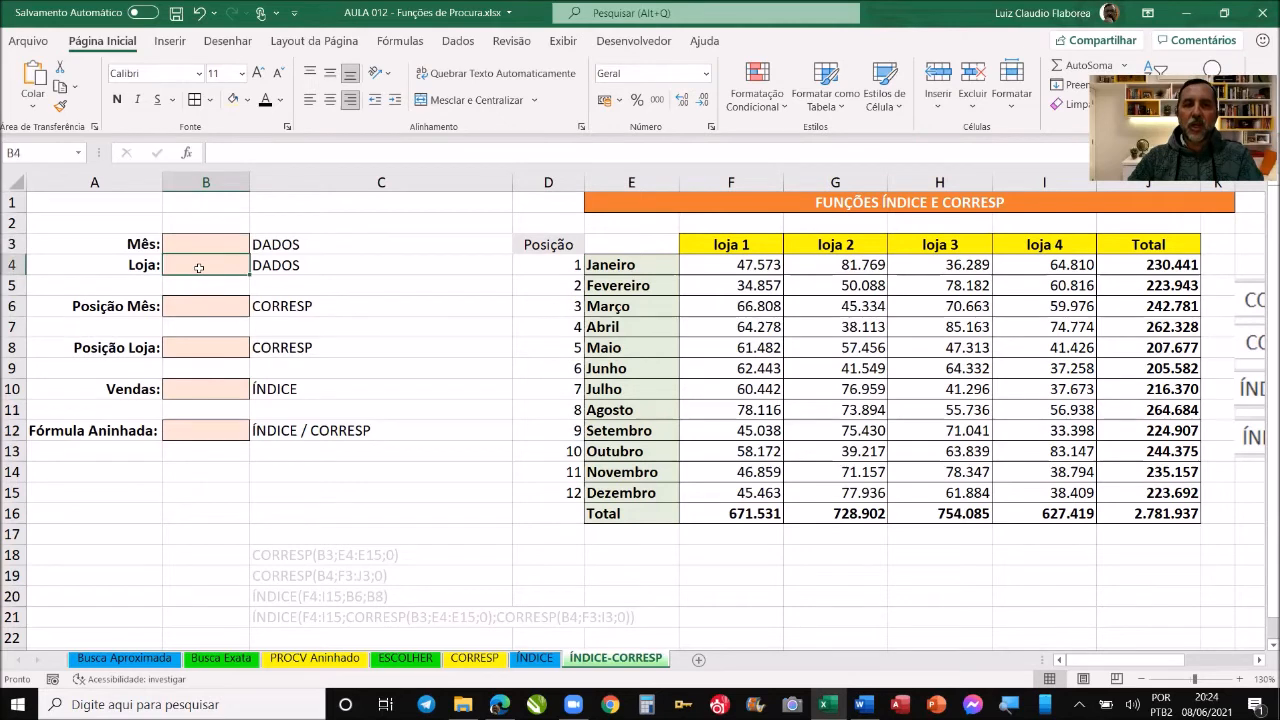
{"action": "left_click", "coordinate": [201, 303]}
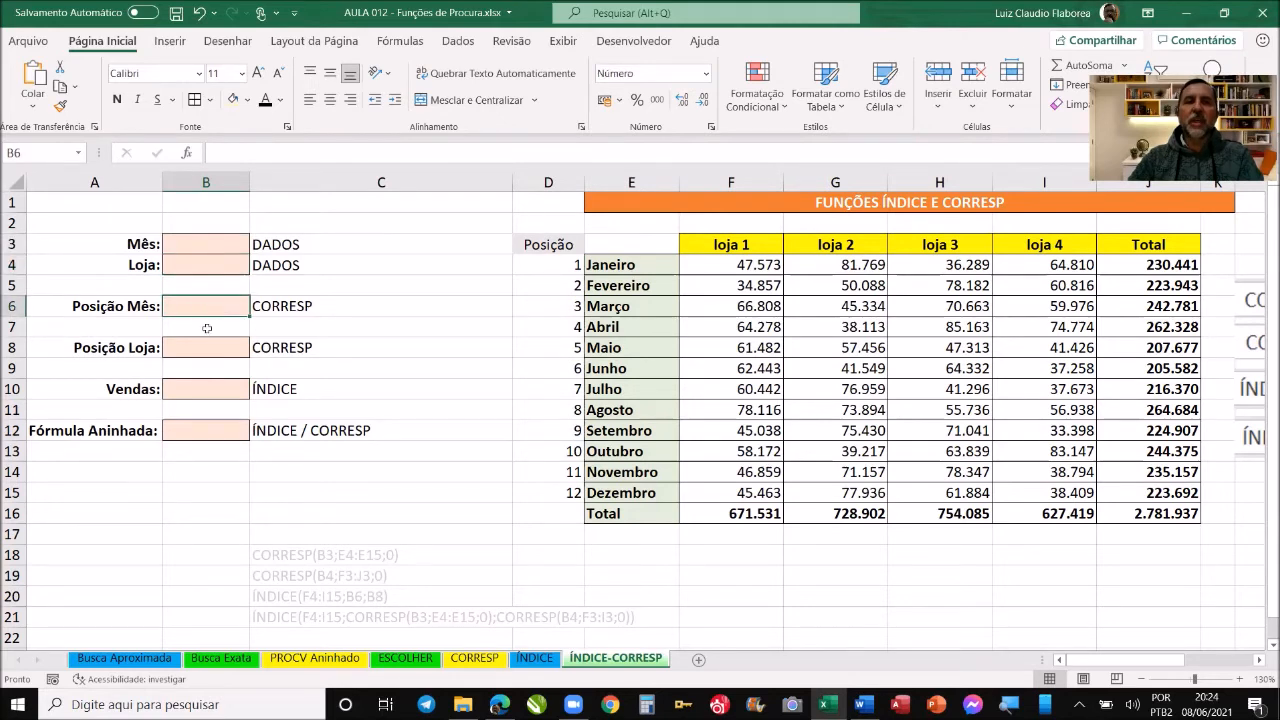
{"action": "left_click", "coordinate": [207, 348]}
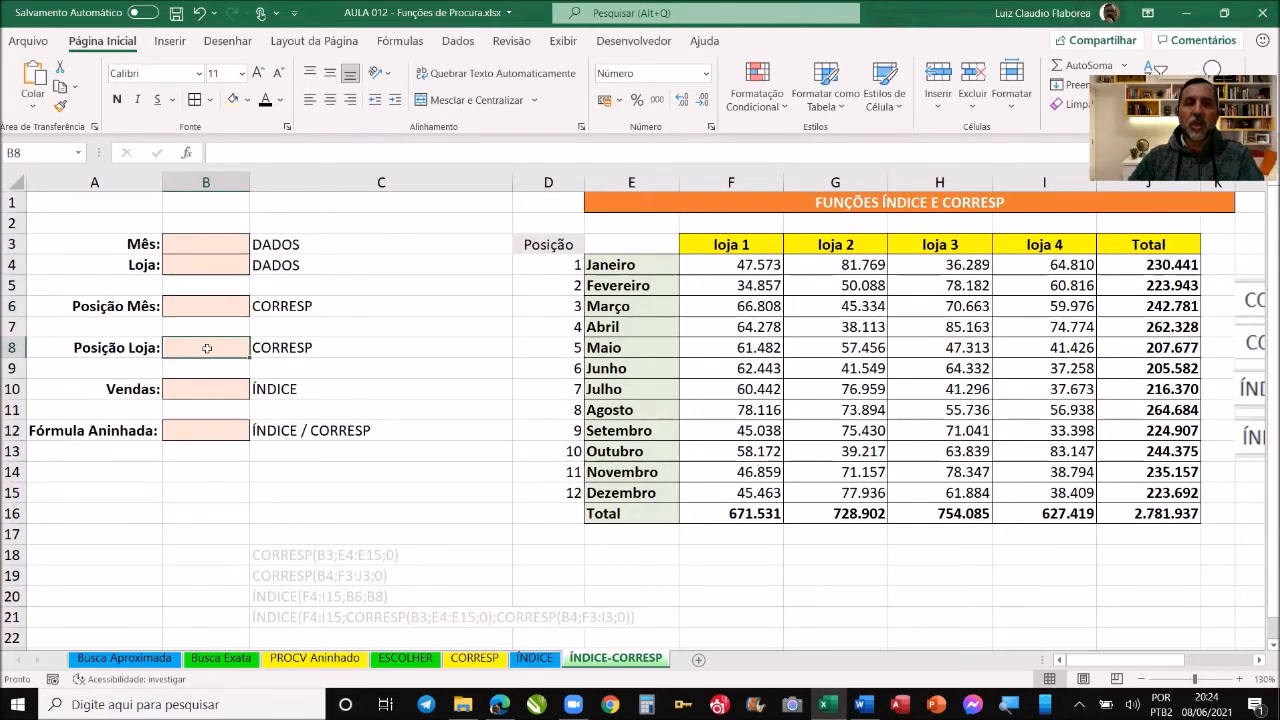
{"action": "left_click", "coordinate": [213, 388]}
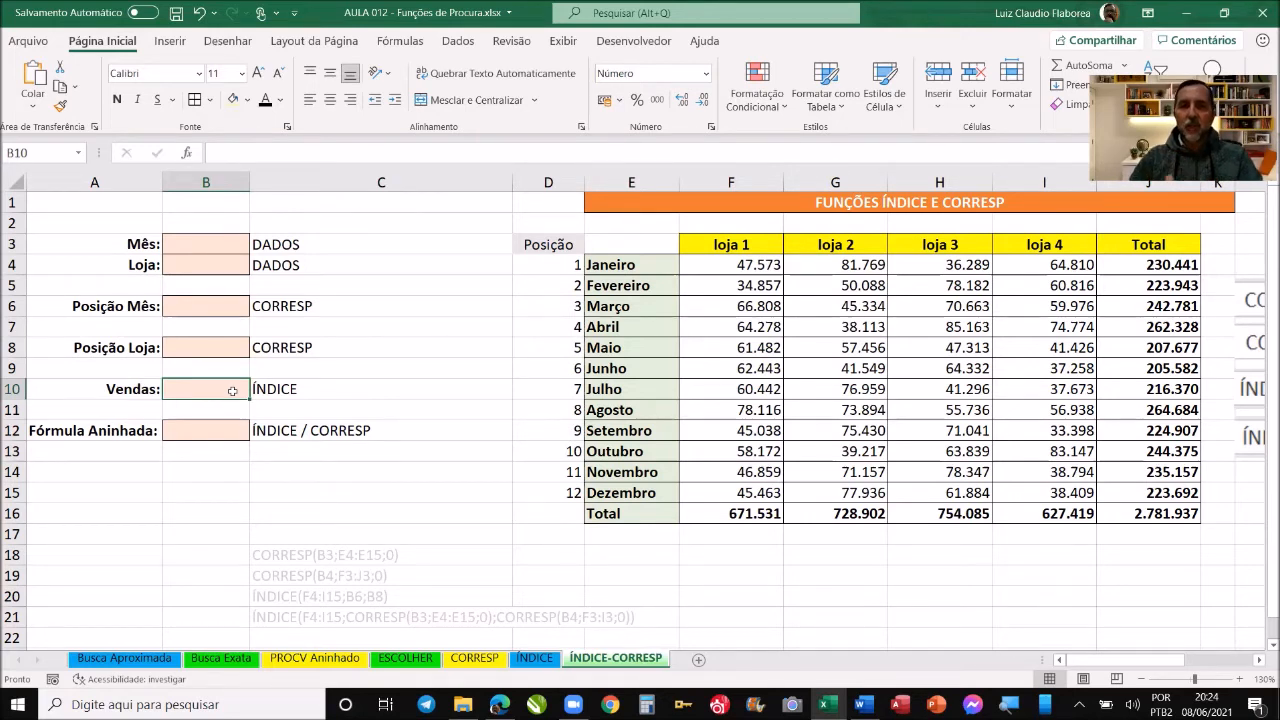
- Fill the Mês input cell B3 with light blue
{"action": "left_click", "coordinate": [226, 243]}
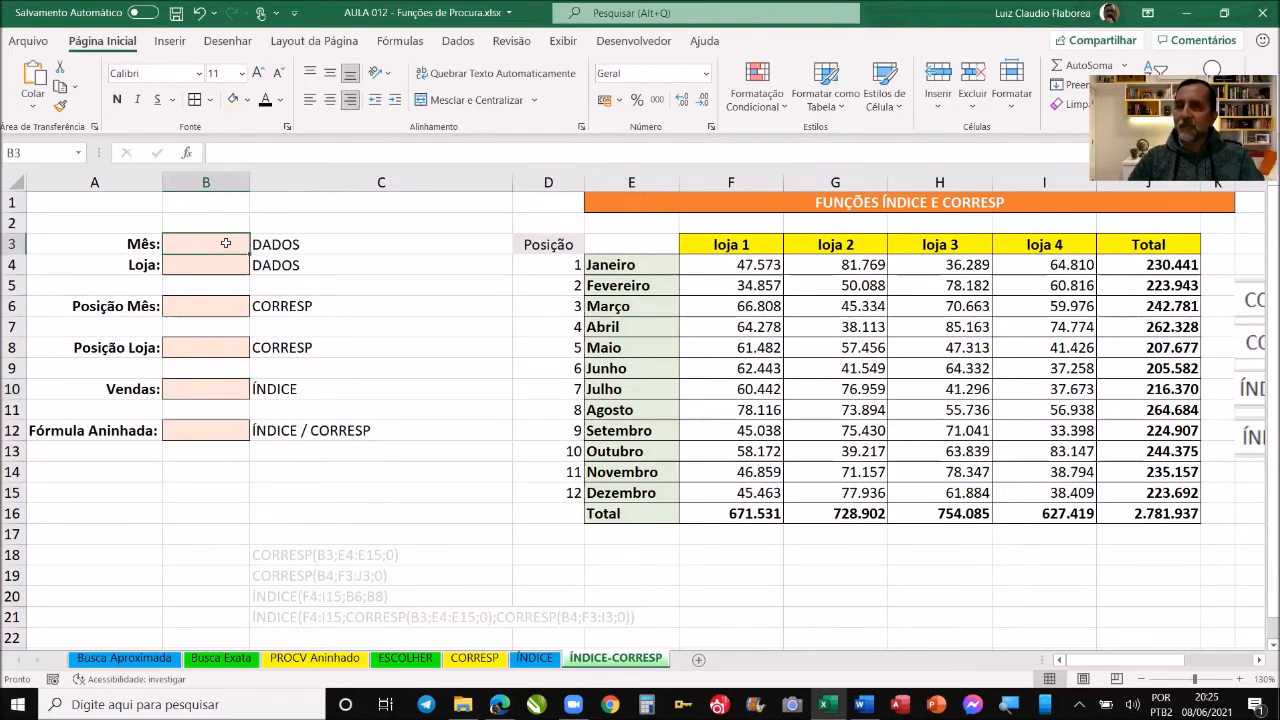
{"action": "left_click", "coordinate": [247, 99]}
{"action": "left_click", "coordinate": [335, 179]}
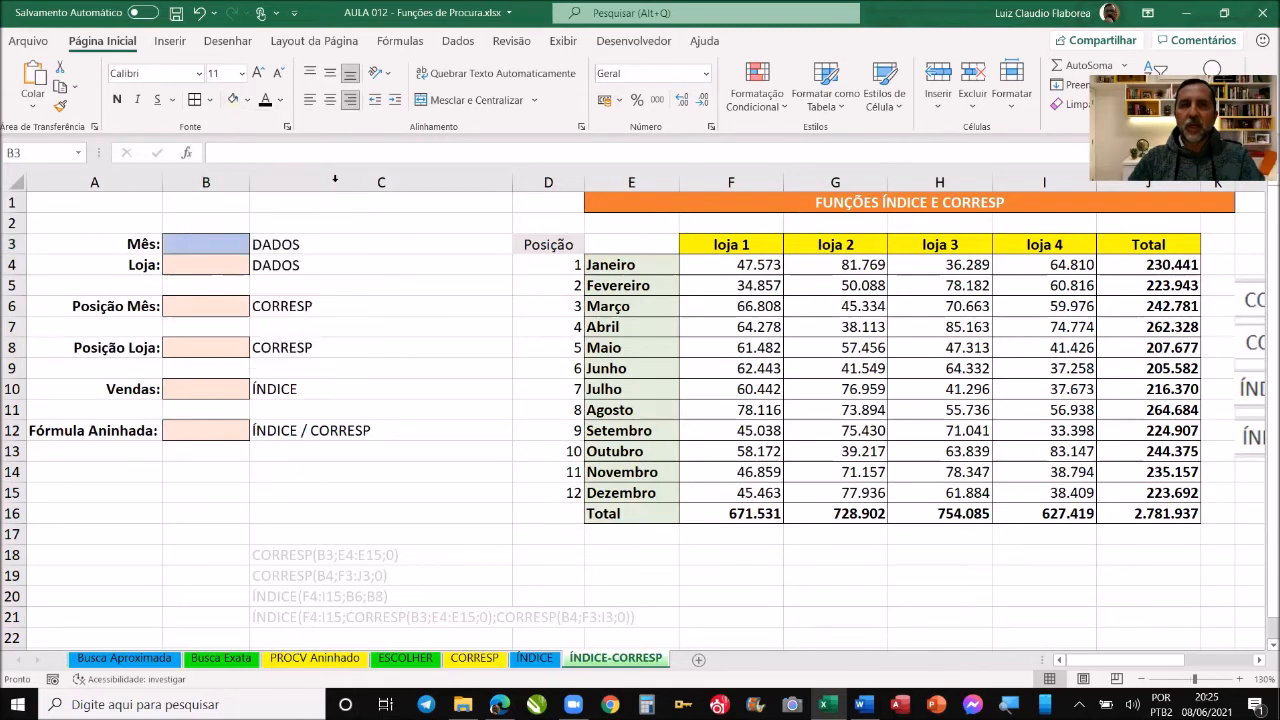
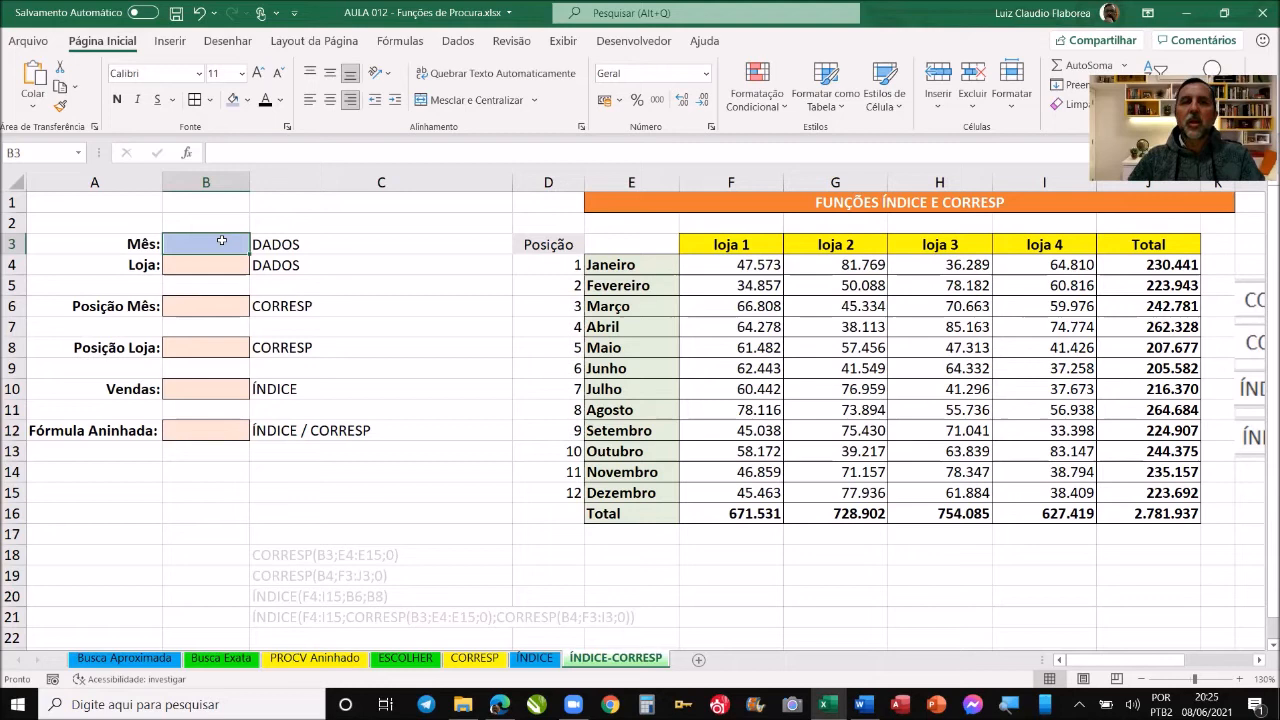
- Add data validation to the Mês cell B3, allowing a Lista with the months Janeiro to Dezembro in E4:E15 as source
{"action": "left_click", "coordinate": [470, 42]}
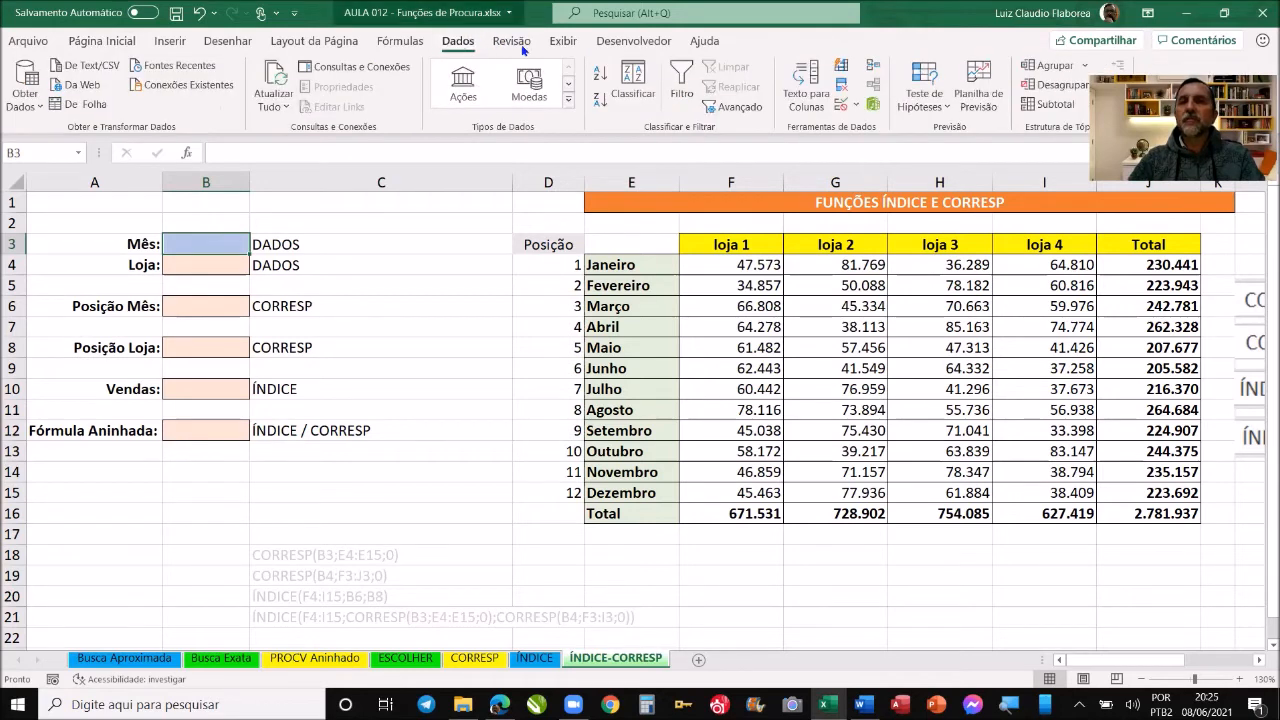
{"action": "left_click", "coordinate": [852, 105]}
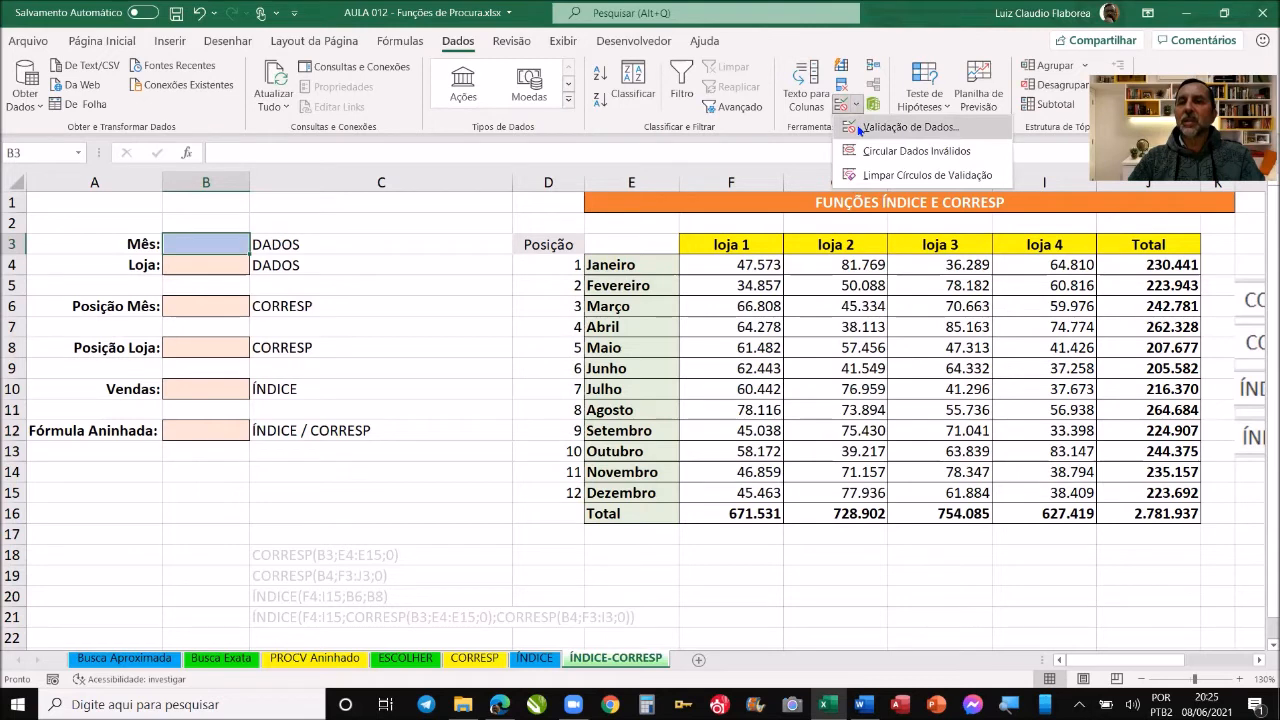
{"action": "left_click", "coordinate": [859, 130]}
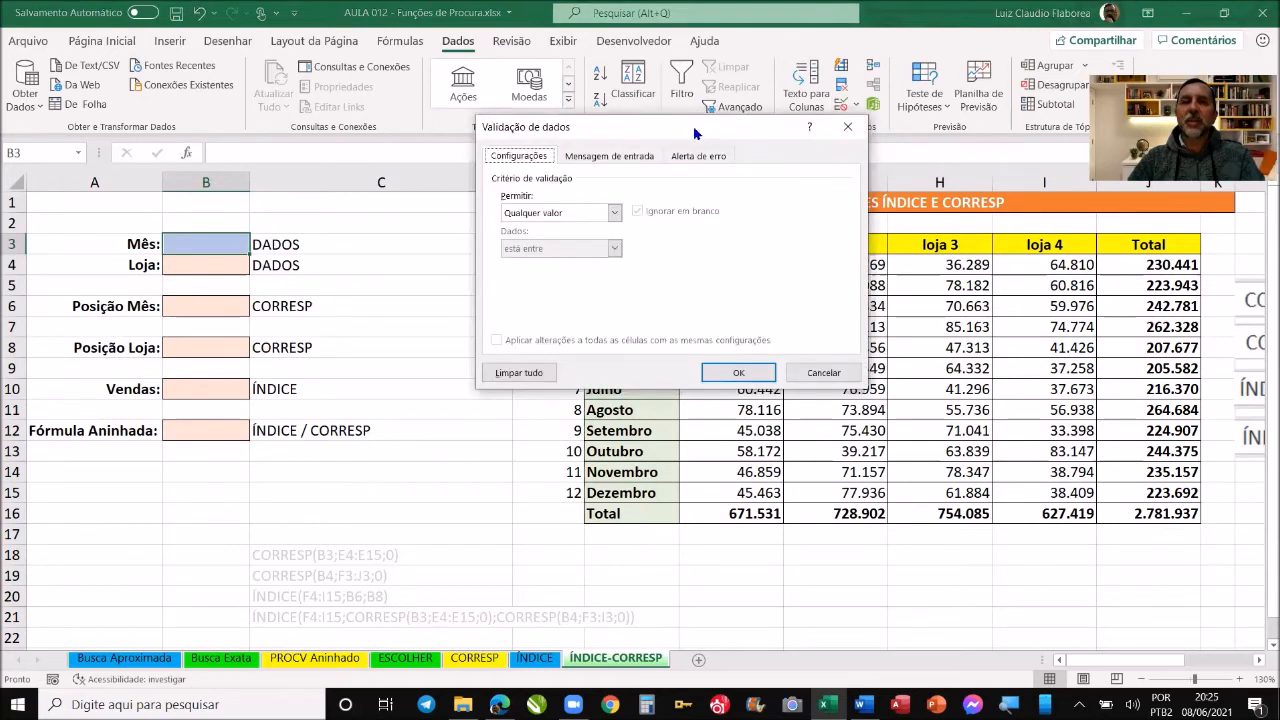
{"action": "left_click_drag", "start_coordinate": [695, 133], "coordinate": [645, 97]}
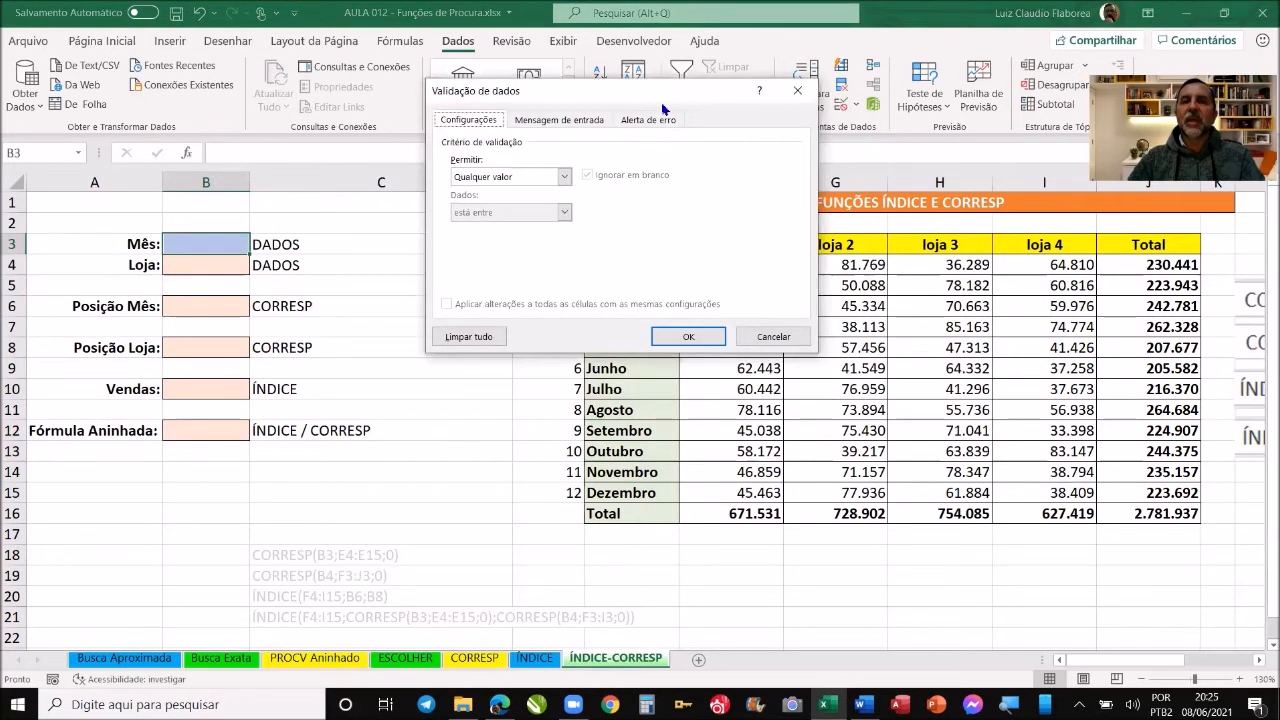
{"action": "left_click", "coordinate": [566, 178]}
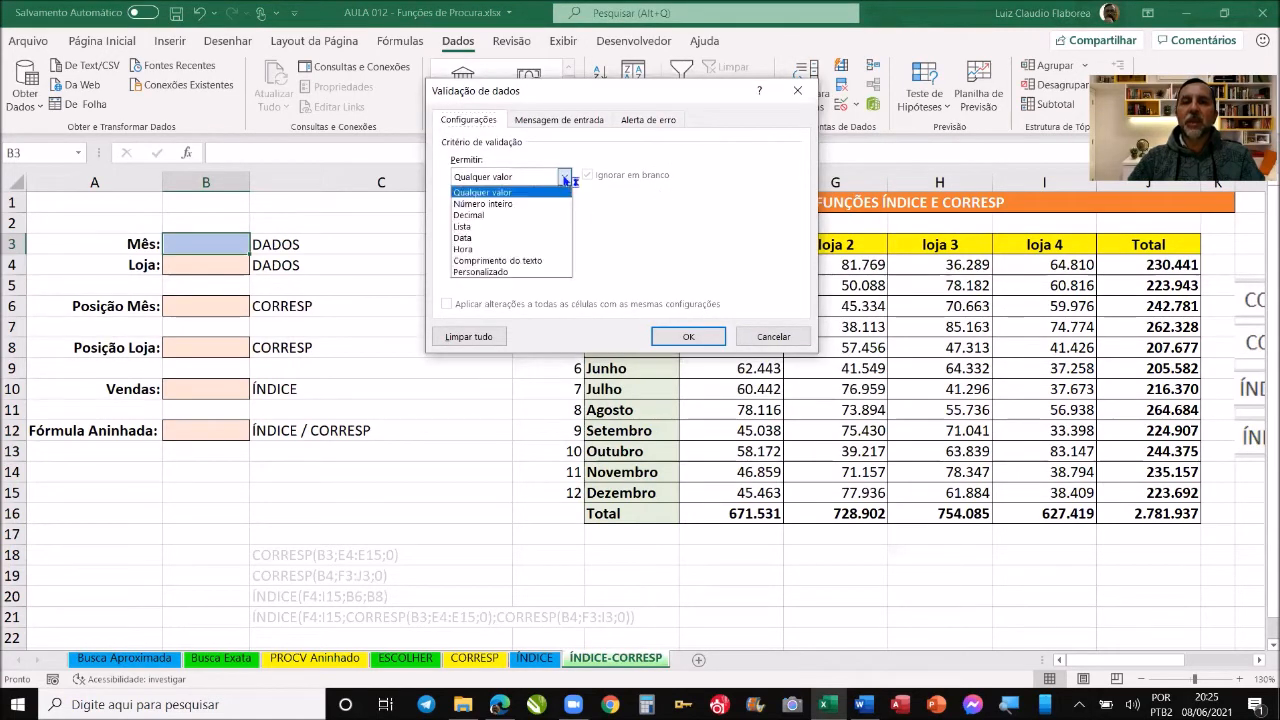
{"action": "left_click", "coordinate": [543, 228]}
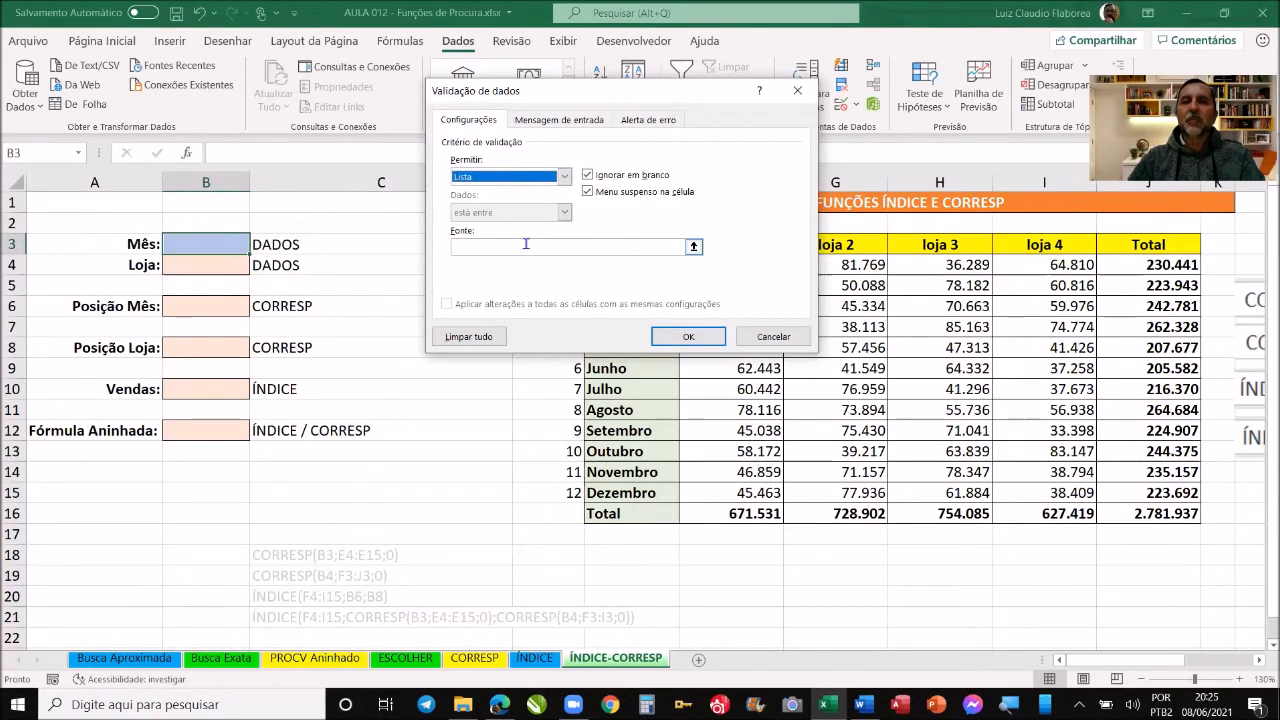
{"action": "left_click", "coordinate": [525, 245]}
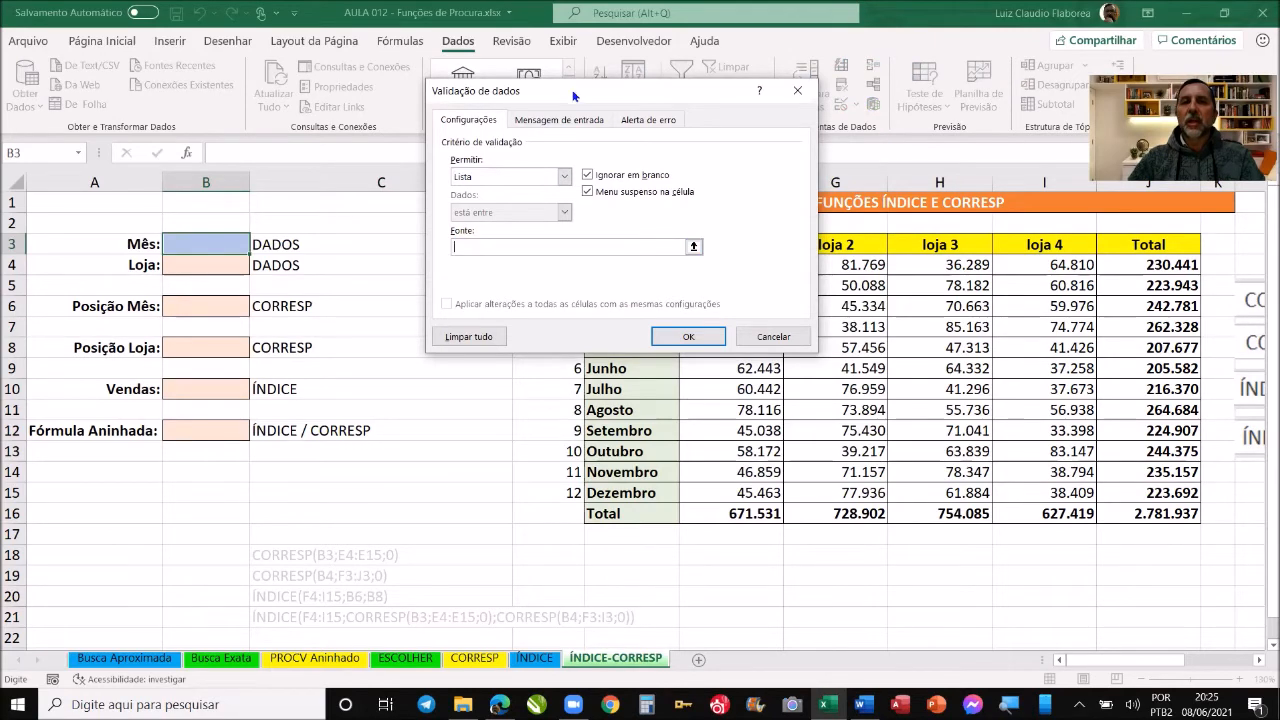
{"action": "left_click_drag", "start_coordinate": [575, 95], "coordinate": [326, 100]}
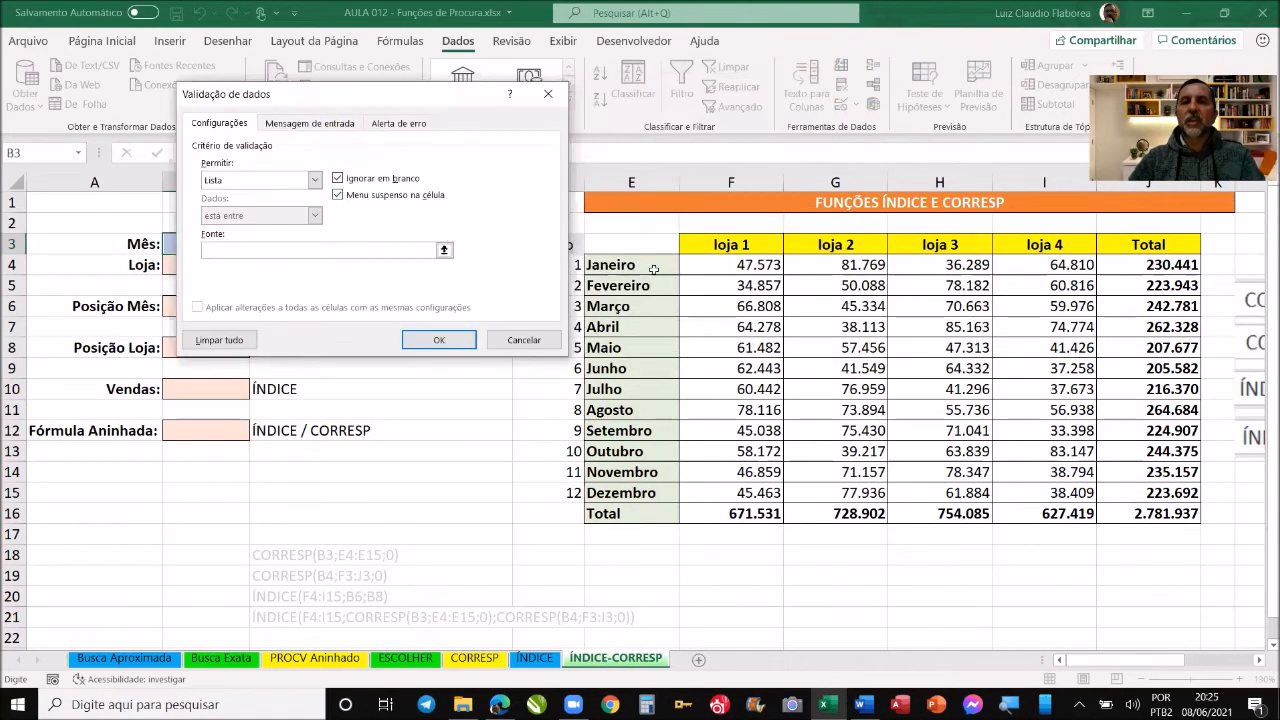
{"action": "left_click_drag", "start_coordinate": [652, 266], "coordinate": [648, 493]}
{"action": "key", "text": "Return"}
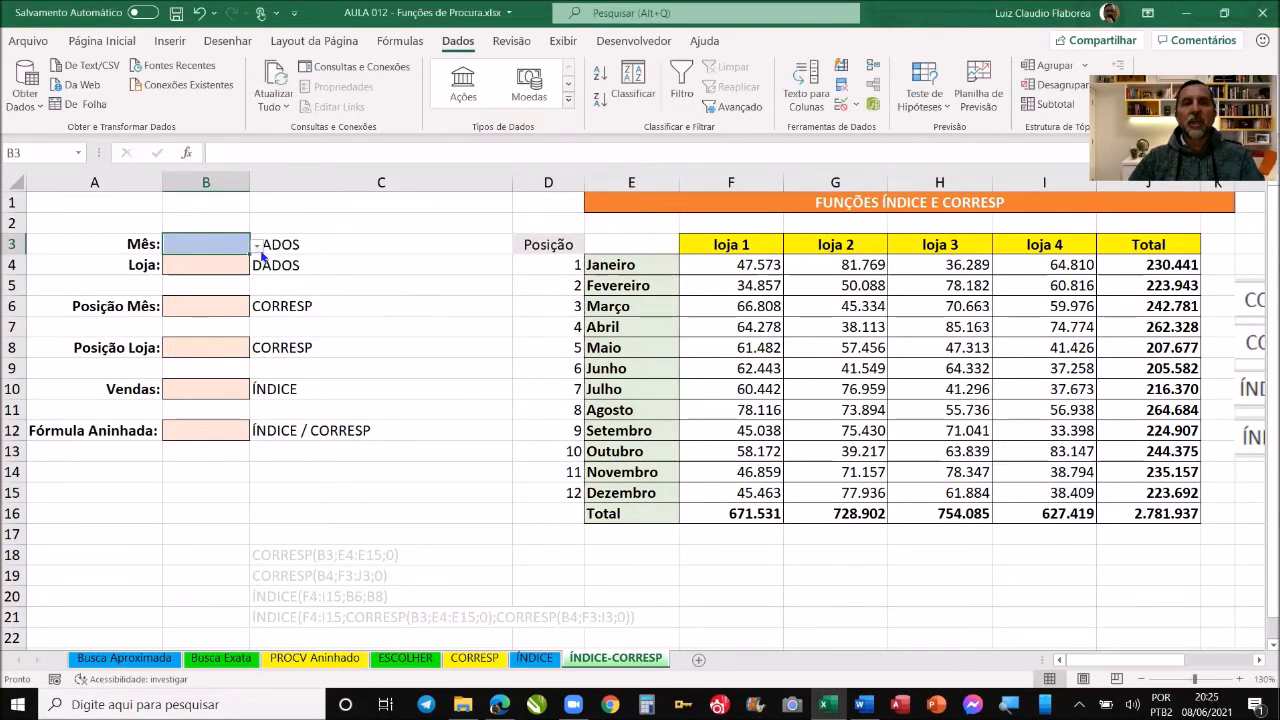
- Choose Setembro from the drop-down list in the Mês cell B3
{"action": "left_click", "coordinate": [257, 245]}
{"action": "left_click_drag", "start_coordinate": [258, 305], "coordinate": [251, 352]}
{"action": "left_click", "coordinate": [171, 322]}
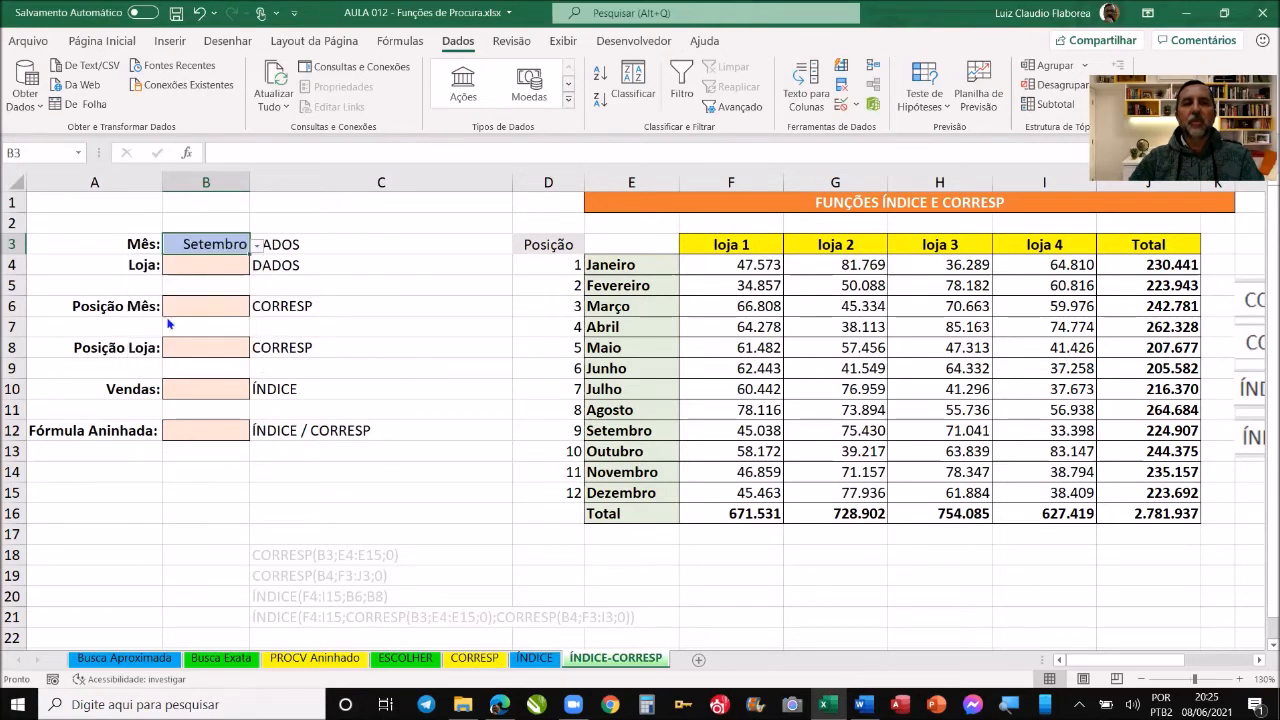
{"action": "left_click", "coordinate": [390, 470]}
{"action": "left_click", "coordinate": [233, 244]}
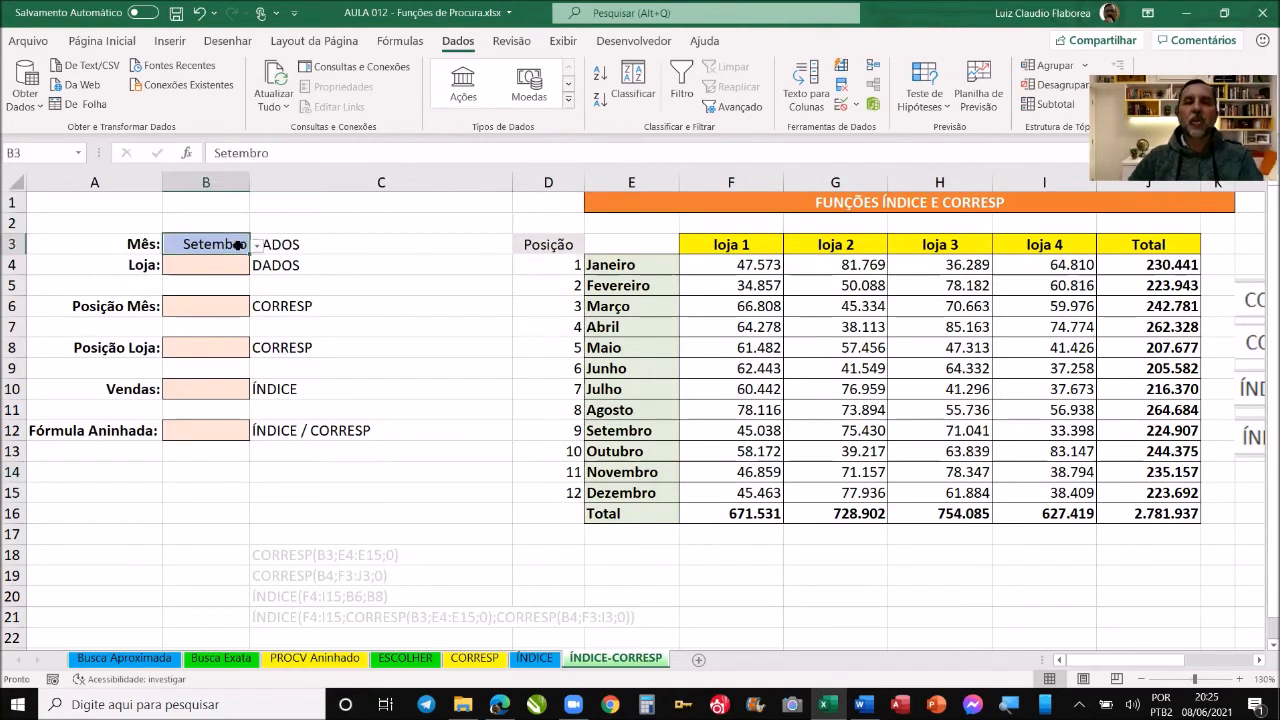
- Choose Novembro from the drop-down list in the Mês cell B3
{"action": "left_click", "coordinate": [258, 246]}
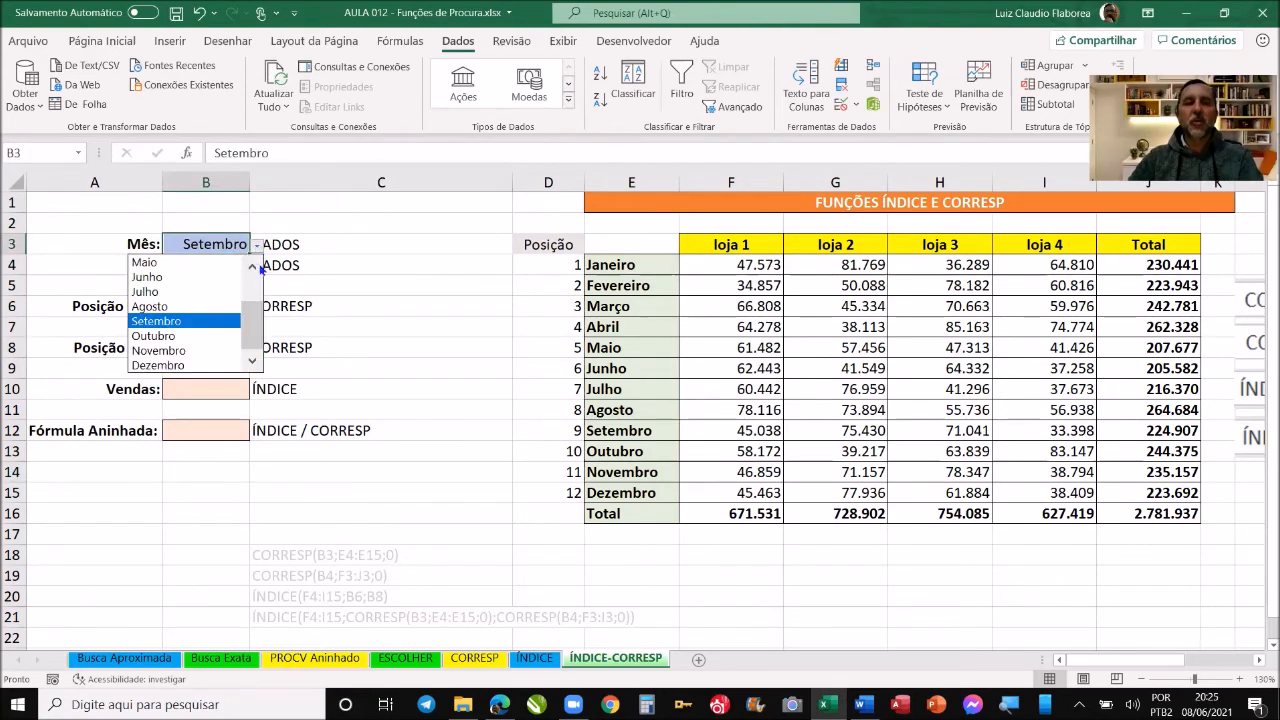
{"action": "left_click", "coordinate": [189, 351]}
{"action": "left_click", "coordinate": [342, 483]}
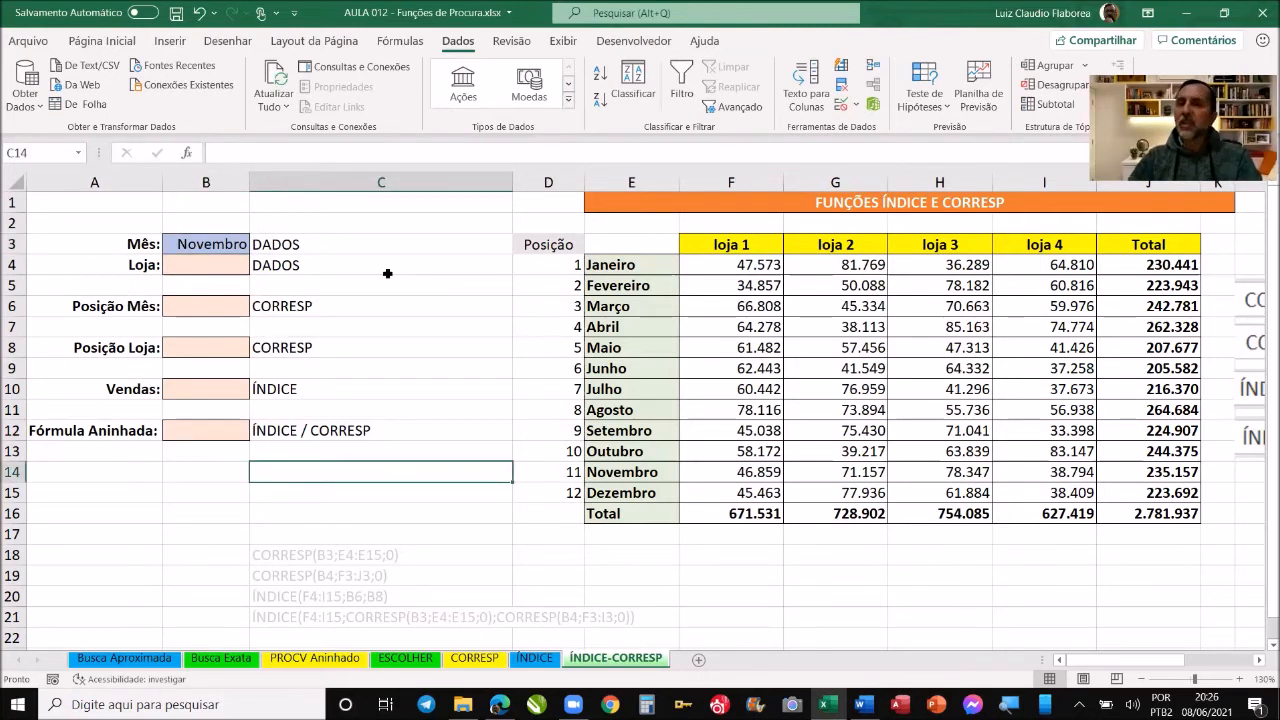
- Add data validation to the Loja cell B4, allowing a Lista with the store headers F3:I3 as source, and check its drop-down options
{"action": "left_click", "coordinate": [226, 264]}
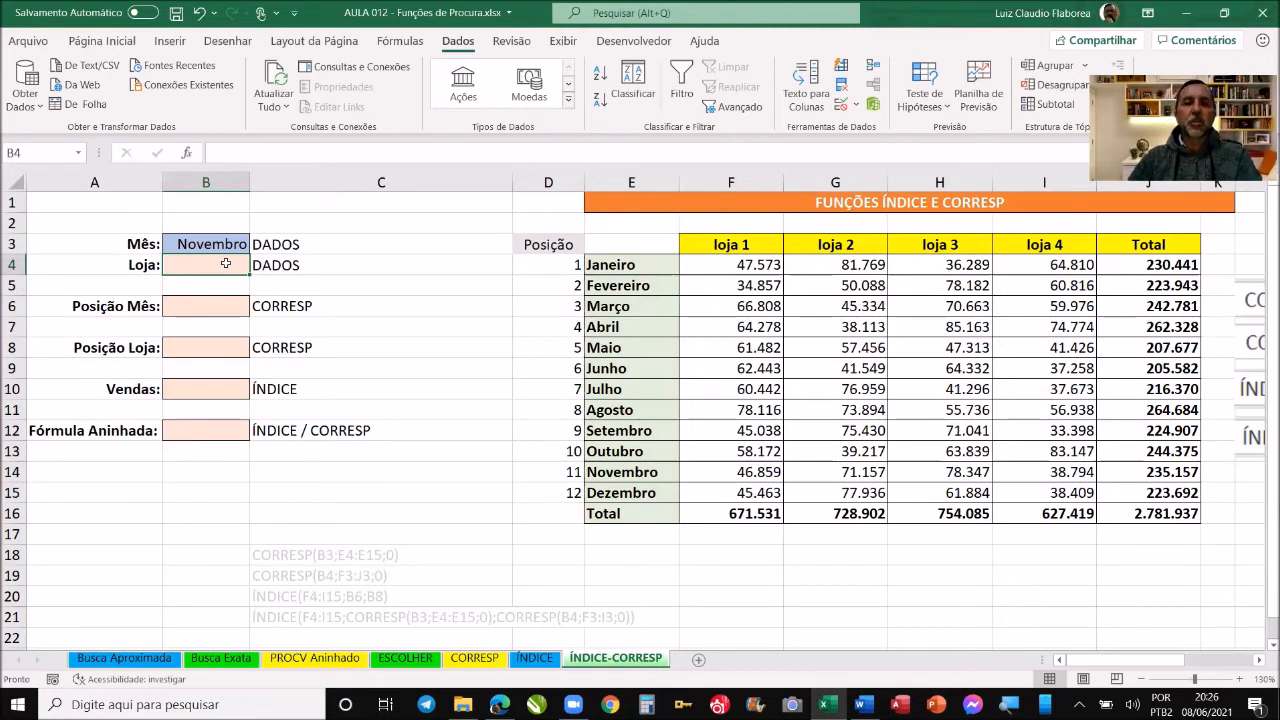
{"action": "left_click", "coordinate": [856, 105]}
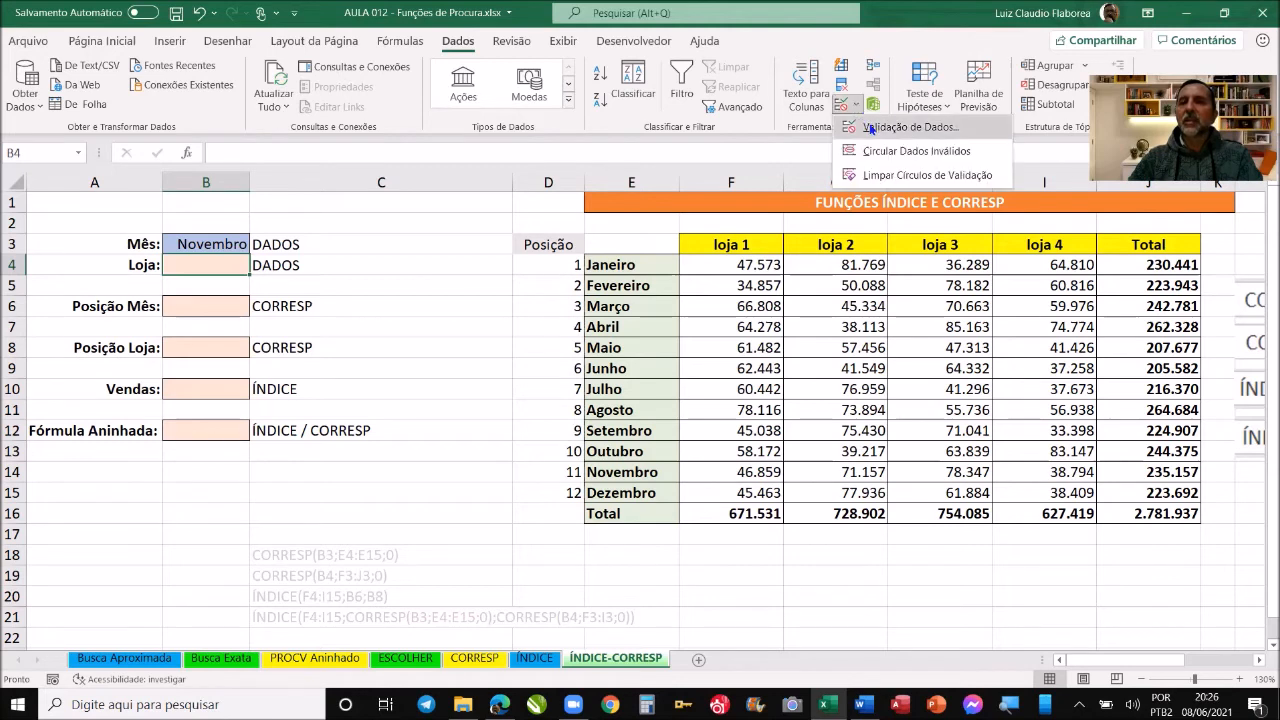
{"action": "left_click", "coordinate": [870, 128]}
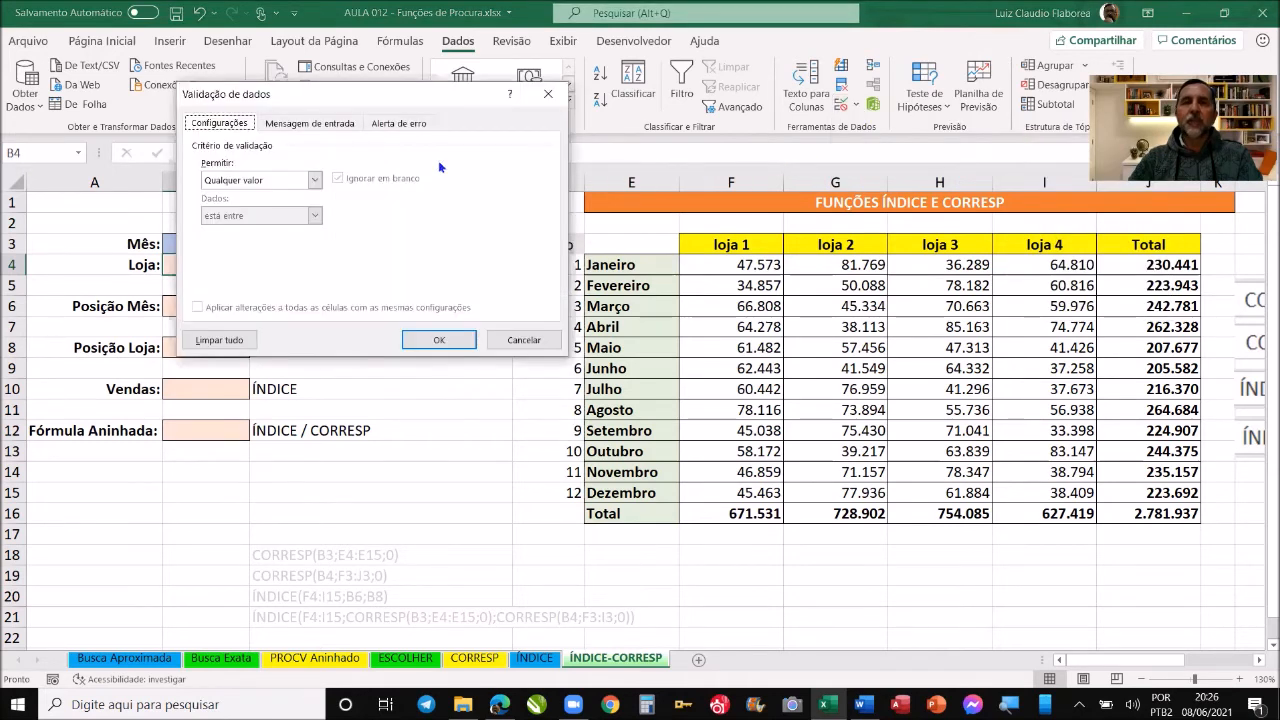
{"action": "left_click_drag", "start_coordinate": [409, 97], "coordinate": [600, 105]}
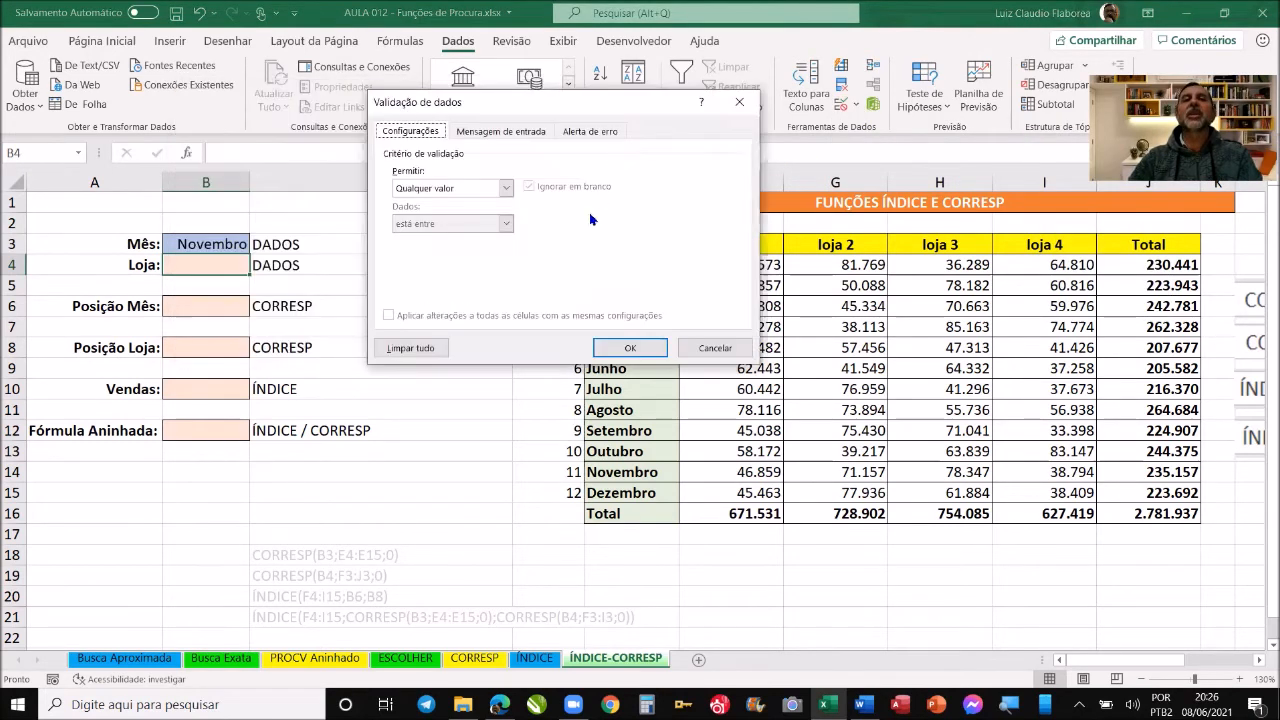
{"action": "left_click", "coordinate": [506, 187]}
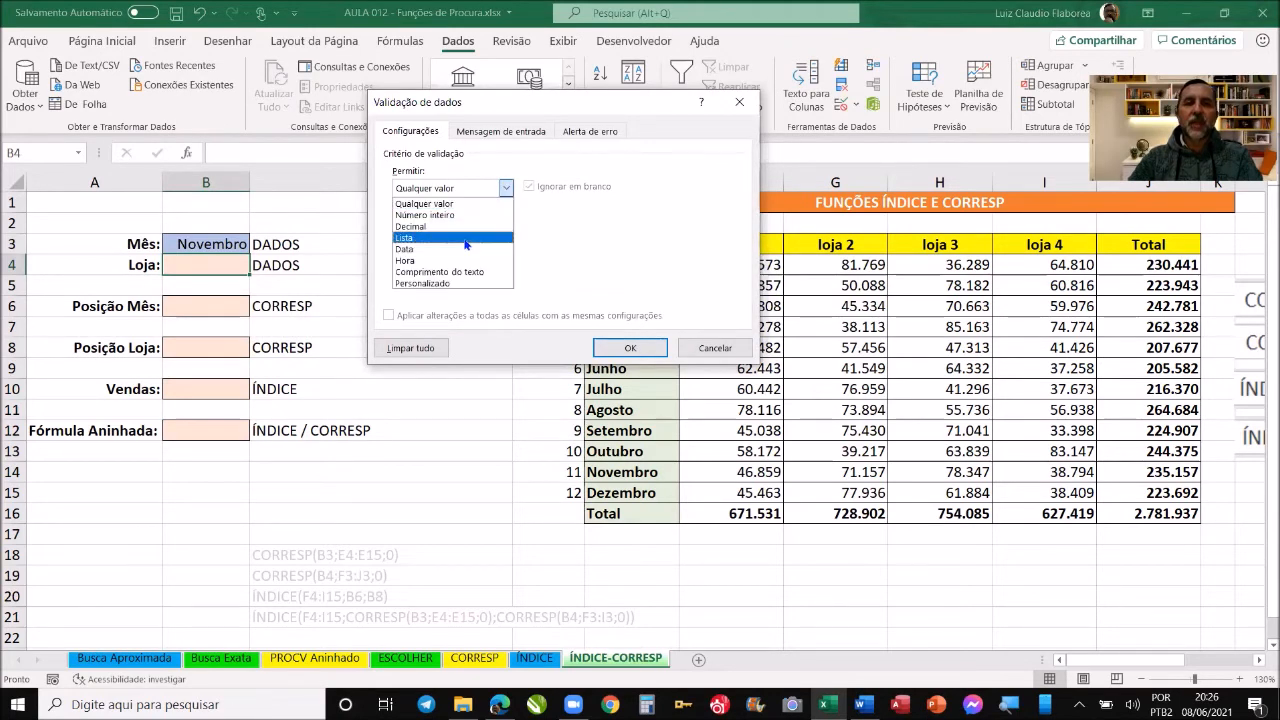
{"action": "left_click", "coordinate": [465, 240]}
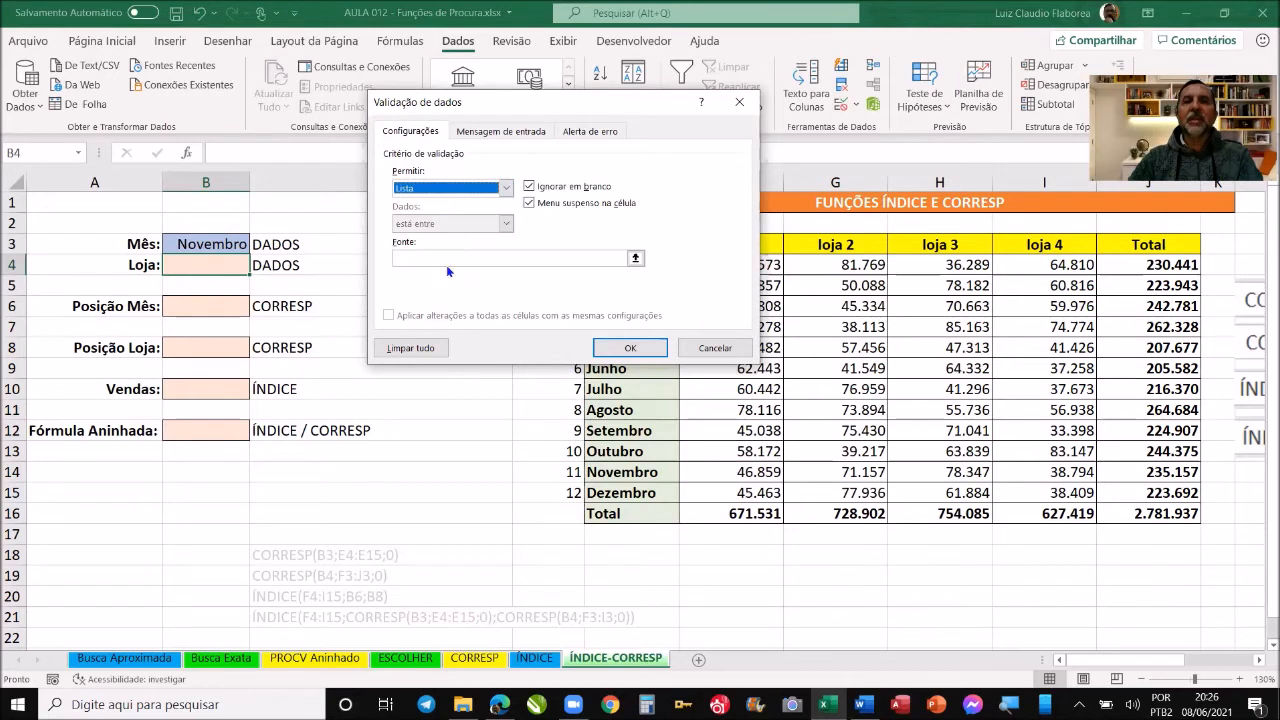
{"action": "left_click", "coordinate": [448, 258]}
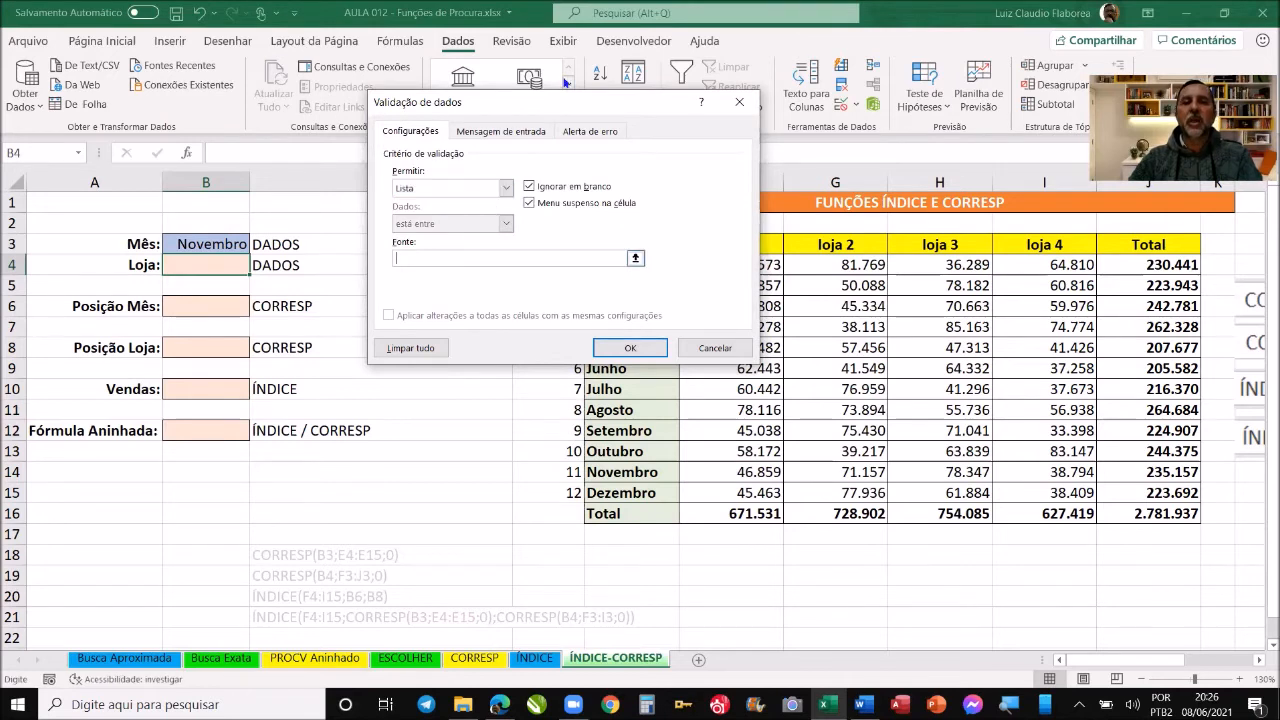
{"action": "left_click_drag", "start_coordinate": [408, 106], "coordinate": [244, 108]}
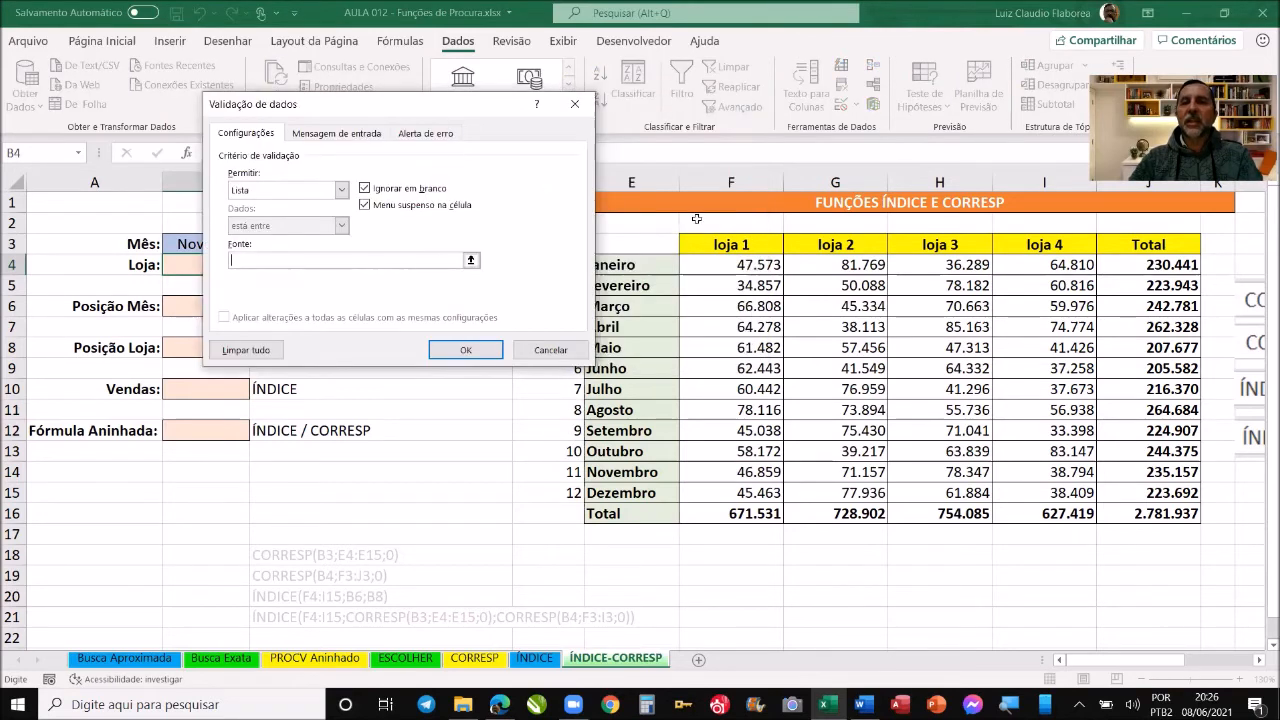
{"action": "left_click_drag", "start_coordinate": [762, 244], "coordinate": [1044, 245]}
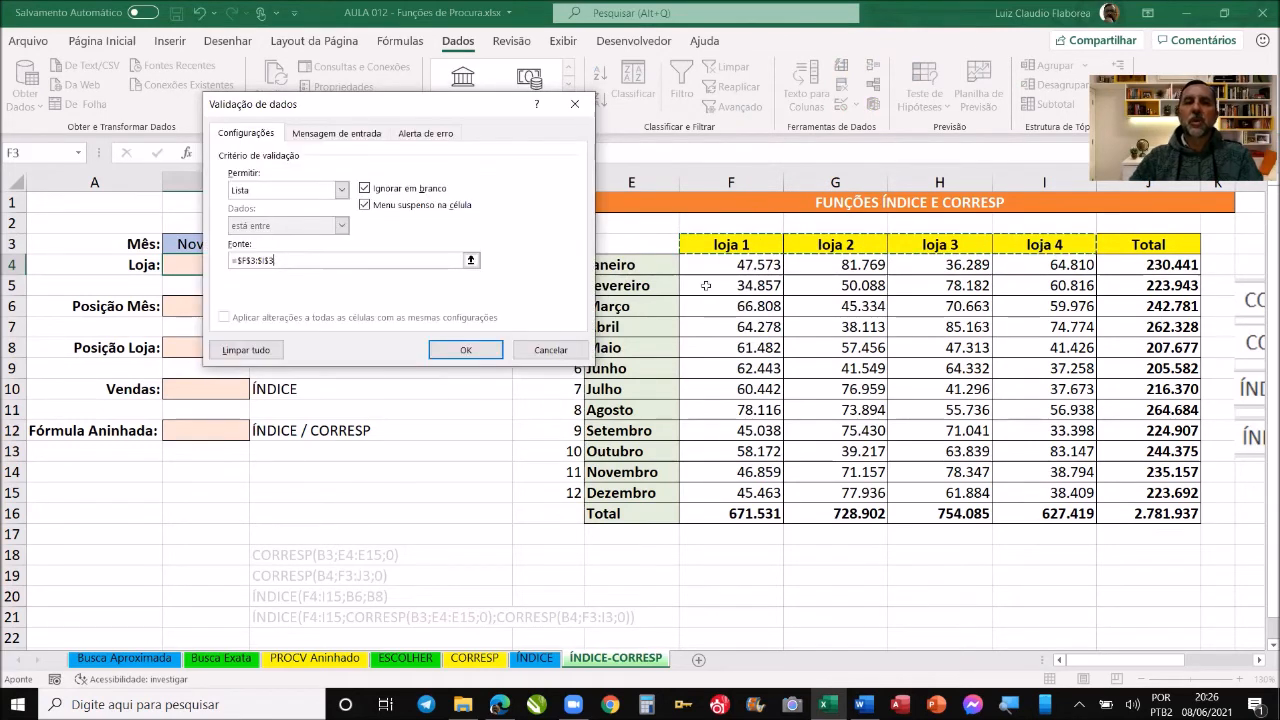
{"action": "left_click", "coordinate": [484, 346]}
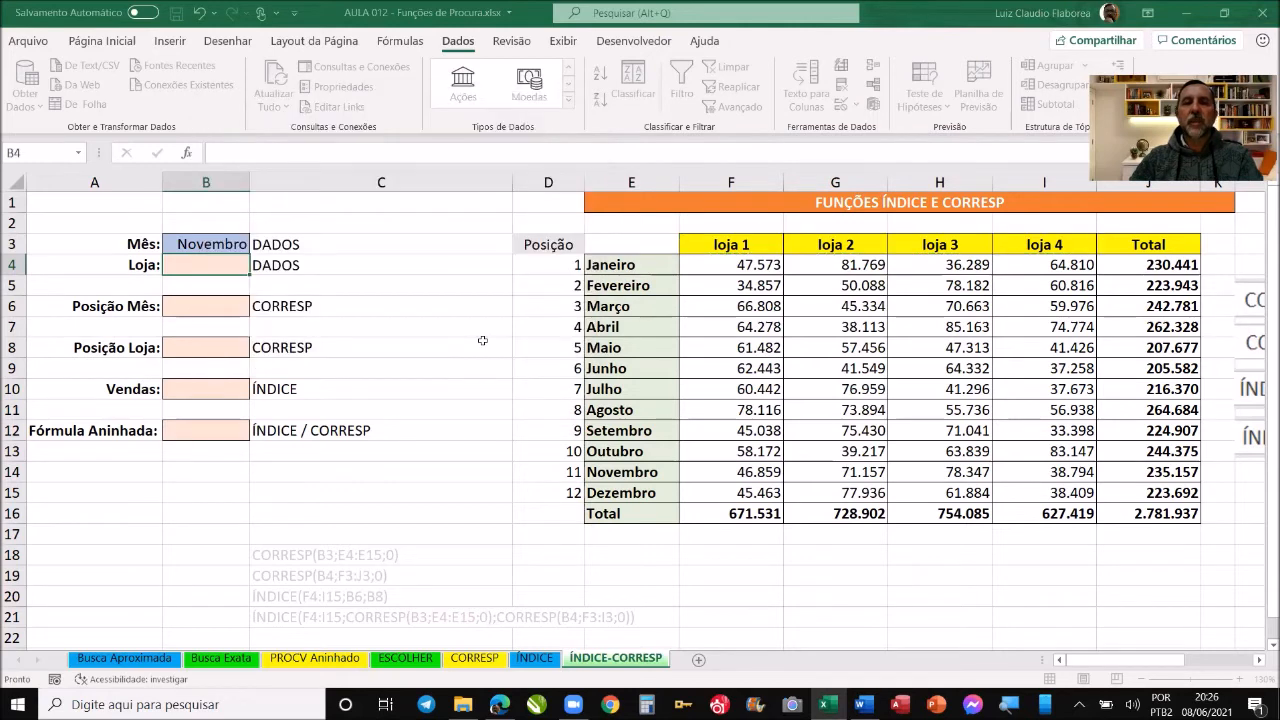
{"action": "left_click", "coordinate": [257, 266]}
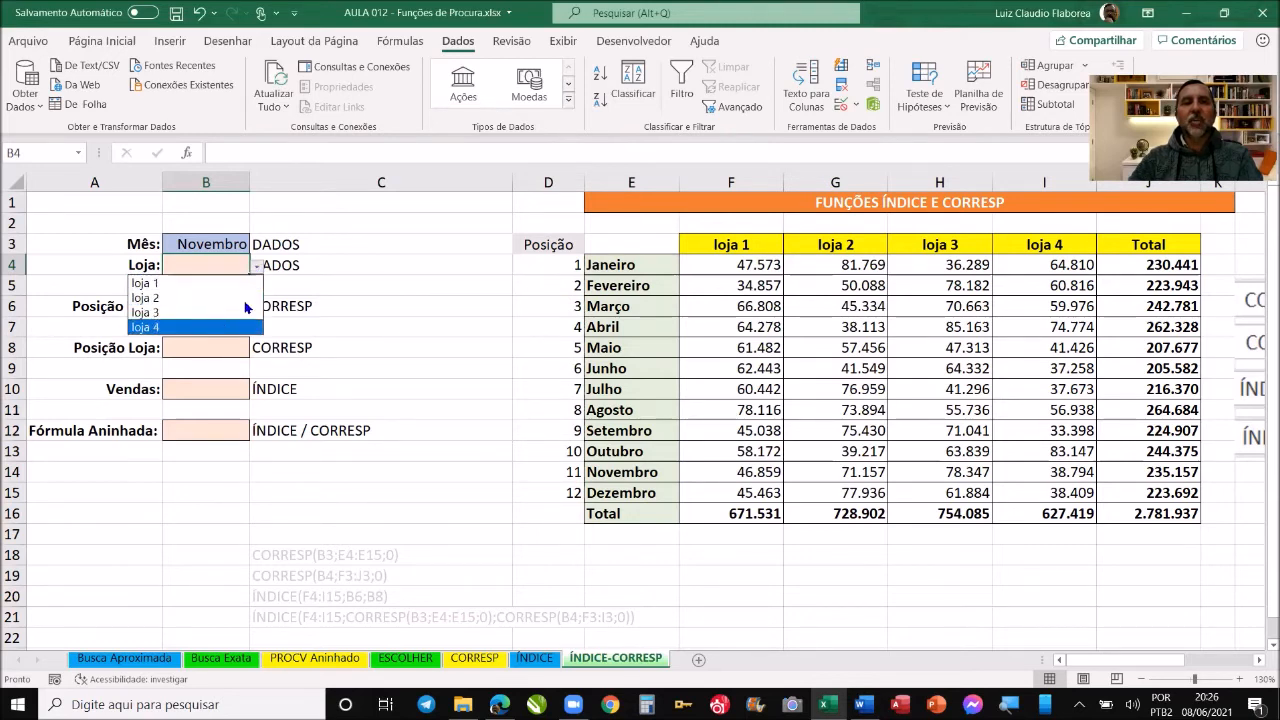
{"action": "key", "text": "Escape"}
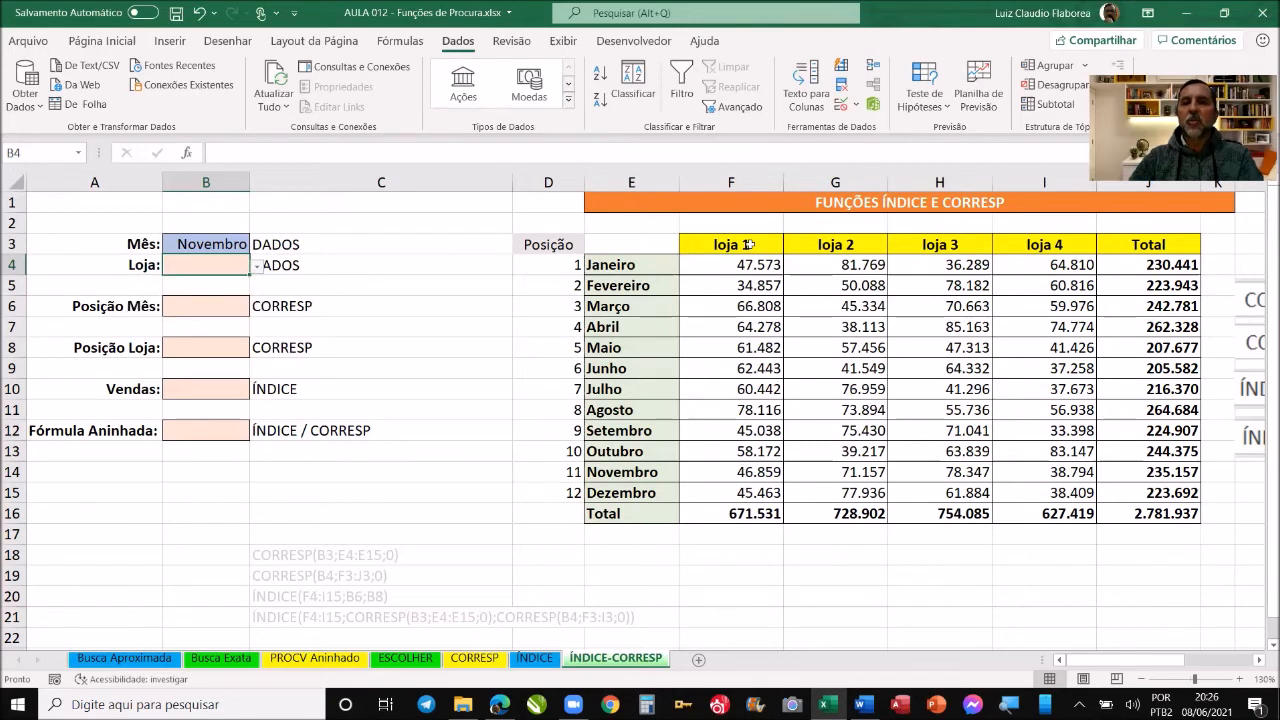
- Rename the store header in F3 to "loja QQQ" and check the options offered in the Loja drop-down of B4
{"action": "left_click", "coordinate": [747, 244]}
{"action": "double_click", "coordinate": [750, 244]}
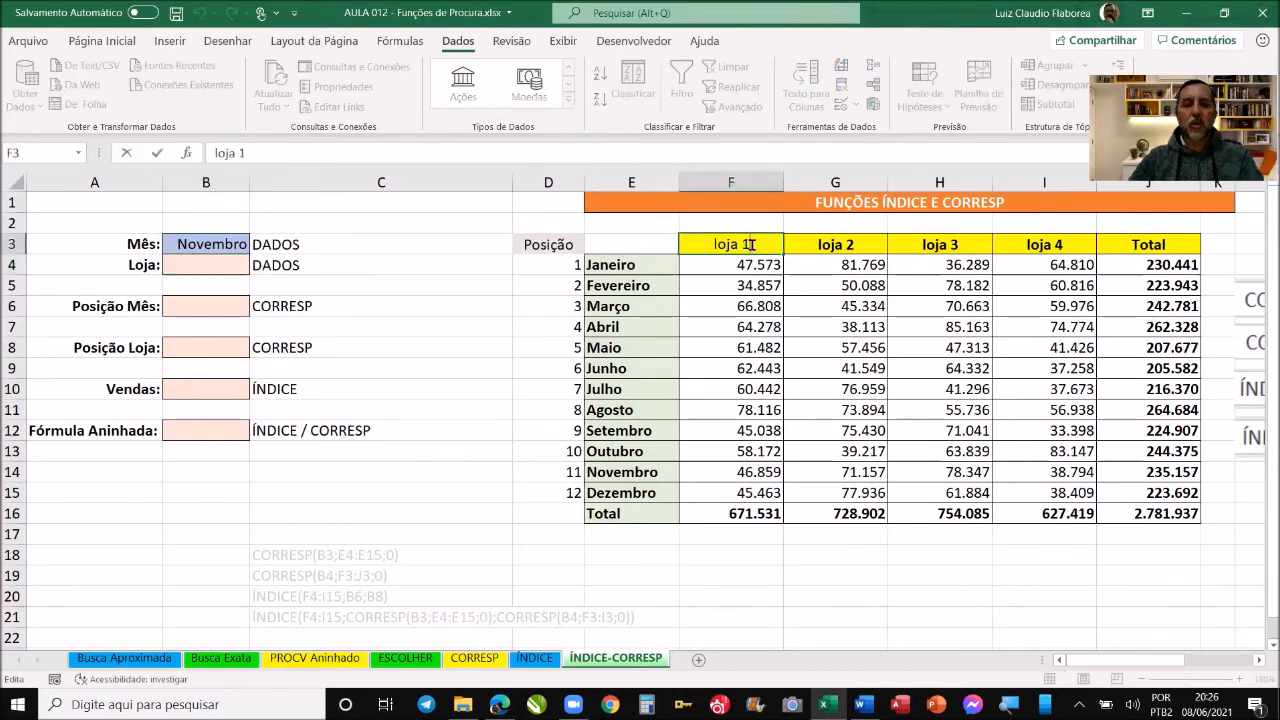
{"action": "double_click", "coordinate": [750, 244]}
{"action": "type", "text": "QQQ"}
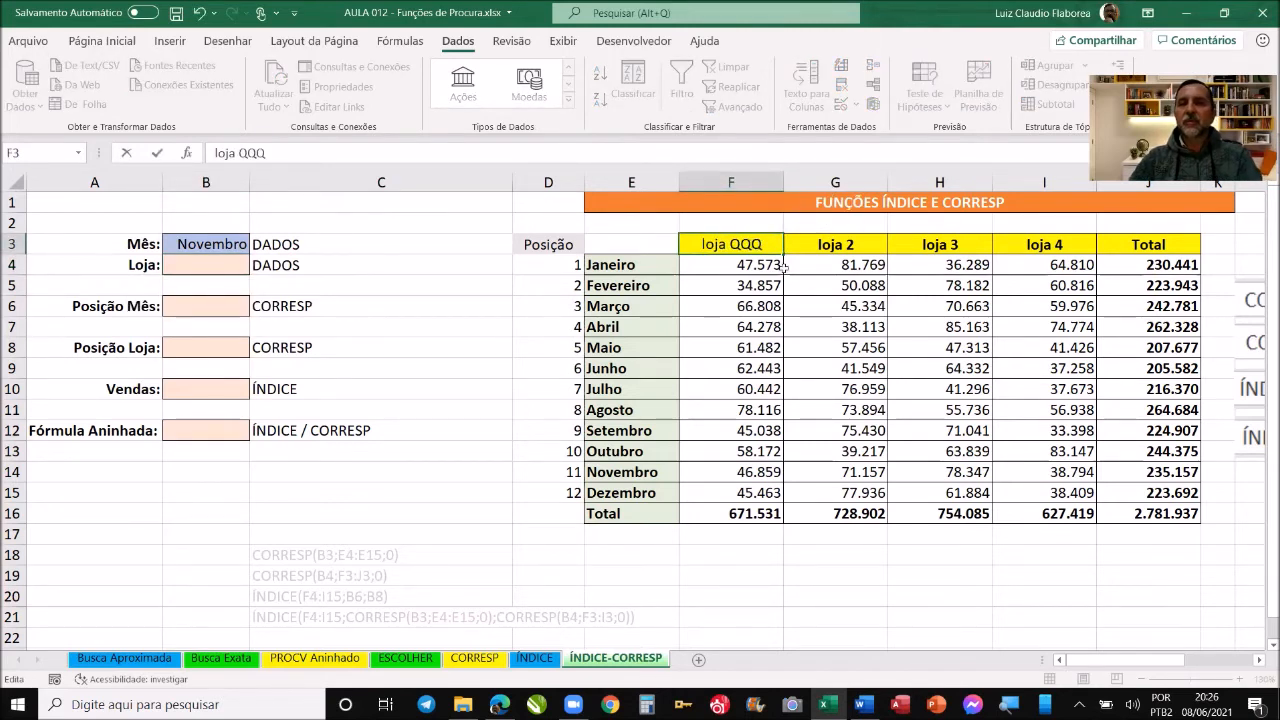
{"action": "key", "text": "Return"}
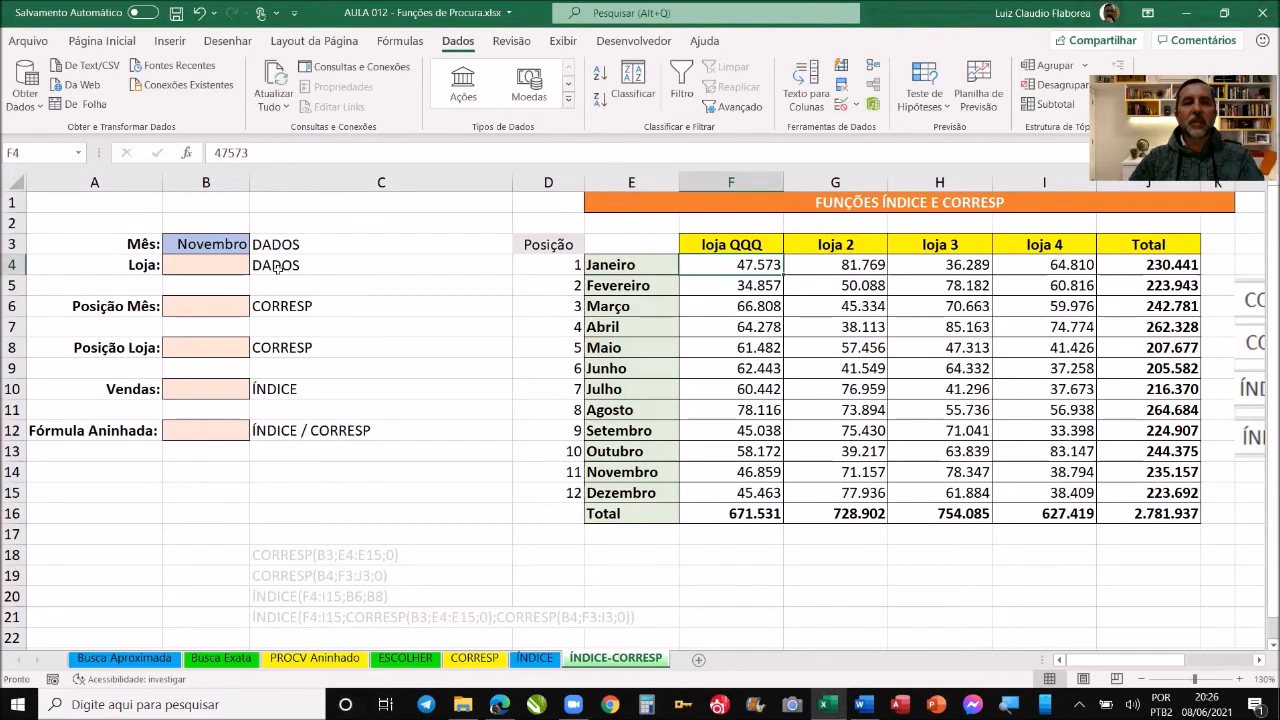
{"action": "left_click", "coordinate": [216, 267]}
{"action": "left_click", "coordinate": [257, 266]}
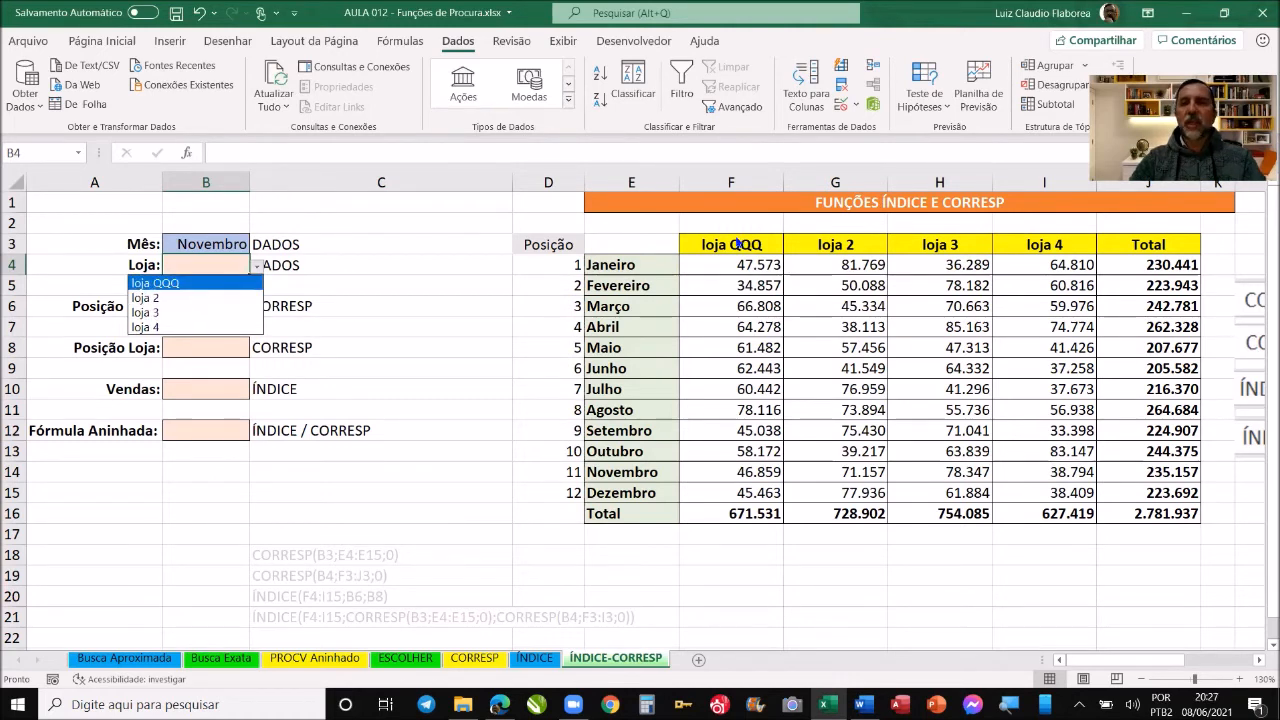
{"action": "key", "text": "Escape"}
- Rename the store header in F3 back to "loja 1"
{"action": "left_click_drag", "start_coordinate": [730, 245], "coordinate": [1034, 248]}
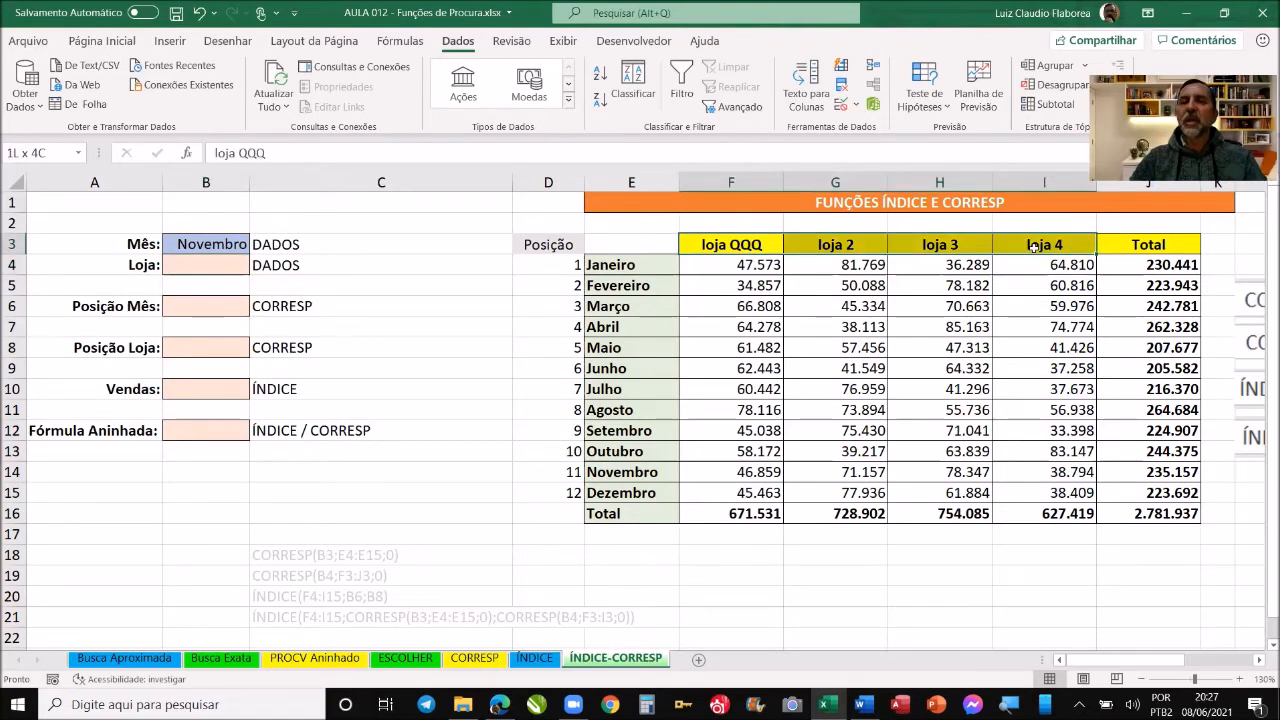
{"action": "left_click", "coordinate": [730, 244]}
{"action": "double_click", "coordinate": [715, 248]}
{"action": "double_click", "coordinate": [709, 247]}
{"action": "type", "text": "1"}
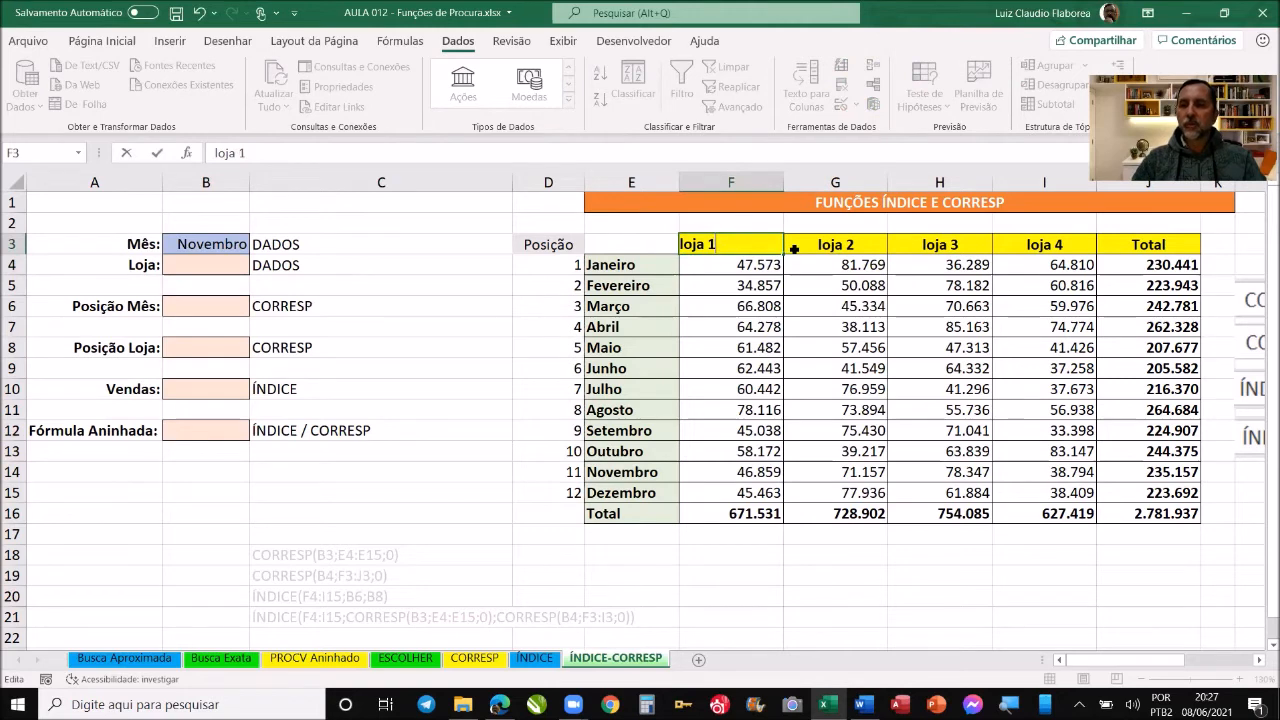
{"action": "key", "text": "ctrl+Return"}
{"action": "key", "text": "Down"}
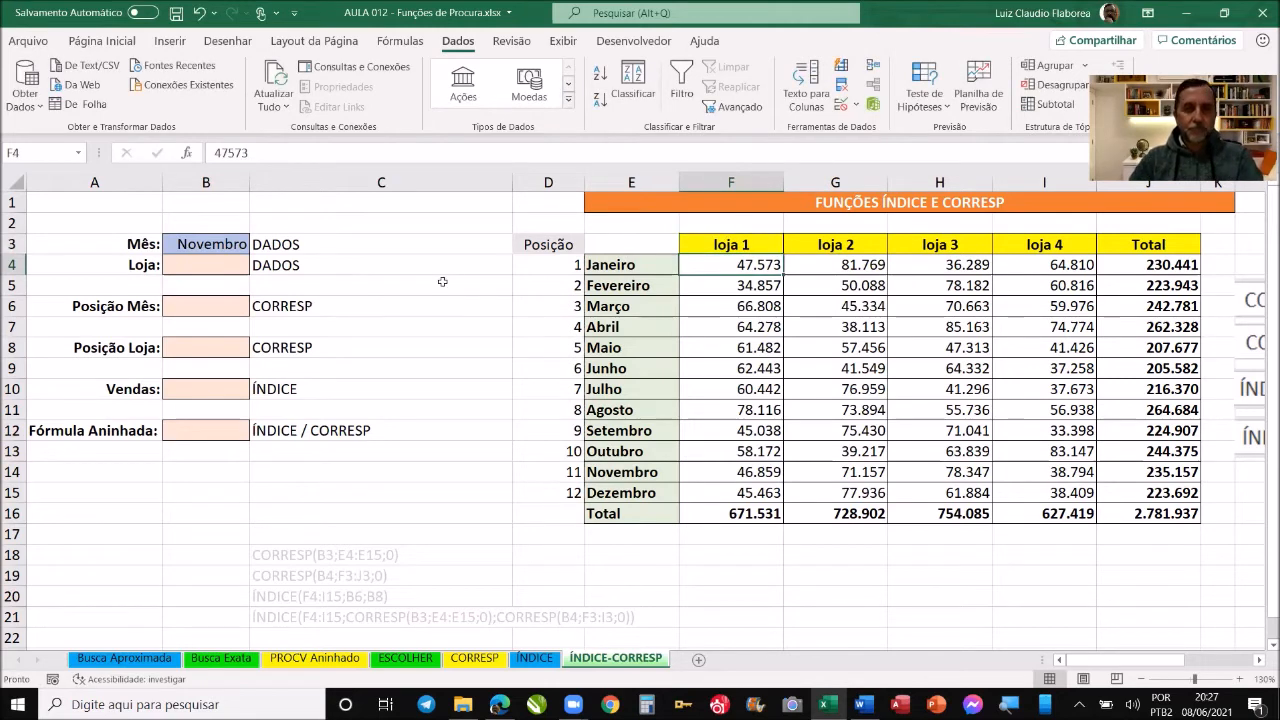
- Choose loja 2 from the drop-down list in the Loja cell B4
{"action": "left_click", "coordinate": [237, 266]}
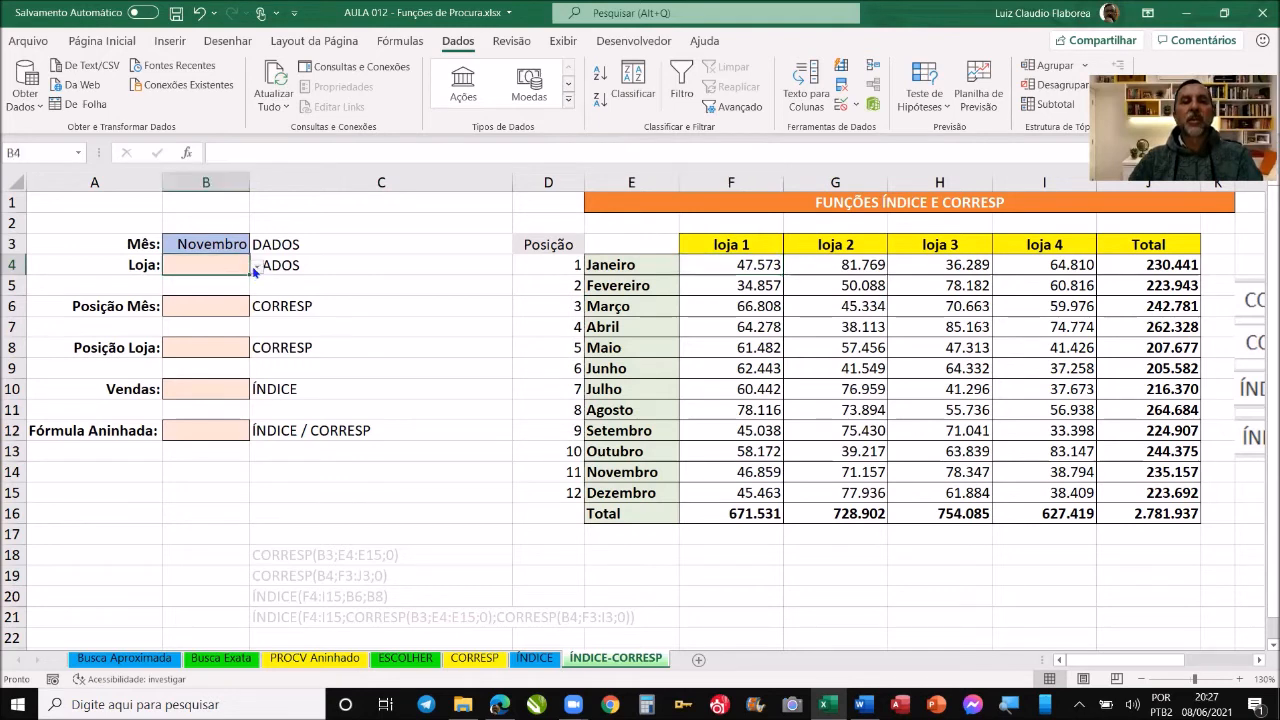
{"action": "left_click", "coordinate": [256, 268]}
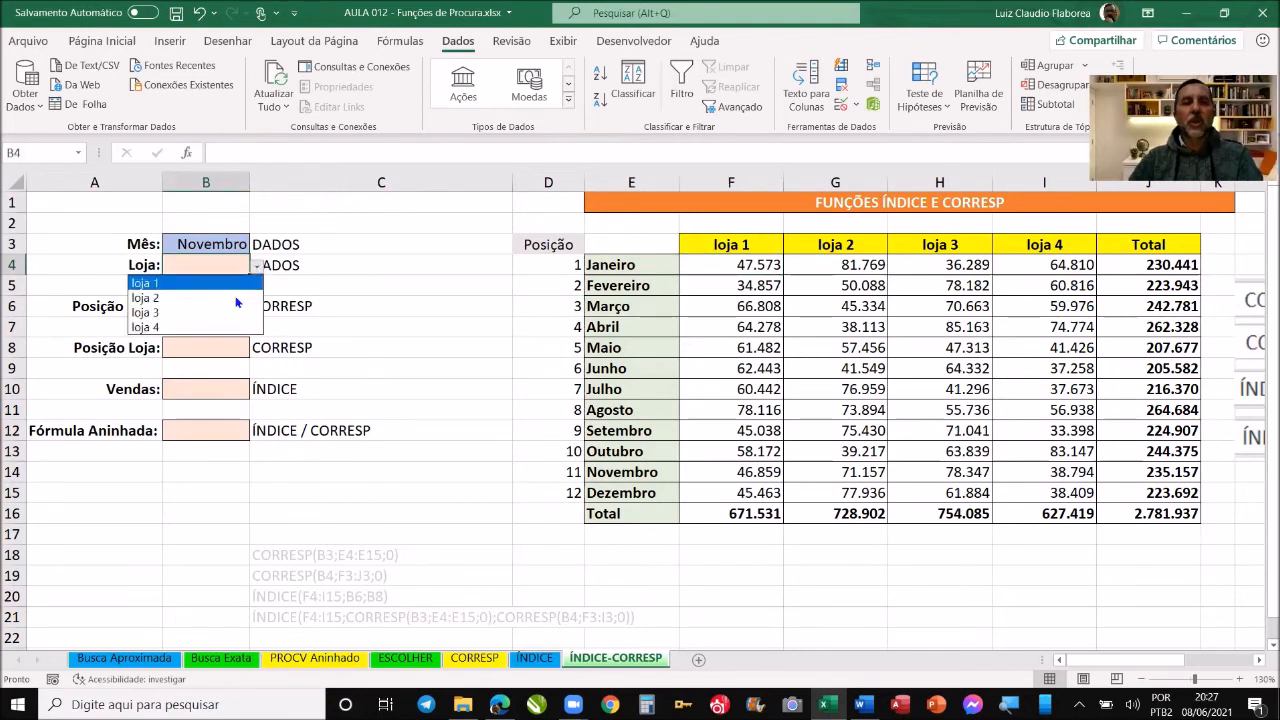
{"action": "left_click", "coordinate": [237, 298]}
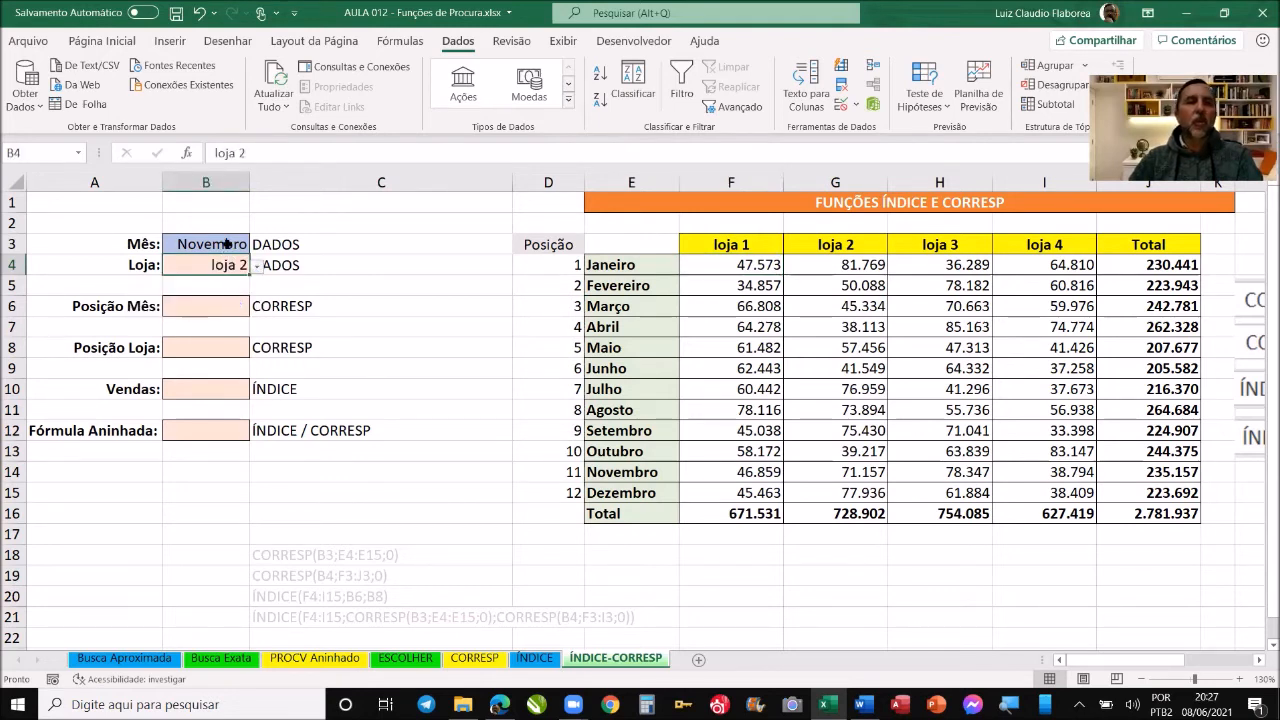
- Left-align the contents of the Mês and Loja input cells B3:B4
{"action": "left_click_drag", "start_coordinate": [223, 245], "coordinate": [223, 265]}
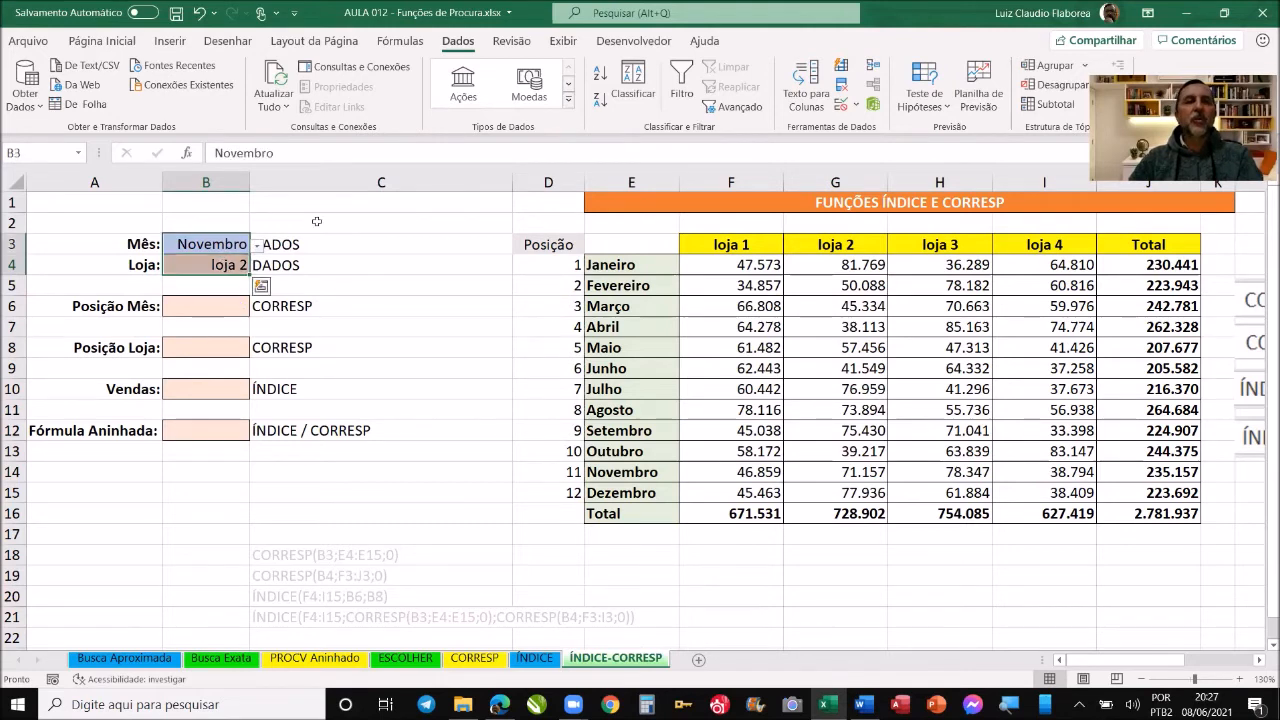
{"action": "left_click", "coordinate": [104, 41]}
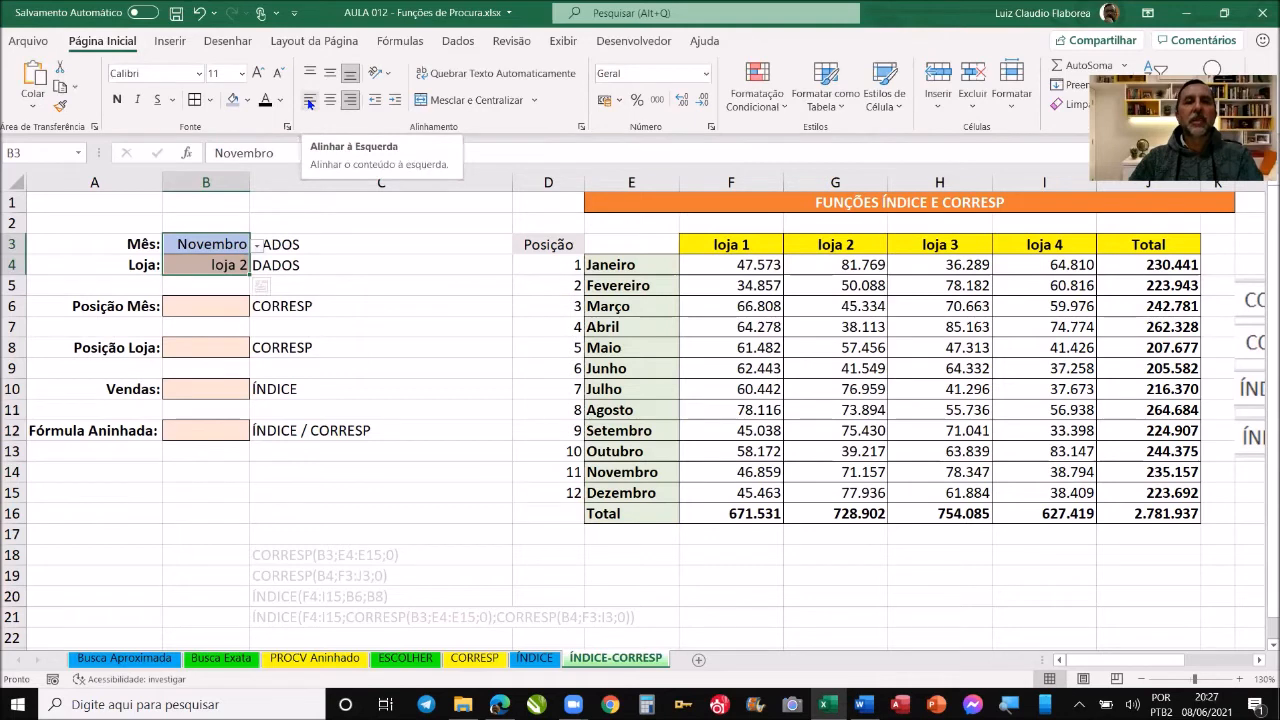
{"action": "left_click", "coordinate": [309, 101]}
{"action": "left_click", "coordinate": [457, 342]}
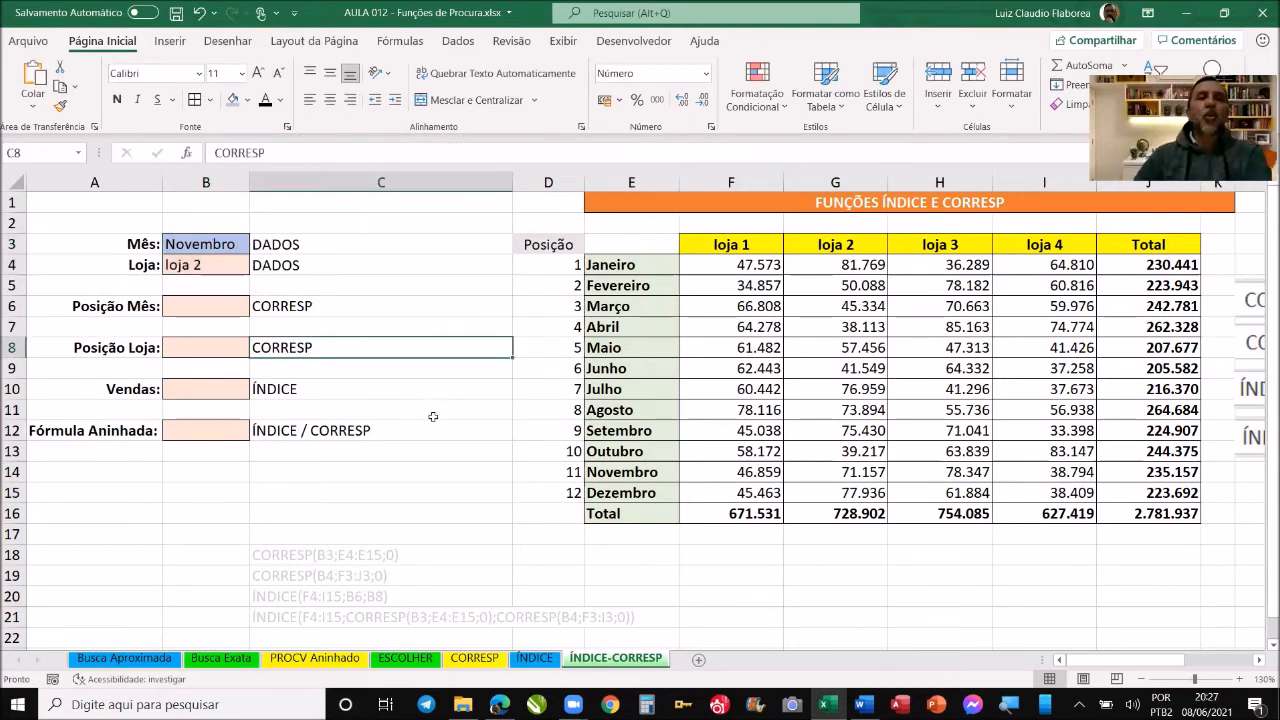
- Review the lookup city in C4 and the city list in column A on the CORRESP sheet, then return to ÍNDICE-CORRESP
{"action": "left_click", "coordinate": [426, 305]}
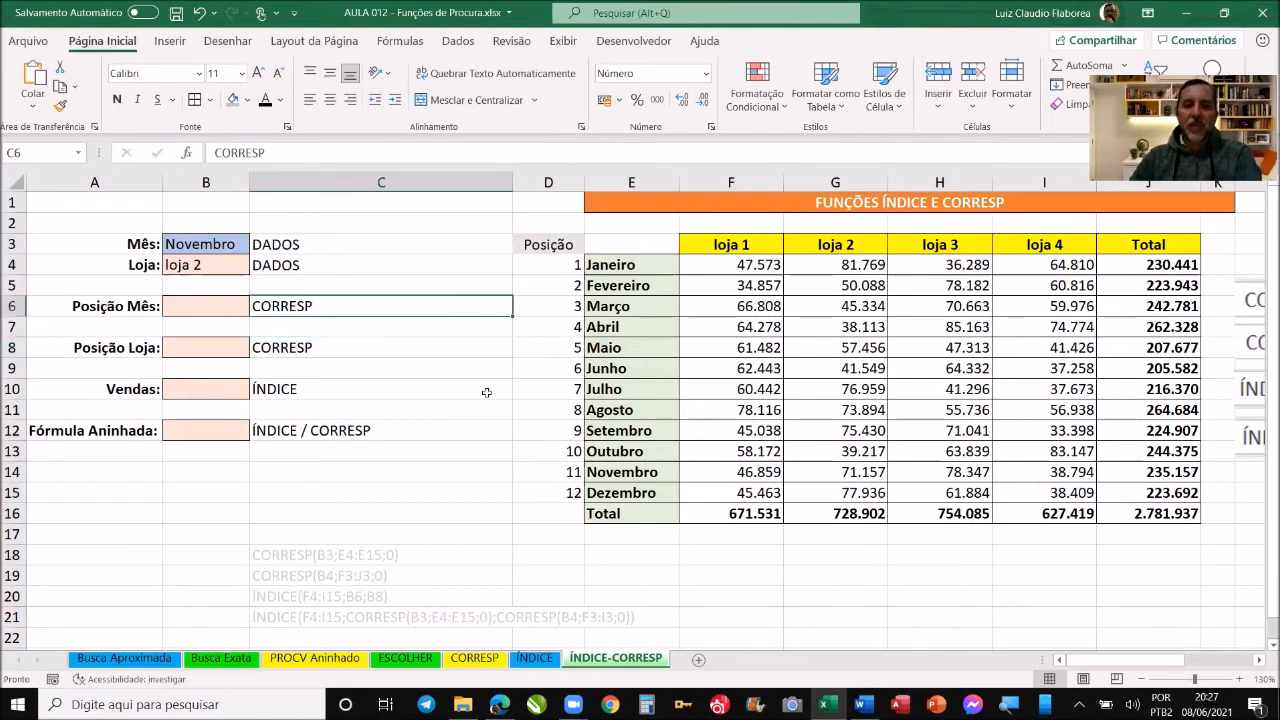
{"action": "left_click", "coordinate": [477, 659]}
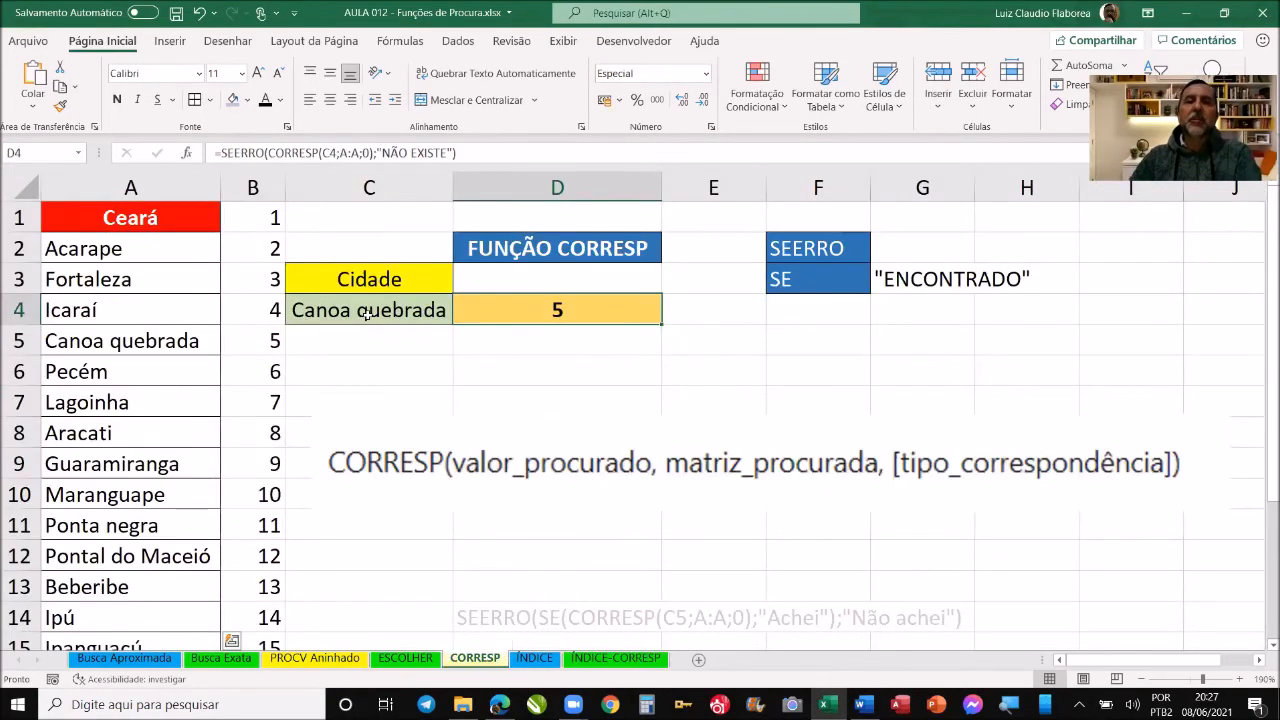
{"action": "left_click", "coordinate": [366, 314]}
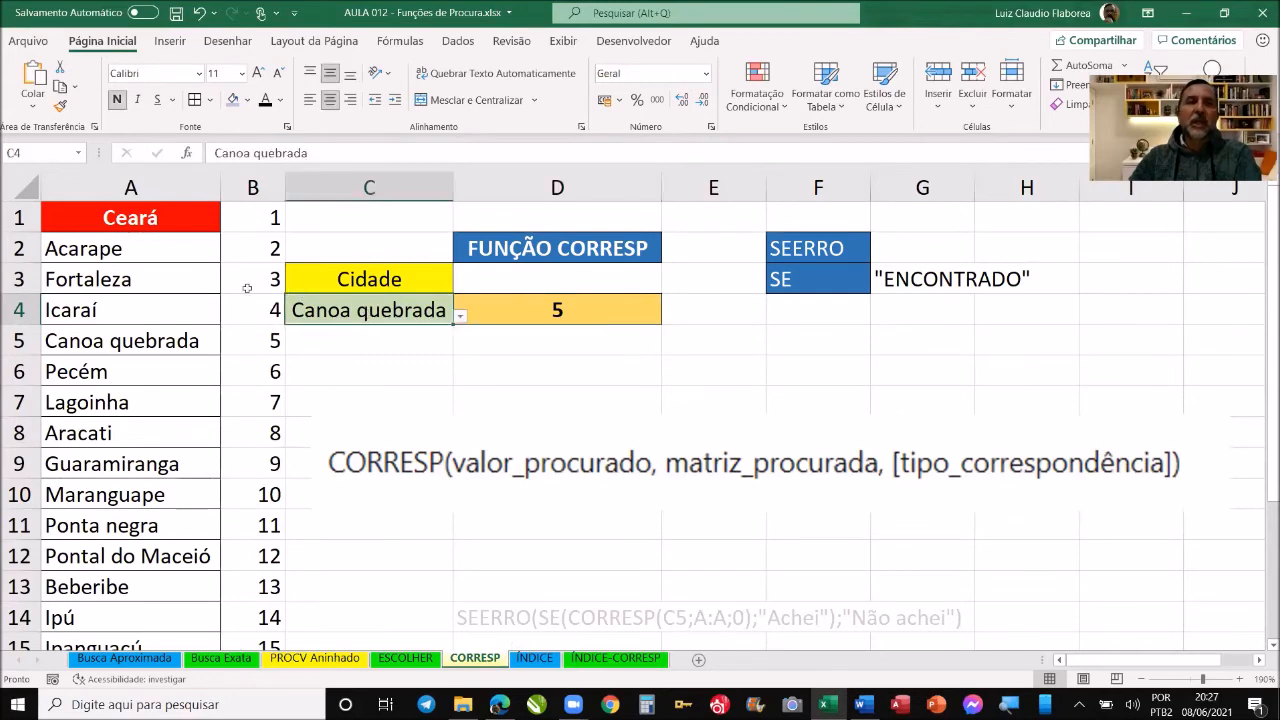
{"action": "left_click_drag", "start_coordinate": [100, 248], "coordinate": [171, 636]}
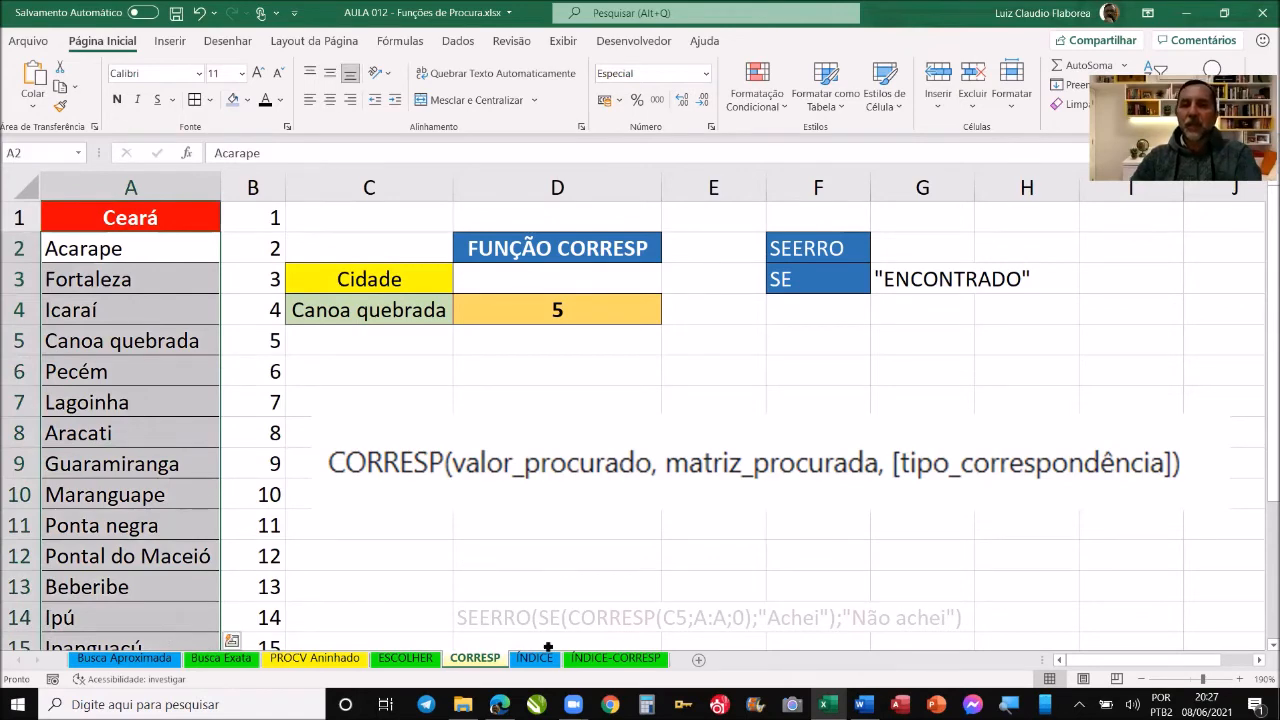
{"action": "left_click", "coordinate": [607, 657]}
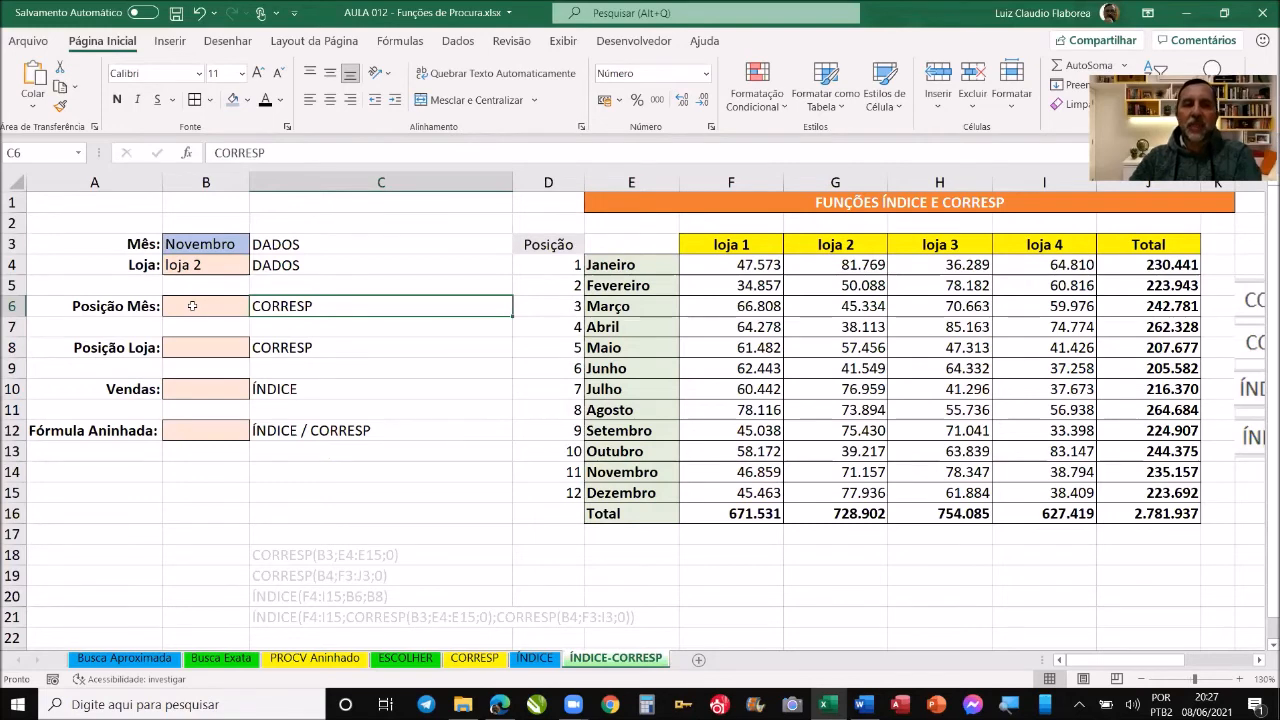
- Examine the Posição Mês cell B6, the Mês cell B3 and the month list E4:E15 as the parts of the CORRESP lookup
{"action": "left_click", "coordinate": [192, 306]}
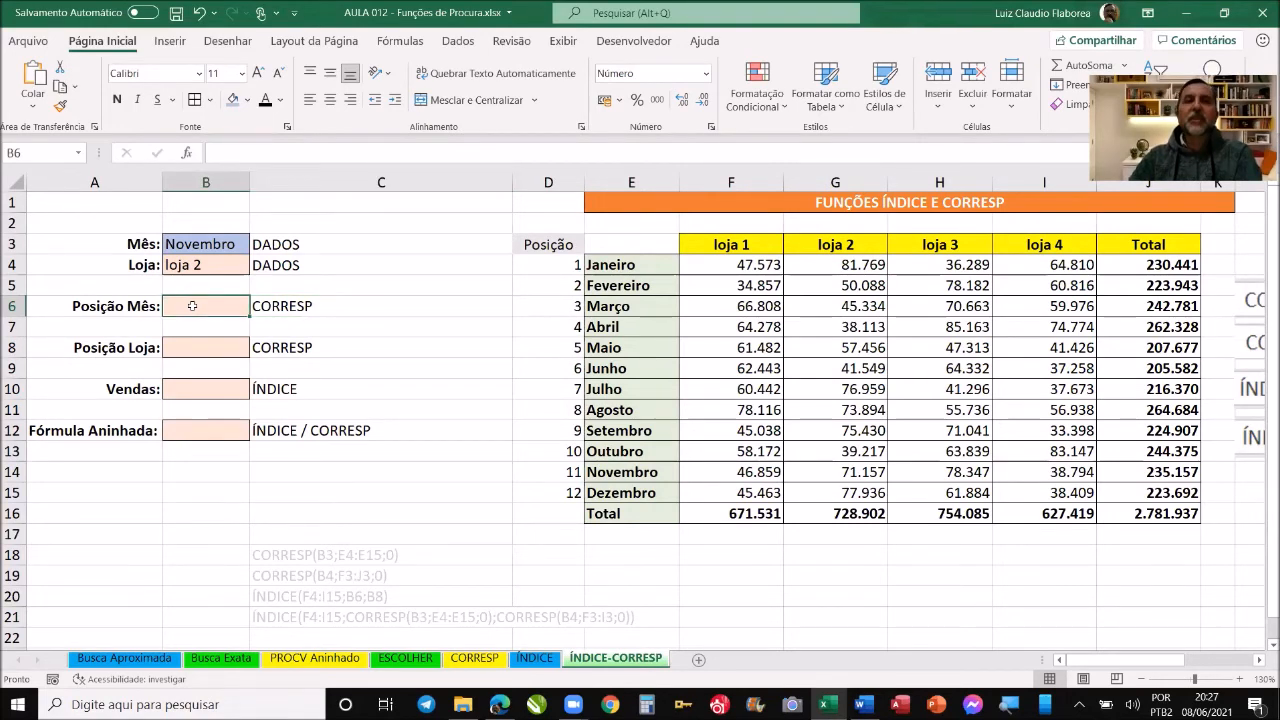
{"action": "left_click_drag", "start_coordinate": [634, 265], "coordinate": [590, 392]}
{"action": "left_click", "coordinate": [228, 244]}
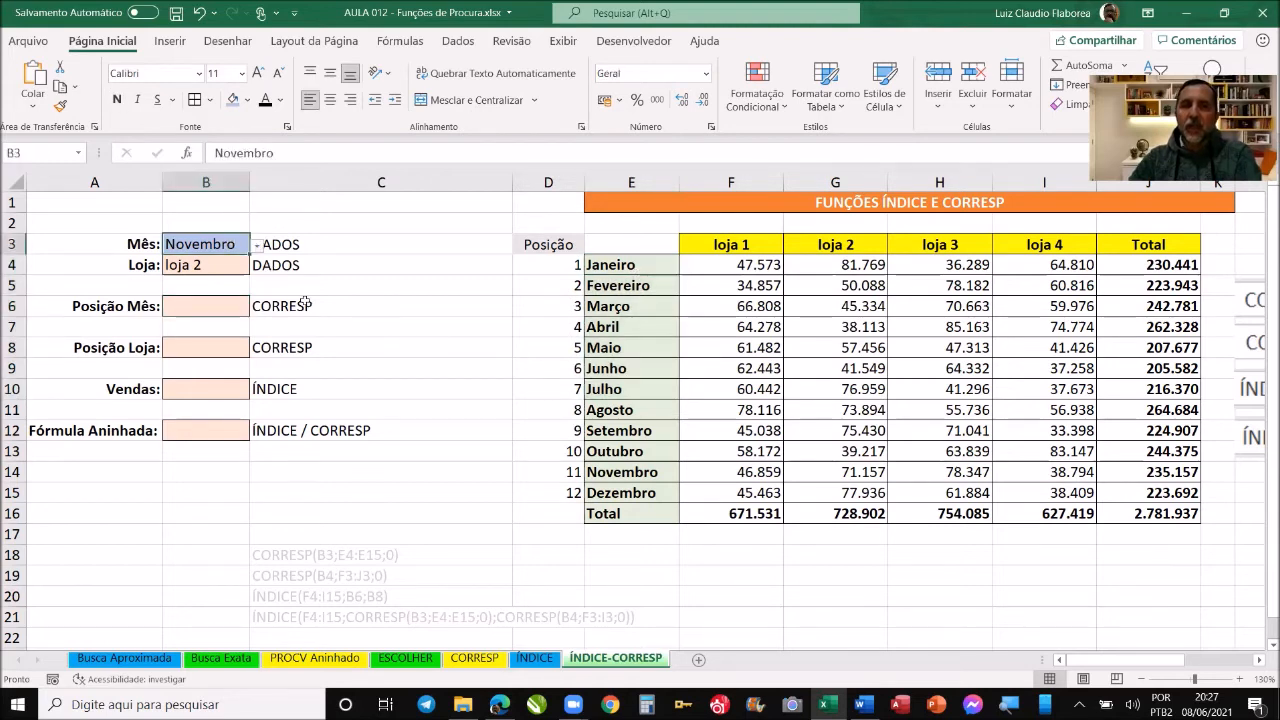
{"action": "left_click_drag", "start_coordinate": [663, 264], "coordinate": [663, 306]}
{"action": "left_click_drag", "start_coordinate": [661, 425], "coordinate": [662, 488]}
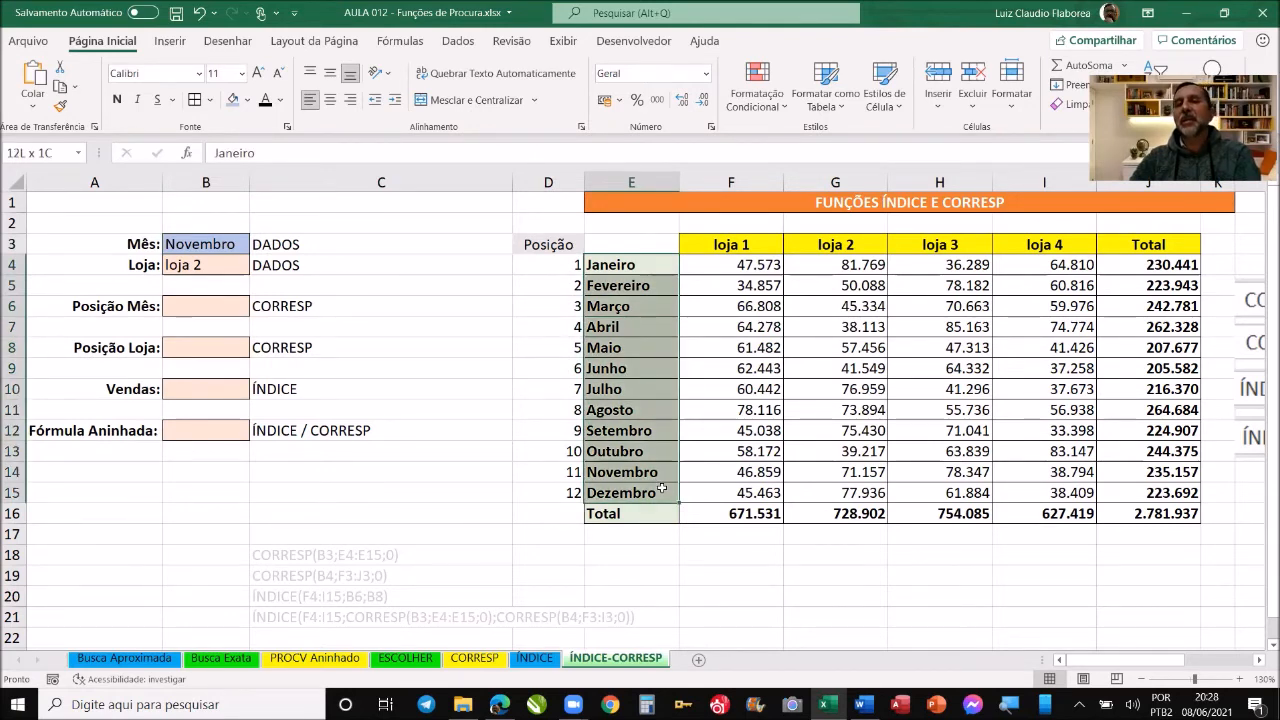
- Enter =CORRESP(B3;E4:E15;0) in the Posição Mês cell B6 to find the chosen month's position
{"action": "left_click_drag", "start_coordinate": [661, 487], "coordinate": [661, 487]}
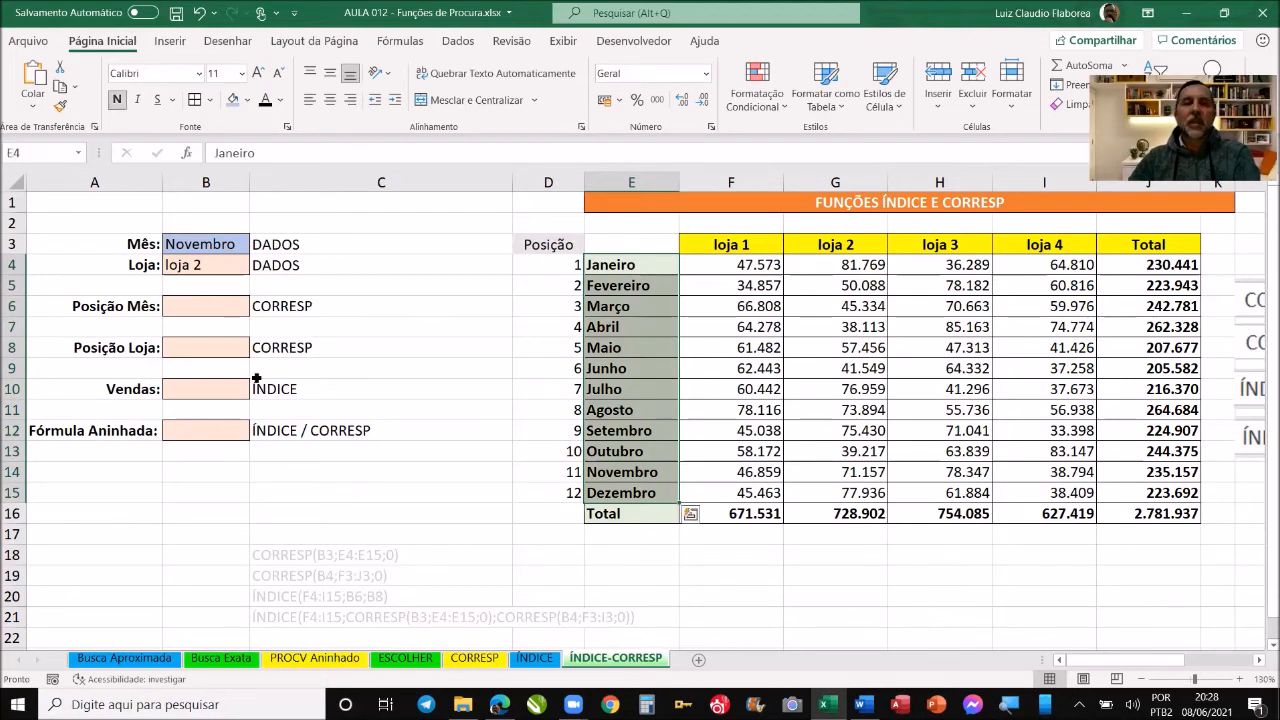
{"action": "left_click", "coordinate": [236, 306]}
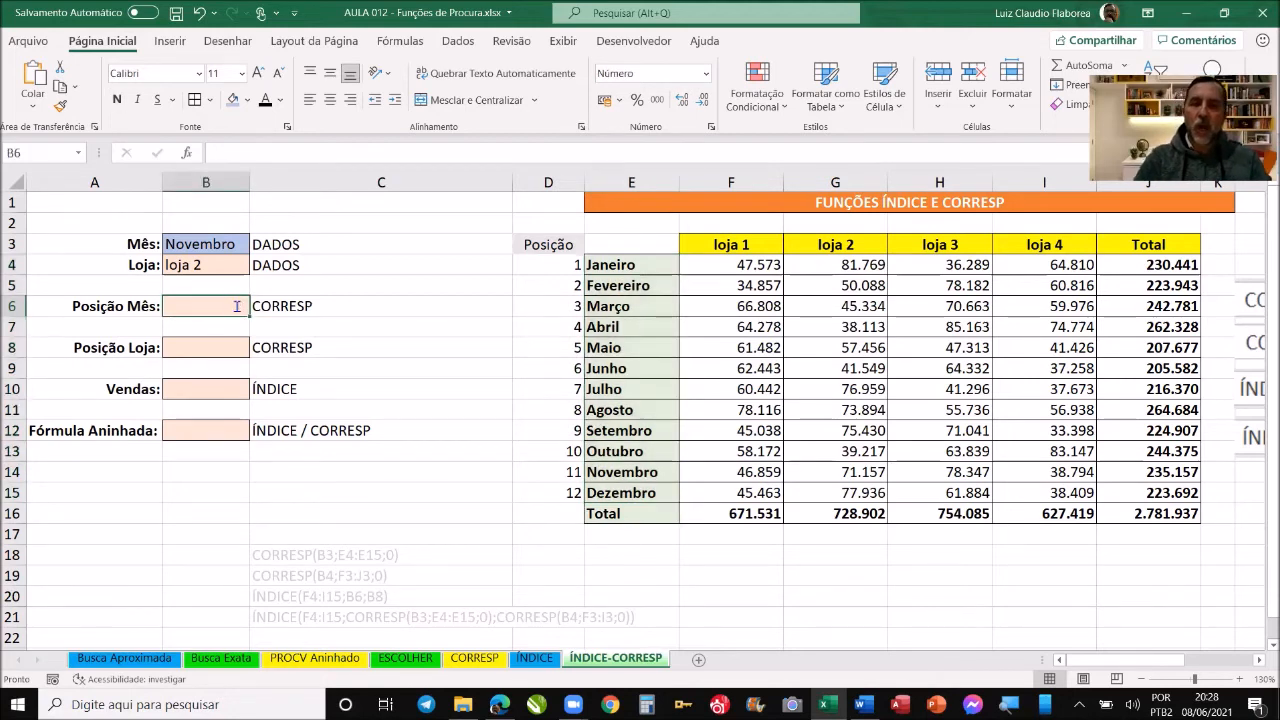
{"action": "type", "text": "="}
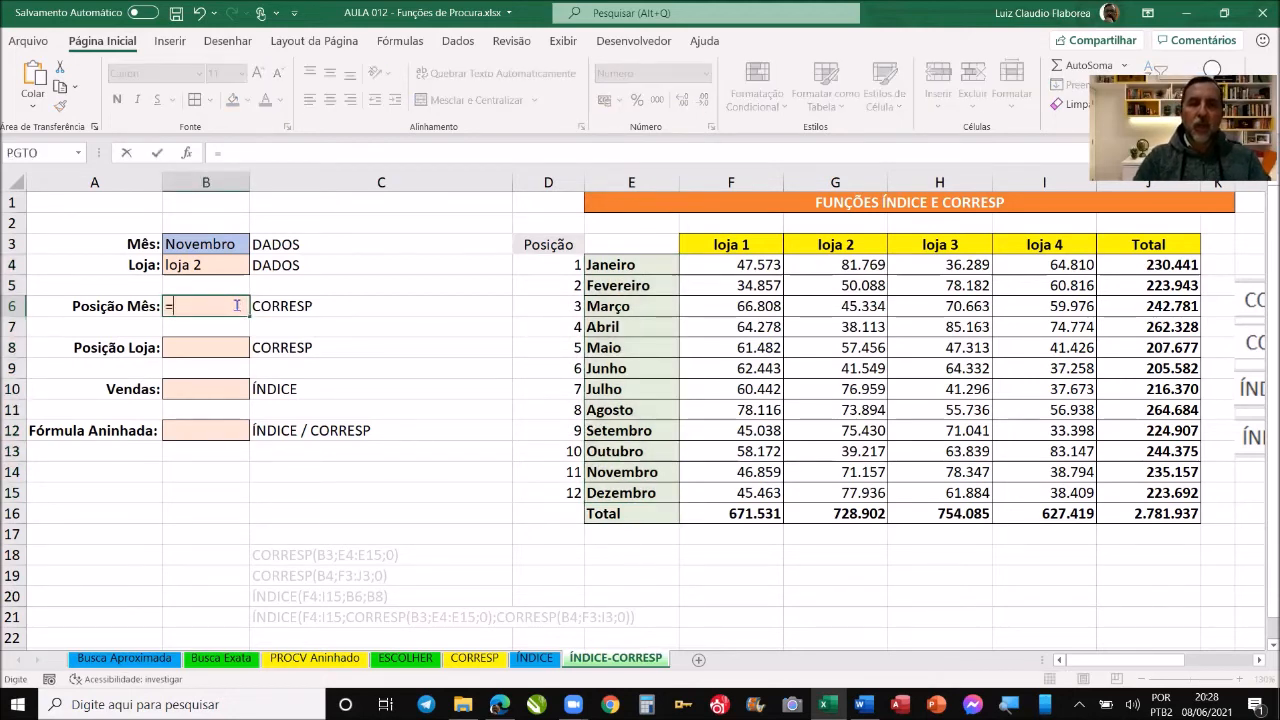
{"action": "type", "text": "CORR"}
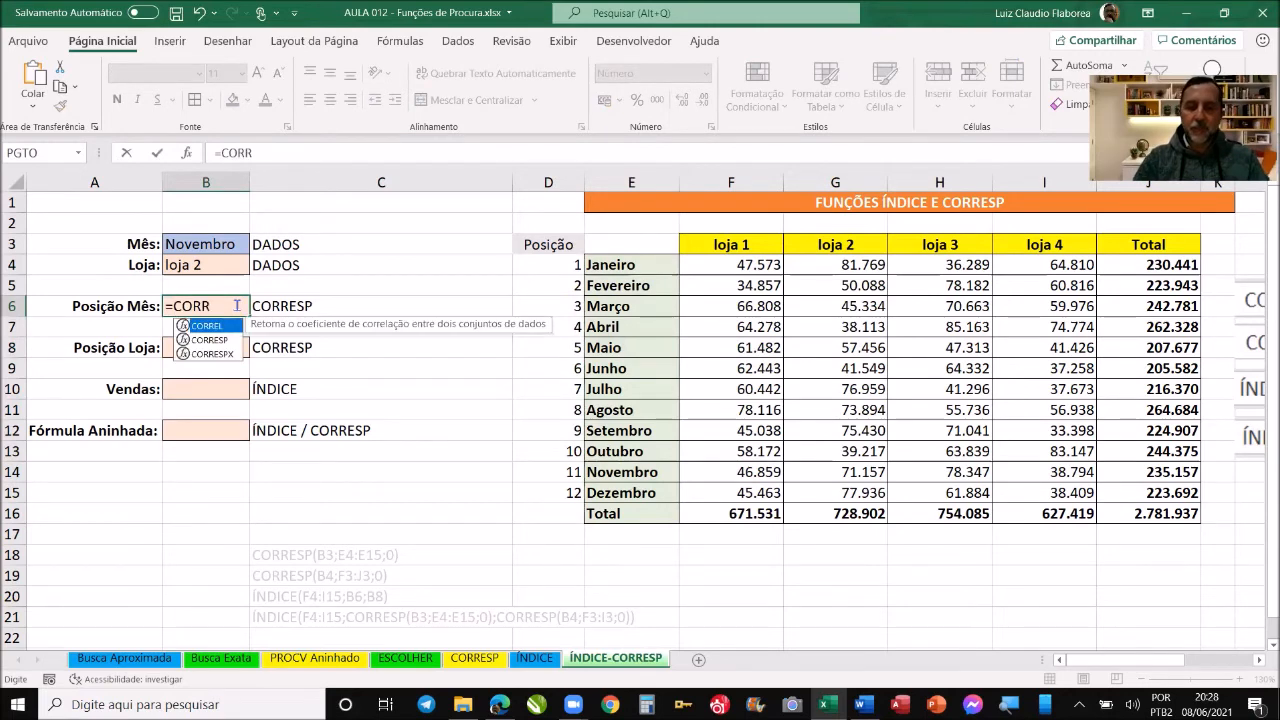
{"action": "key", "text": "Down"}
{"action": "key", "text": "Tab"}
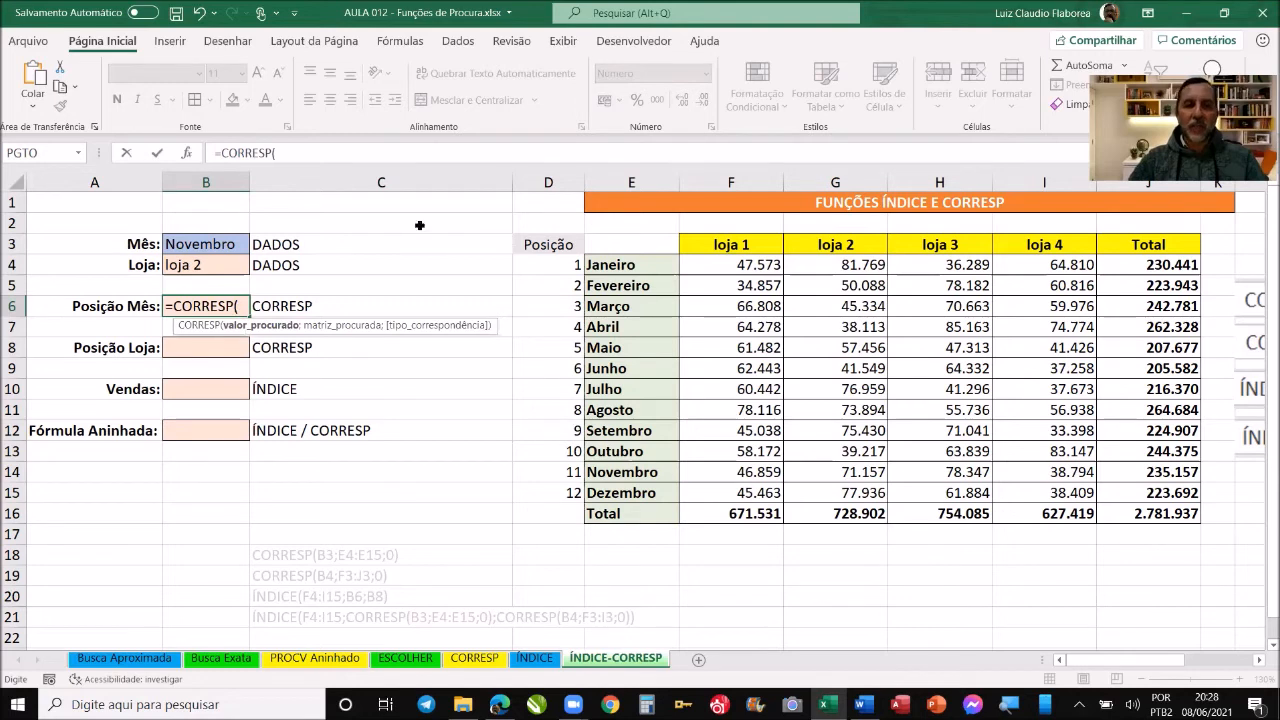
{"action": "left_click", "coordinate": [228, 244]}
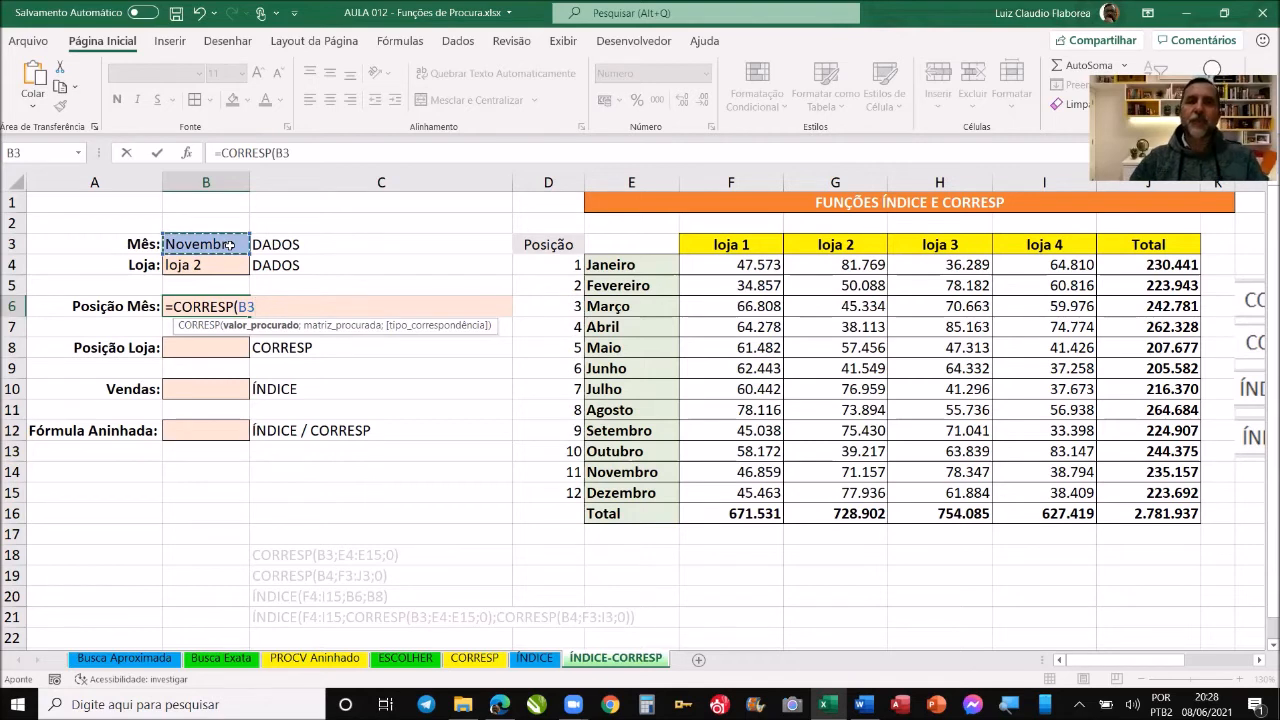
{"action": "type", "text": ";"}
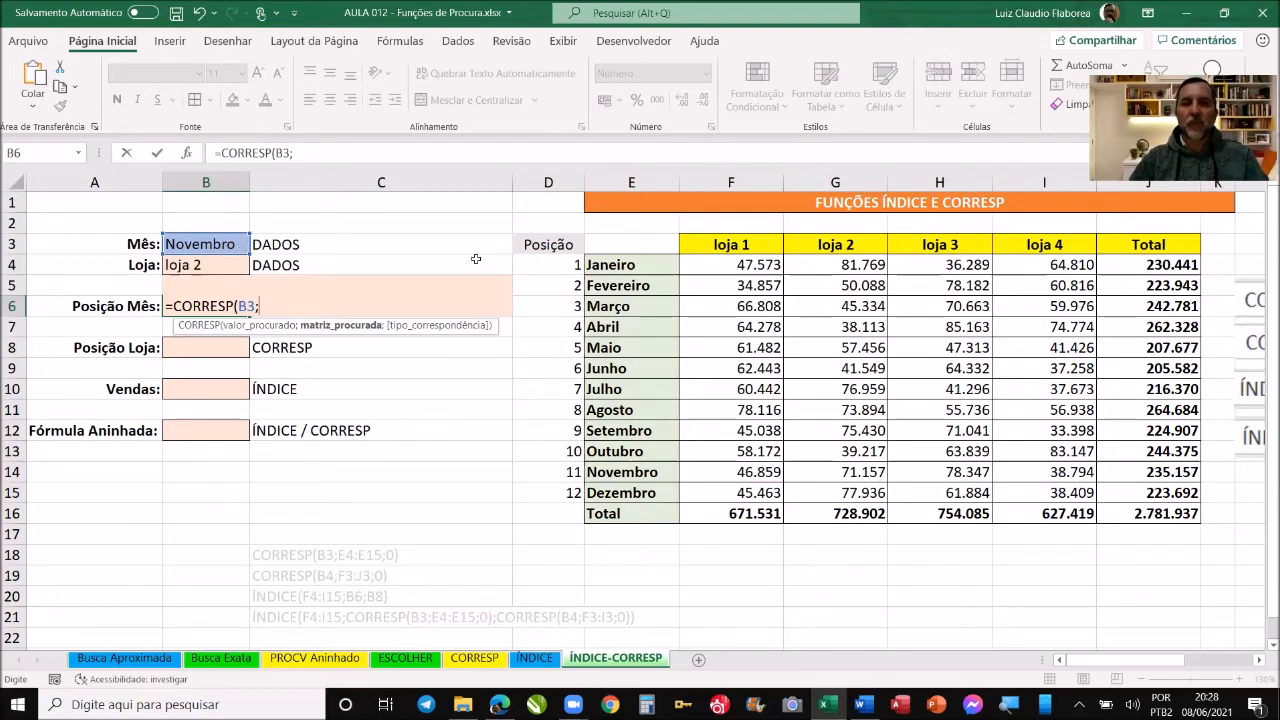
{"action": "left_click", "coordinate": [619, 264]}
{"action": "left_click_drag", "start_coordinate": [613, 389], "coordinate": [612, 483]}
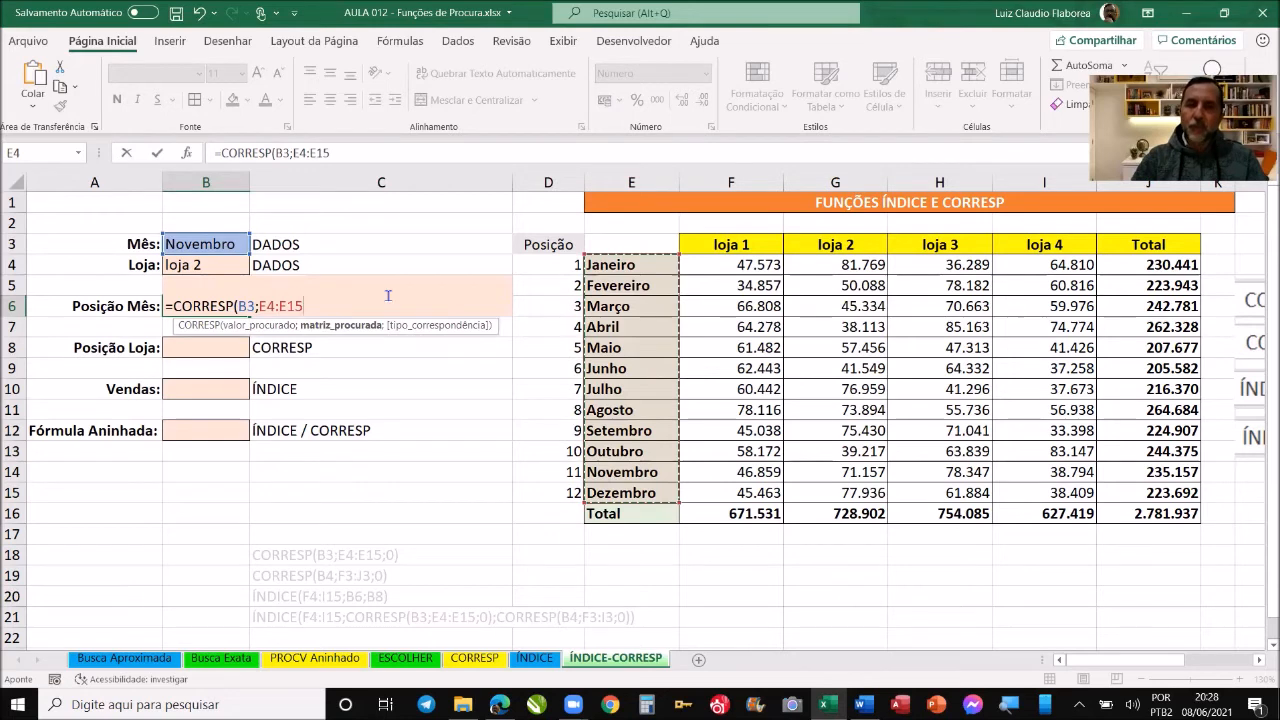
{"action": "type", "text": ";"}
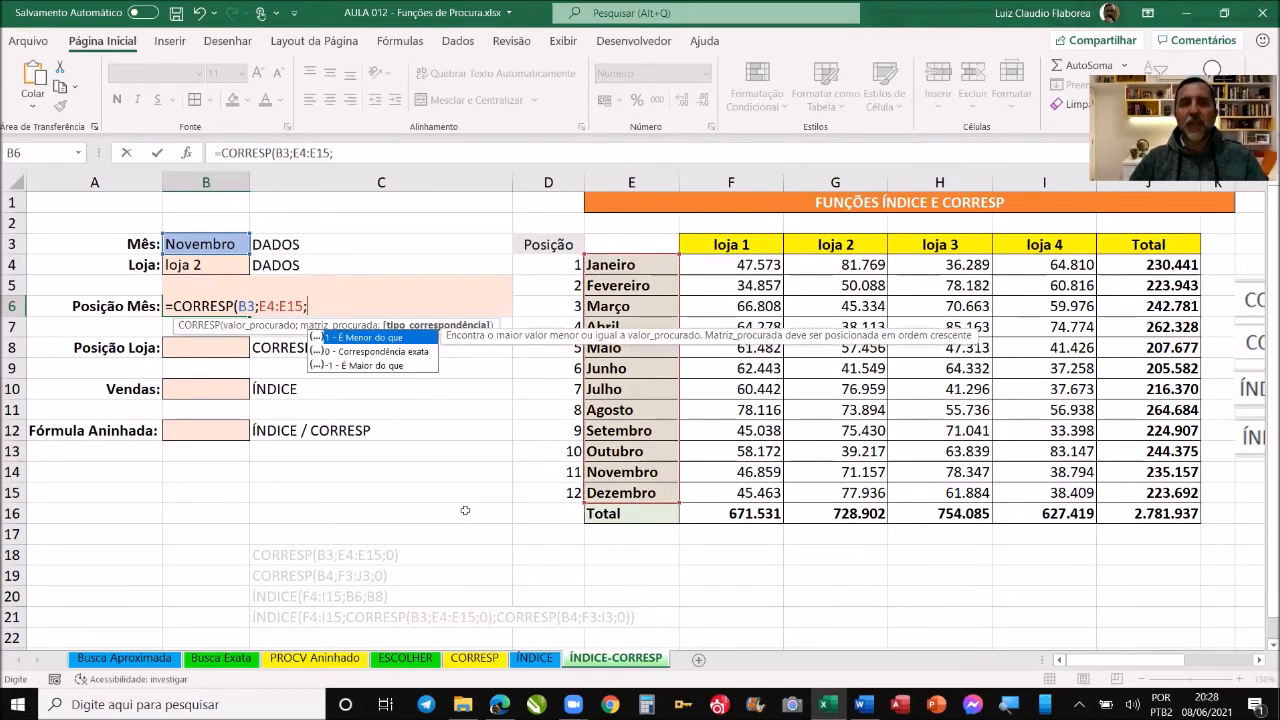
{"action": "type", "text": "0)"}
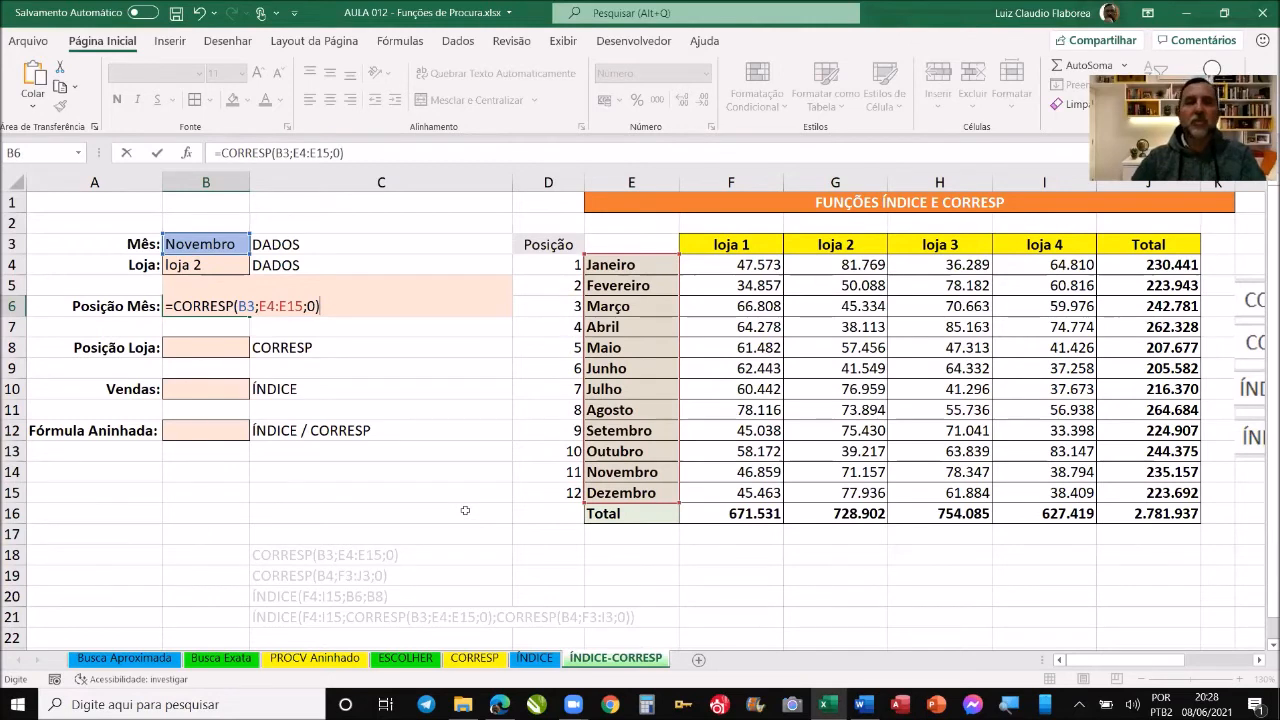
{"action": "key", "text": "Return"}
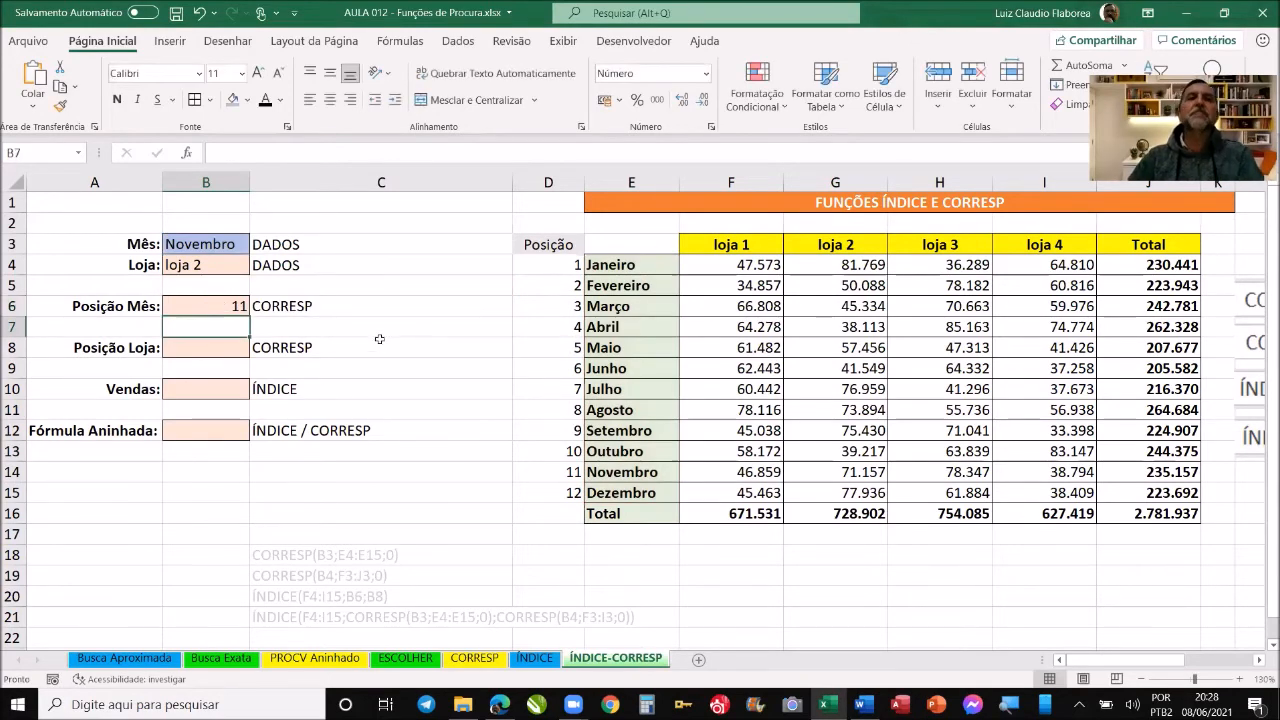
- Center the Posição Mês result in B6 and make it bold
{"action": "key", "text": "Up"}
{"action": "left_click", "coordinate": [330, 100]}
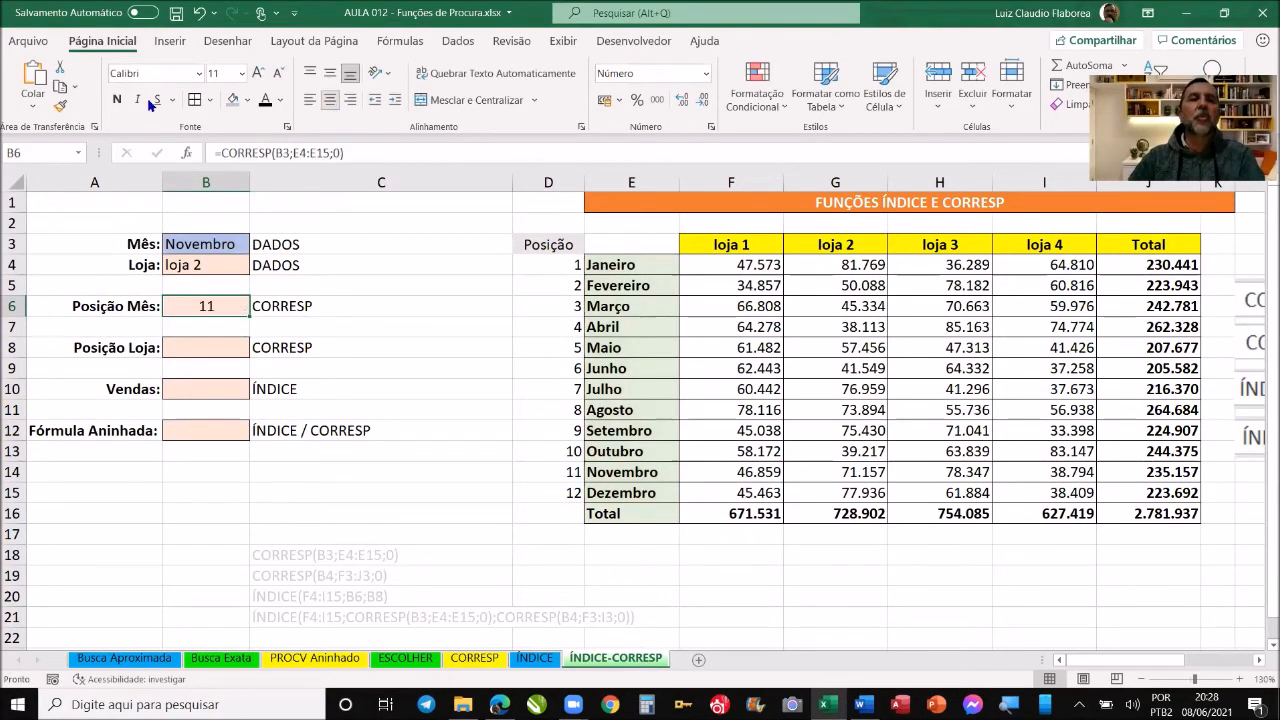
{"action": "left_click", "coordinate": [117, 100]}
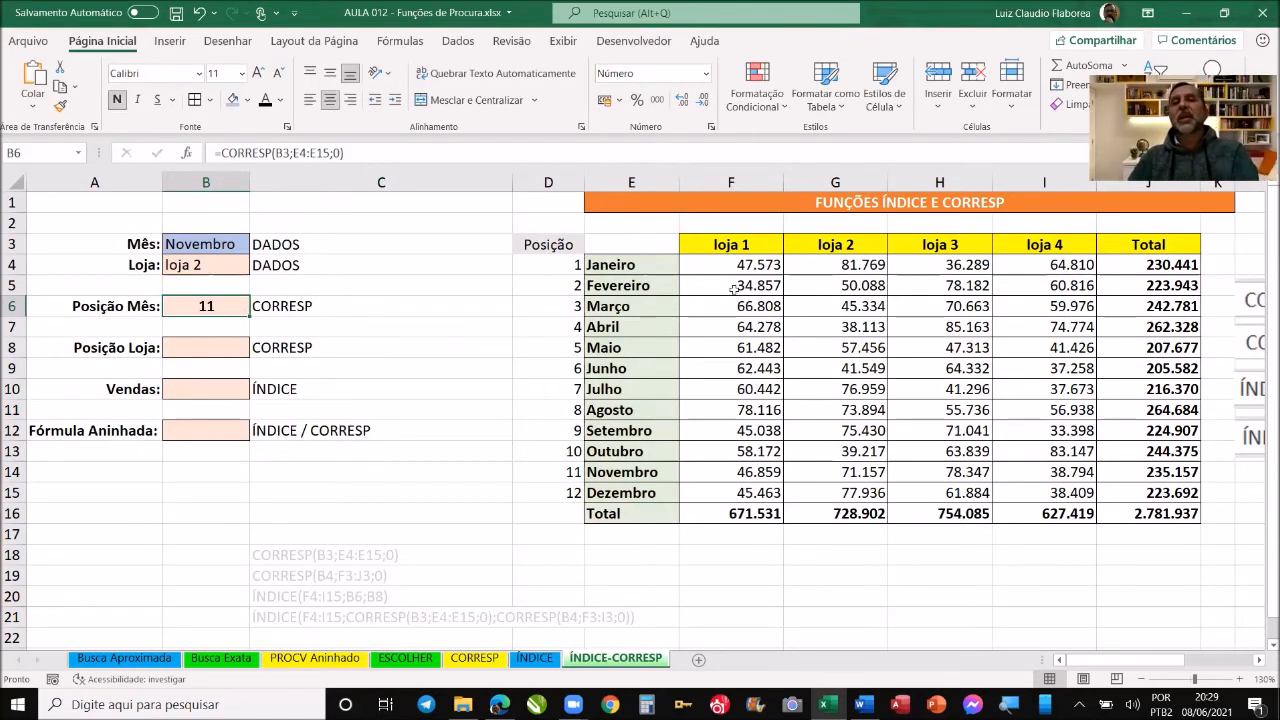
- Enter =CORRESP(B4;F3:I3;0) in the Posição Loja cell B8 to find the chosen store's position
{"action": "left_click_drag", "start_coordinate": [733, 246], "coordinate": [1047, 248]}
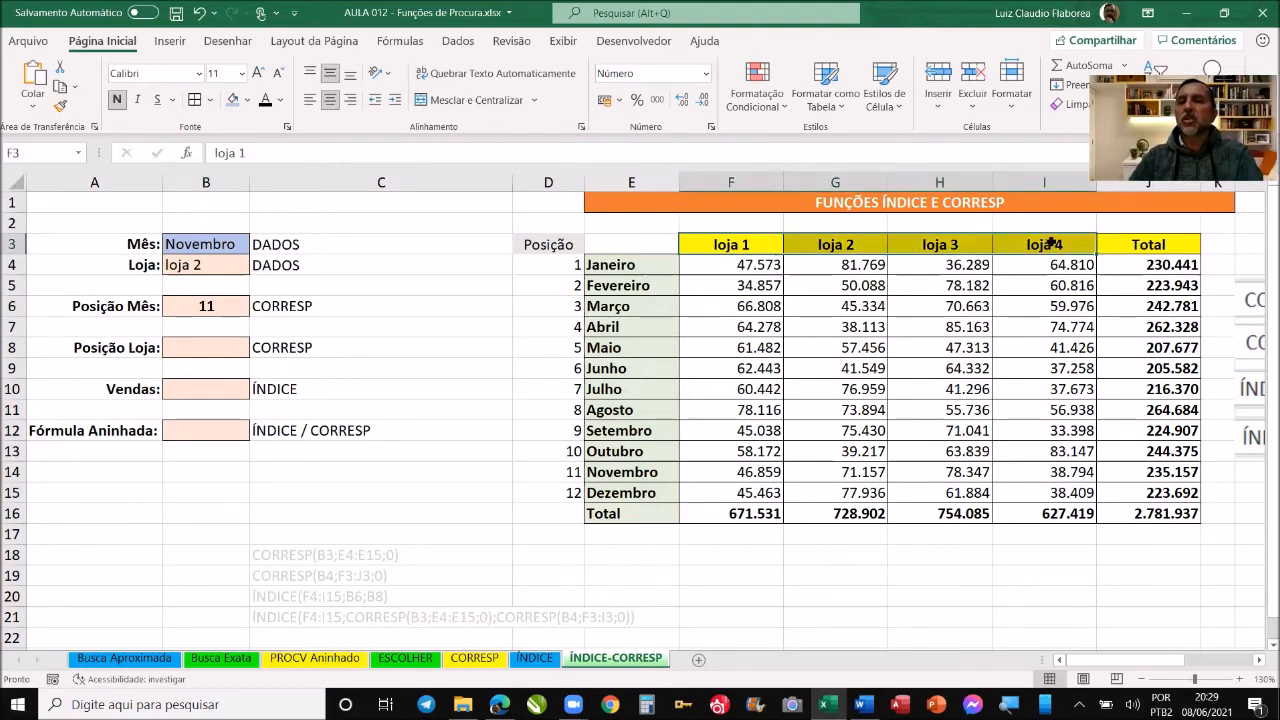
{"action": "left_click", "coordinate": [216, 352]}
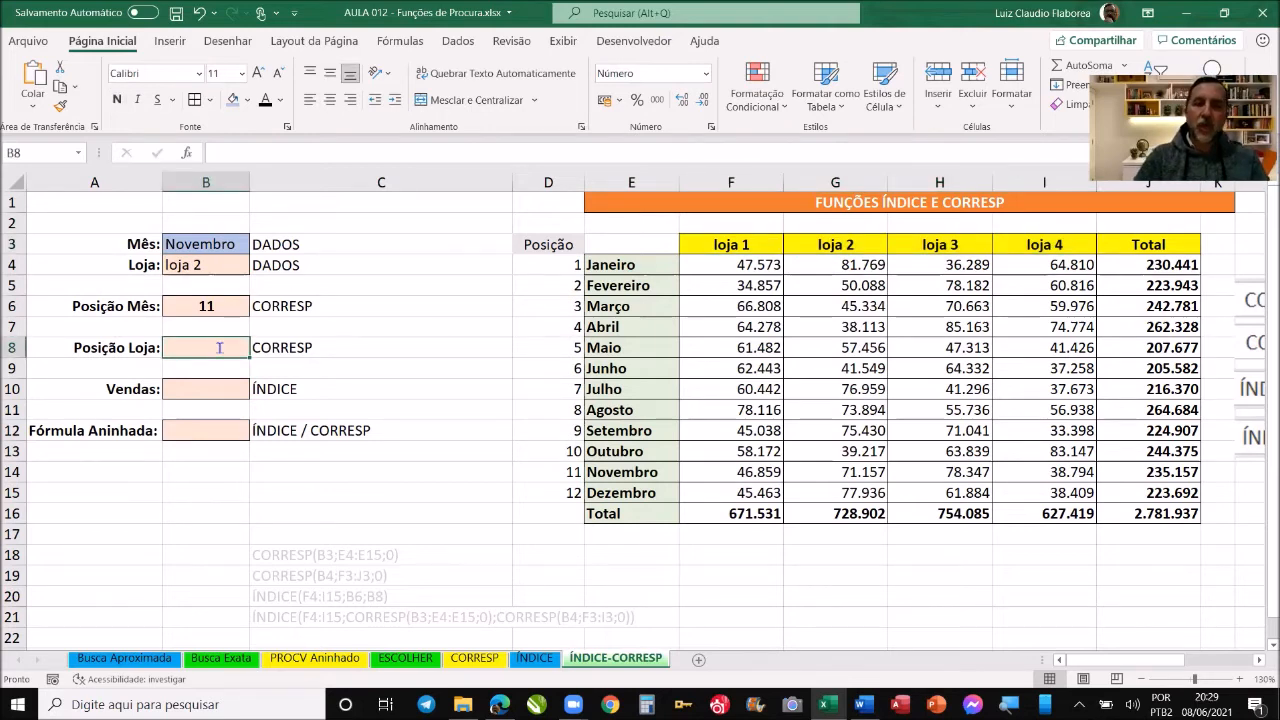
{"action": "type", "text": "=COO"}
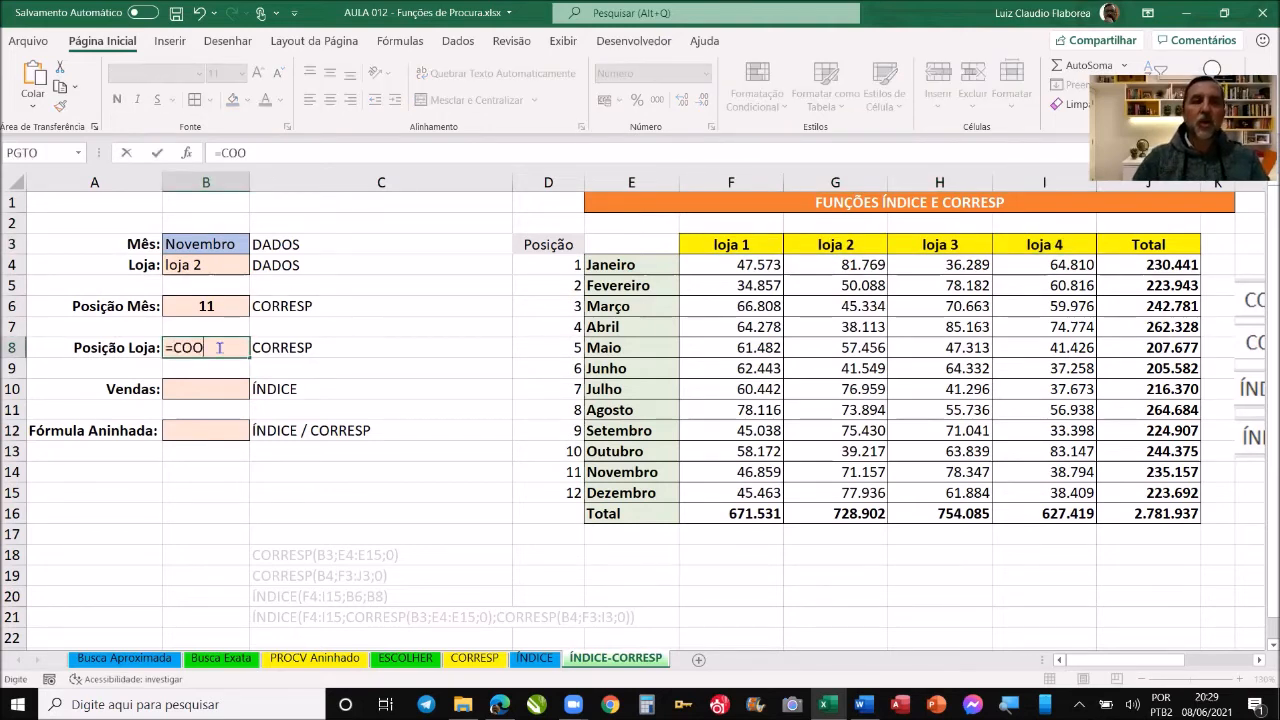
{"action": "key", "text": "BackSpace"}
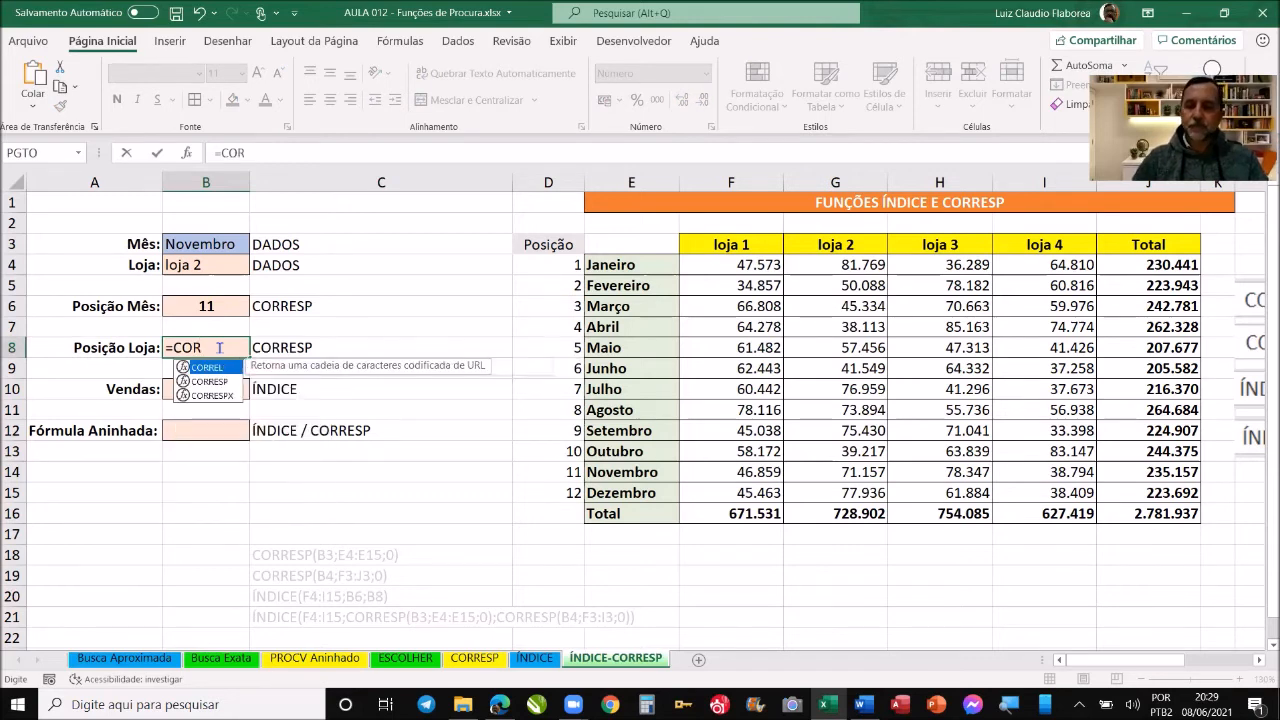
{"action": "key", "text": "Down"}
{"action": "key", "text": "Tab"}
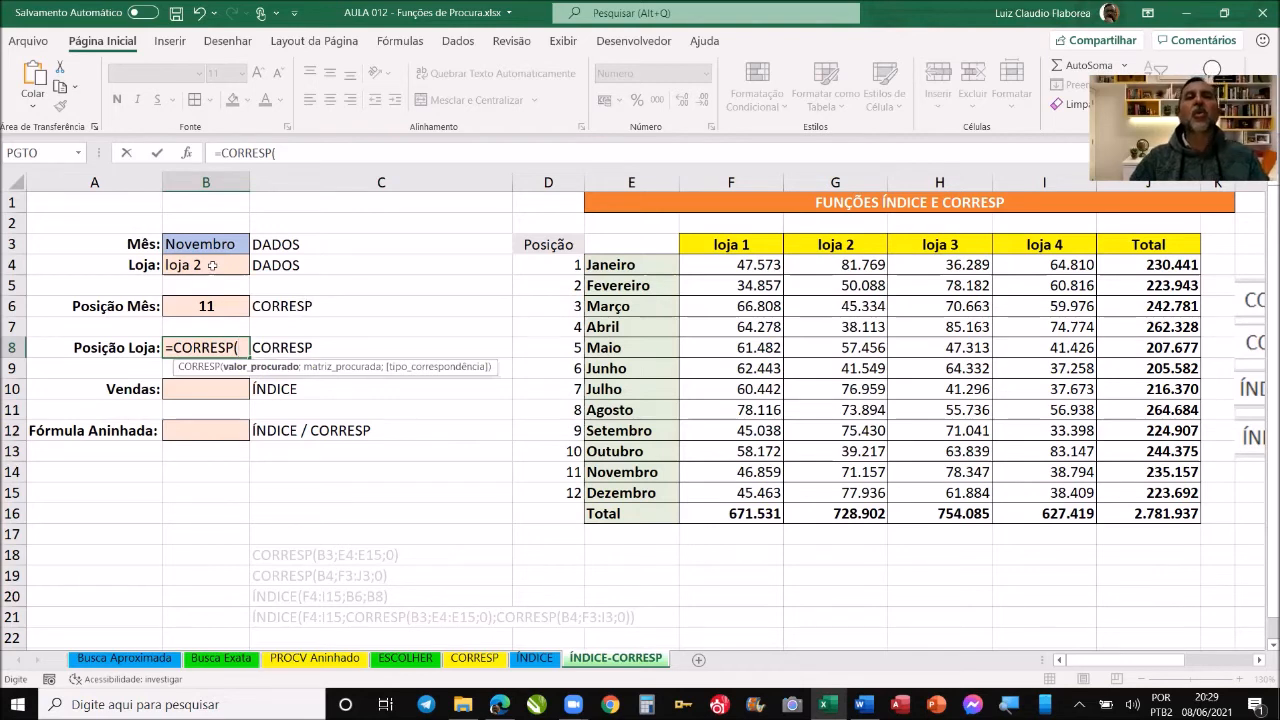
{"action": "left_click", "coordinate": [212, 265]}
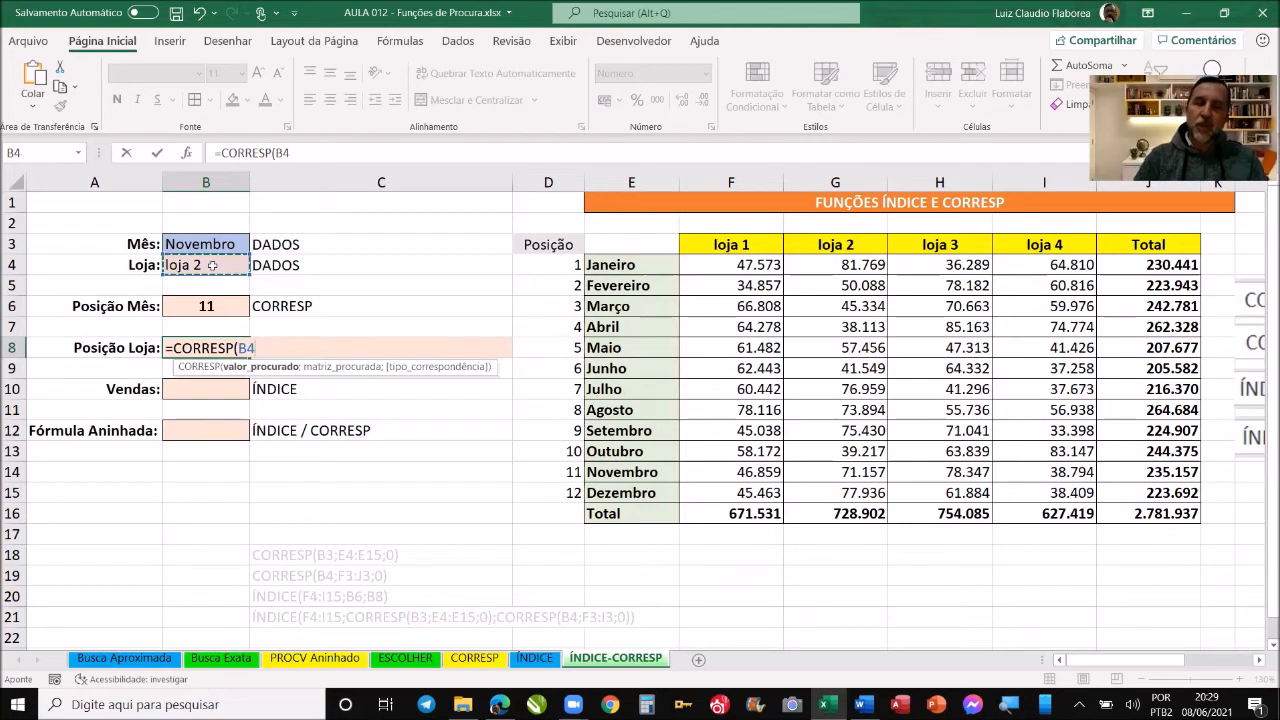
{"action": "type", "text": ";"}
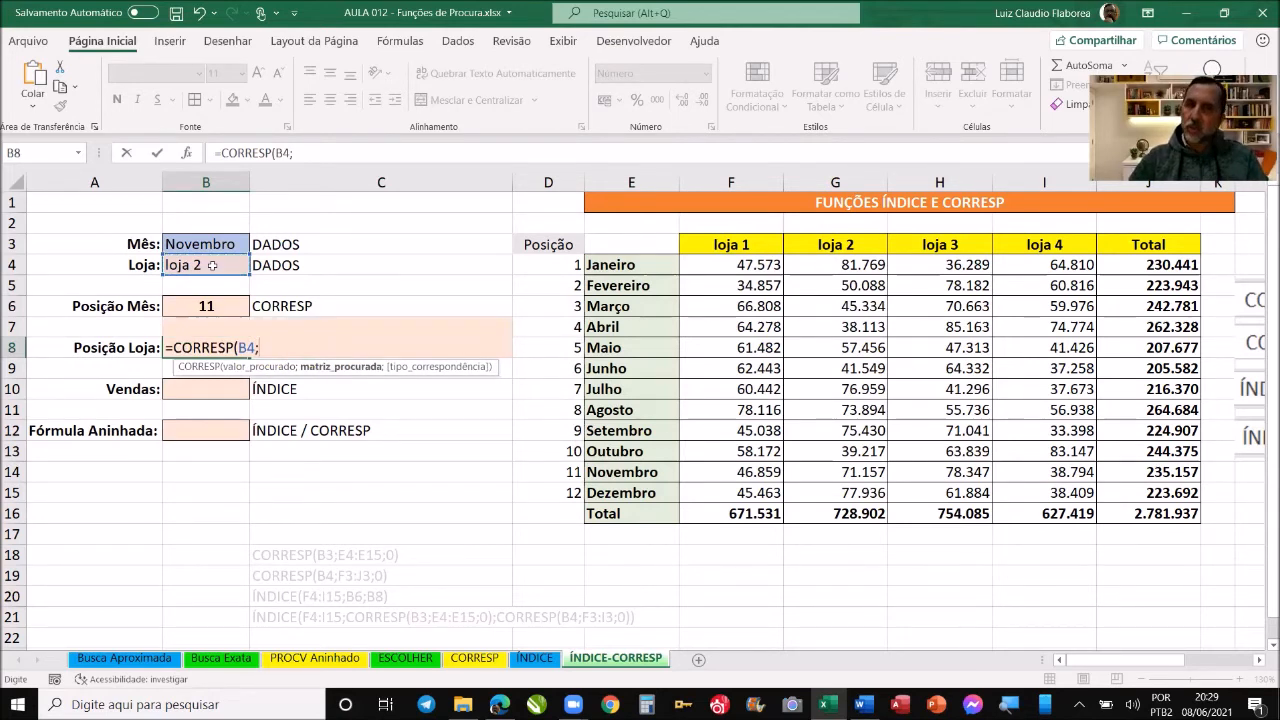
{"action": "left_click", "coordinate": [745, 245]}
{"action": "left_click_drag", "start_coordinate": [902, 245], "coordinate": [1127, 245]}
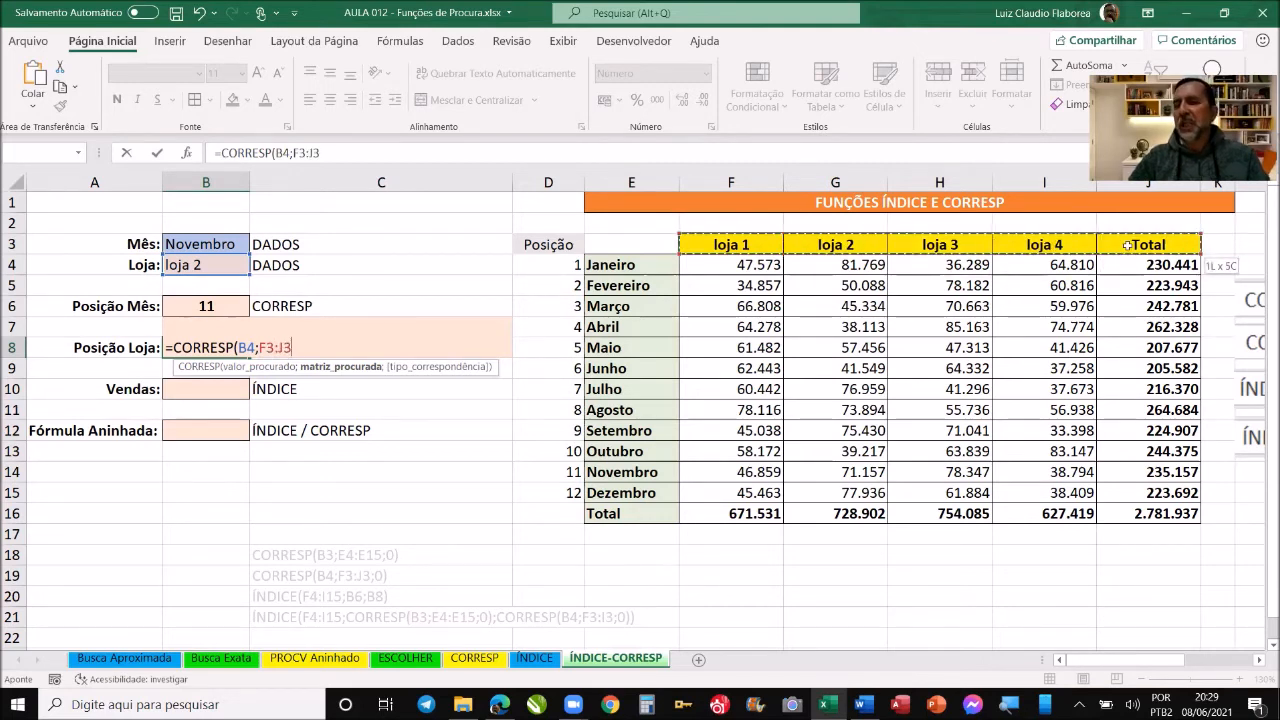
{"action": "left_click_drag", "start_coordinate": [1093, 249], "coordinate": [1093, 247]}
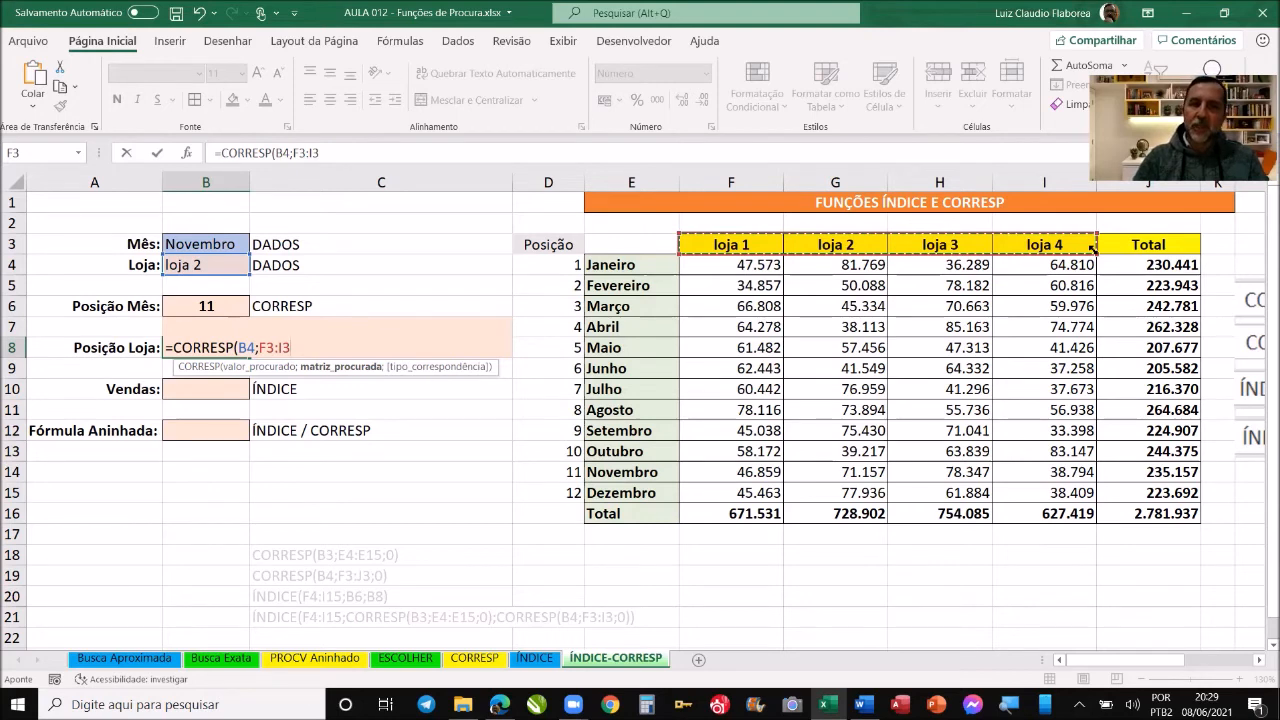
{"action": "type", "text": ";"}
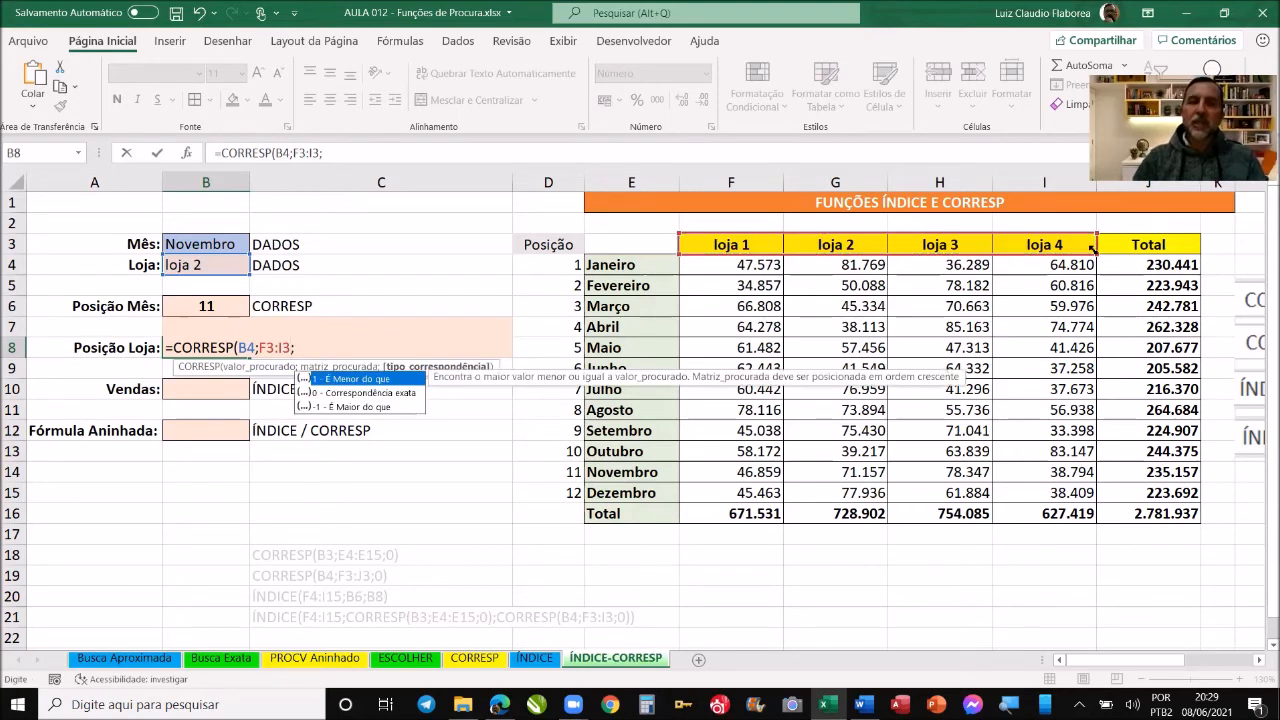
{"action": "type", "text": "0)"}
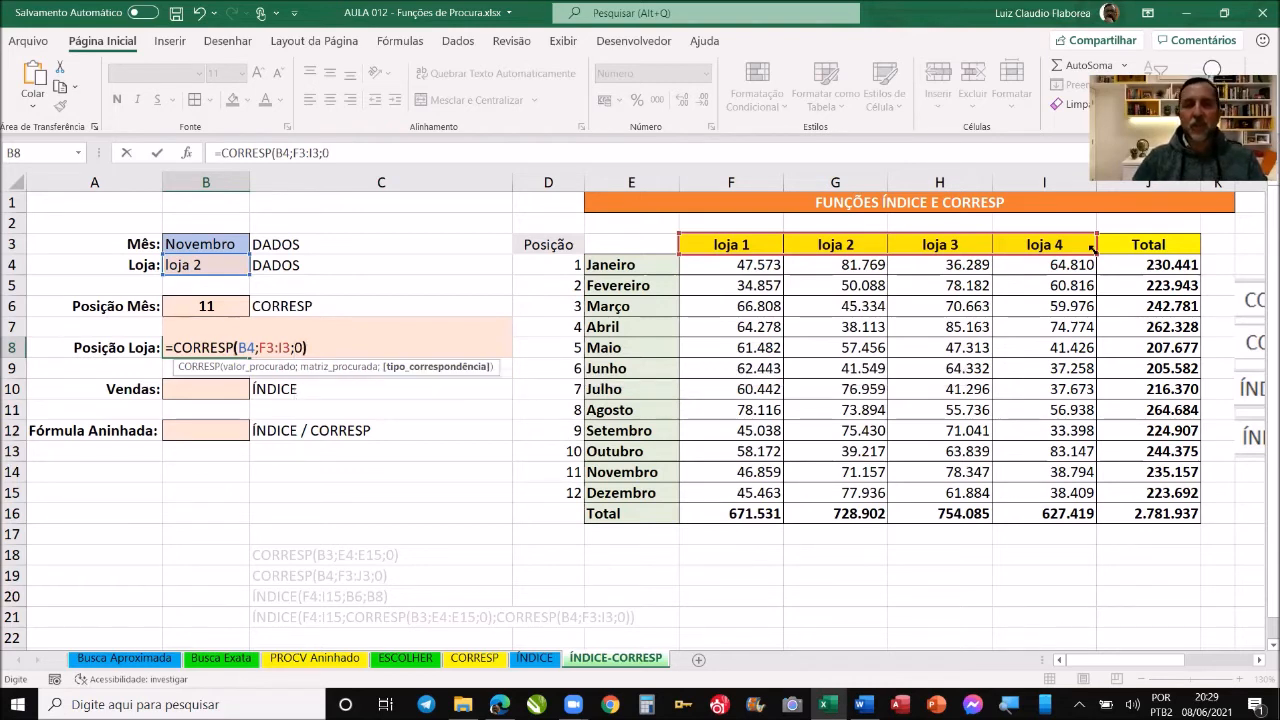
{"action": "key", "text": "Return"}
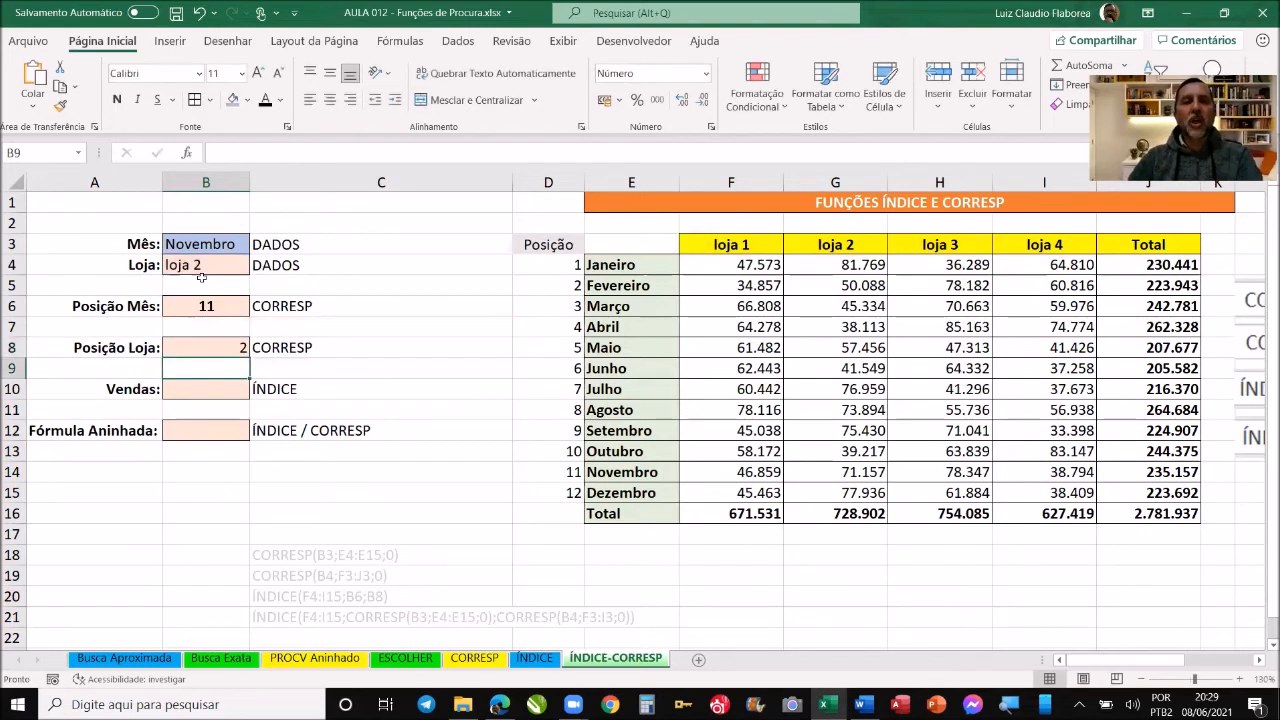
- Test the Posição Loja formula against the store headers by choosing loja 4 in the Loja cell B4
{"action": "left_click", "coordinate": [209, 263]}
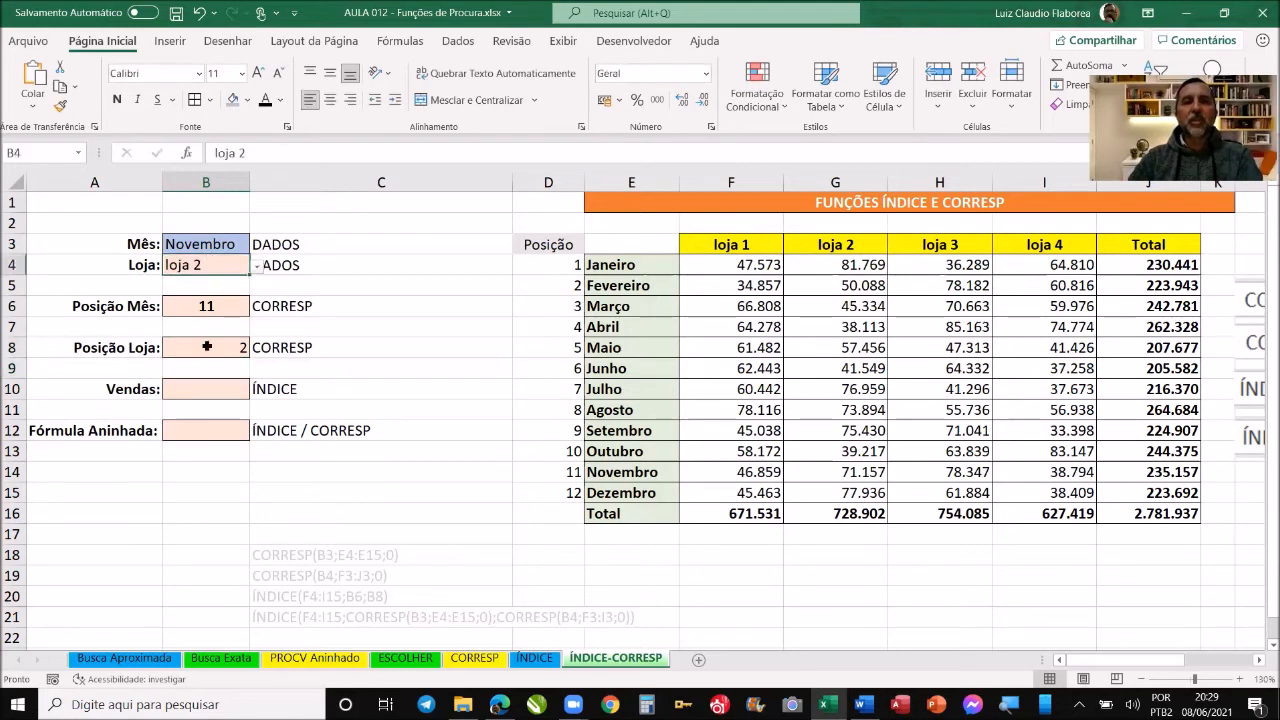
{"action": "left_click", "coordinate": [207, 346]}
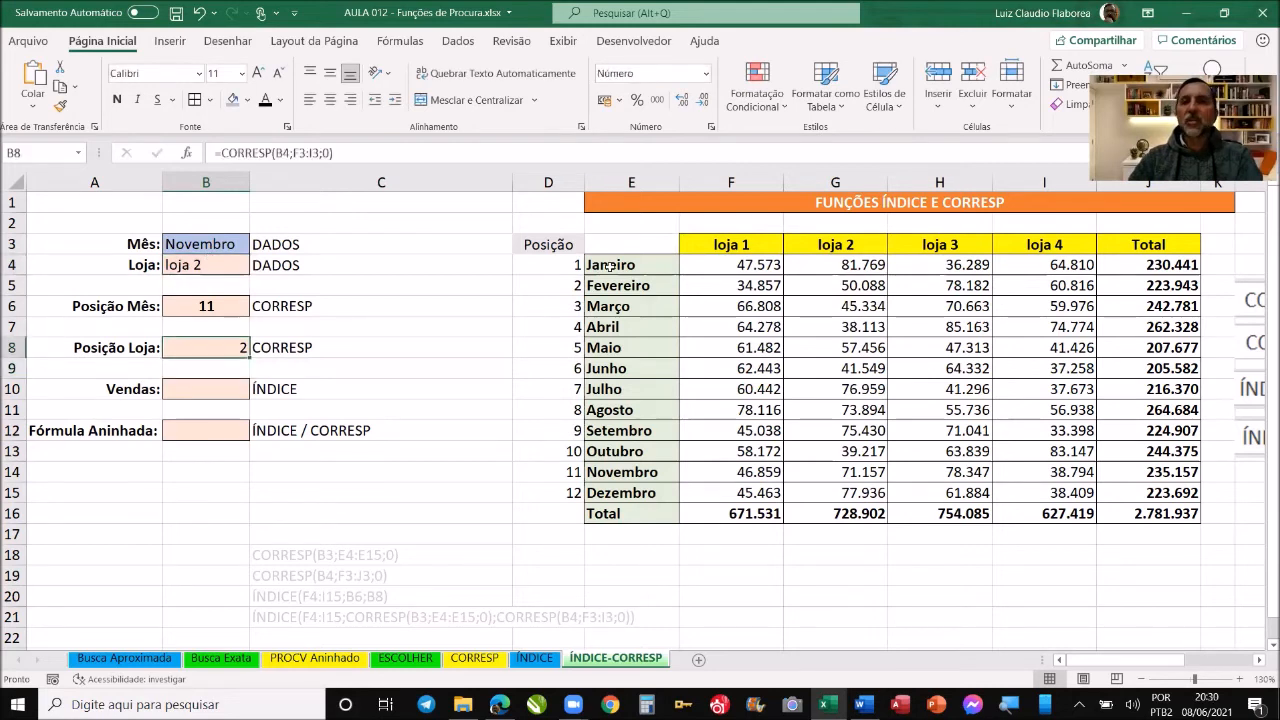
{"action": "left_click", "coordinate": [729, 245]}
{"action": "left_click", "coordinate": [828, 245]}
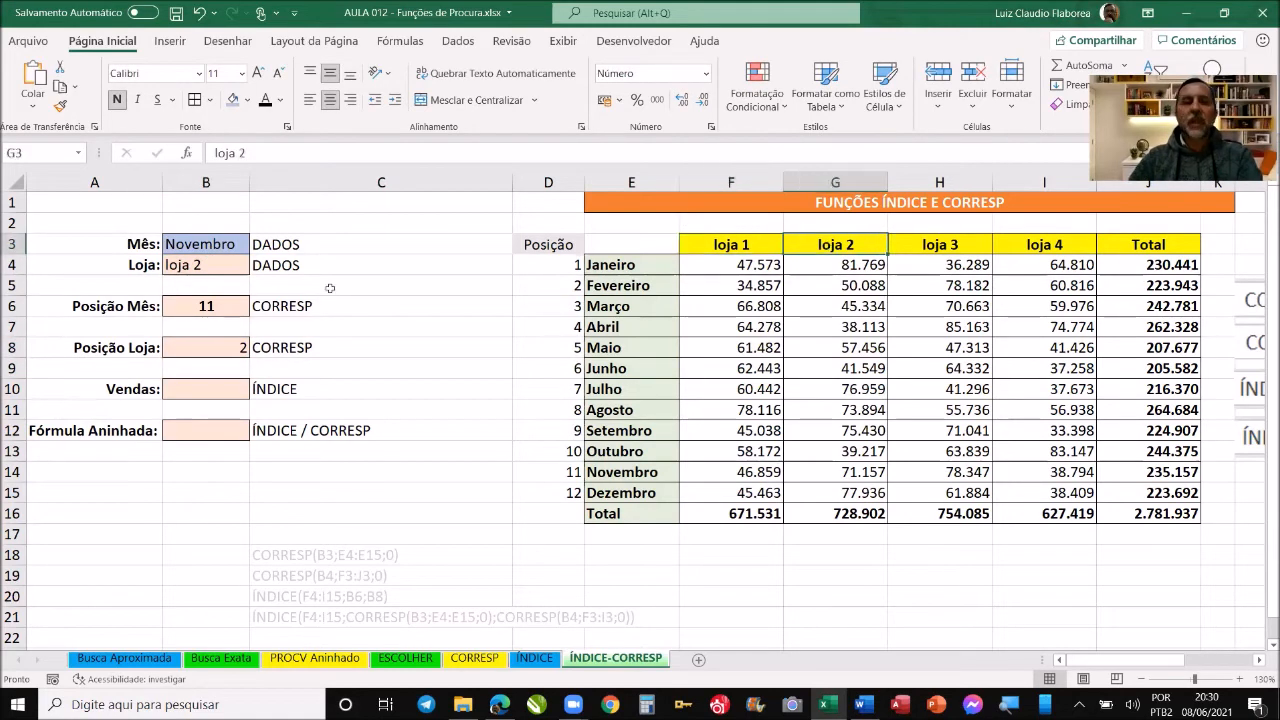
{"action": "left_click", "coordinate": [246, 272]}
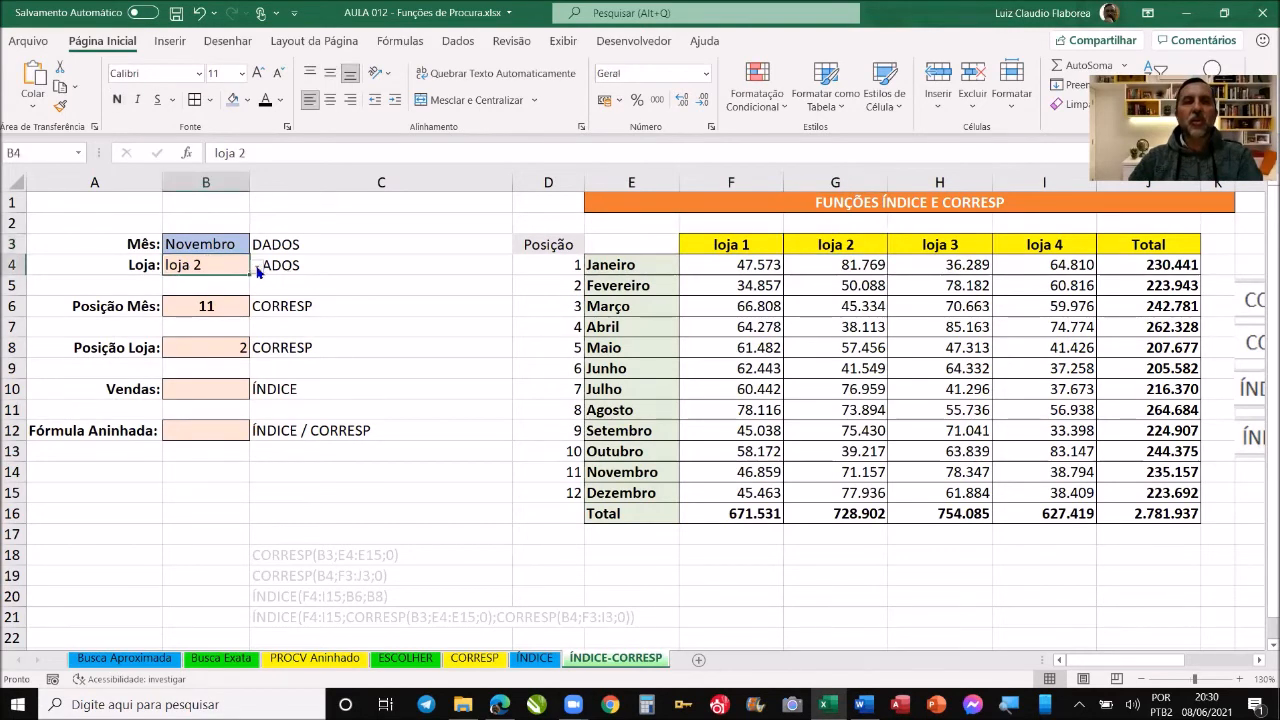
{"action": "left_click", "coordinate": [257, 267]}
{"action": "left_click", "coordinate": [232, 328]}
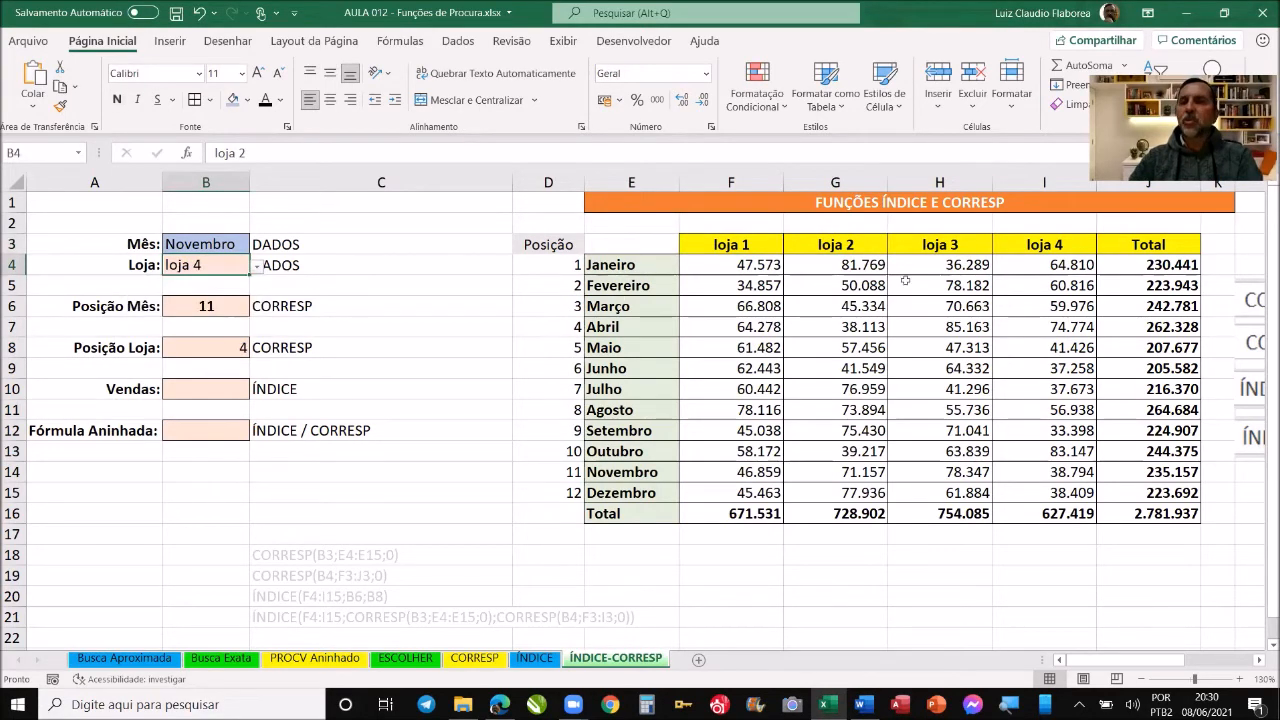
{"action": "left_click", "coordinate": [1037, 245]}
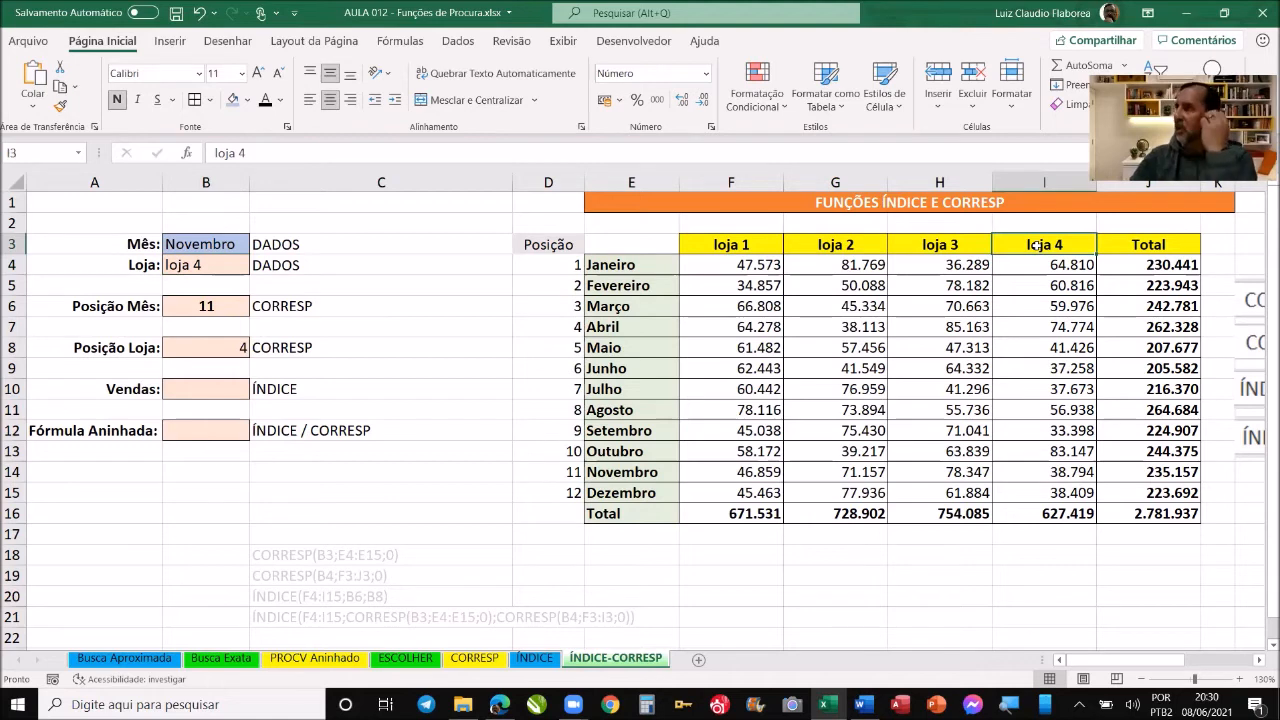
- Rename the store headers in F3:I3 as loja A, loja X, loja Q and loja T
{"action": "double_click", "coordinate": [744, 244]}
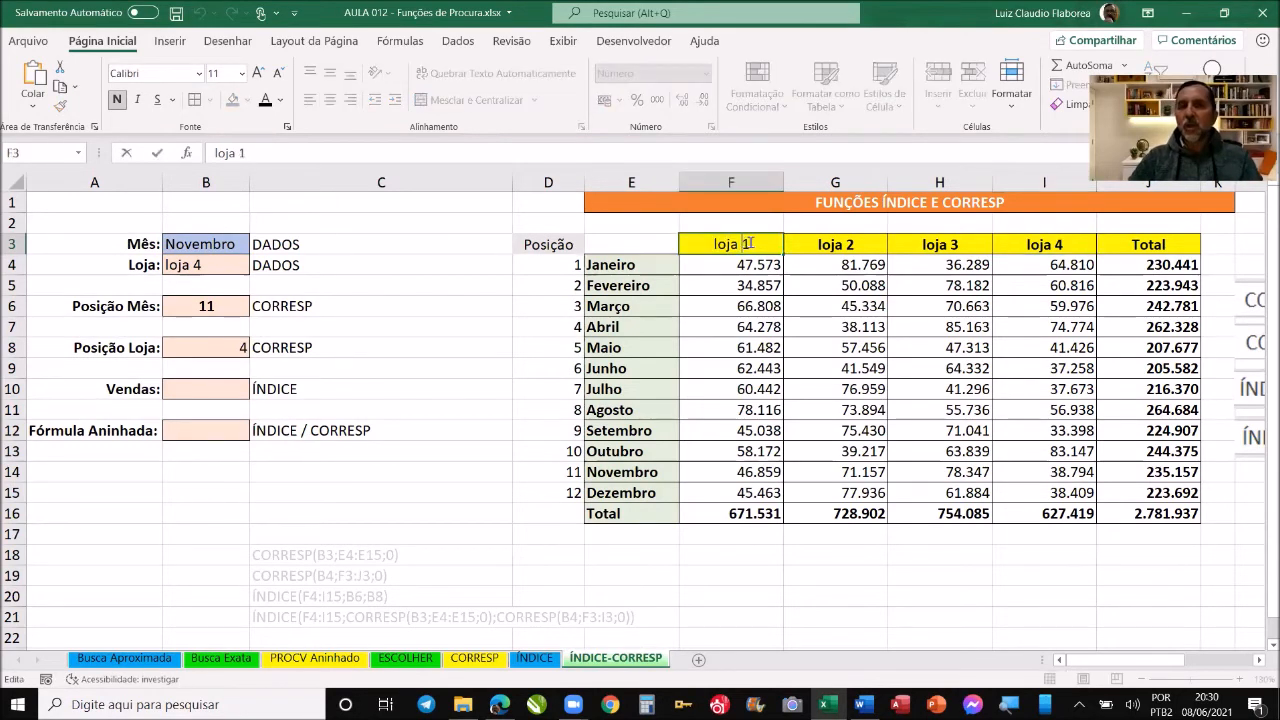
{"action": "type", "text": "A"}
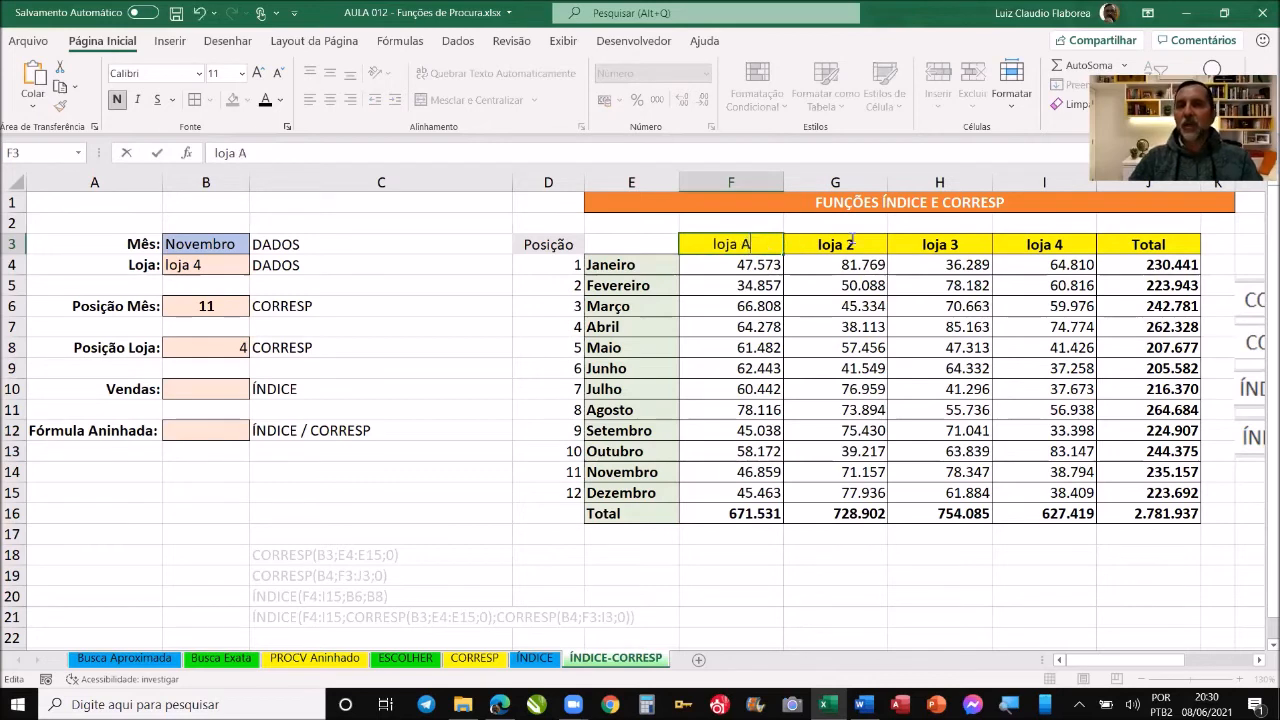
{"action": "double_click", "coordinate": [816, 245]}
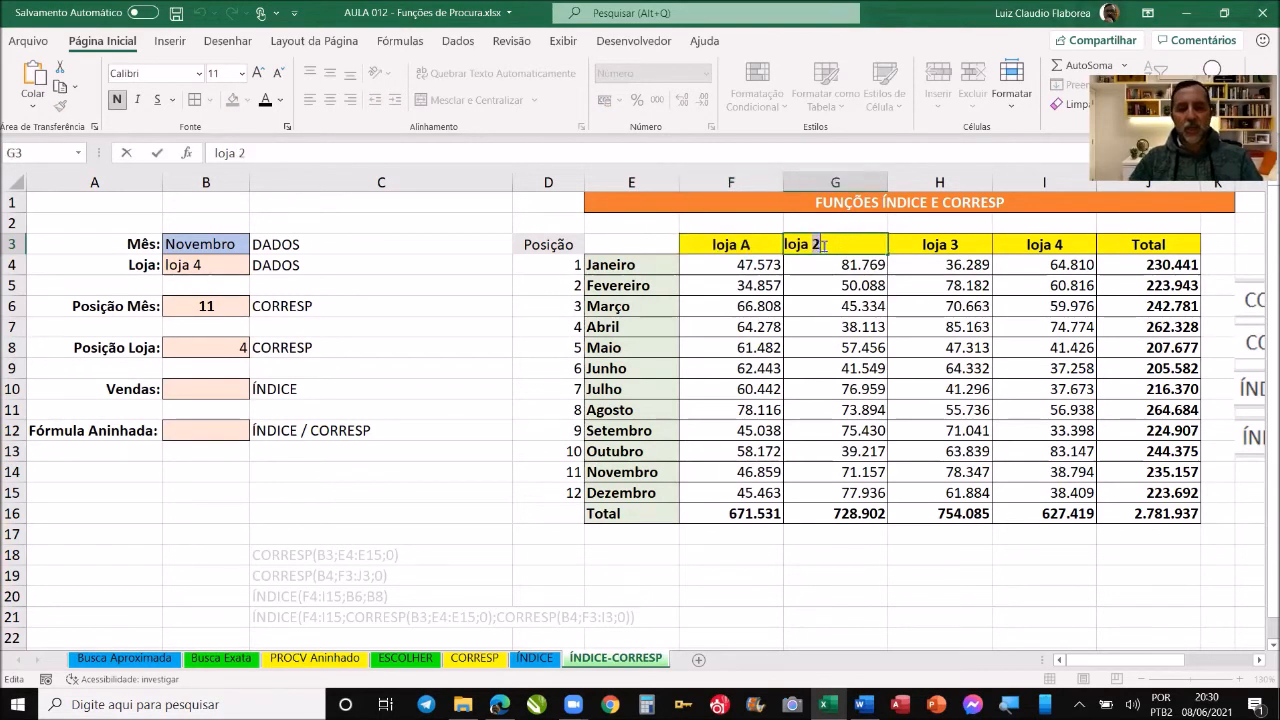
{"action": "type", "text": "X"}
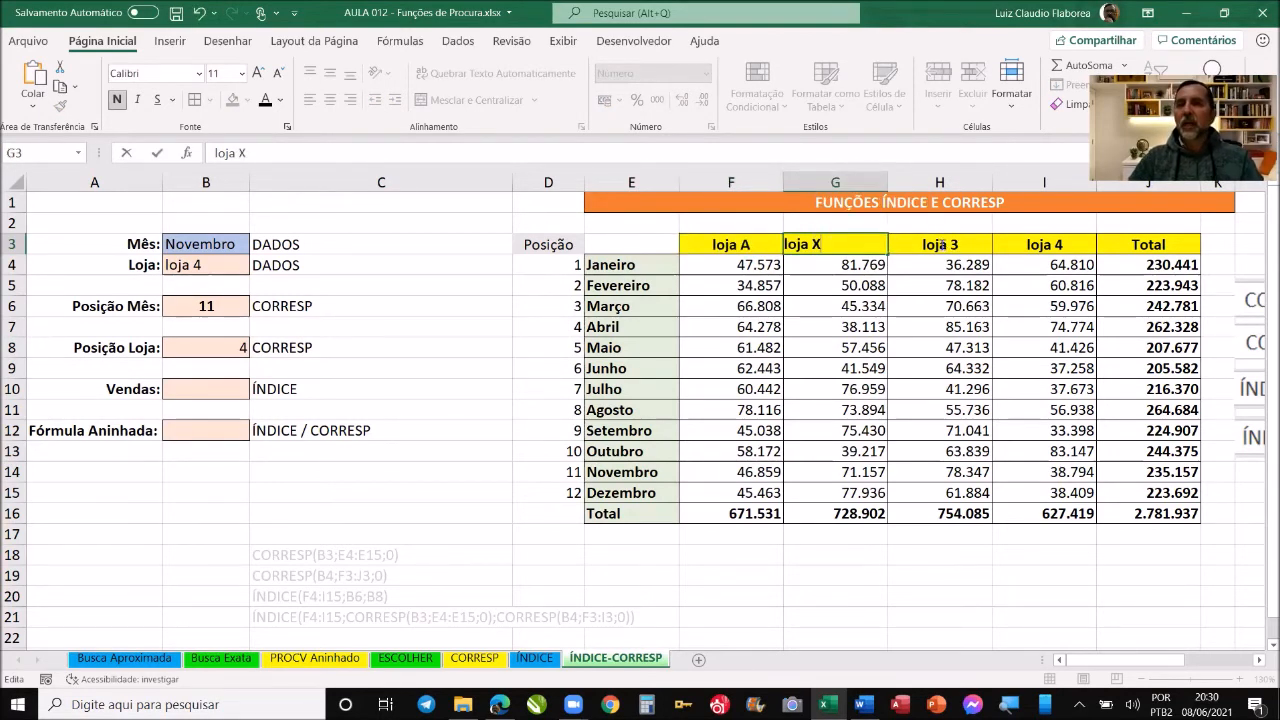
{"action": "double_click", "coordinate": [924, 245]}
{"action": "type", "text": "Q"}
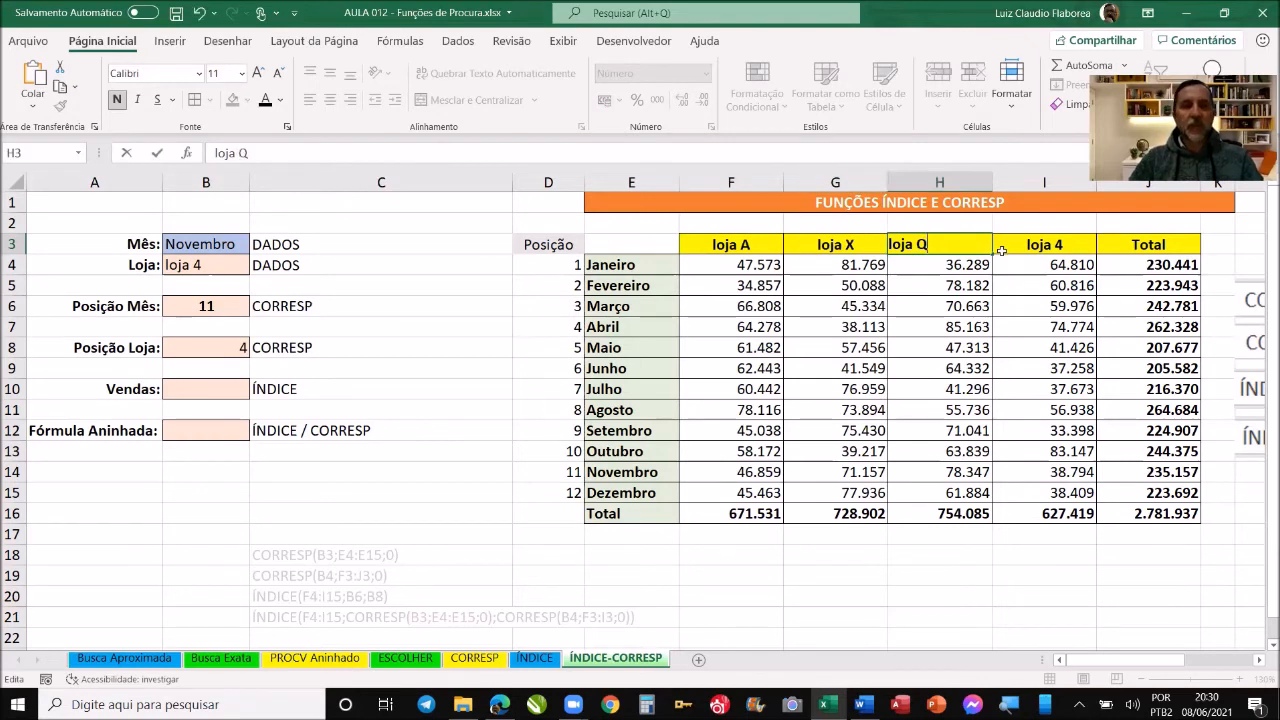
{"action": "key", "text": "Tab"}
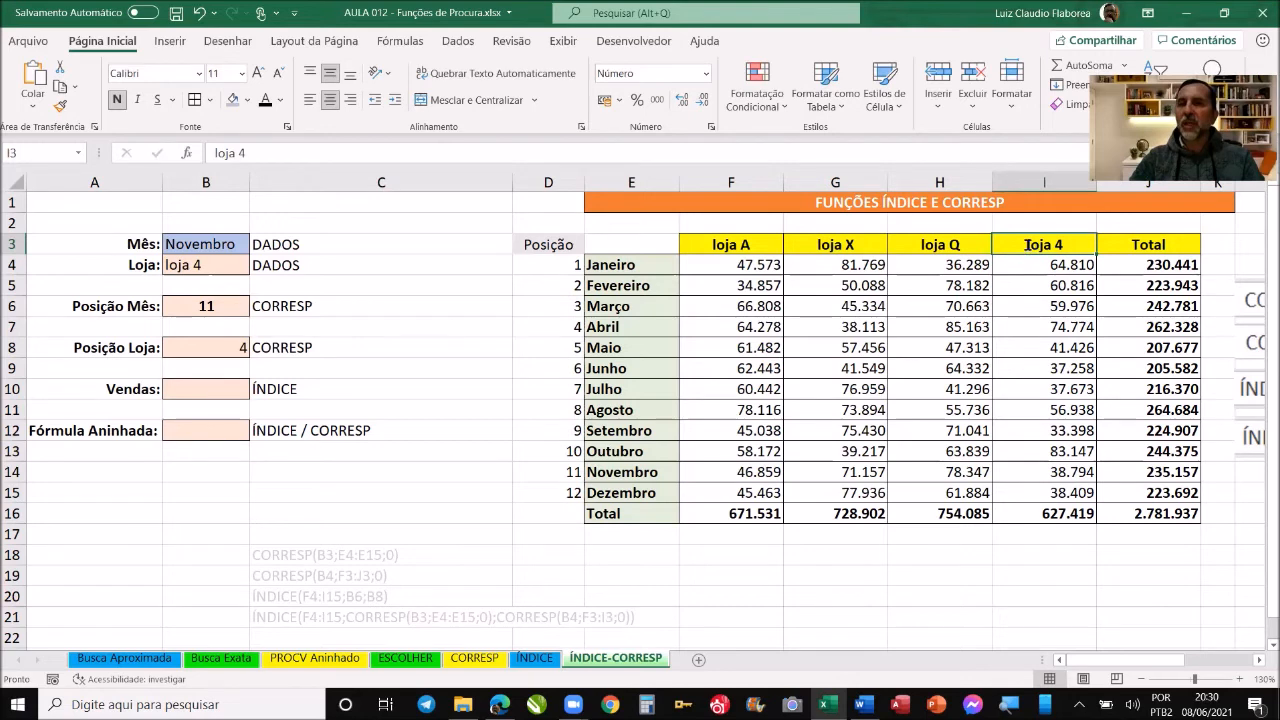
{"action": "double_click", "coordinate": [1026, 244]}
{"action": "double_click", "coordinate": [1034, 245]}
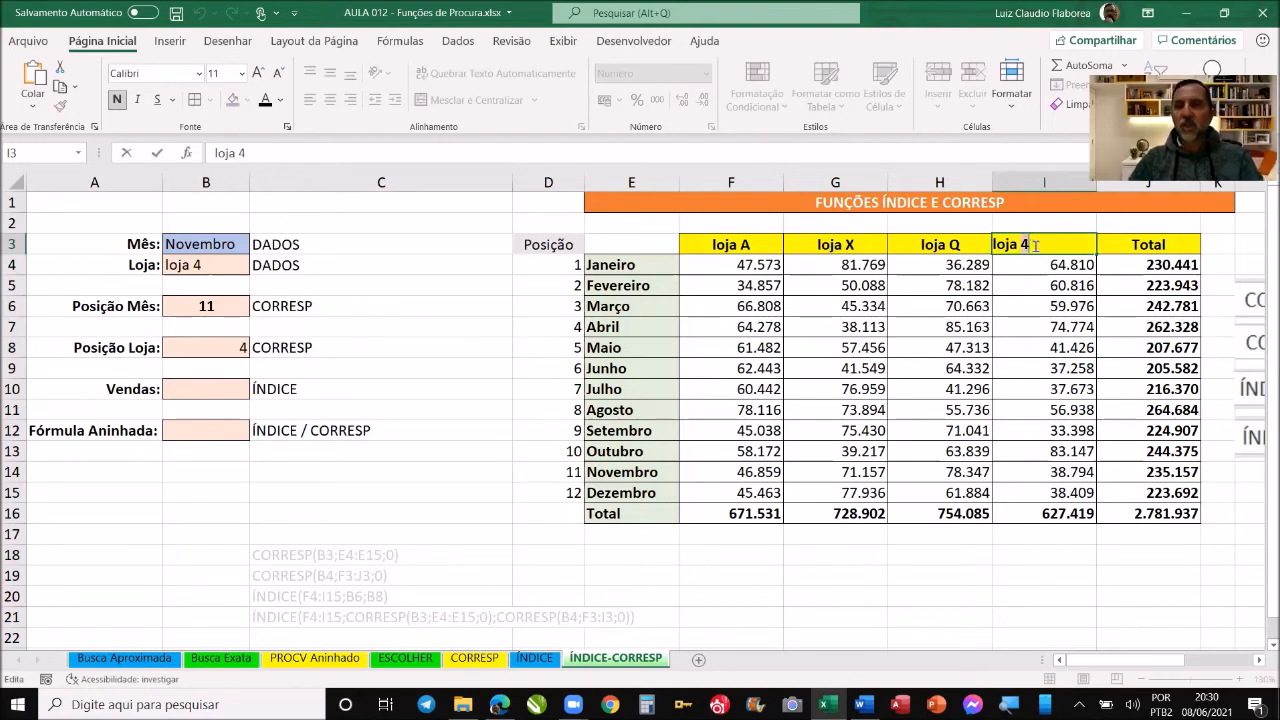
{"action": "type", "text": "T"}
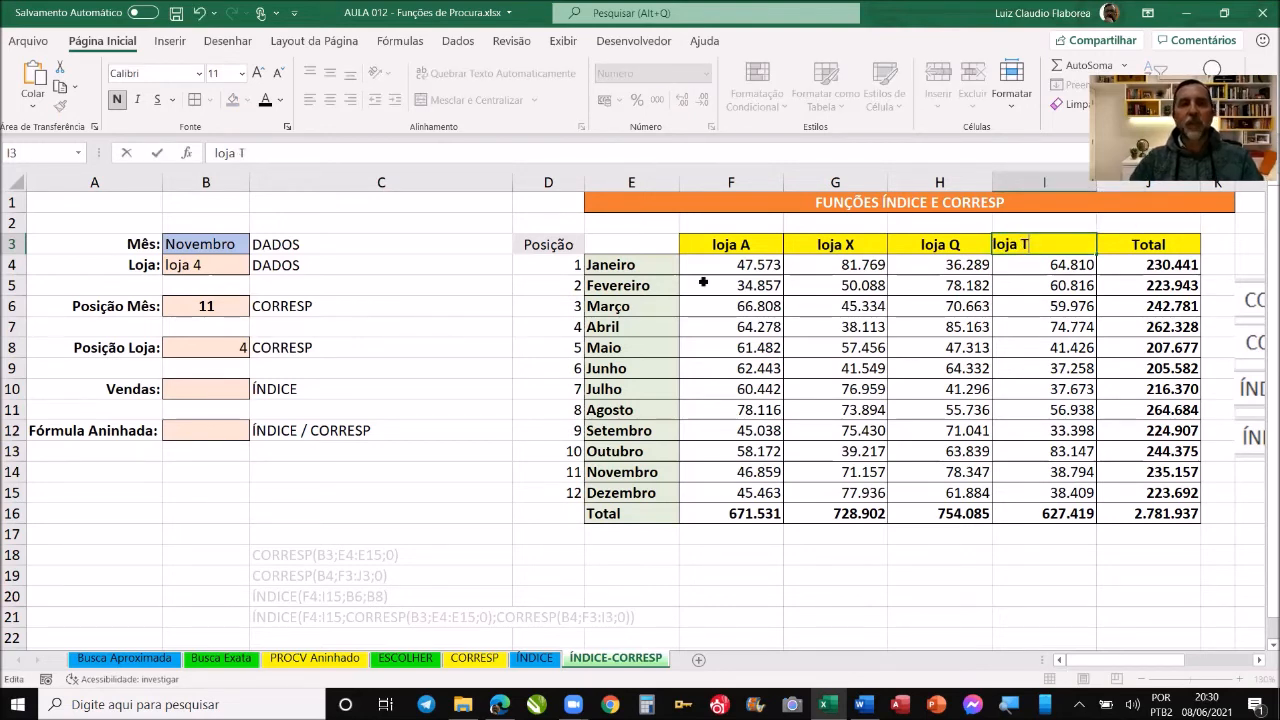
{"action": "left_click", "coordinate": [945, 266]}
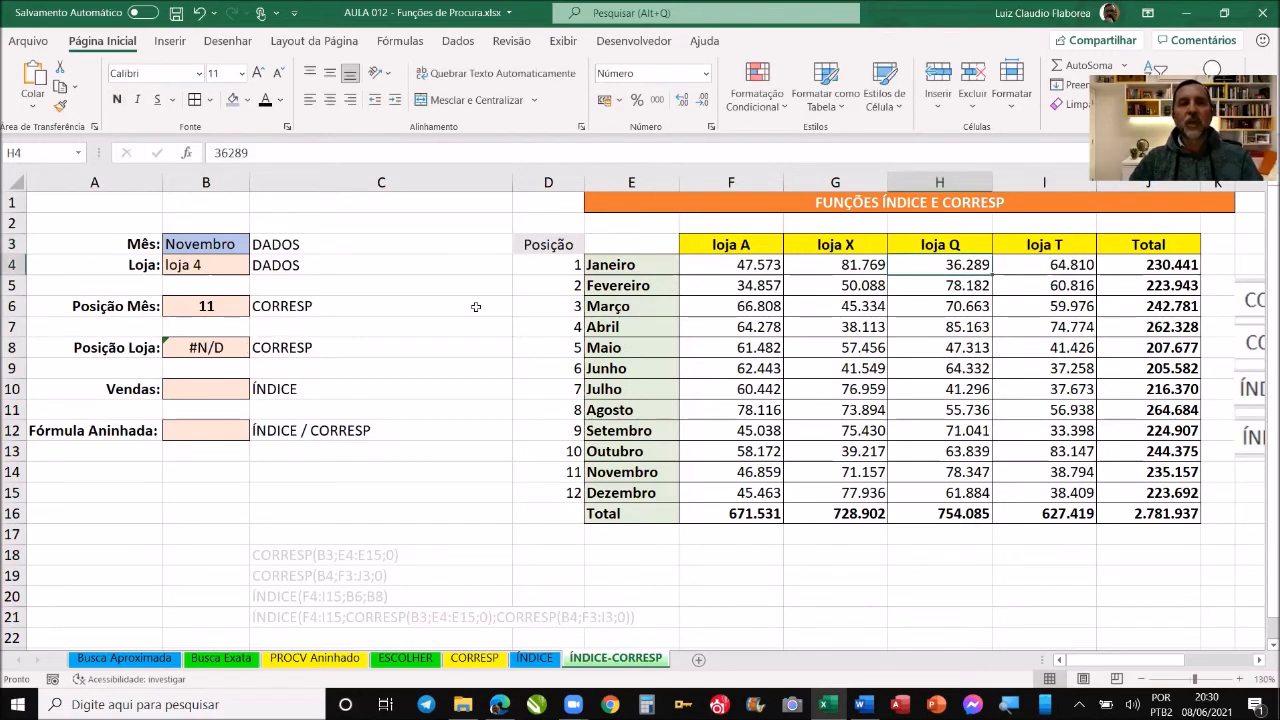
- Test the Posição Loja formula with the renamed headers by choosing loja T and finally loja A in the Loja cell B4
{"action": "left_click", "coordinate": [217, 347]}
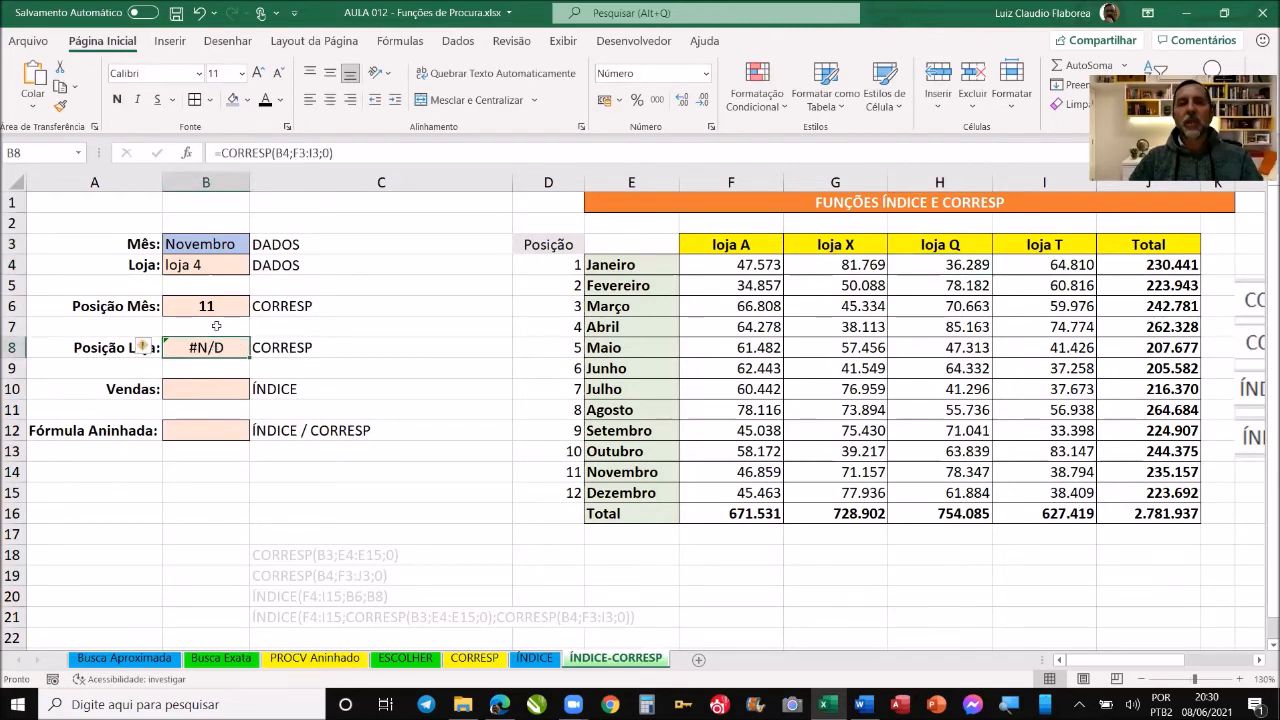
{"action": "left_click", "coordinate": [244, 266]}
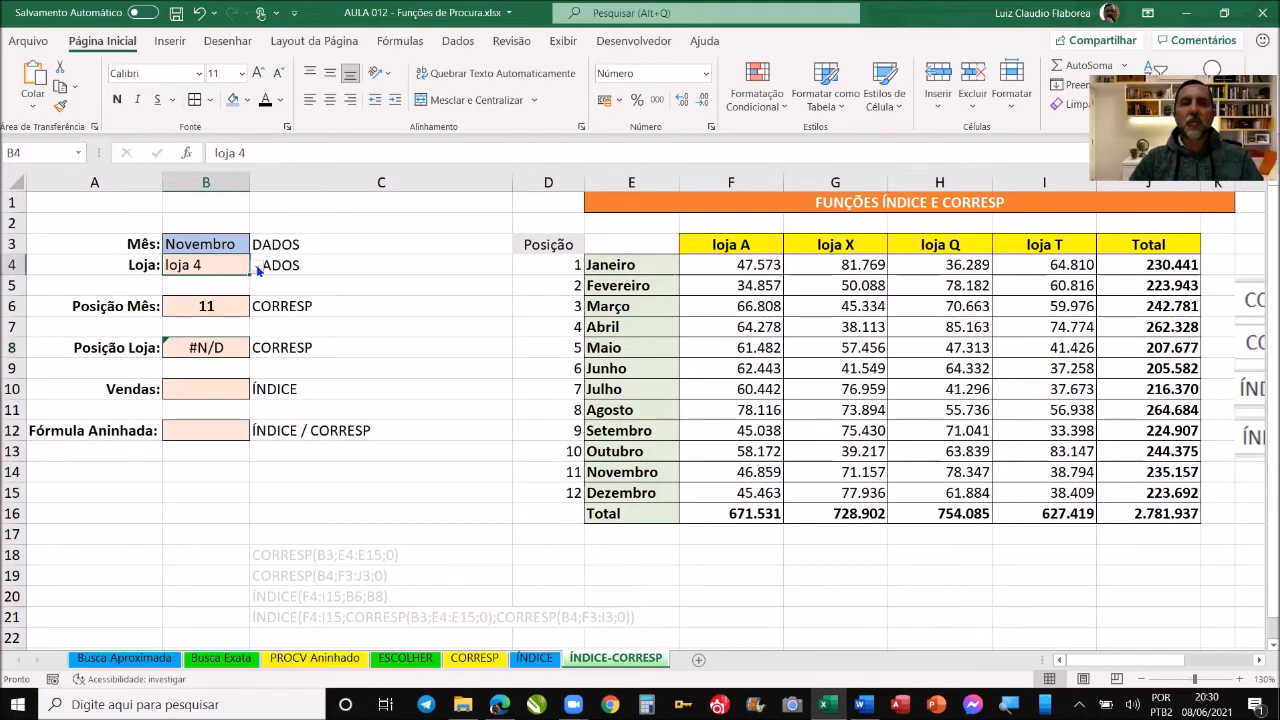
{"action": "left_click", "coordinate": [257, 266]}
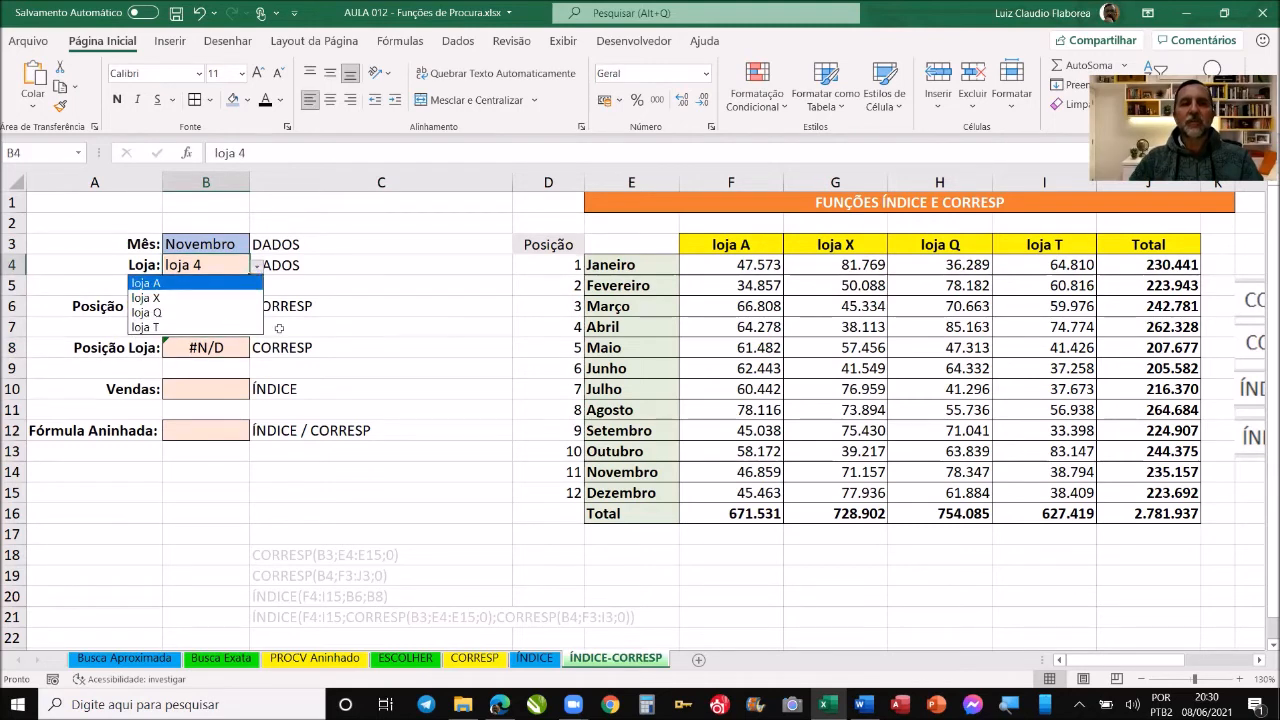
{"action": "left_click", "coordinate": [252, 328]}
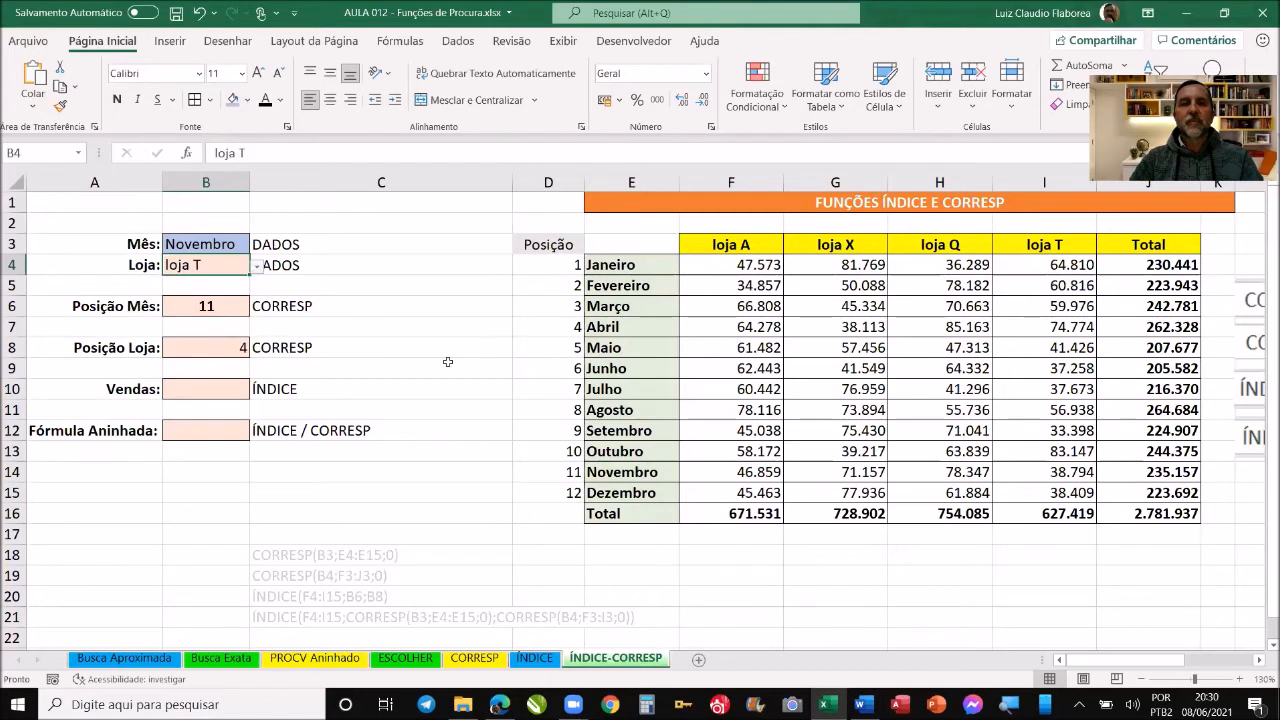
{"action": "left_click", "coordinate": [257, 270]}
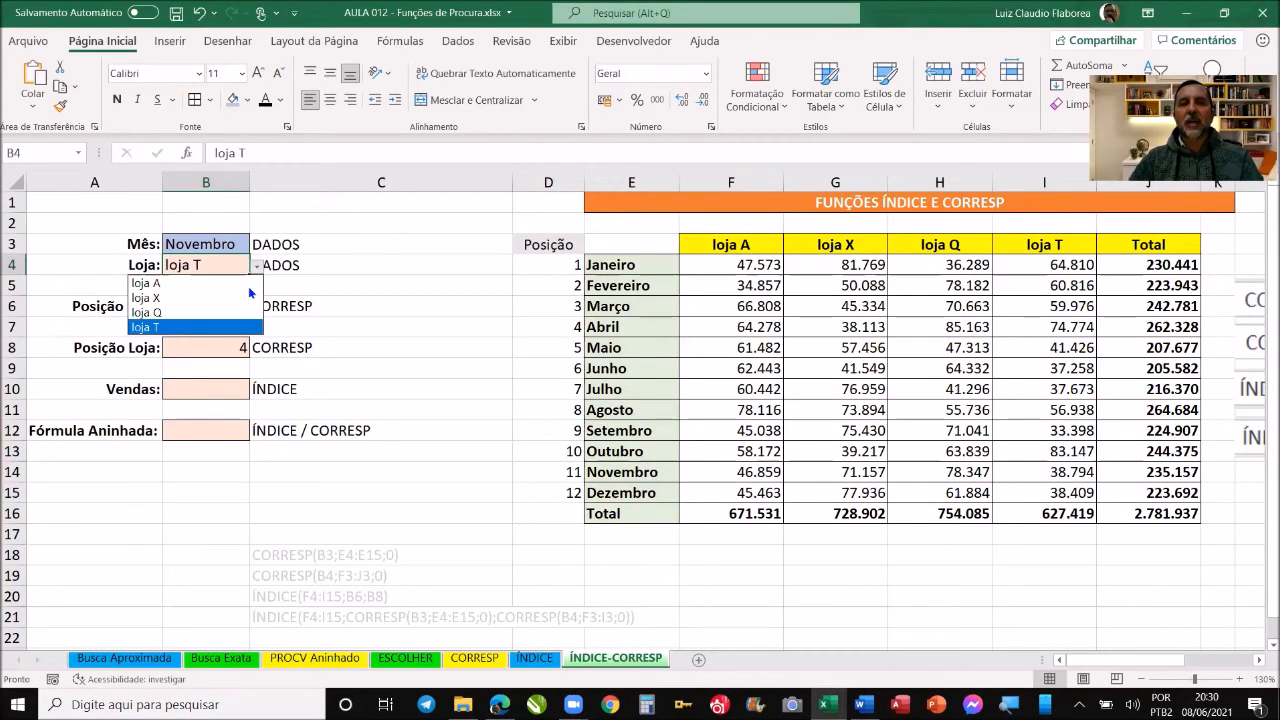
{"action": "left_click", "coordinate": [248, 286]}
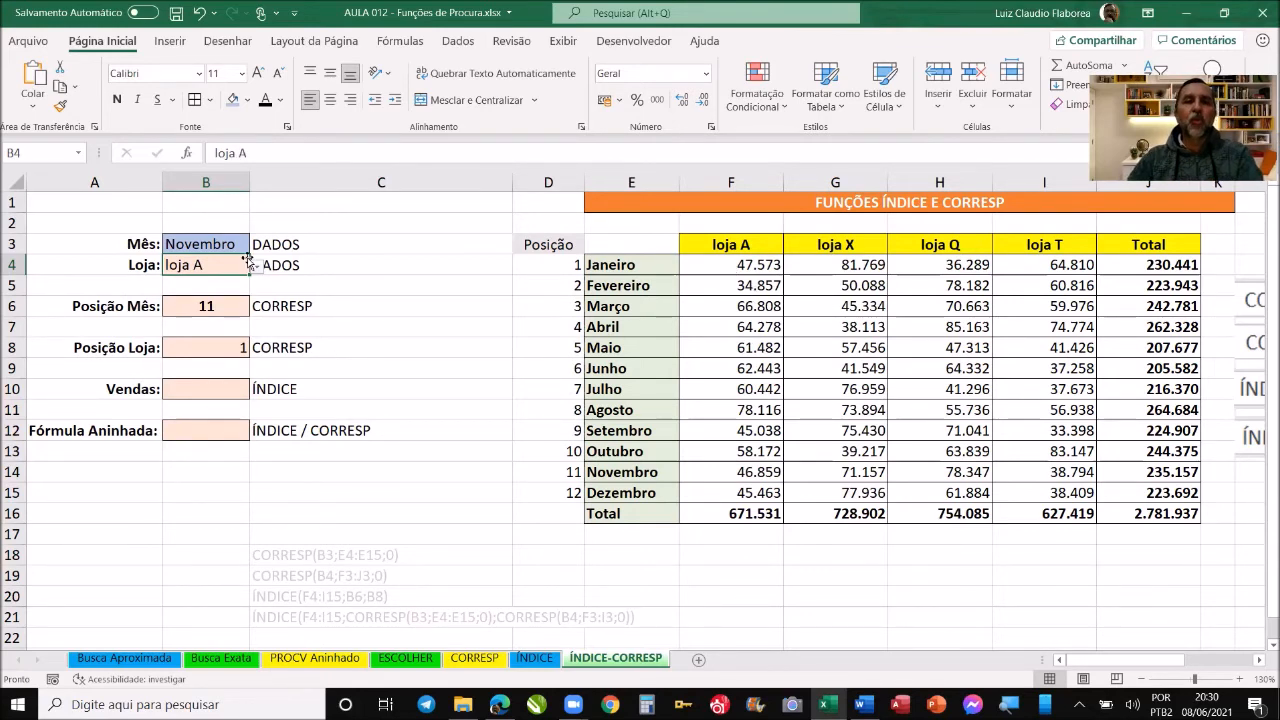
- Review the Mês and Loja inputs and the sales range F4:I15, tracing the Setembro row and the loja Q column
{"action": "left_click_drag", "start_coordinate": [190, 250], "coordinate": [274, 264]}
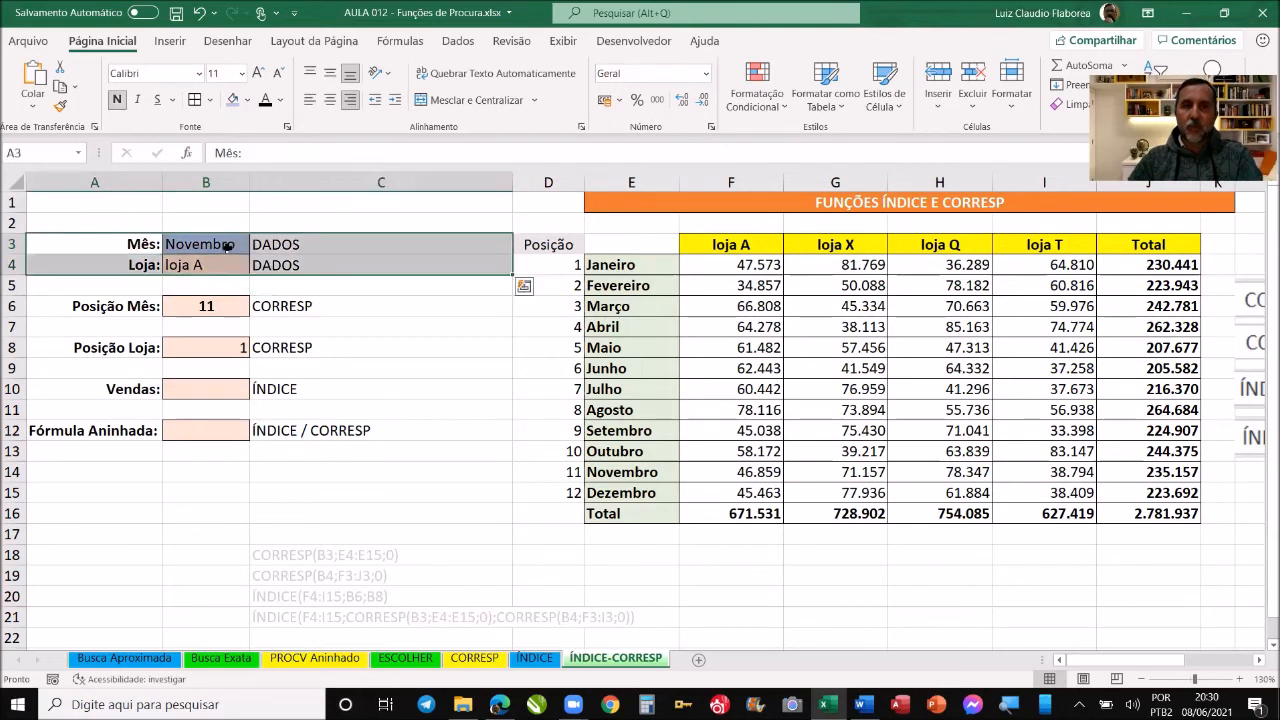
{"action": "left_click", "coordinate": [221, 391]}
{"action": "left_click_drag", "start_coordinate": [734, 261], "coordinate": [1088, 494]}
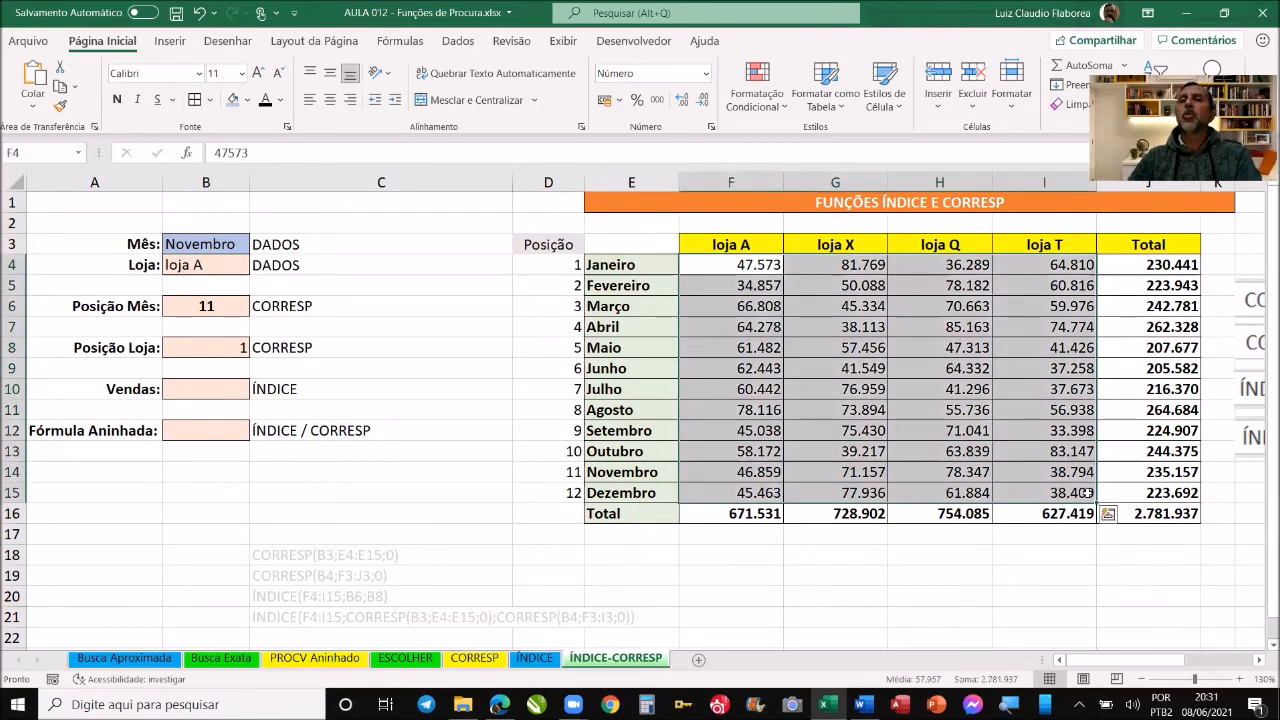
{"action": "left_click_drag", "start_coordinate": [597, 430], "coordinate": [1041, 428]}
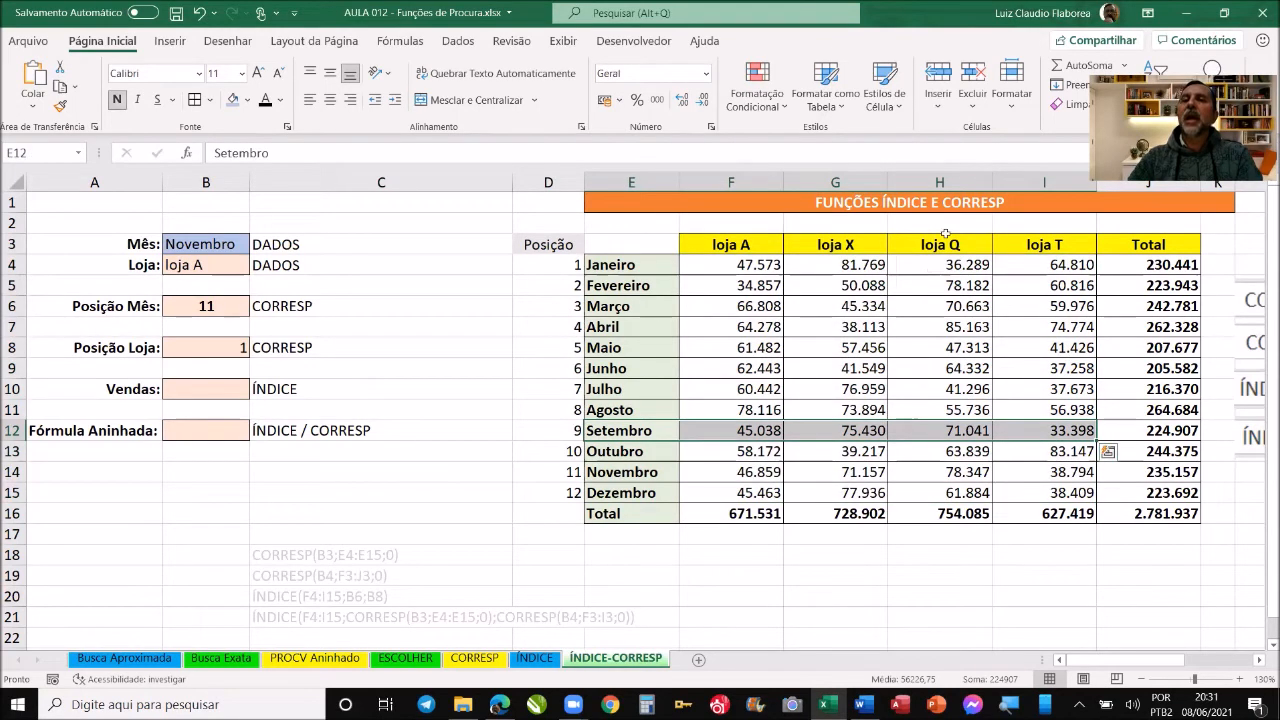
{"action": "left_click_drag", "start_coordinate": [960, 244], "coordinate": [962, 492]}
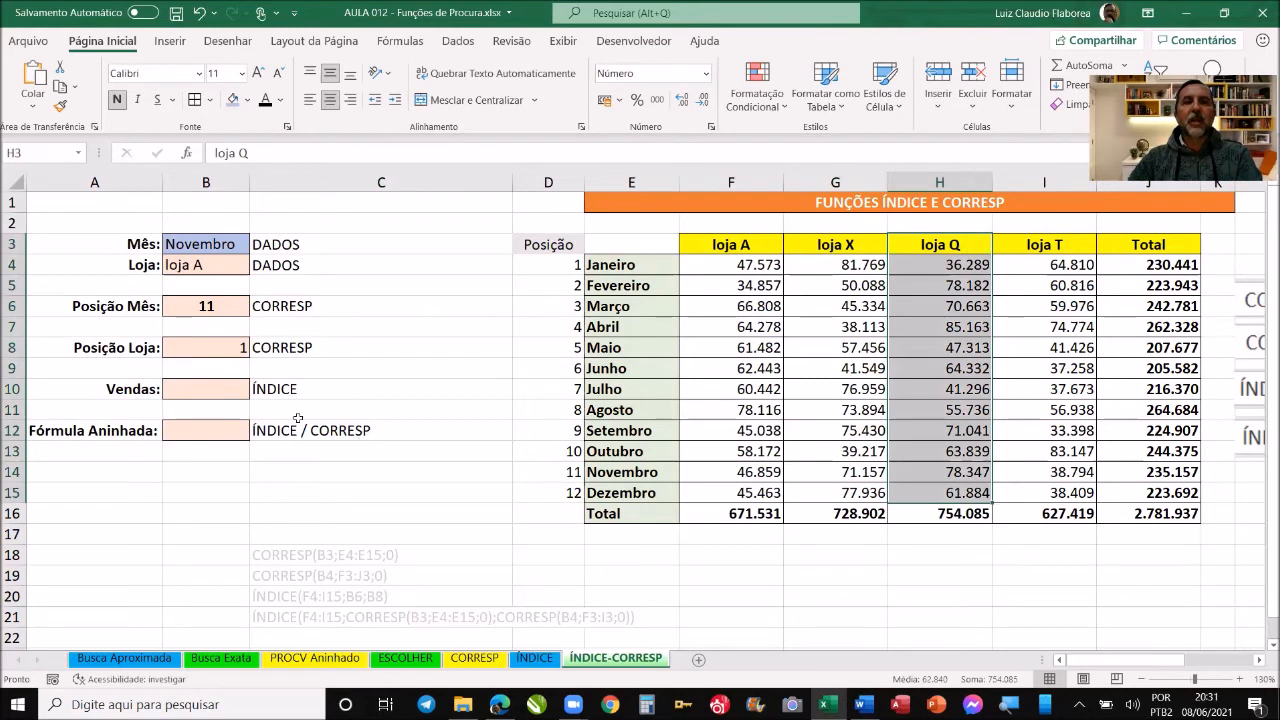
- Enter =ÍNDICE(F4:I15;B6;B8) in the Vendas cell B10 to return the sales for the chosen month and store
{"action": "left_click", "coordinate": [207, 389]}
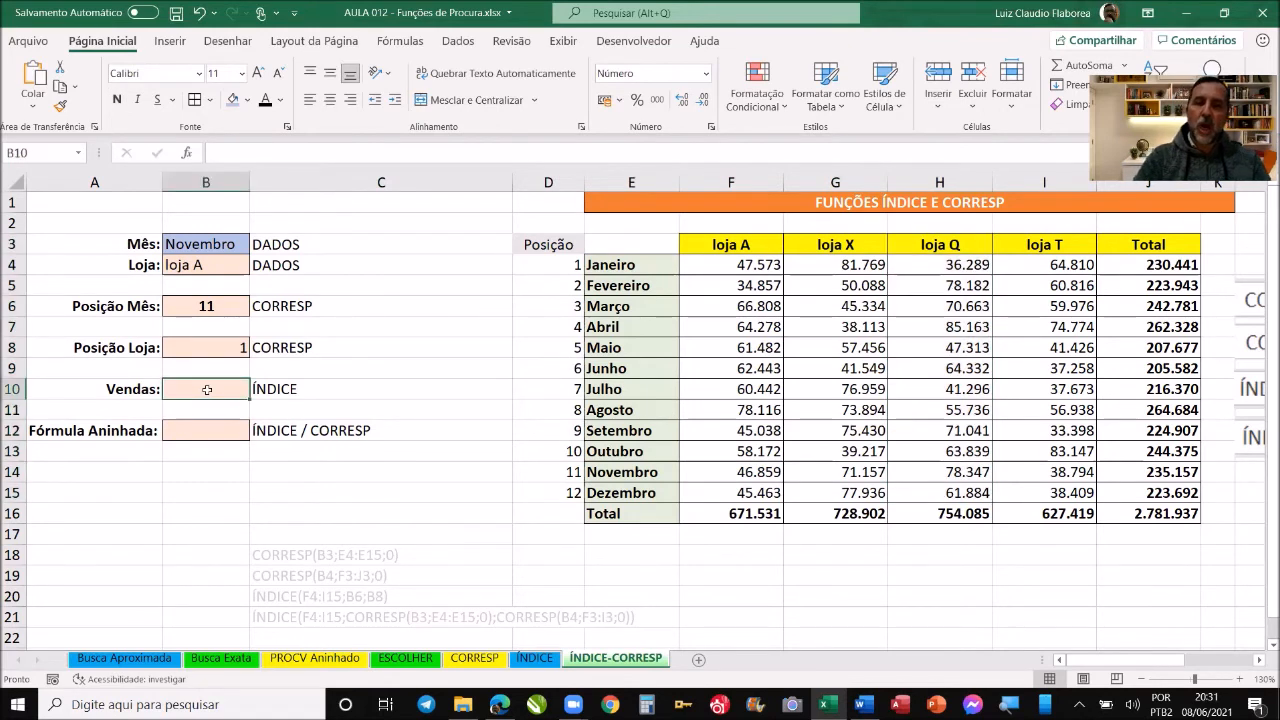
{"action": "type", "text": "="}
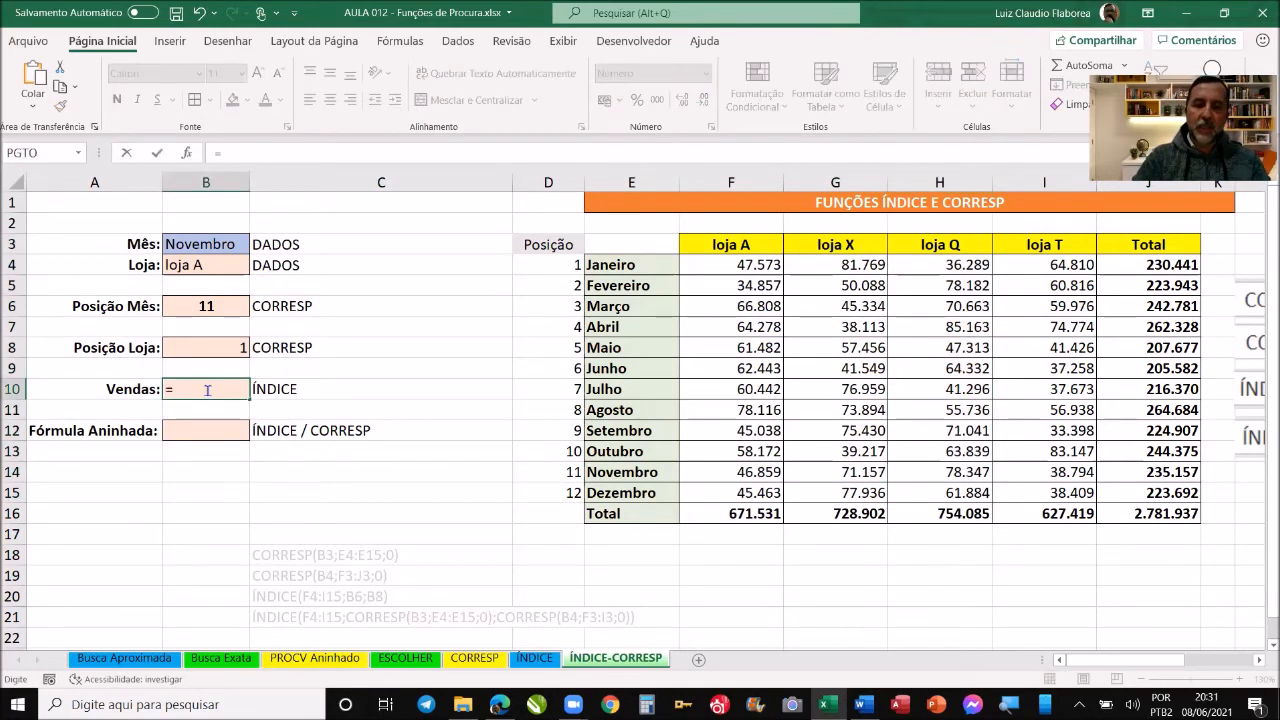
{"action": "type", "text": "ÍNDI"}
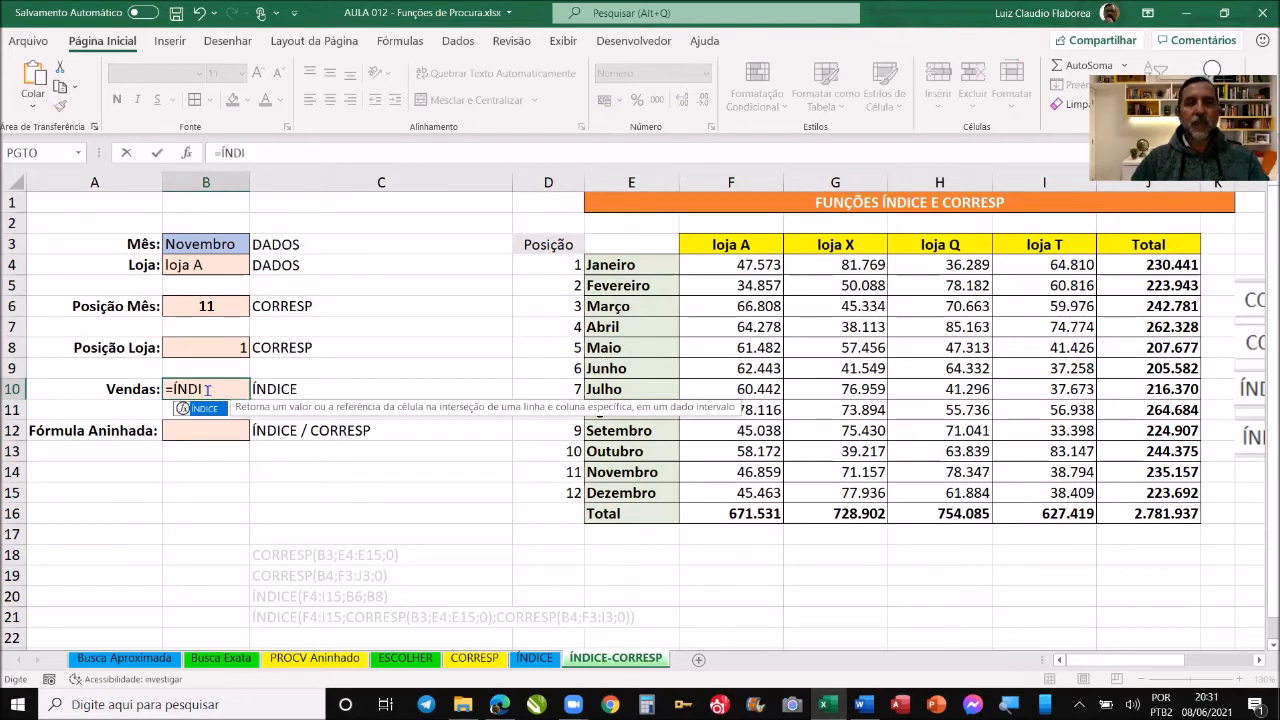
{"action": "type", "text": "CE("}
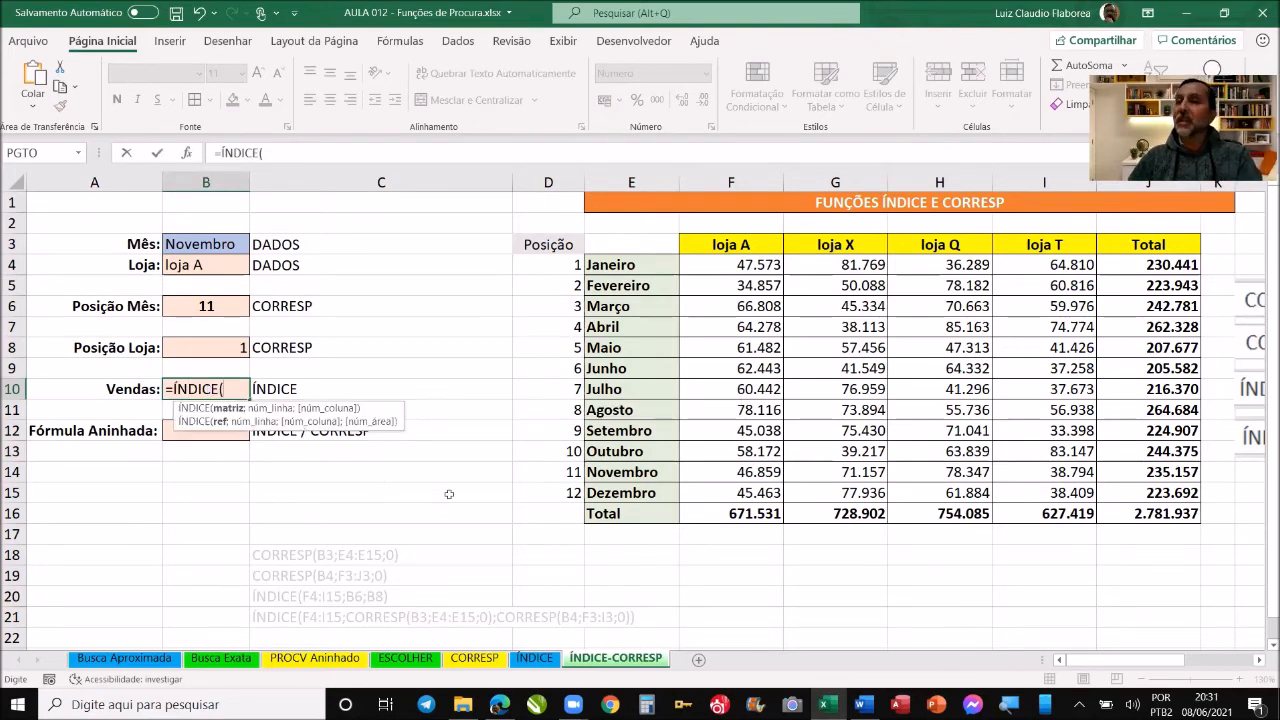
{"action": "left_click", "coordinate": [726, 270]}
{"action": "left_click_drag", "start_coordinate": [916, 356], "coordinate": [1066, 493]}
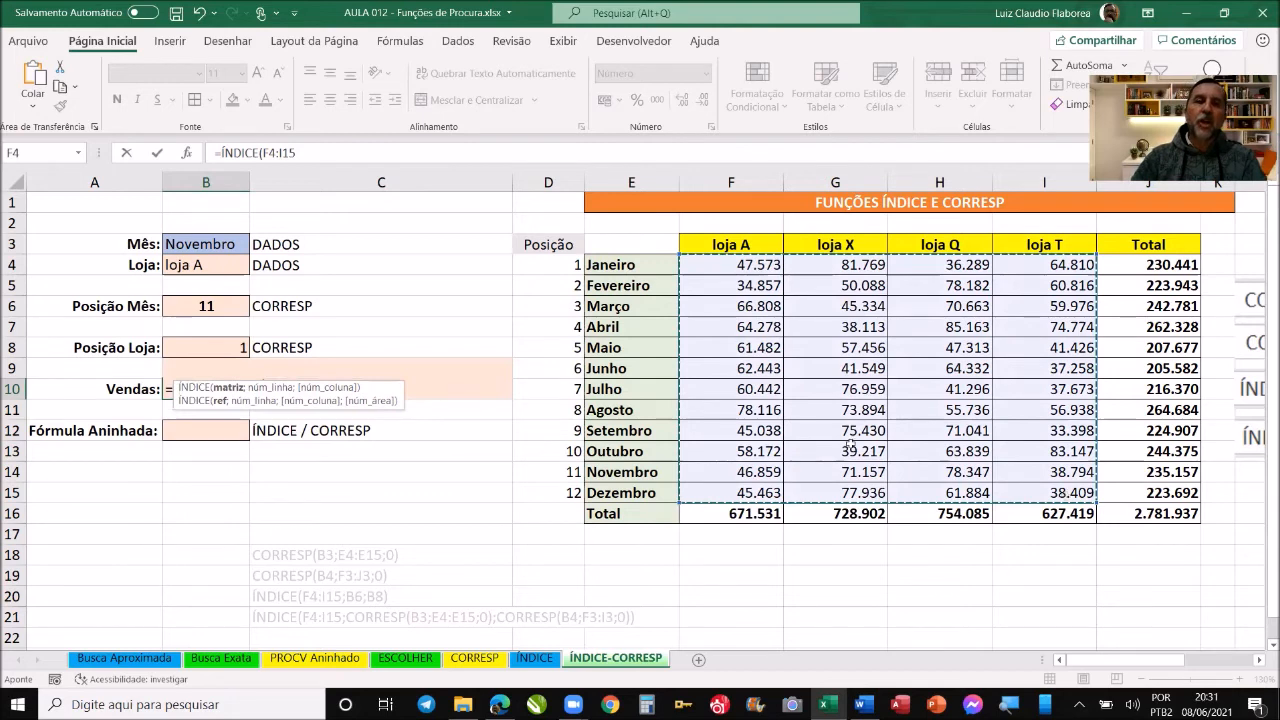
{"action": "left_click_drag", "start_coordinate": [384, 390], "coordinate": [398, 468]}
{"action": "type", "text": ";"}
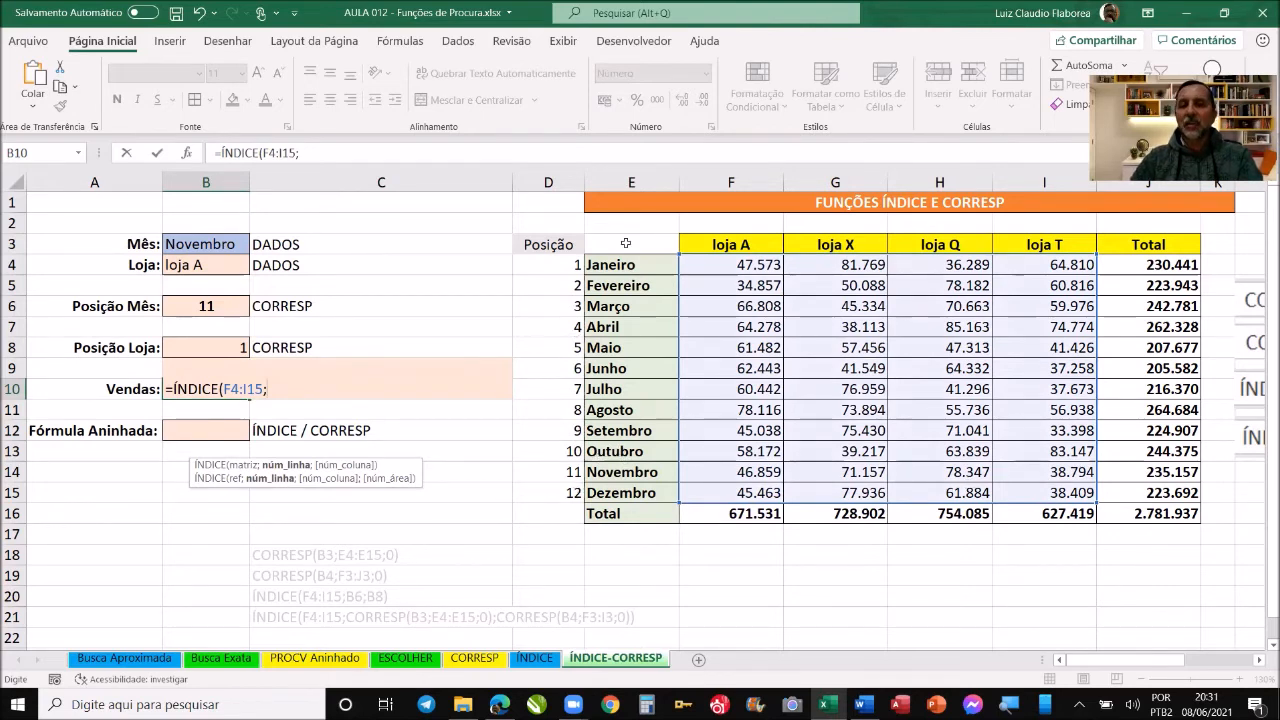
{"action": "left_click", "coordinate": [220, 308]}
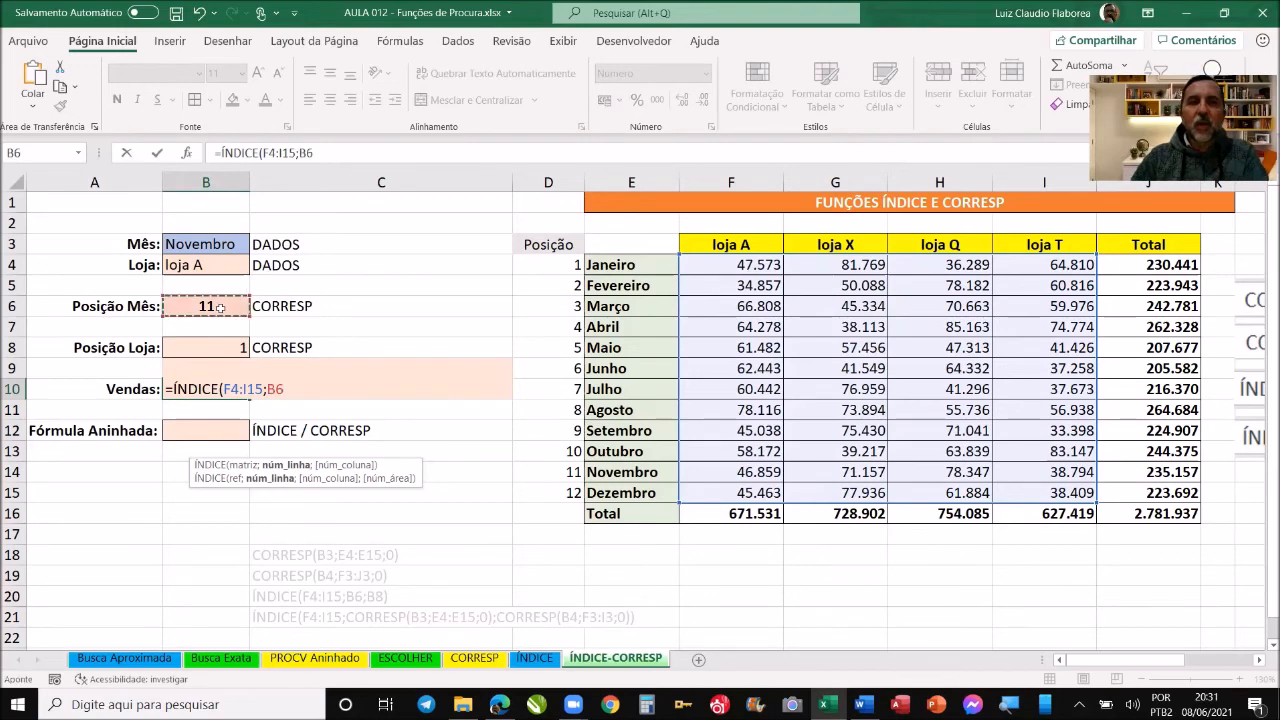
{"action": "type", "text": ";"}
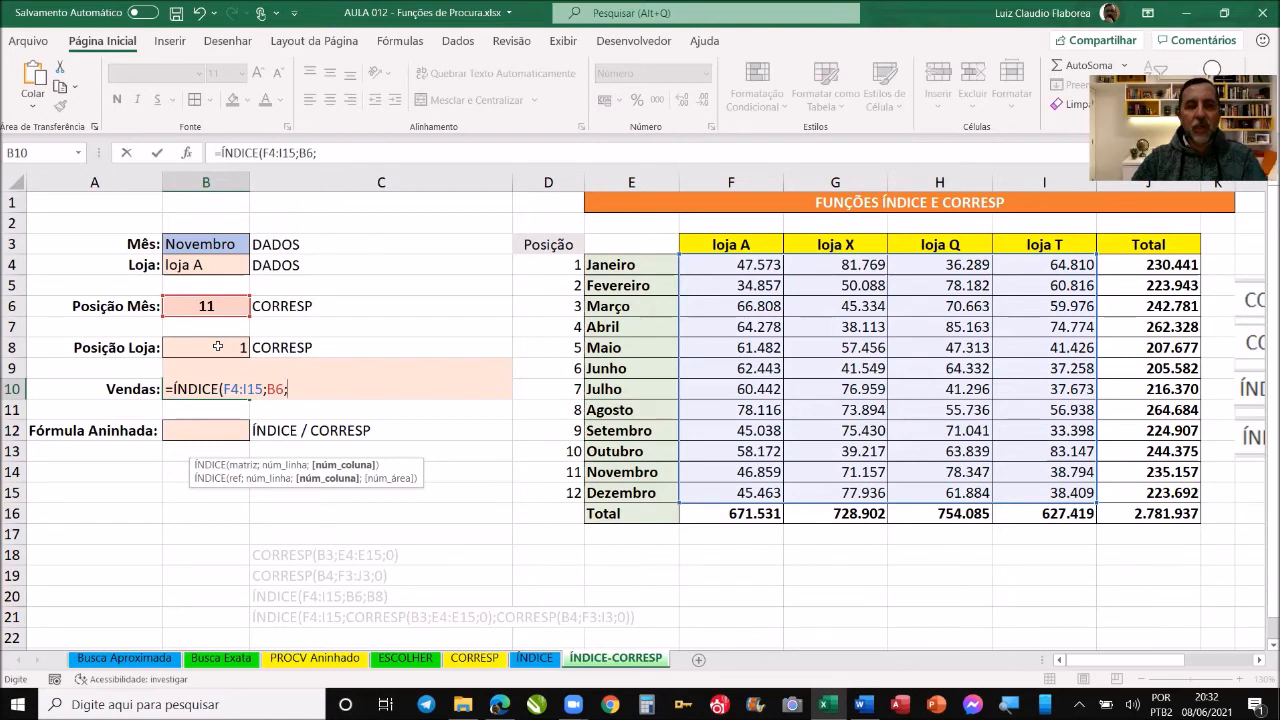
{"action": "left_click", "coordinate": [217, 346]}
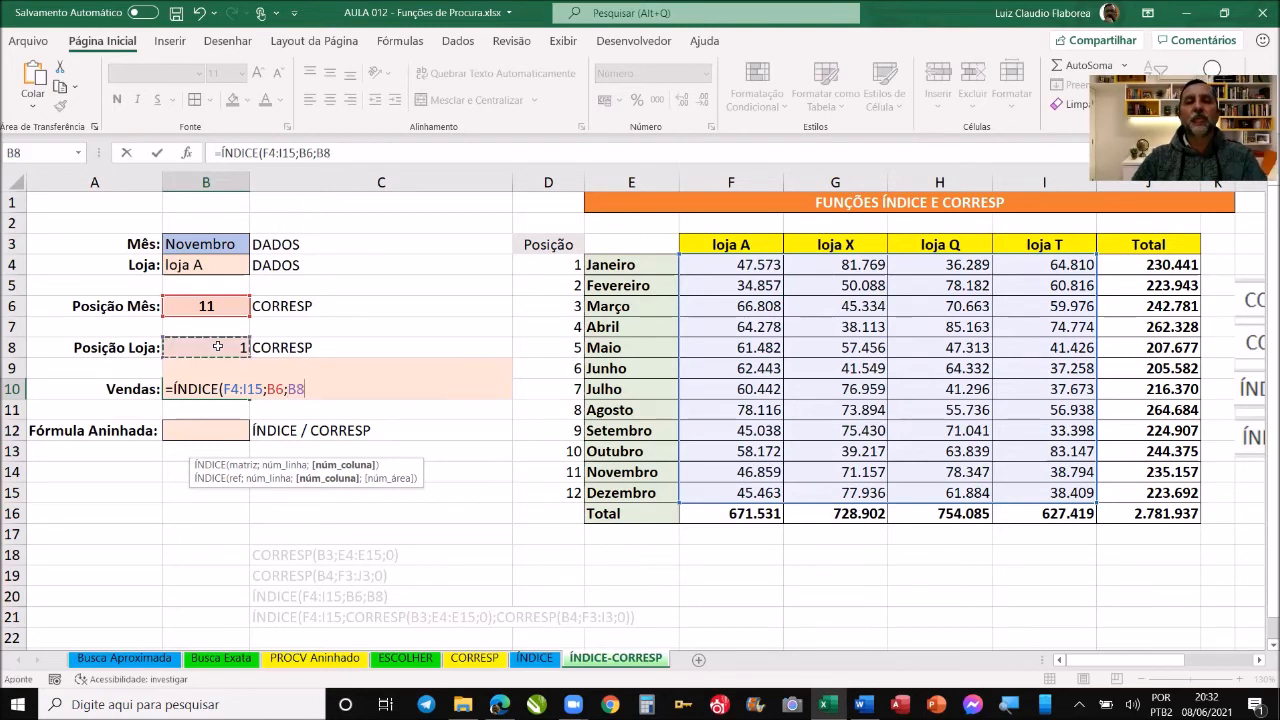
{"action": "type", "text": ")"}
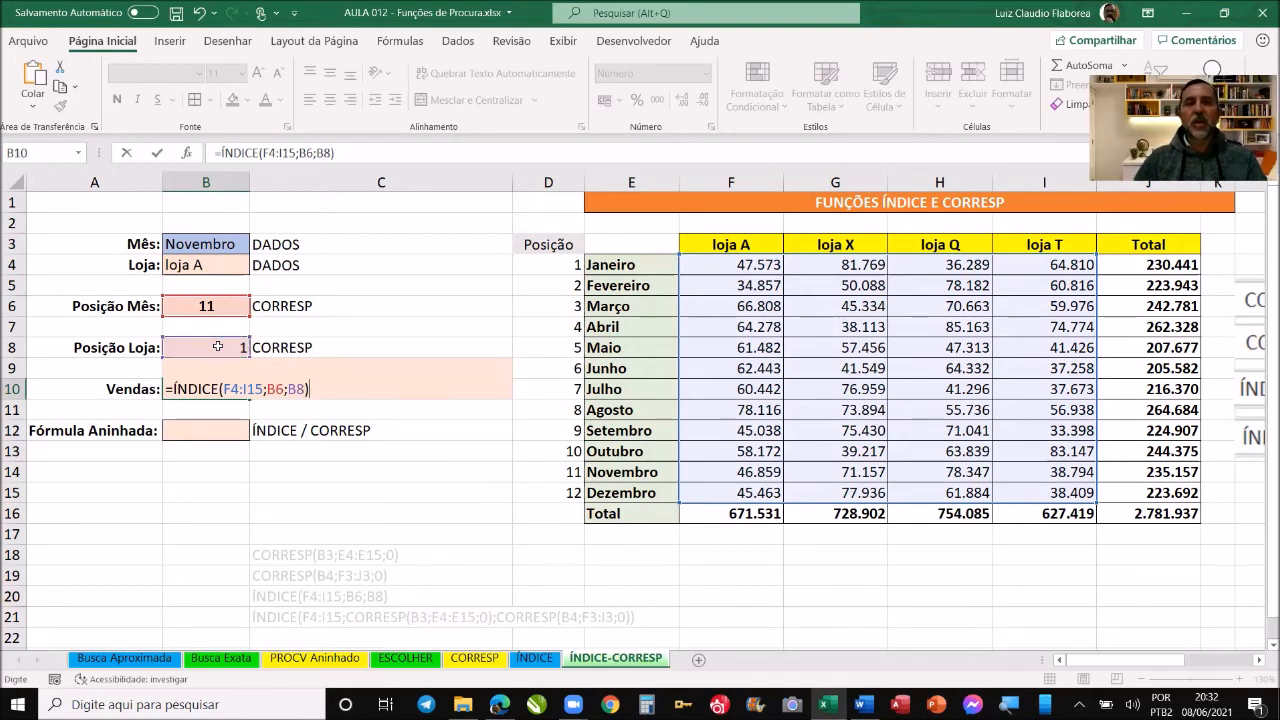
{"action": "key", "text": "Return"}
- Check the Vendas result in B10 against the table where the Novembro row meets the loja A column
{"action": "left_click", "coordinate": [210, 390]}
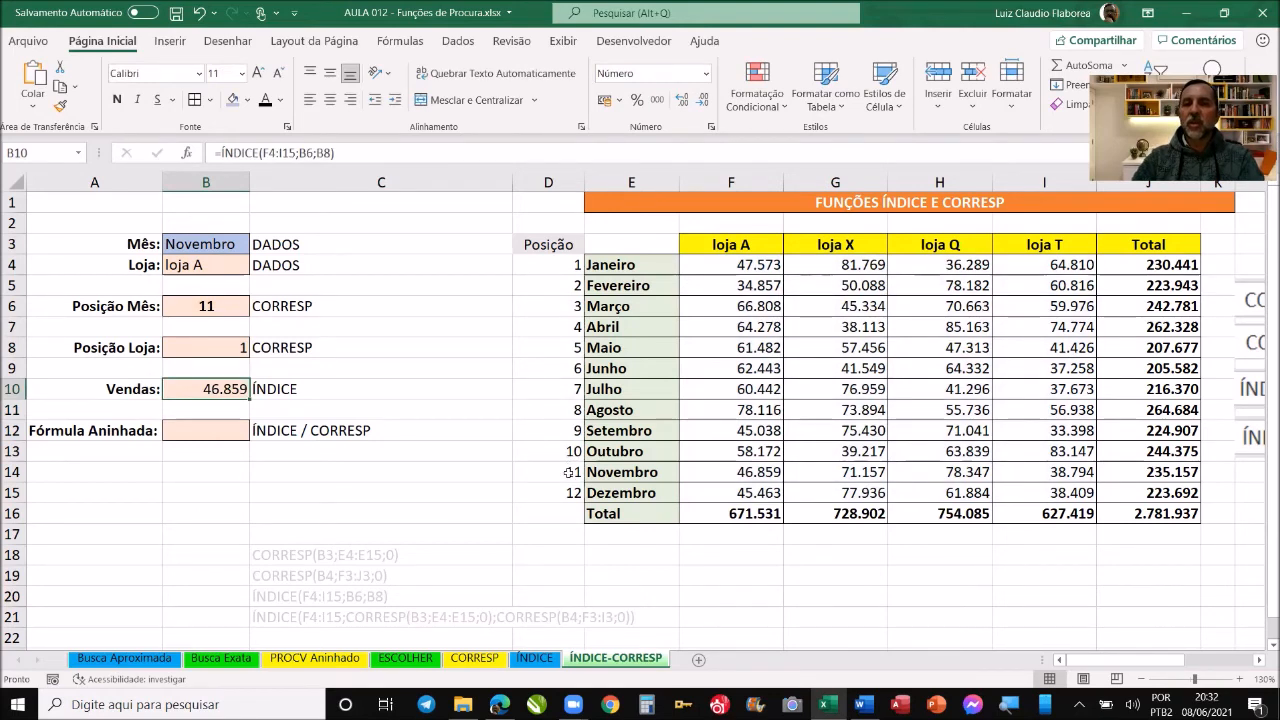
{"action": "left_click_drag", "start_coordinate": [568, 472], "coordinate": [738, 472]}
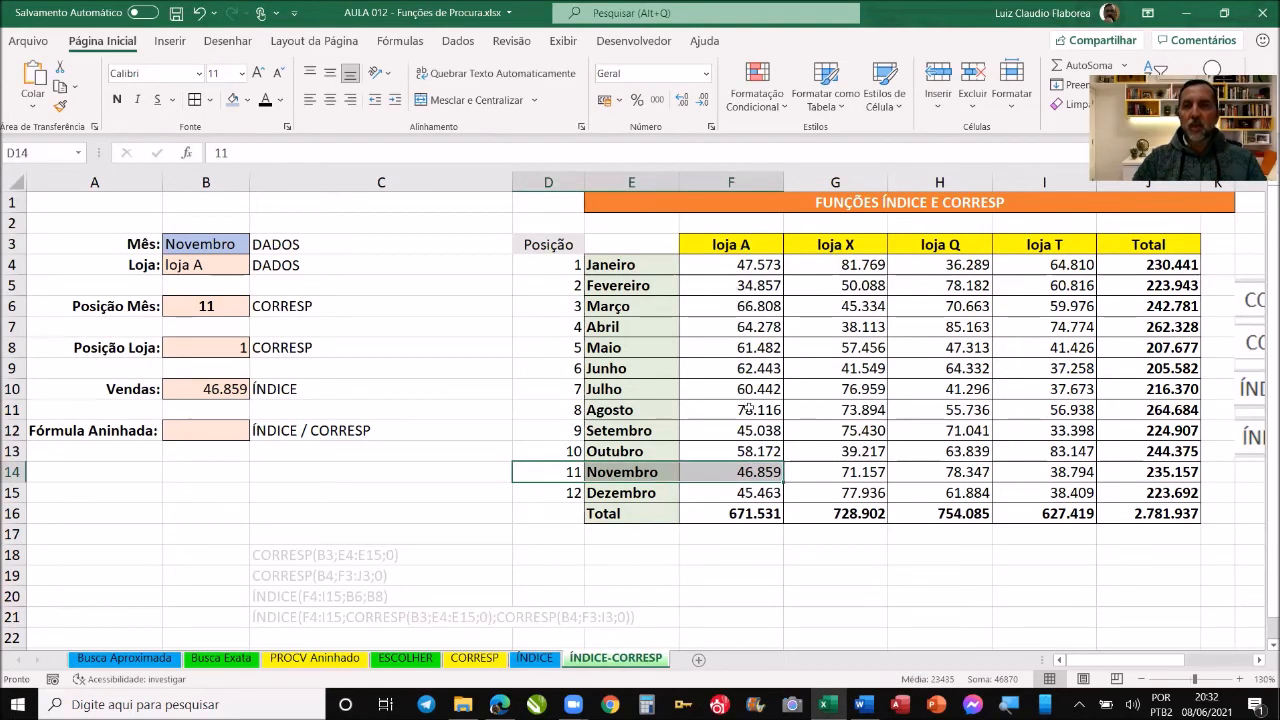
{"action": "left_click_drag", "start_coordinate": [748, 245], "coordinate": [762, 472]}
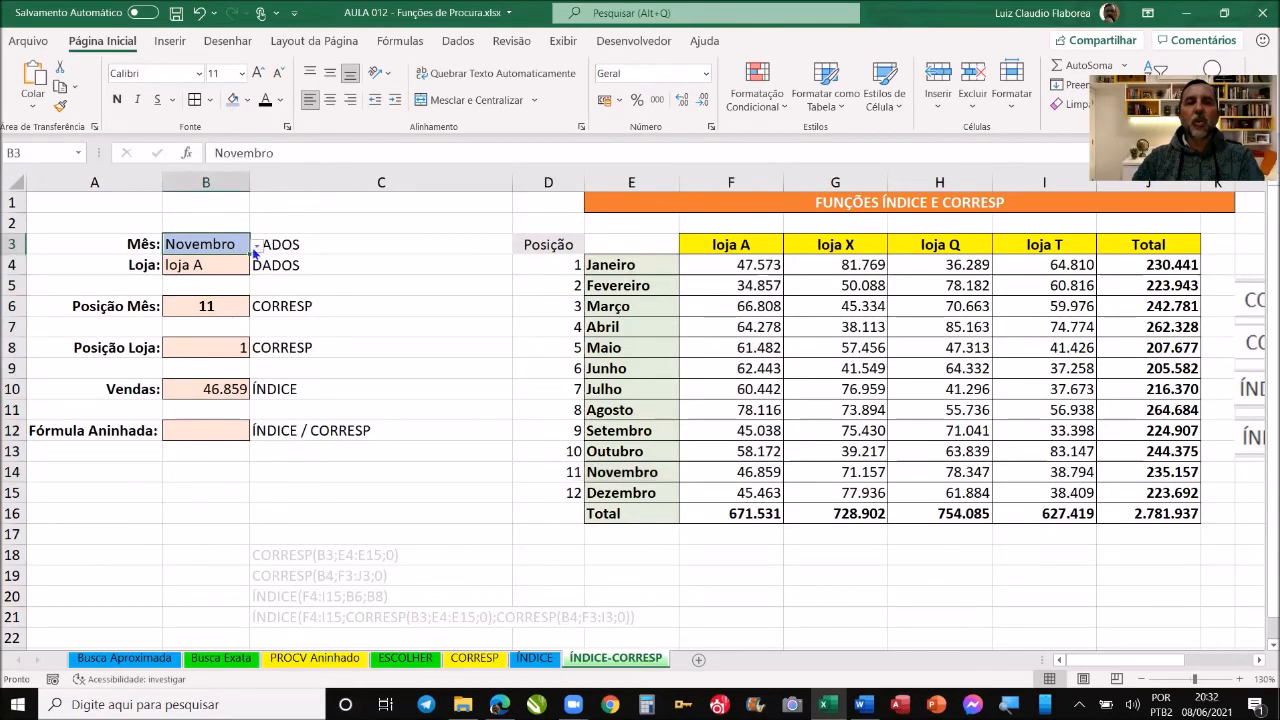
- Test the Vendas formula with another month by choosing Julho in the Mês cell B3
{"action": "left_click", "coordinate": [257, 246]}
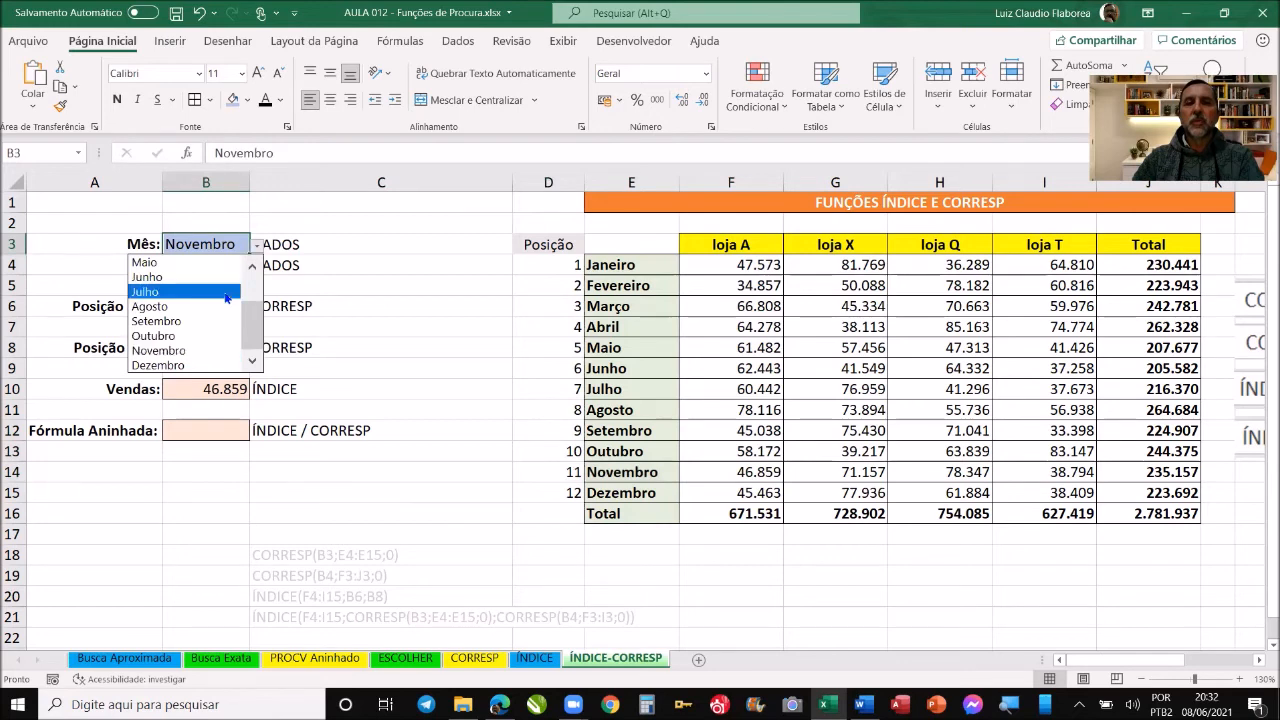
{"action": "left_click", "coordinate": [227, 292]}
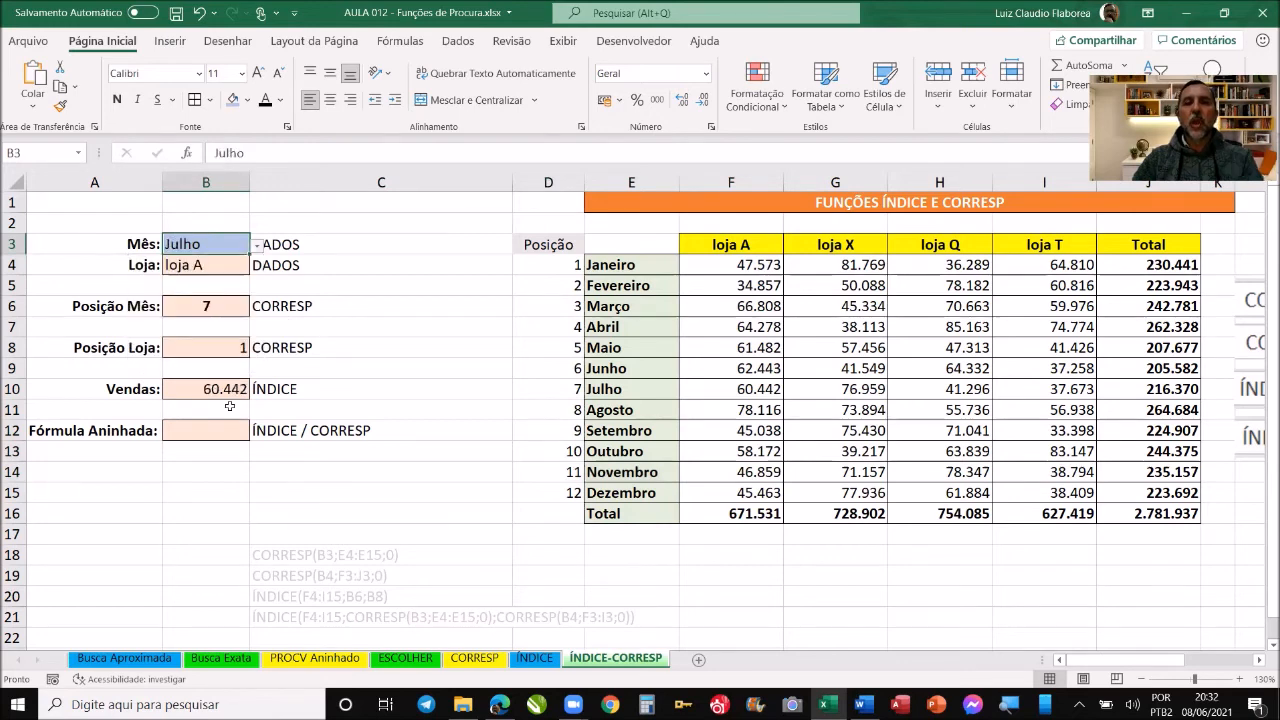
{"action": "left_click", "coordinate": [179, 387]}
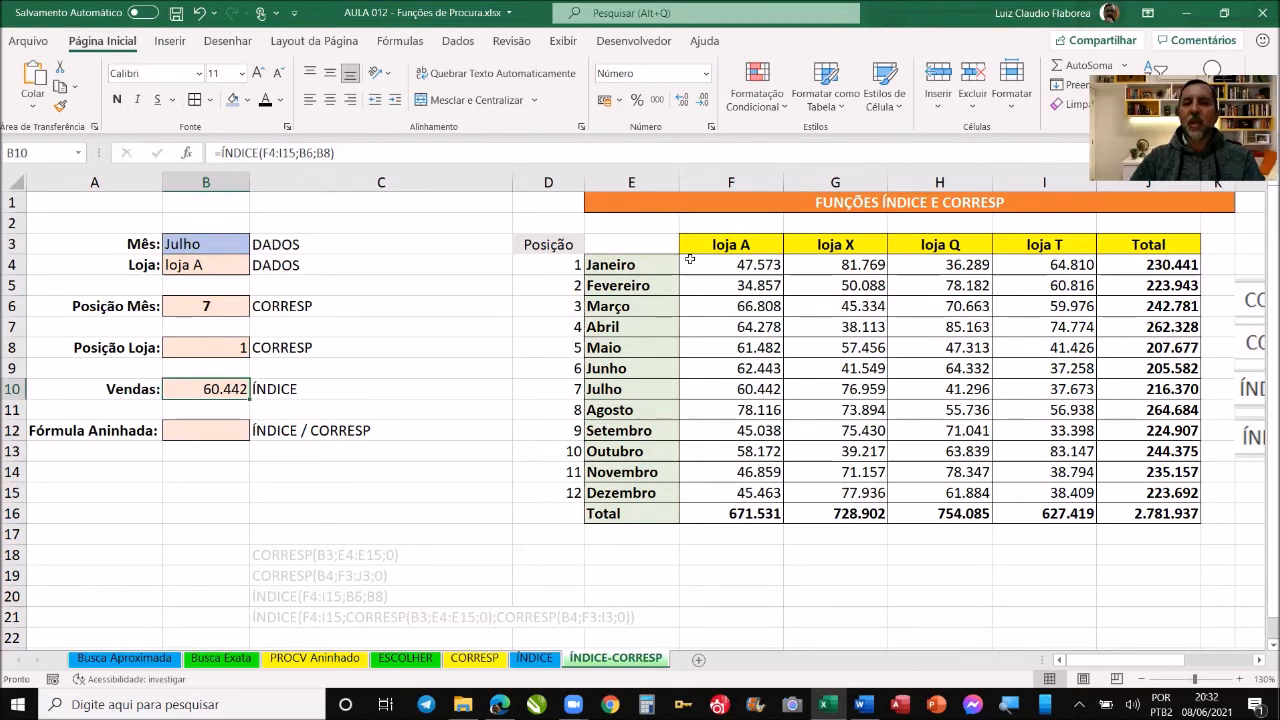
- Fill the sales cell F10, where the Julho row meets the loja A column, with yellow
{"action": "left_click_drag", "start_coordinate": [728, 248], "coordinate": [731, 326]}
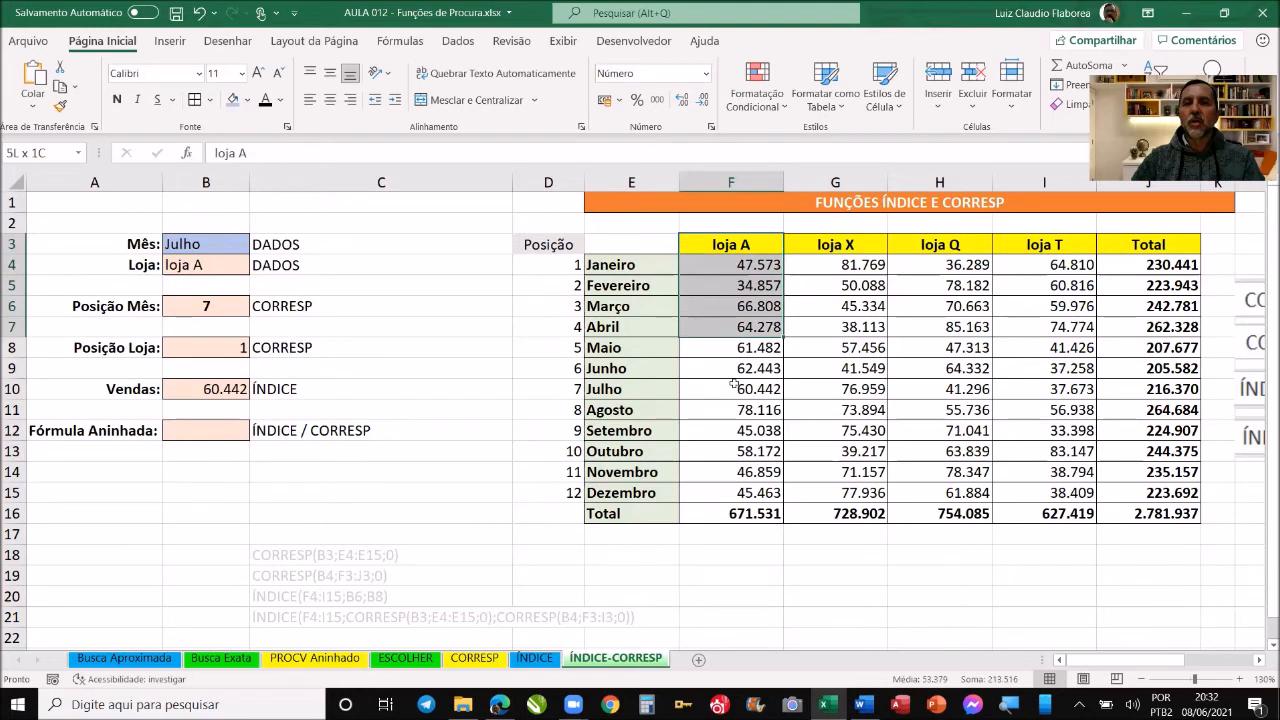
{"action": "left_click_drag", "start_coordinate": [735, 384], "coordinate": [734, 388]}
{"action": "left_click", "coordinate": [715, 385]}
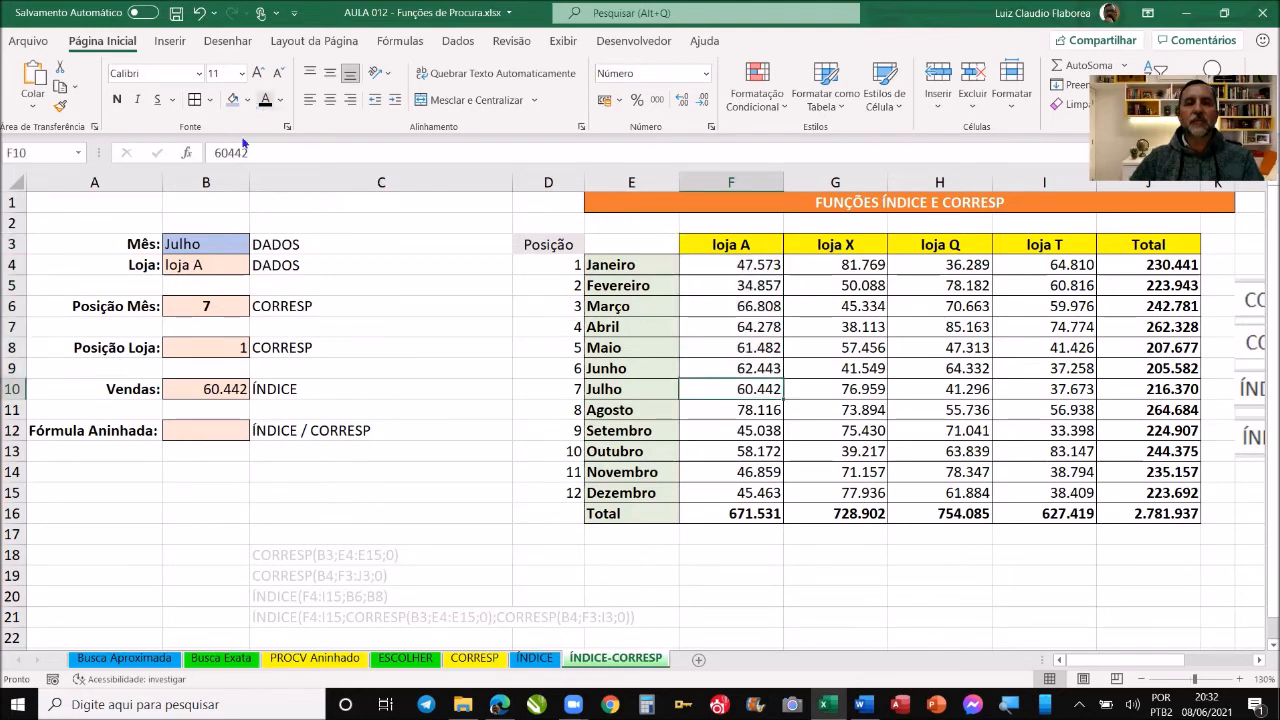
{"action": "left_click", "coordinate": [247, 100]}
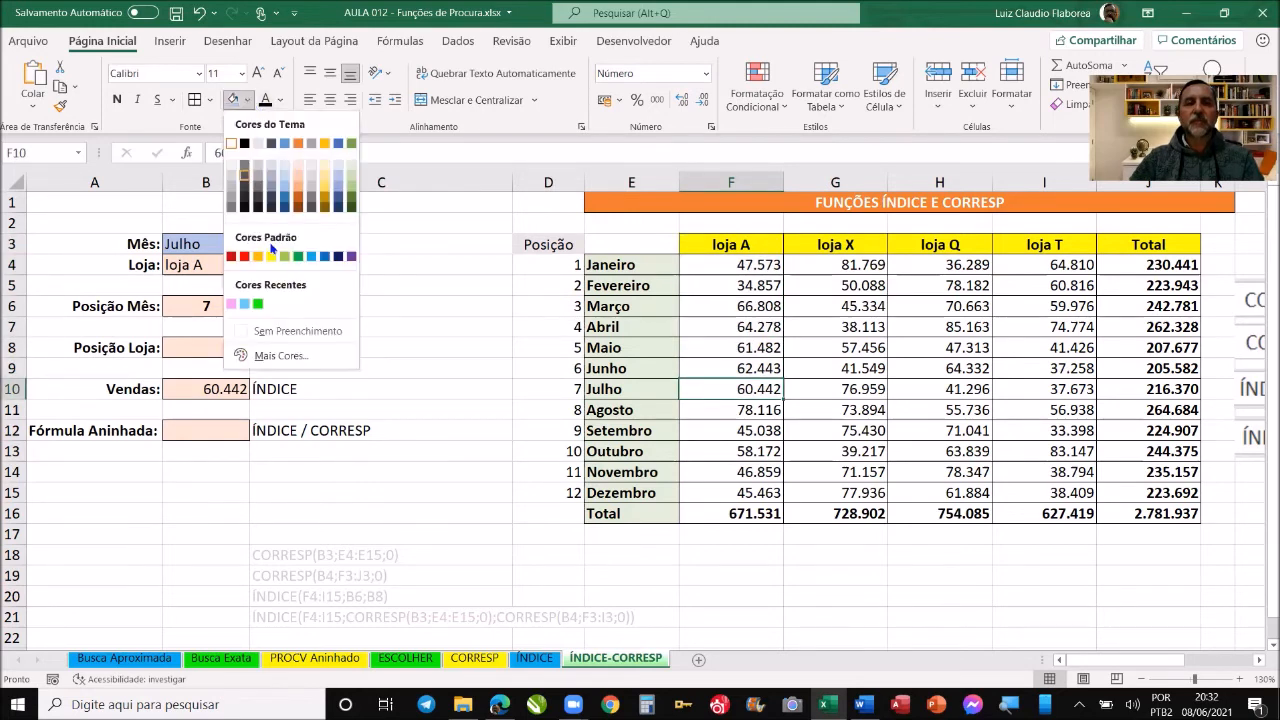
{"action": "left_click", "coordinate": [453, 351]}
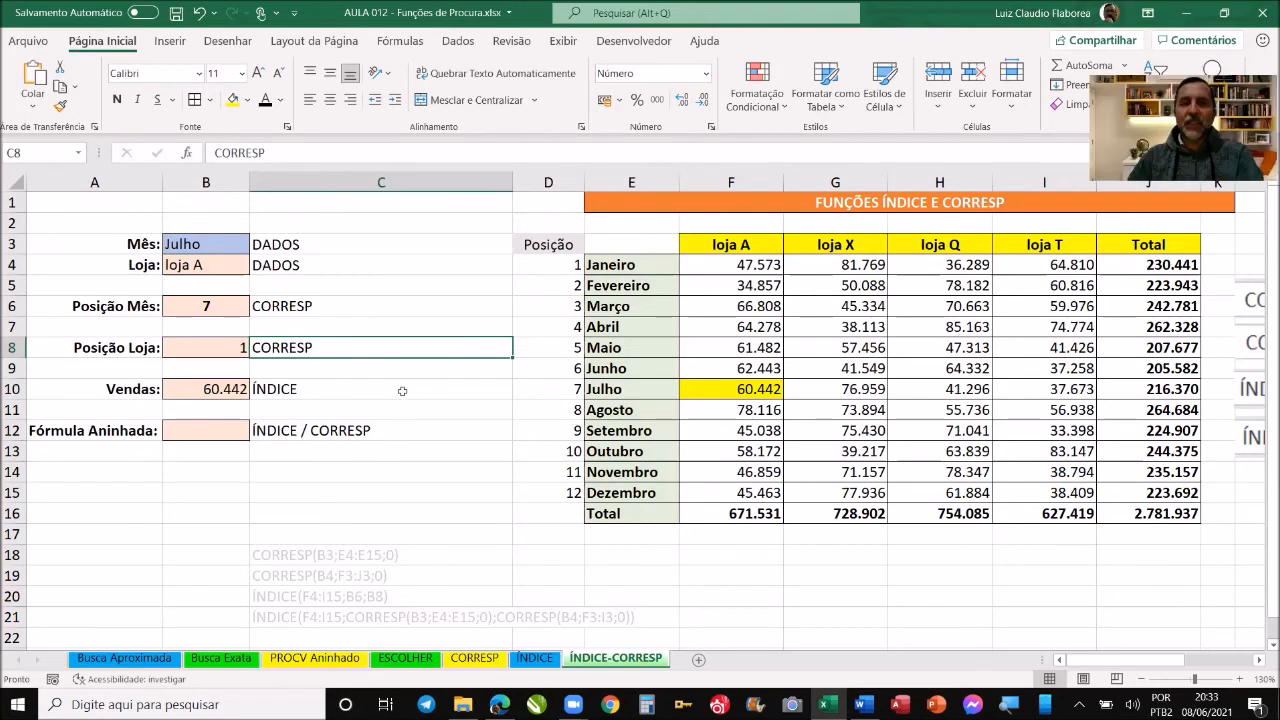
- Review the arguments of the Vendas formula in B10, moving its syntax hint out of the way
{"action": "double_click", "coordinate": [183, 394]}
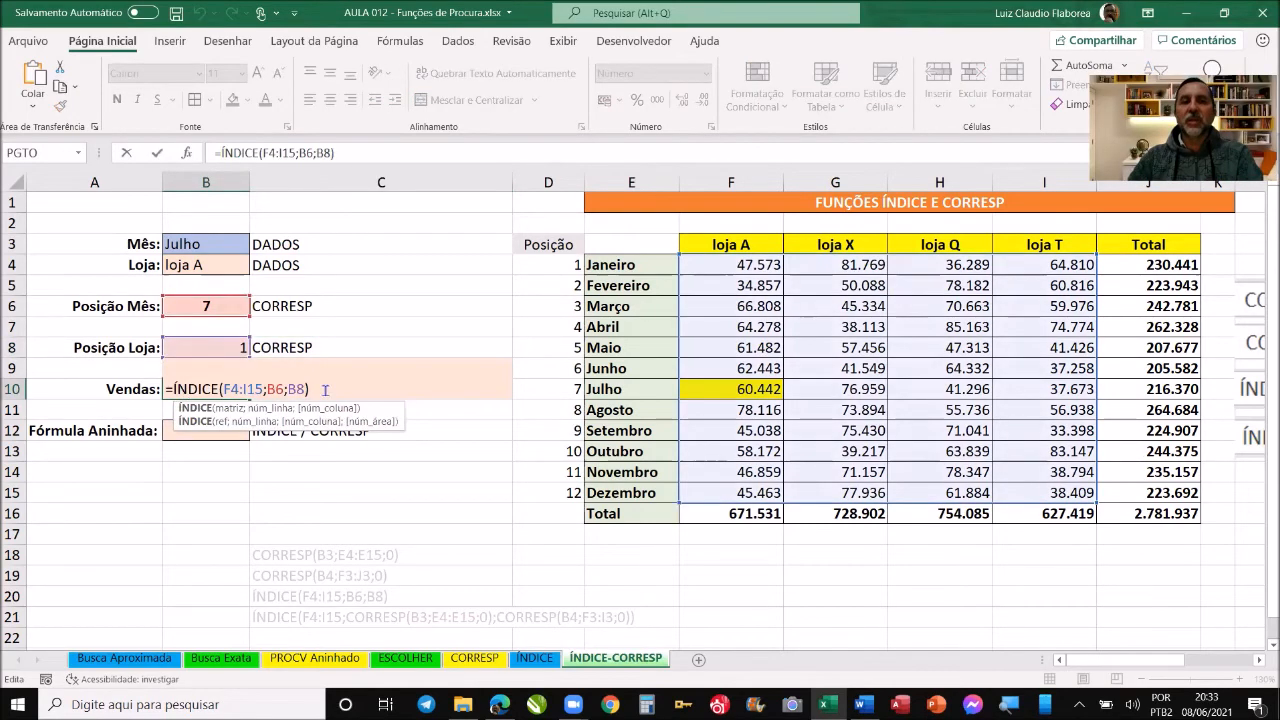
{"action": "left_click_drag", "start_coordinate": [375, 413], "coordinate": [375, 480]}
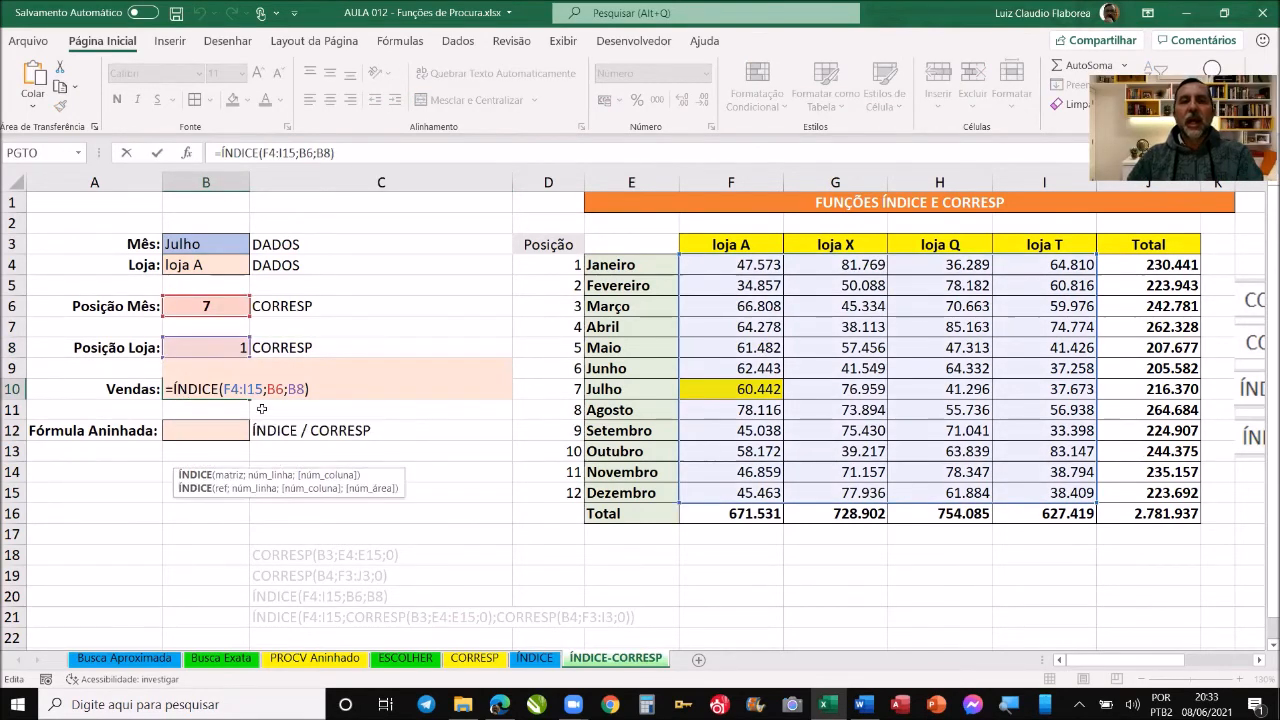
{"action": "left_click_drag", "start_coordinate": [267, 390], "coordinate": [306, 390]}
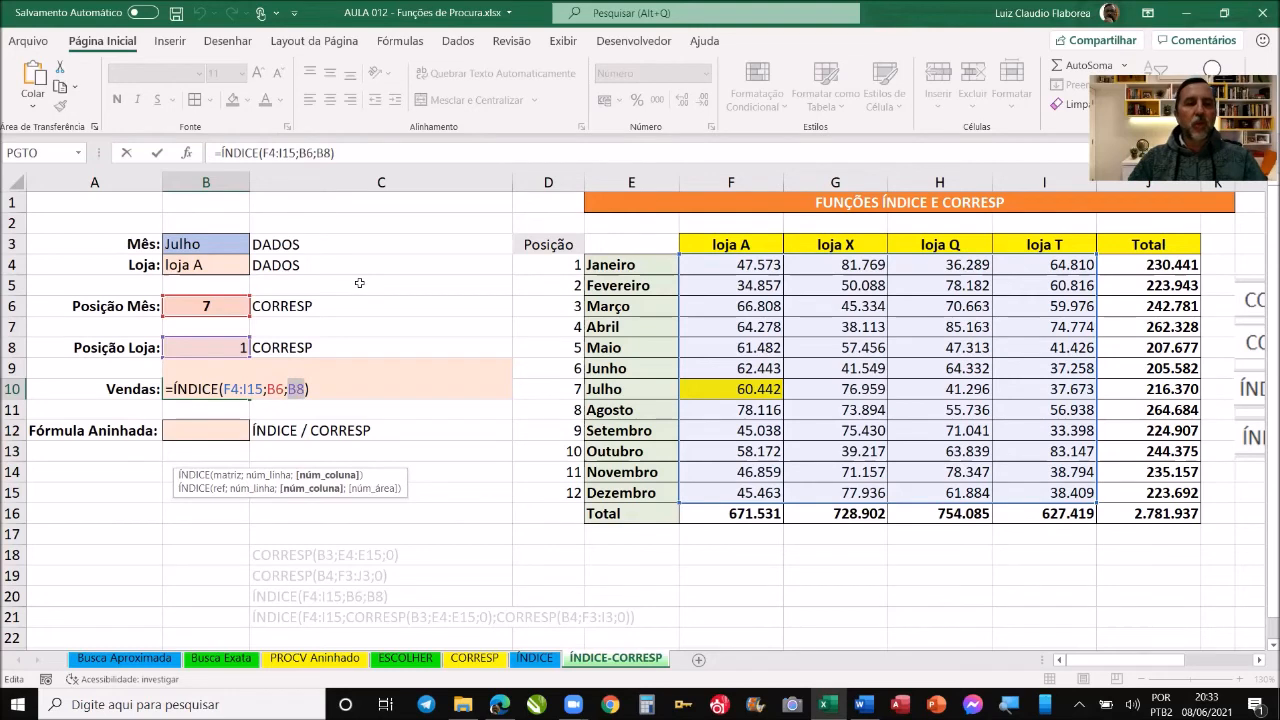
{"action": "key", "text": "ctrl+Return"}
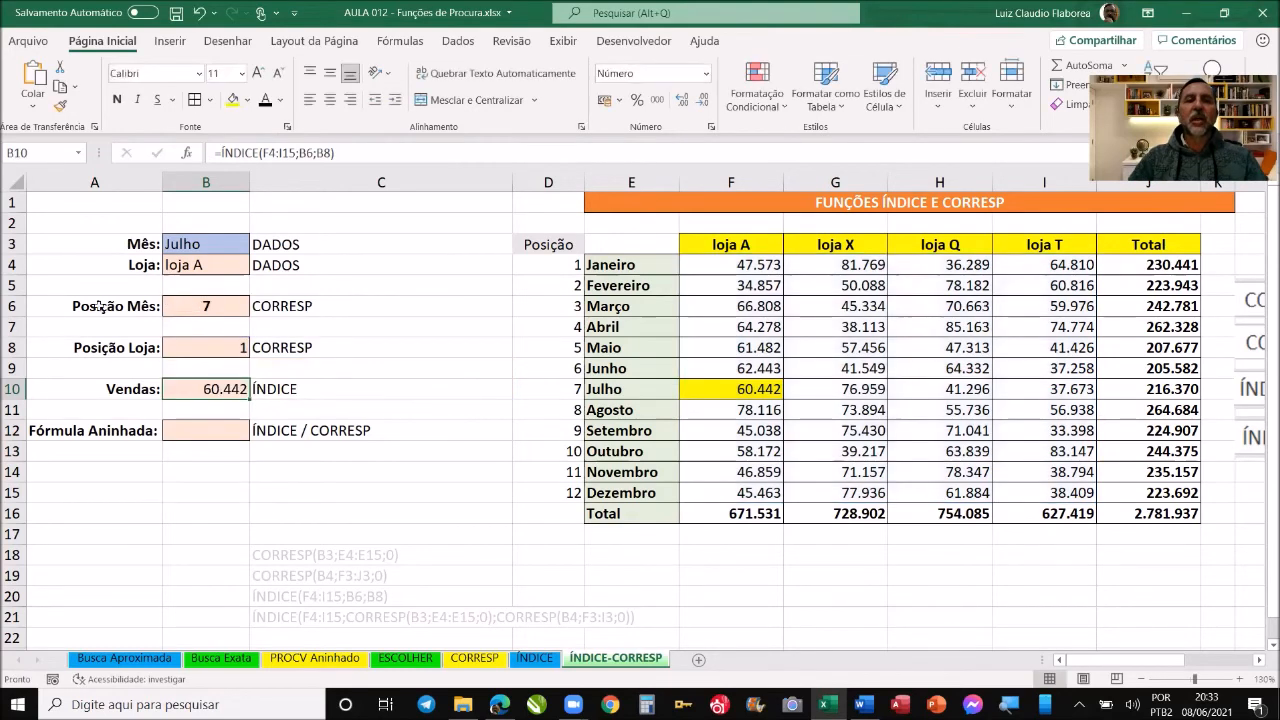
- Review the CORRESP formulas in the Posição Mês cell B6 and the Posição Loja cell B8
{"action": "left_click_drag", "start_coordinate": [134, 310], "coordinate": [196, 312]}
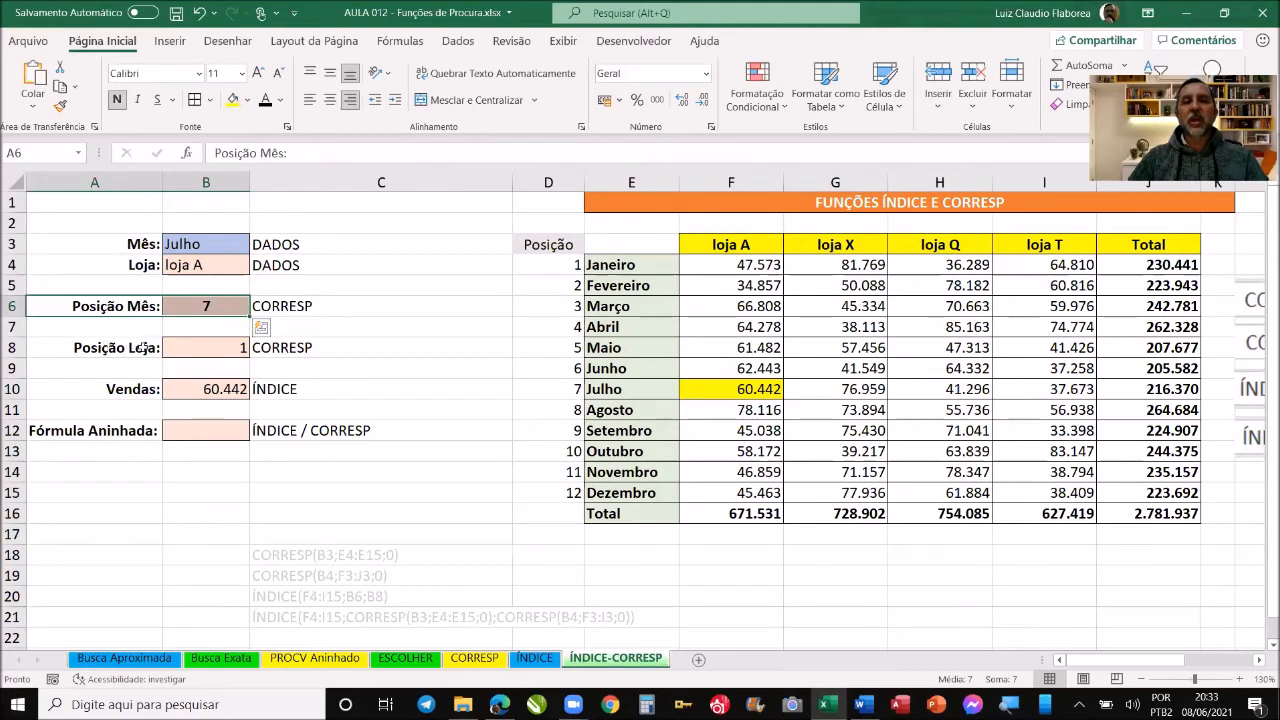
{"action": "left_click_drag", "start_coordinate": [130, 347], "coordinate": [181, 343]}
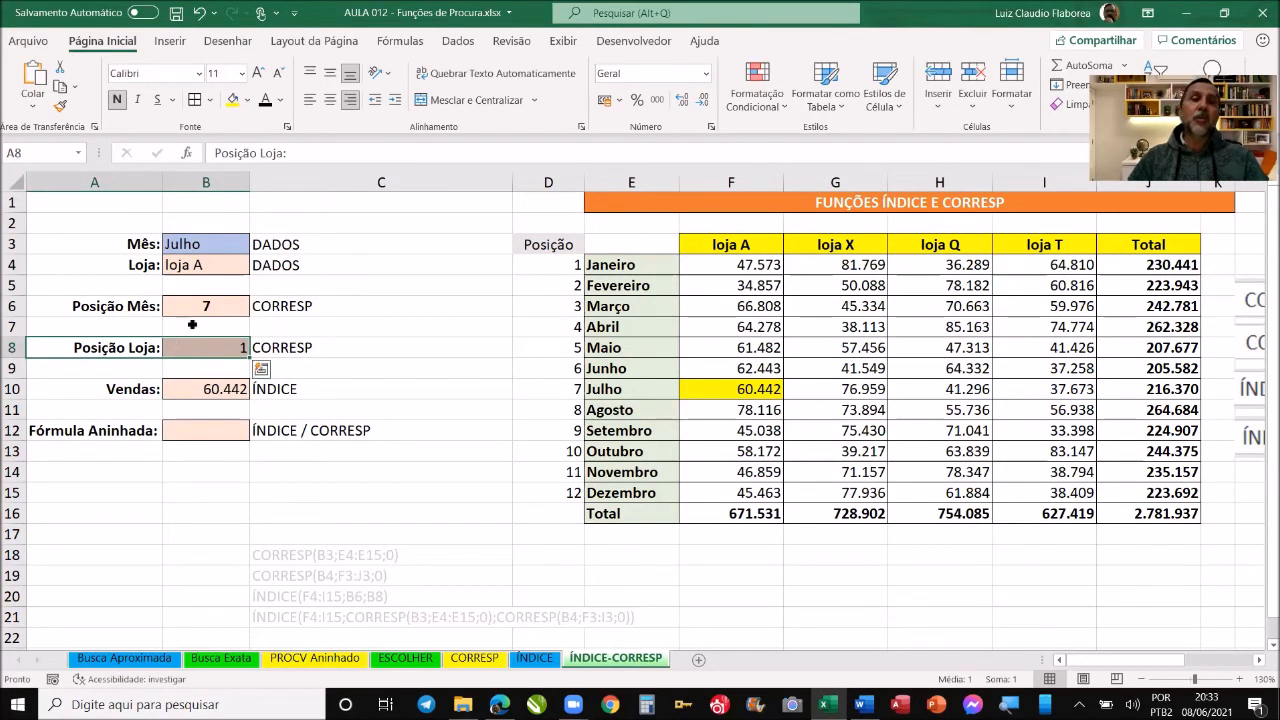
{"action": "left_click_drag", "start_coordinate": [203, 308], "coordinate": [198, 352]}
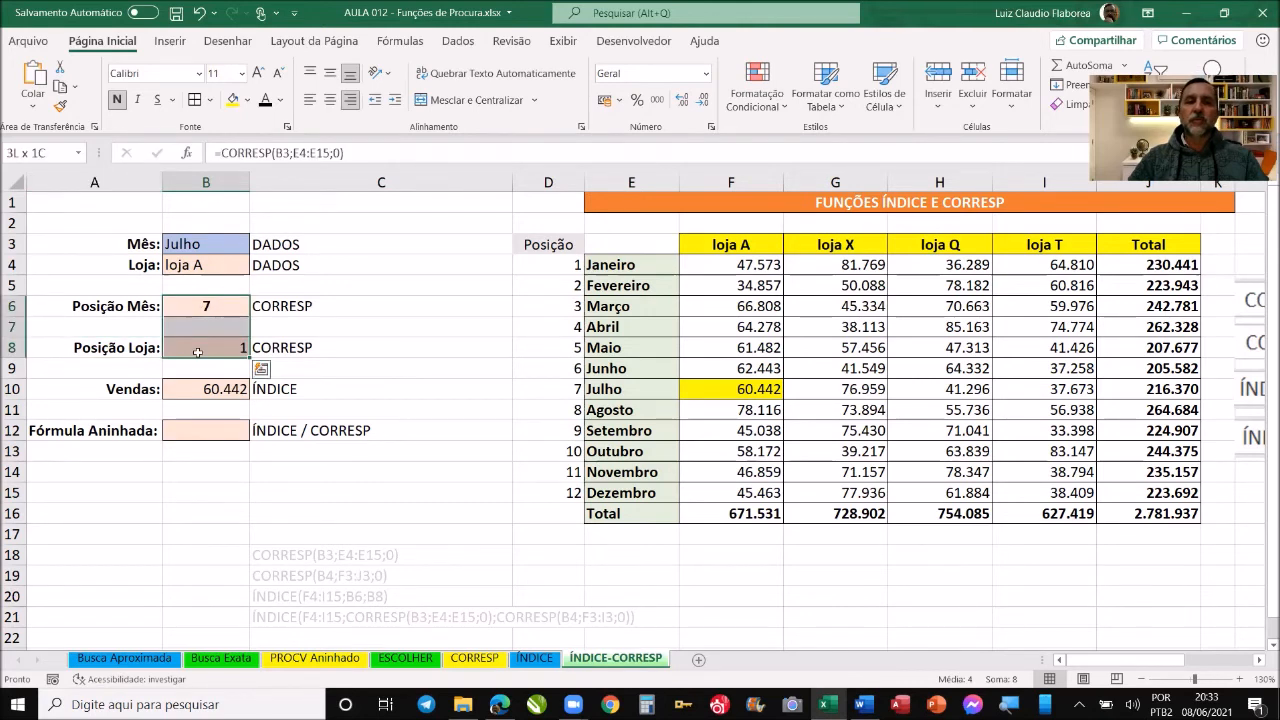
{"action": "left_click", "coordinate": [206, 306]}
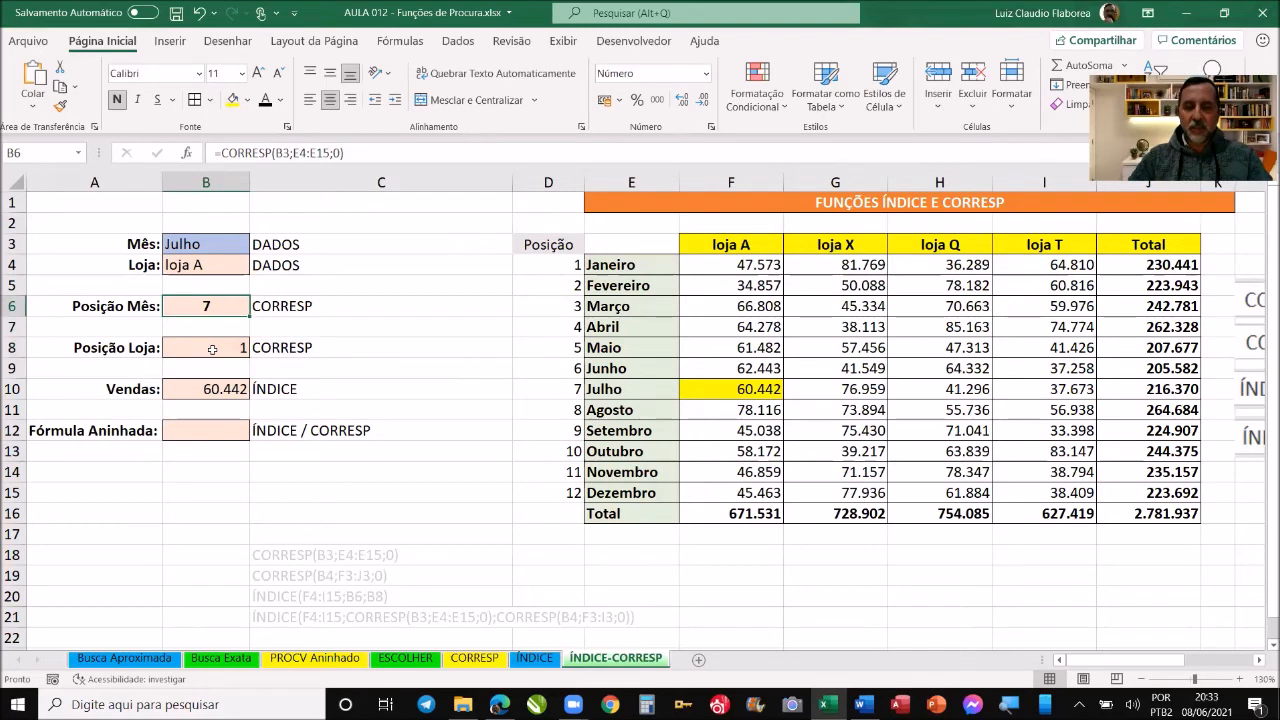
{"action": "left_click", "coordinate": [212, 349]}
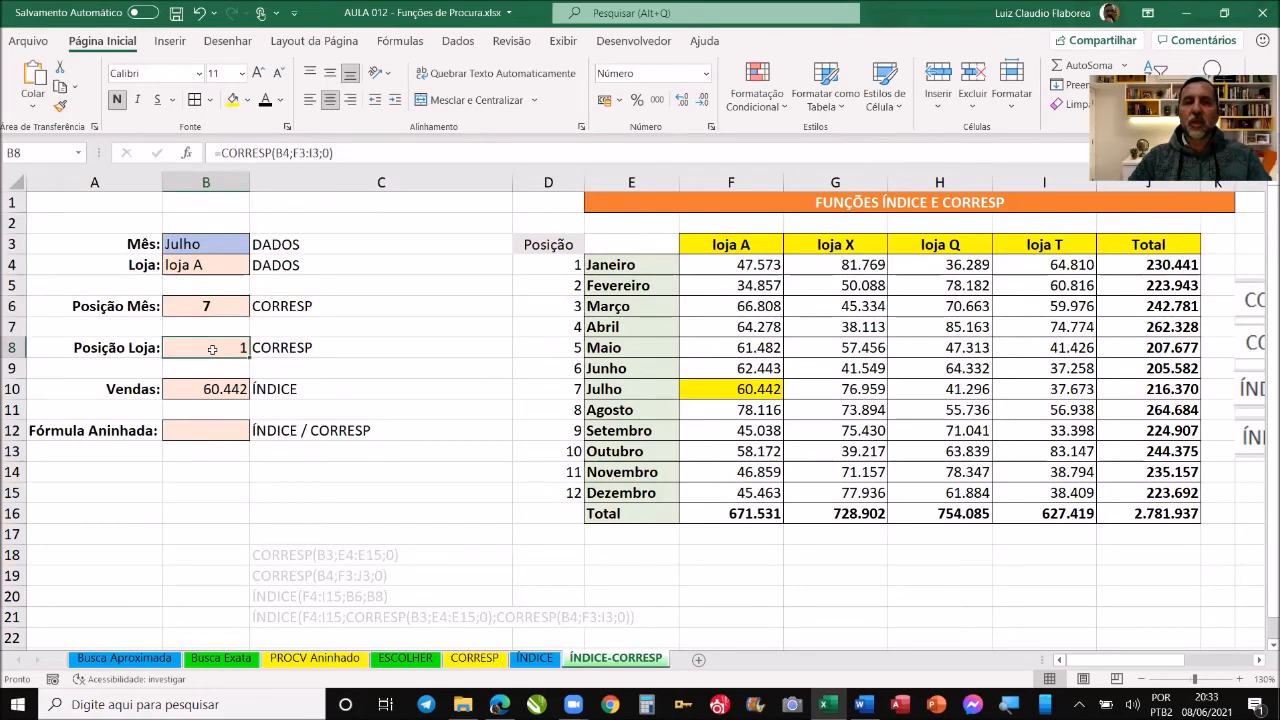
- Enlarge the sheet to 160% and narrow column C, keeping the Fórmula Aninhada cell B12 selected
{"action": "double_click", "coordinate": [210, 430]}
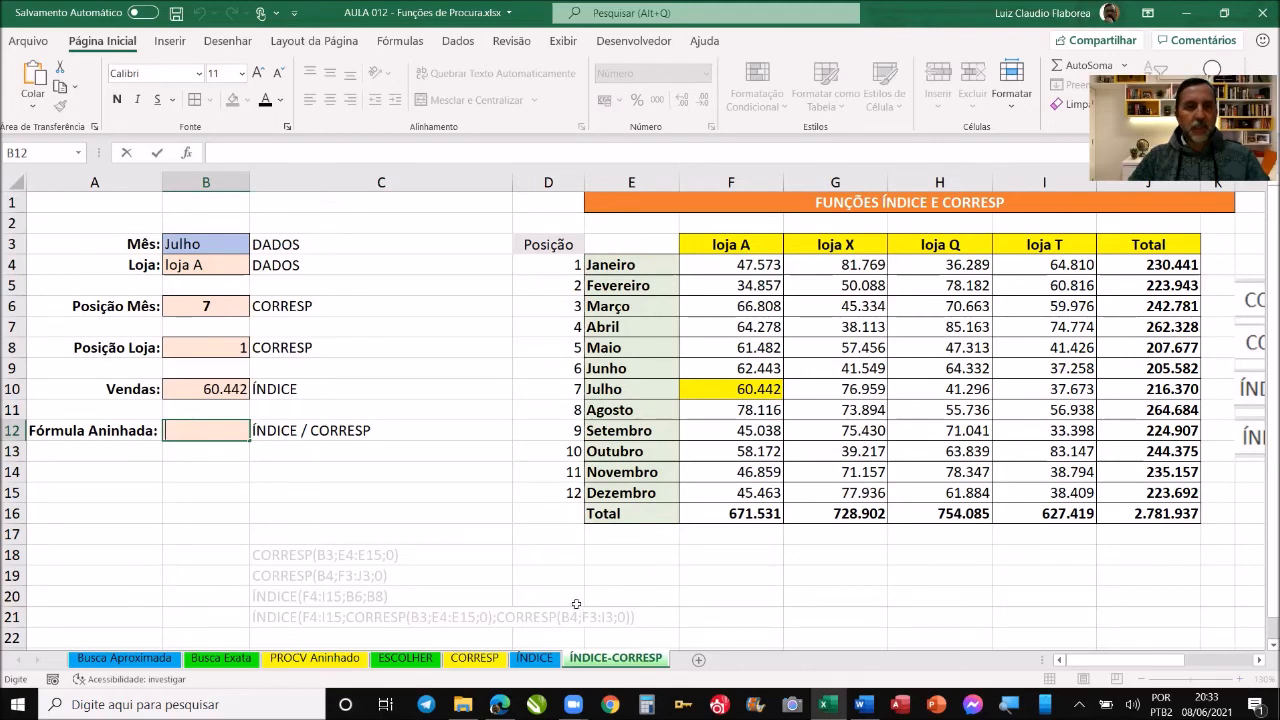
{"action": "key", "text": "Escape"}
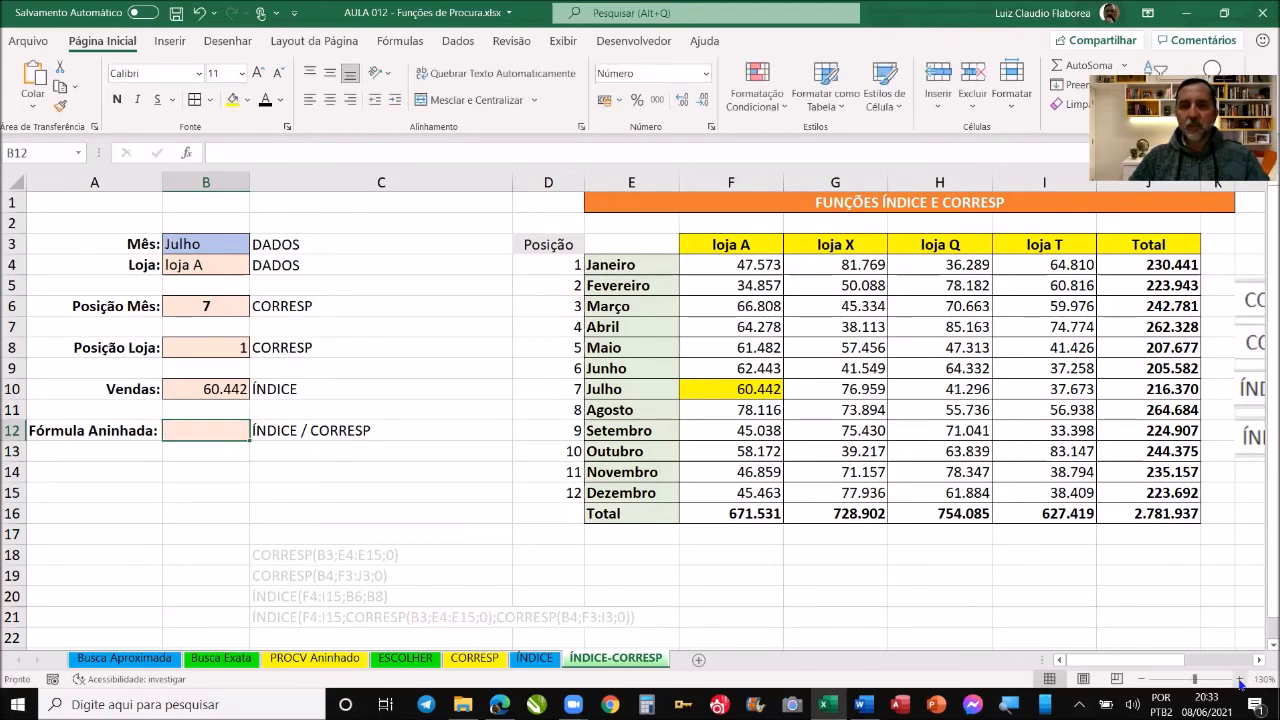
{"action": "left_click", "coordinate": [1240, 681]}
{"action": "left_click", "coordinate": [1240, 681]}
{"action": "left_click", "coordinate": [1240, 681]}
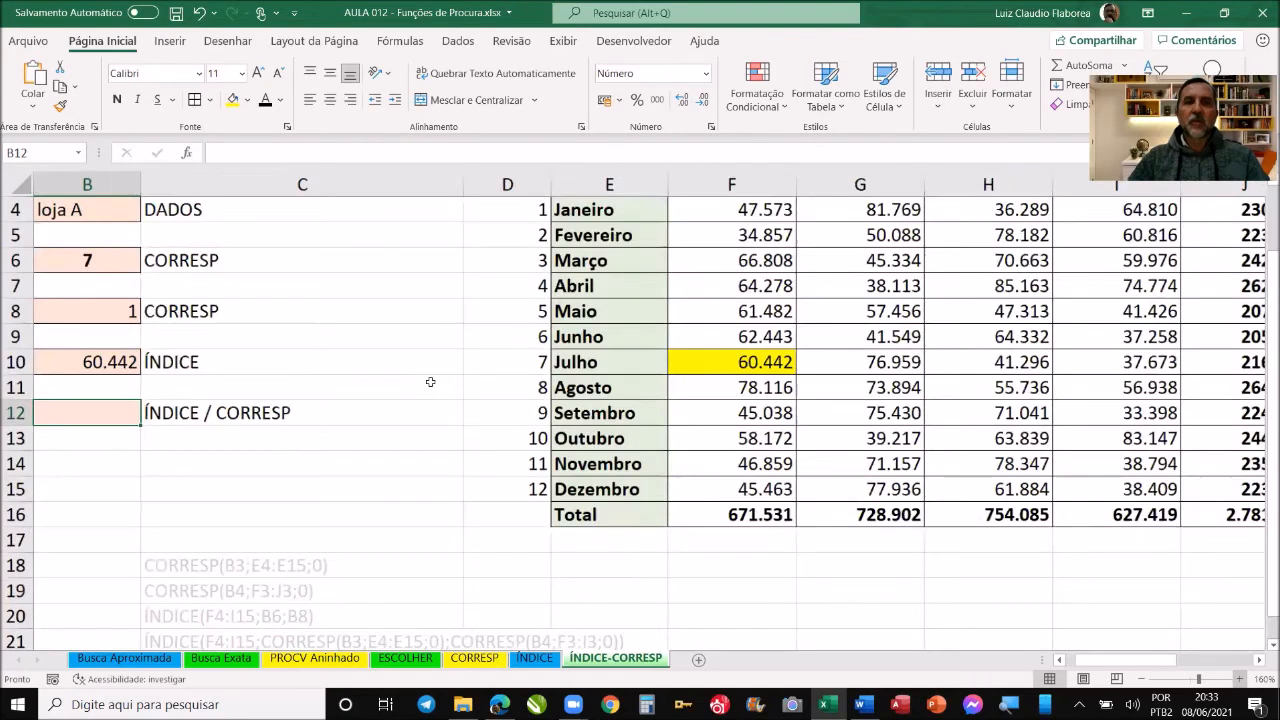
{"action": "left_click_drag", "start_coordinate": [460, 188], "coordinate": [313, 212]}
{"action": "scroll", "coordinate": [411, 236], "scroll_direction": "up", "scroll_amount": 1}
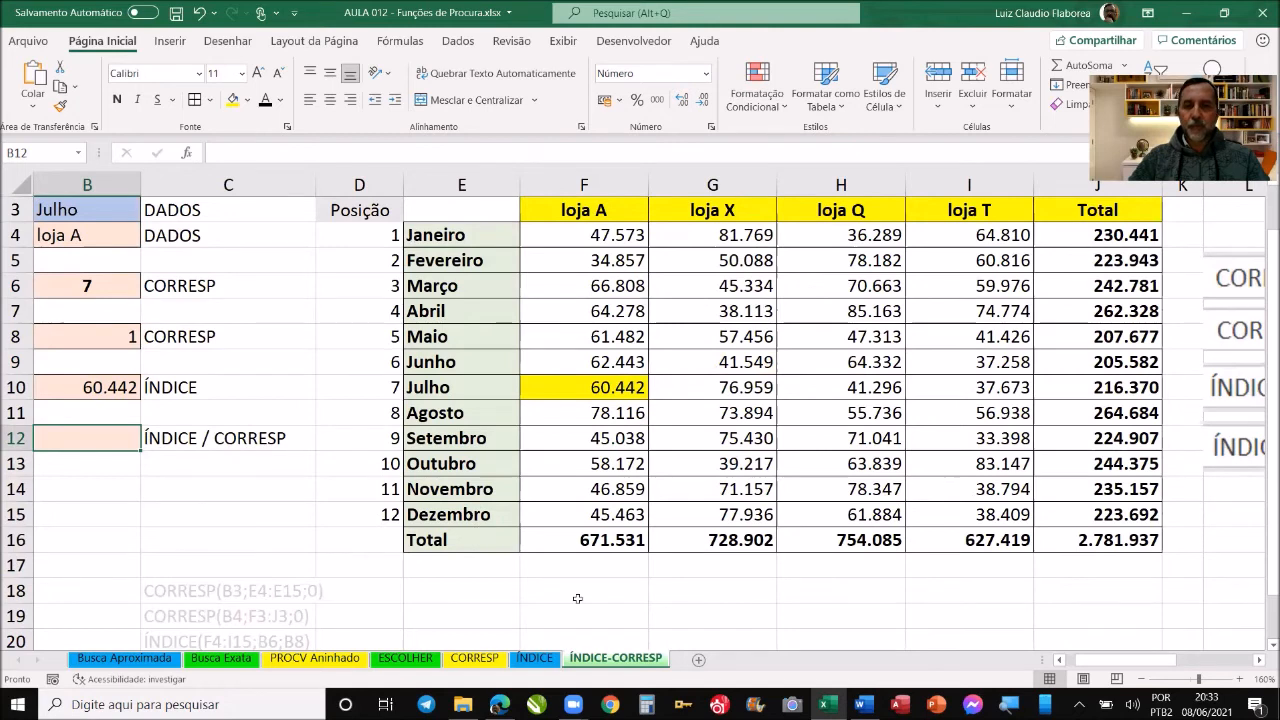
{"action": "left_click", "coordinate": [1060, 661]}
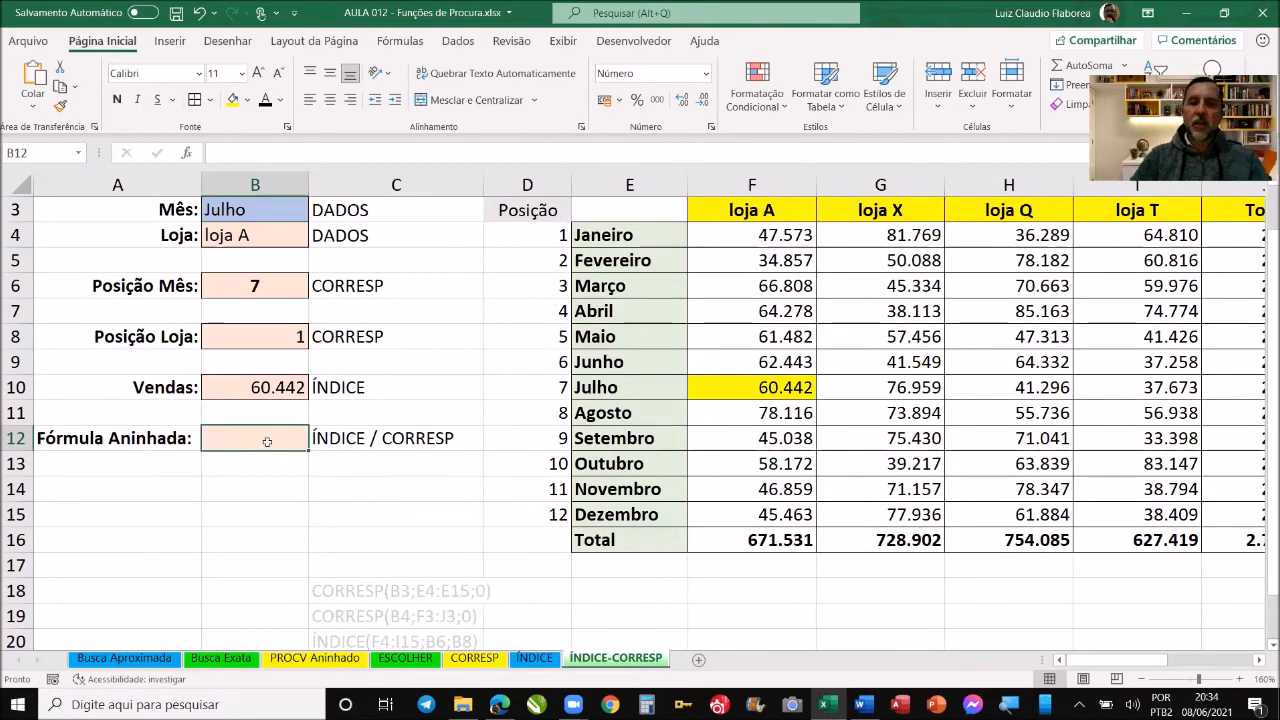
- Begin the nested formula in B12 with =ÍNDICE(F4:I15; using the monthly store sales as the matrix
{"action": "type", "text": "="}
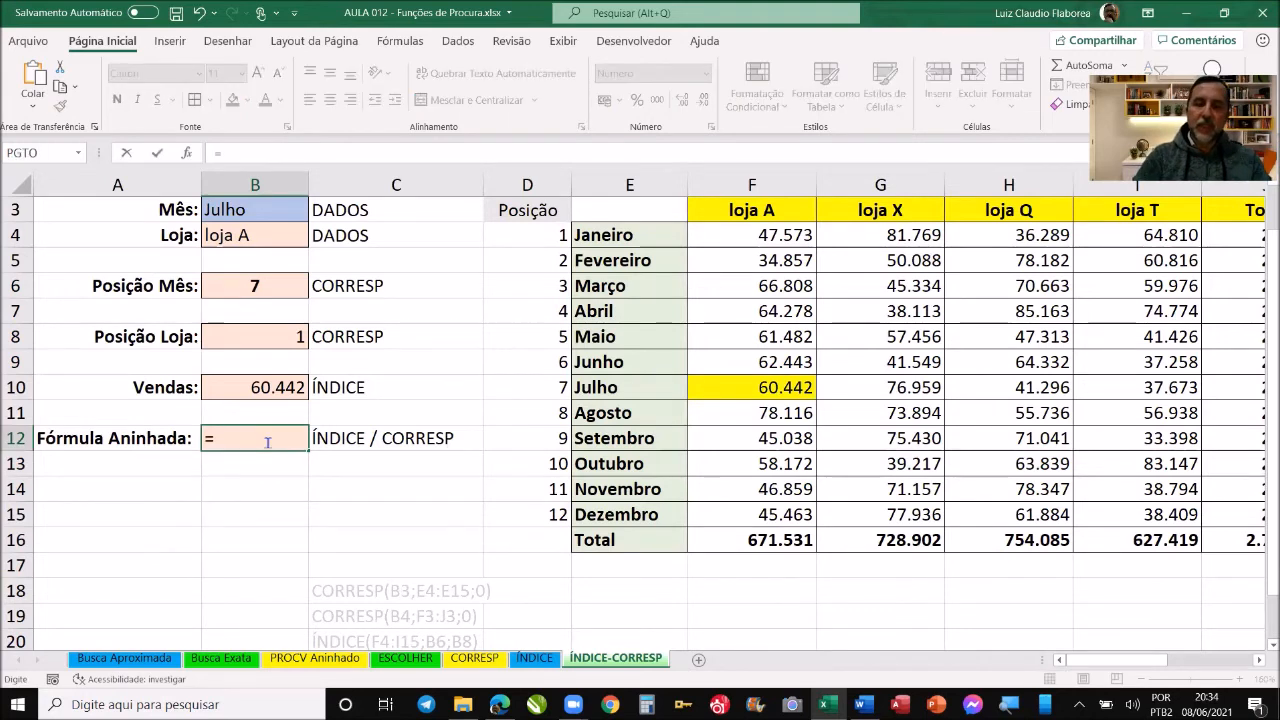
{"action": "type", "text": "ÍNDI"}
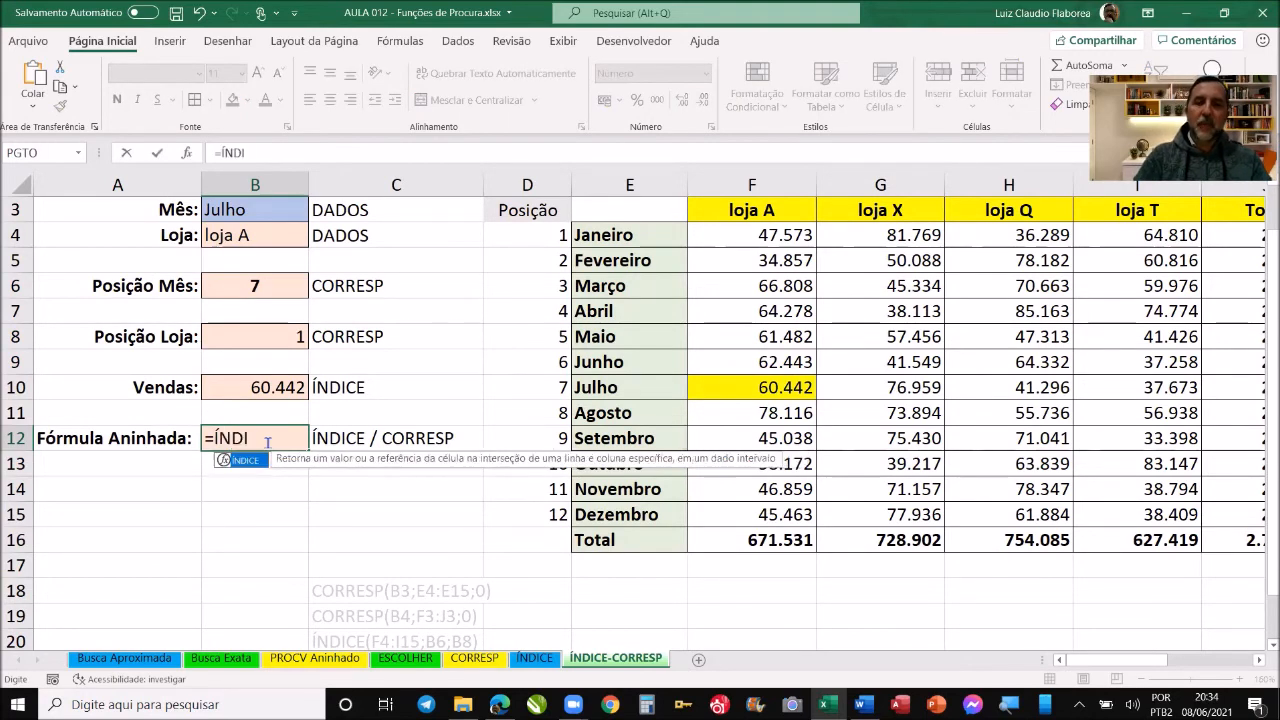
{"action": "type", "text": "CE("}
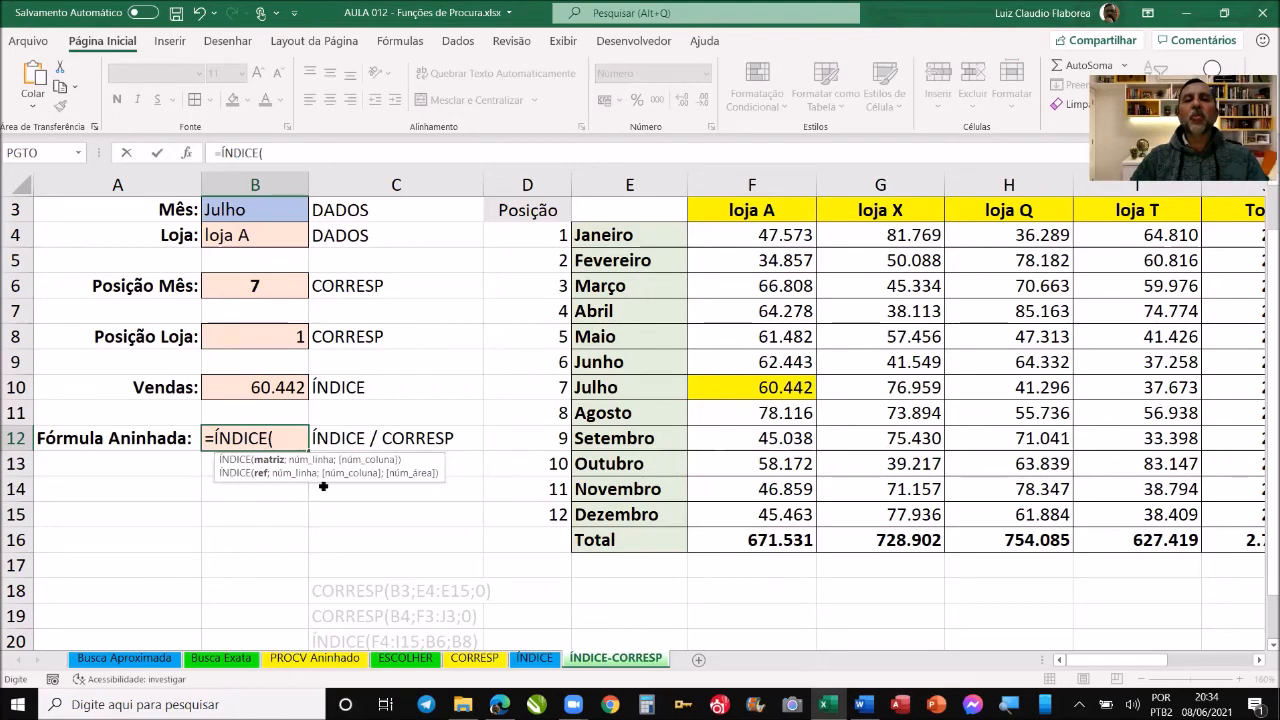
{"action": "left_click_drag", "start_coordinate": [409, 470], "coordinate": [437, 522]}
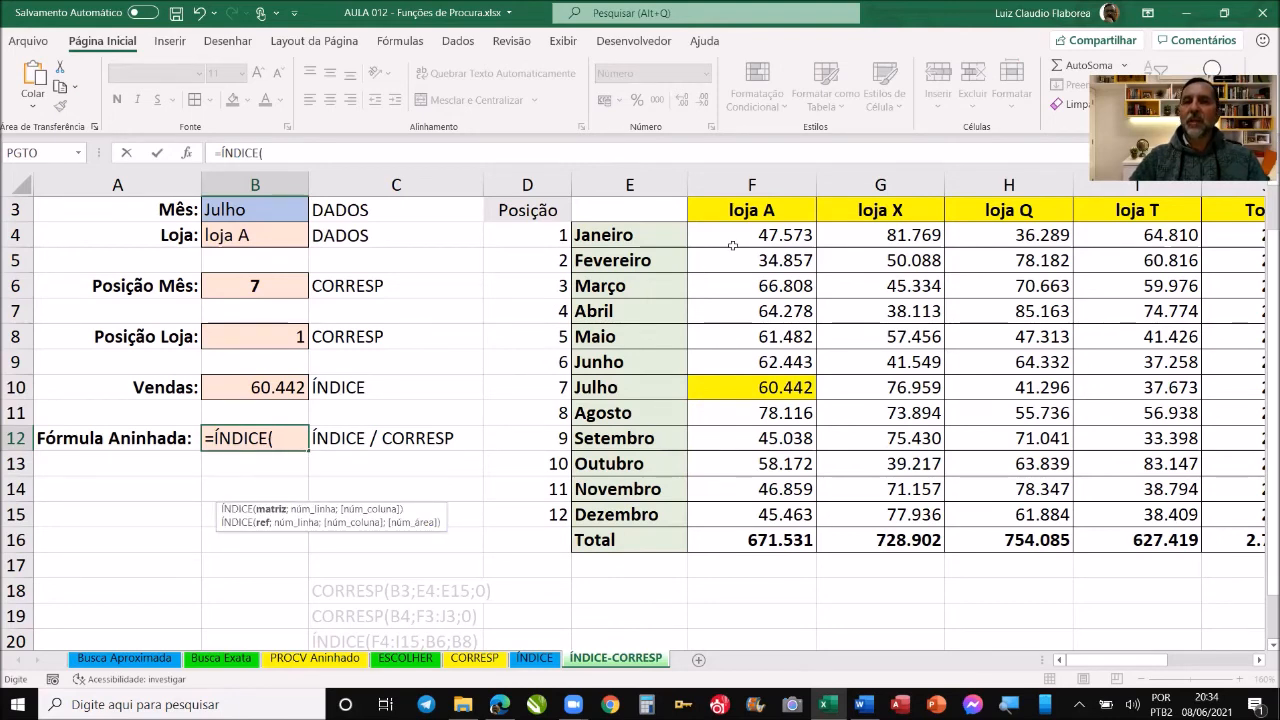
{"action": "left_click_drag", "start_coordinate": [752, 235], "coordinate": [1139, 516]}
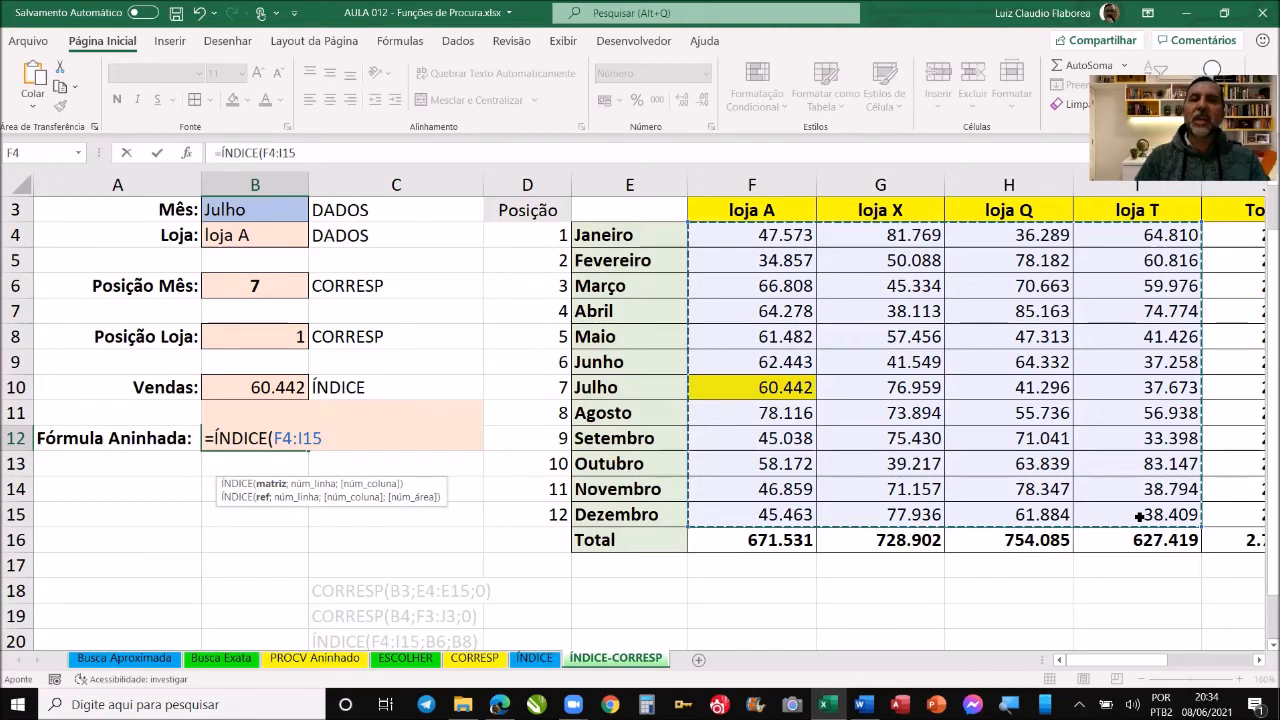
{"action": "type", "text": ";"}
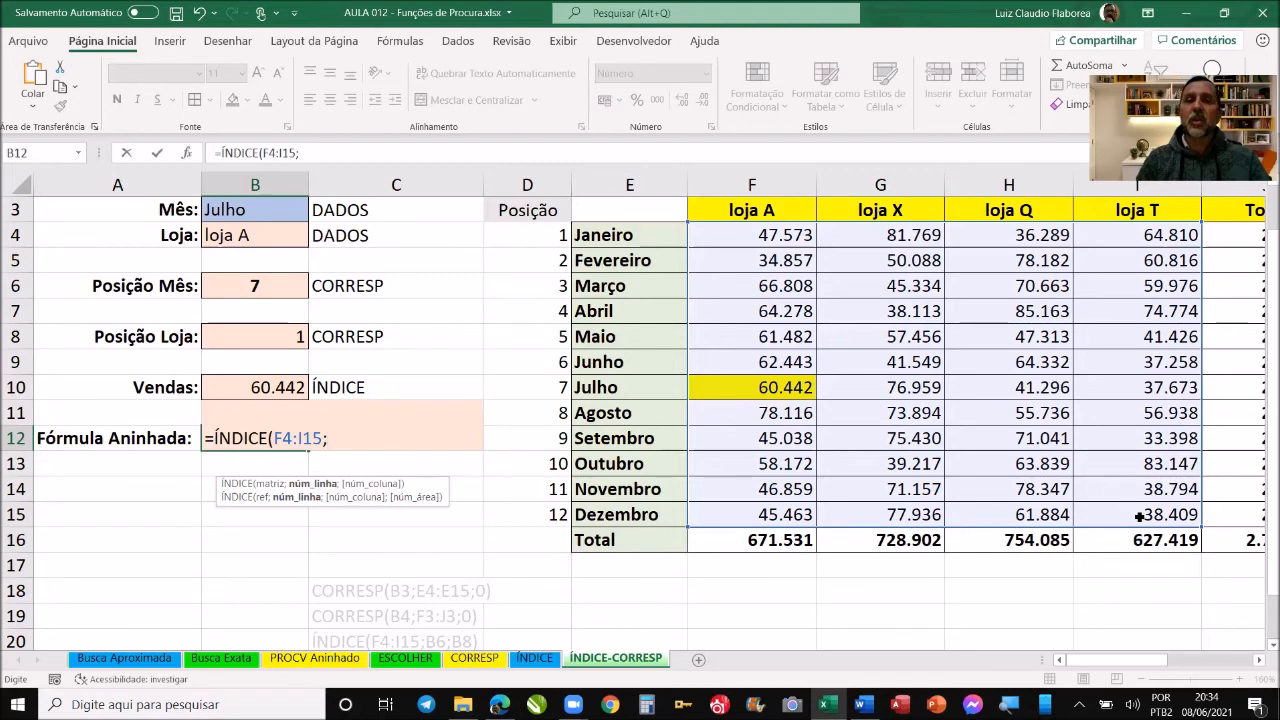
- Nest CORRESP(B3;E4:E15;0) as the row number argument of the ÍNDICE formula in B12
{"action": "type", "text": "CO"}
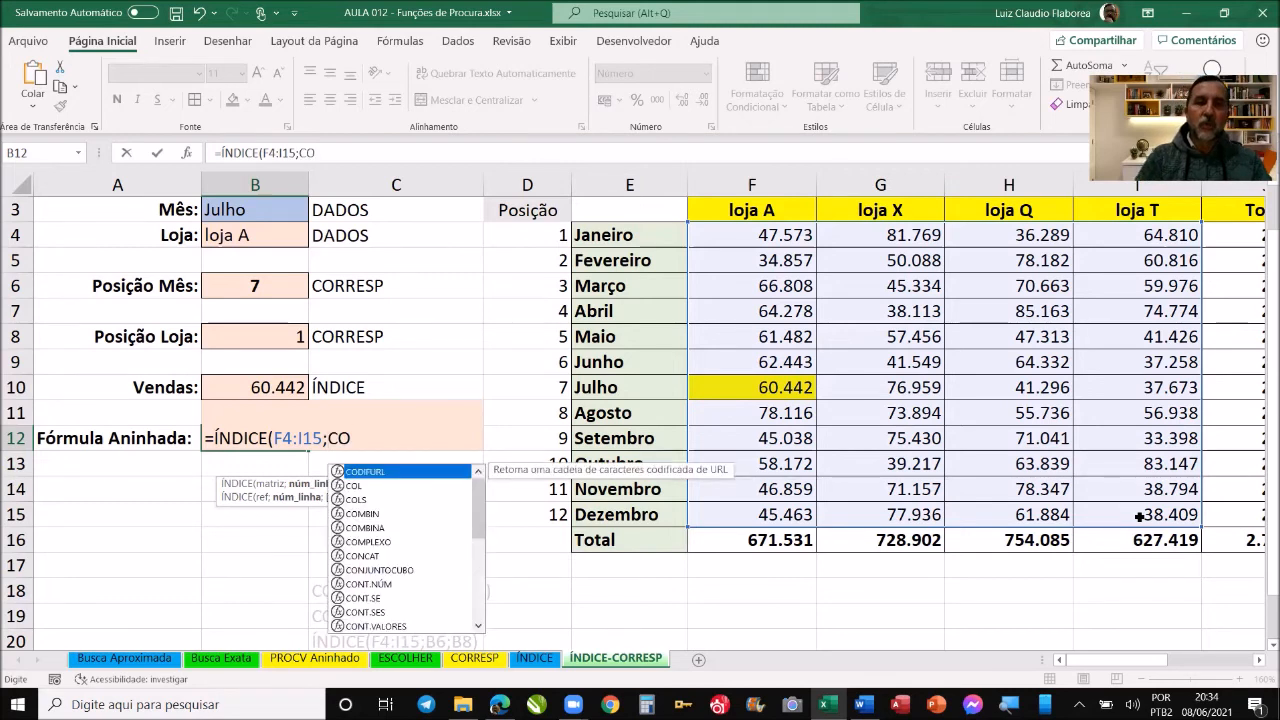
{"action": "type", "text": "RR"}
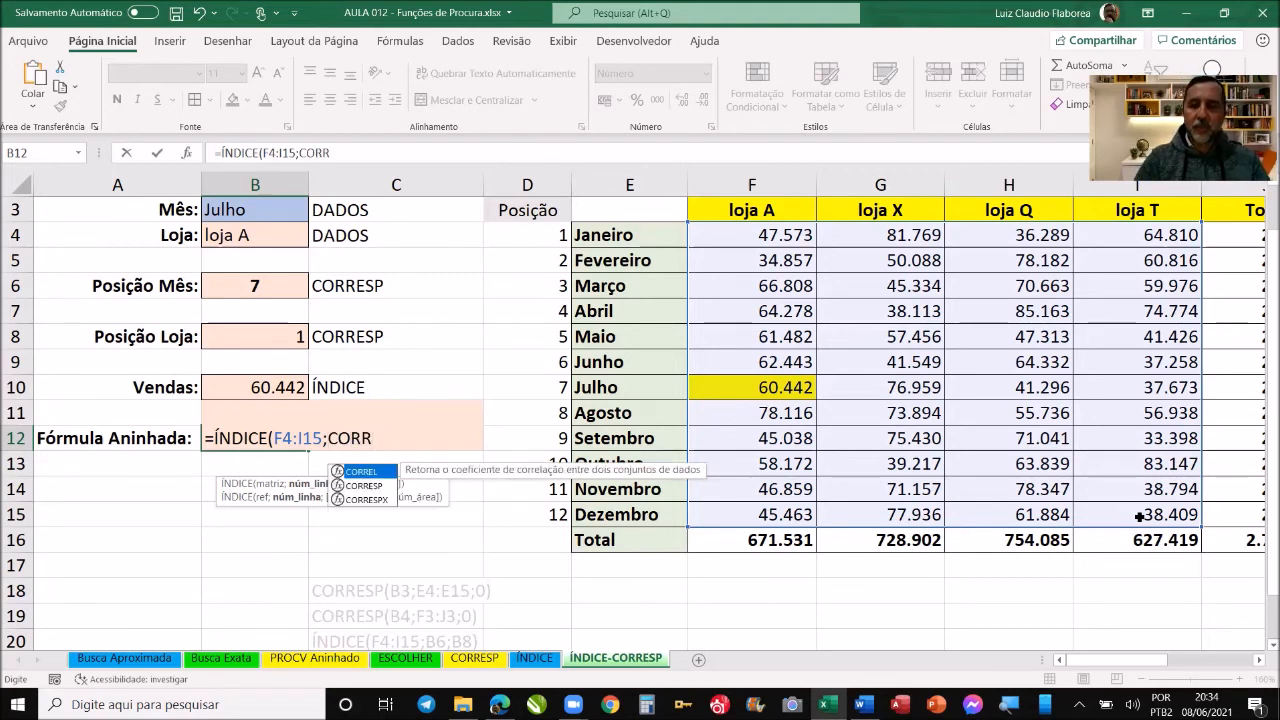
{"action": "key", "text": "Down"}
{"action": "key", "text": "Tab"}
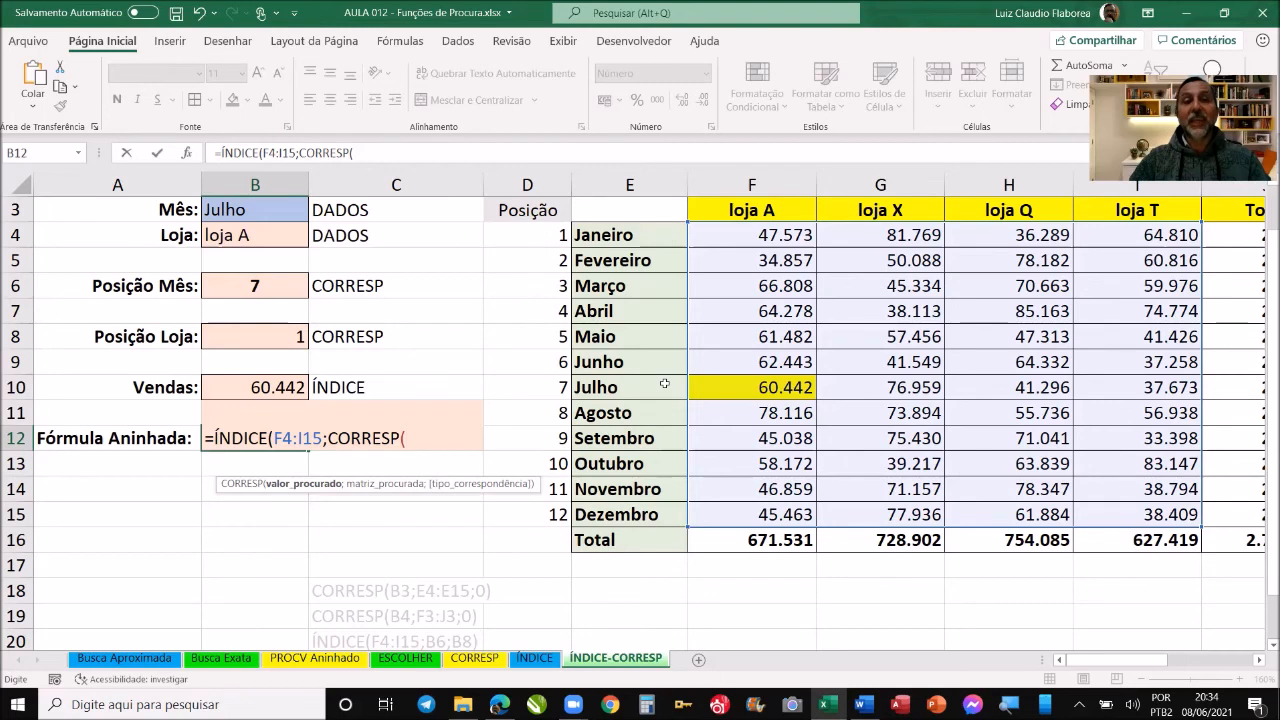
{"action": "left_click", "coordinate": [285, 210]}
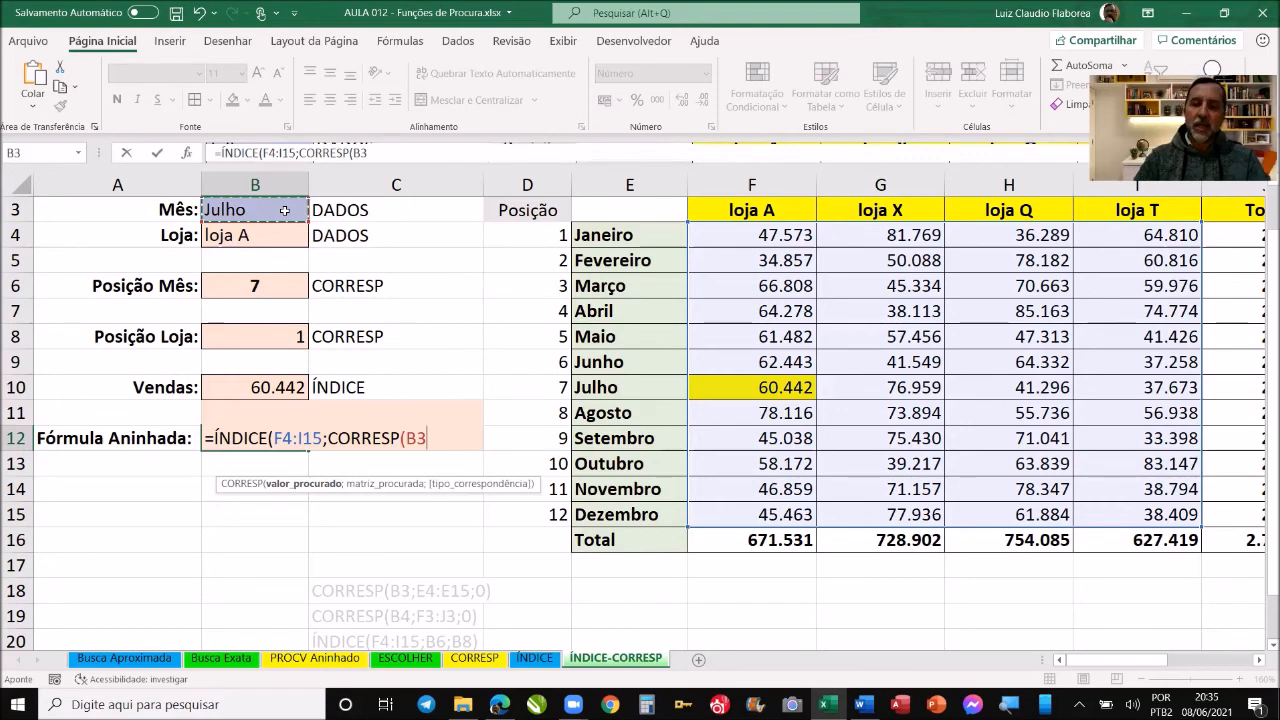
{"action": "type", "text": ";"}
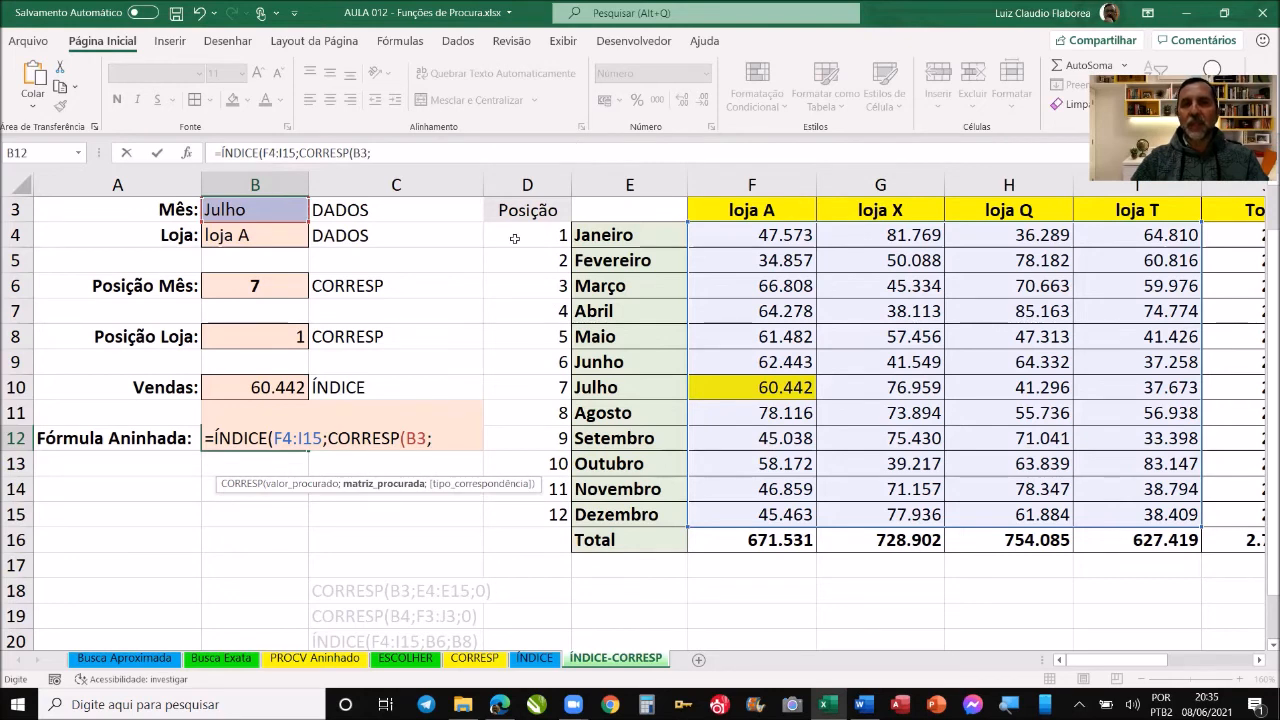
{"action": "left_click_drag", "start_coordinate": [620, 235], "coordinate": [620, 514]}
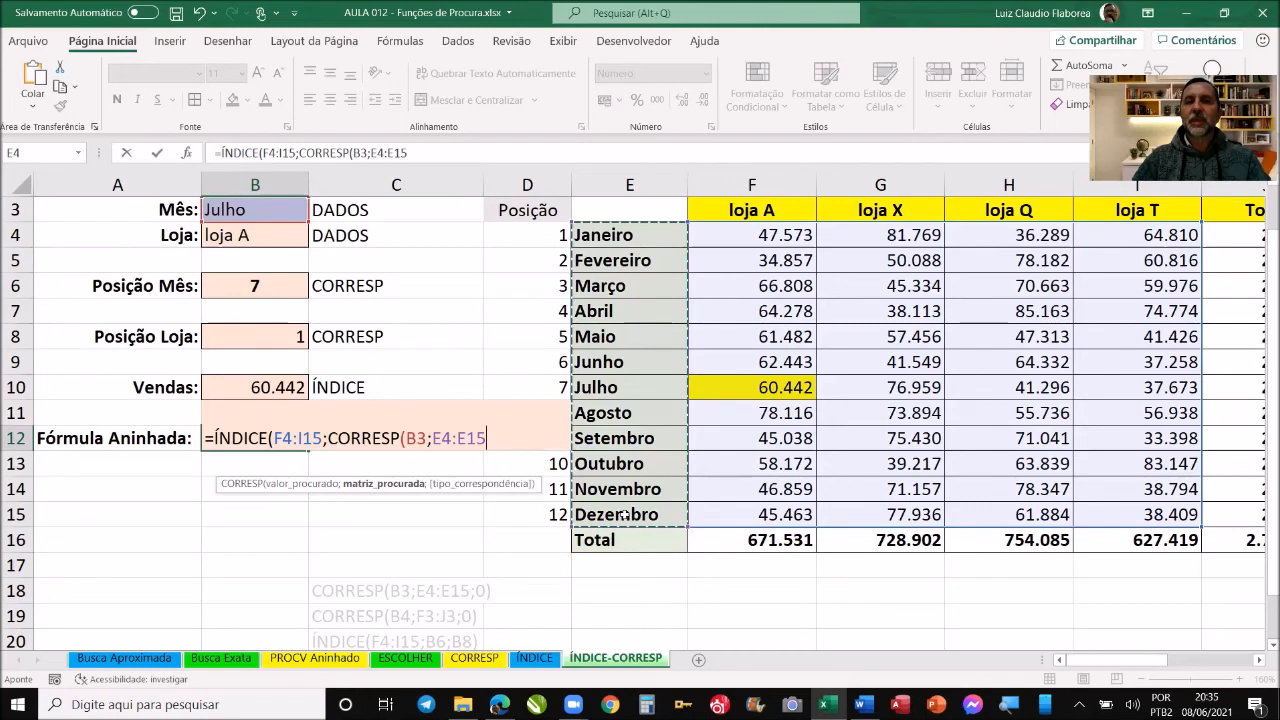
{"action": "type", "text": ";"}
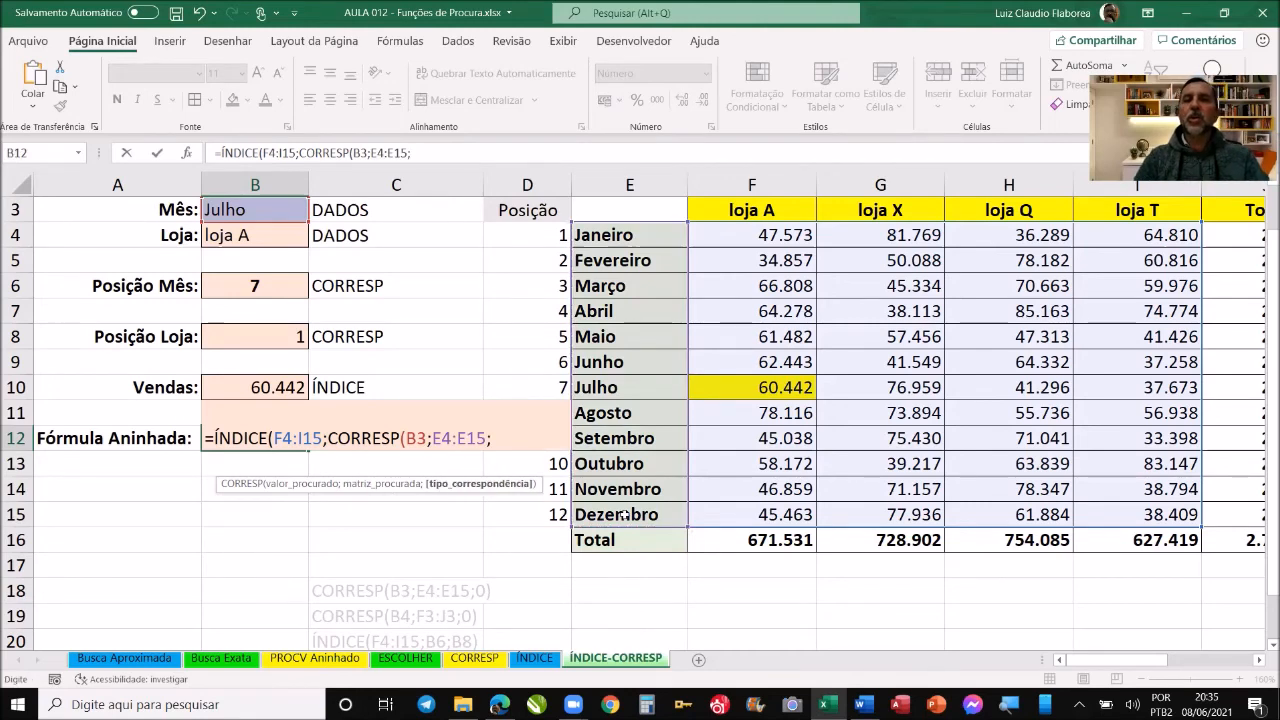
{"action": "type", "text": "0)"}
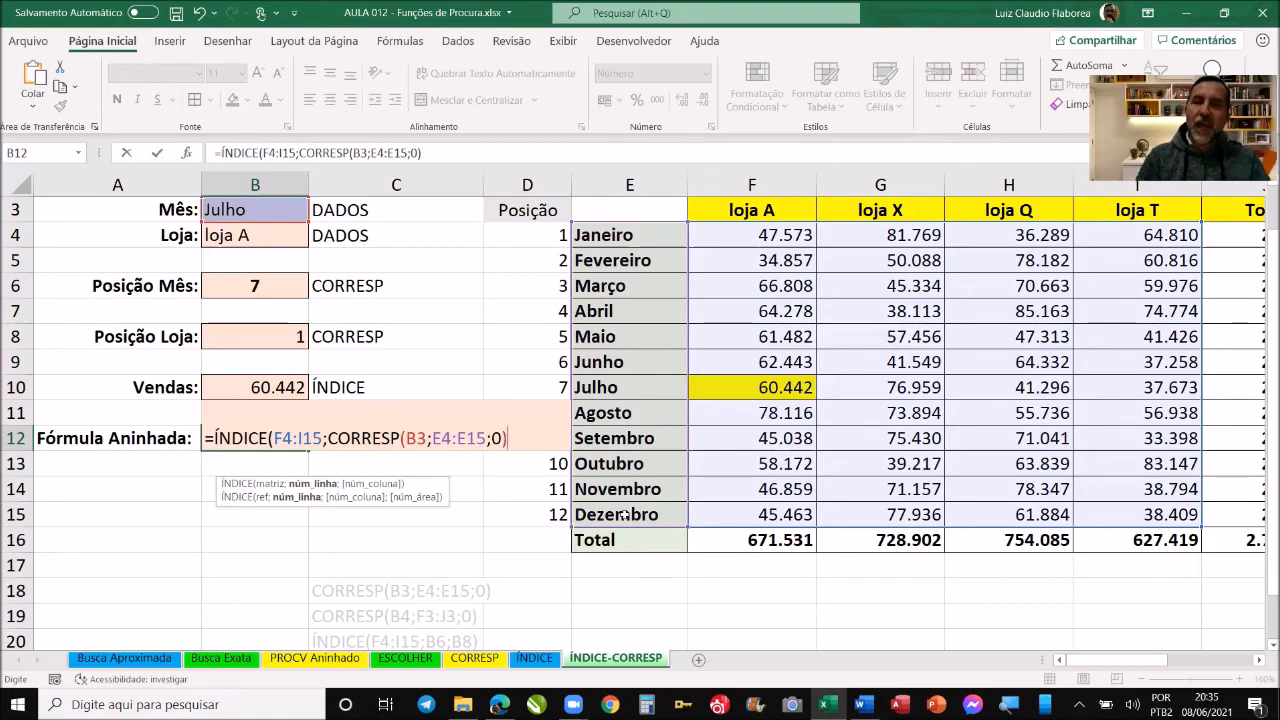
- Start a second CORRESP as the column number argument of the ÍNDICE formula in B12, looking up the store in B4
{"action": "type", "text": ";"}
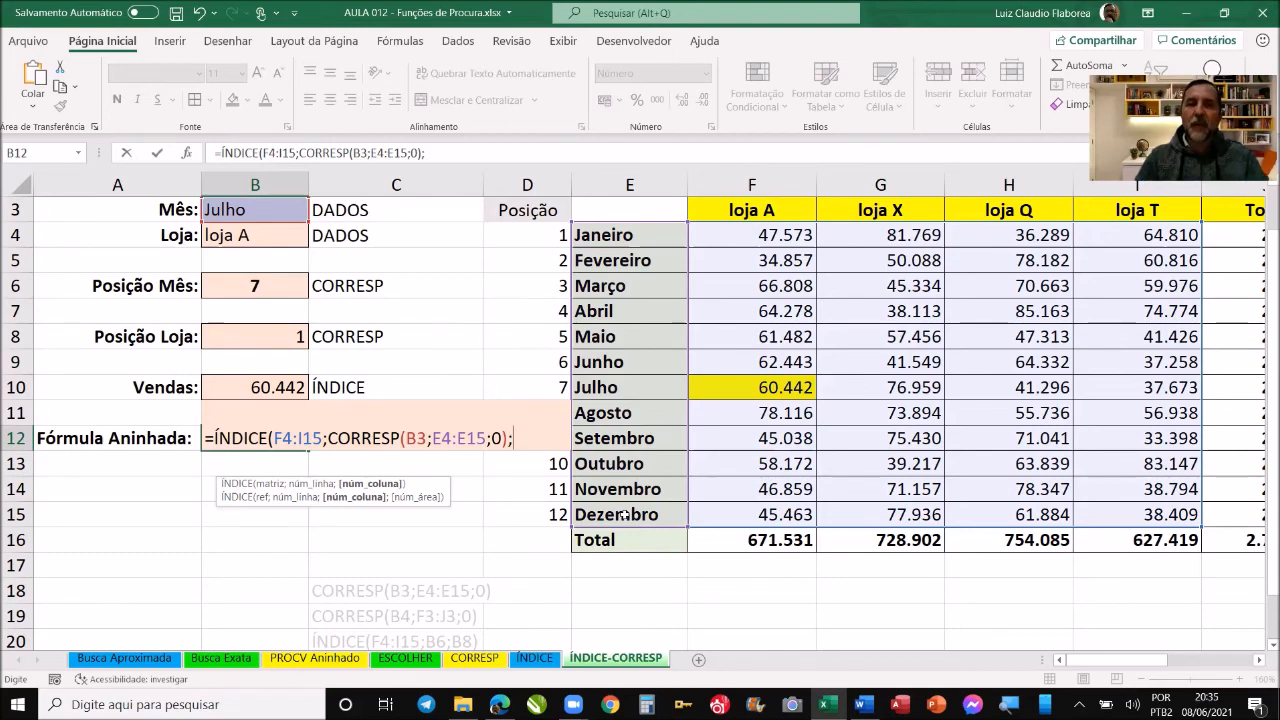
{"action": "type", "text": "CO"}
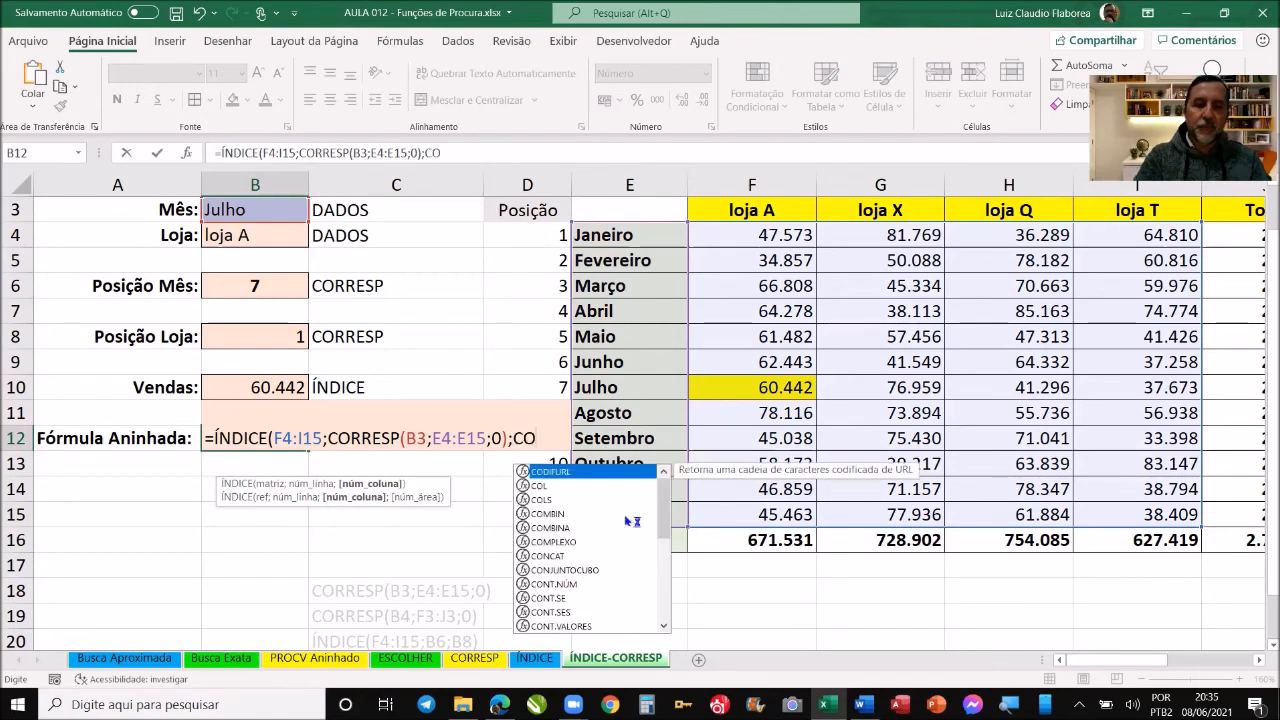
{"action": "type", "text": "RR"}
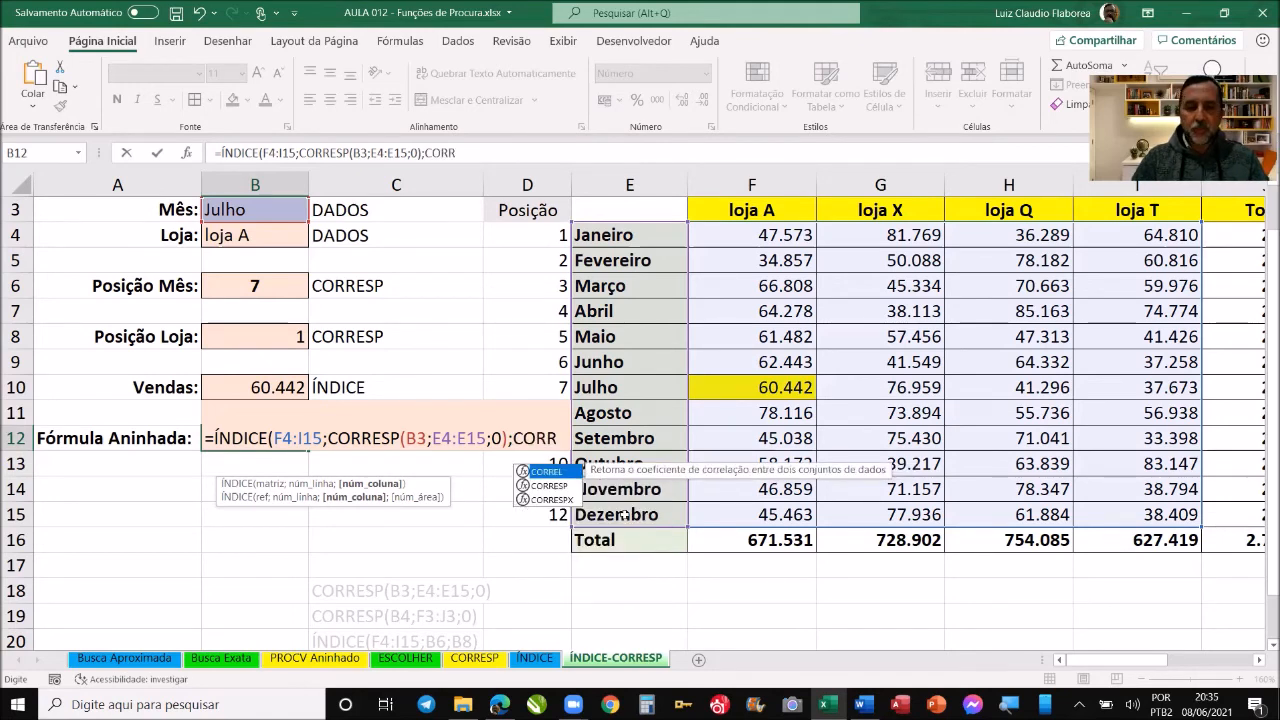
{"action": "key", "text": "Tab"}
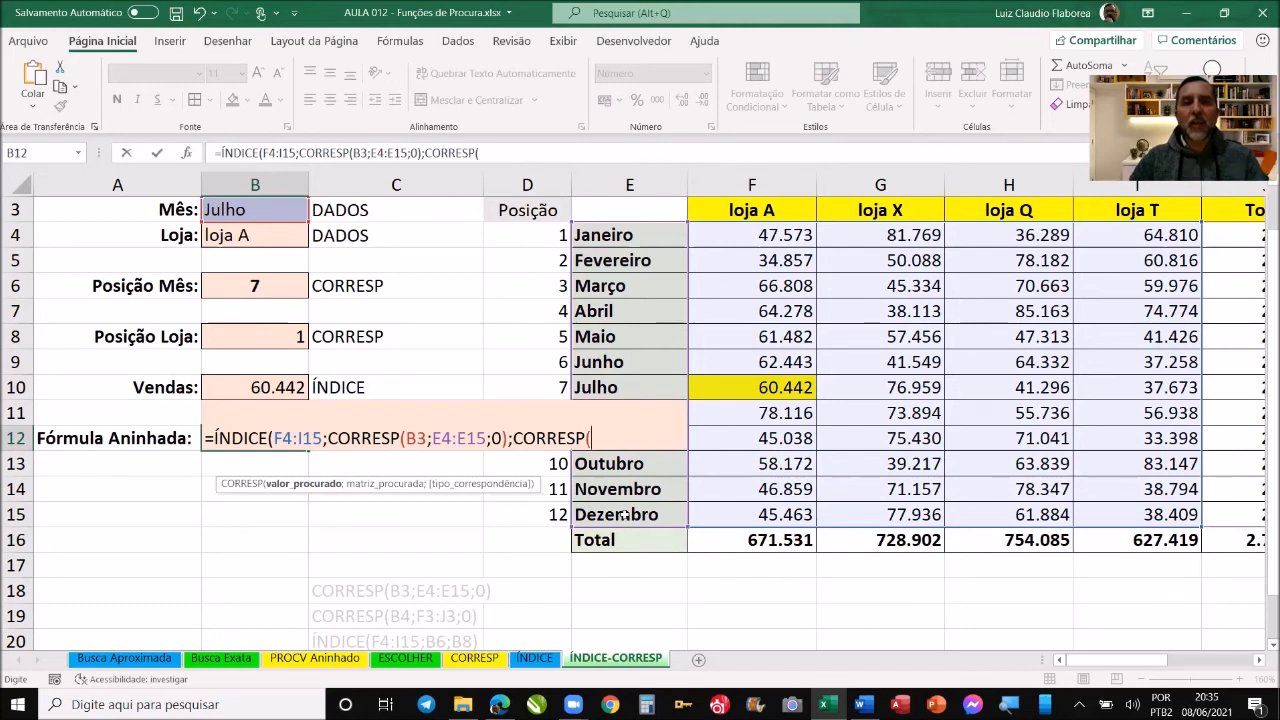
{"action": "left_click", "coordinate": [258, 235]}
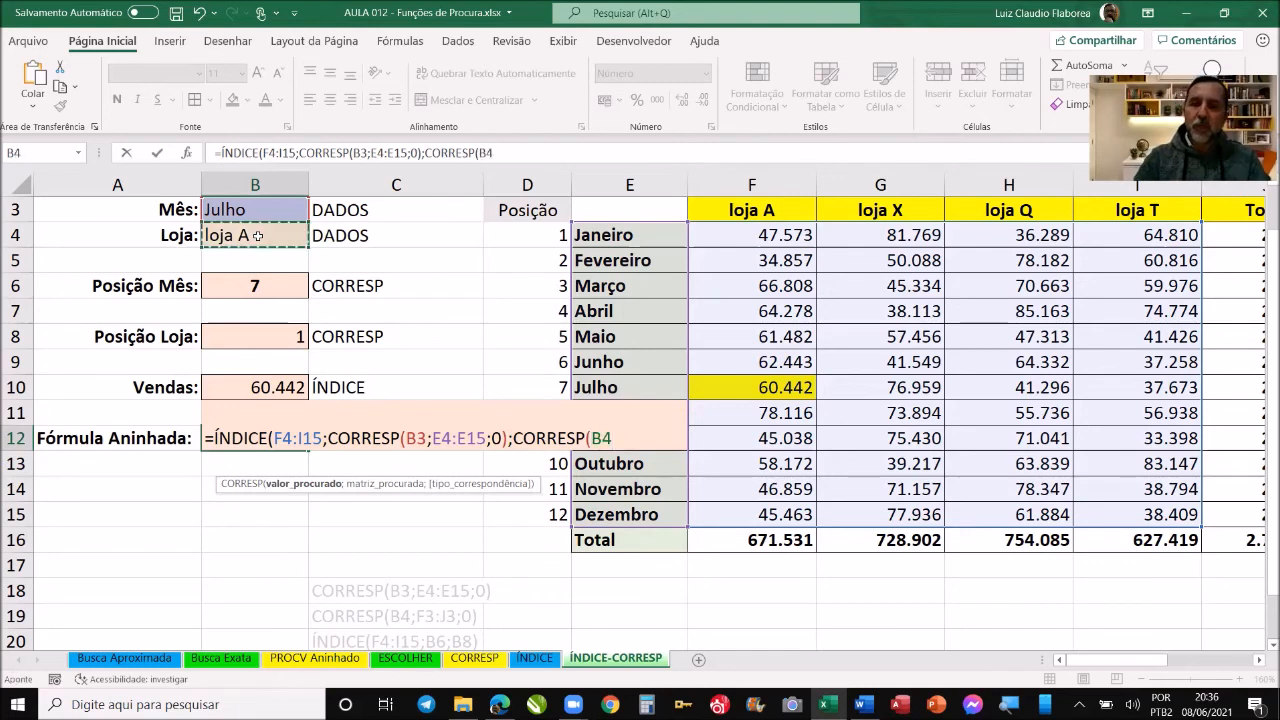
- Complete the second CORRESP in B12 with F3:I3 and match type 0, close the ÍNDICE formula, and compare it with Vendas
{"action": "type", "text": ";0);"}
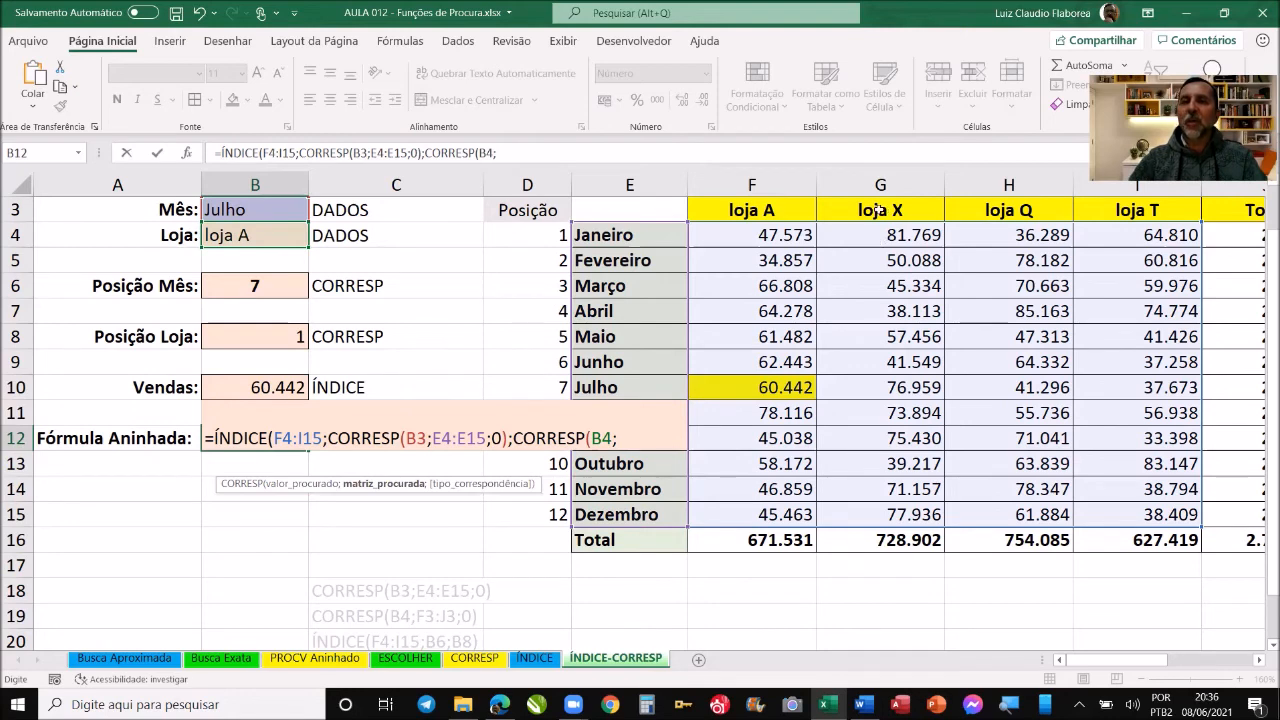
{"action": "left_click", "coordinate": [803, 207]}
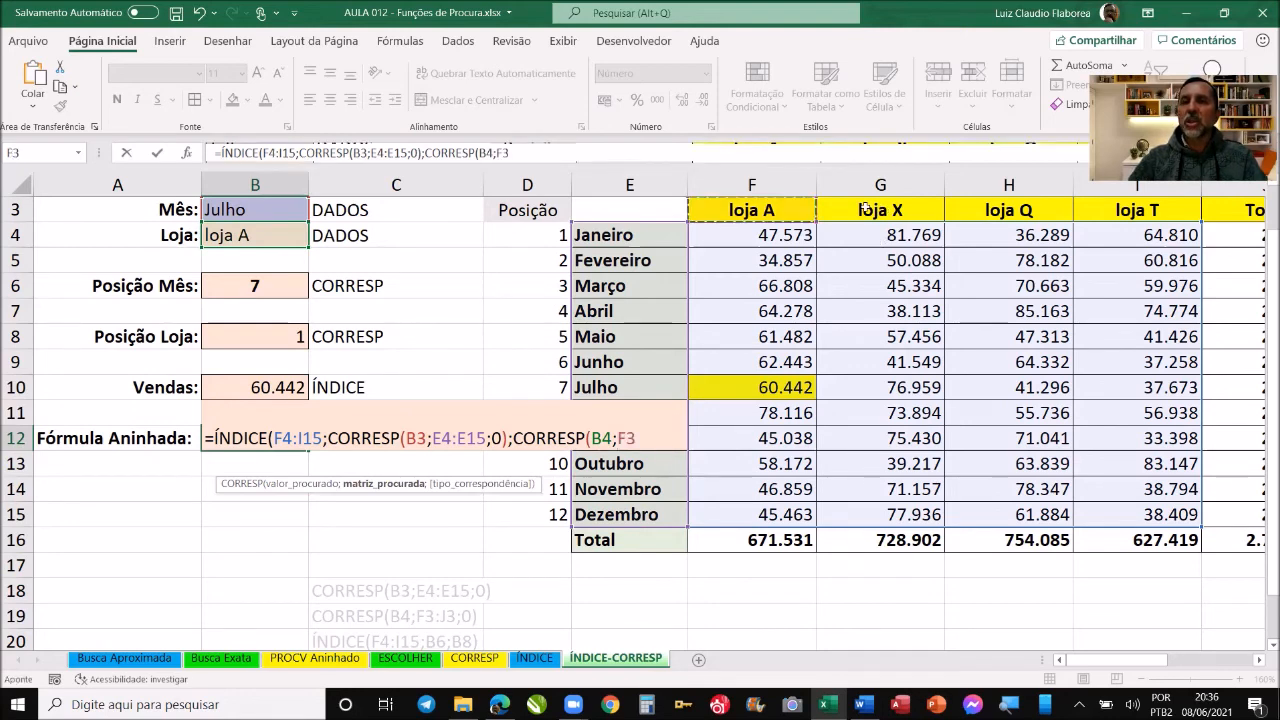
{"action": "left_click_drag", "start_coordinate": [898, 208], "coordinate": [1108, 208]}
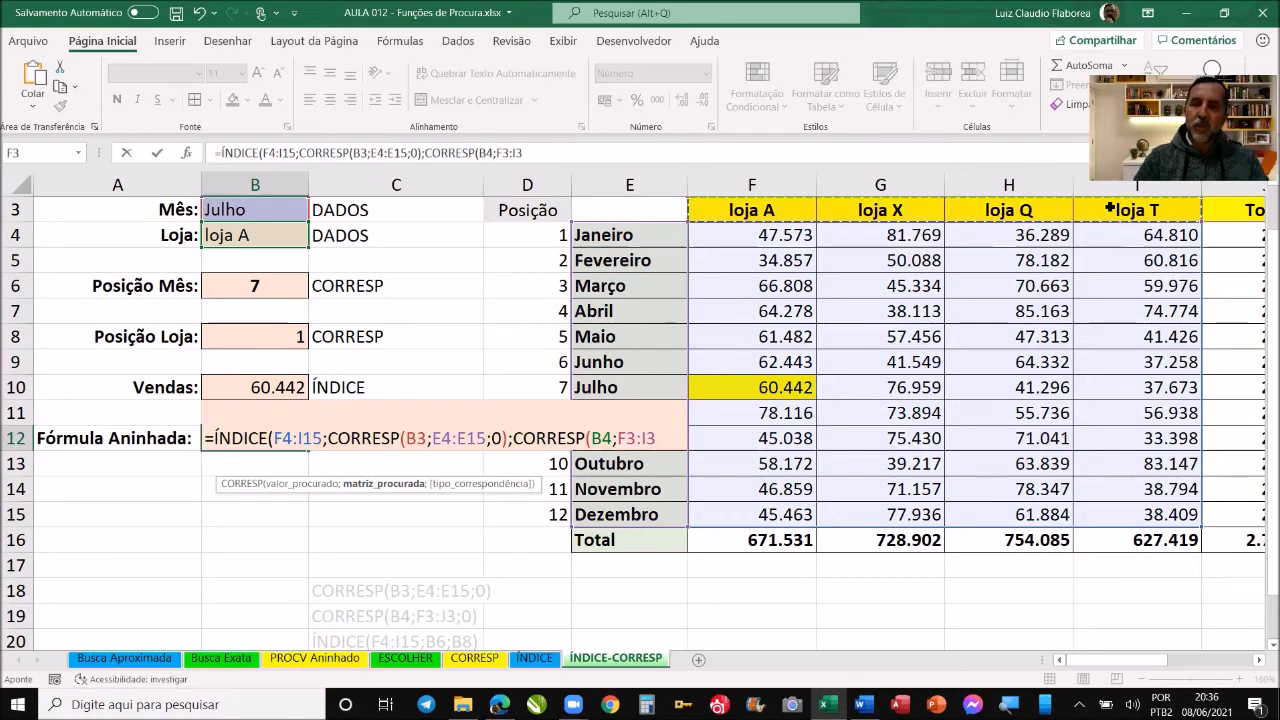
{"action": "type", "text": ";"}
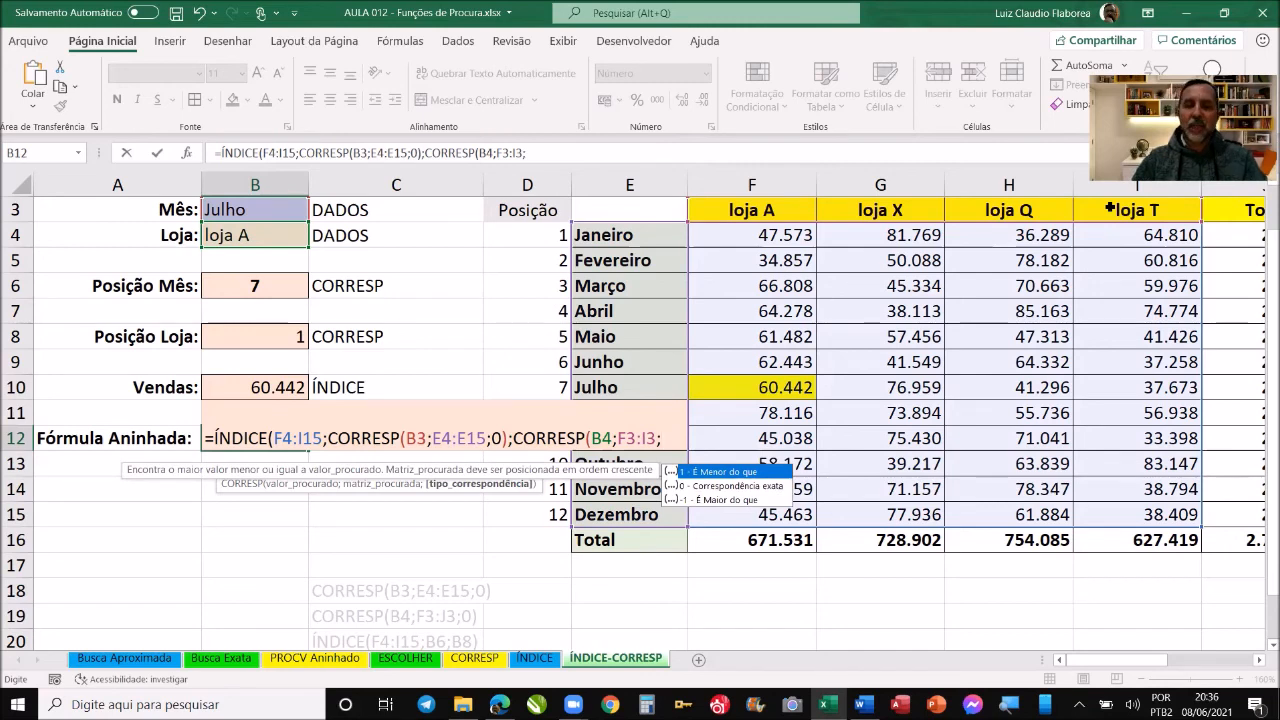
{"action": "type", "text": "0"}
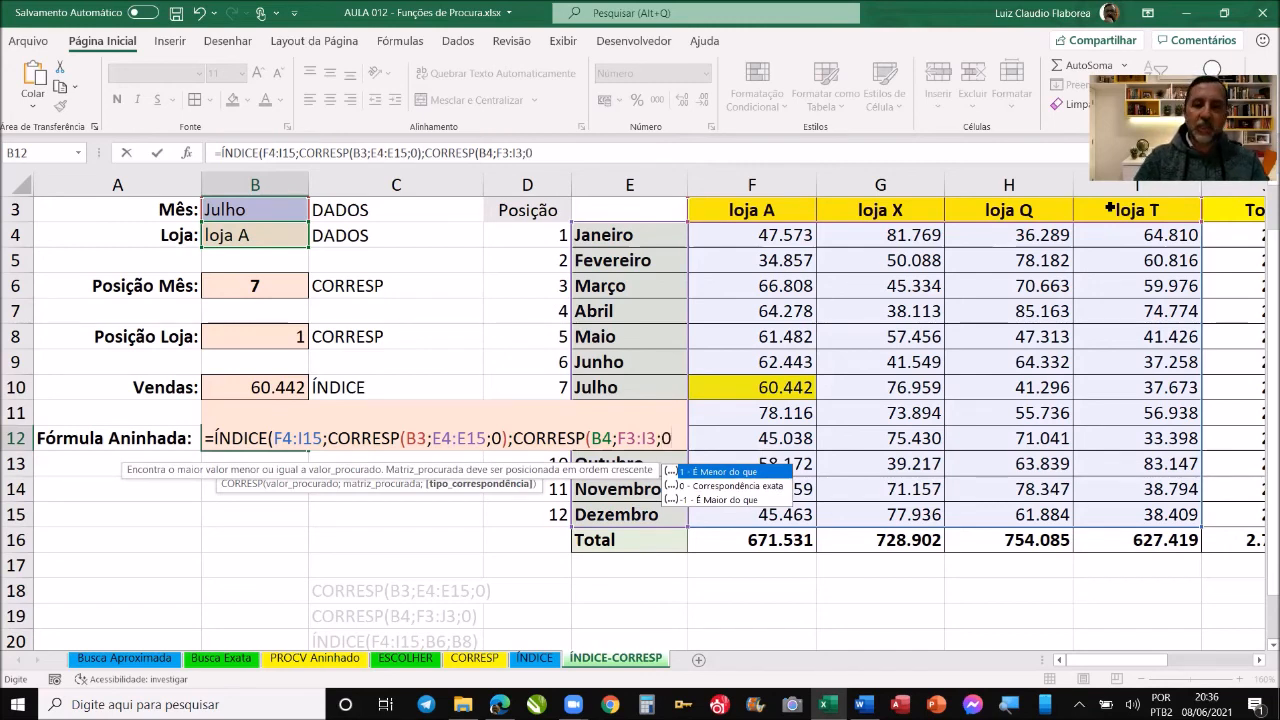
{"action": "type", "text": ")"}
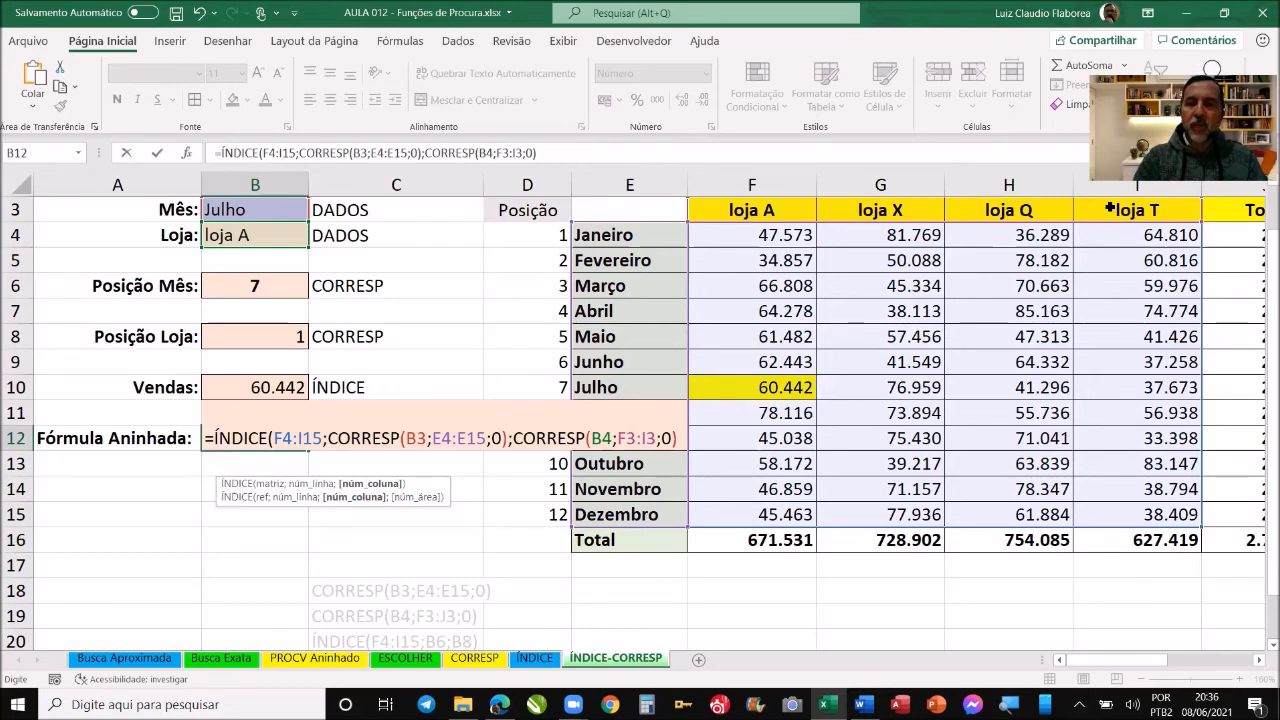
{"action": "type", "text": ")"}
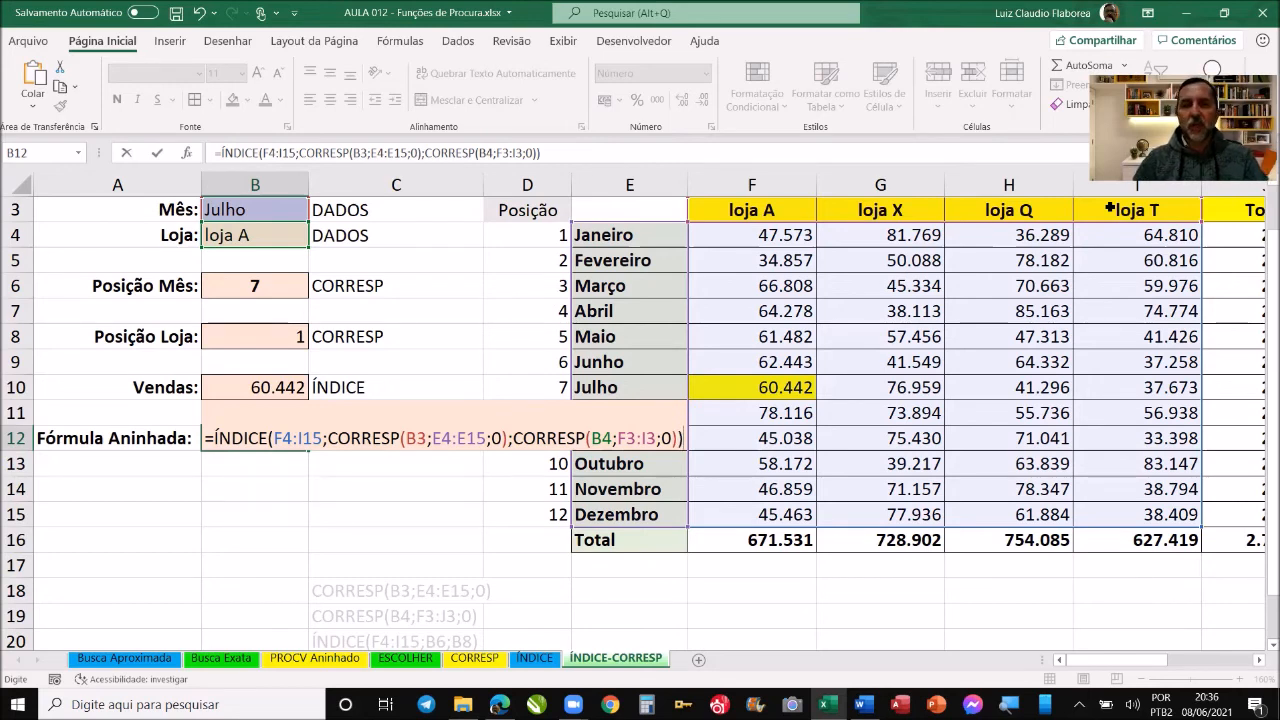
{"action": "key", "text": "Return"}
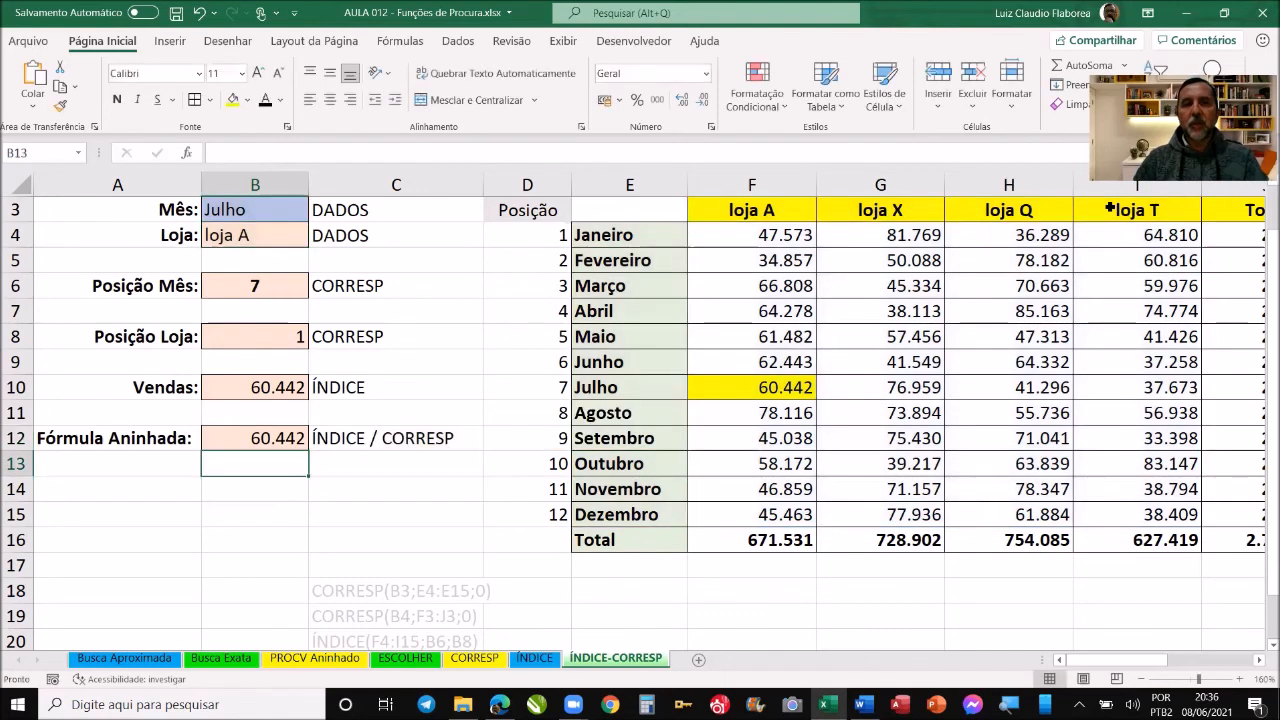
{"action": "left_click", "coordinate": [295, 390]}
{"action": "left_click", "coordinate": [285, 446]}
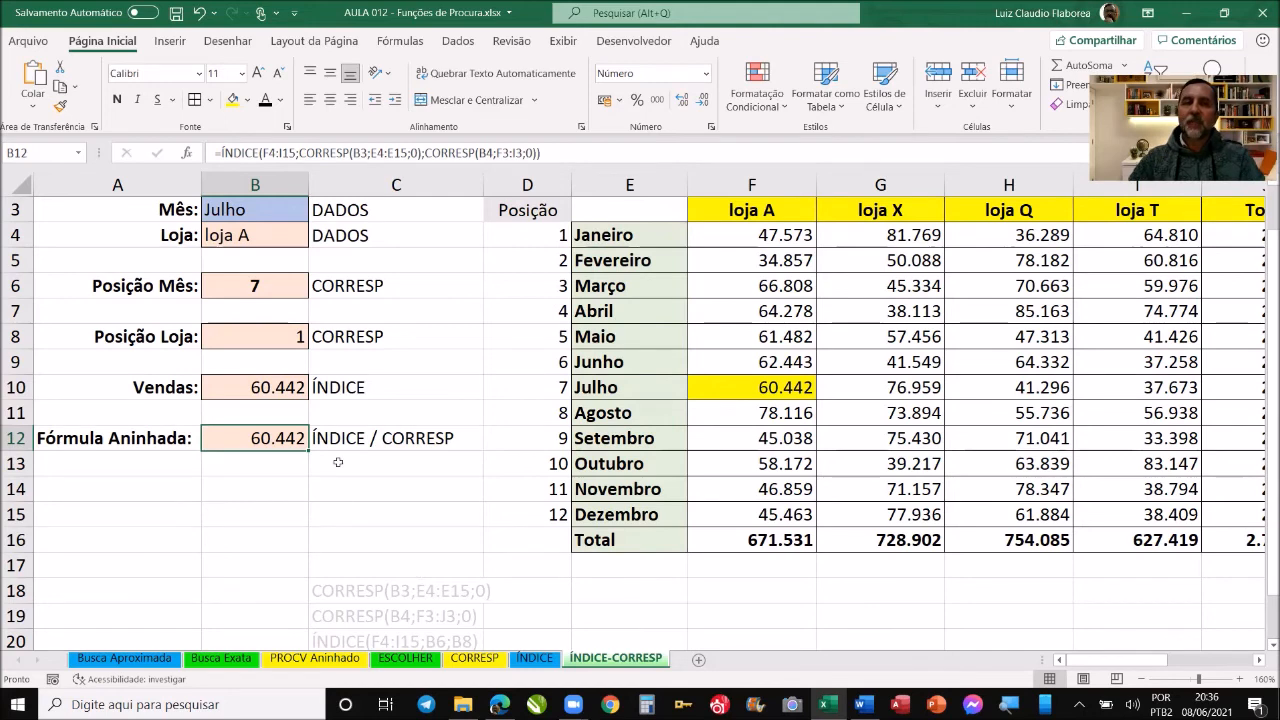
- Set the Loja in B4 to loja Q and trace the Julho row and loja Q column in the table to their intersection
{"action": "left_click", "coordinate": [293, 216]}
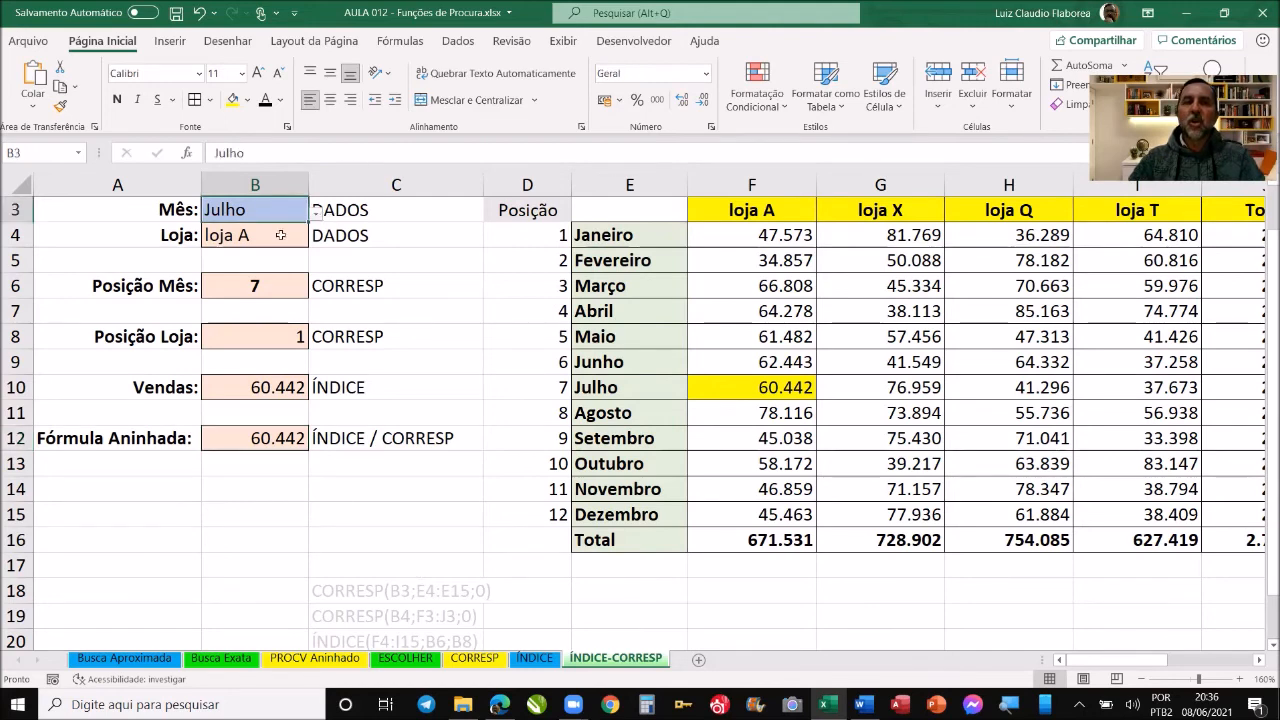
{"action": "left_click", "coordinate": [282, 234]}
{"action": "left_click", "coordinate": [316, 241]}
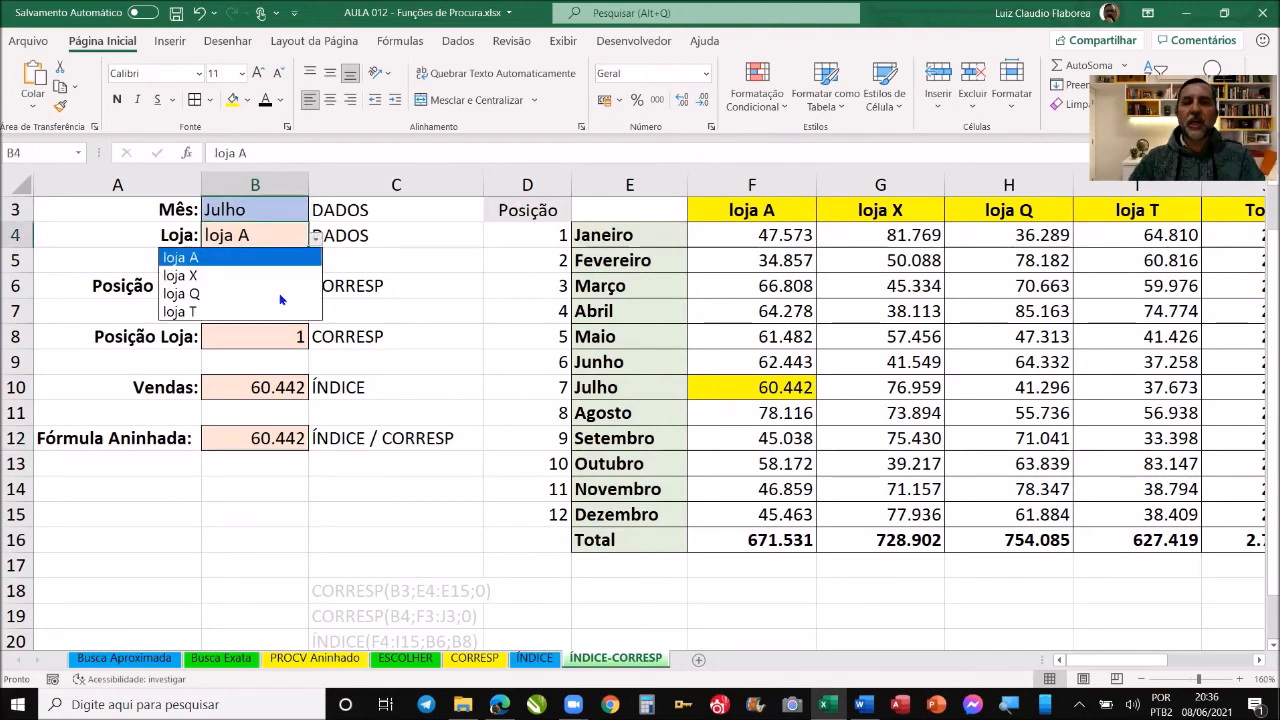
{"action": "left_click", "coordinate": [240, 293]}
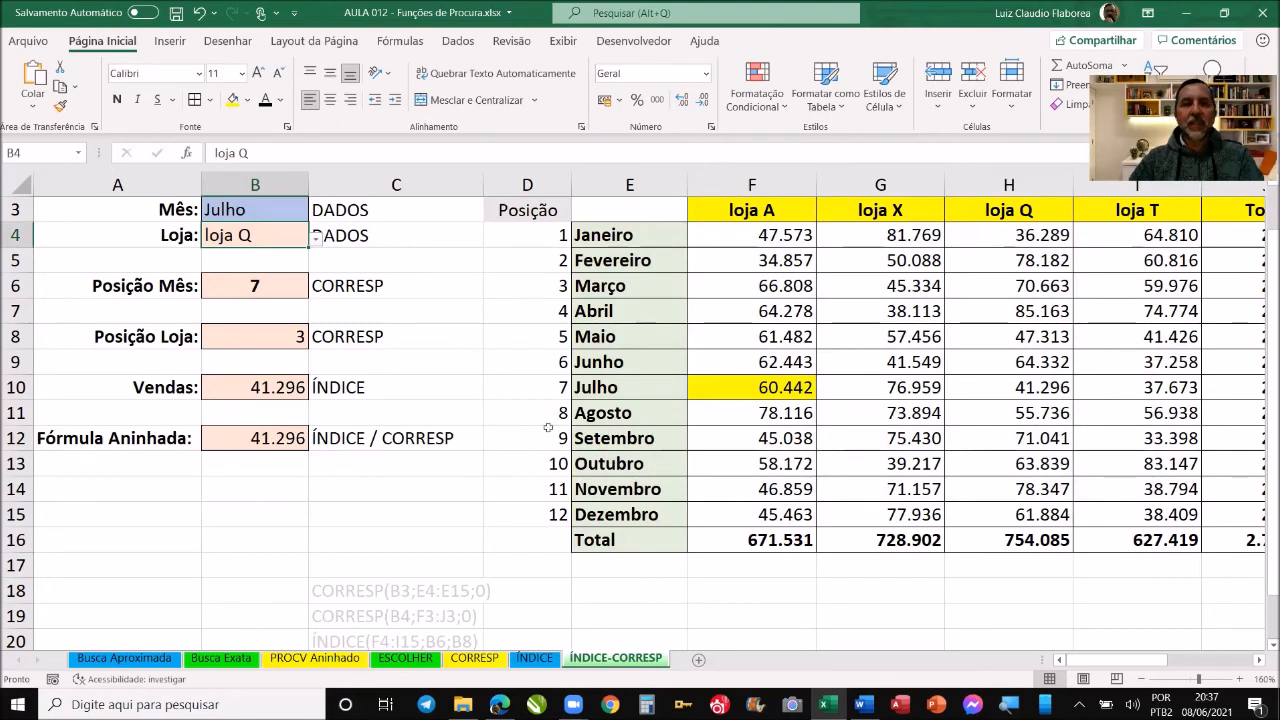
{"action": "left_click_drag", "start_coordinate": [616, 389], "coordinate": [1043, 392]}
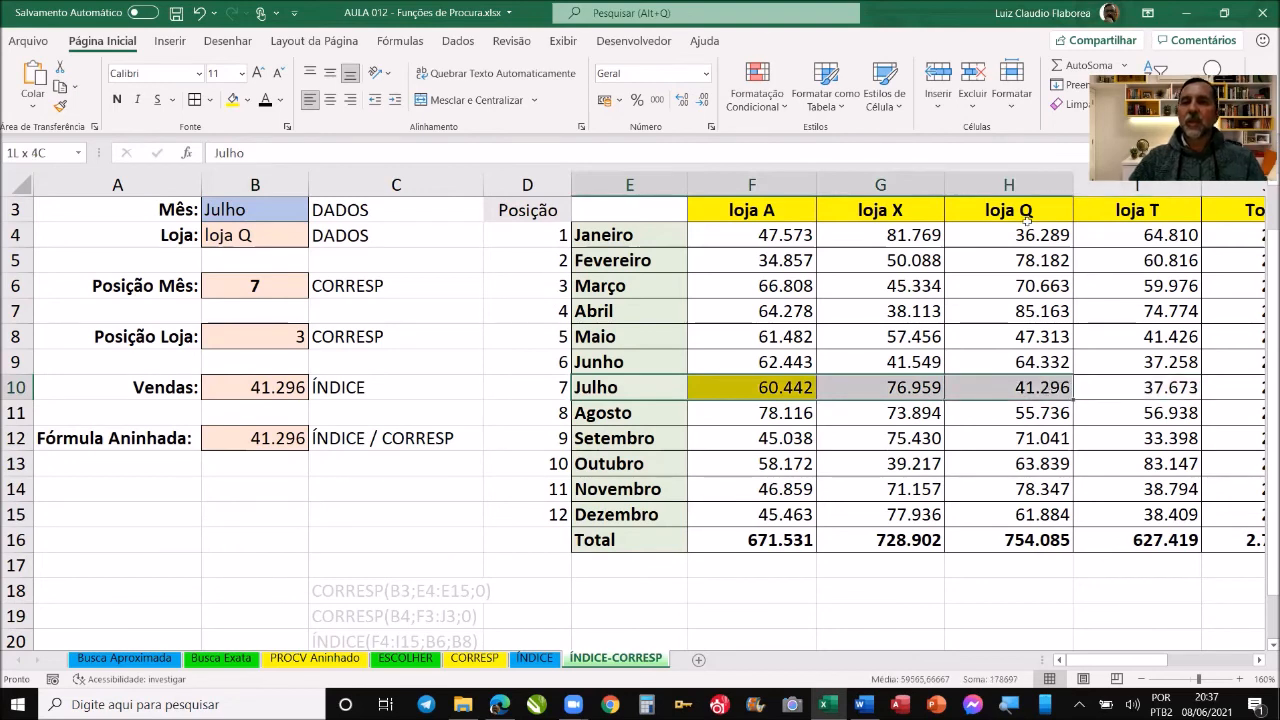
{"action": "left_click_drag", "start_coordinate": [1025, 208], "coordinate": [1040, 389]}
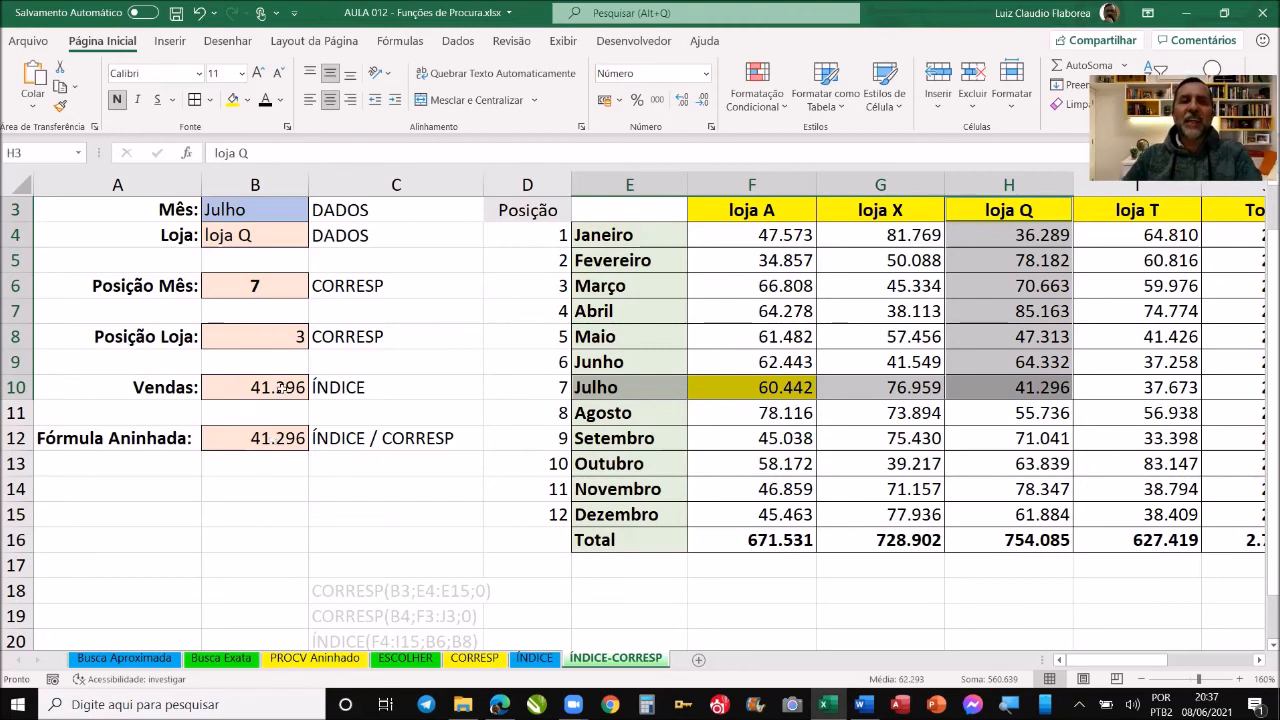
- Review the B6 and B8 arguments of the Vendas formula in B10 and the CORRESP formulas in those two cells
{"action": "left_click", "coordinate": [285, 389]}
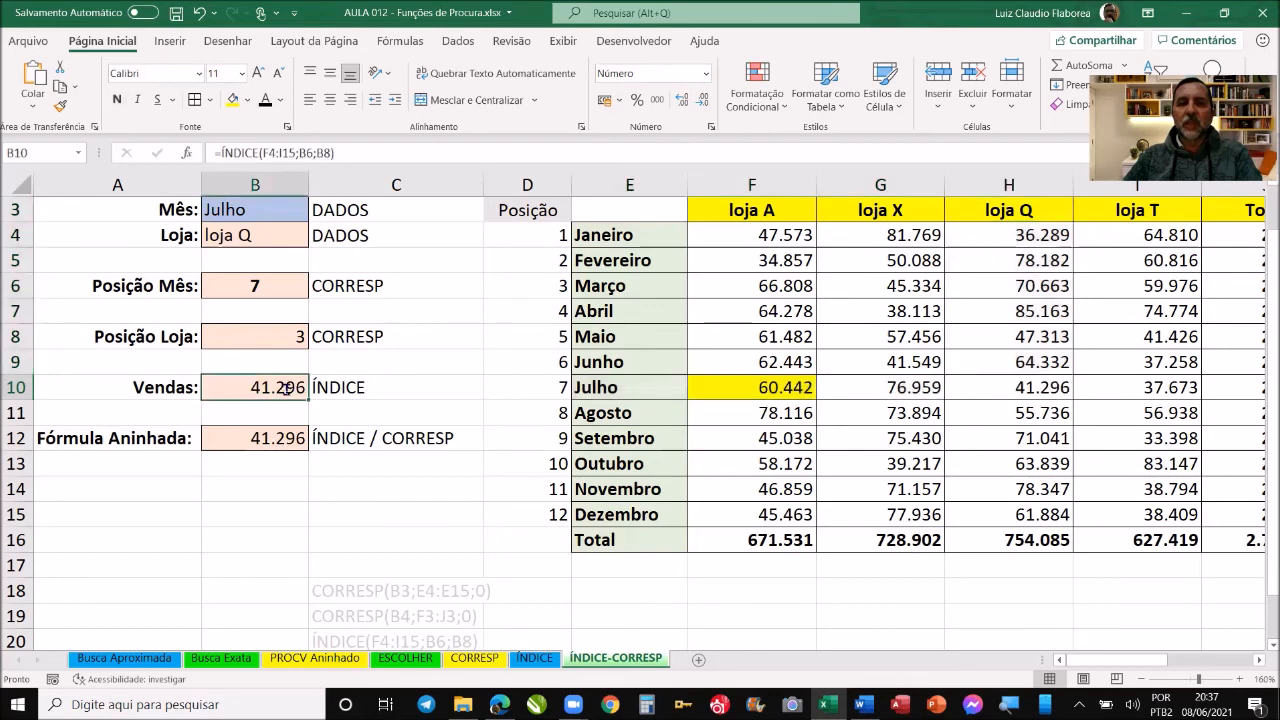
{"action": "double_click", "coordinate": [285, 389]}
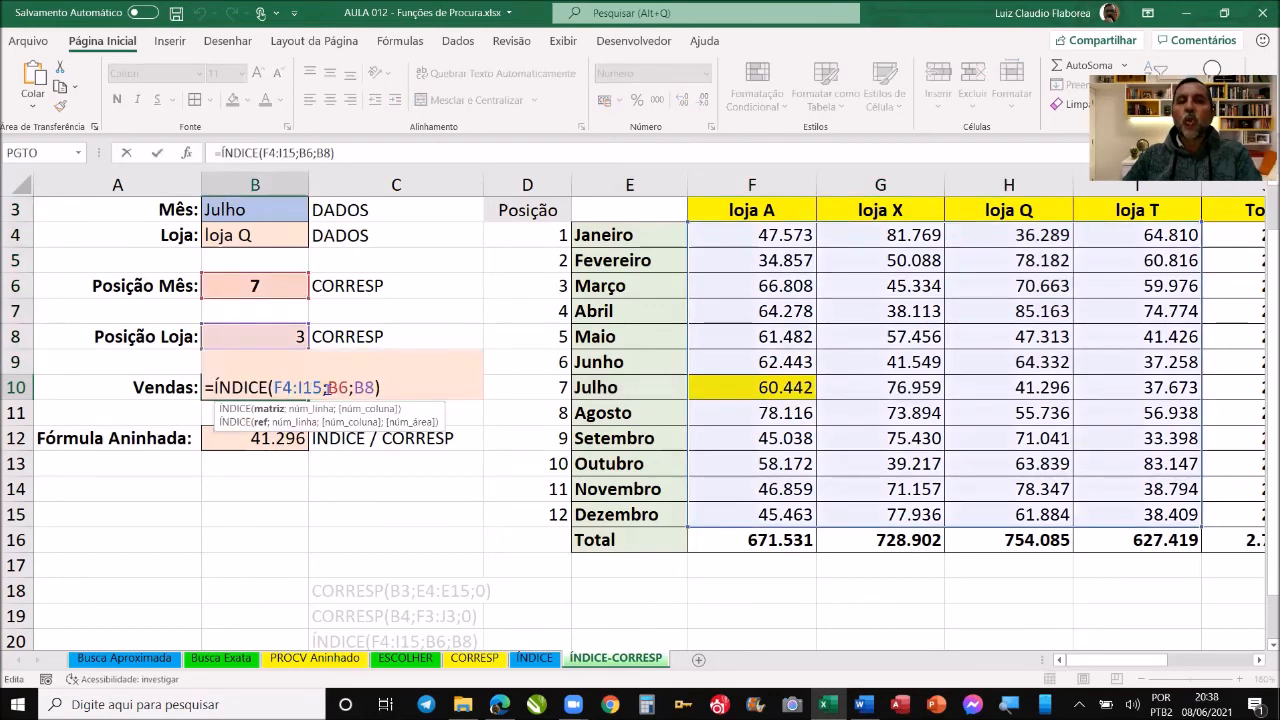
{"action": "left_click_drag", "start_coordinate": [328, 388], "coordinate": [347, 388]}
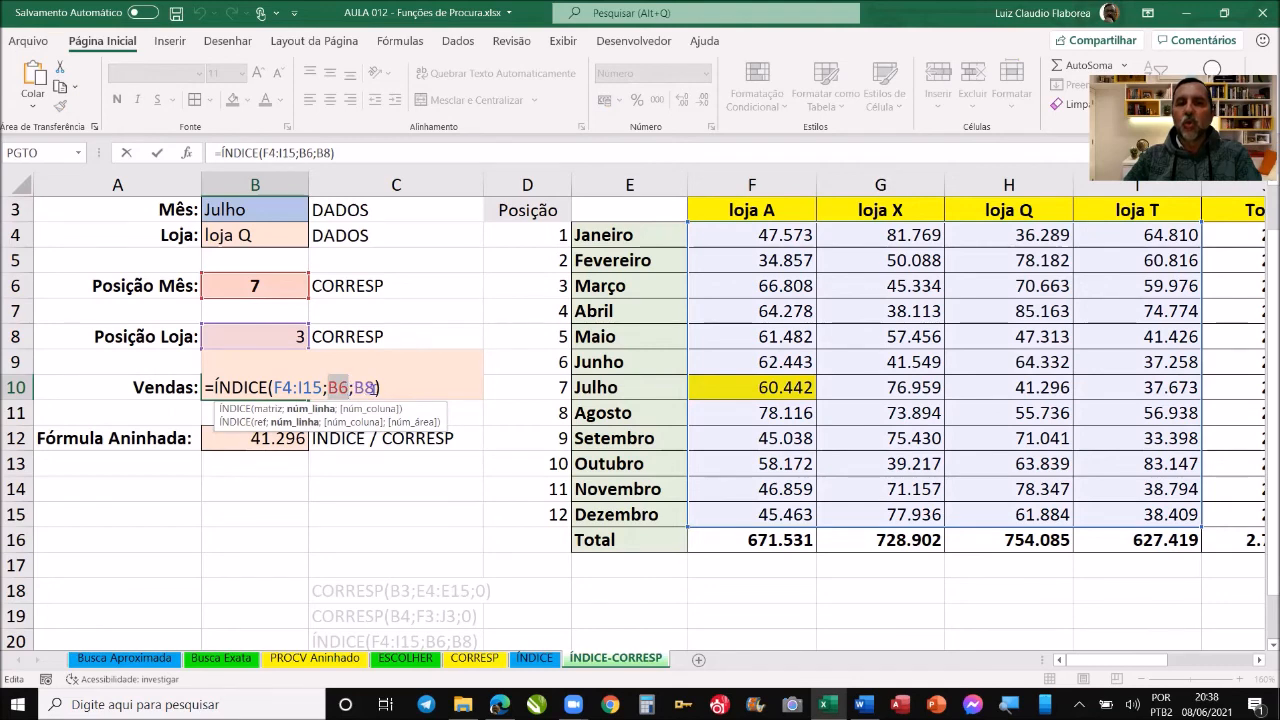
{"action": "double_click", "coordinate": [366, 388]}
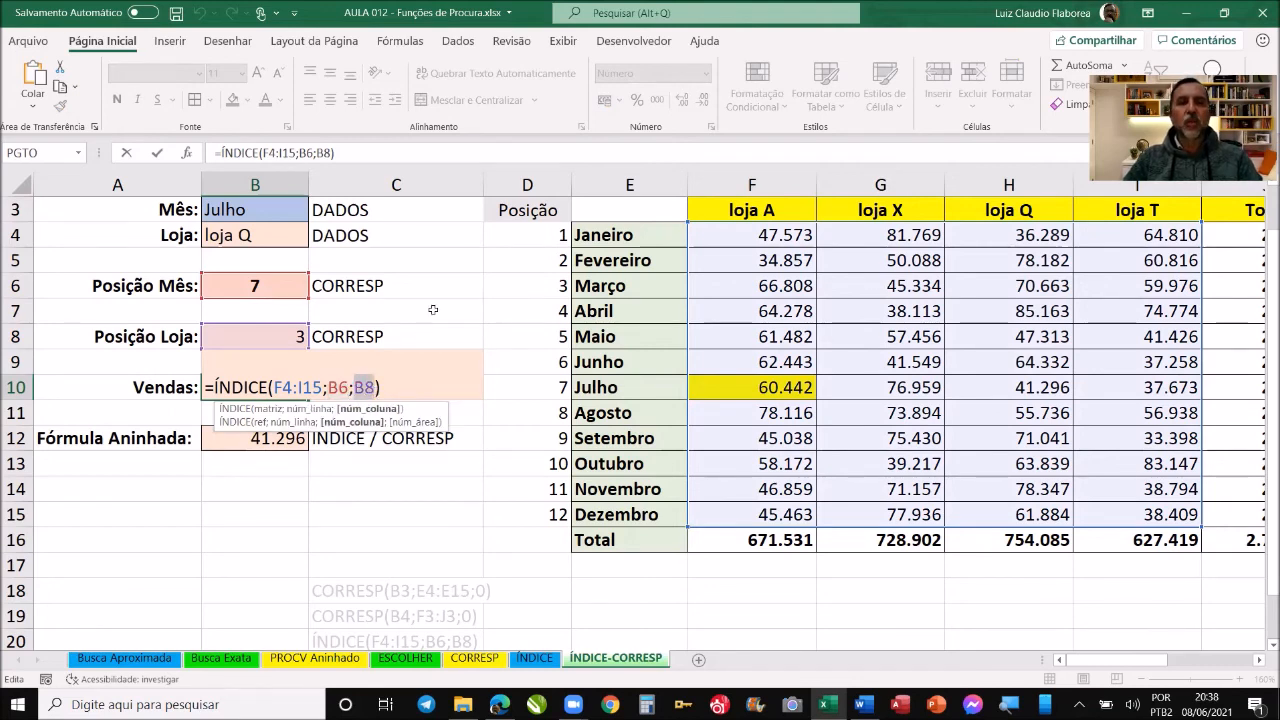
{"action": "key", "text": "ctrl+Return"}
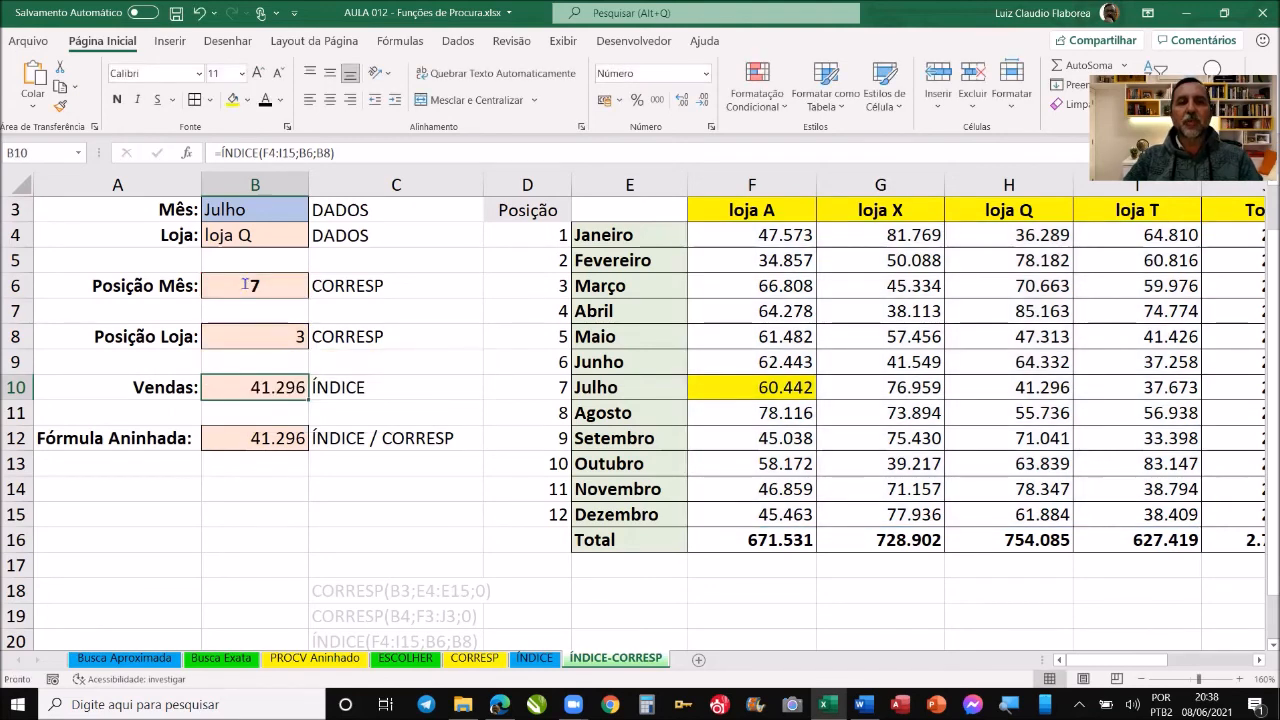
{"action": "double_click", "coordinate": [244, 285]}
{"action": "key", "text": "ctrl+Return"}
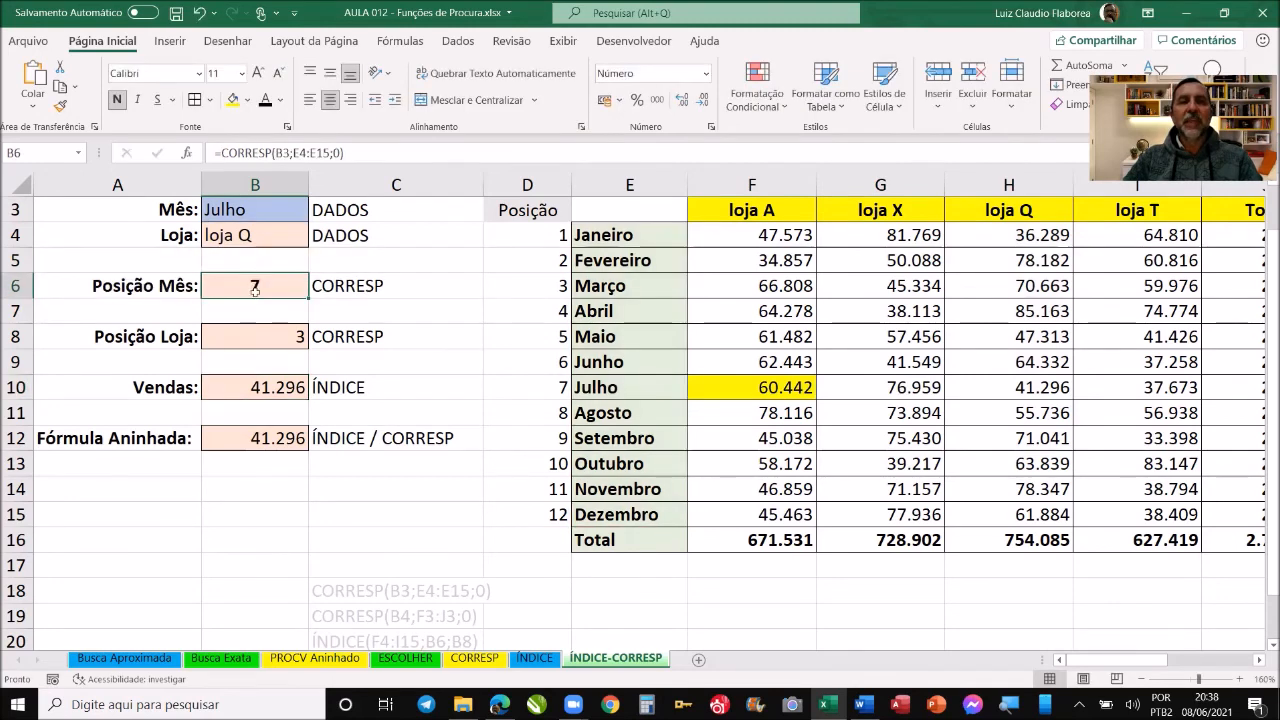
{"action": "left_click", "coordinate": [263, 337]}
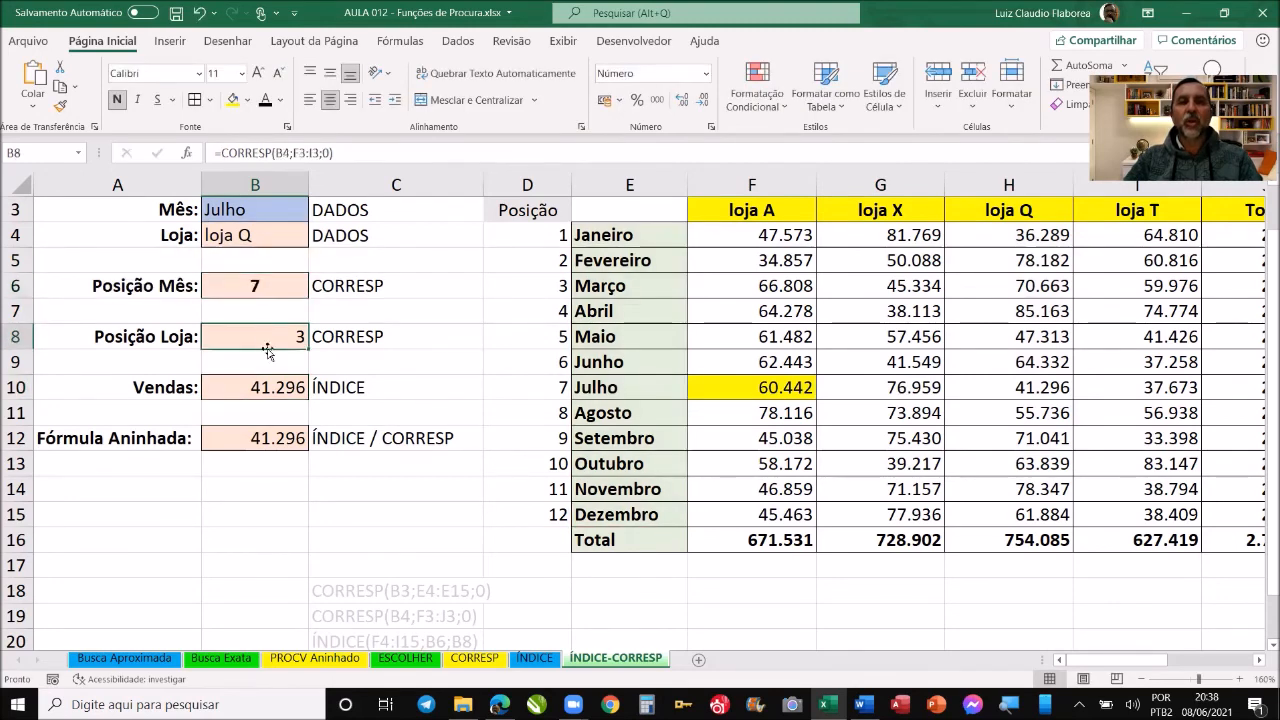
- Examine the row and column references in the Vendas ÍNDICE formula once more, leaving the cell unedited
{"action": "double_click", "coordinate": [303, 387]}
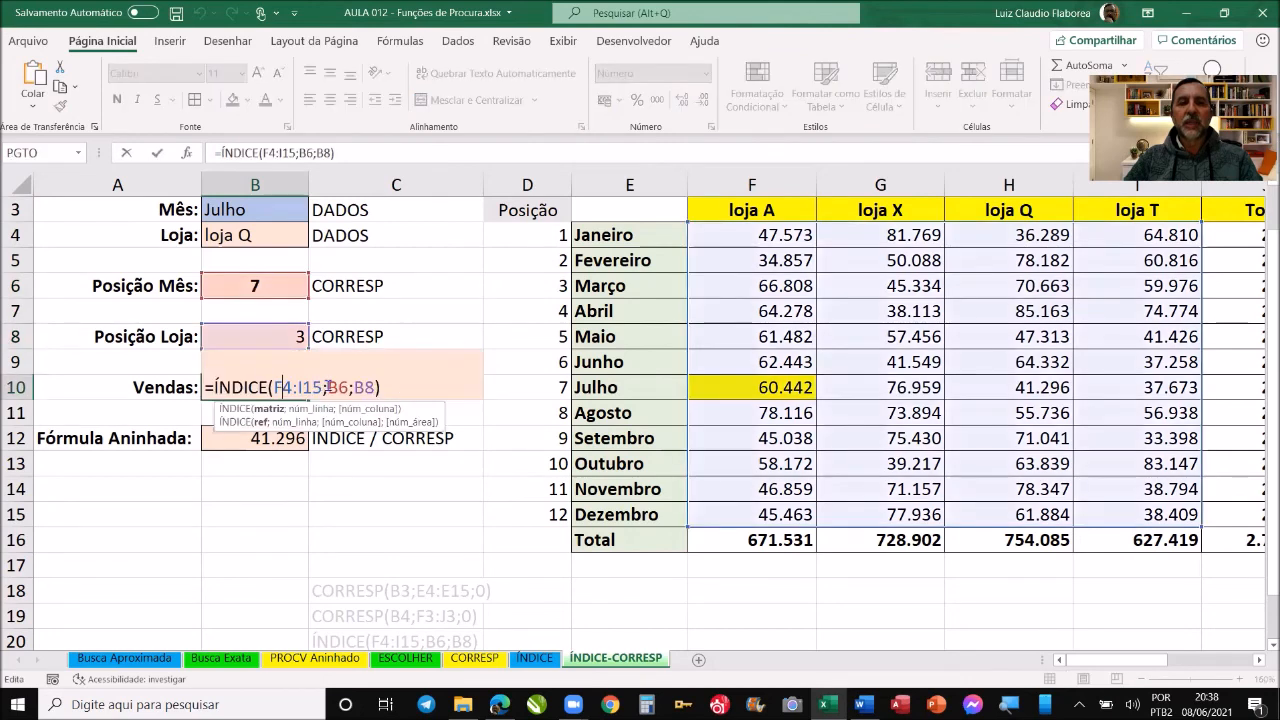
{"action": "left_click_drag", "start_coordinate": [349, 395], "coordinate": [351, 390]}
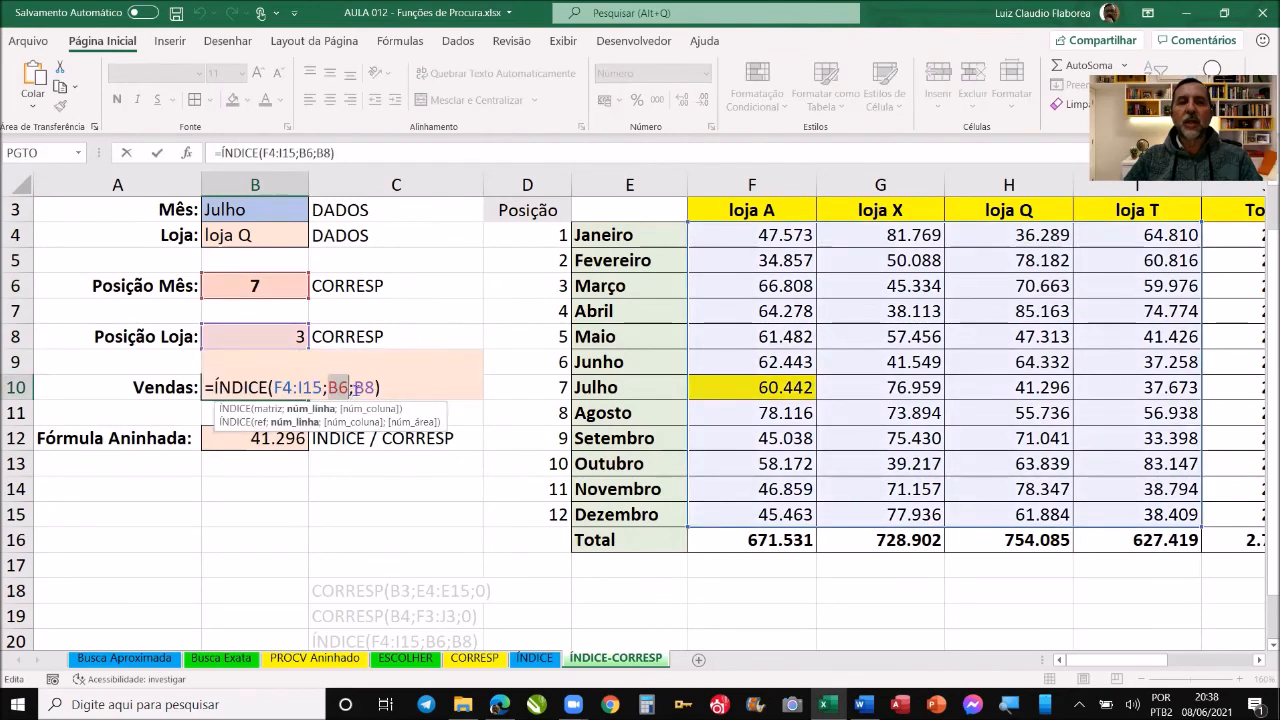
{"action": "double_click", "coordinate": [366, 388]}
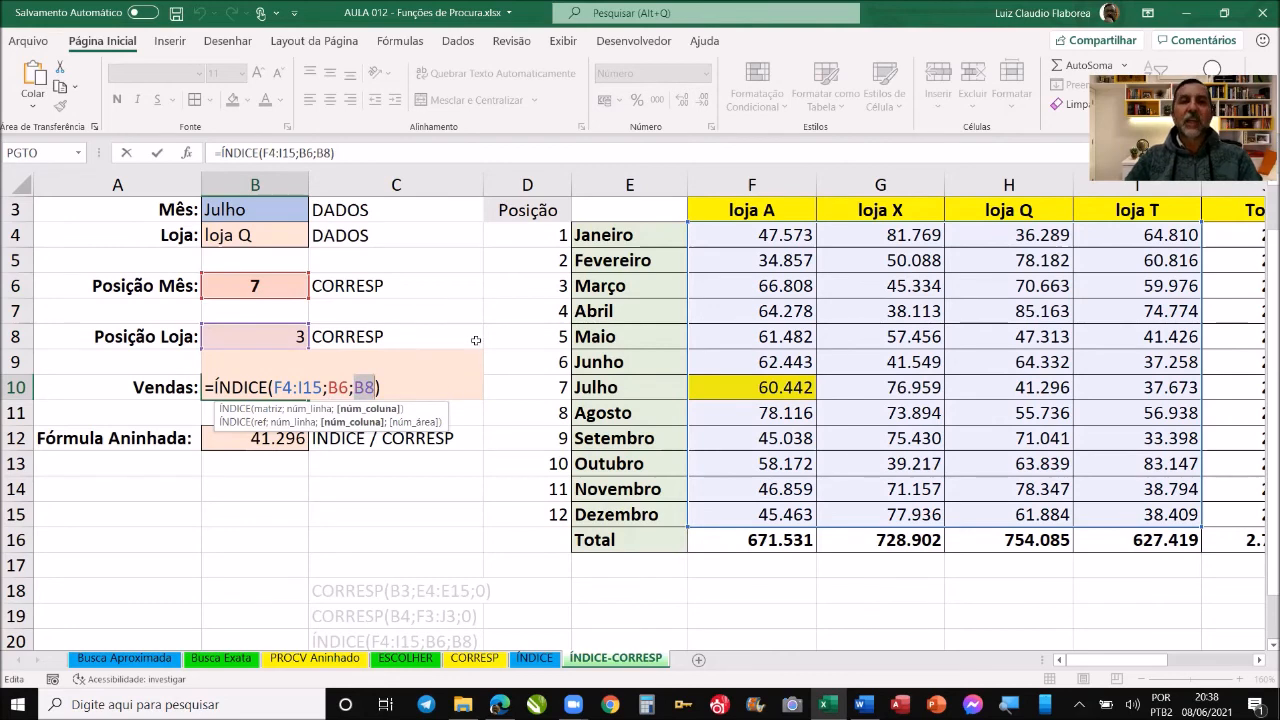
{"action": "key", "text": "Escape"}
- Compare the nested formula in B12 with the separate position cells B6 and B8 and the Vendas ÍNDICE formula in B10
{"action": "left_click", "coordinate": [280, 438]}
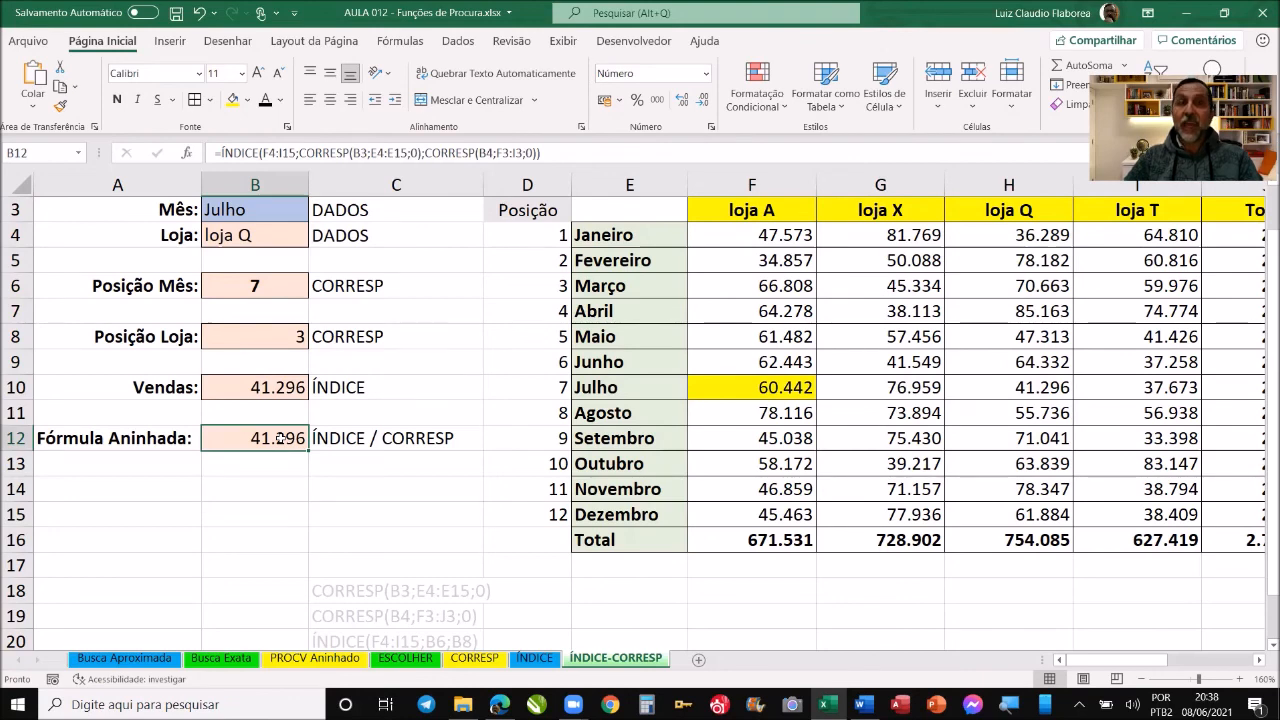
{"action": "left_click_drag", "start_coordinate": [279, 285], "coordinate": [281, 340]}
{"action": "left_click", "coordinate": [283, 388]}
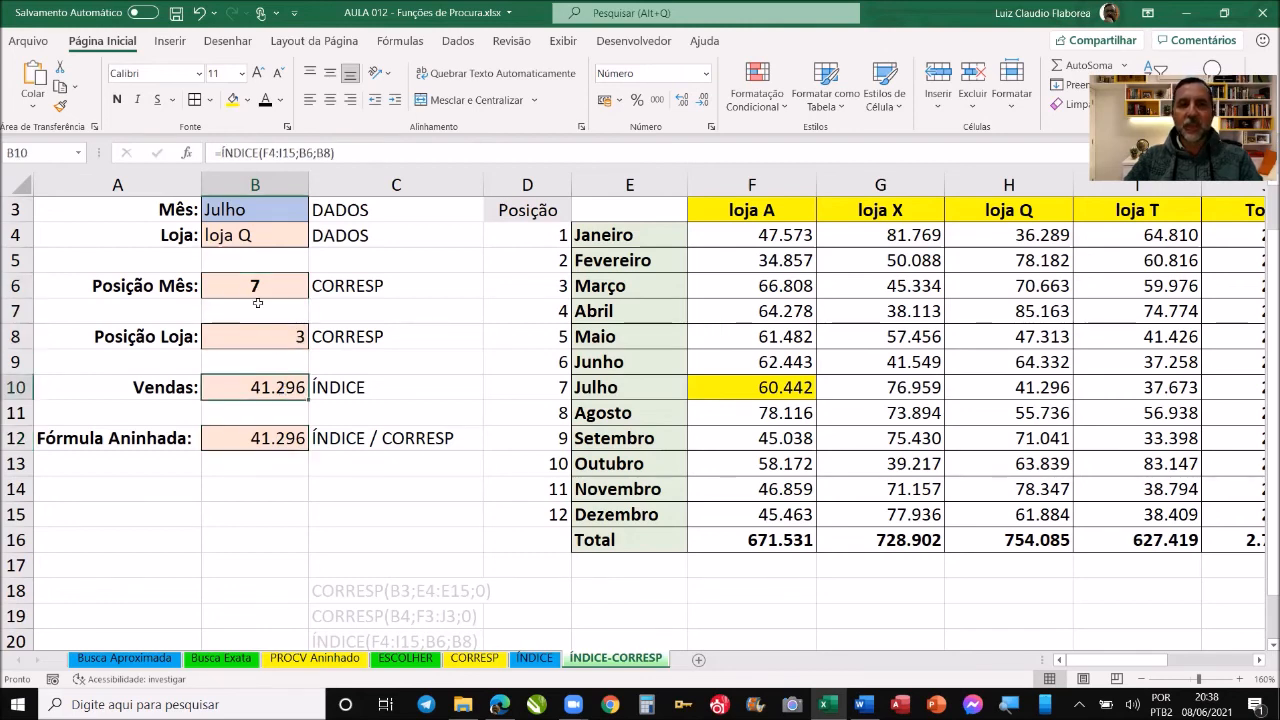
{"action": "double_click", "coordinate": [283, 388]}
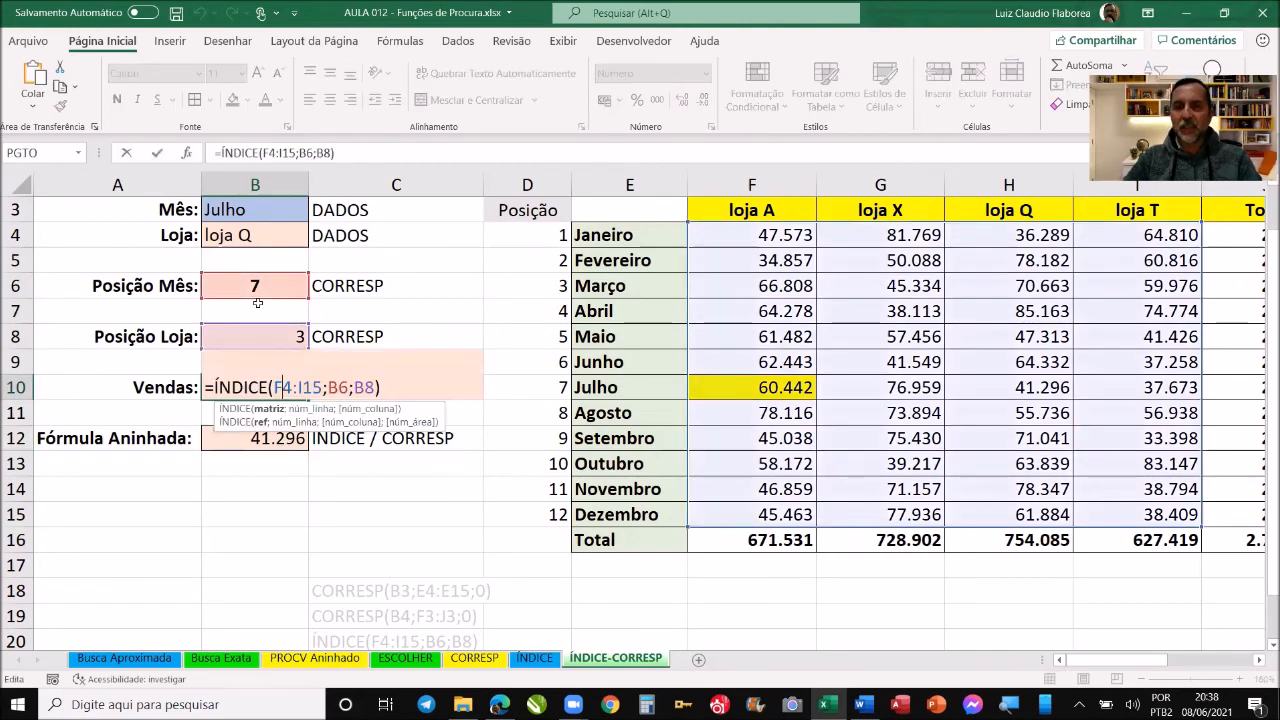
{"action": "key", "text": "Escape"}
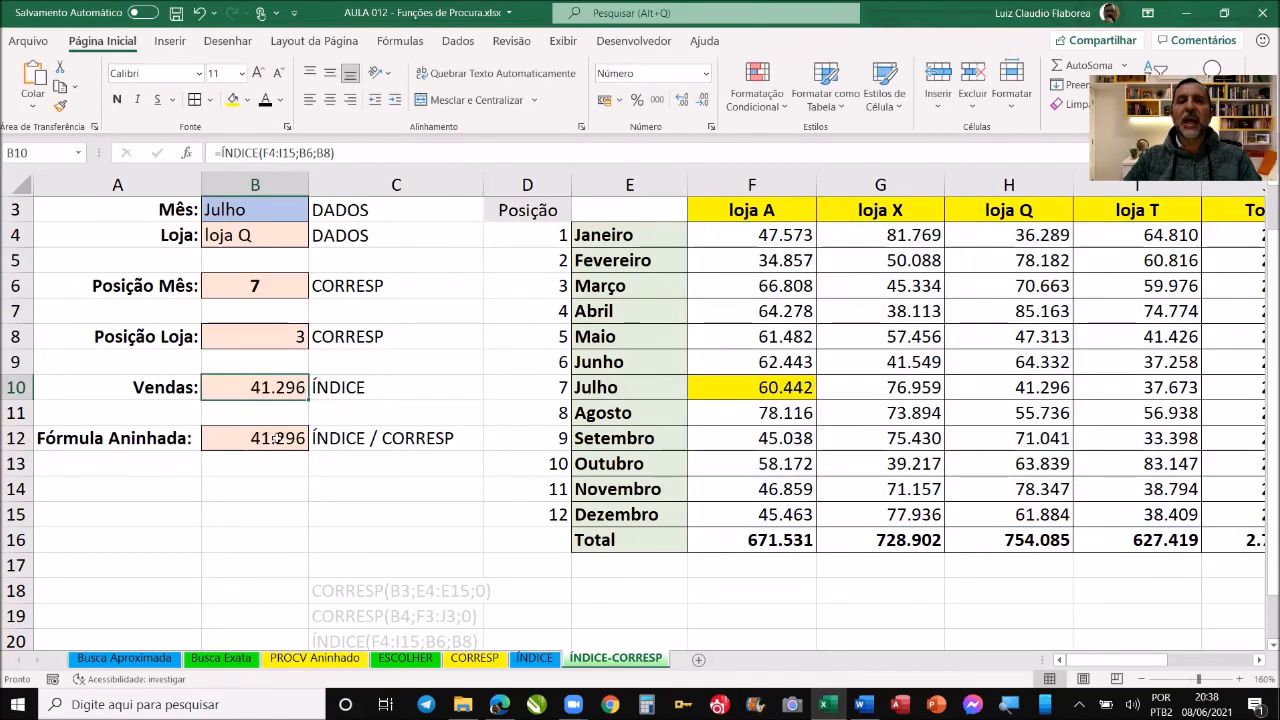
- Examine the nested B12 formula argument by argument: the F4:I15 matrix, the CORRESP for the month row and the CORRESP for the store column
{"action": "left_click", "coordinate": [274, 438]}
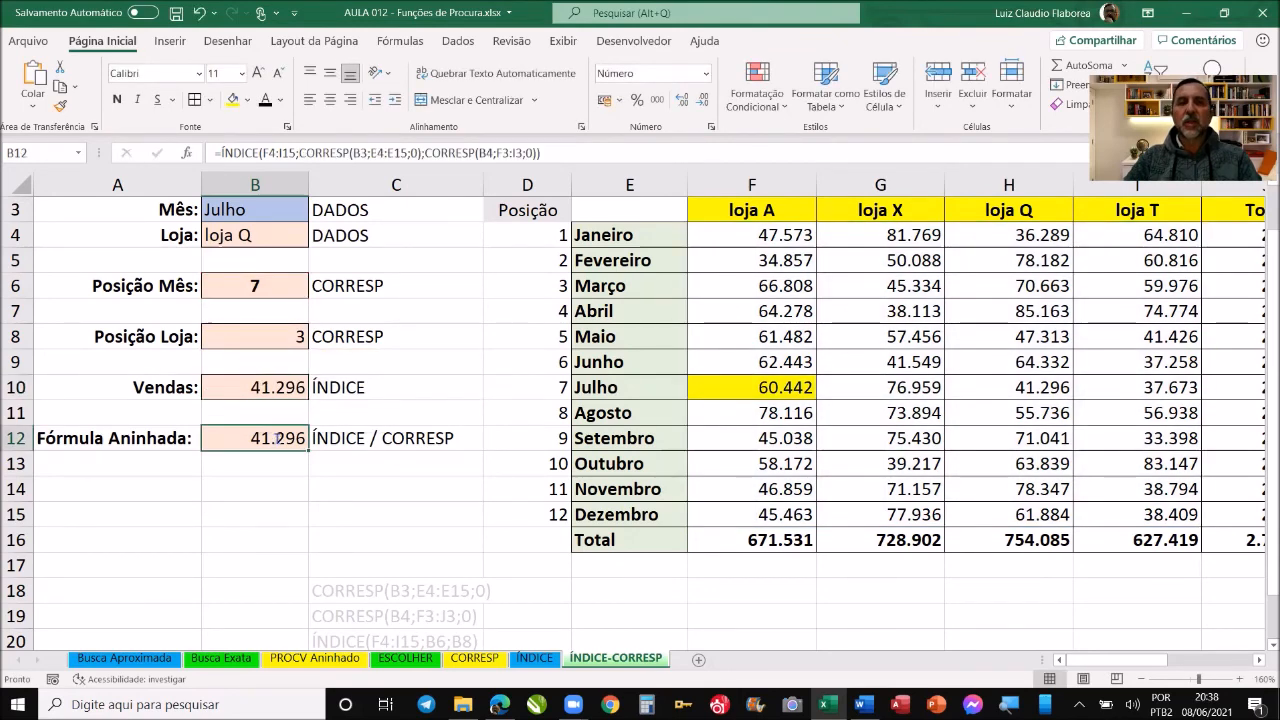
{"action": "key", "text": "F2"}
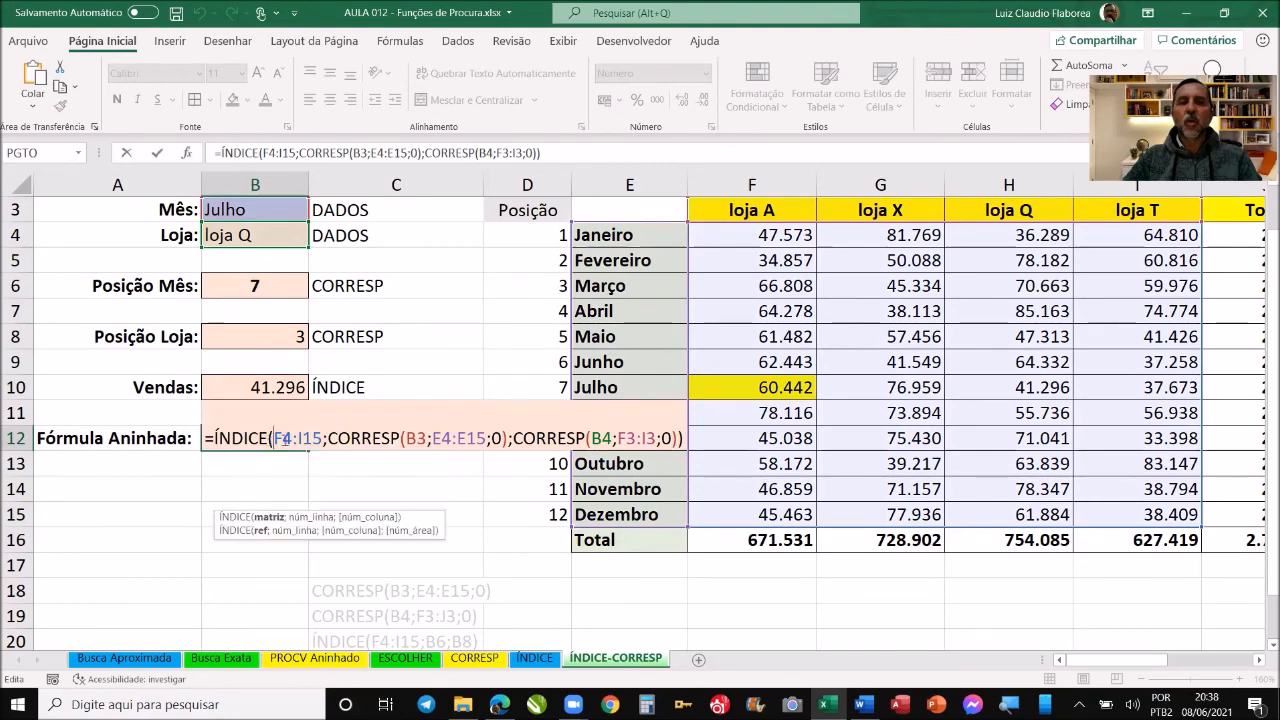
{"action": "left_click_drag", "start_coordinate": [274, 438], "coordinate": [290, 438]}
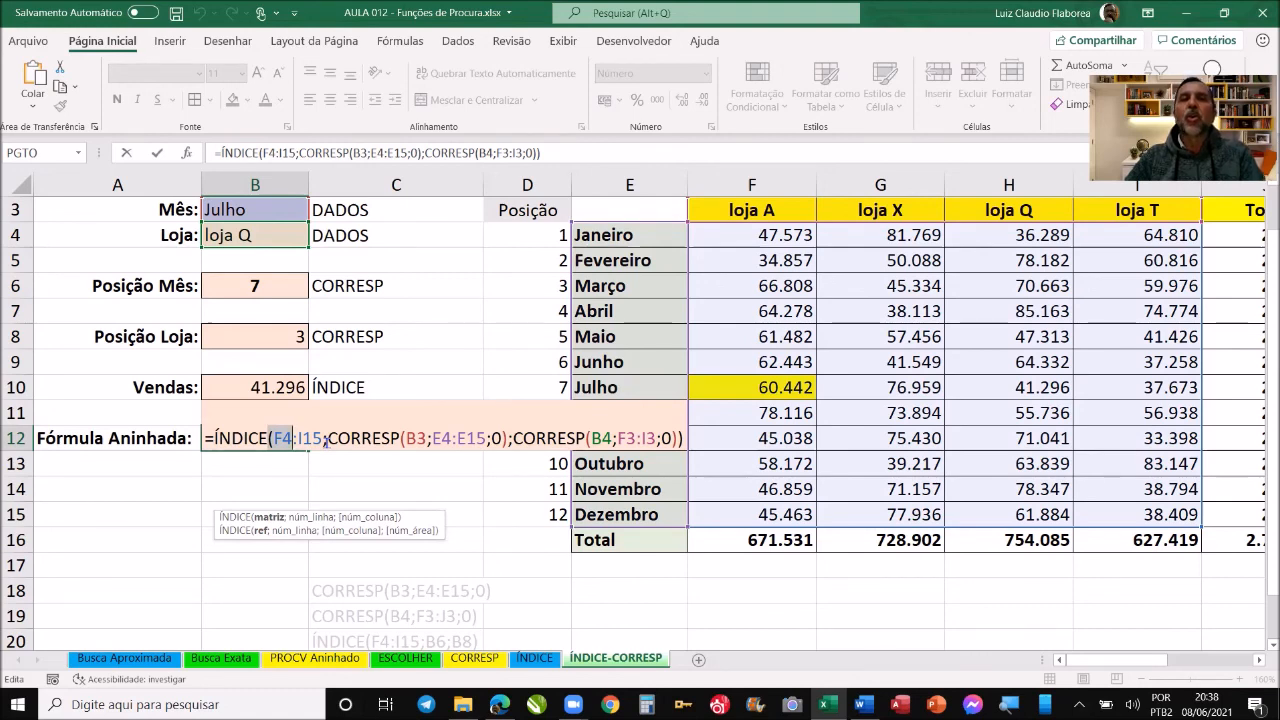
{"action": "double_click", "coordinate": [418, 438]}
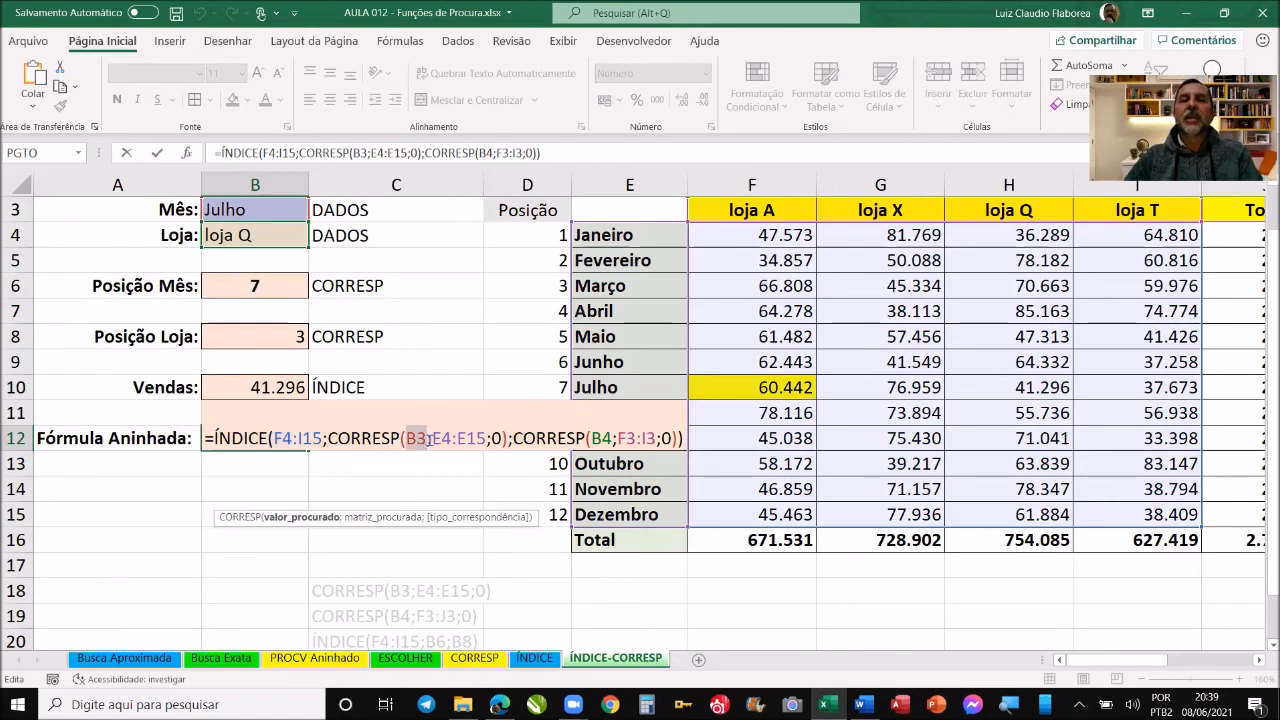
{"action": "left_click_drag", "start_coordinate": [433, 438], "coordinate": [486, 438]}
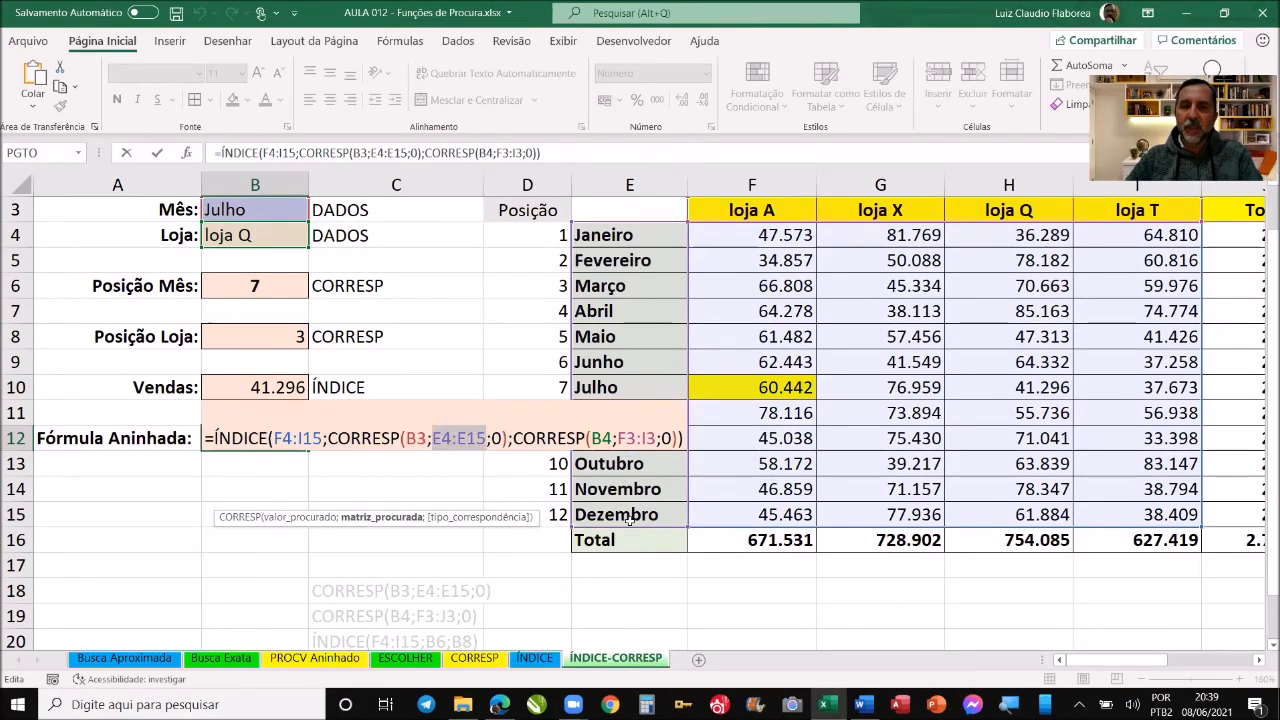
{"action": "left_click", "coordinate": [496, 438]}
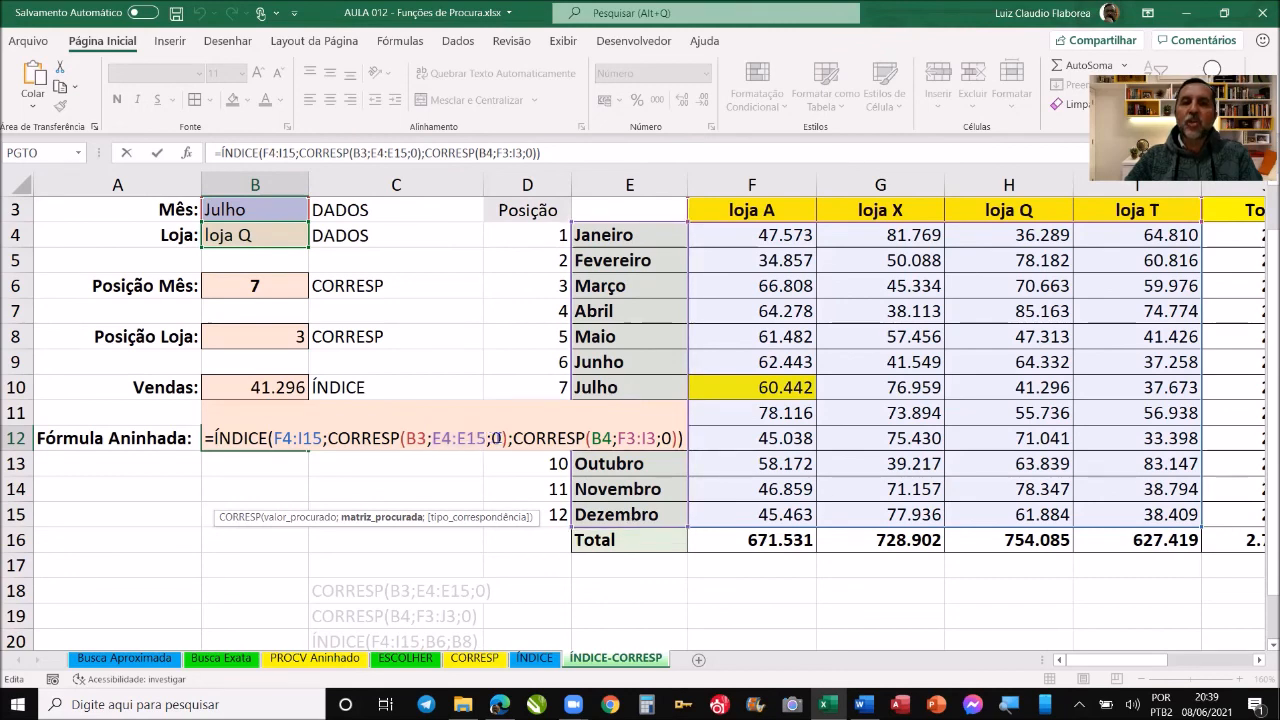
{"action": "double_click", "coordinate": [496, 438]}
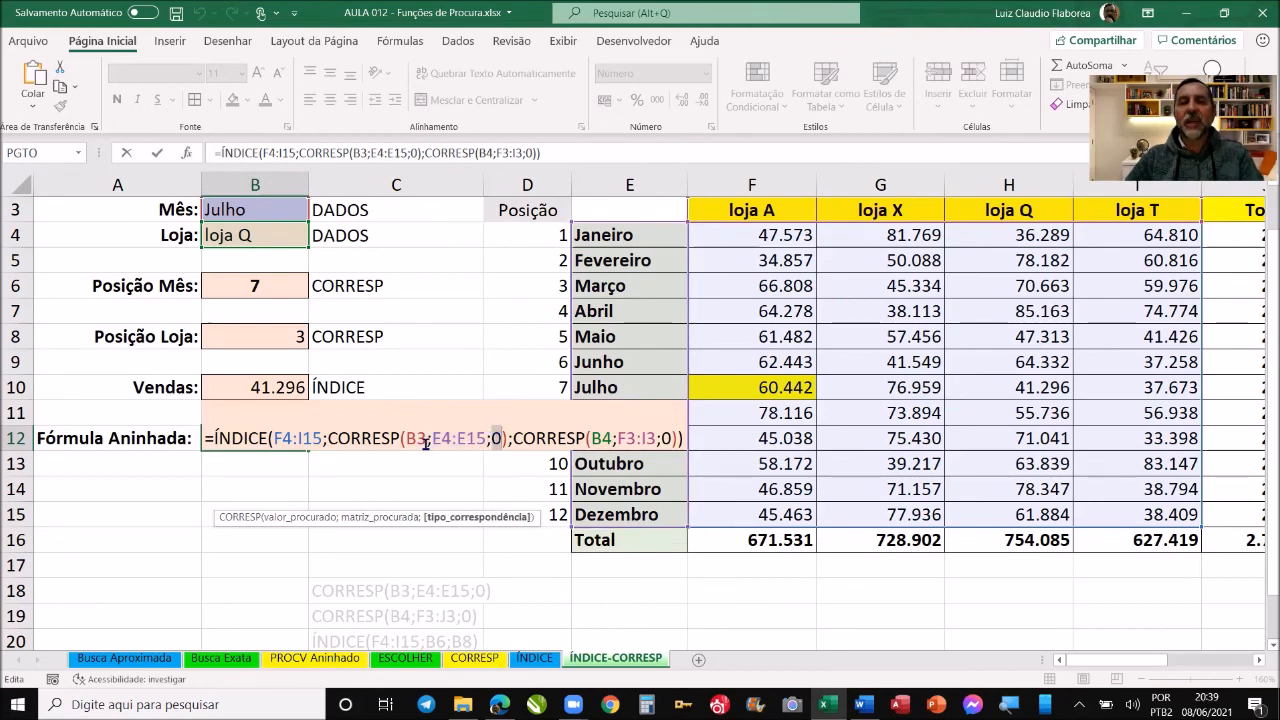
{"action": "left_click_drag", "start_coordinate": [329, 438], "coordinate": [510, 439]}
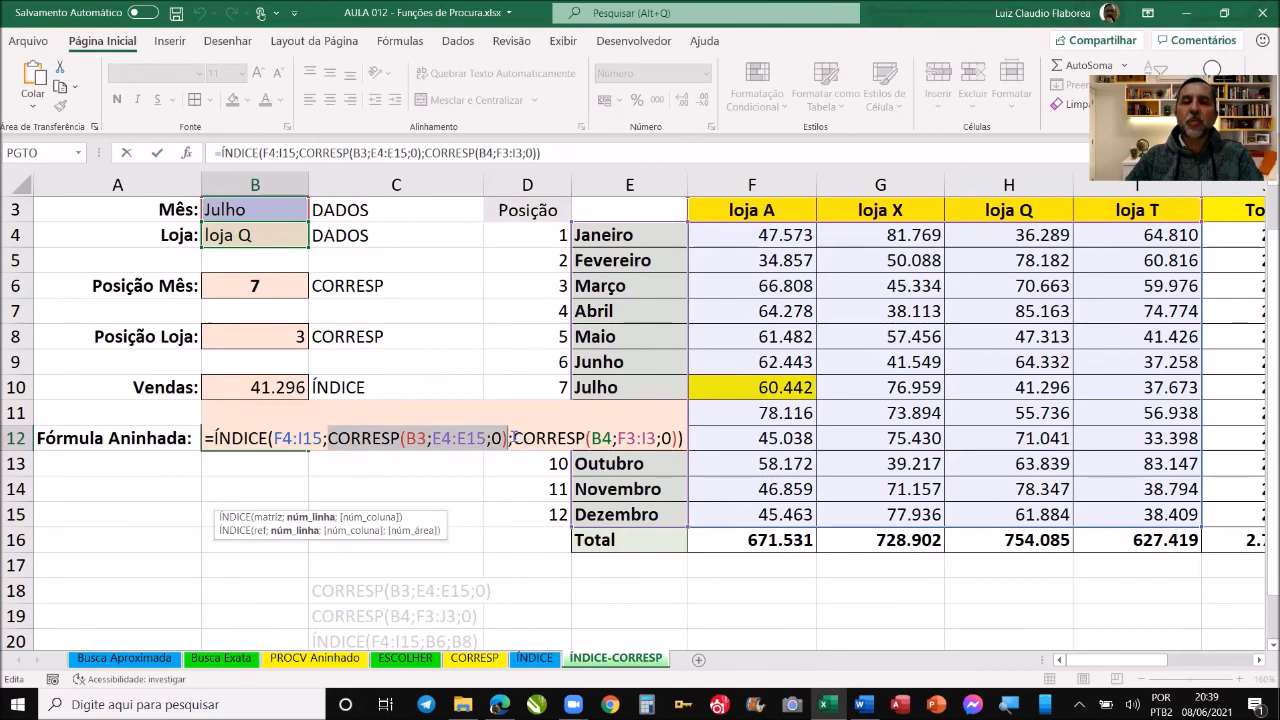
{"action": "left_click_drag", "start_coordinate": [512, 438], "coordinate": [676, 437]}
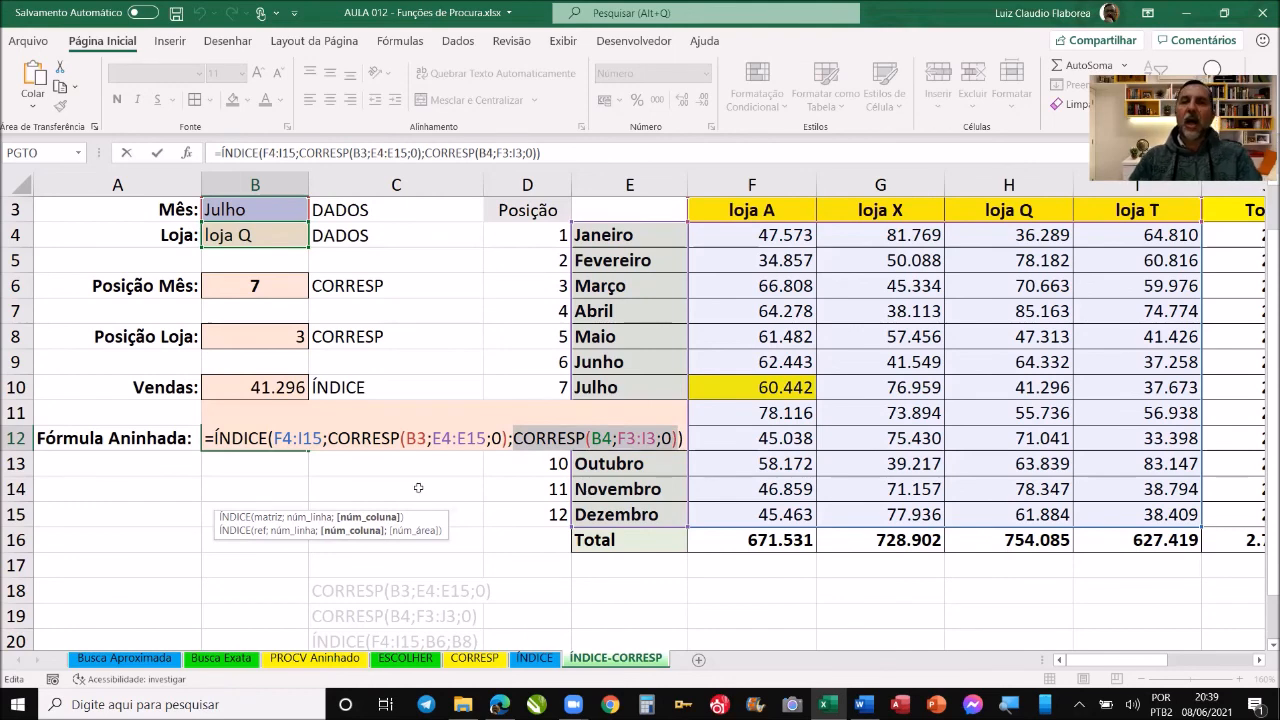
{"action": "key", "text": "Return"}
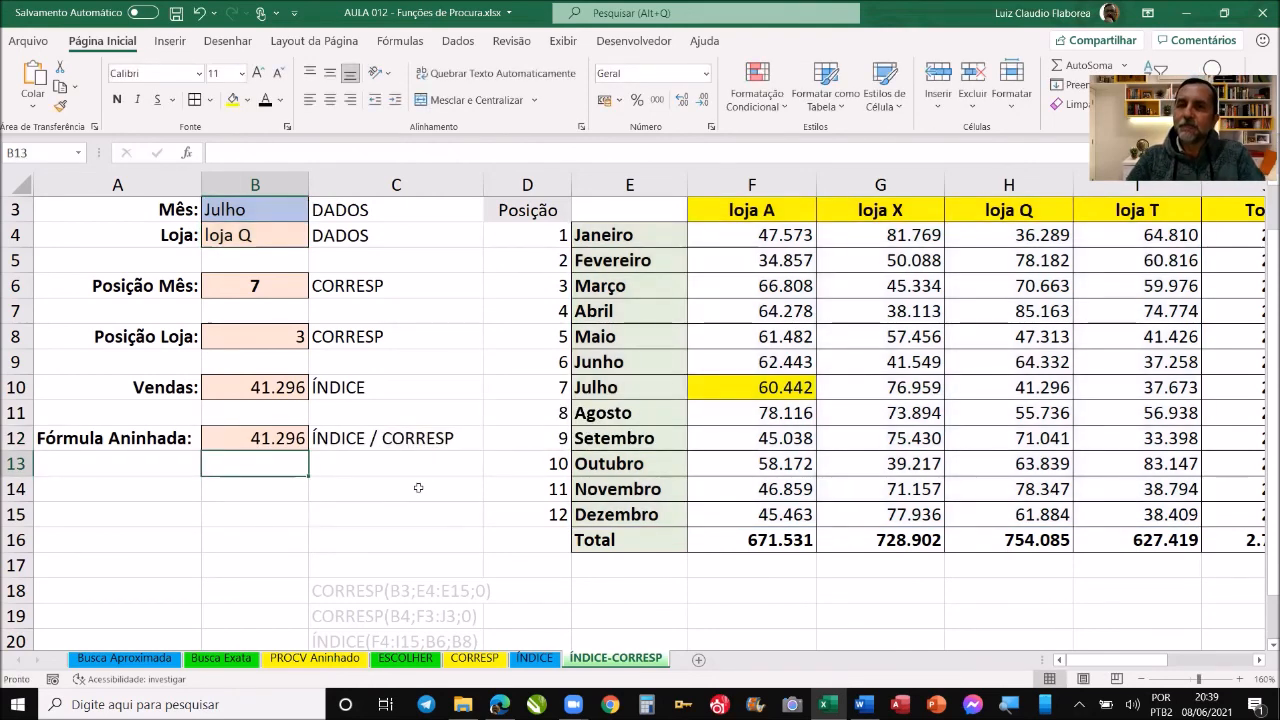